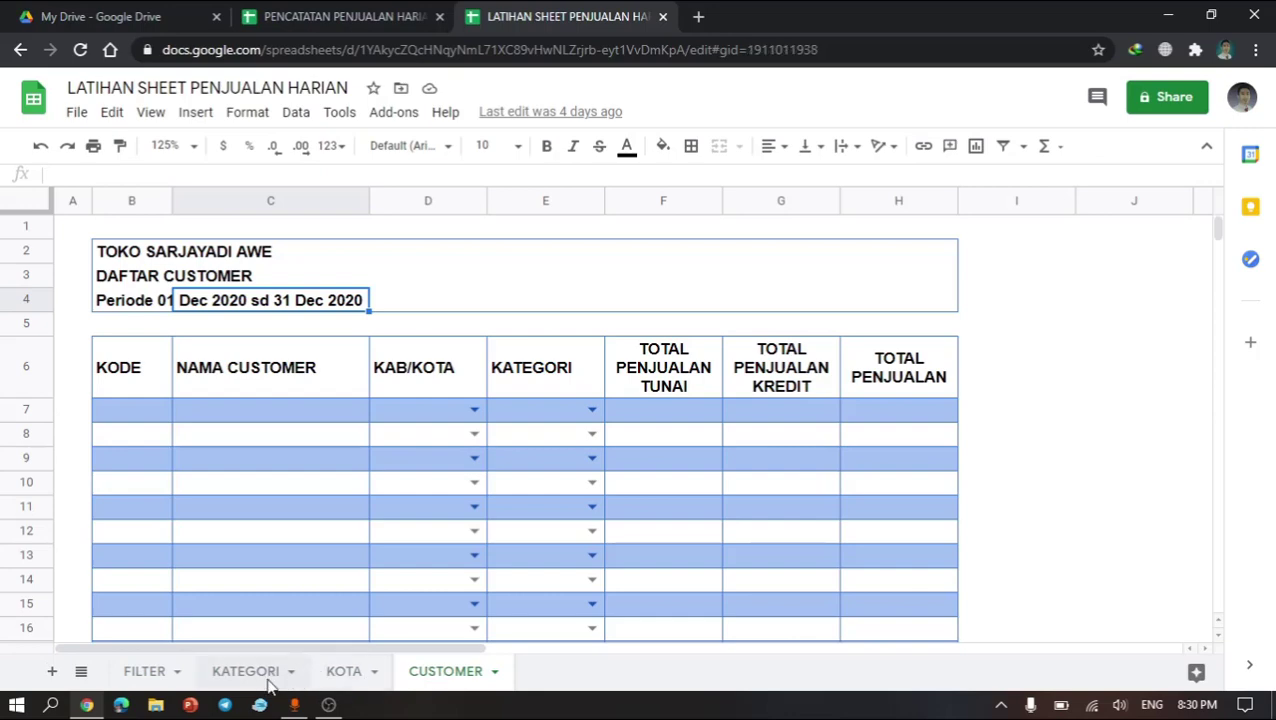
Step: Browse the KATEGORI and KOTA sheets, scroll through the city list, and return to the CUSTOMER sheet
left_click(266, 679)
left_click(340, 678)
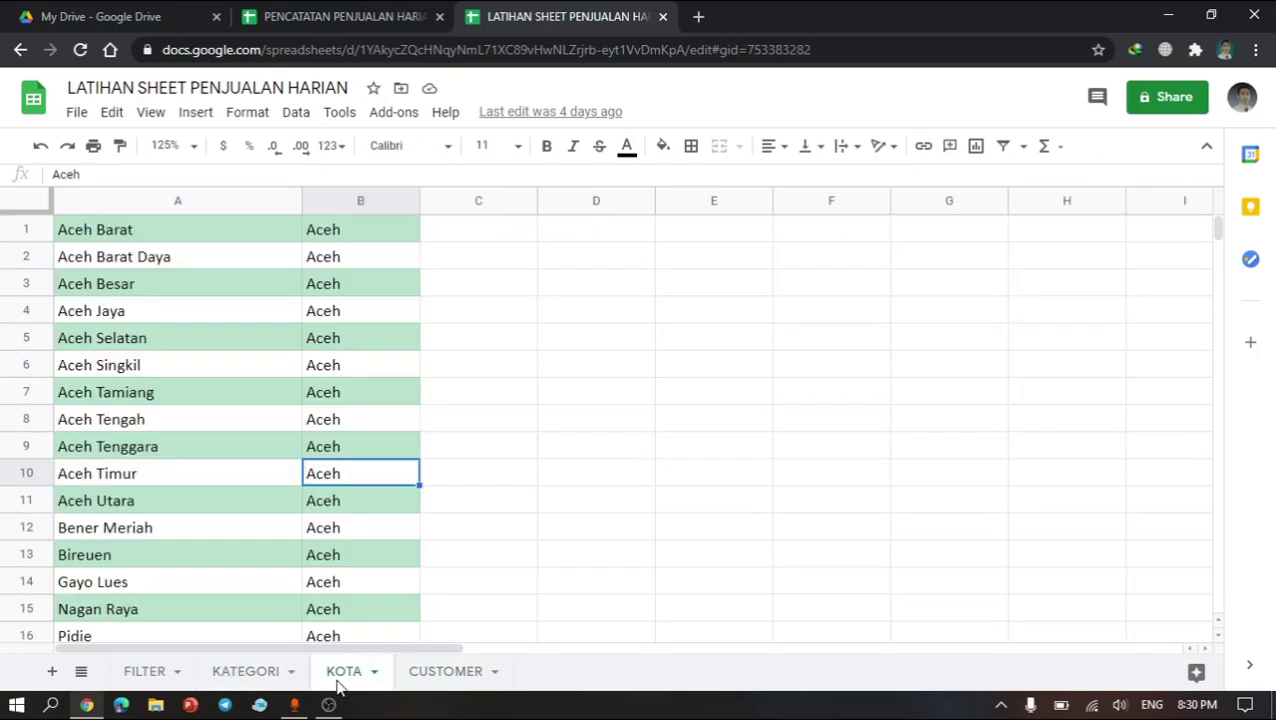
left_click(242, 505)
scroll(242, 505, "down", 4)
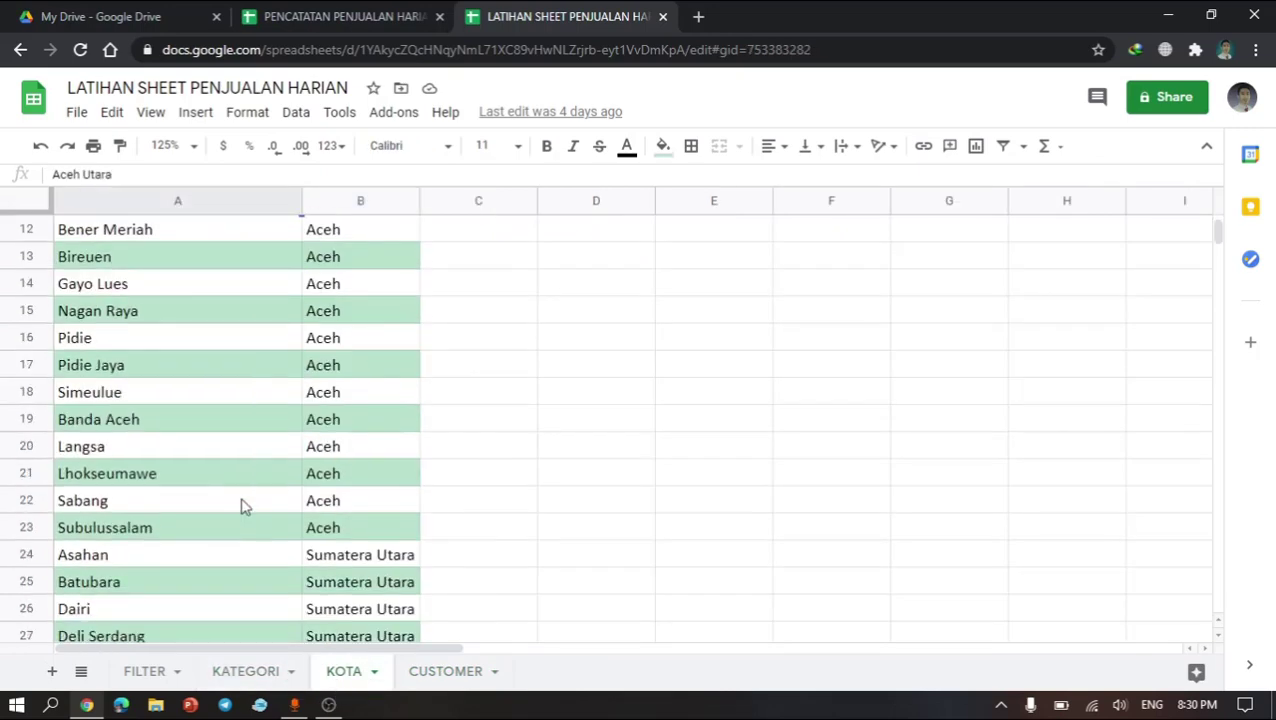
scroll(242, 505, "up", 4)
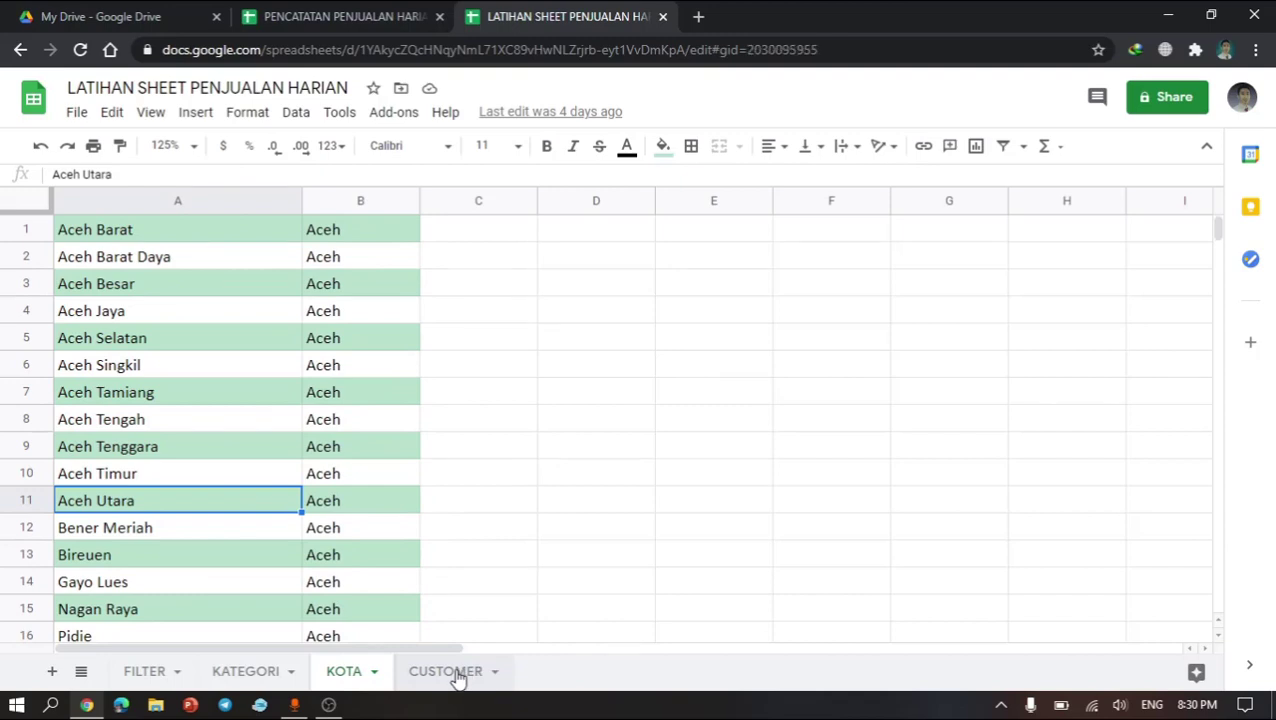
left_click(458, 677)
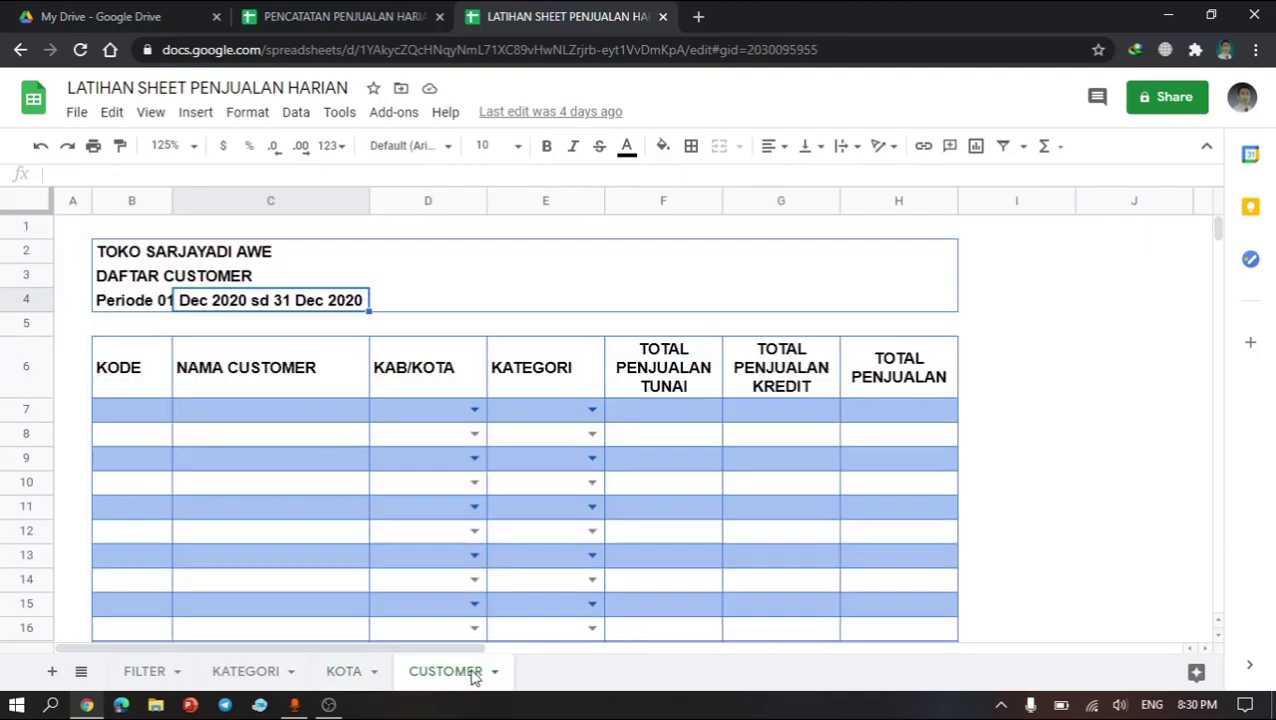
Step: Switch to the PENCATATAN PENJUALAN HARIAN spreadsheet and examine the ITEM sheet's category dropdown and the KATEGORI sheet
left_click(279, 9)
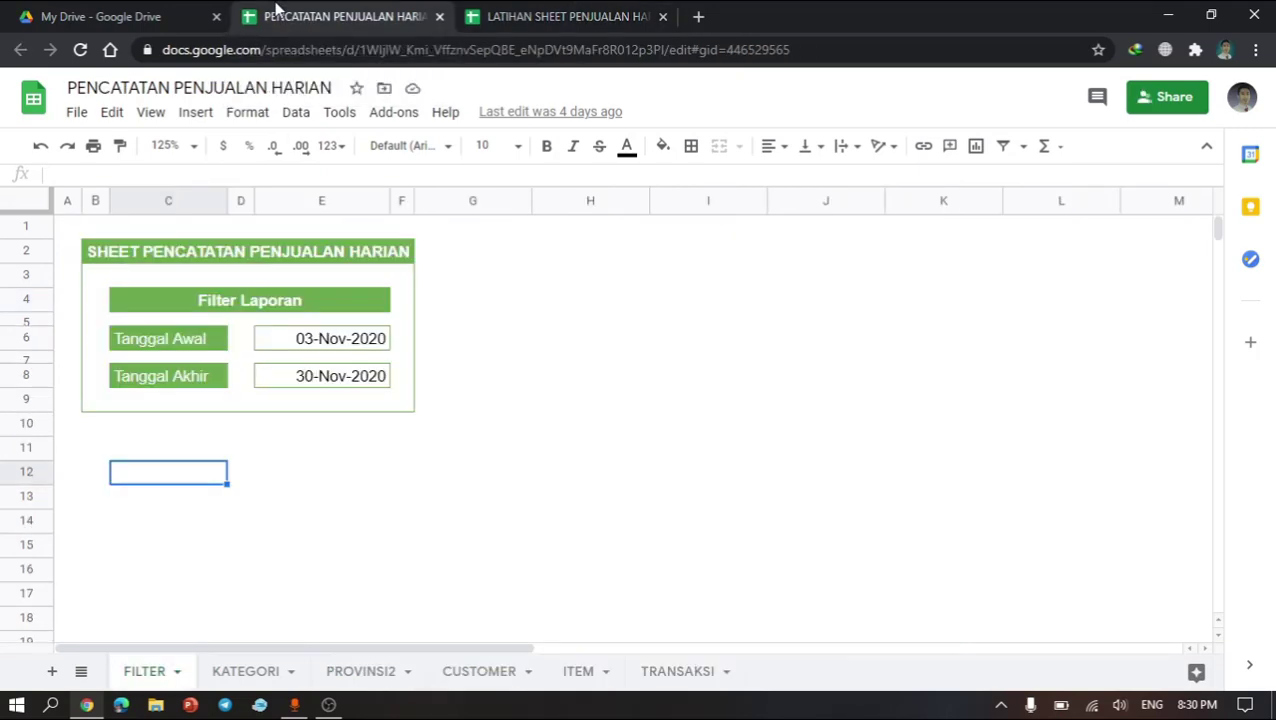
left_click(567, 680)
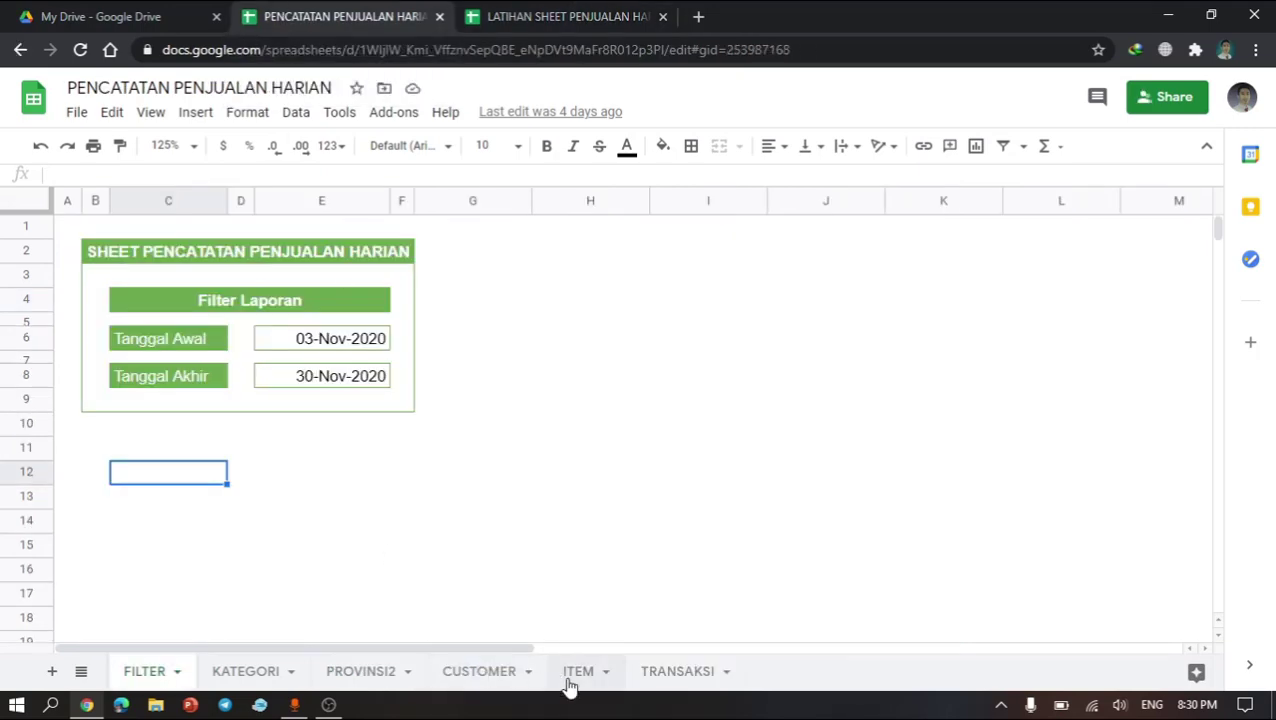
left_click(520, 512)
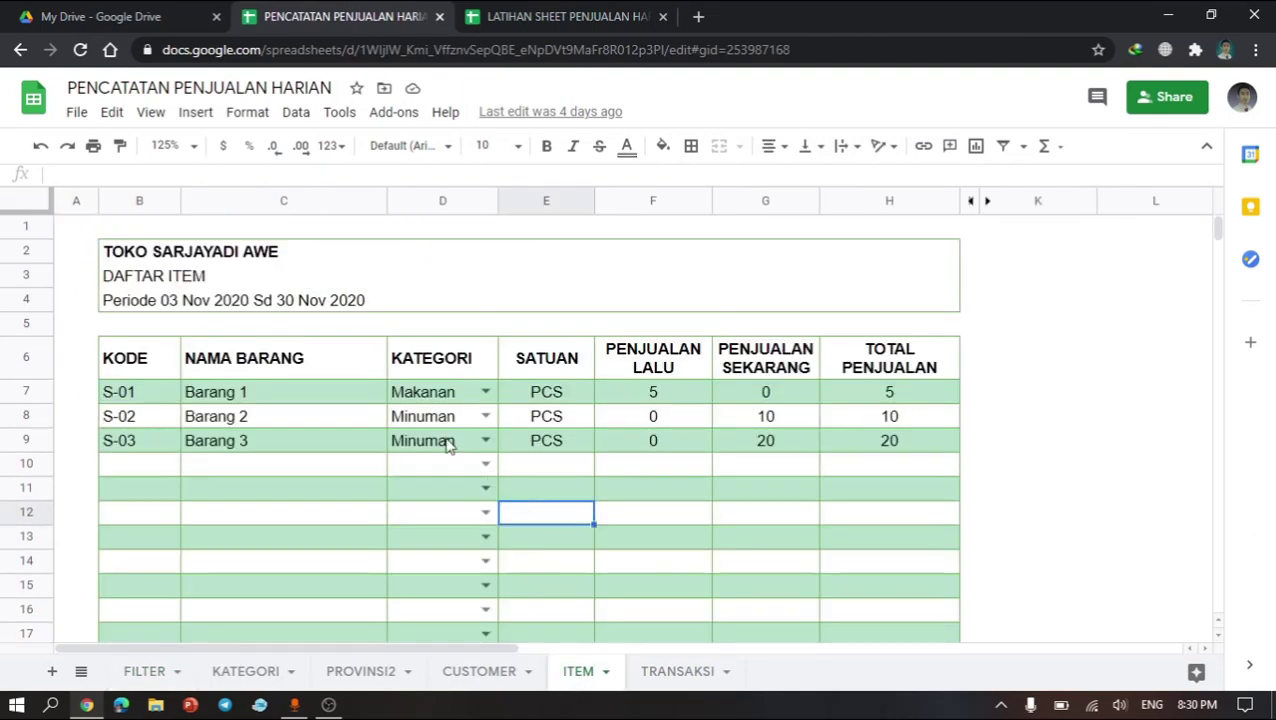
left_click(447, 441)
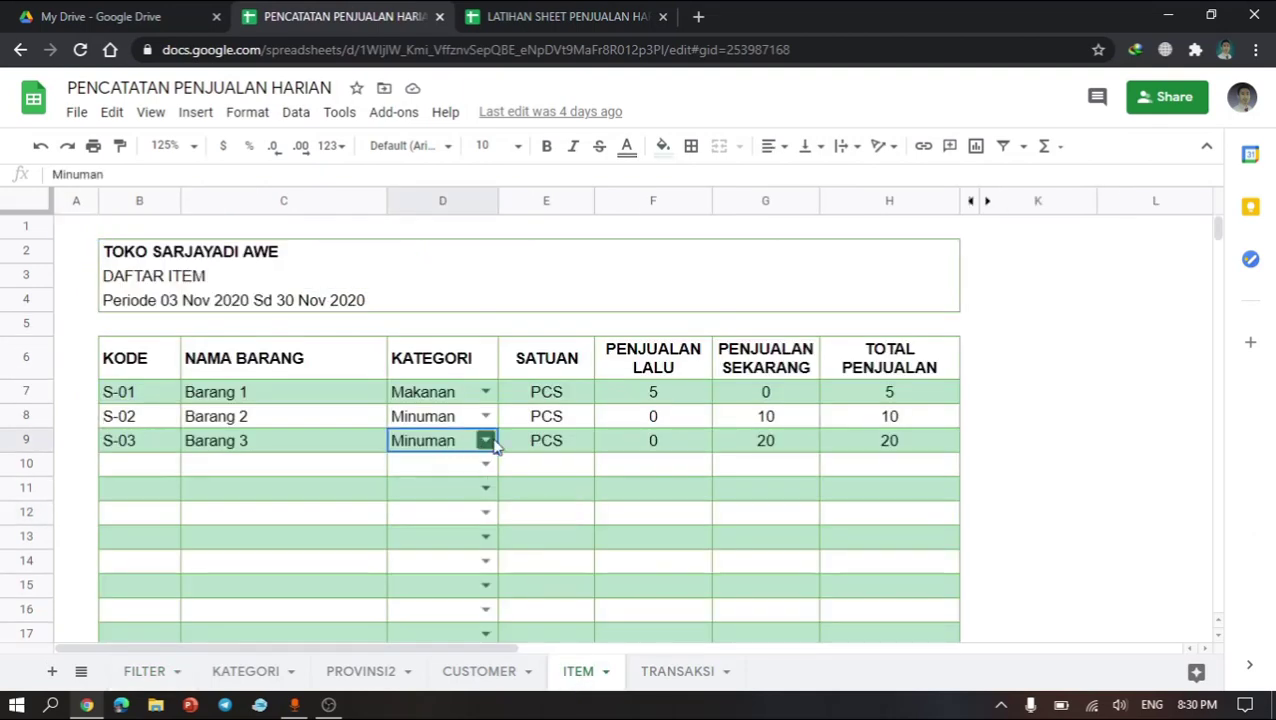
left_click(493, 447)
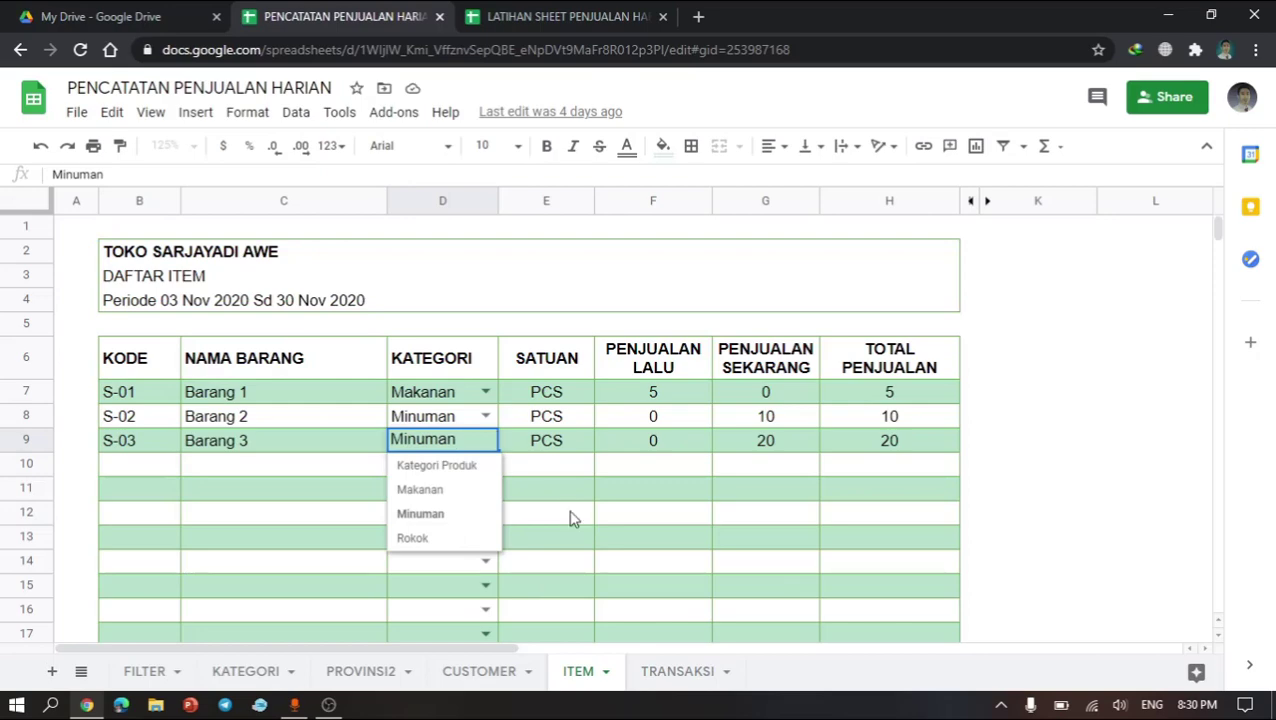
left_click(569, 512)
left_click(245, 664)
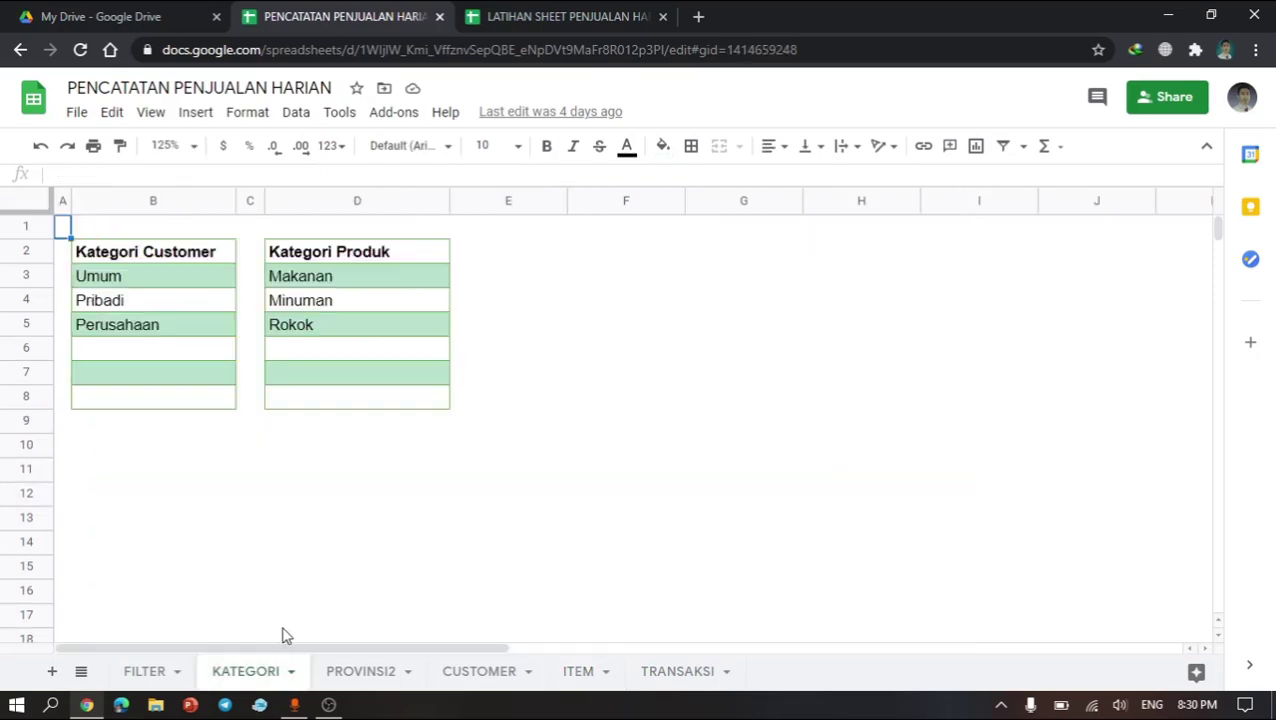
Step: Return to the ITEM sheet there and inspect the formulas in its three header title cells
left_click(550, 674)
left_click(380, 382)
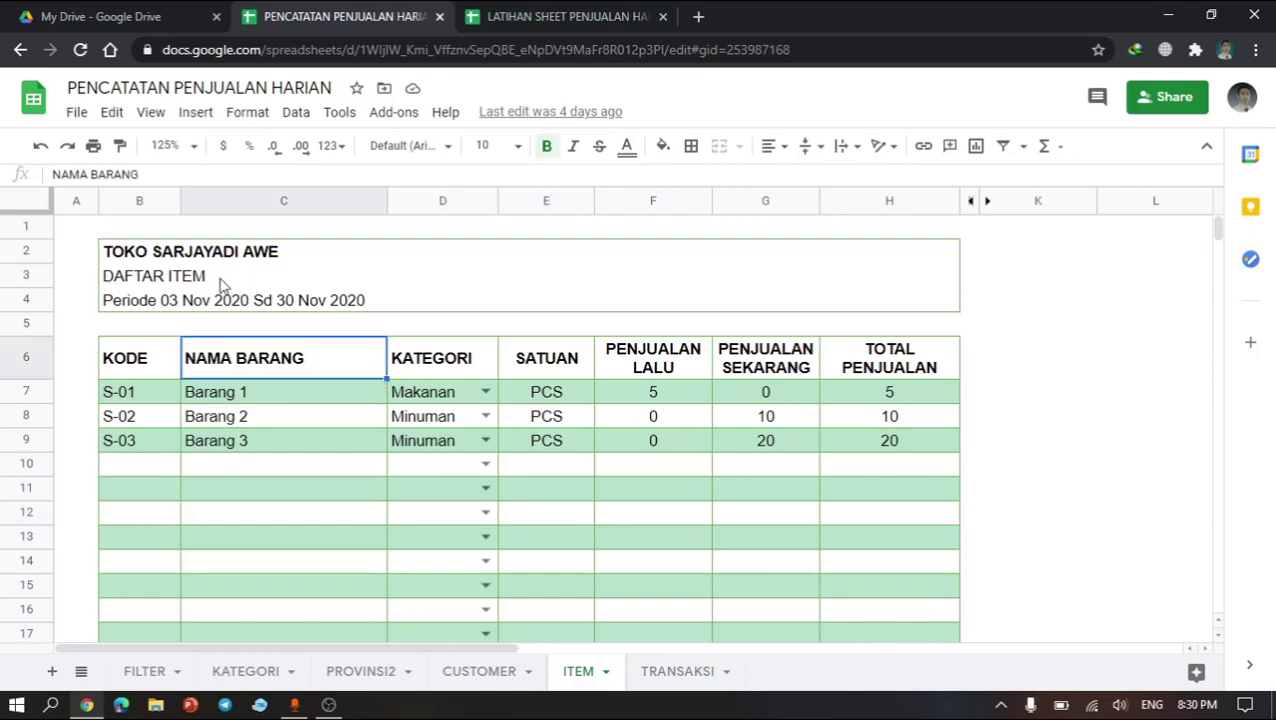
left_click(184, 258)
left_click(128, 258)
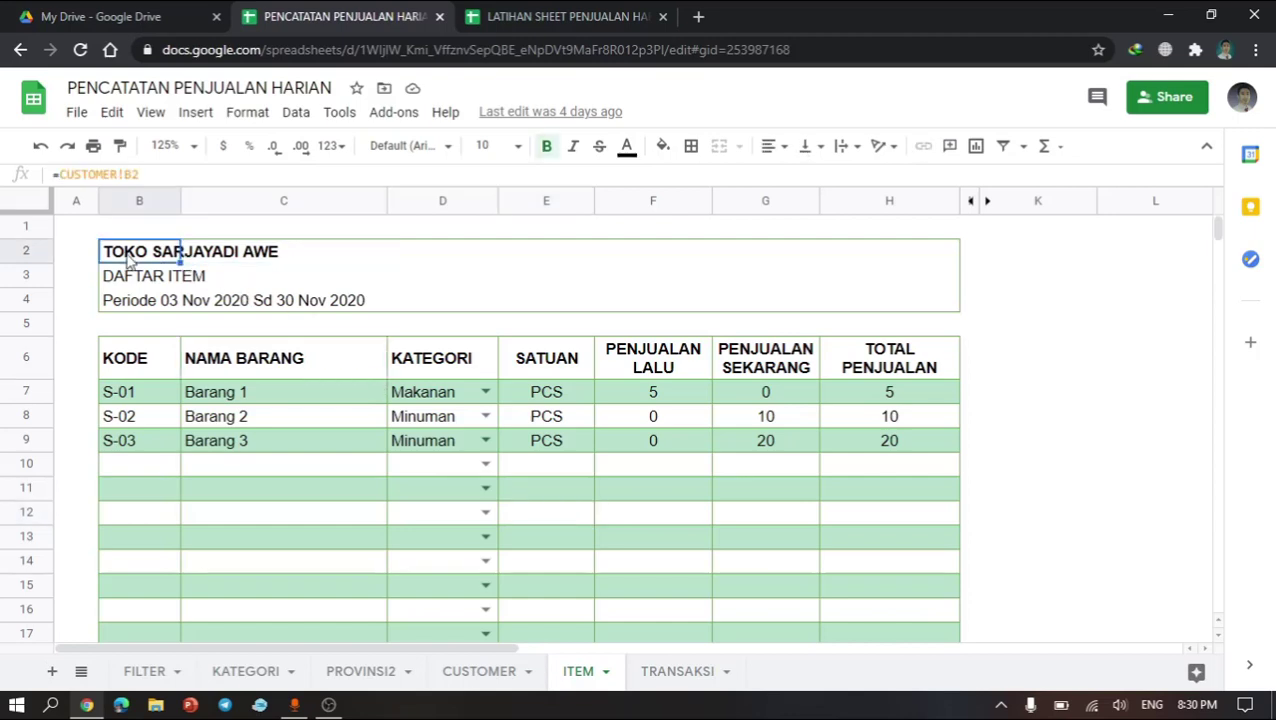
left_click(129, 284)
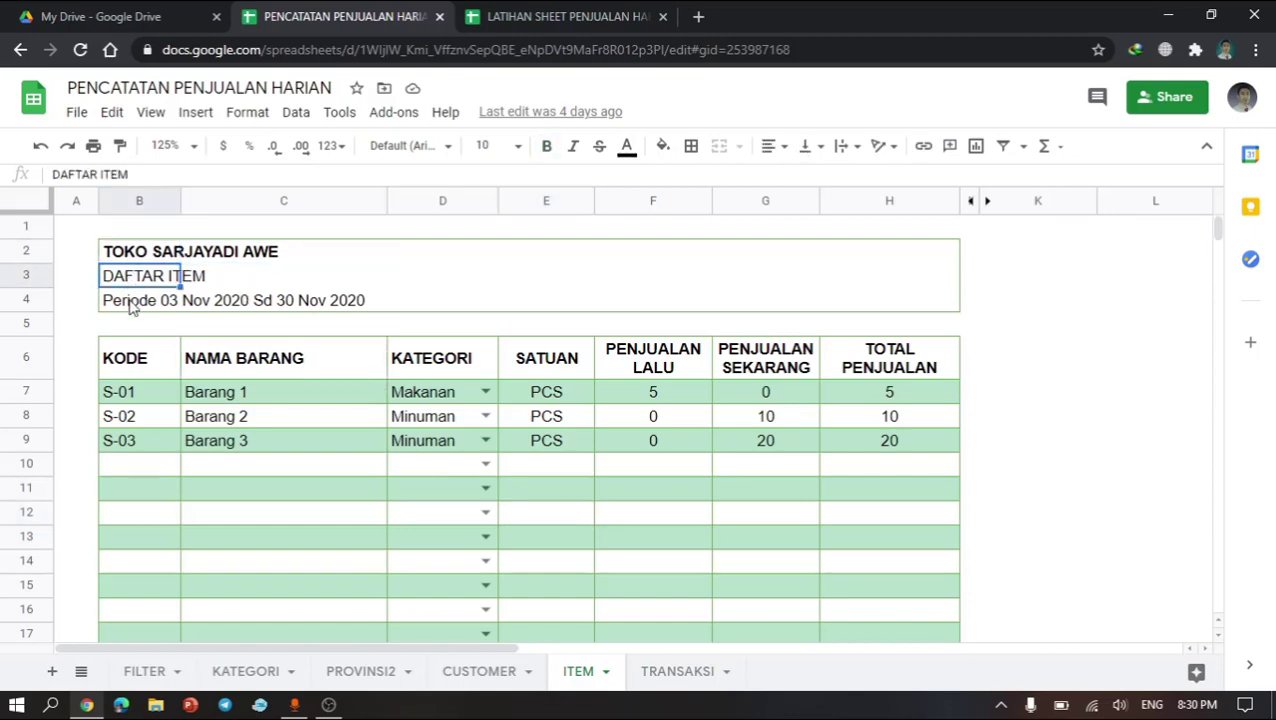
left_click(130, 305)
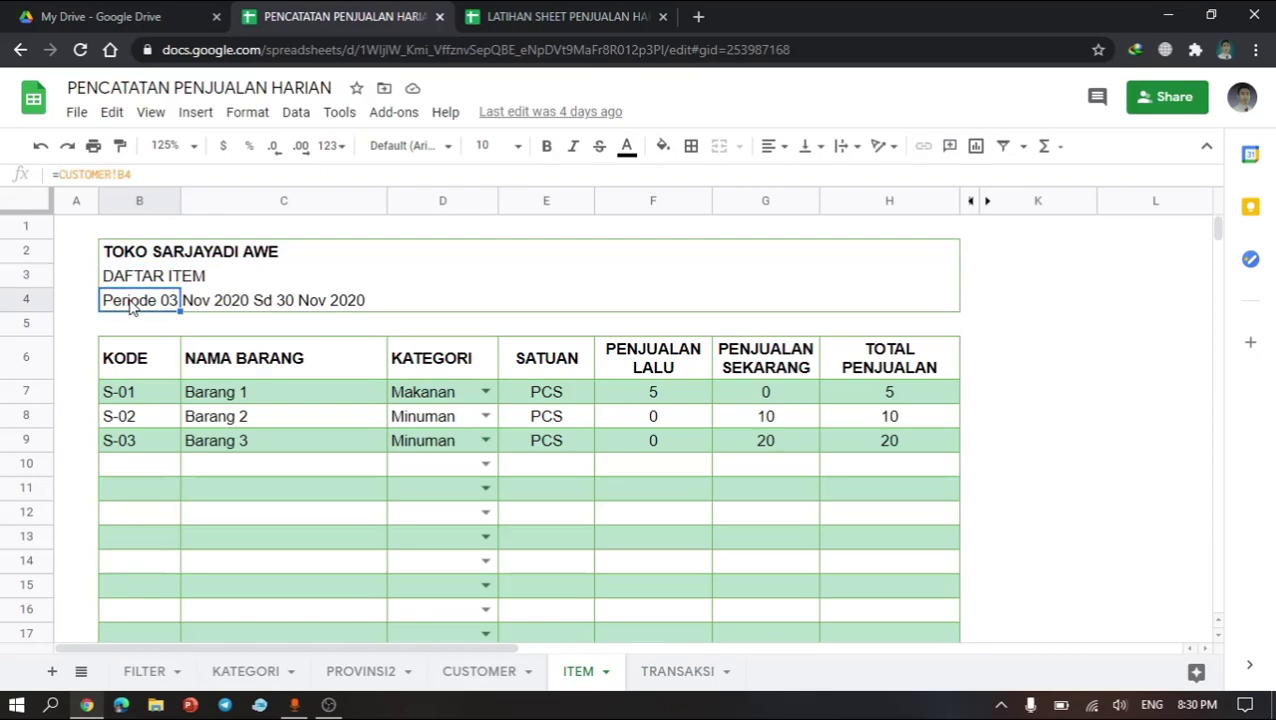
Step: Switch back to the practice spreadsheet and inspect the CUSTOMER sheet's header title cells
left_click(555, 14)
left_click(278, 253)
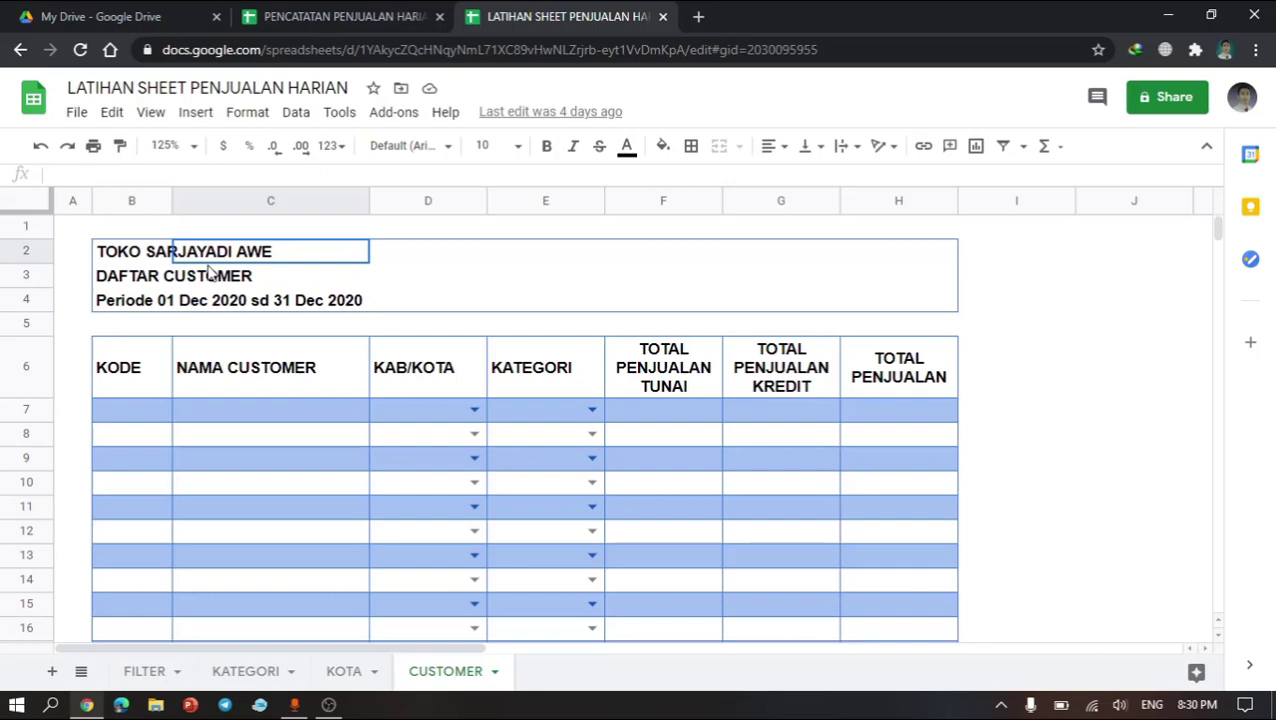
left_click(130, 258)
left_click_drag(128, 292, 130, 304)
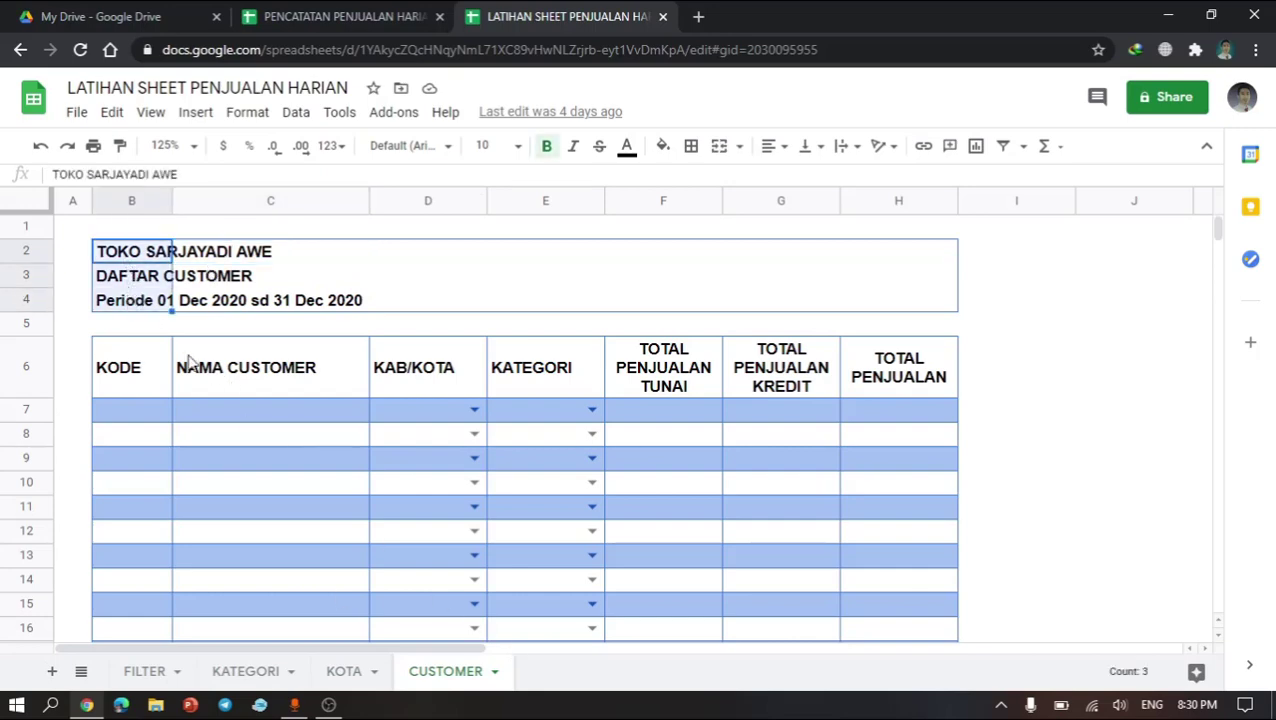
Step: Add a new sheet and rename it ITEM
left_click(52, 678)
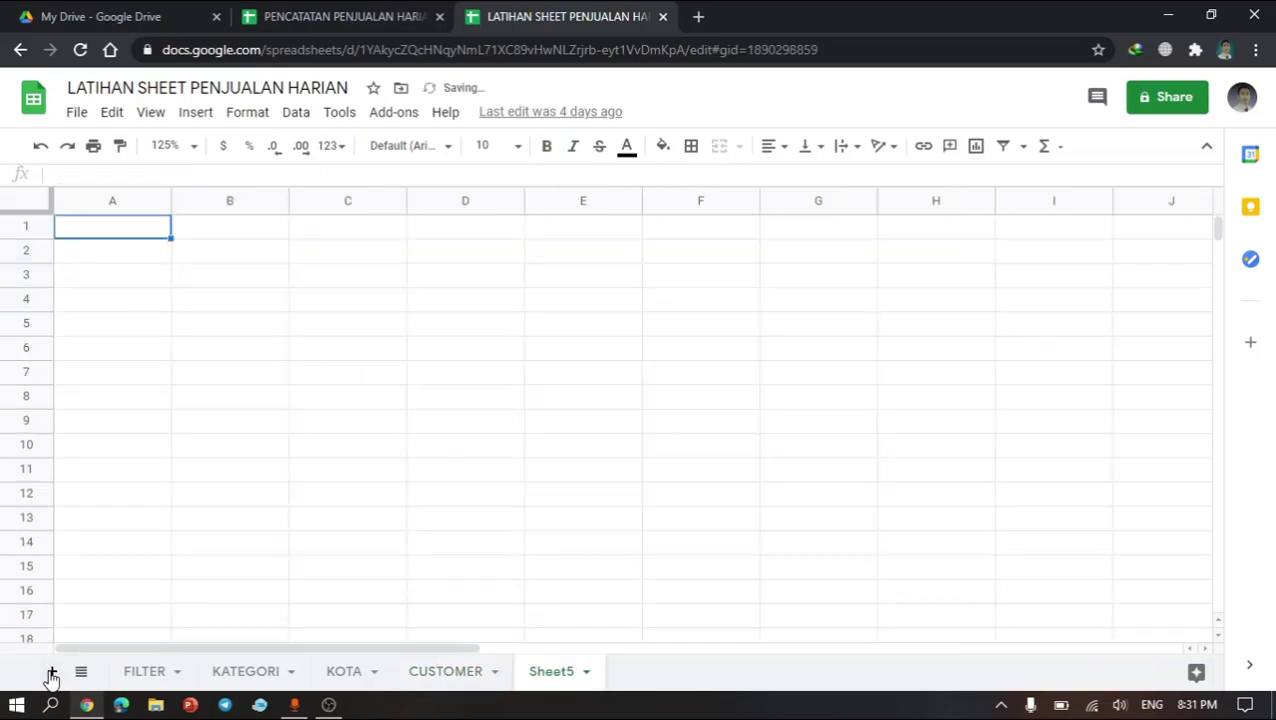
right_click(547, 679)
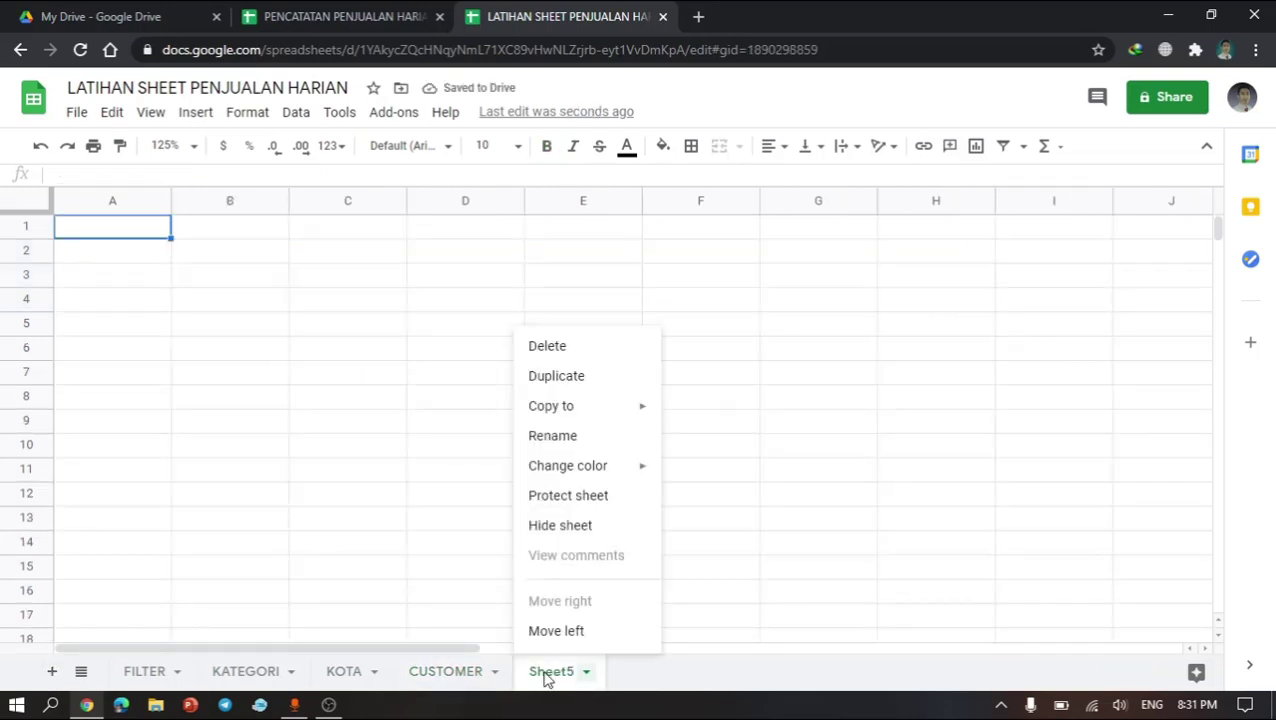
left_click(565, 446)
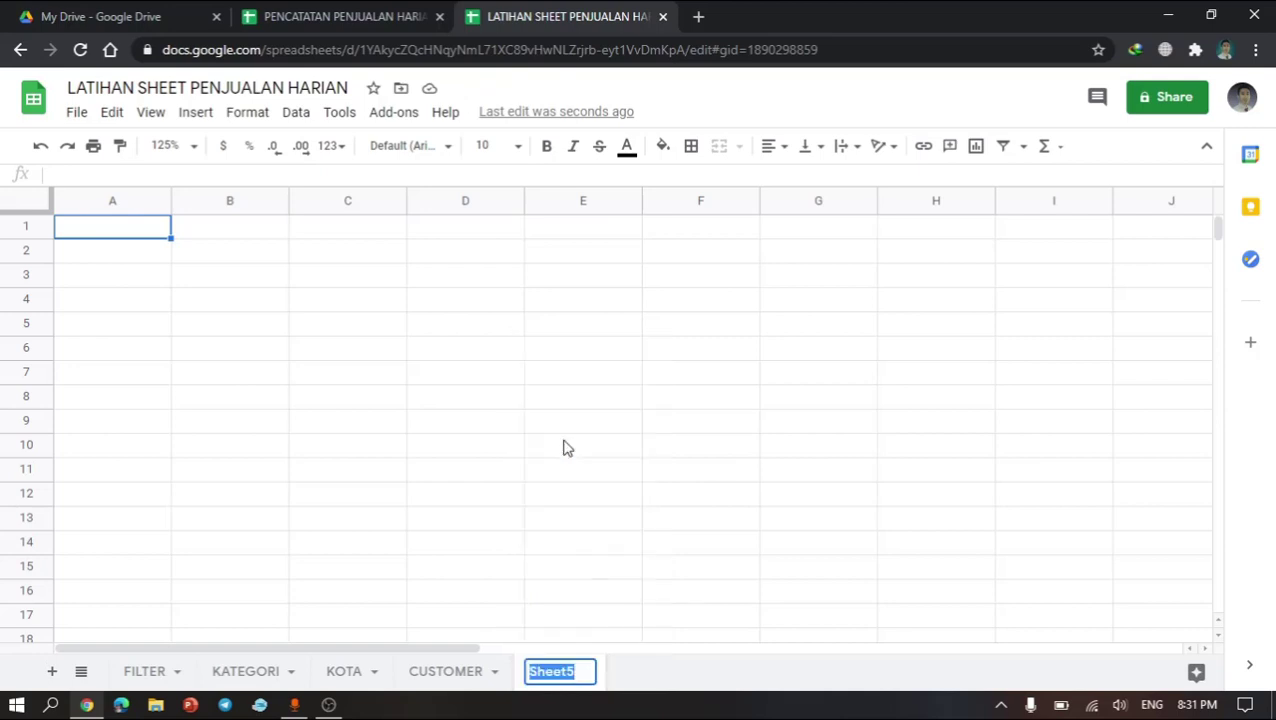
type("ITEM")
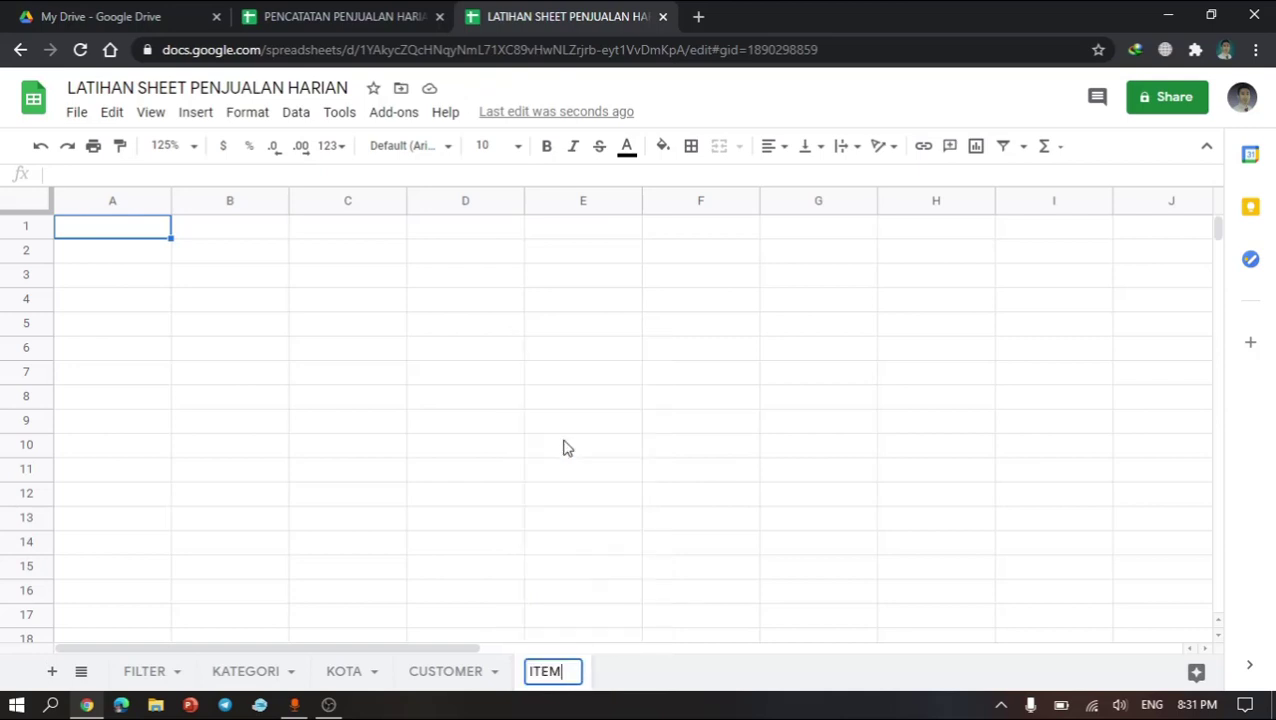
key("Return")
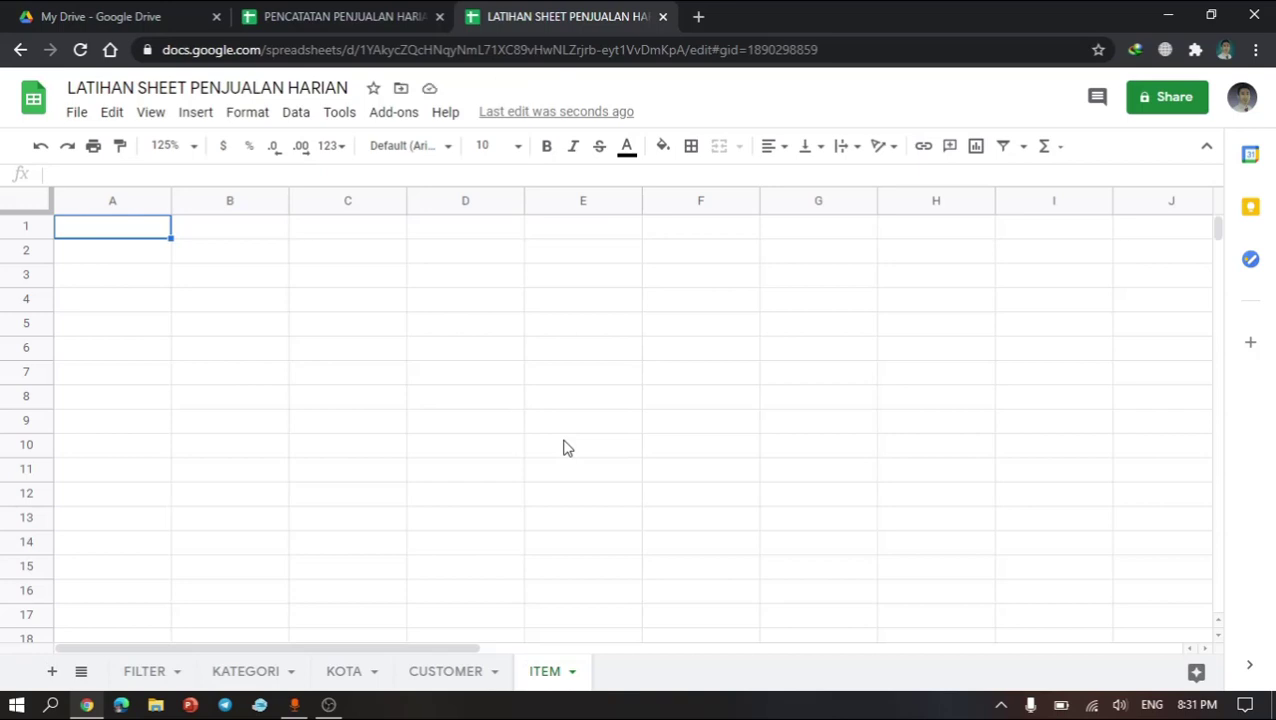
Step: Narrow column A on the ITEM sheet and link cell B2 to the CUSTOMER sheet's B2 with a formula
left_click(205, 257)
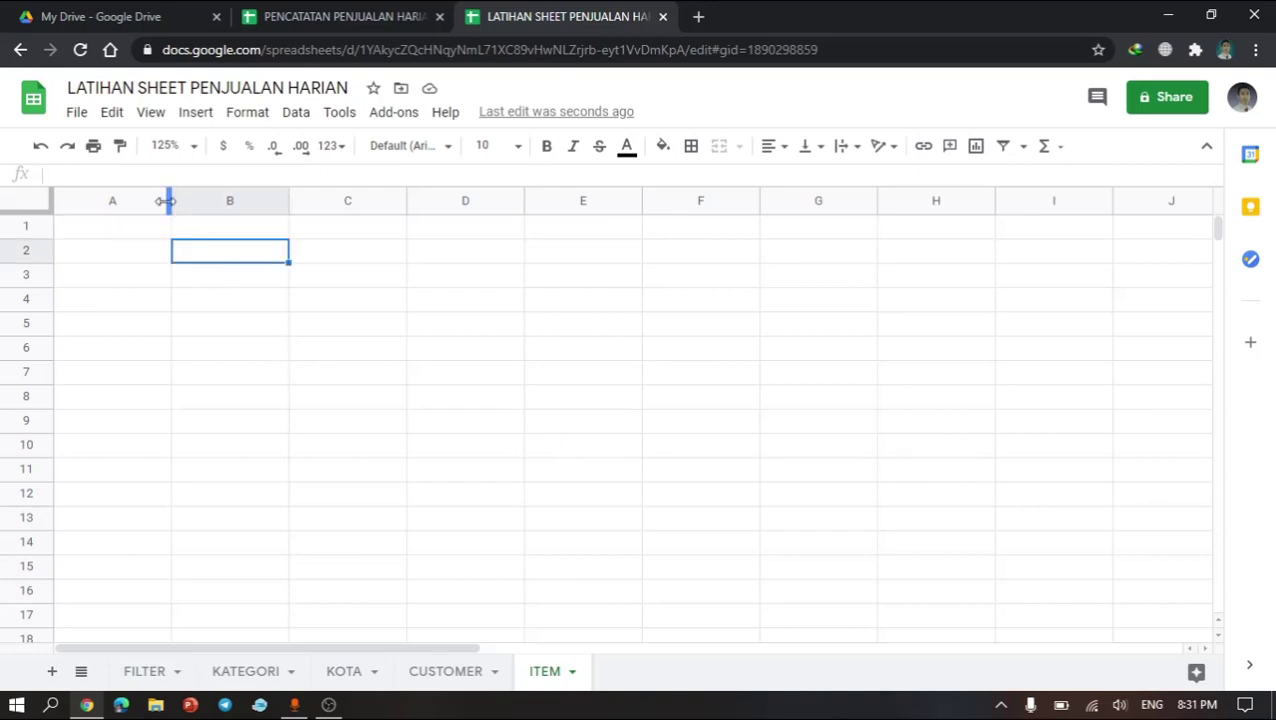
left_click_drag(166, 201, 86, 201)
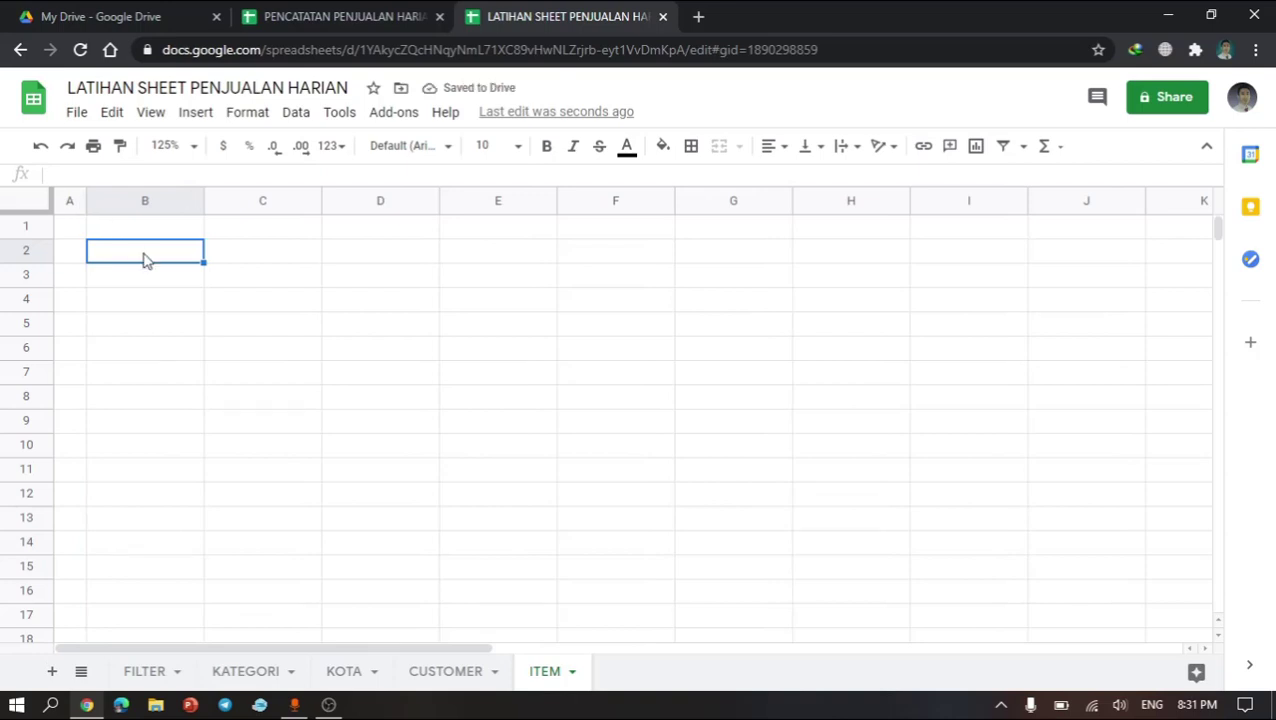
type("=")
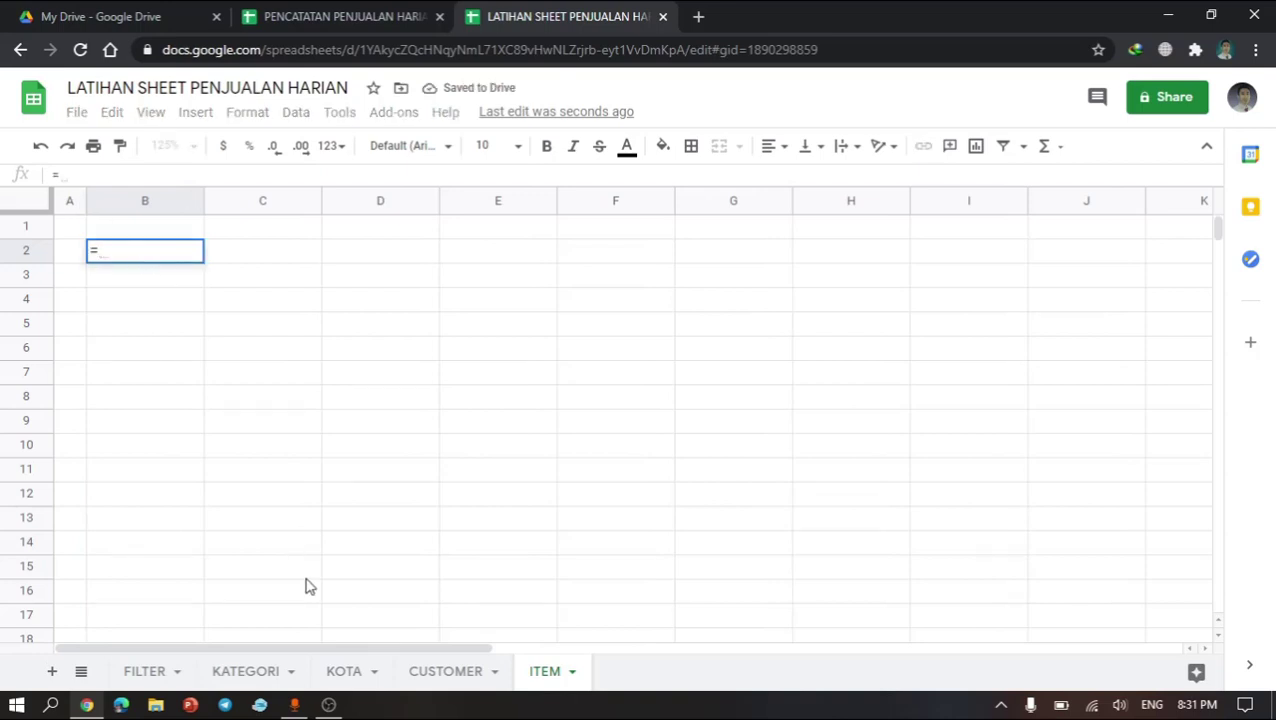
left_click(448, 680)
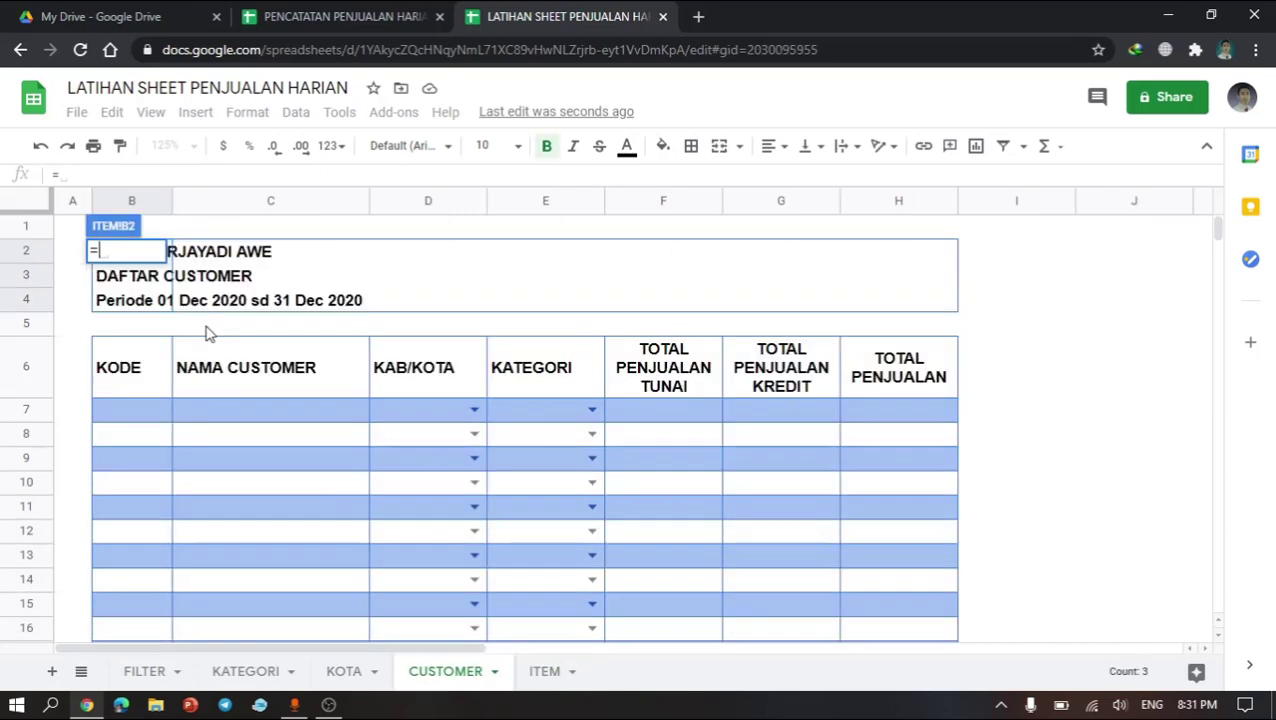
left_click(205, 261)
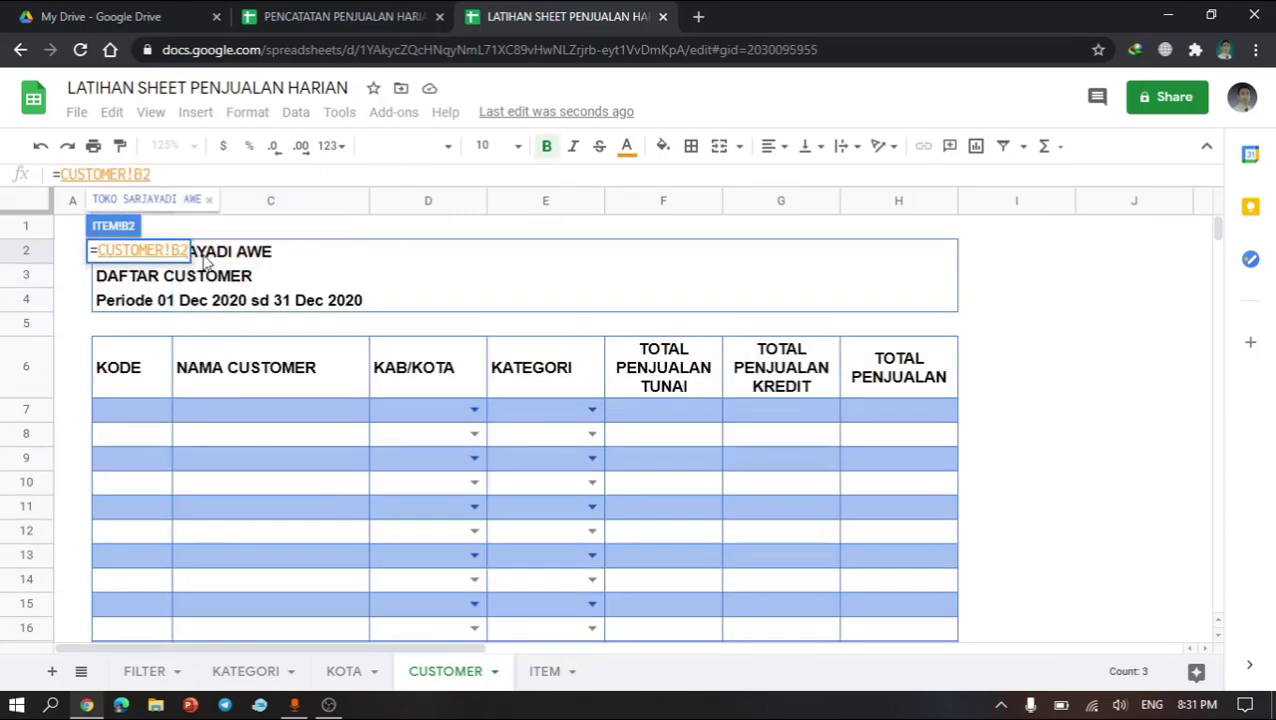
key("Return")
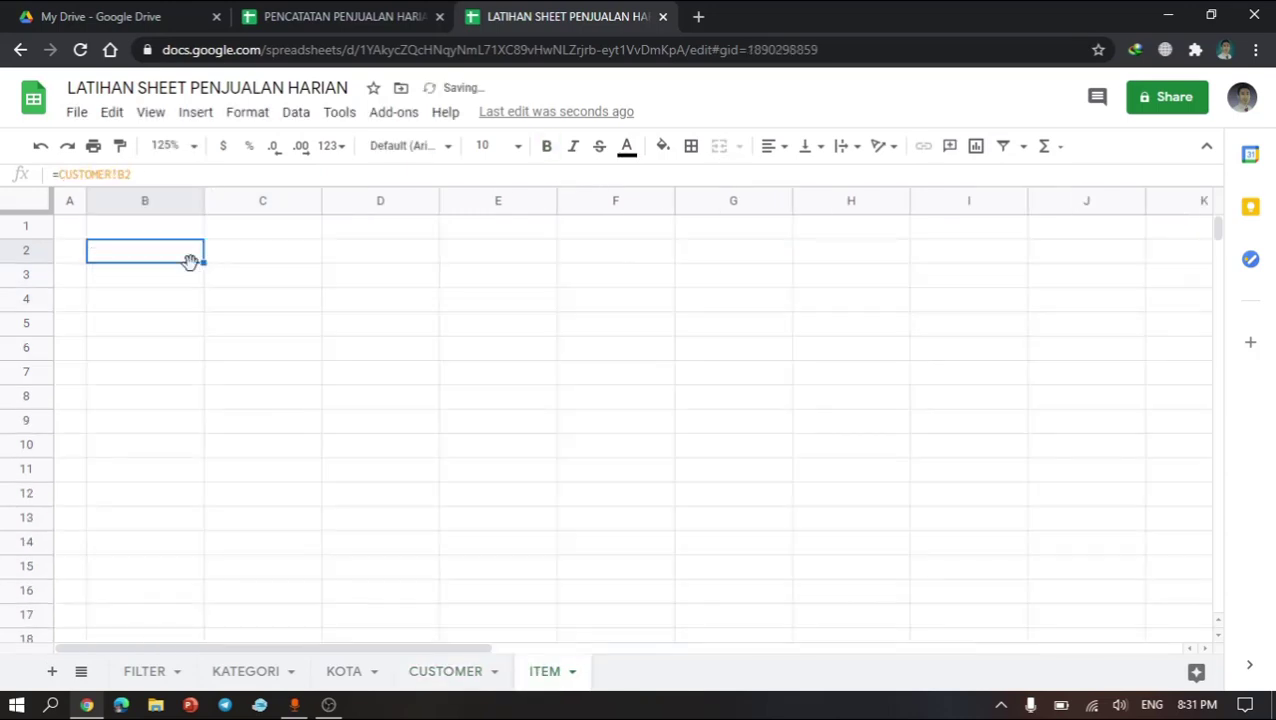
Step: Copy the B2 reference formula down through B4
left_click_drag(204, 262, 199, 302)
left_click(100, 356)
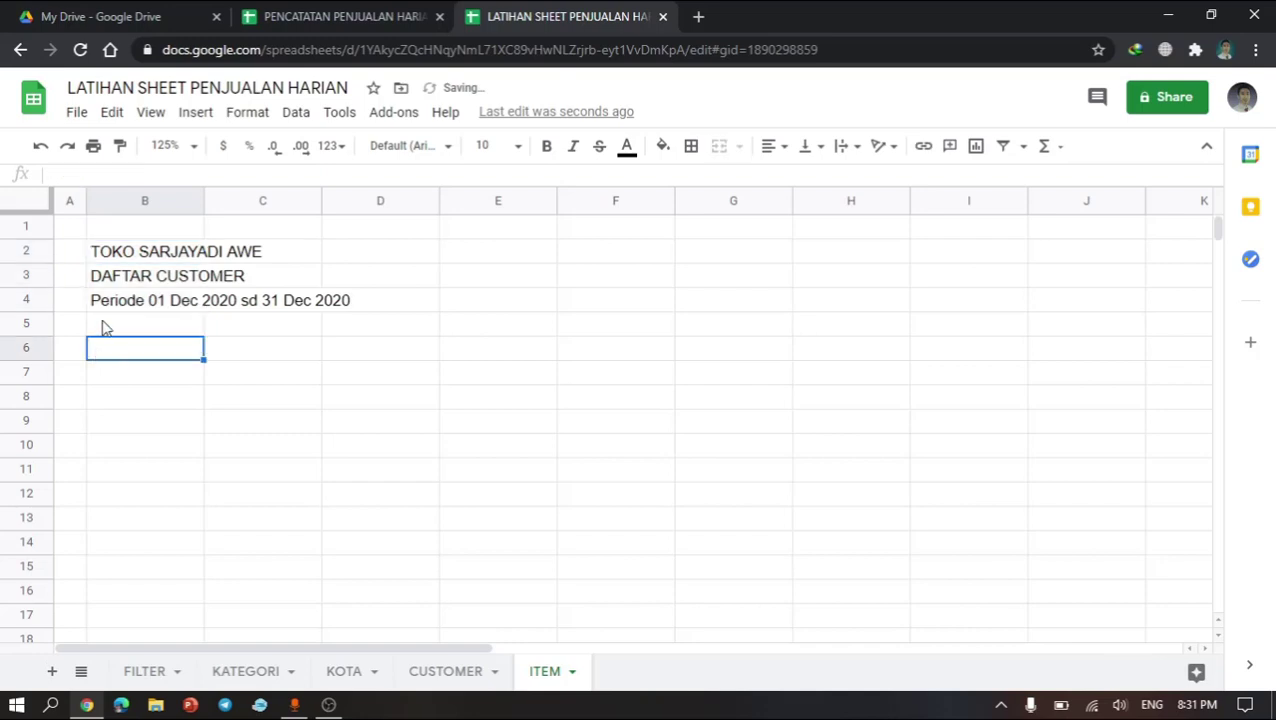
Step: Overwrite cell B3 with the title DAFTAR ITEM
left_click(135, 287)
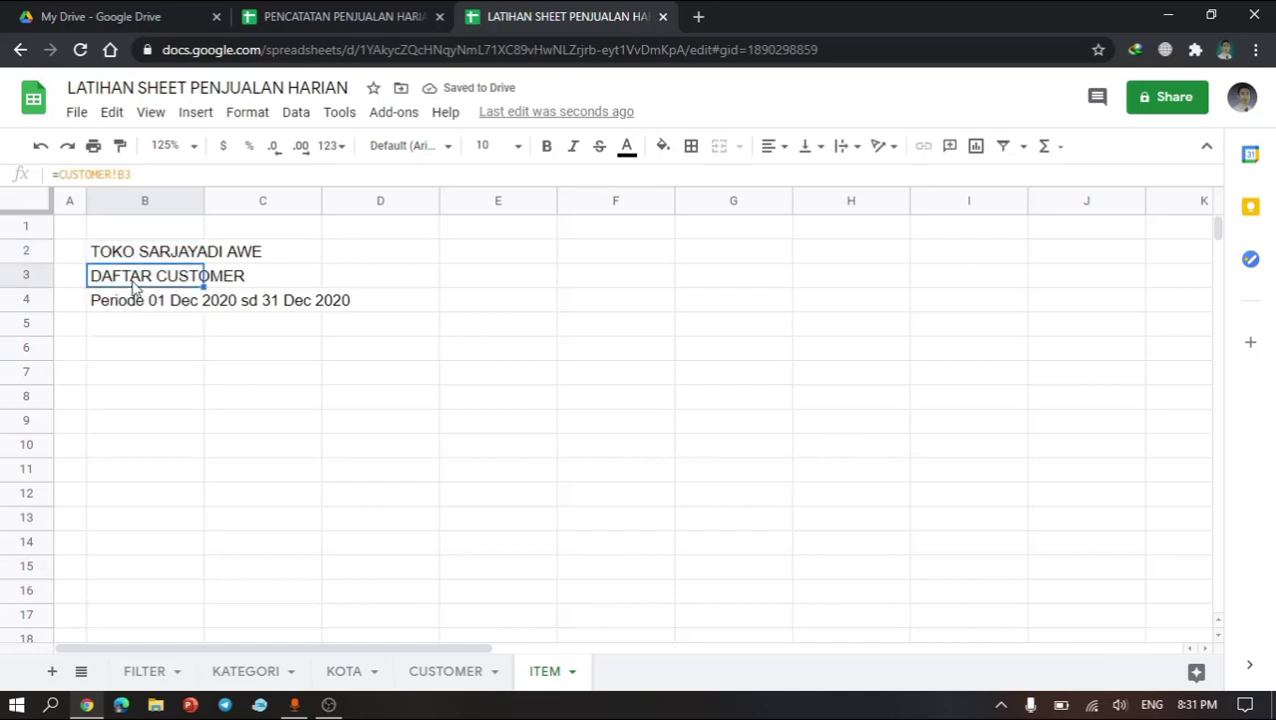
type("DATTAR A")
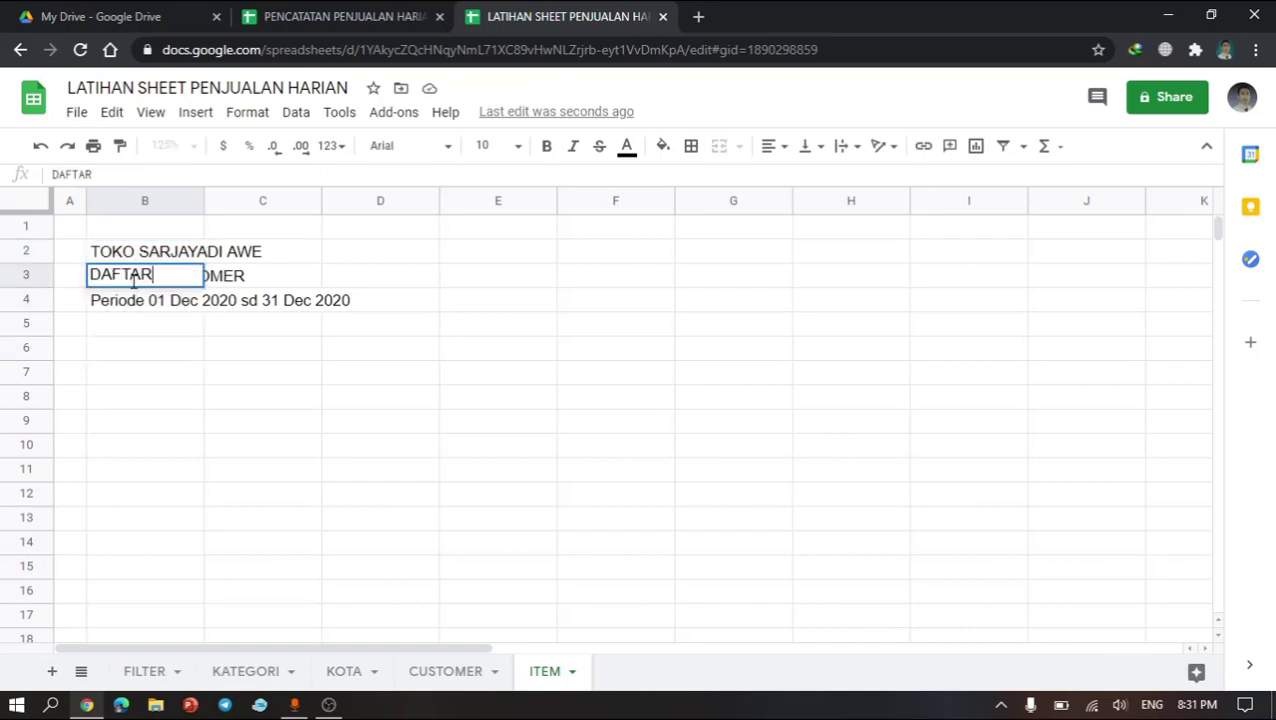
key("BackSpace")
key("BackSpace")
key("BackSpace")
type("ITEM")
key("Return")
Step: Copy the KODE and NAMA CUSTOMER header and table cells B6:C17 from CUSTOMER and paste them at B6 on ITEM
left_click(142, 332)
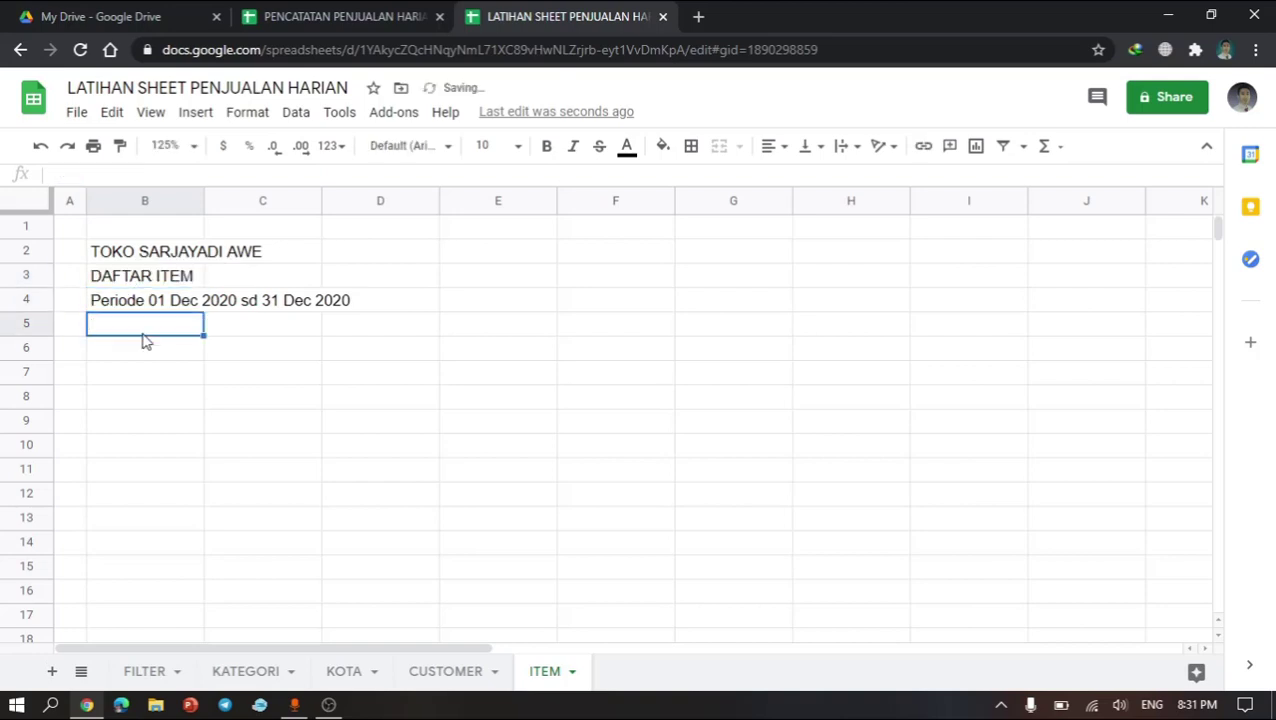
left_click(144, 354)
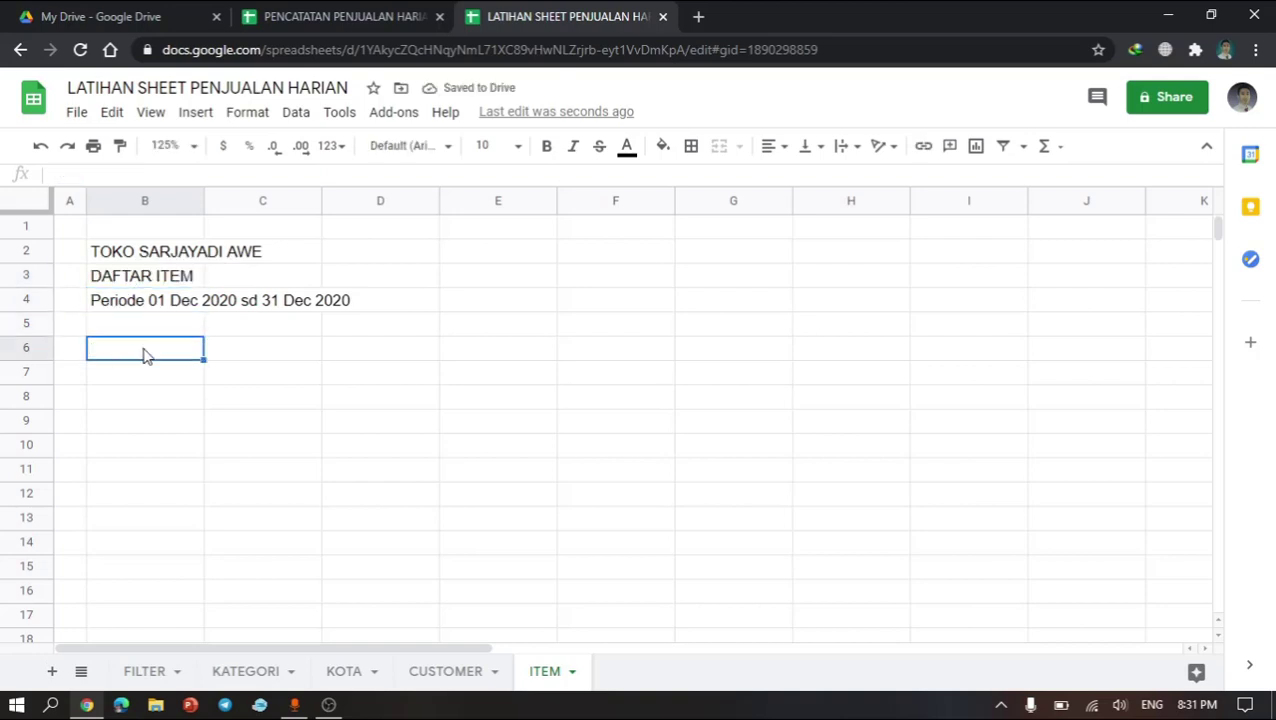
left_click(463, 671)
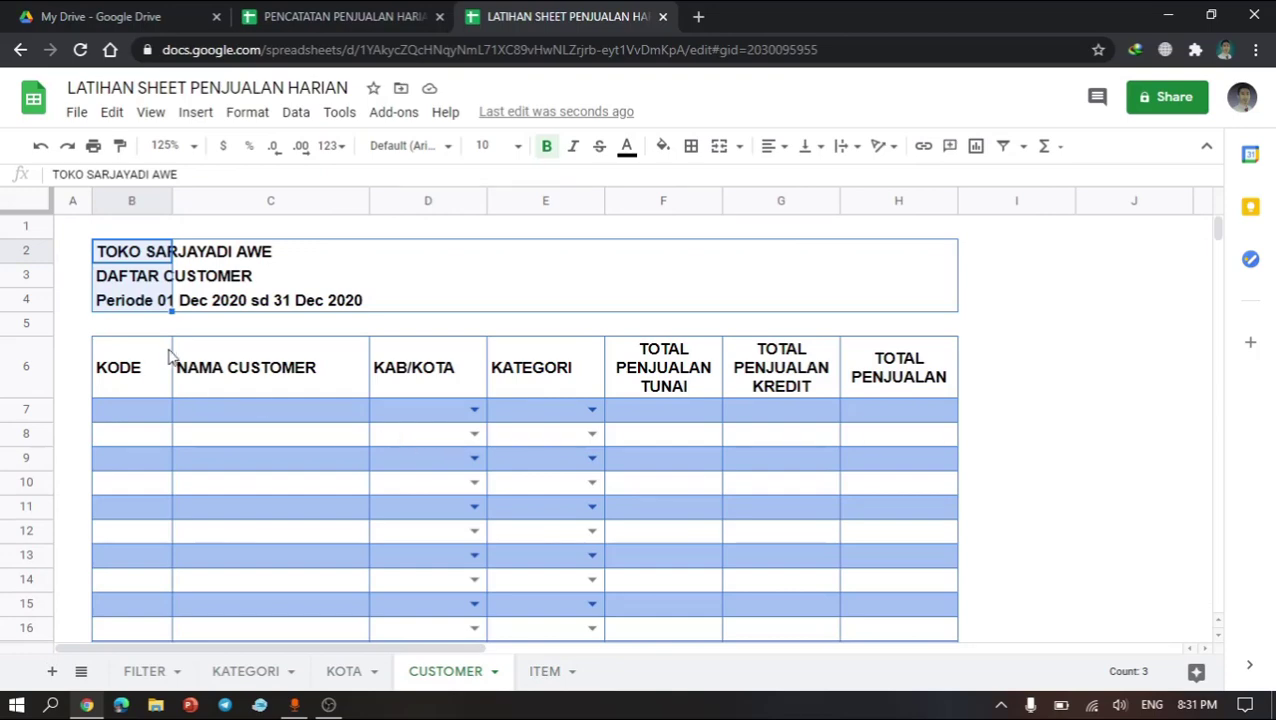
left_click_drag(141, 358, 338, 296)
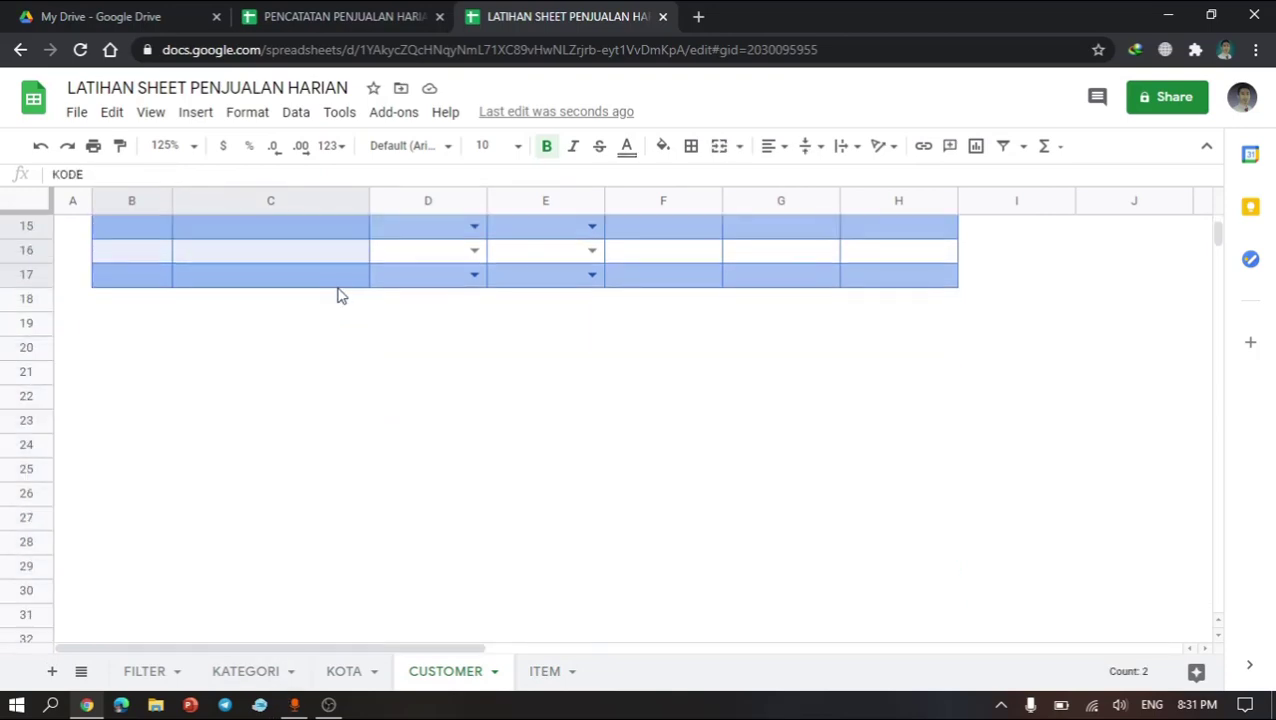
scroll(340, 288, "up", 5)
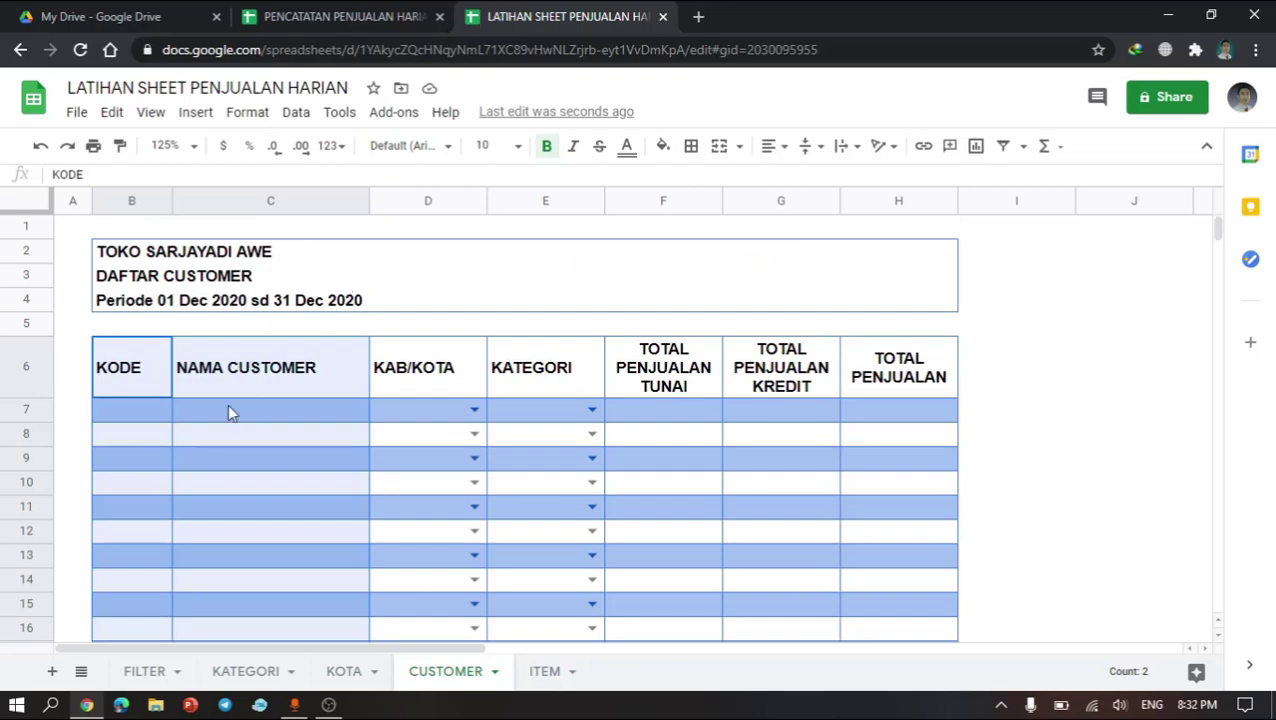
right_click(293, 413)
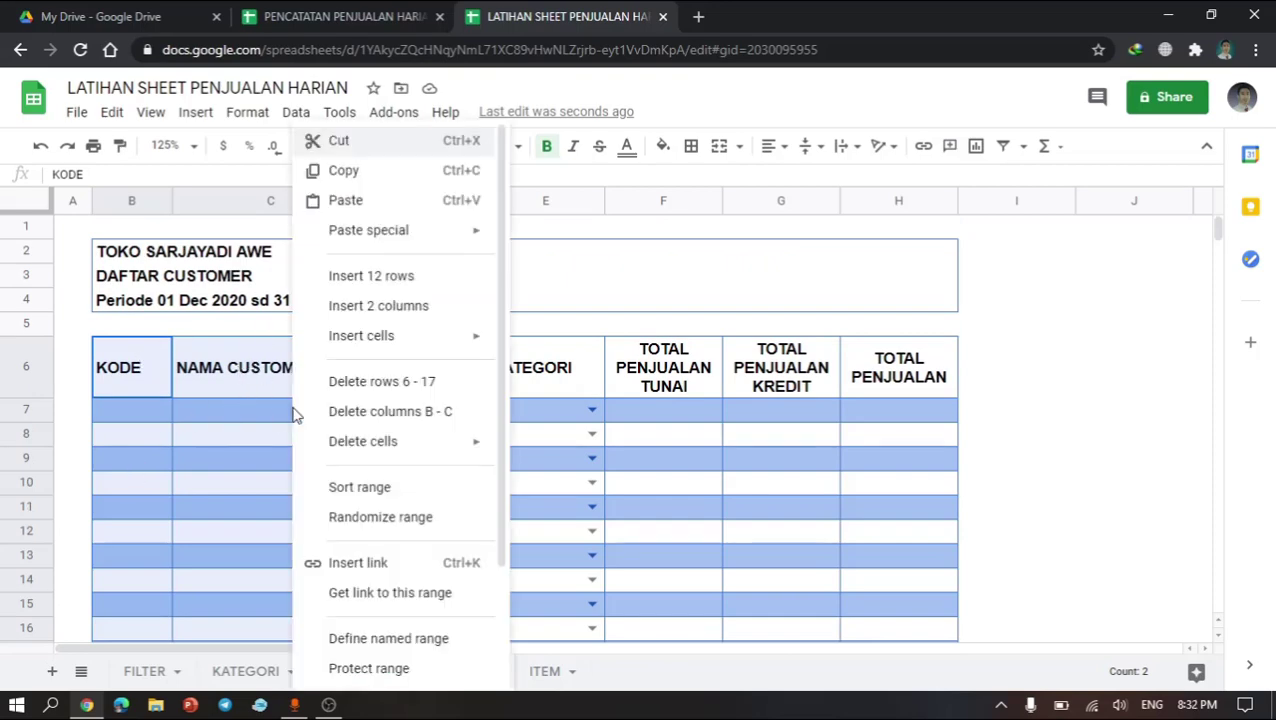
left_click(372, 172)
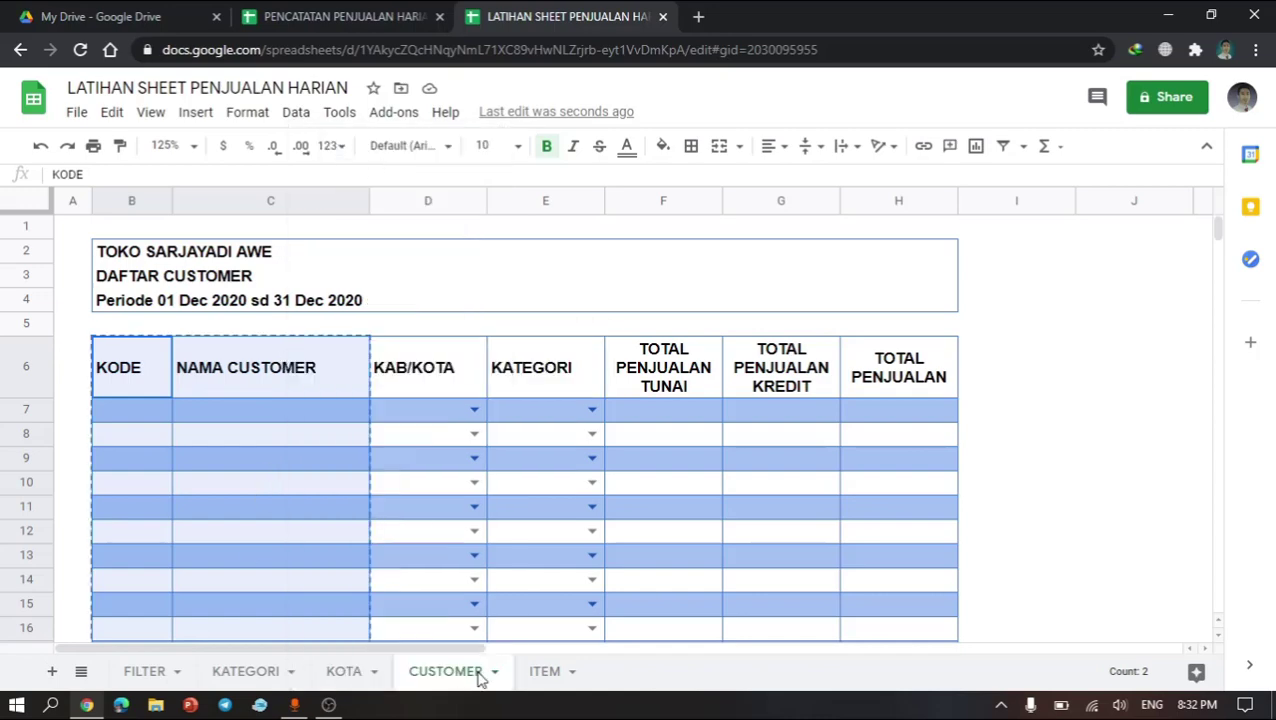
left_click(528, 680)
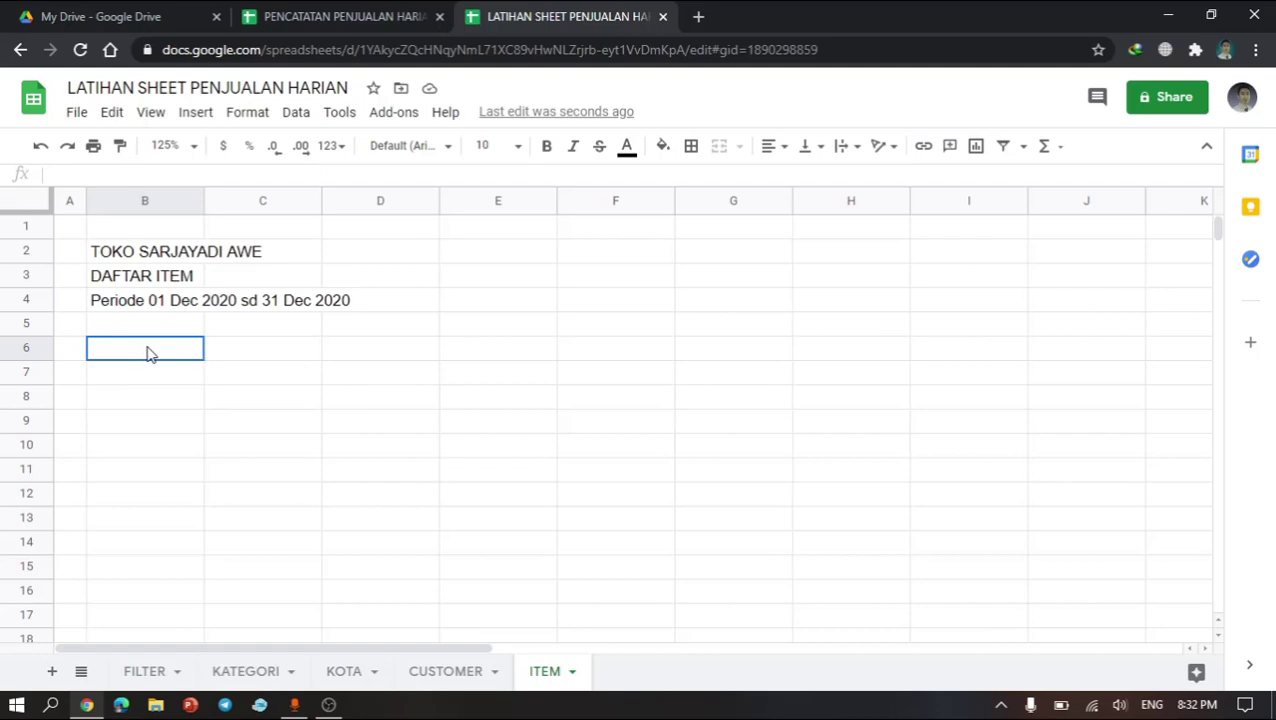
right_click(148, 354)
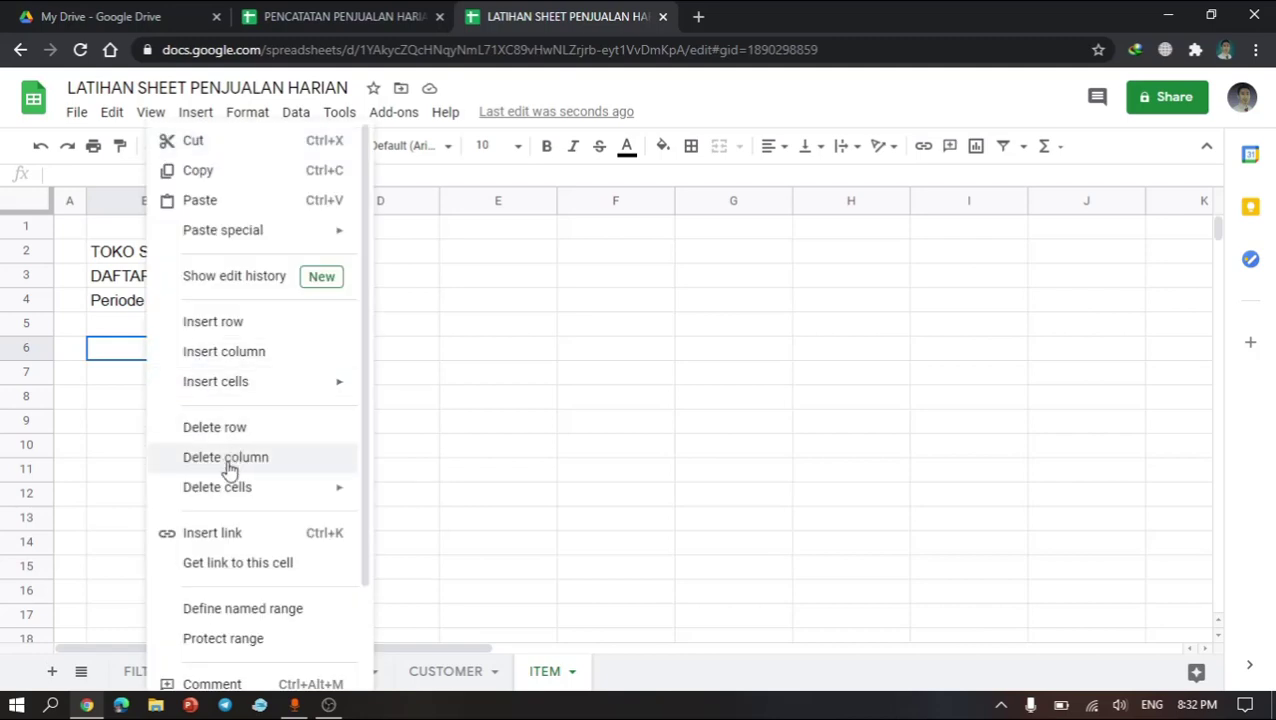
left_click(224, 198)
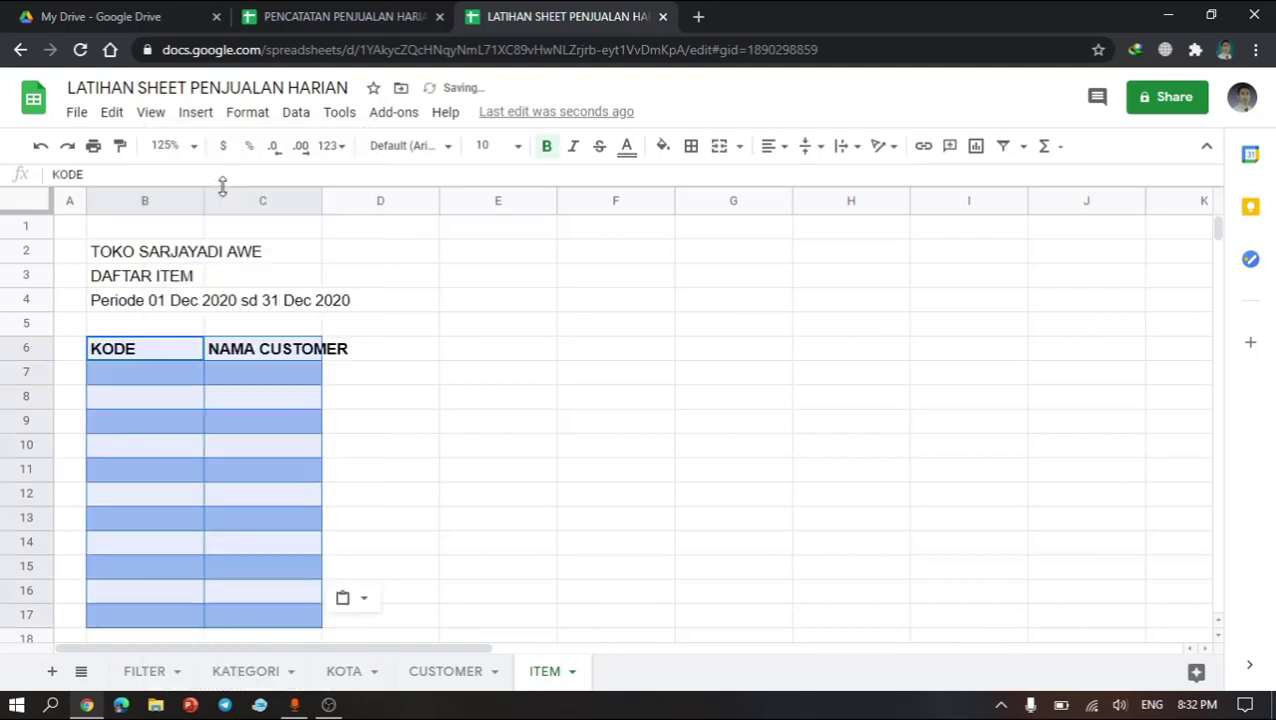
Step: Auto-fit column C's width to its header text on the ITEM sheet
left_click(256, 450)
left_click(302, 342)
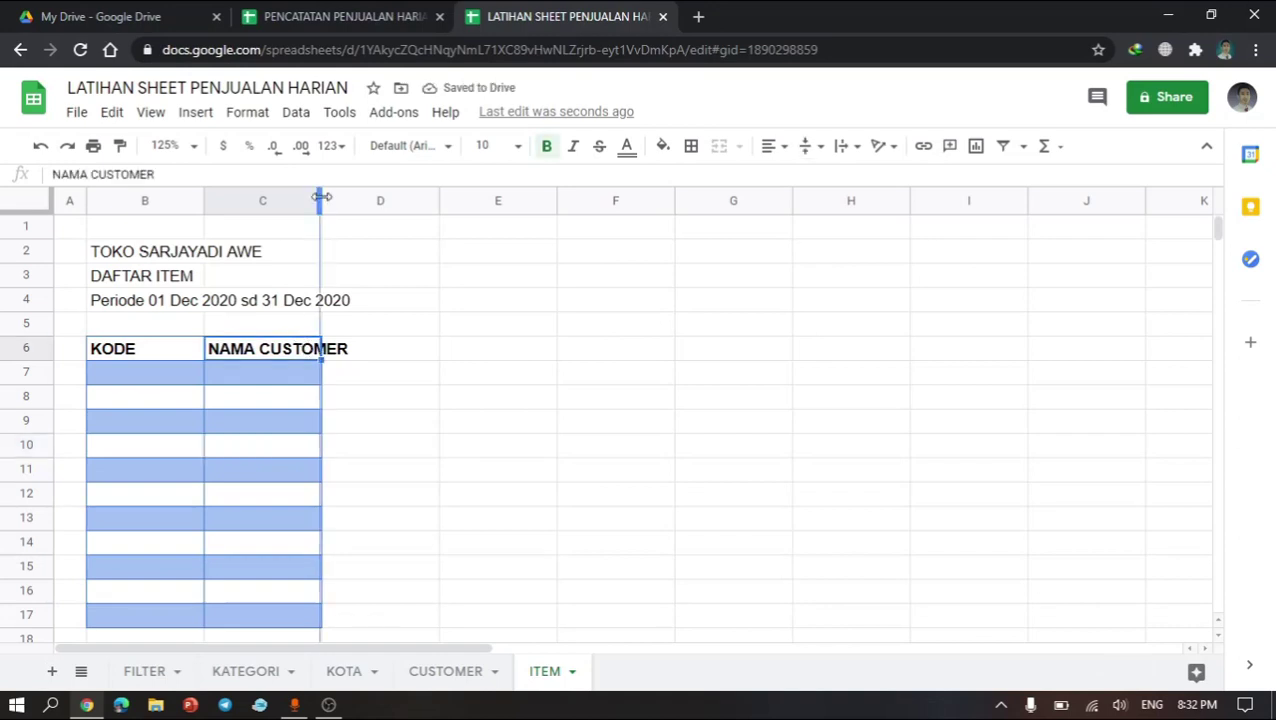
double_click(321, 203)
left_click(168, 360)
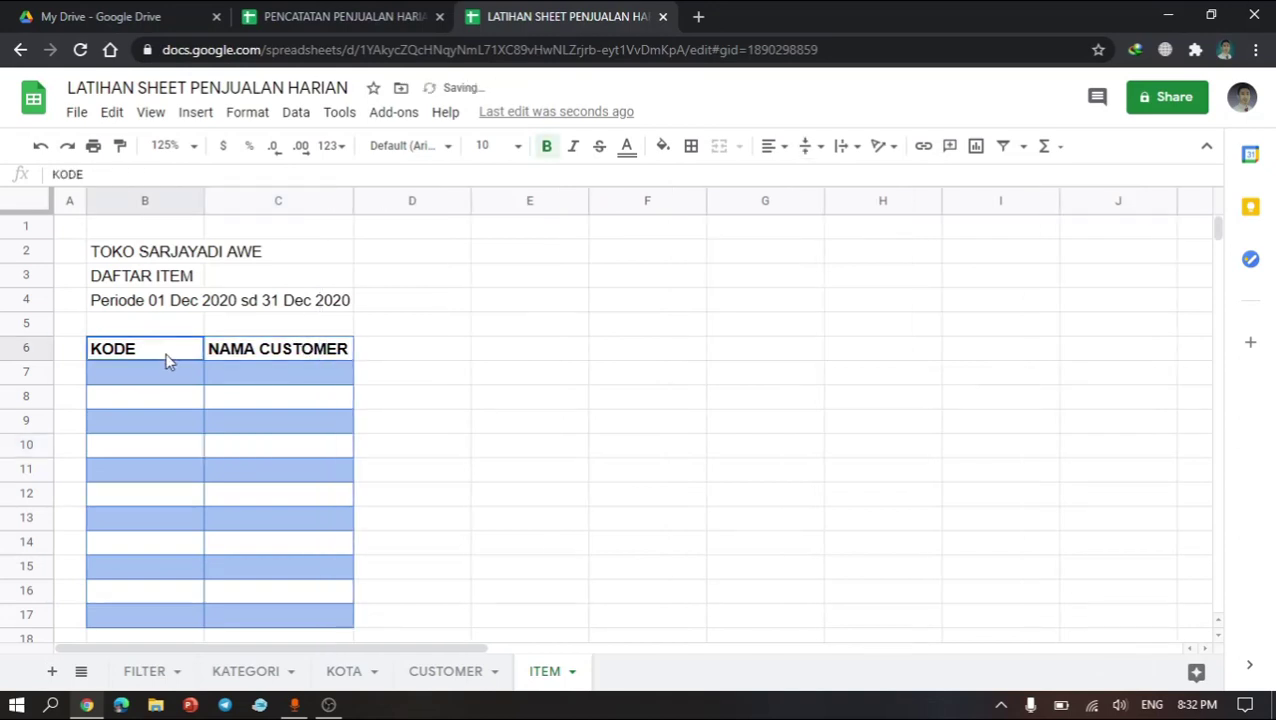
left_click(237, 360)
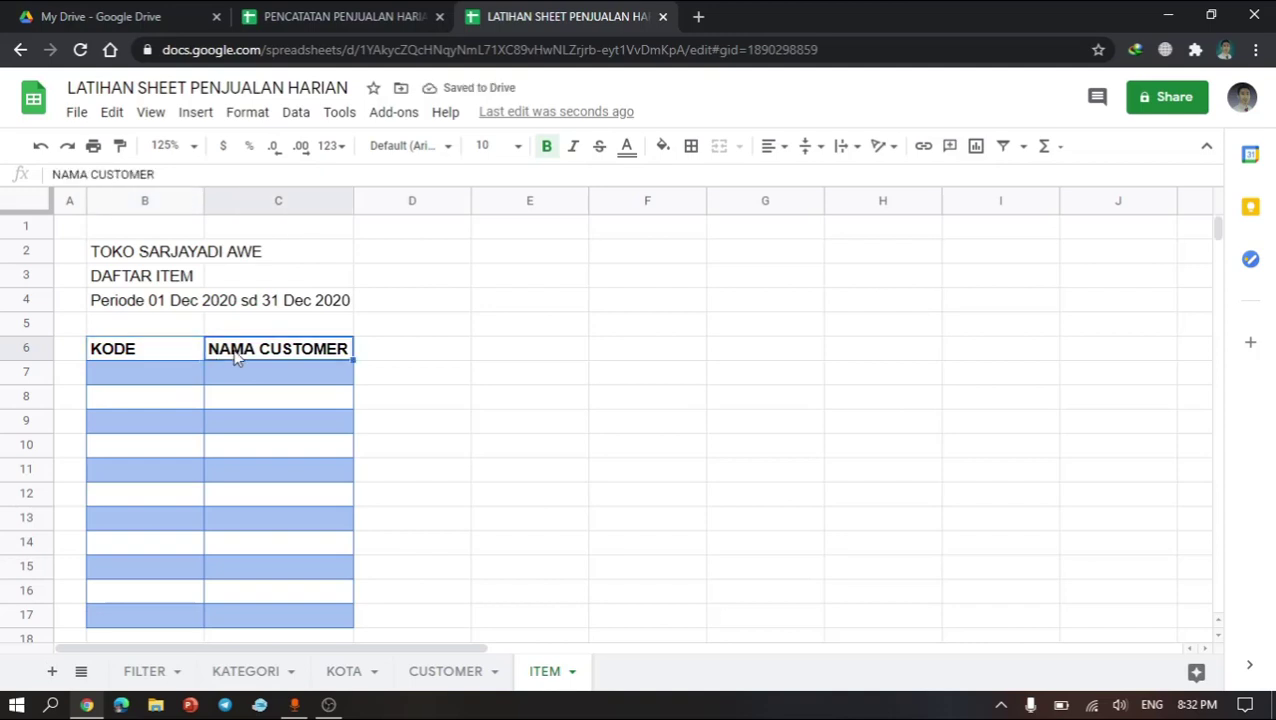
Step: Check the reference file's item headers and rename header C6 to NAMA ITEM
left_click(316, 12)
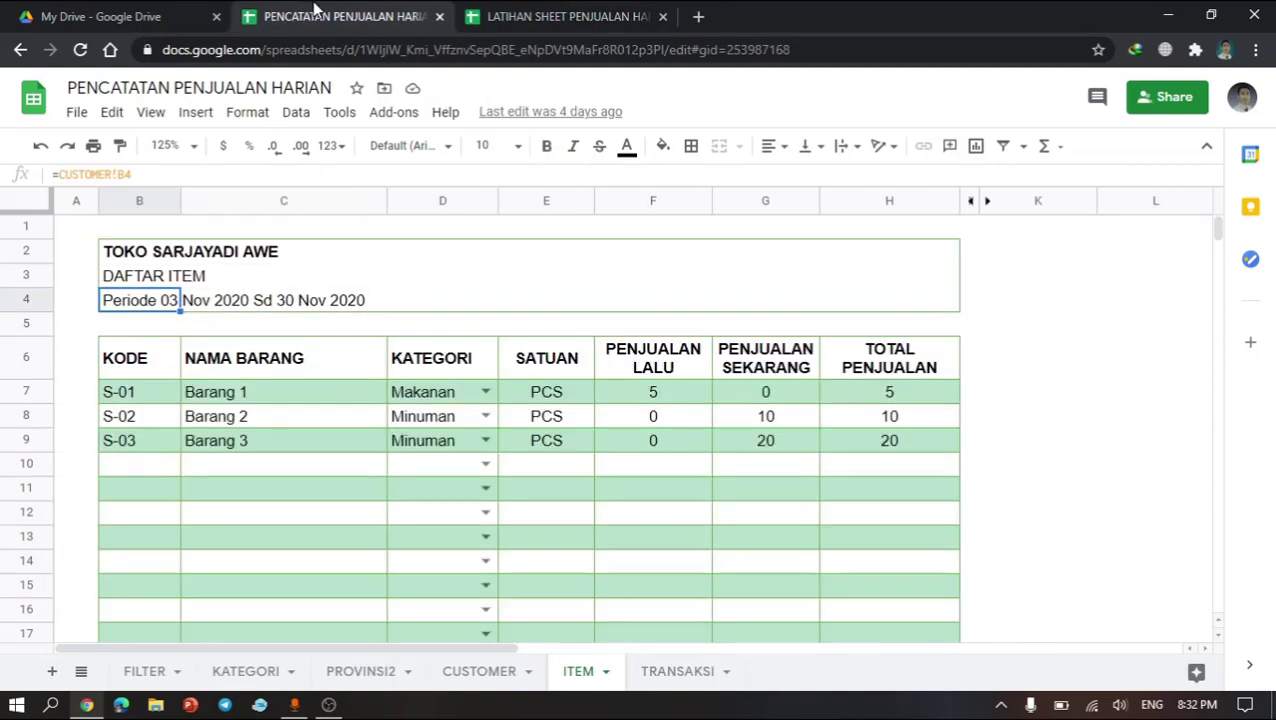
left_click(250, 375)
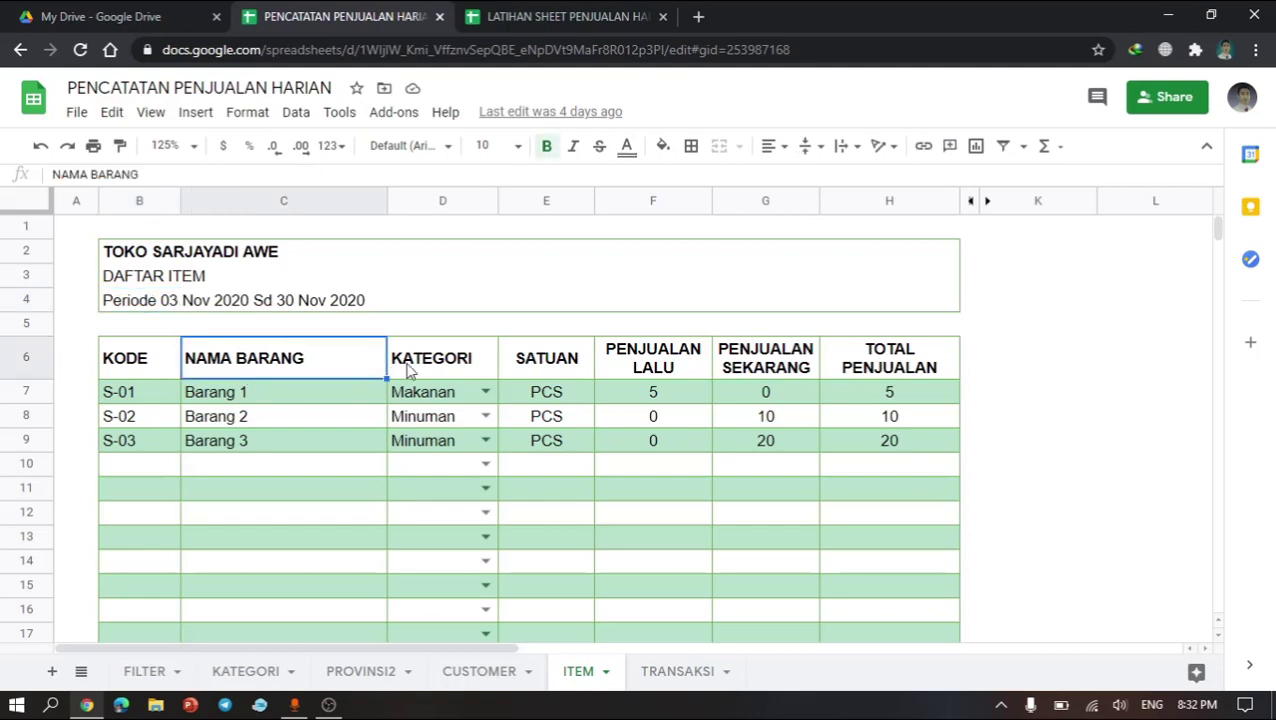
left_click(408, 370)
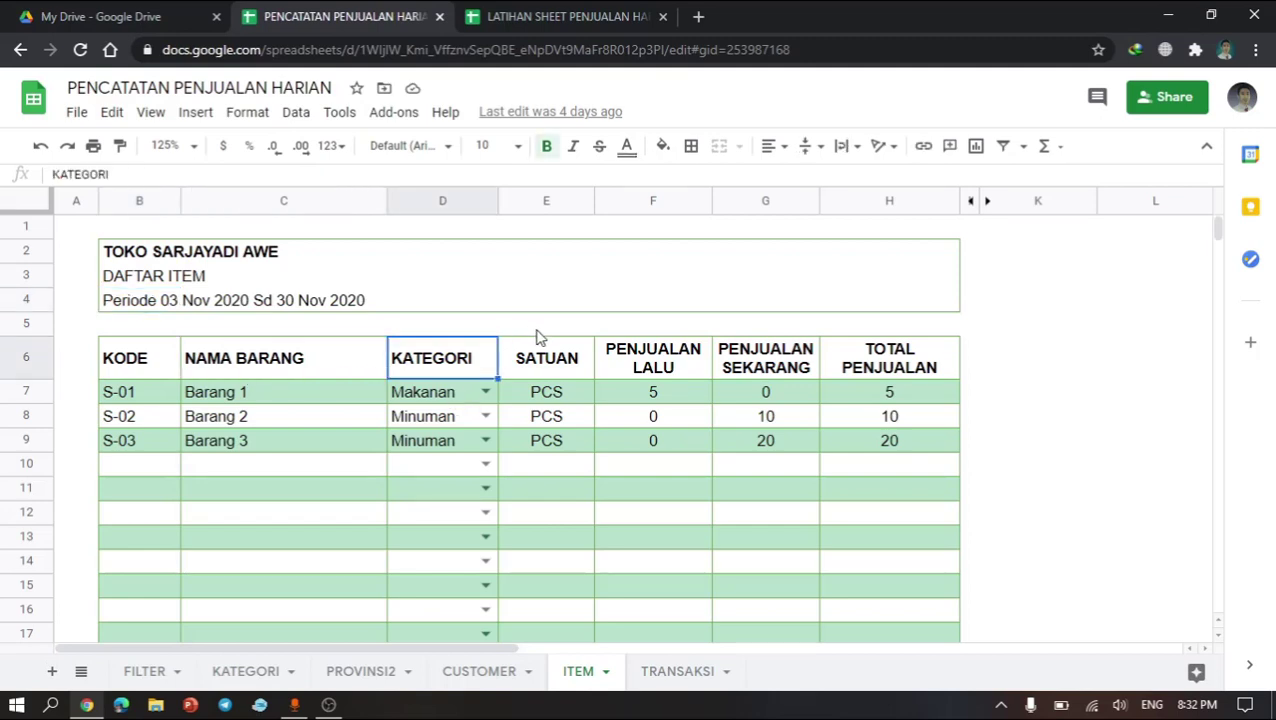
left_click(536, 15)
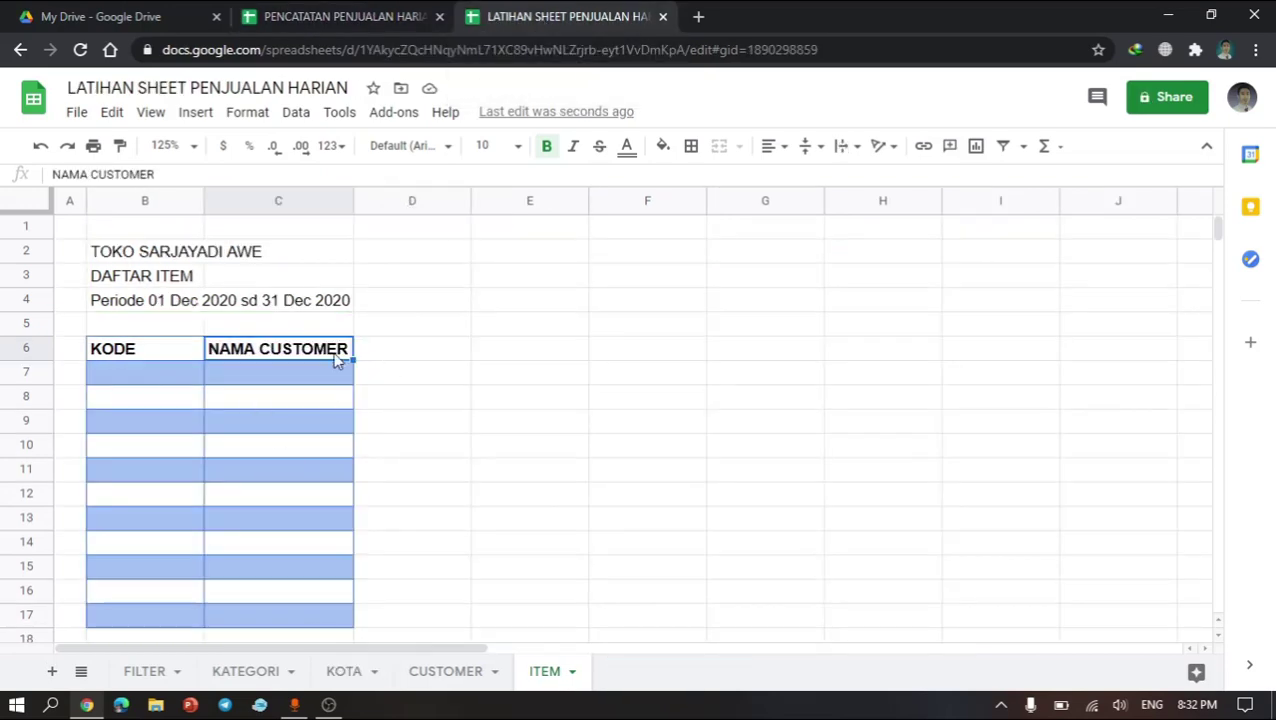
type("NAMA ")
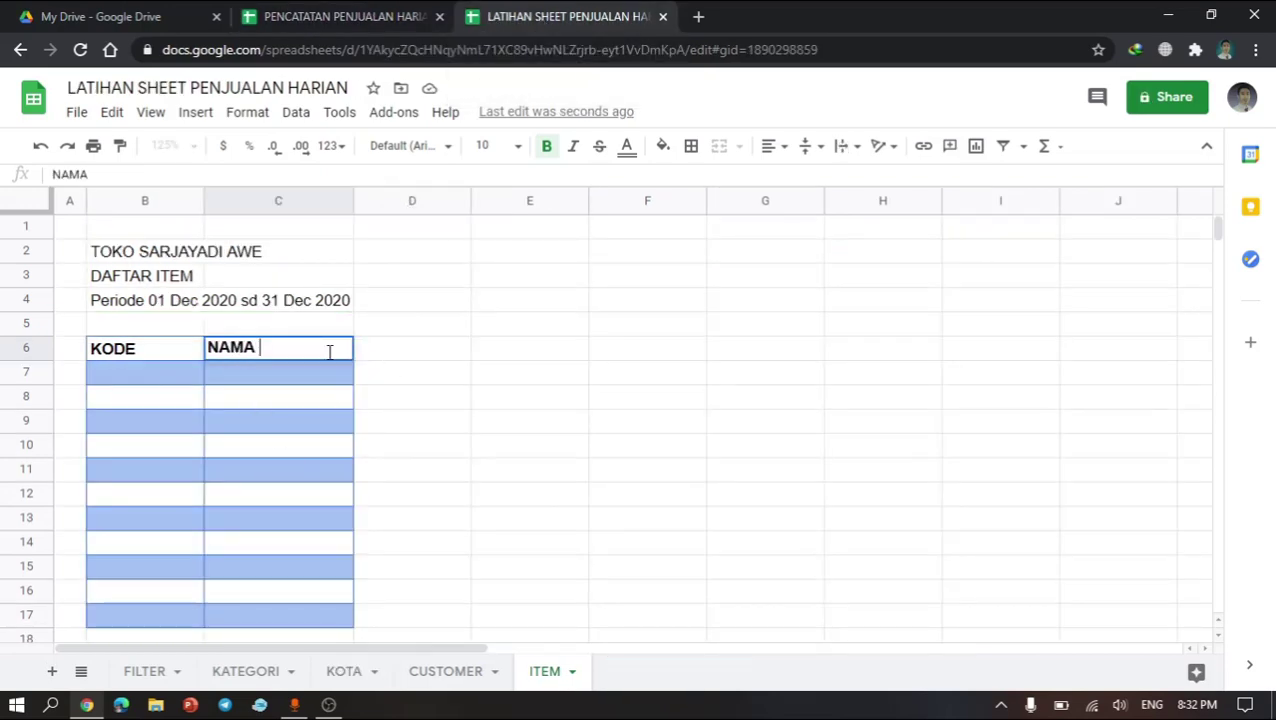
type("ITEM")
key("Return")
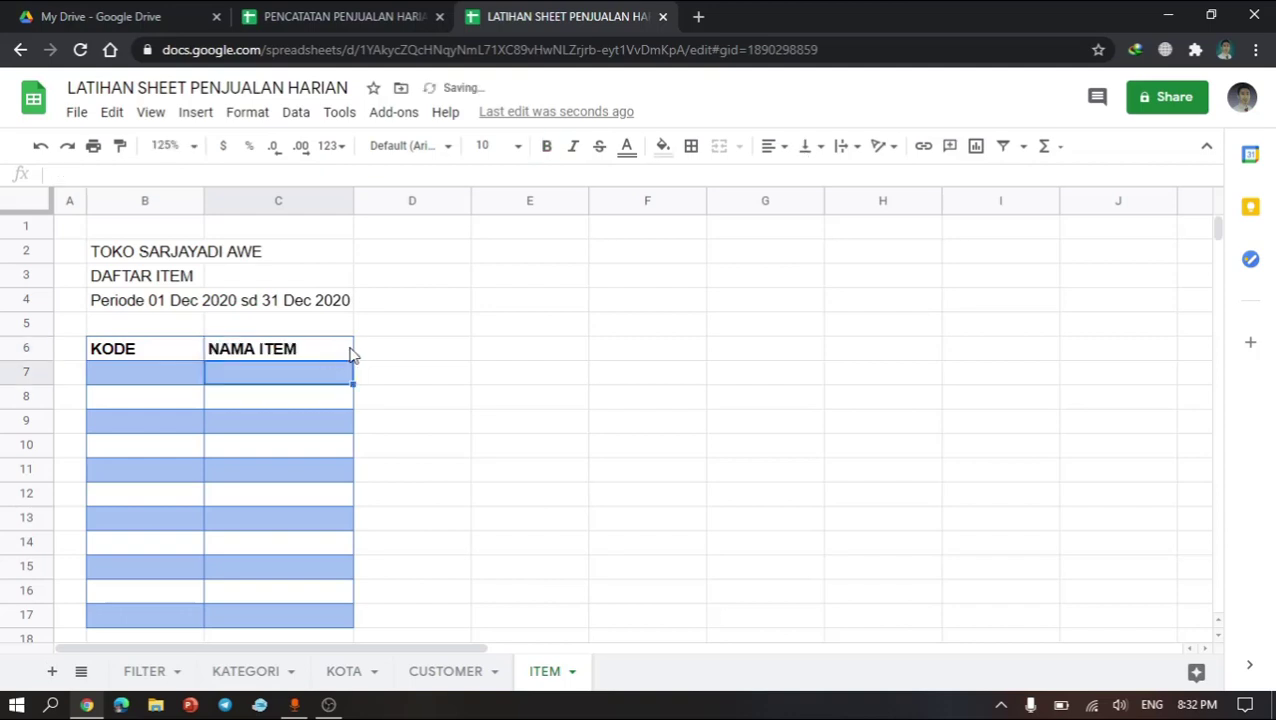
Step: Copy the NAMA ITEM column C6:C17 and paste it across columns D through G
left_click(352, 355)
left_click_drag(342, 352, 322, 532)
key("ctrl+c")
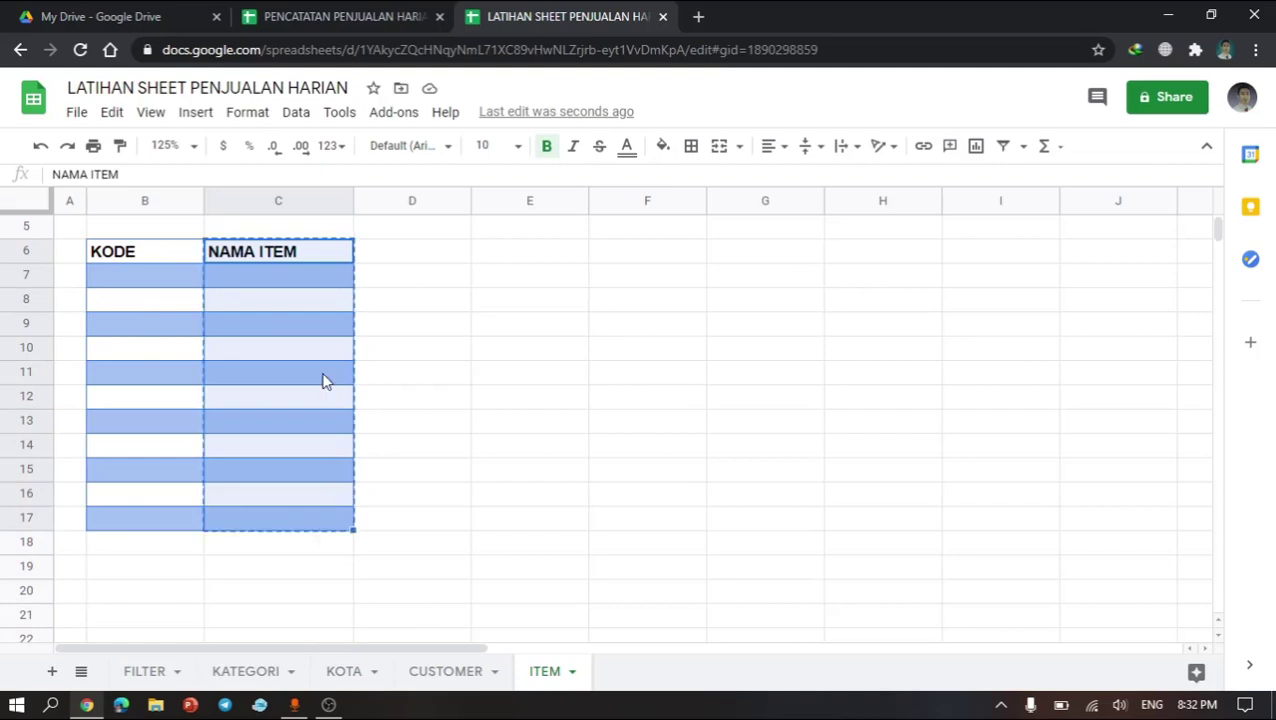
scroll(322, 378, "up", 2)
left_click(405, 333)
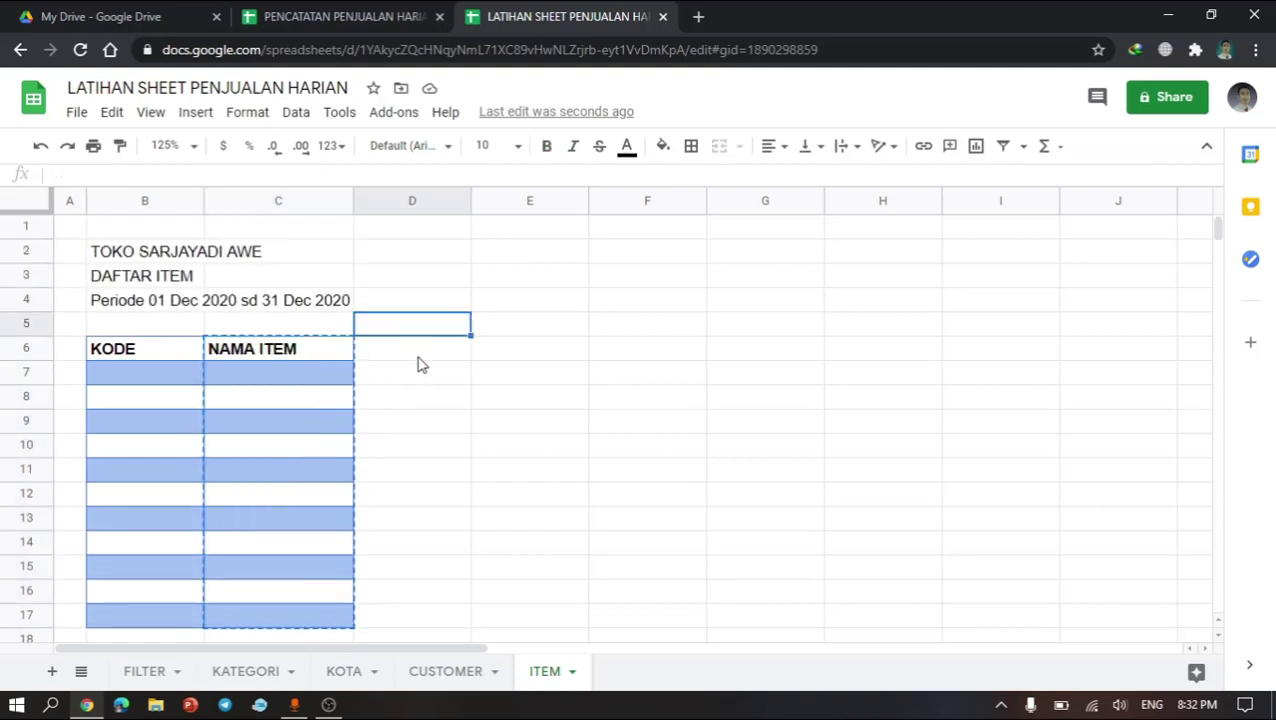
left_click(418, 357)
key("shift+Right")
key("shift+Right")
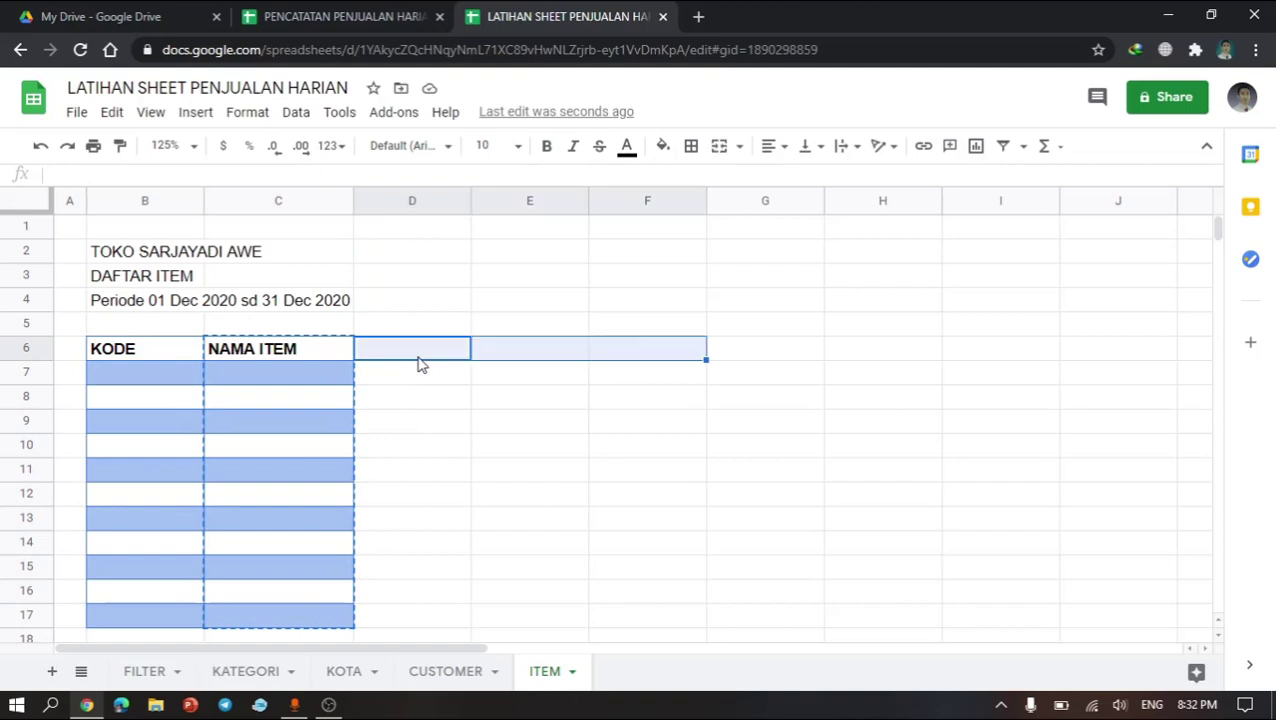
key("shift+Right")
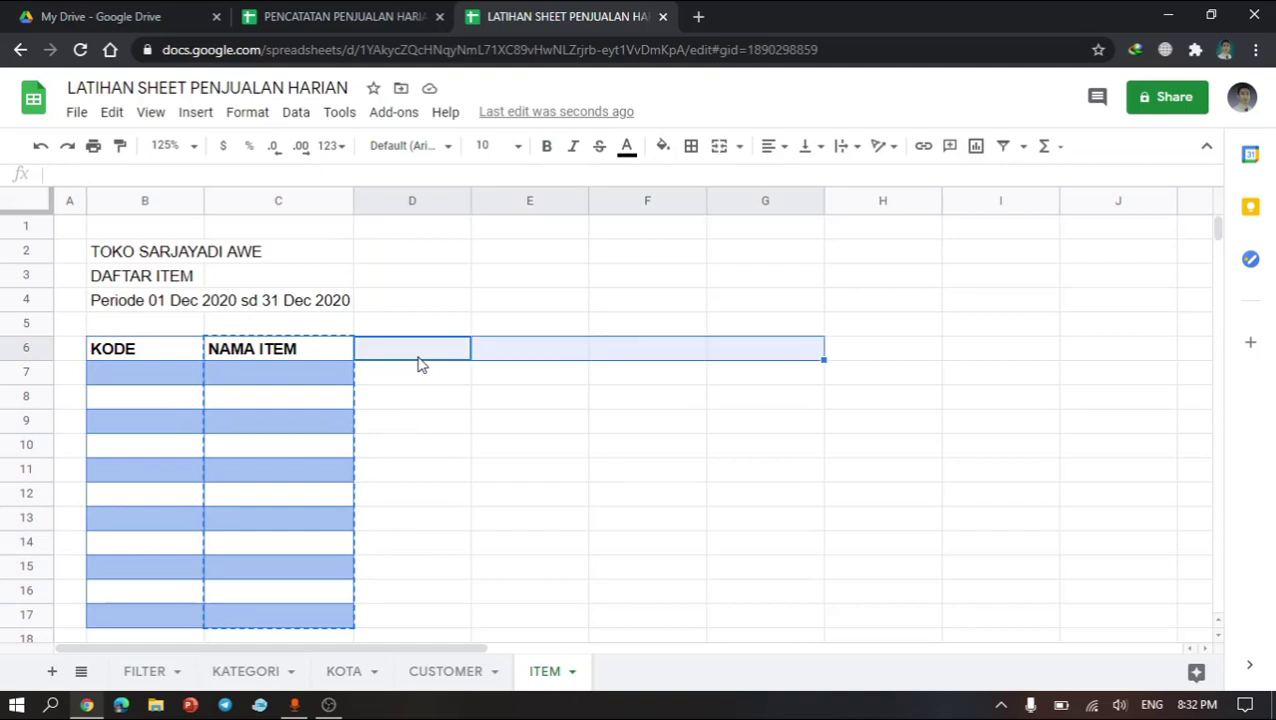
key("ctrl+v")
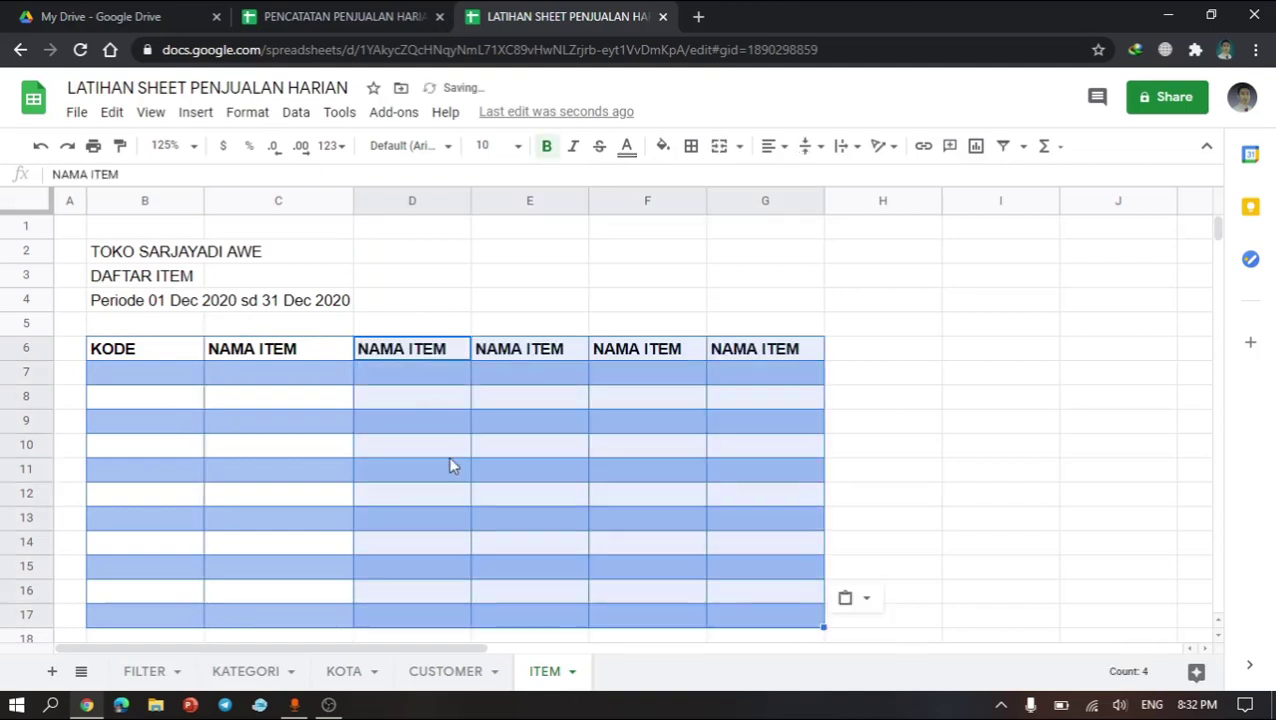
Step: Rename header D6 to KATEGORI
left_click(448, 456)
left_click(434, 360)
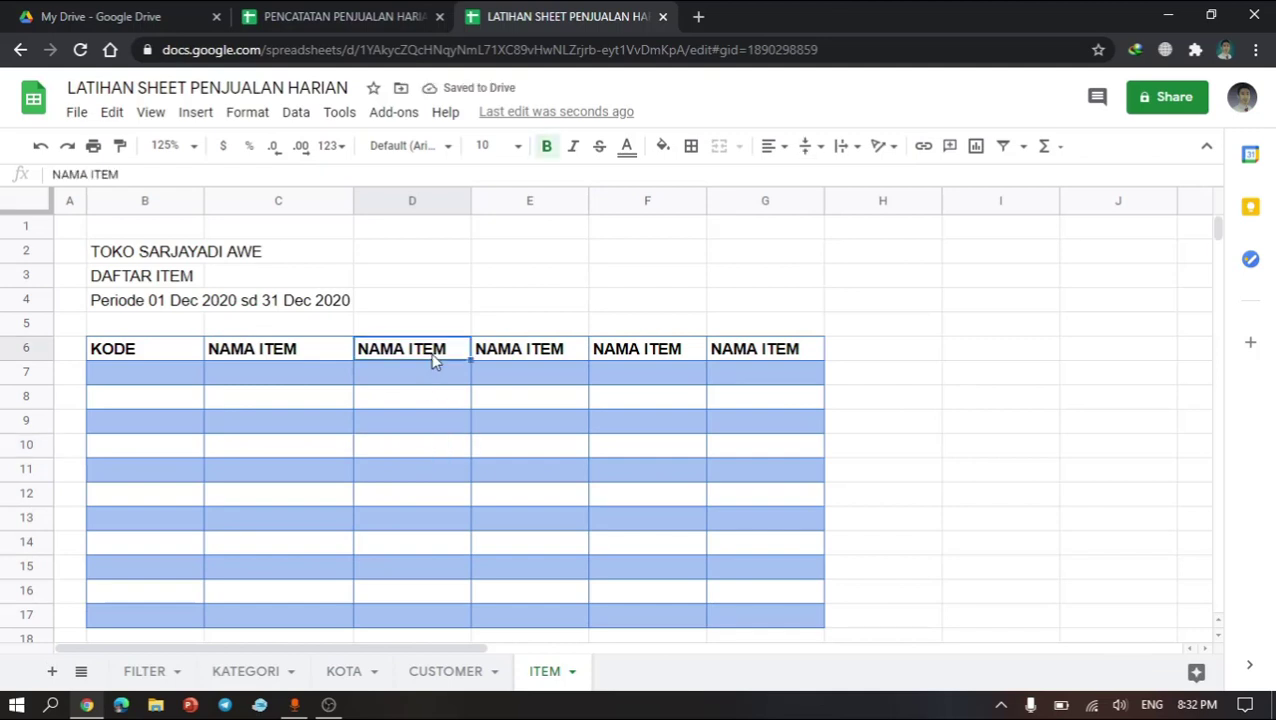
type("KATEGR")
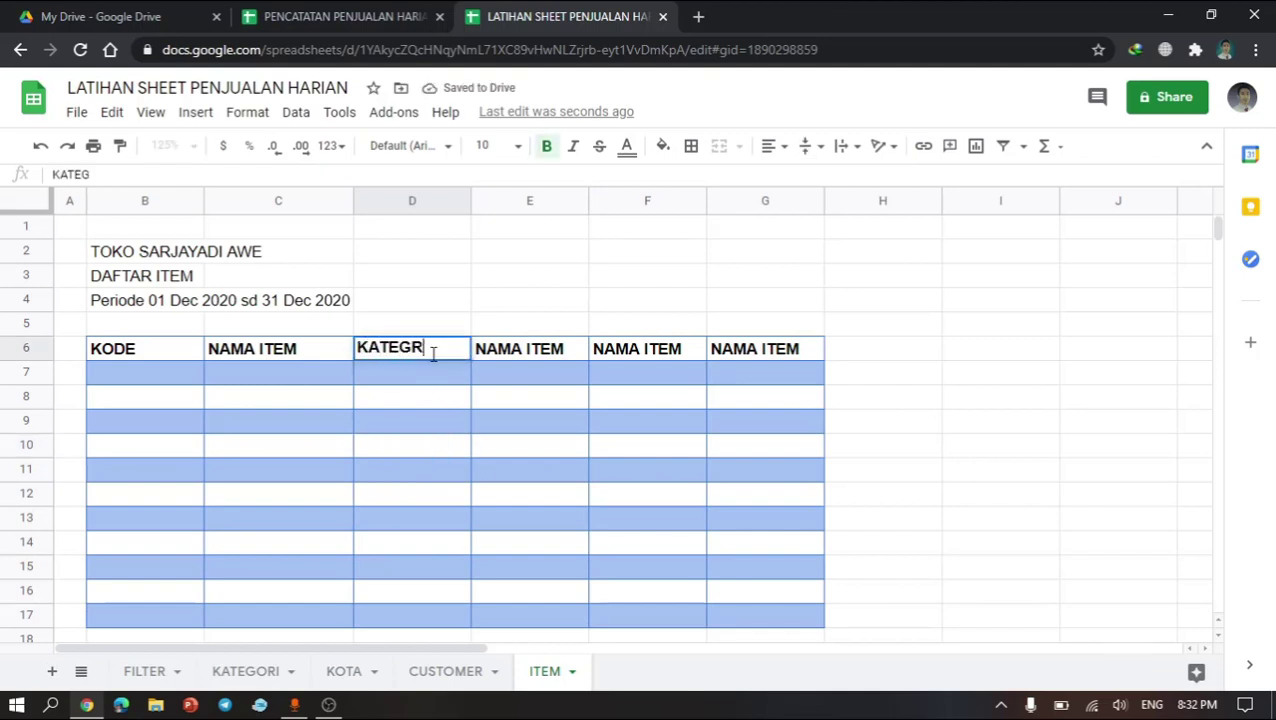
key("BackSpace")
type("ORI")
key("Return")
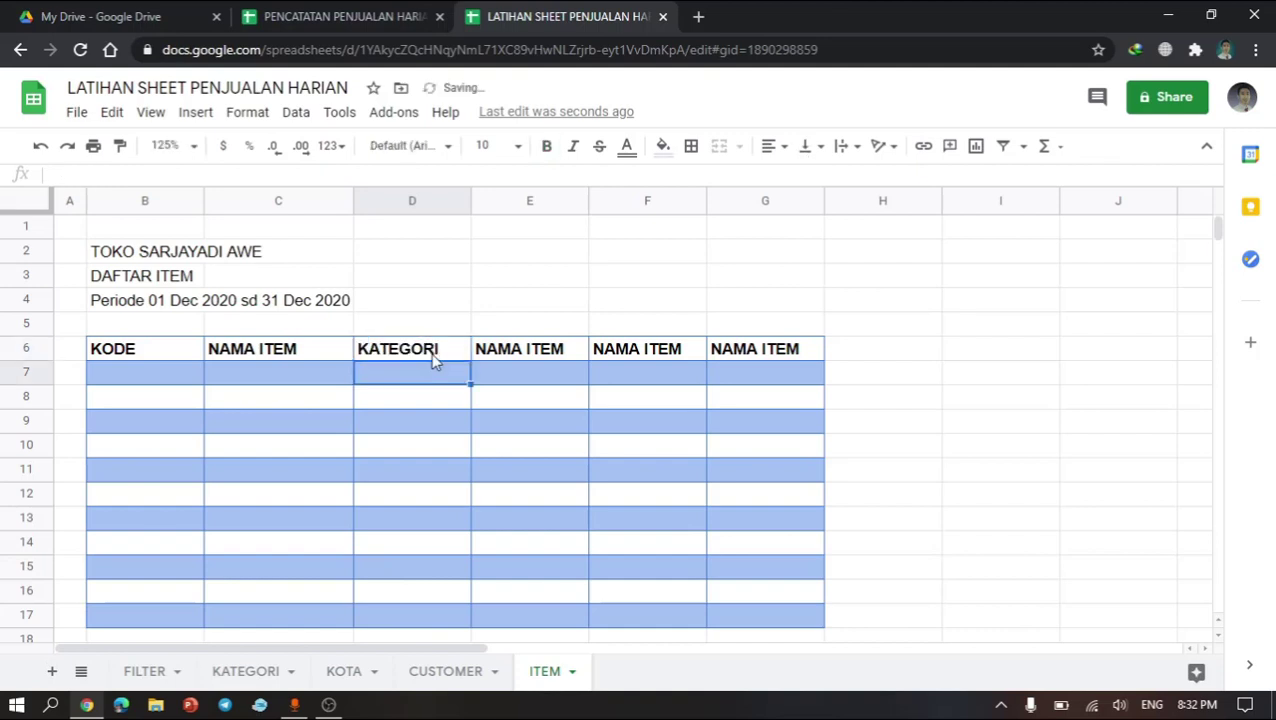
Step: Review the KATEGORI sheet's product categories and rename header E6 to SATUAN
left_click(521, 358)
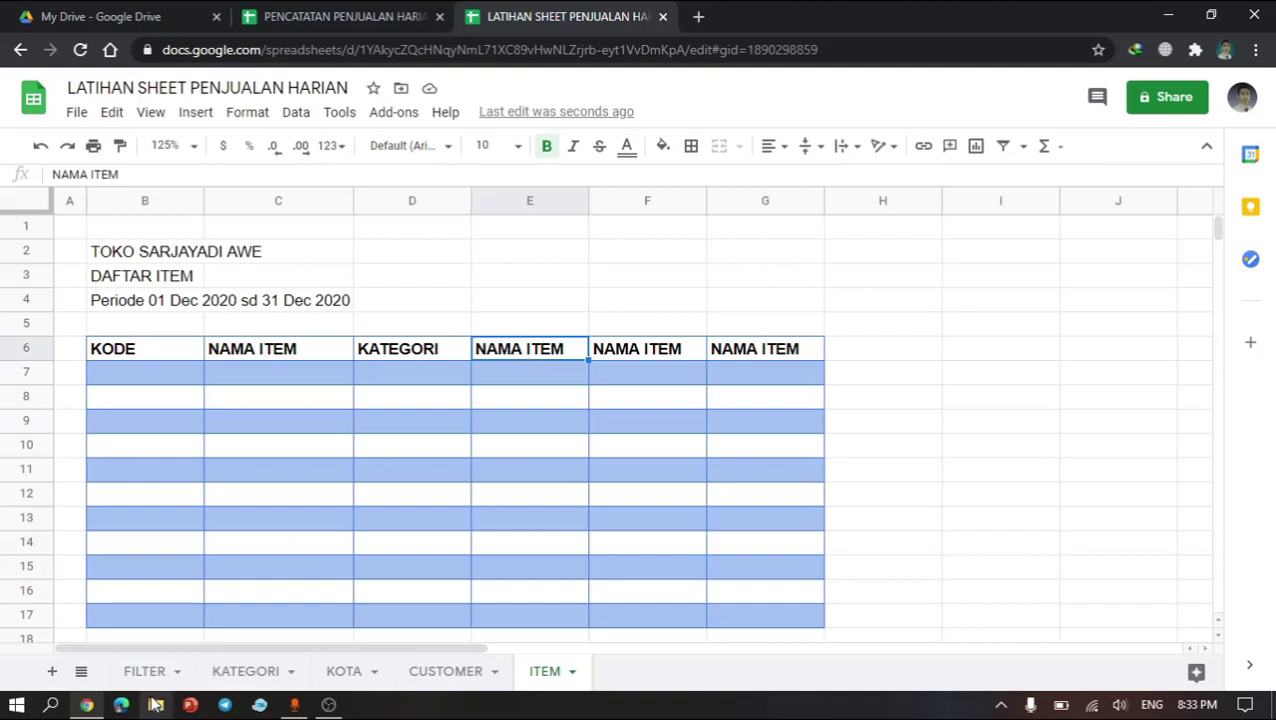
left_click(265, 680)
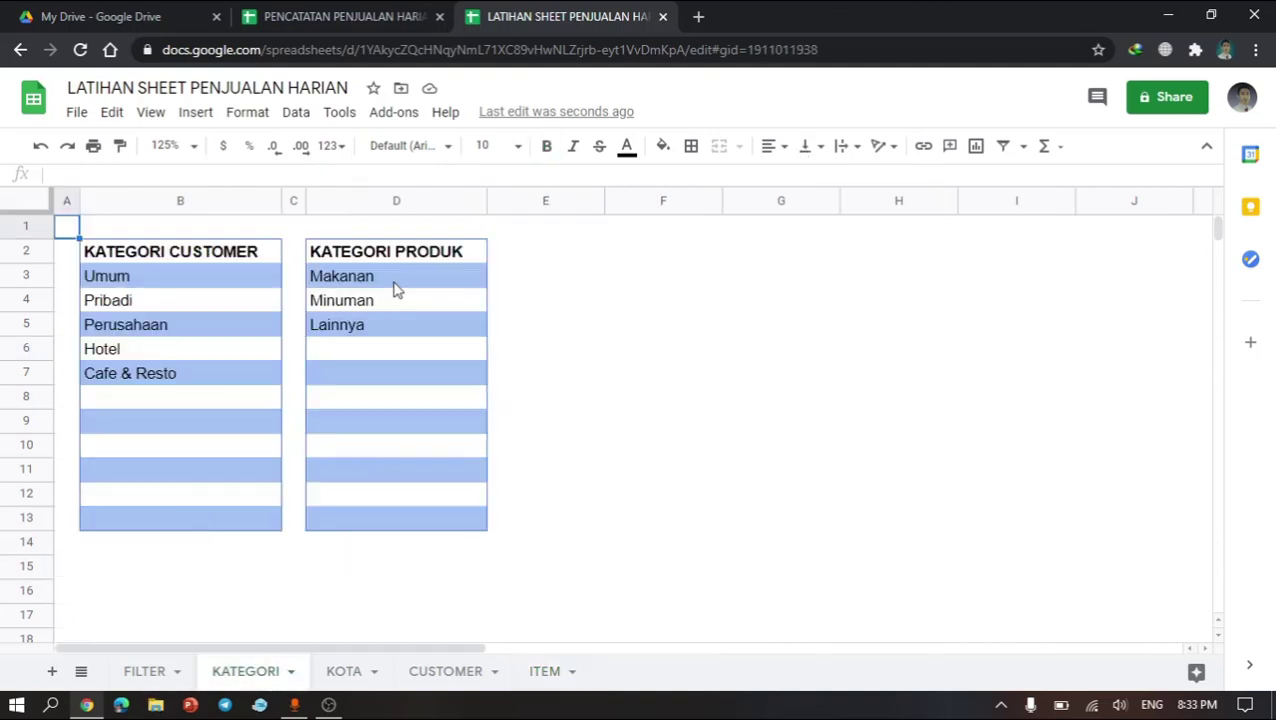
left_click(393, 284)
left_click(388, 514, "shift")
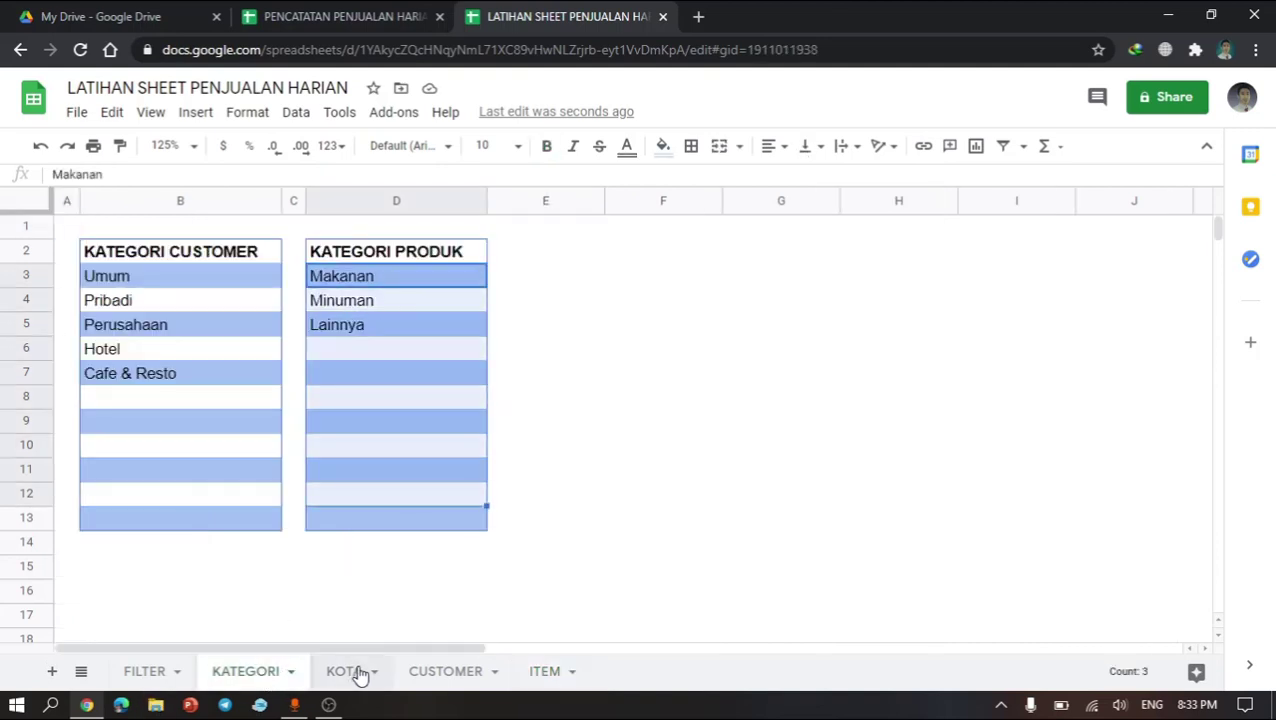
left_click(537, 676)
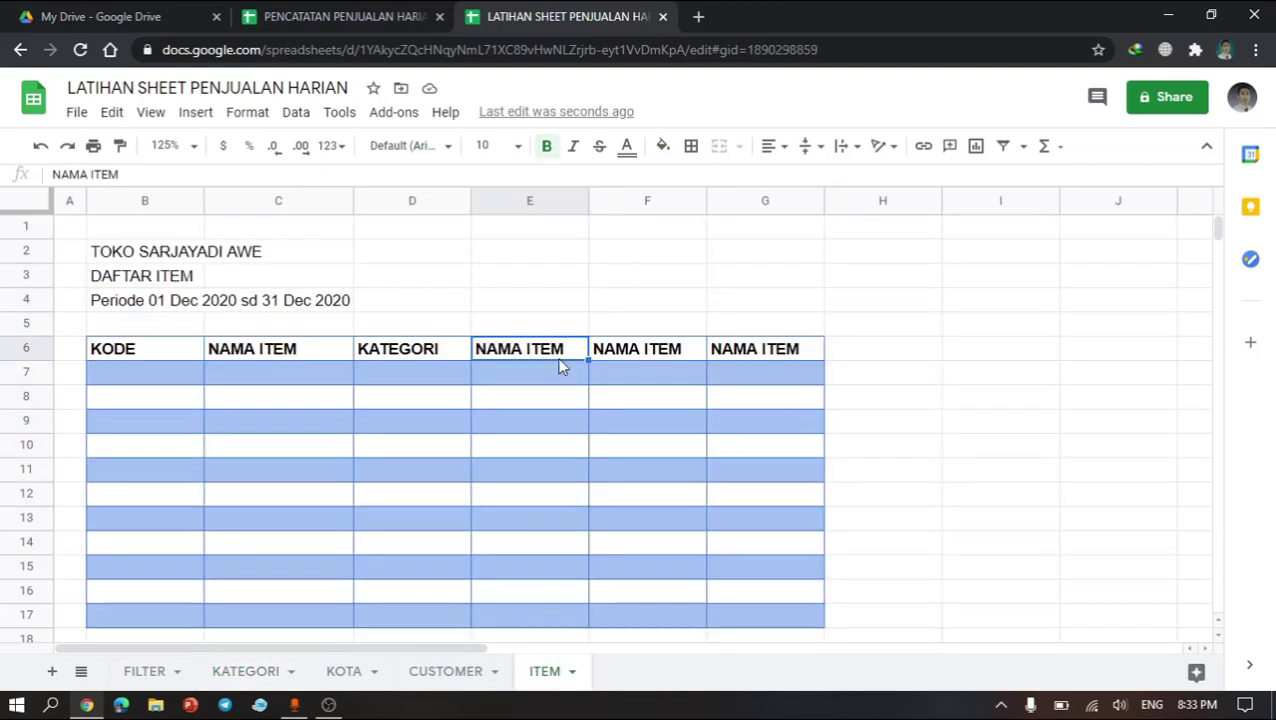
type("SATUAN")
key("Return")
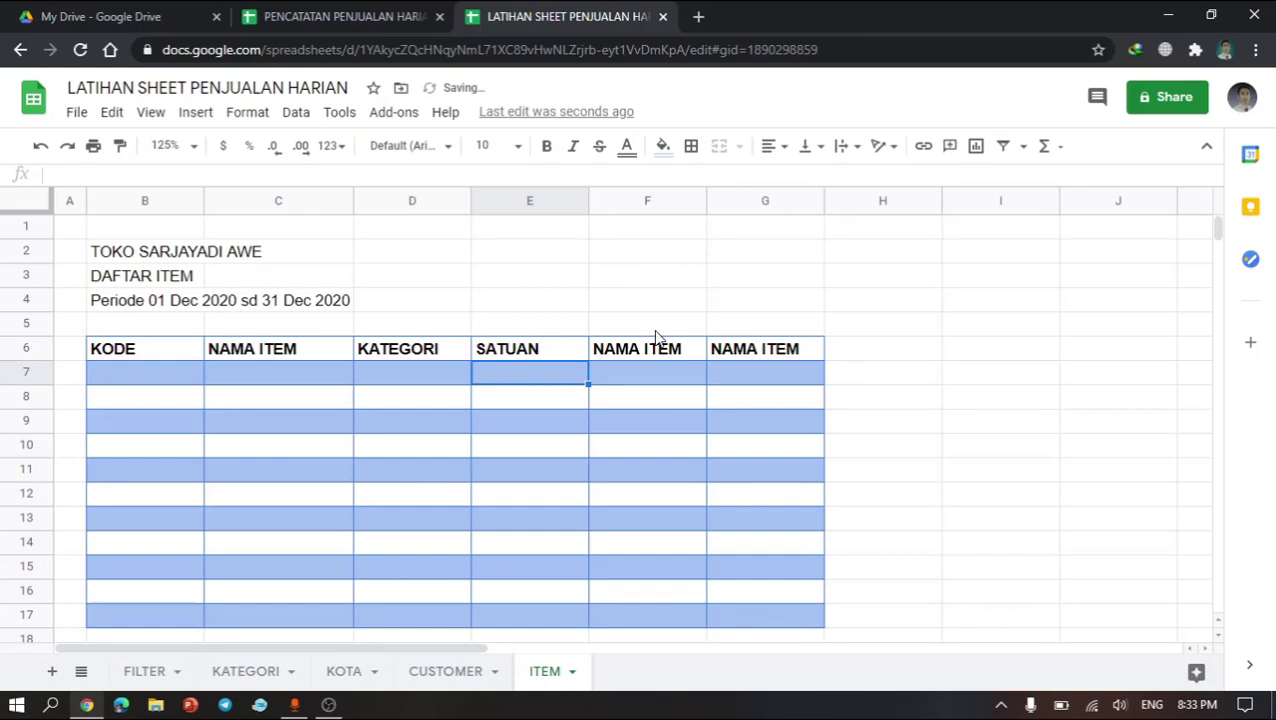
left_click(657, 355)
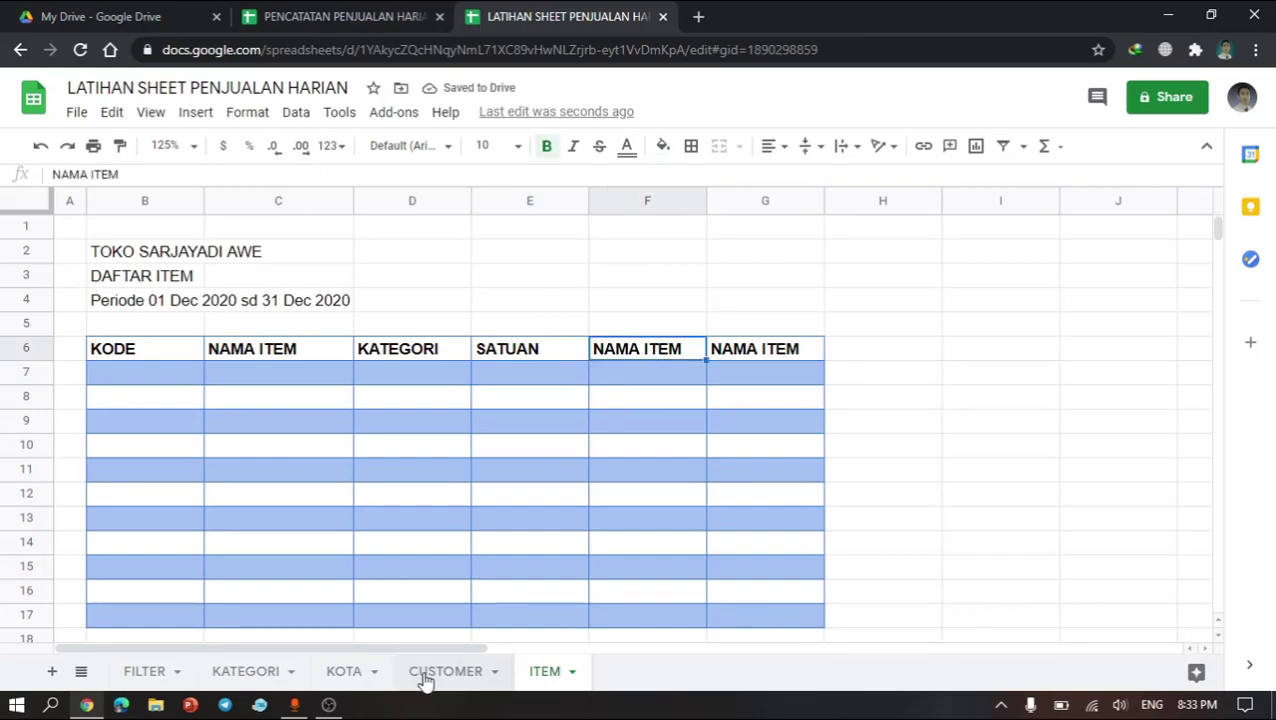
left_click(298, 11)
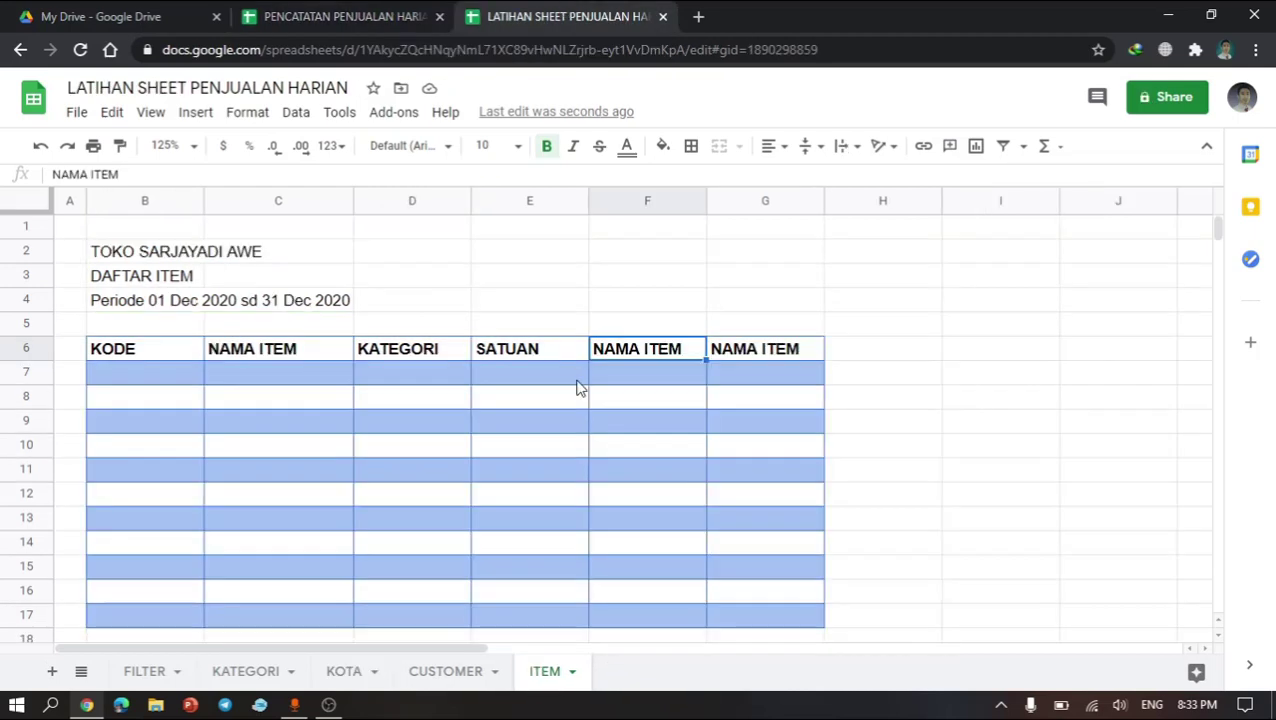
left_click(717, 382)
left_click(750, 357)
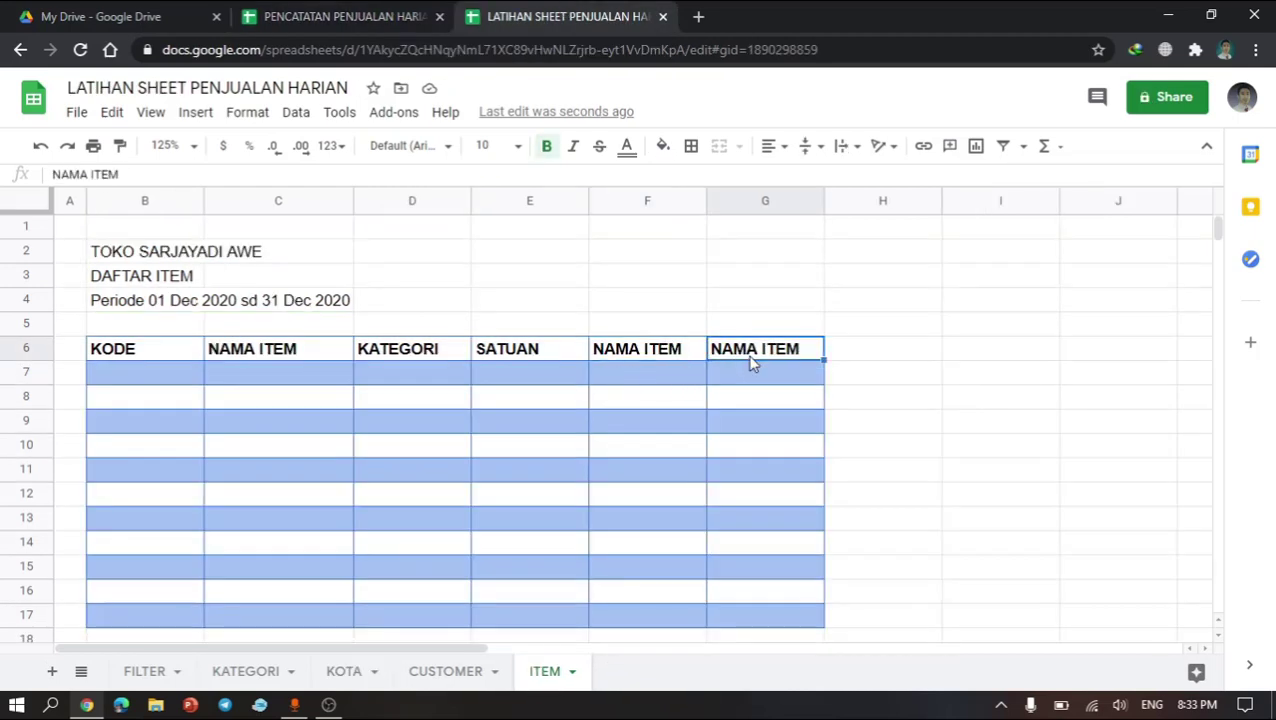
left_click(112, 303)
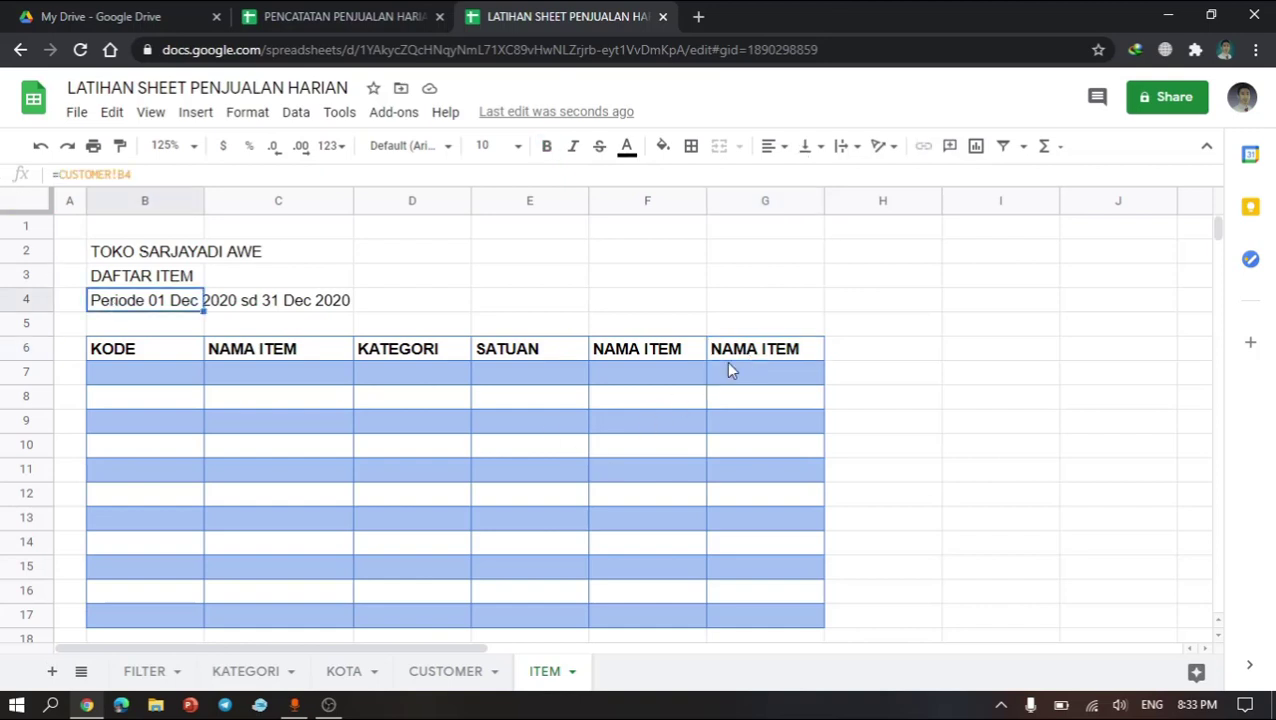
Step: Rename header F6 to PENJUALAN LALU and autofit column F's width to the new header
left_click(660, 355)
type("PE")
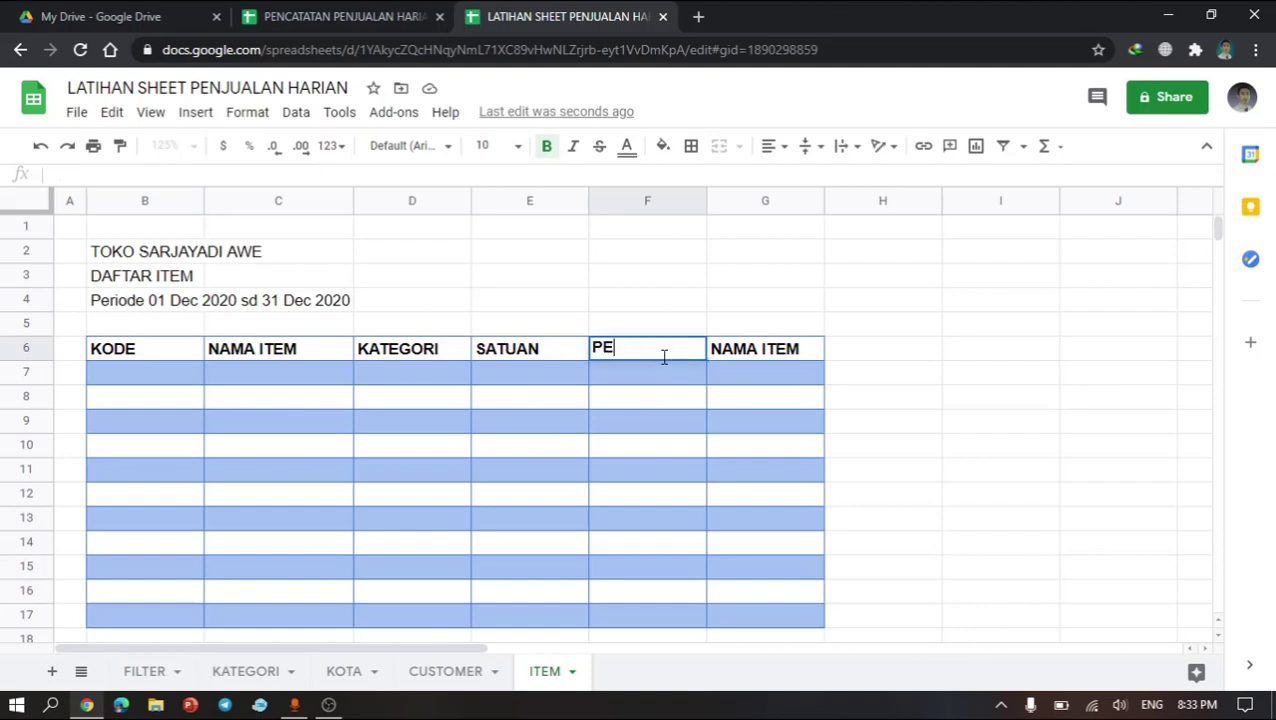
type("NJUALAN LALU")
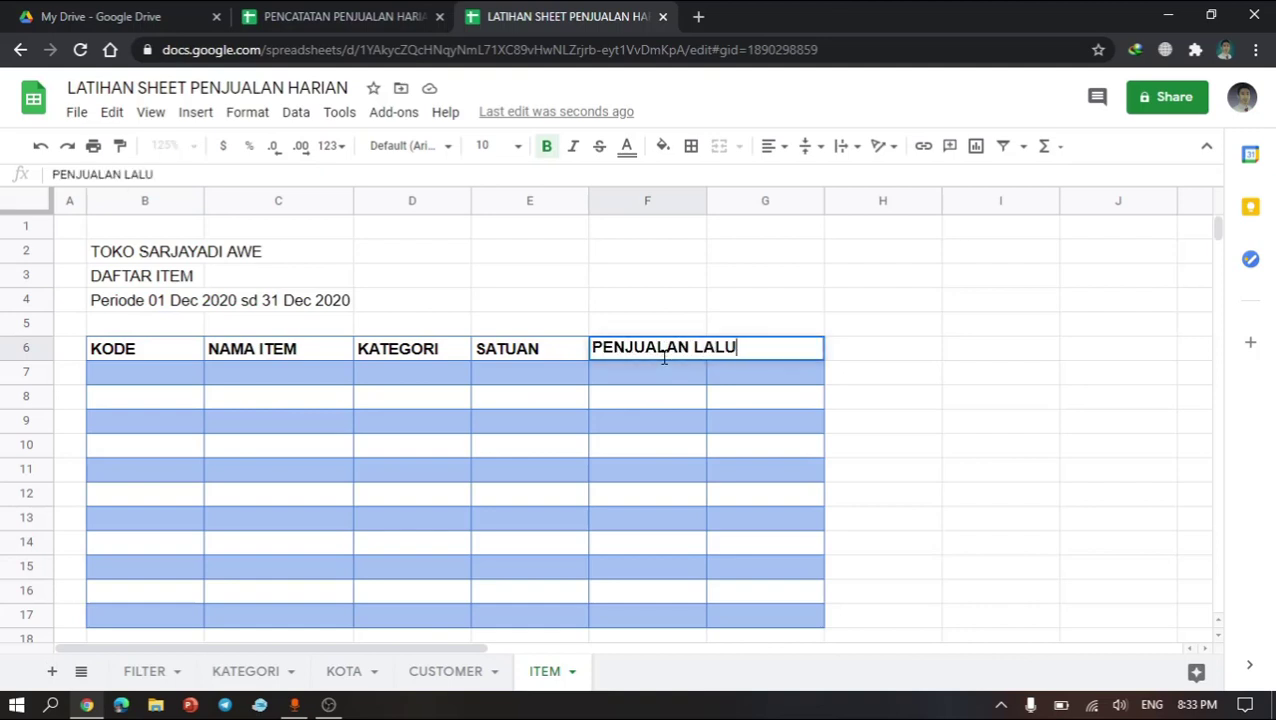
key("Return")
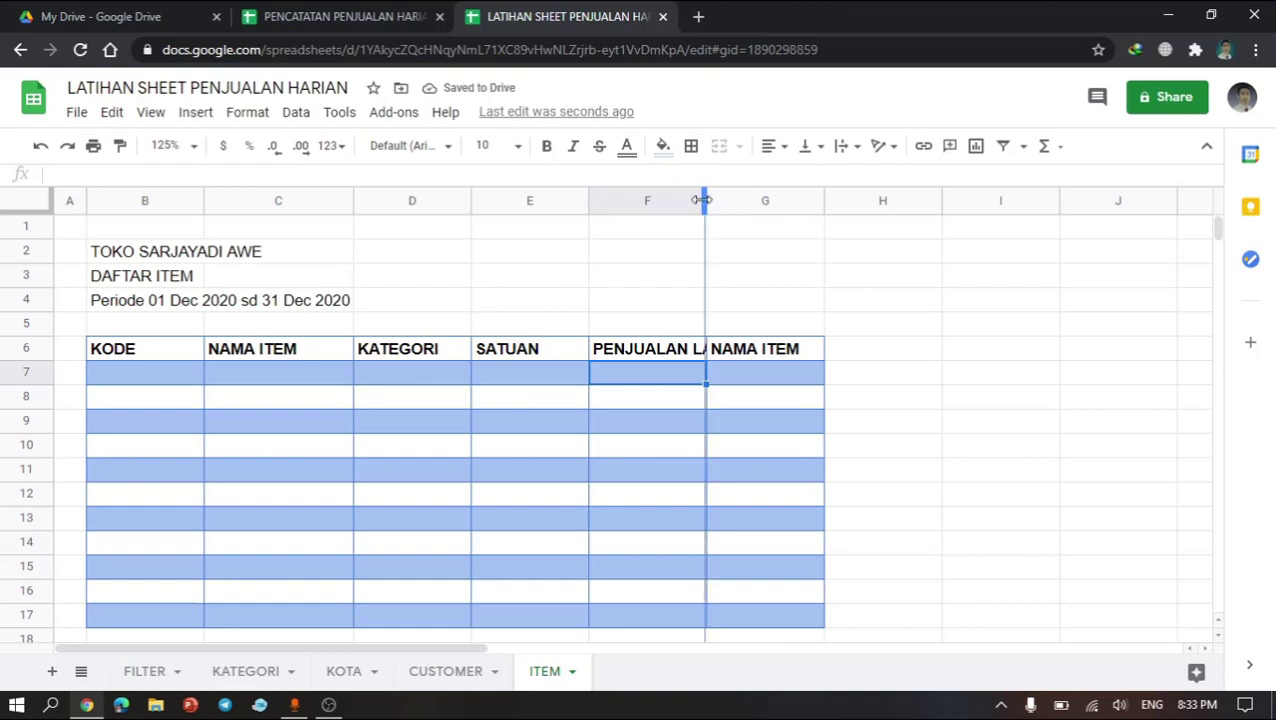
double_click(706, 201)
Step: Rename header G6 to PENJUALAN SEKARANG
left_click(762, 352)
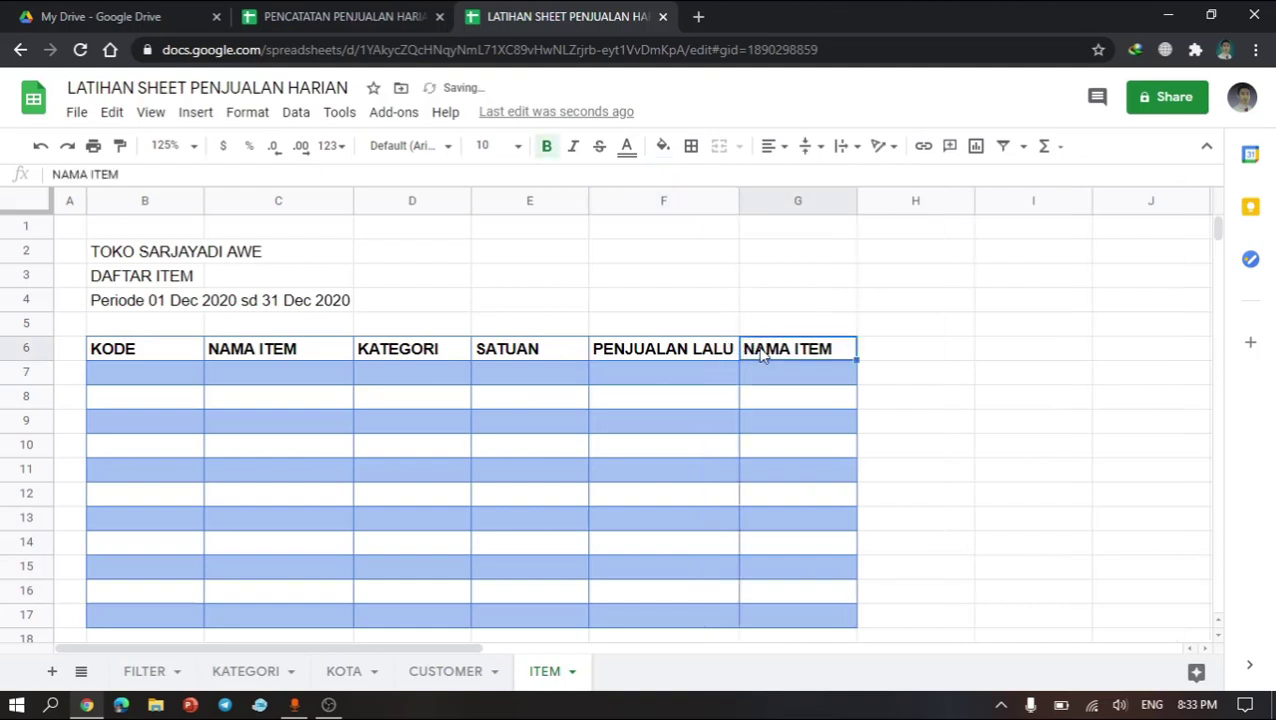
type("PENJUALAN SE")
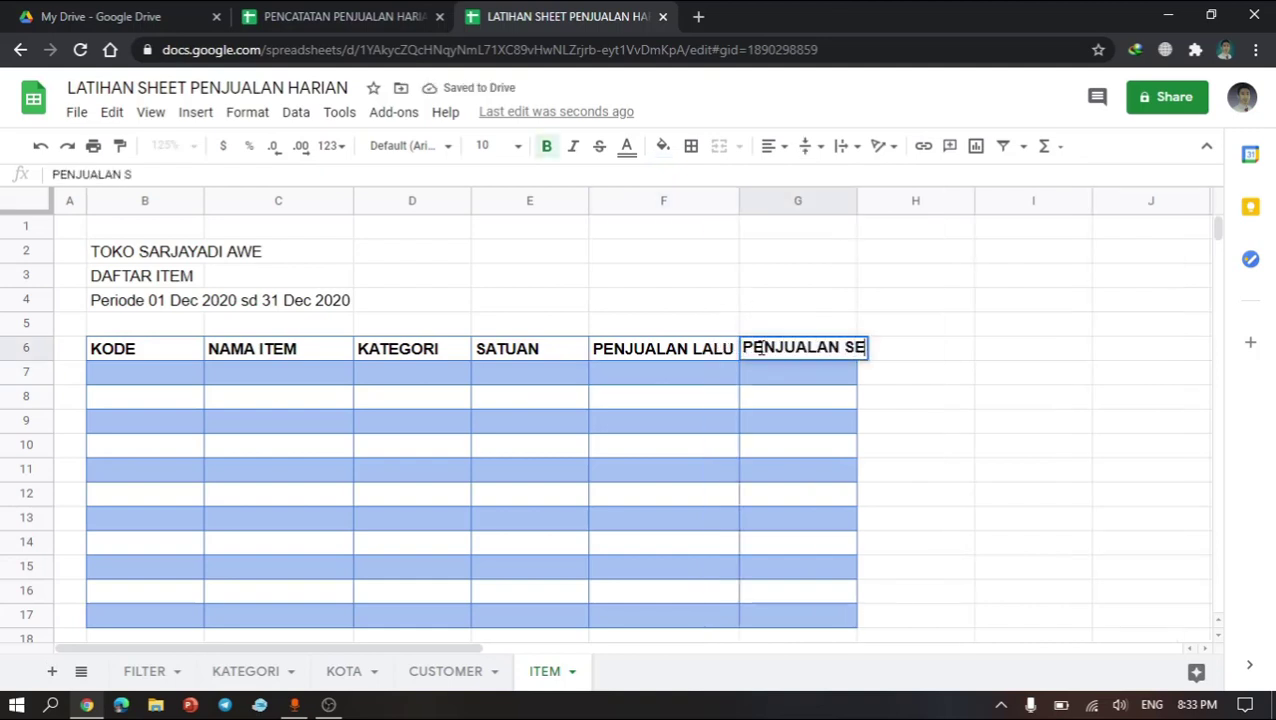
type("KARANG")
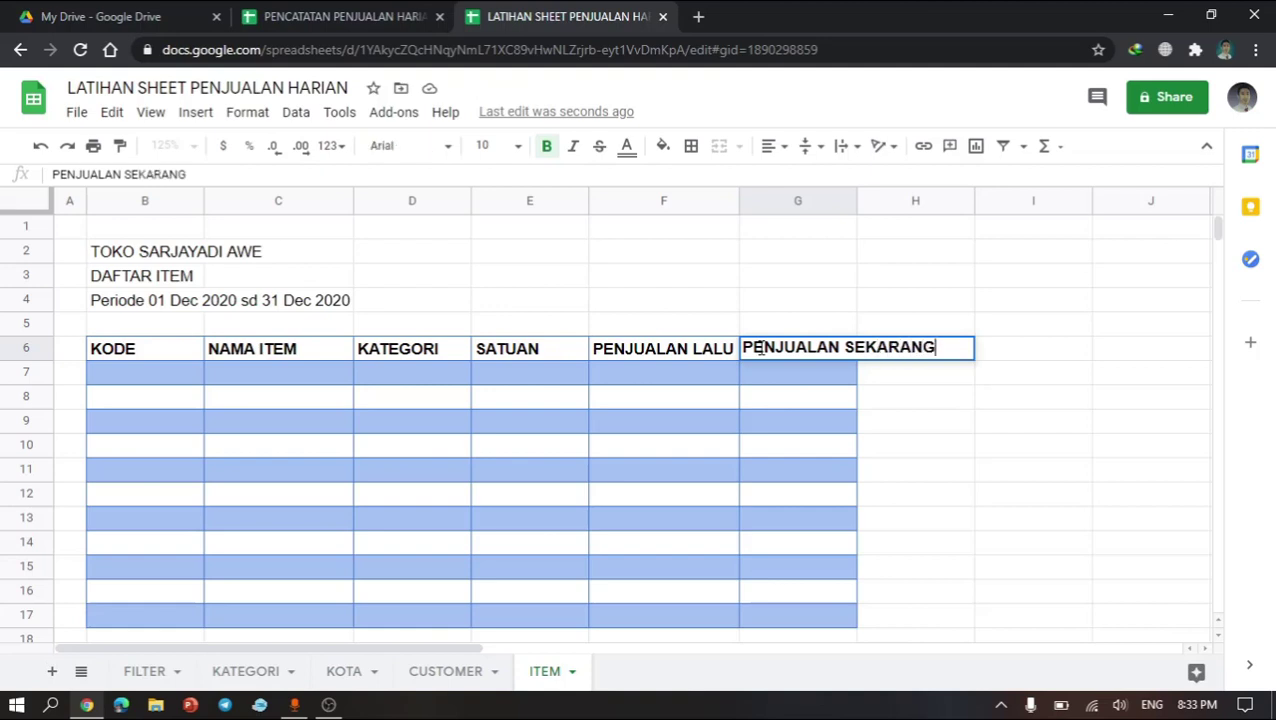
key("Return")
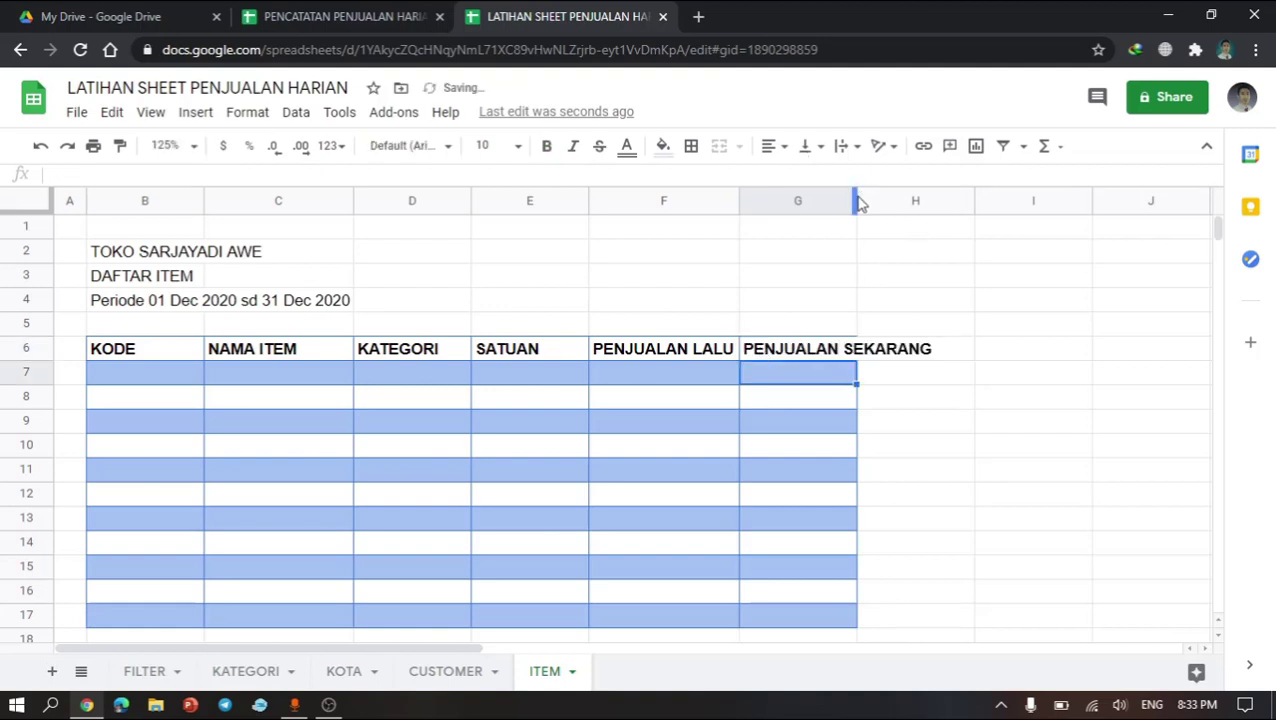
Step: Turn on text wrapping for headers F6:G6 and narrow column G
left_click_drag(664, 350, 778, 347)
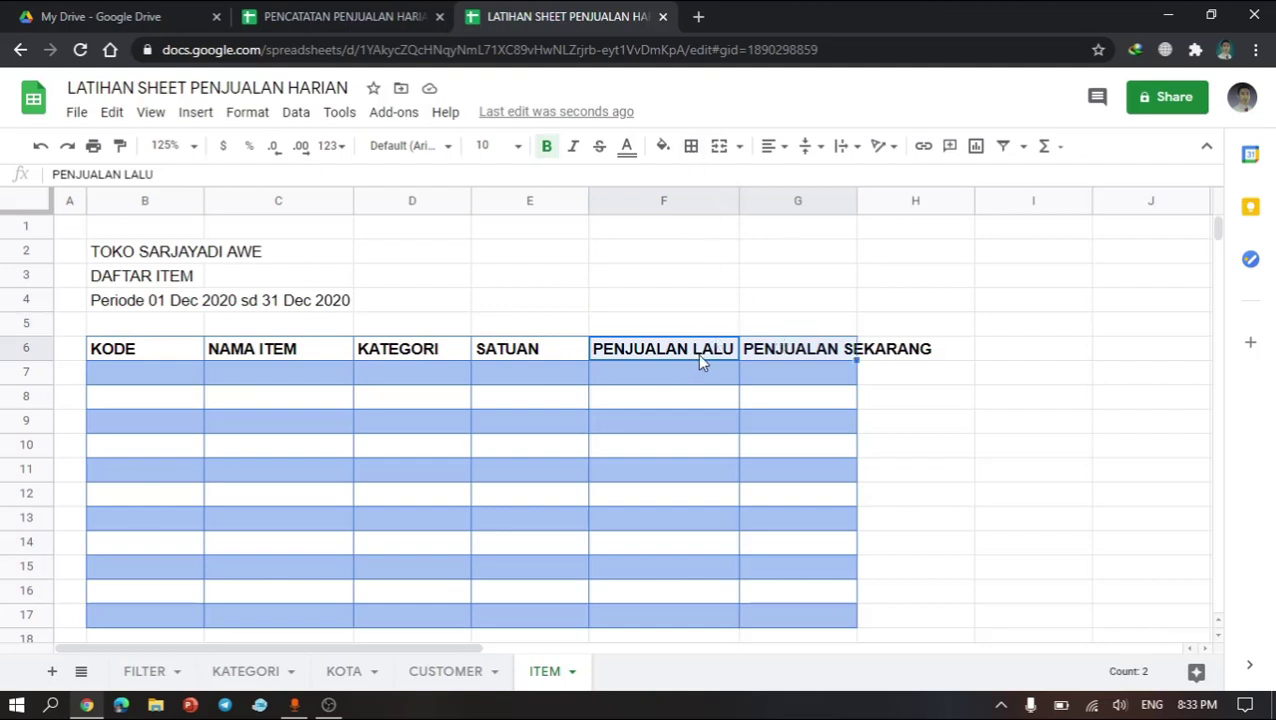
left_click(807, 148)
left_click(843, 148)
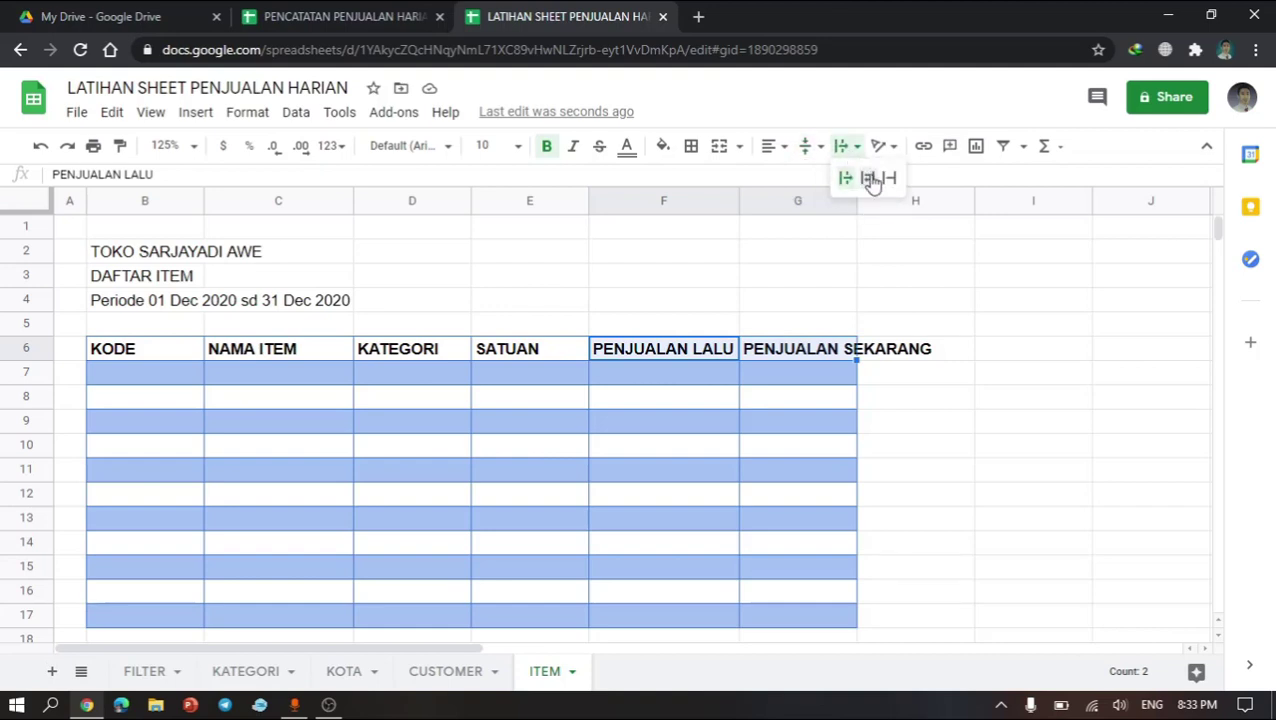
left_click(869, 177)
left_click(775, 417)
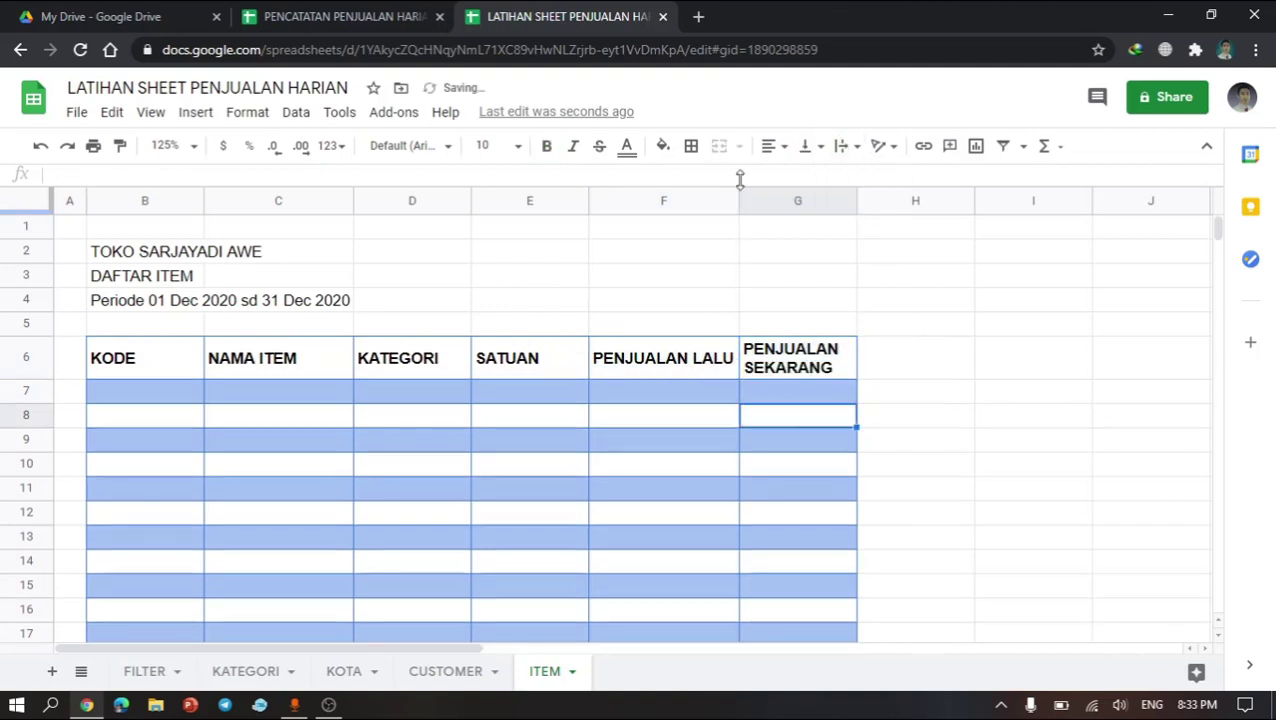
left_click_drag(737, 197, 716, 197)
Step: Center-align the PENJUALAN LALU and PENJUALAN SEKARANG headers in F6:G6
left_click_drag(652, 370, 750, 366)
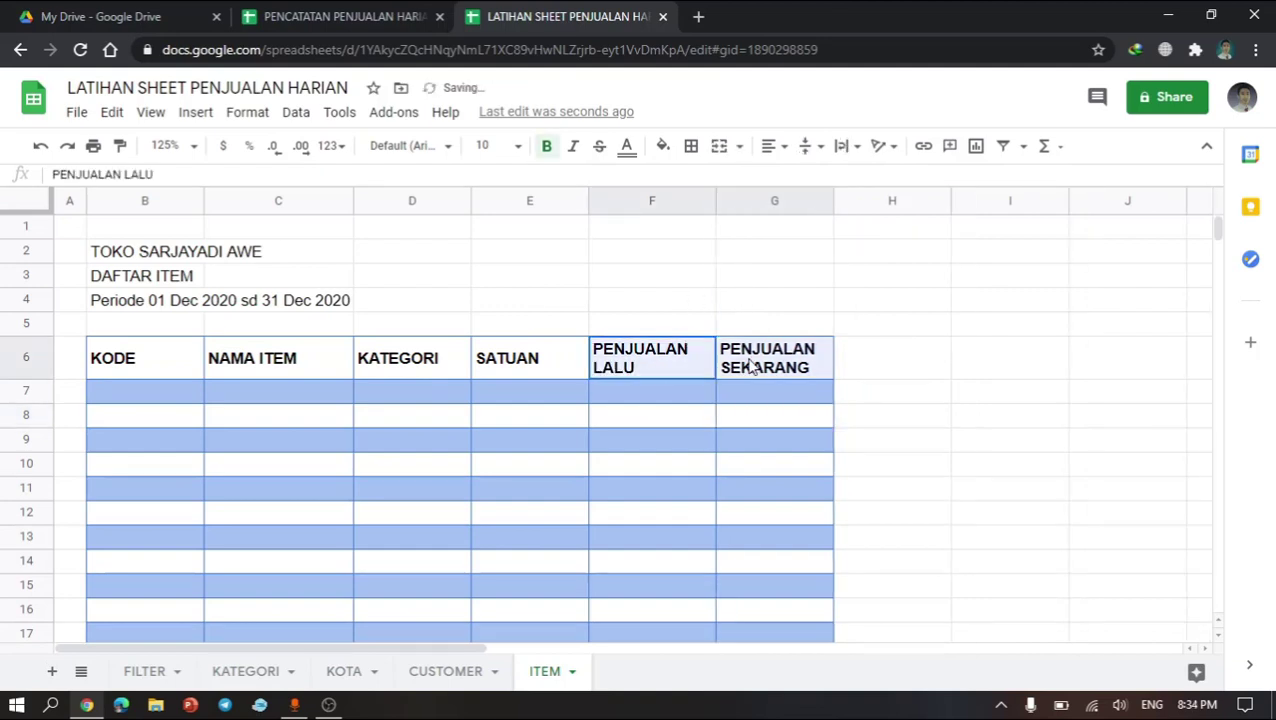
left_click(772, 150)
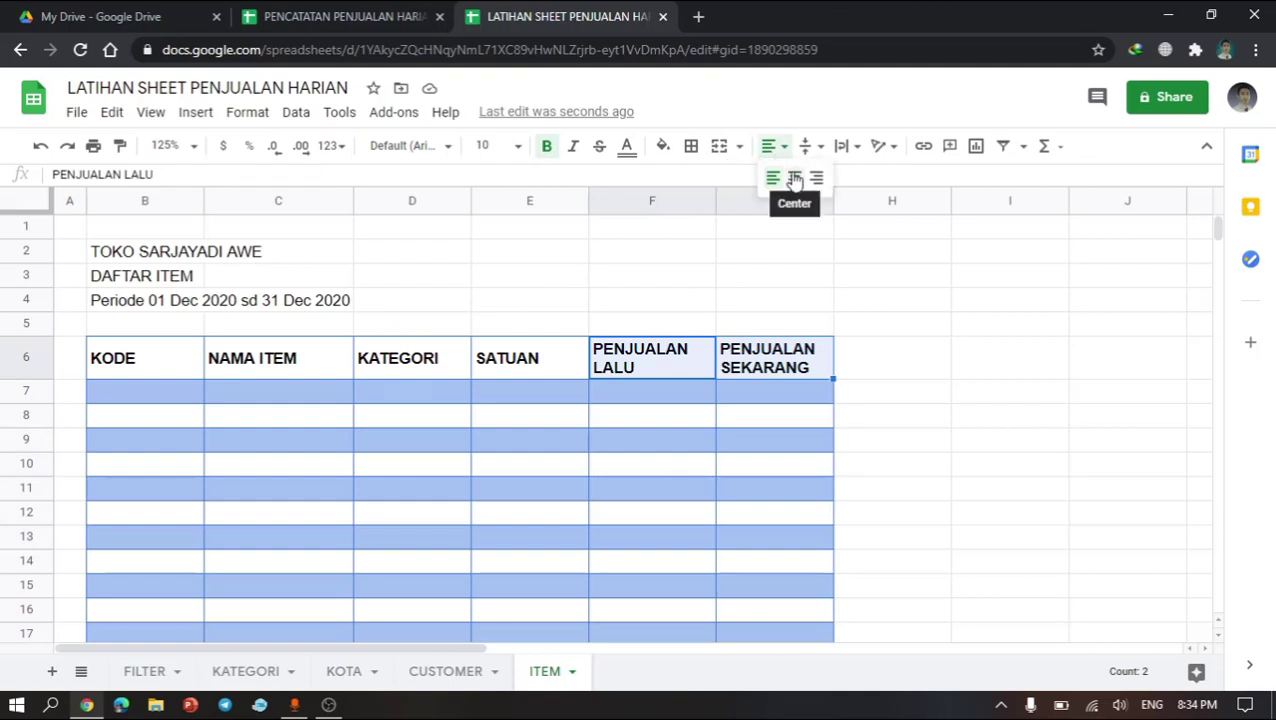
left_click(794, 178)
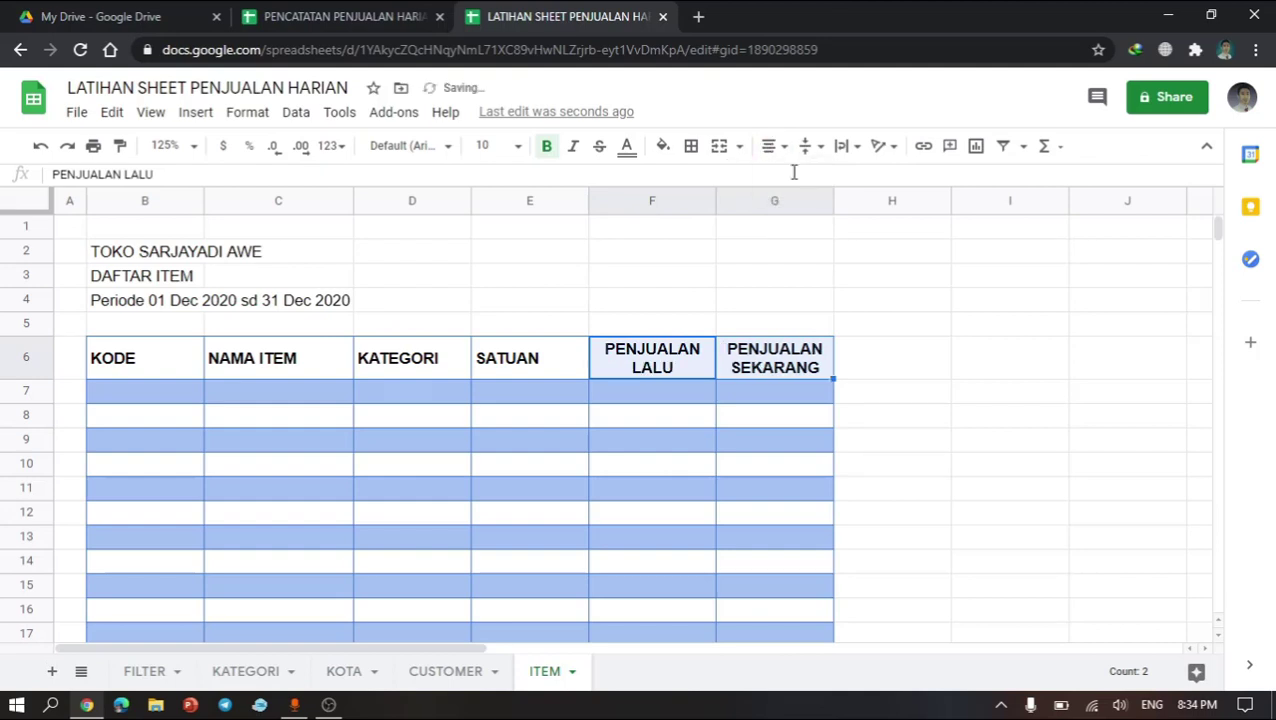
Step: Copy column range G6:G17 and paste it into column H
left_click(864, 376)
left_click_drag(808, 371, 792, 615)
key("ctrl+c")
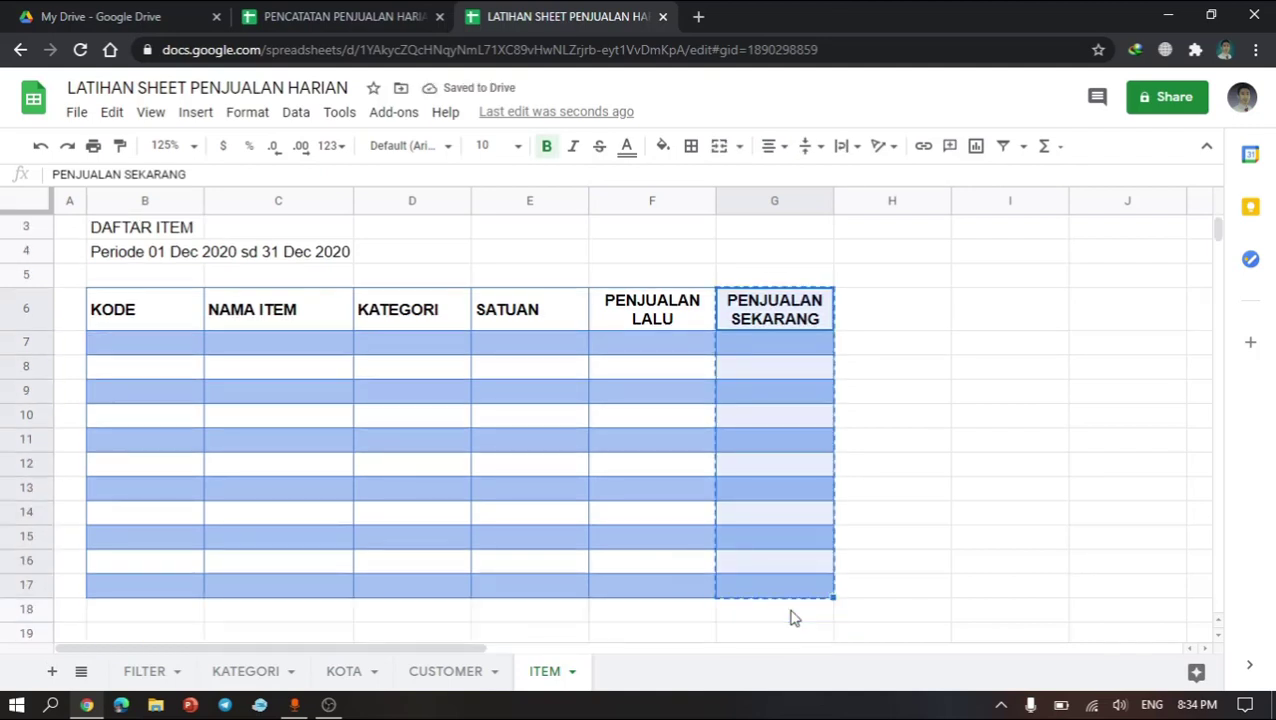
left_click(910, 310)
key("ctrl+v")
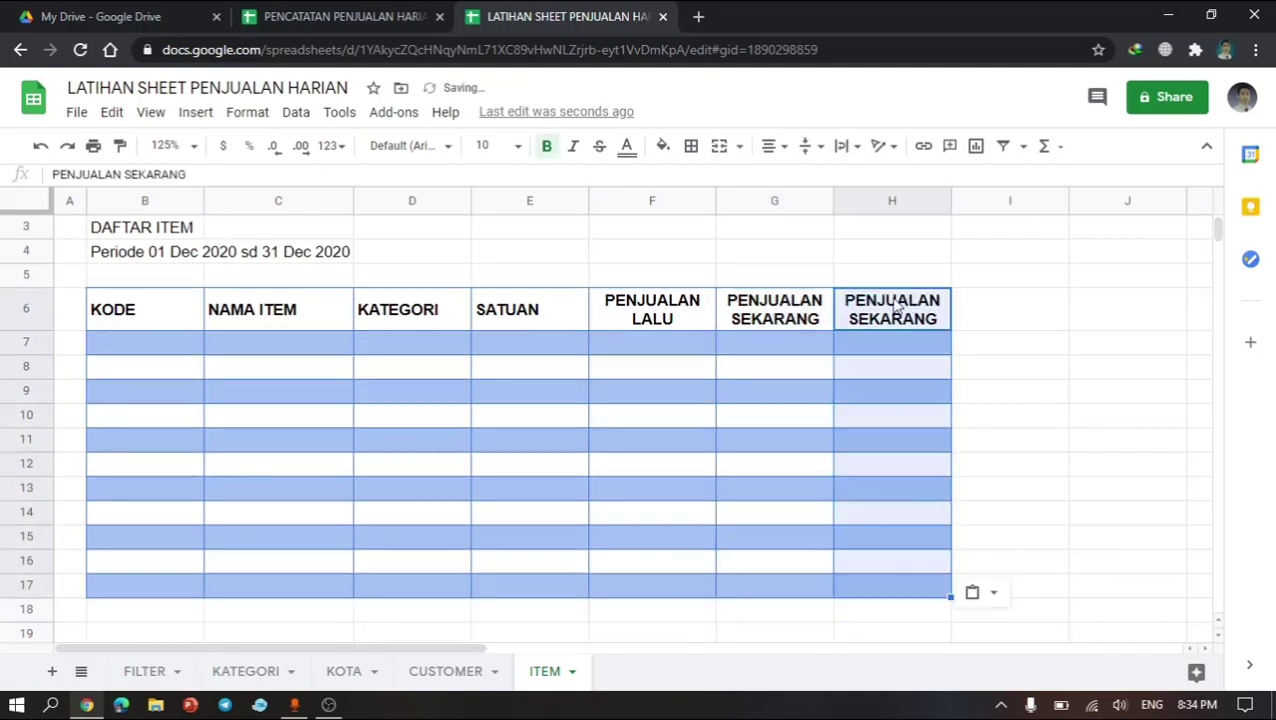
Step: Rename header H6 to TOTAL PENJUALAN
type("TO")
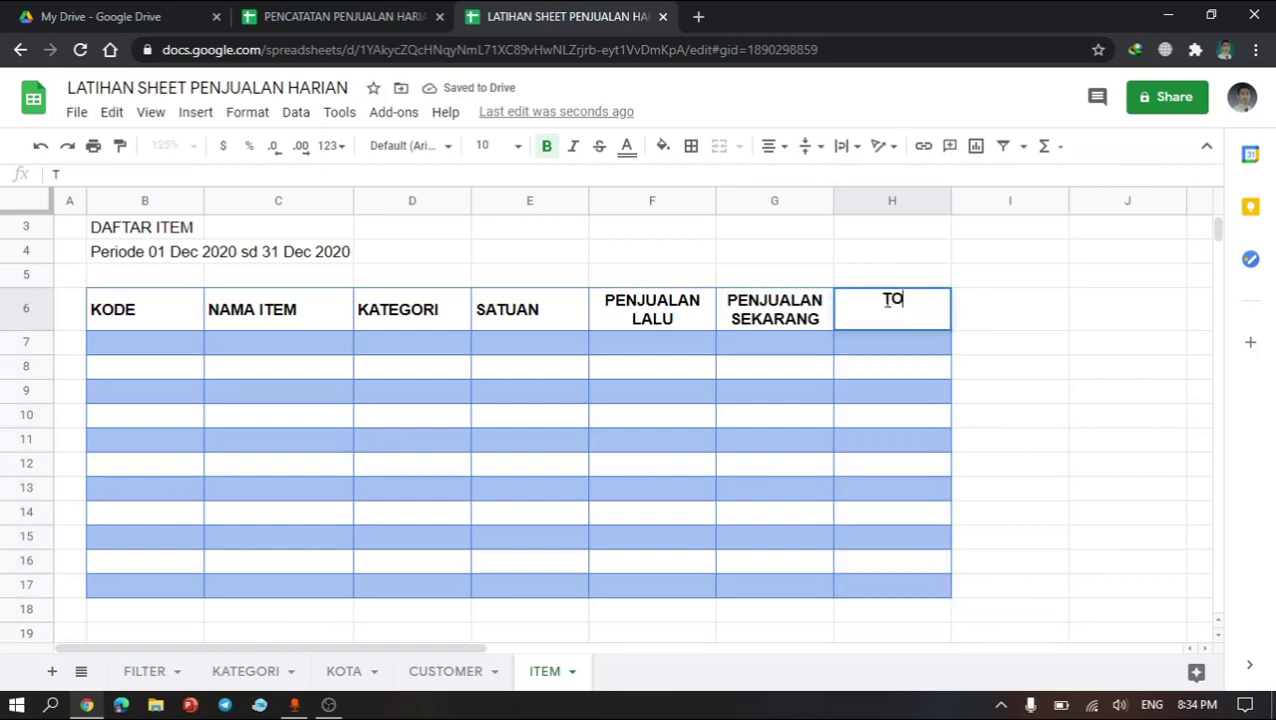
type("TAL PENJUALAN")
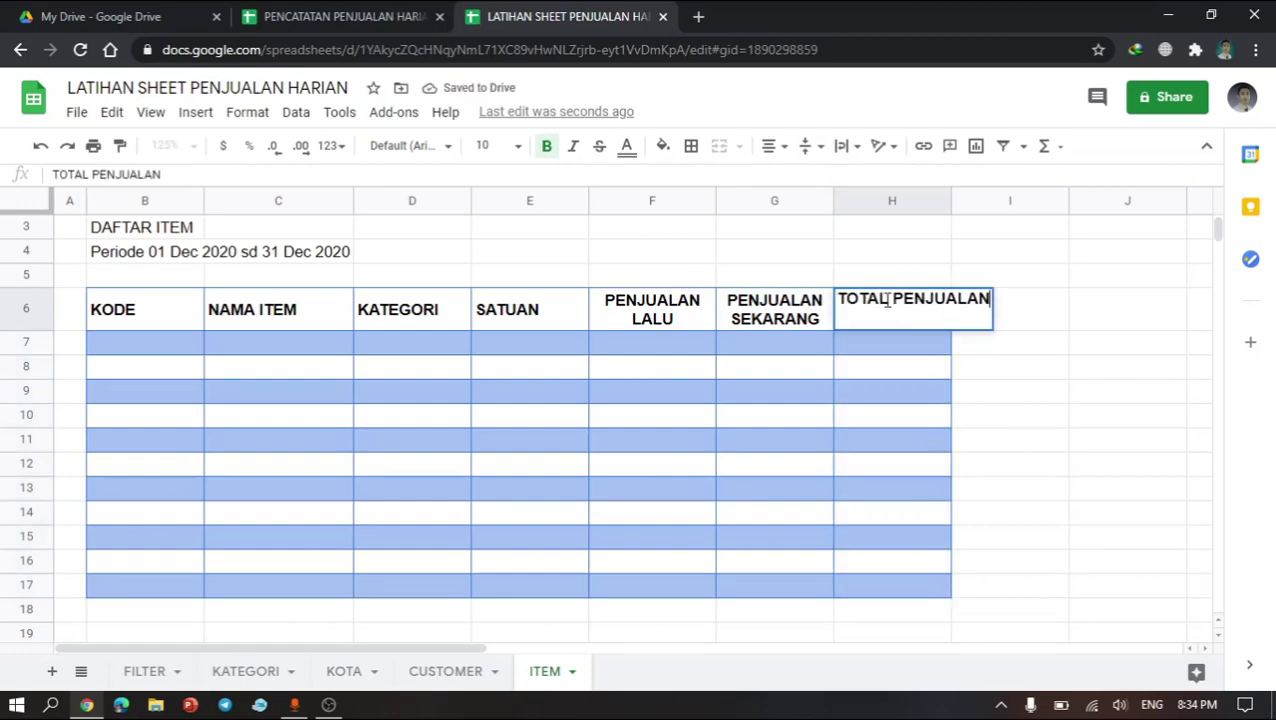
key("Return")
left_click(786, 449)
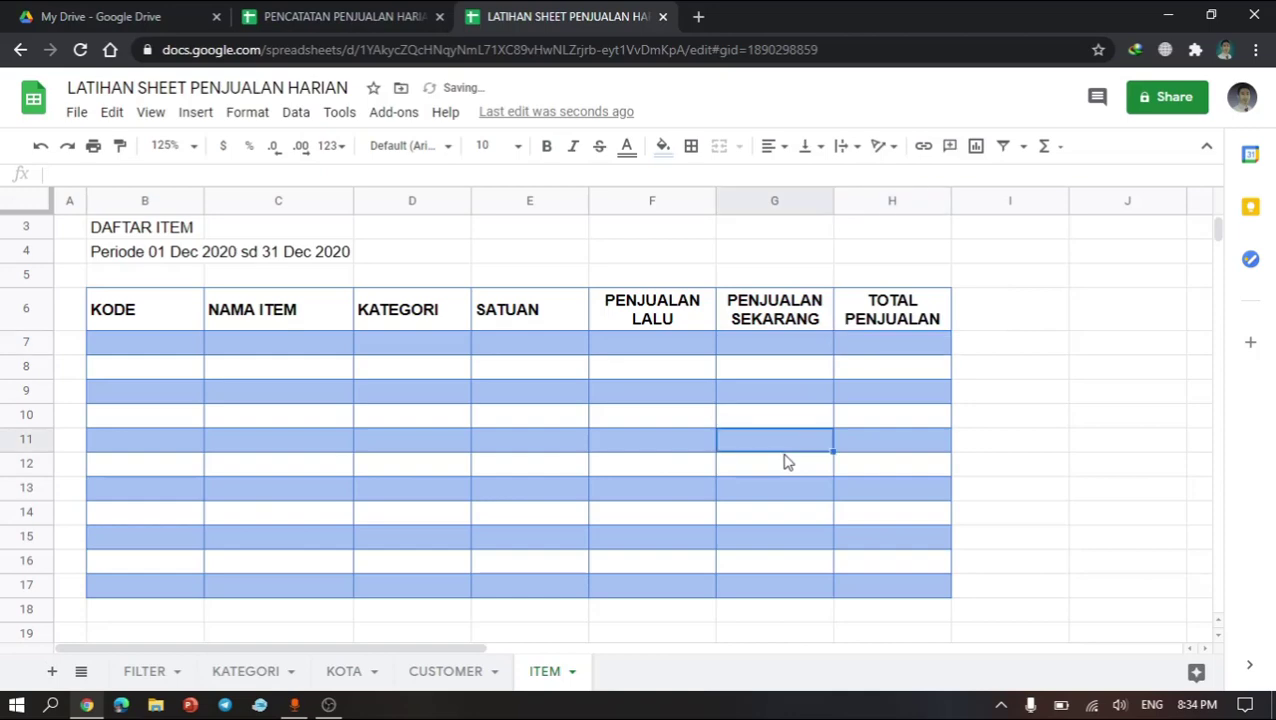
Step: Compare with the CUSTOMER sheet's layout and hide gridlines on the ITEM sheet
scroll(786, 462, "up", 1)
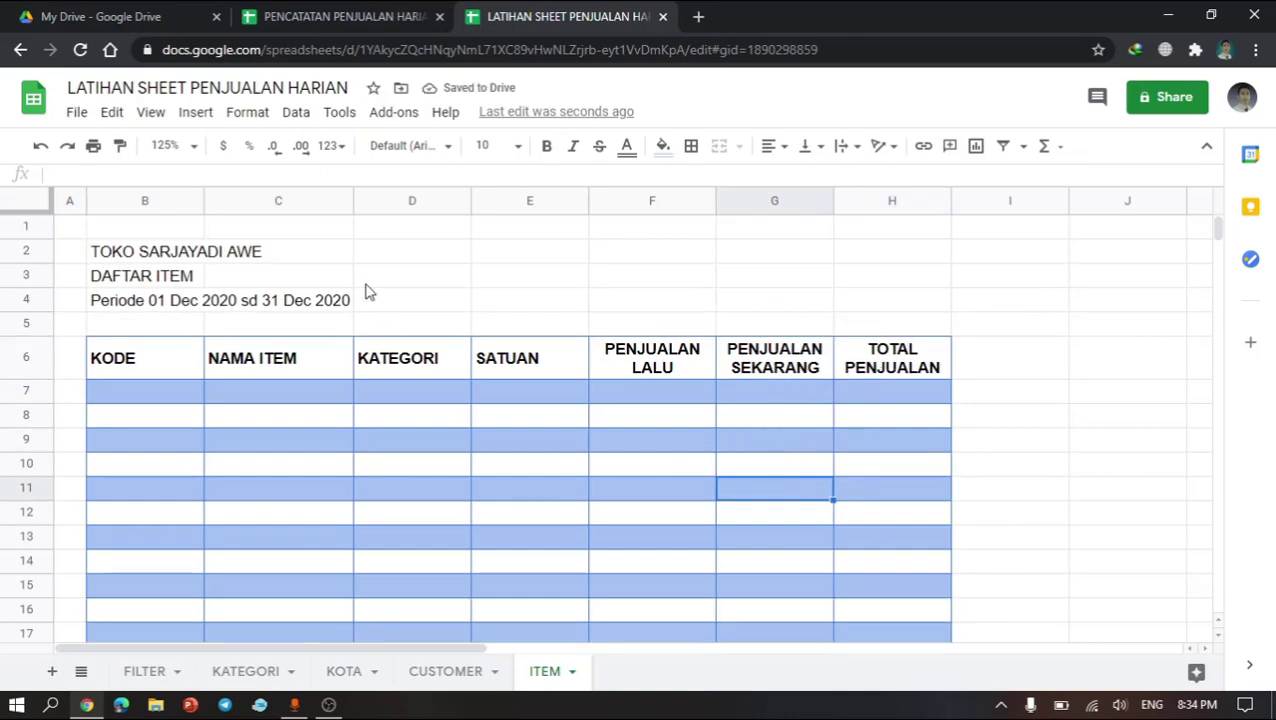
left_click(450, 670)
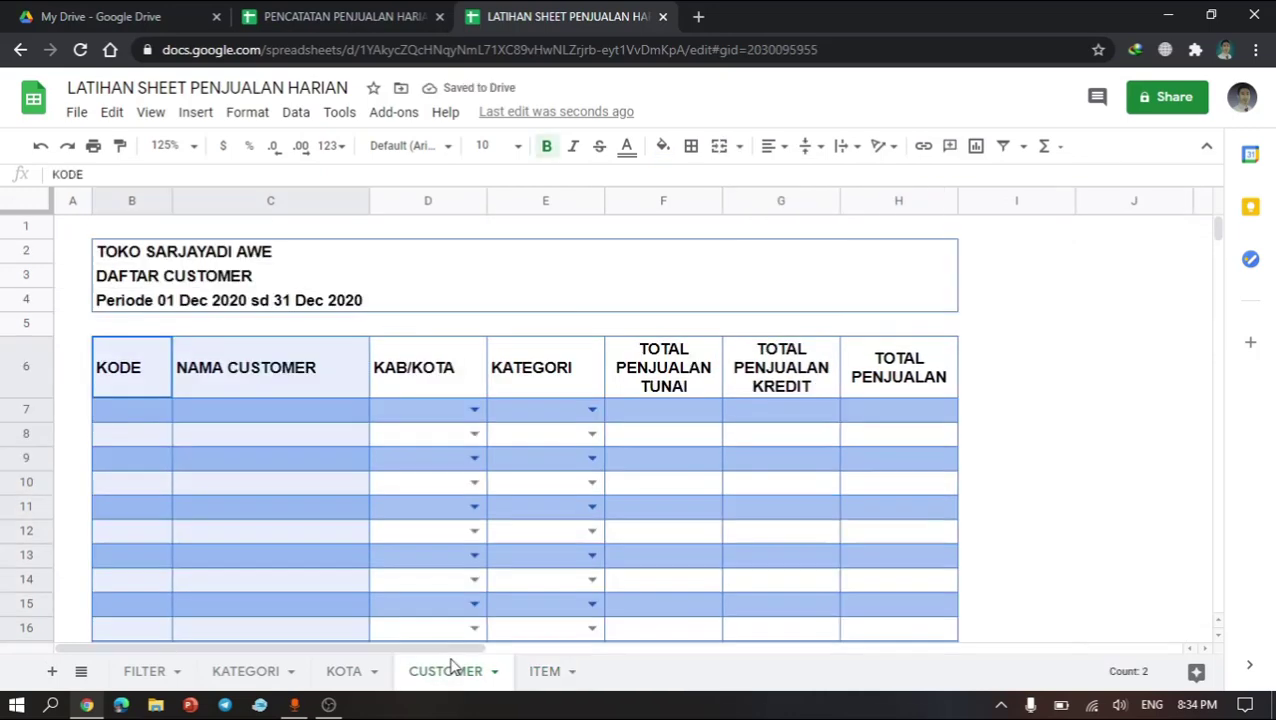
left_click(540, 671)
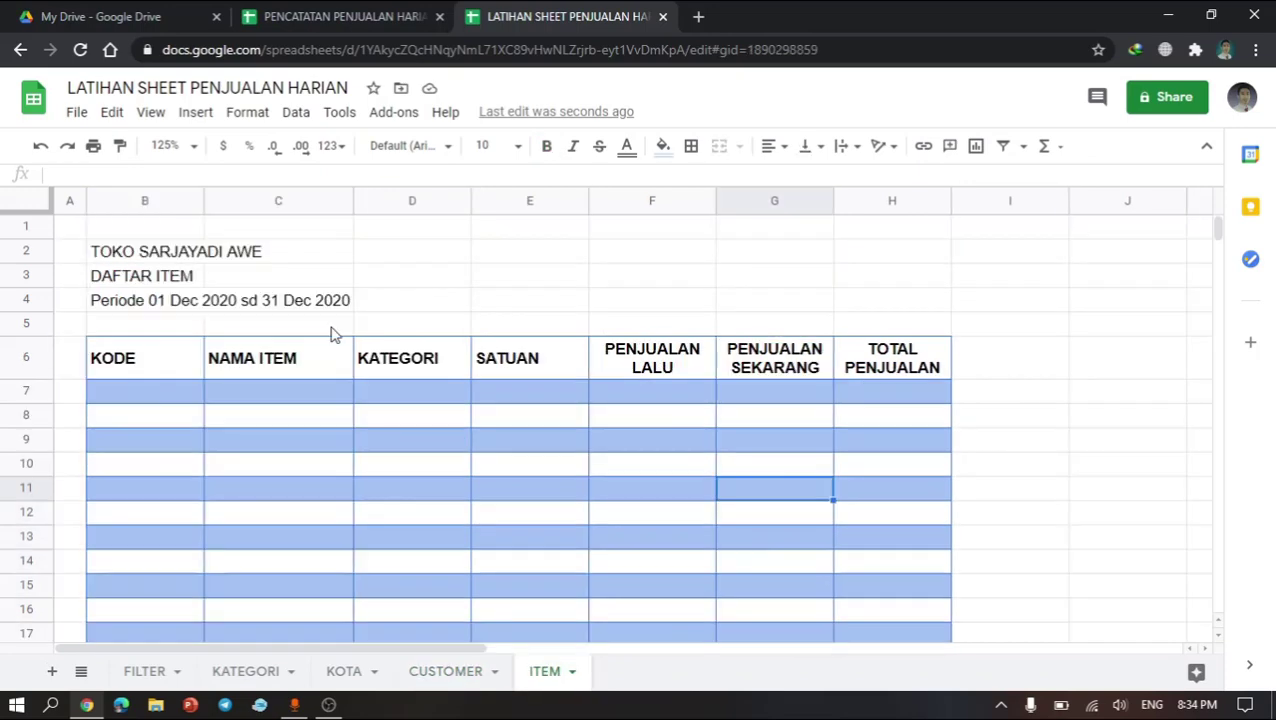
left_click(153, 114)
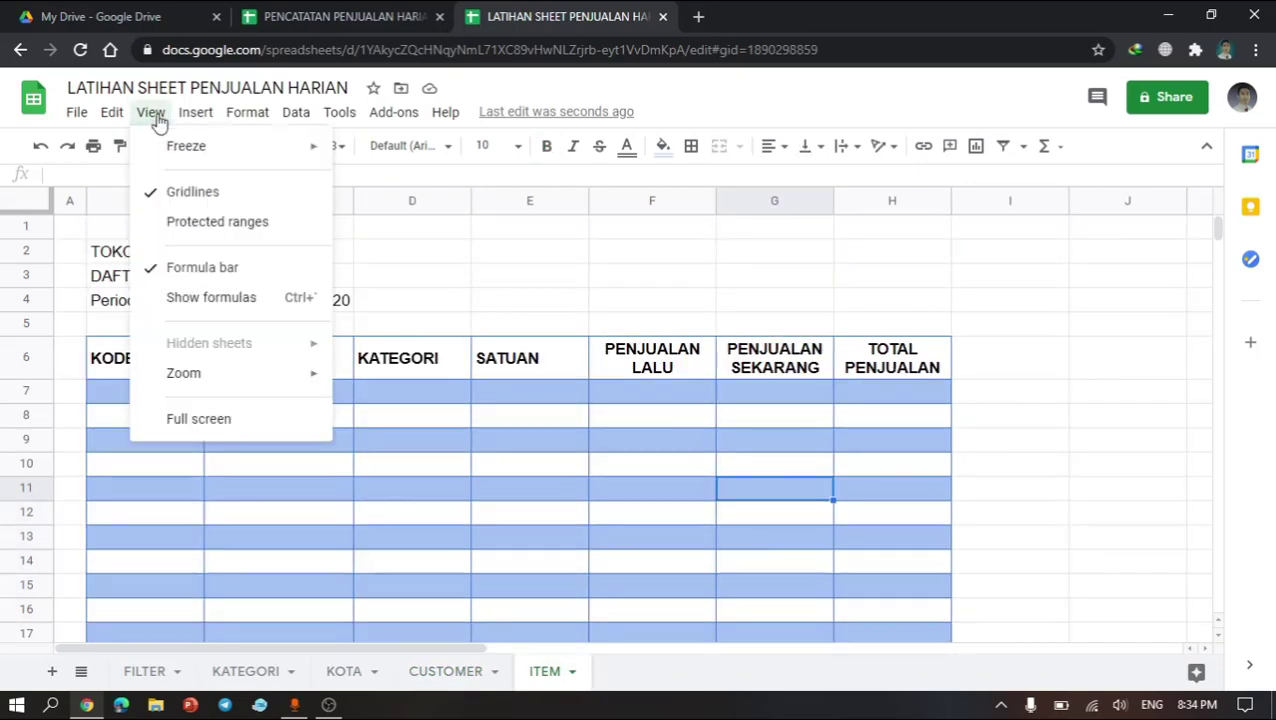
left_click(155, 193)
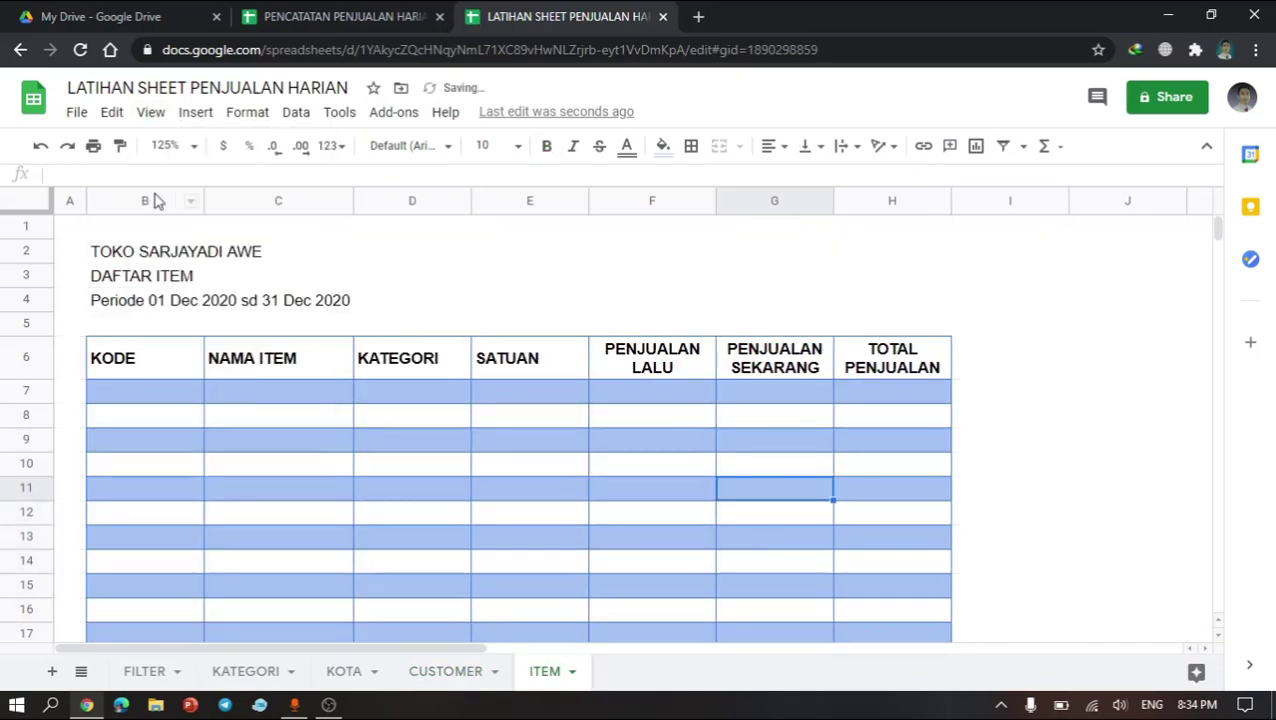
Step: Bold the three title lines in B2:B4
left_click(218, 374)
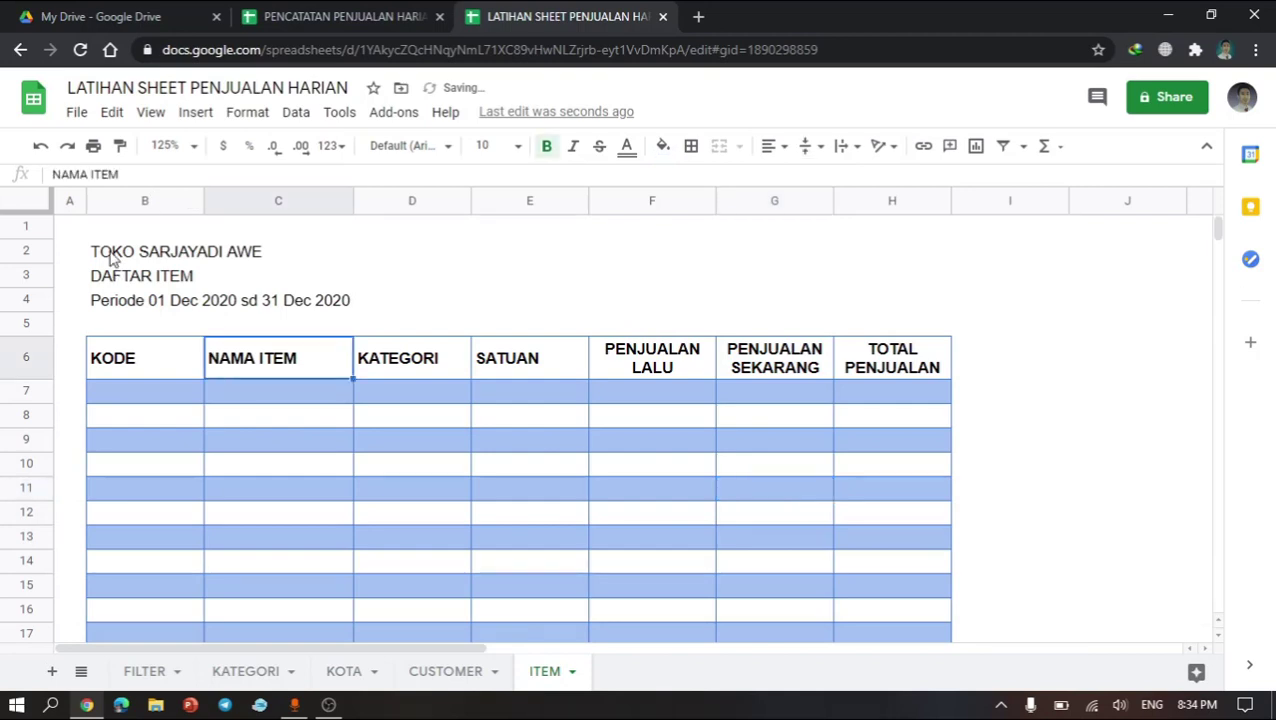
left_click_drag(98, 251, 122, 307)
key("ctrl+b")
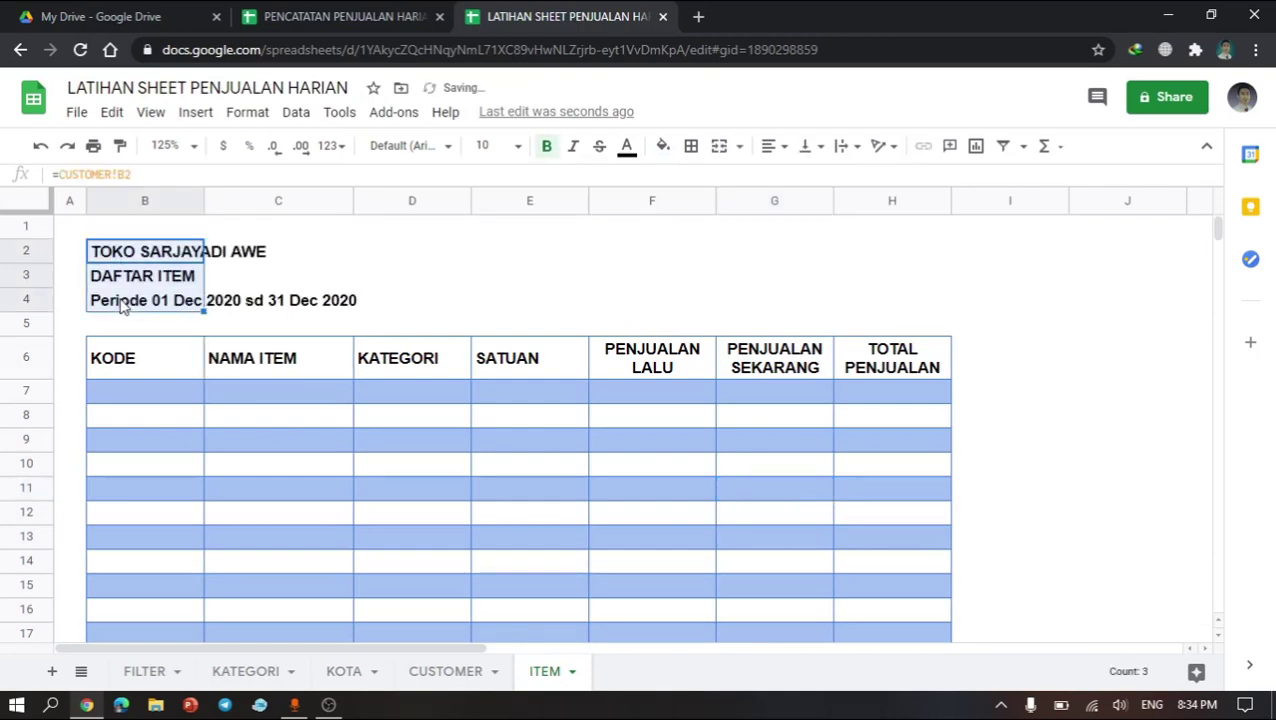
Step: Extend the title selection to B2:H4 and add a blue outer border around it
key("shift+Right")
key("shift+Right")
key("shift+Right")
key("shift+Right")
key("shift+Right")
key("shift+Right")
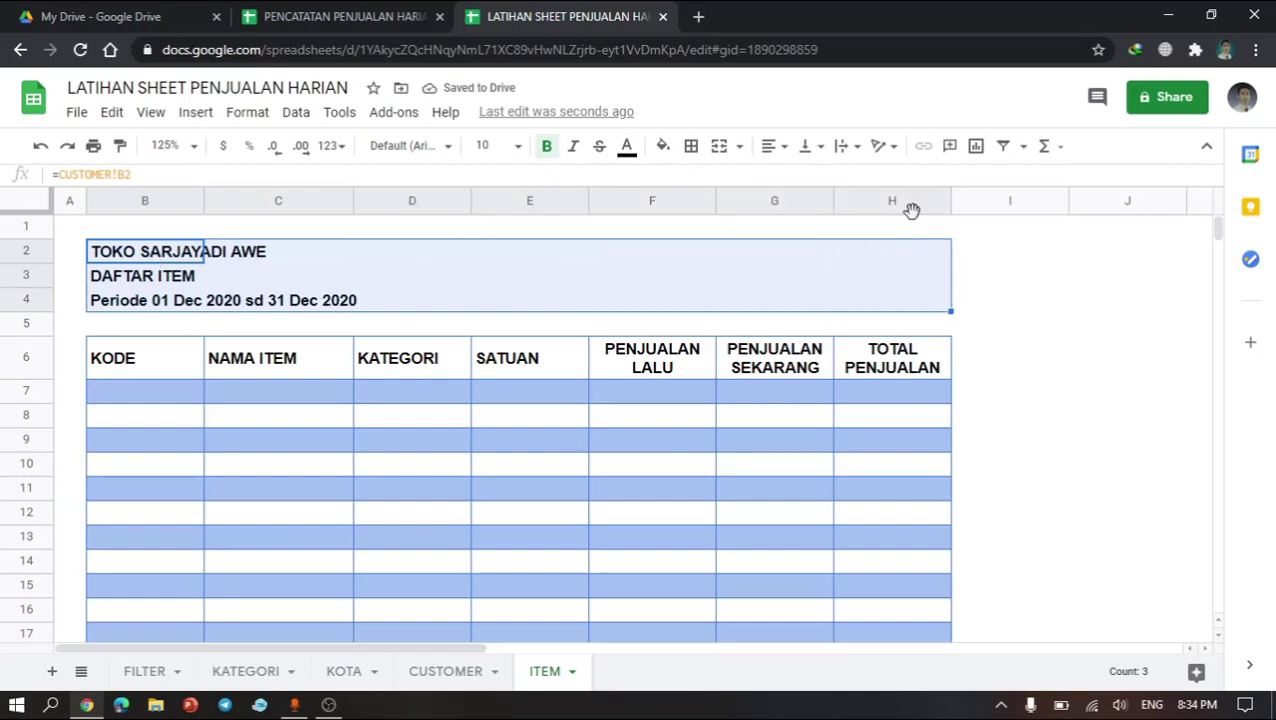
left_click(691, 148)
left_click(836, 186)
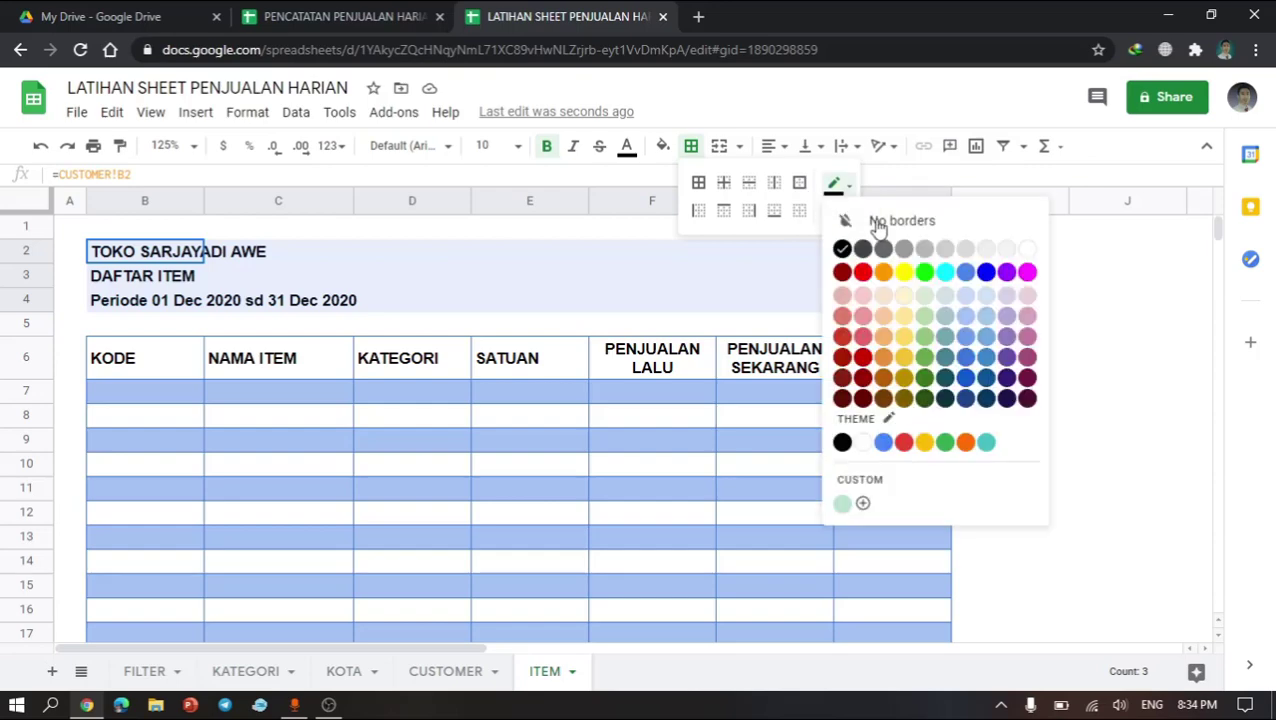
left_click(967, 365)
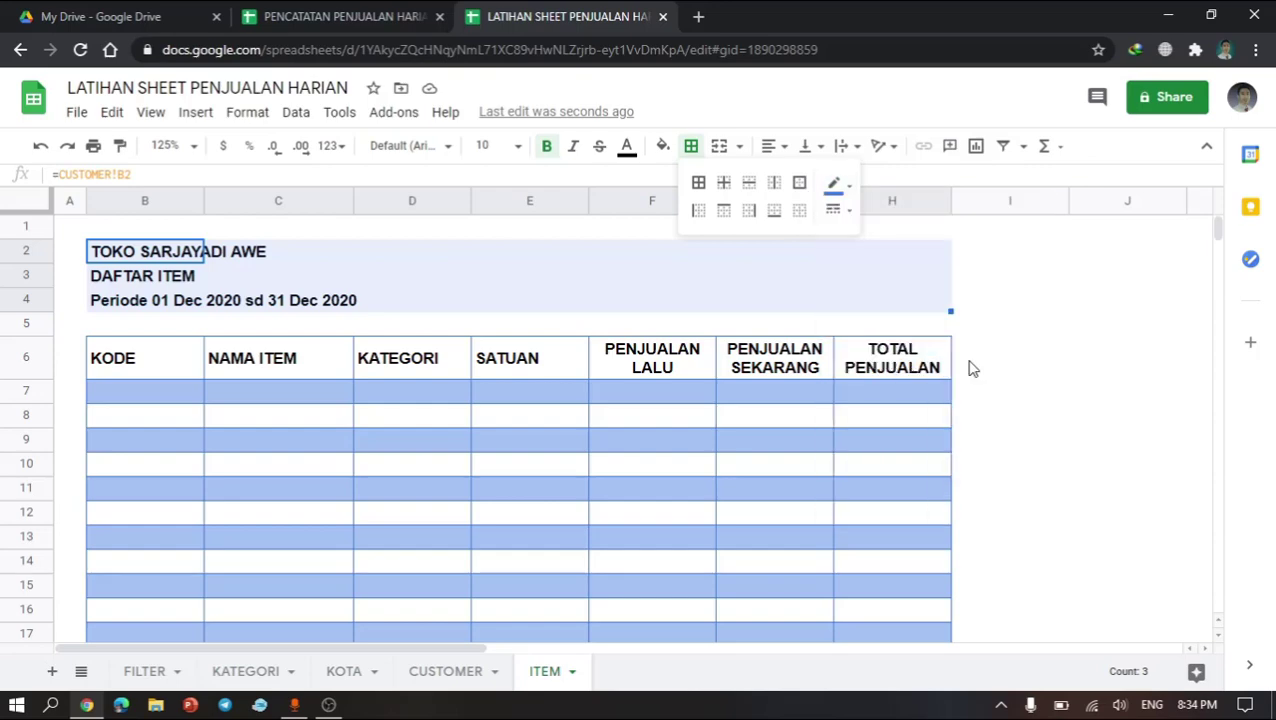
left_click(799, 185)
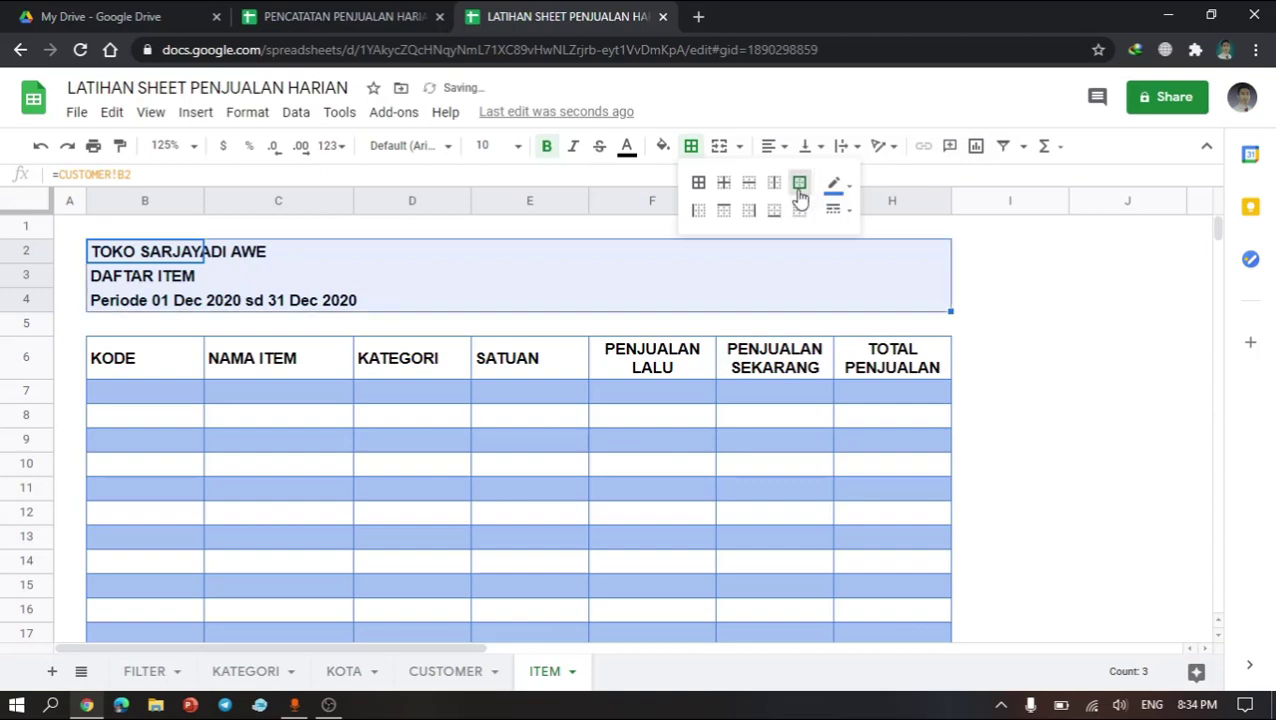
left_click(420, 474)
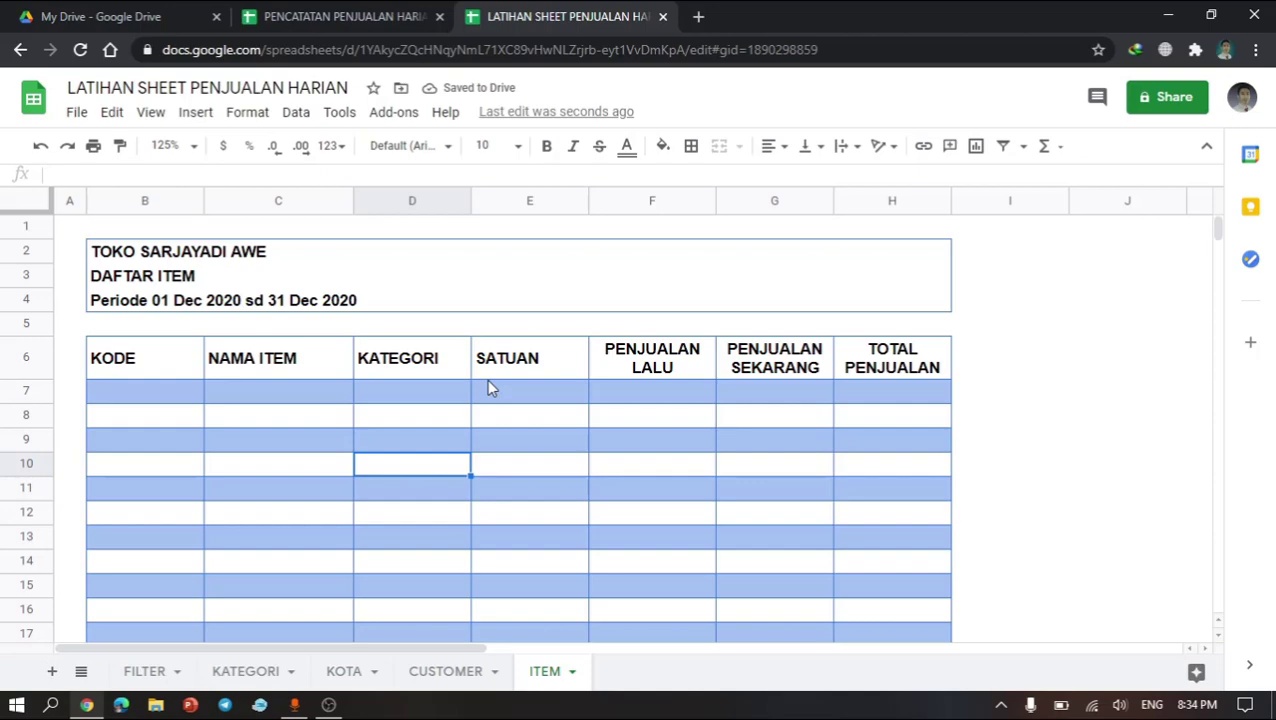
left_click(809, 392)
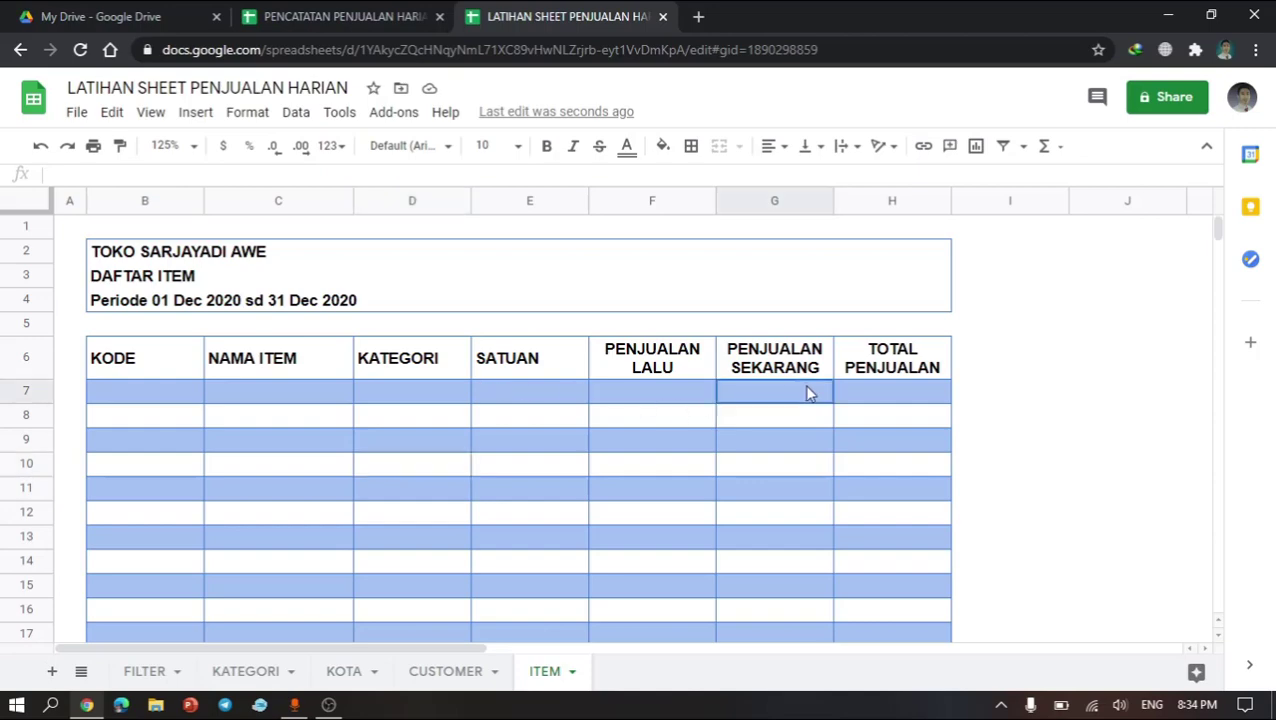
Step: Inspect the product category list on the KATEGORI sheet and its existing named range KPRODUK
left_click(484, 370)
left_click(414, 366)
left_click(424, 397)
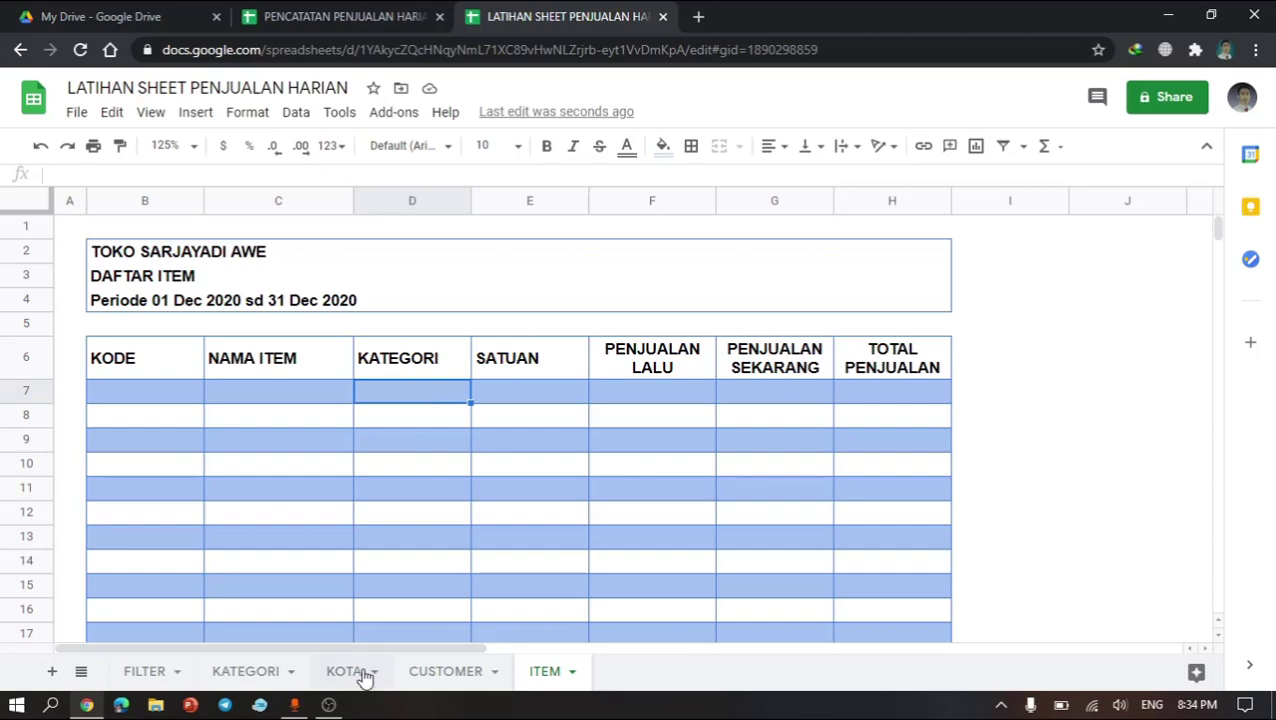
left_click(240, 672)
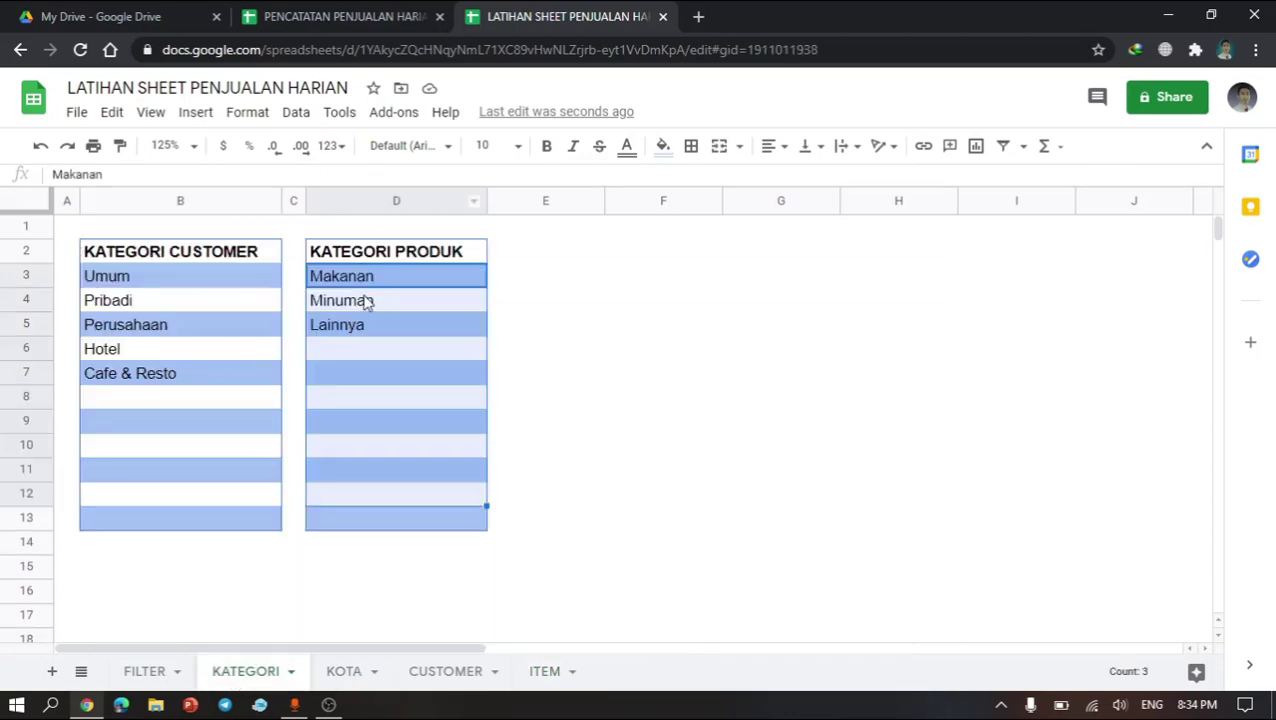
left_click(366, 302)
left_click(418, 203)
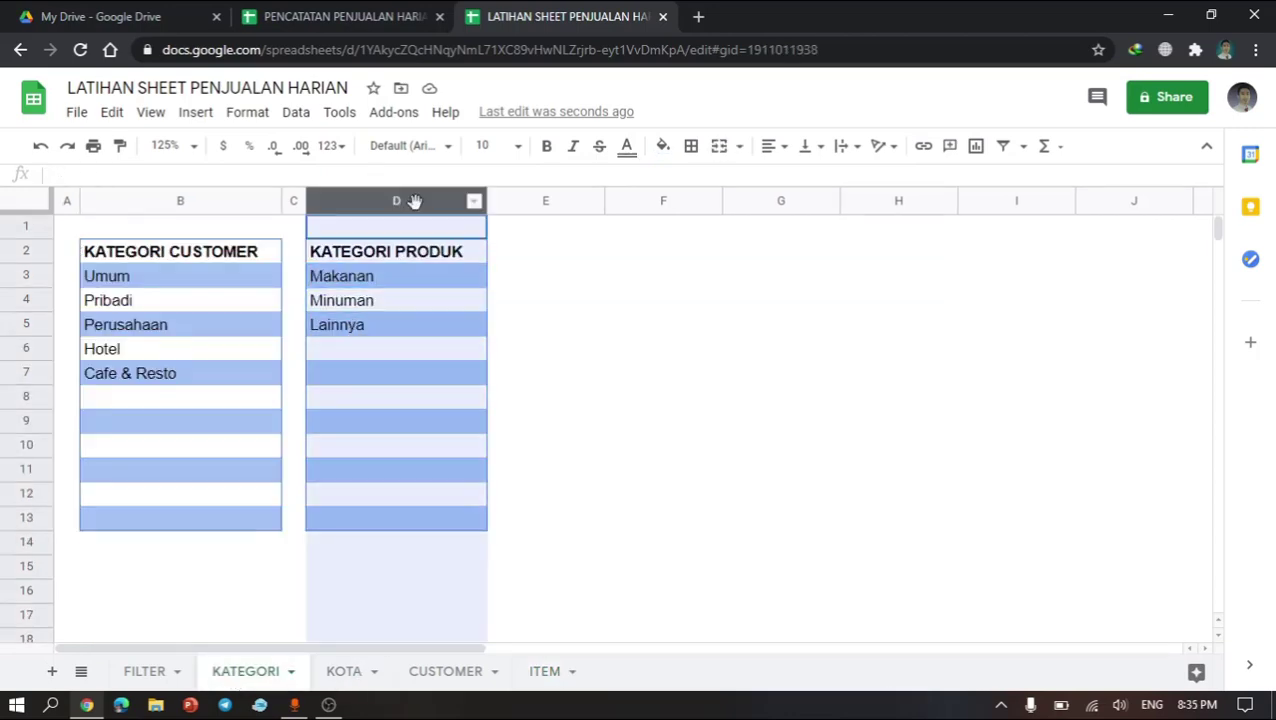
right_click(398, 299)
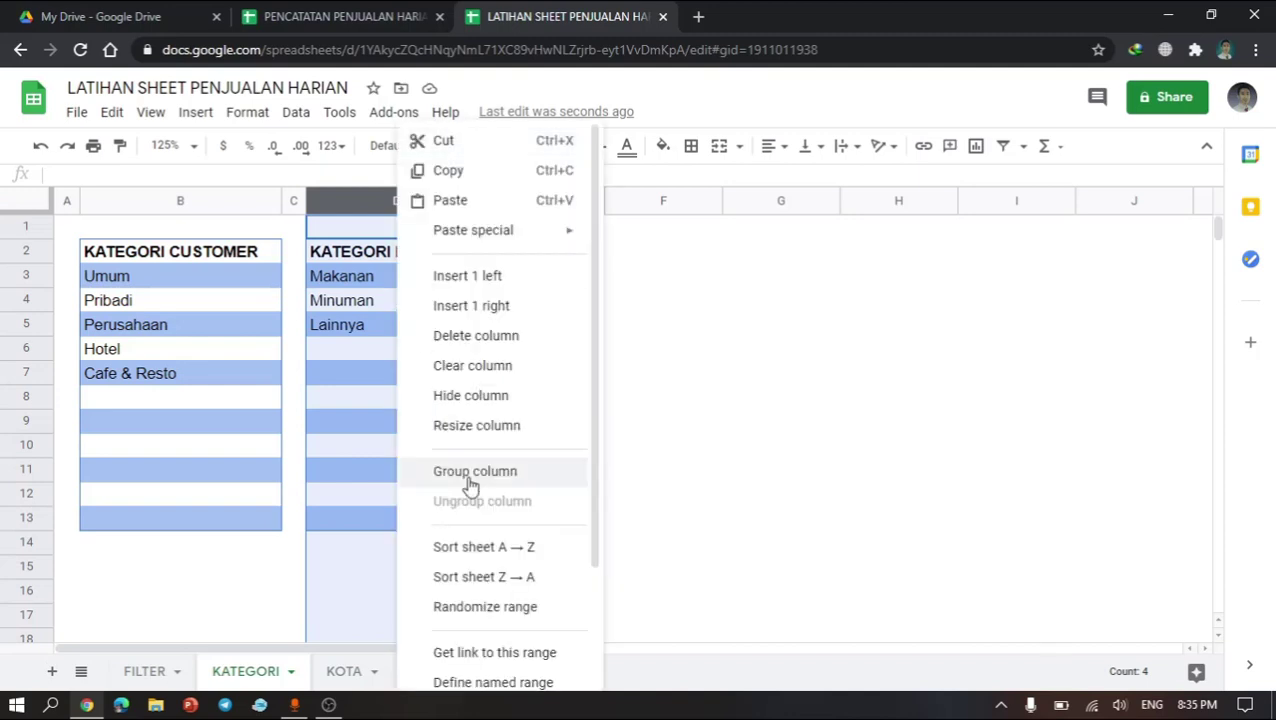
right_click(378, 348)
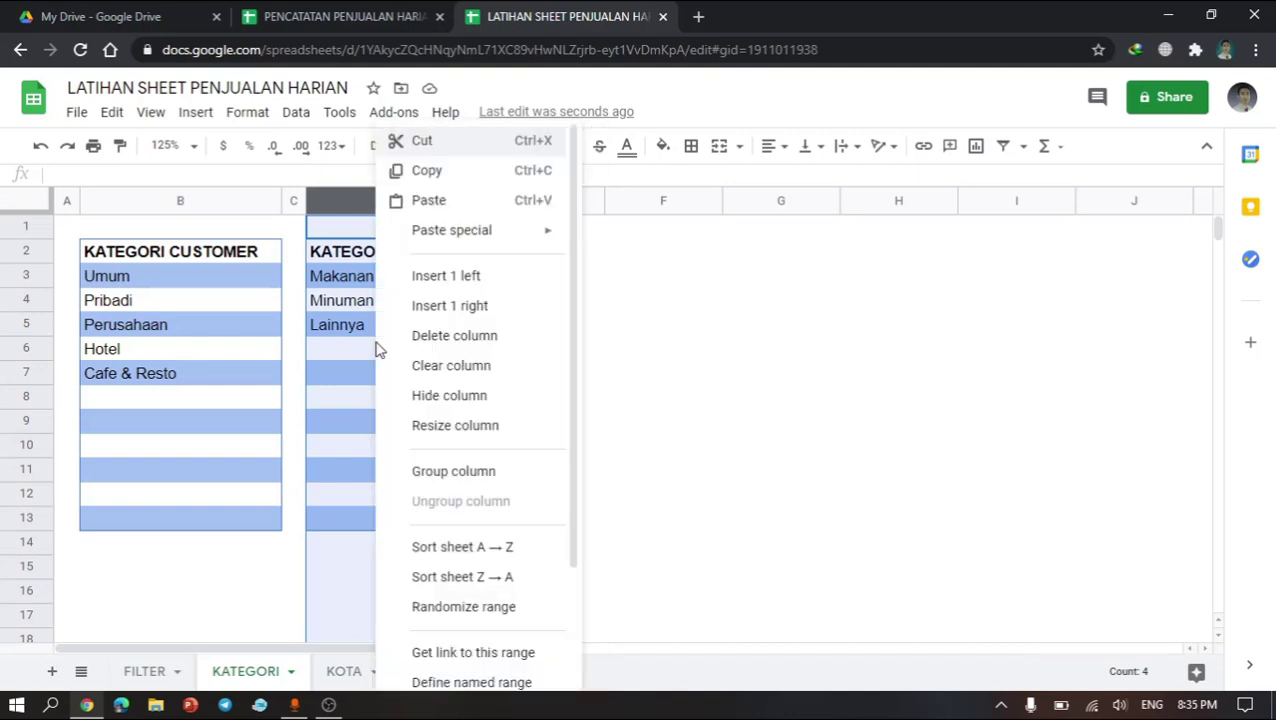
scroll(441, 419, "down", 2)
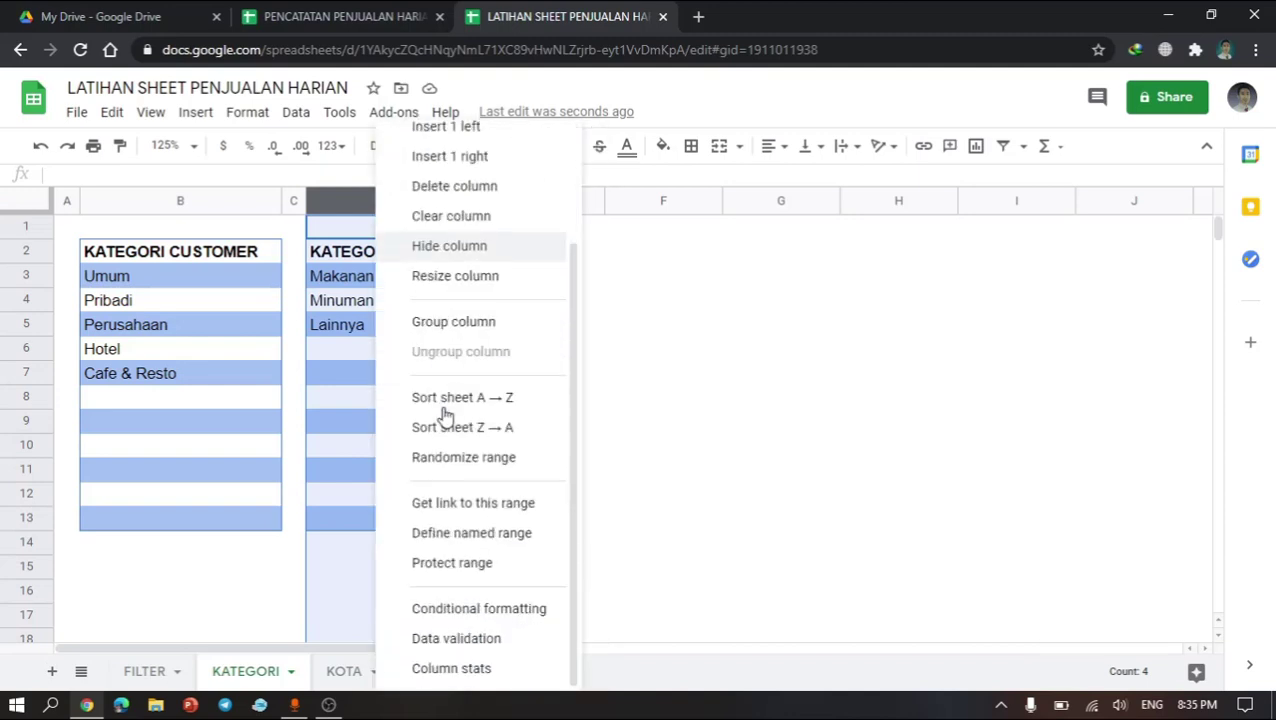
left_click(462, 535)
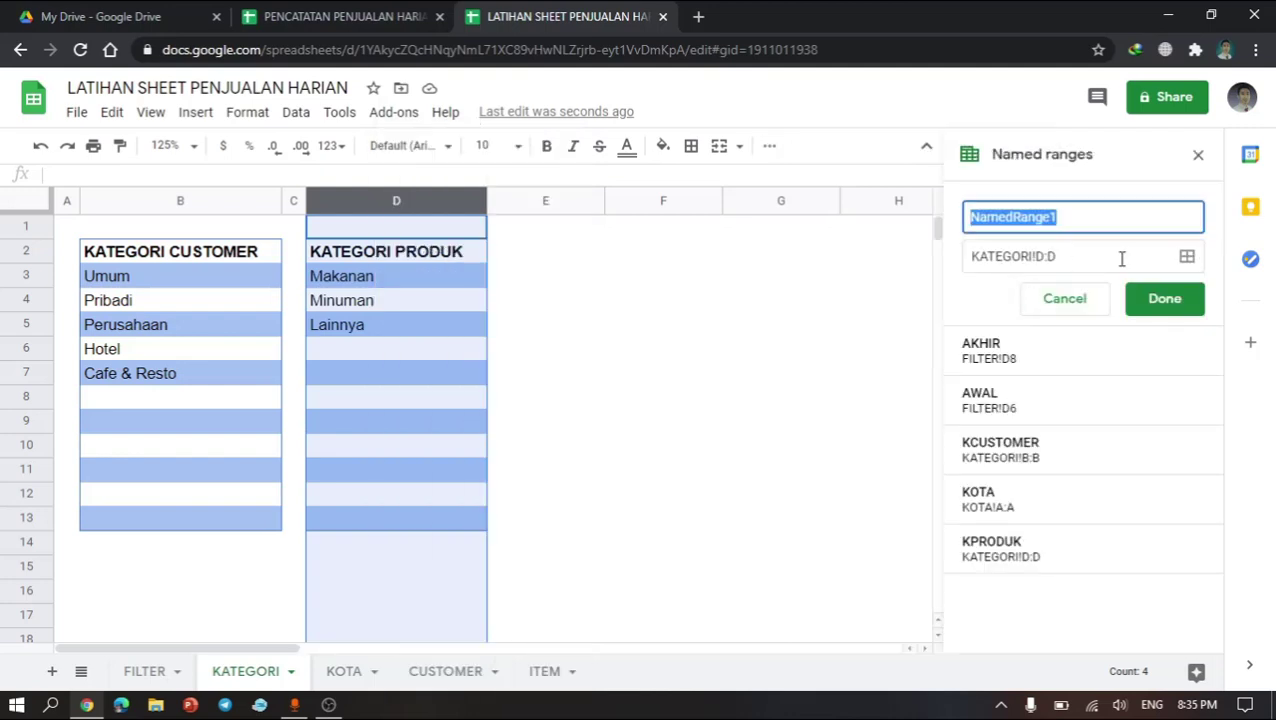
left_click(1090, 305)
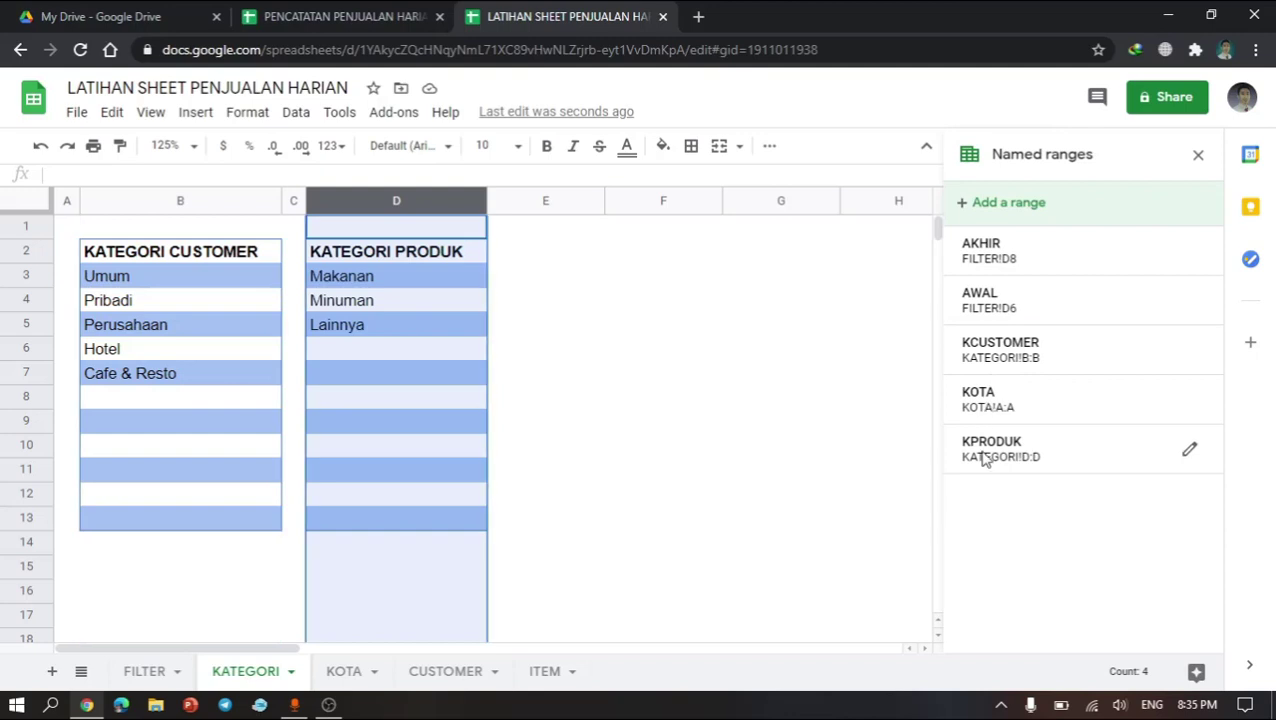
left_click(620, 455)
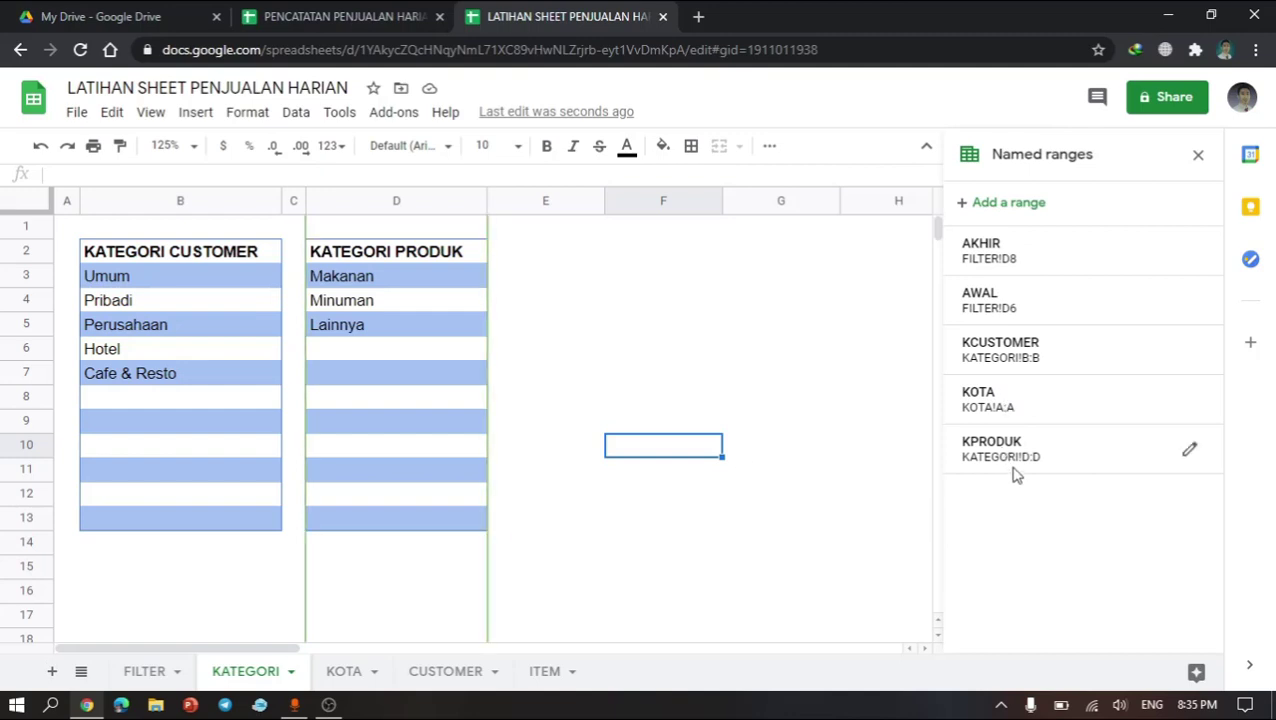
Step: Add a data validation to KATEGORI cell D7 as a dropdown list from the range KPRODUK, and check its list
left_click(541, 666)
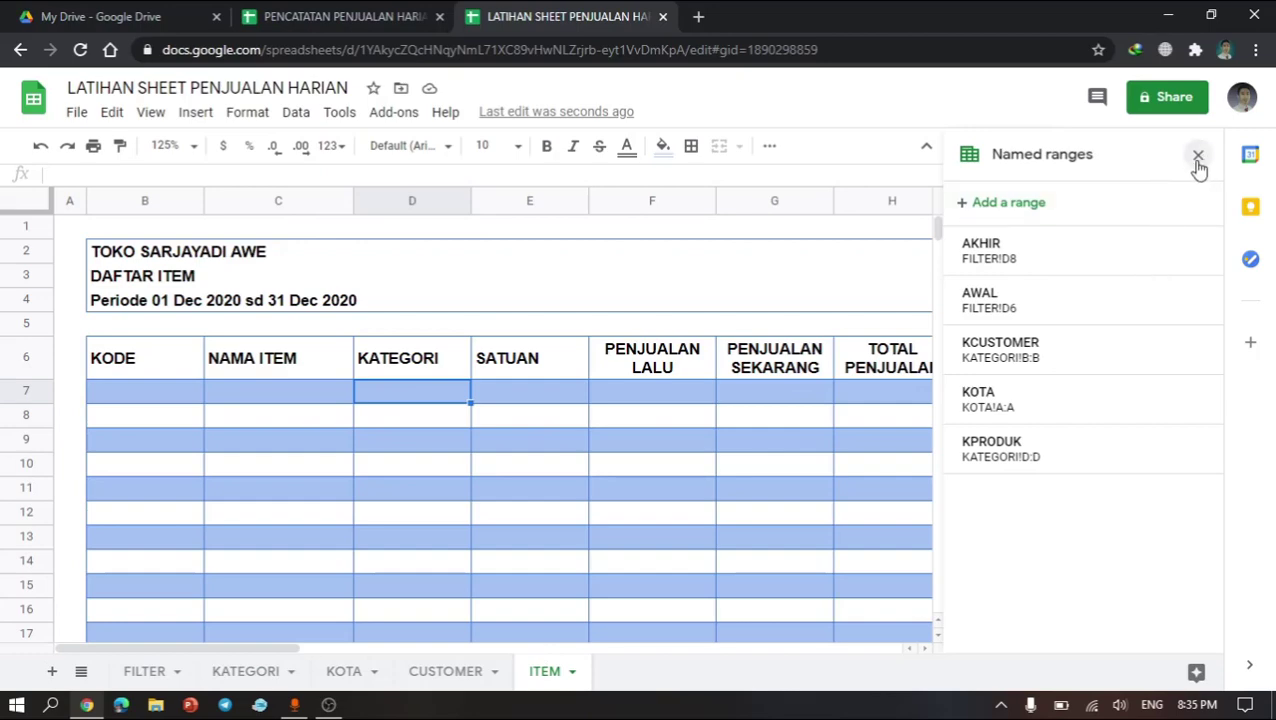
right_click(408, 400)
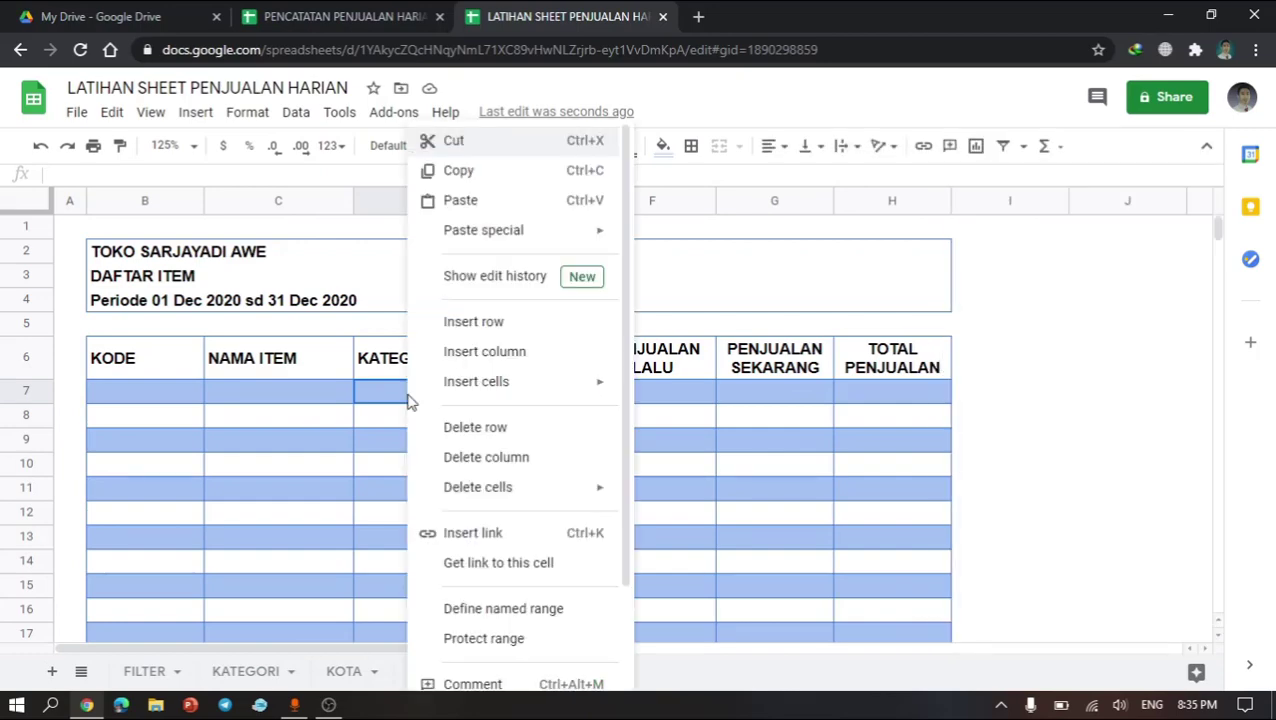
scroll(521, 481, "down", 2)
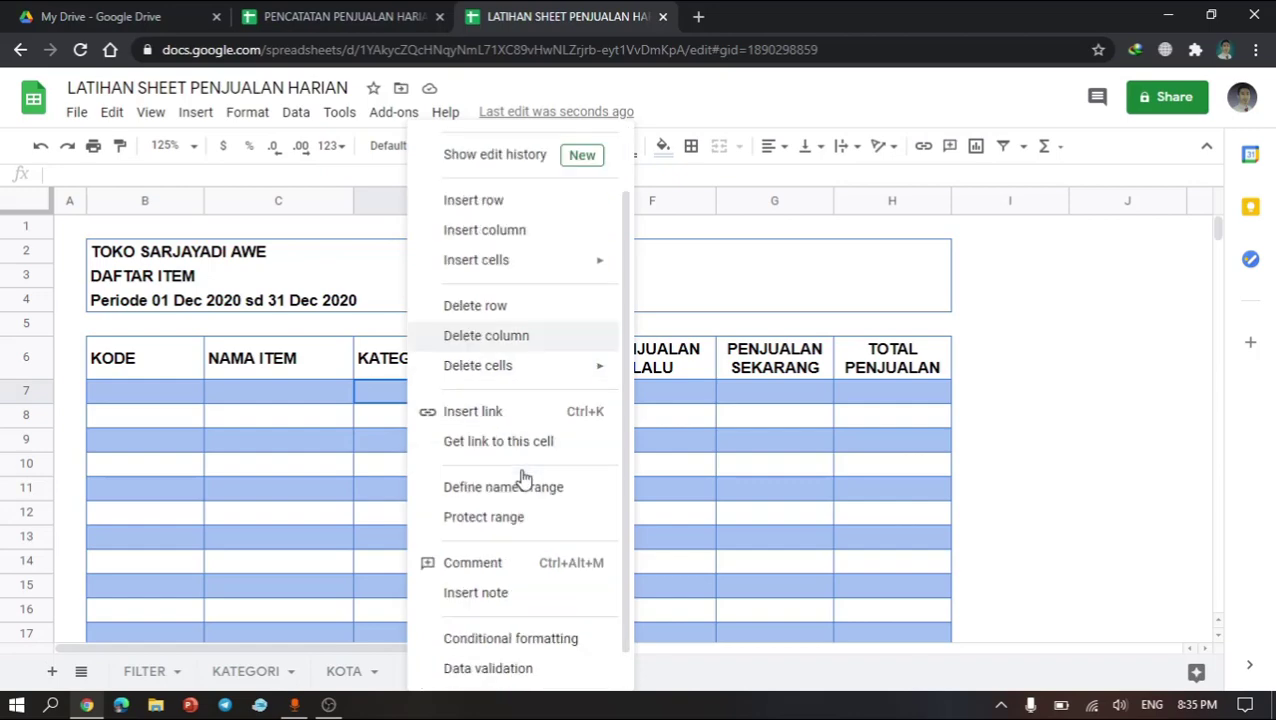
left_click(507, 683)
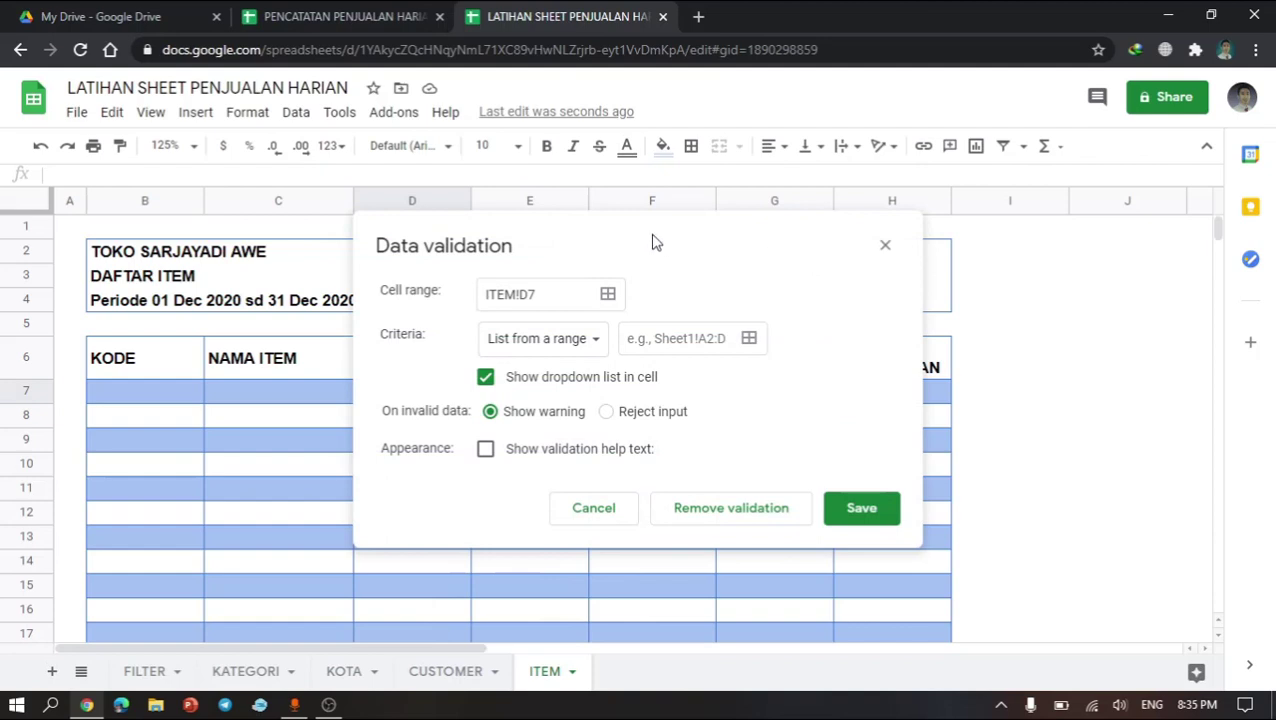
left_click_drag(772, 239, 867, 250)
left_click(873, 345)
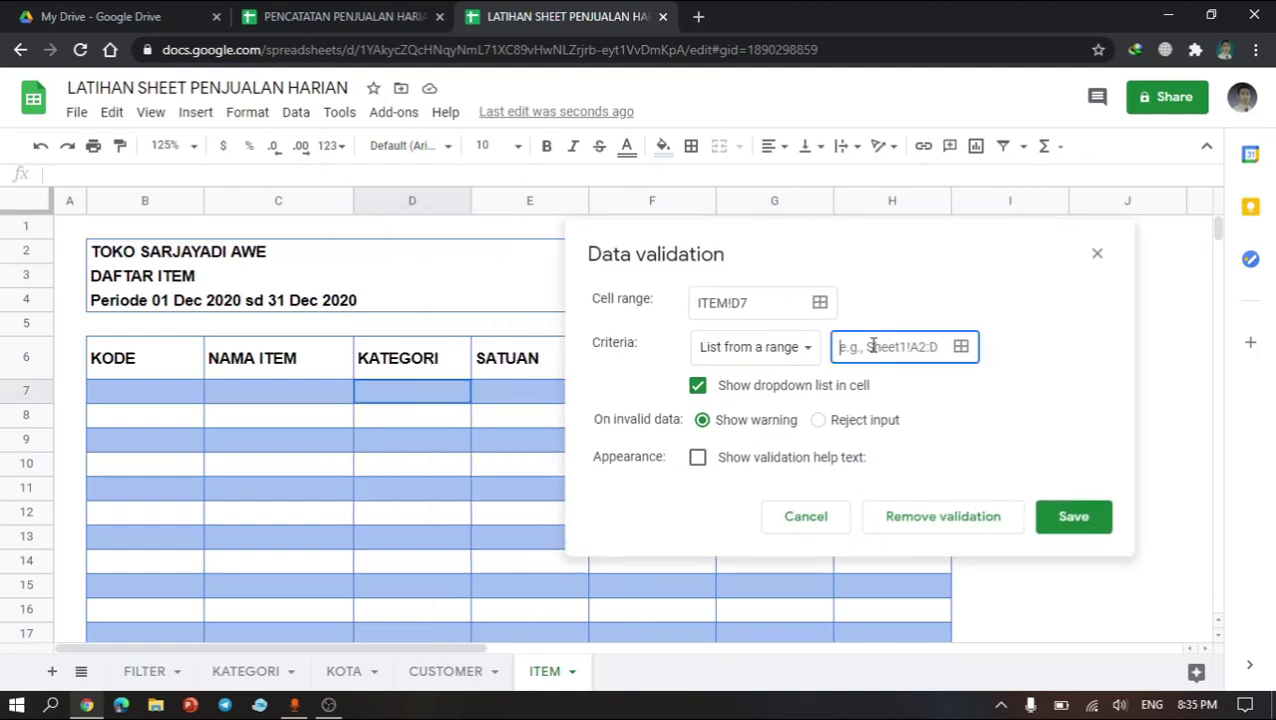
type("KPRODUK")
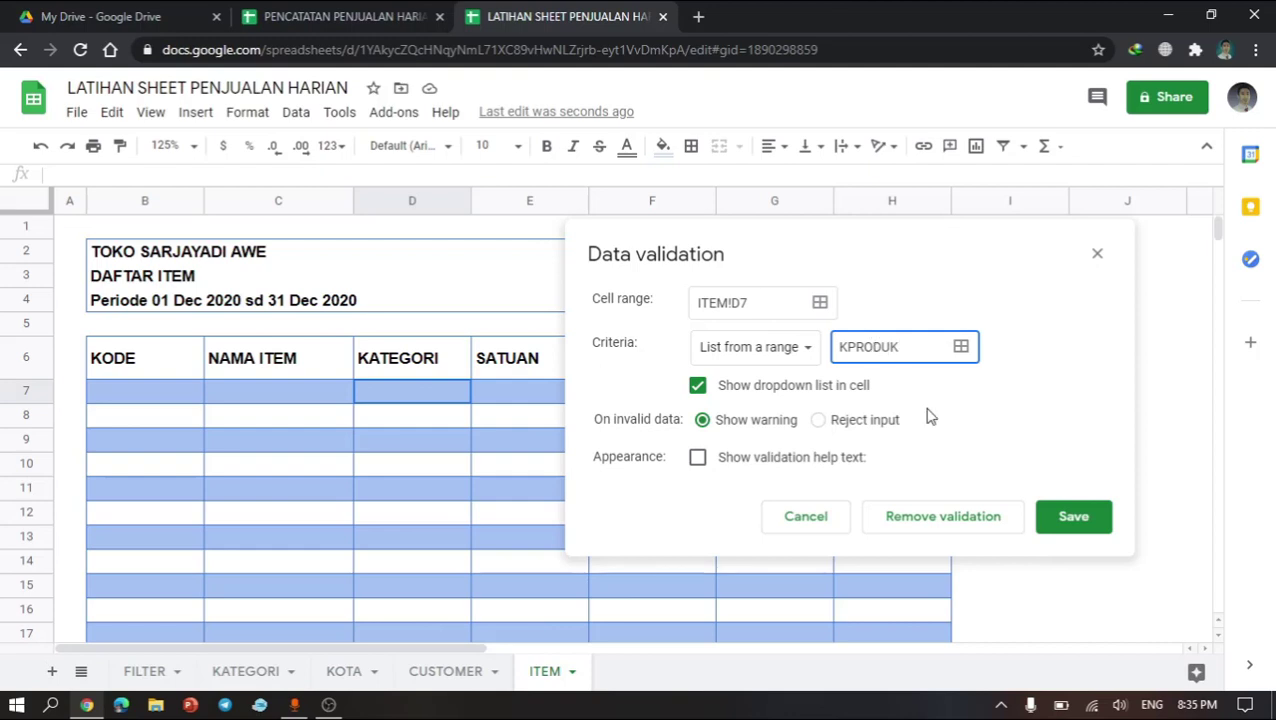
left_click(1071, 520)
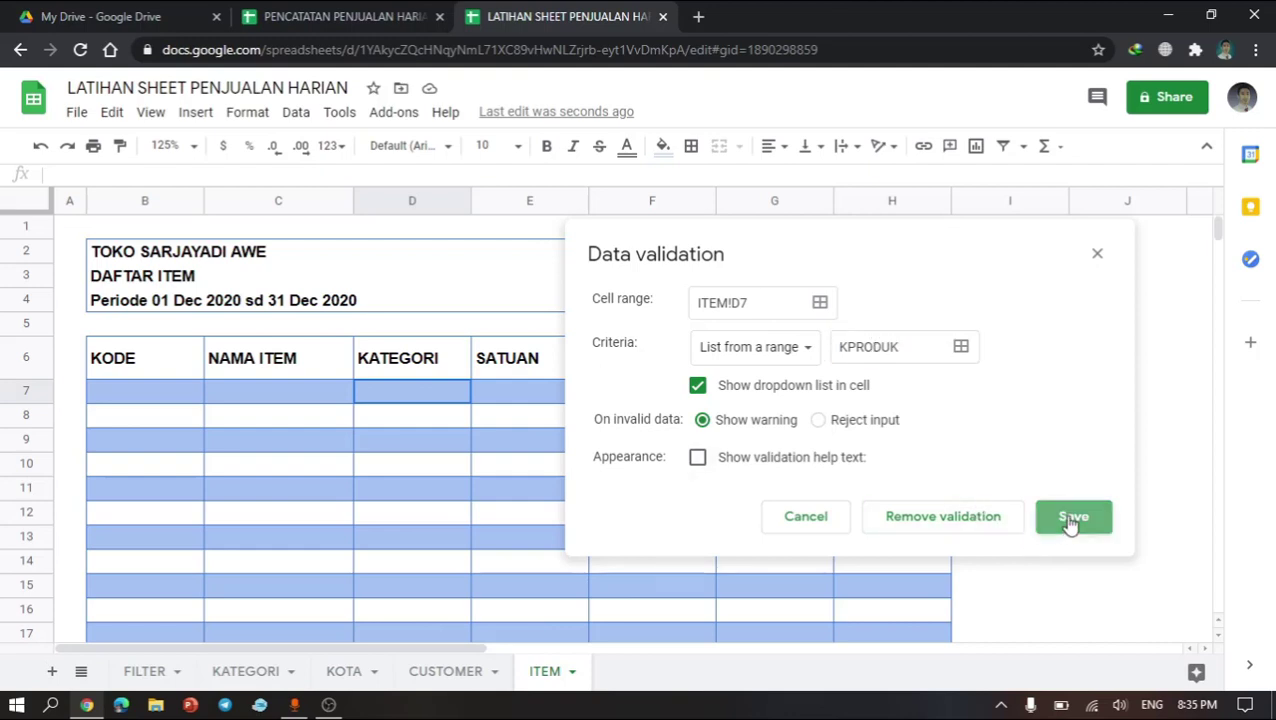
left_click(460, 393)
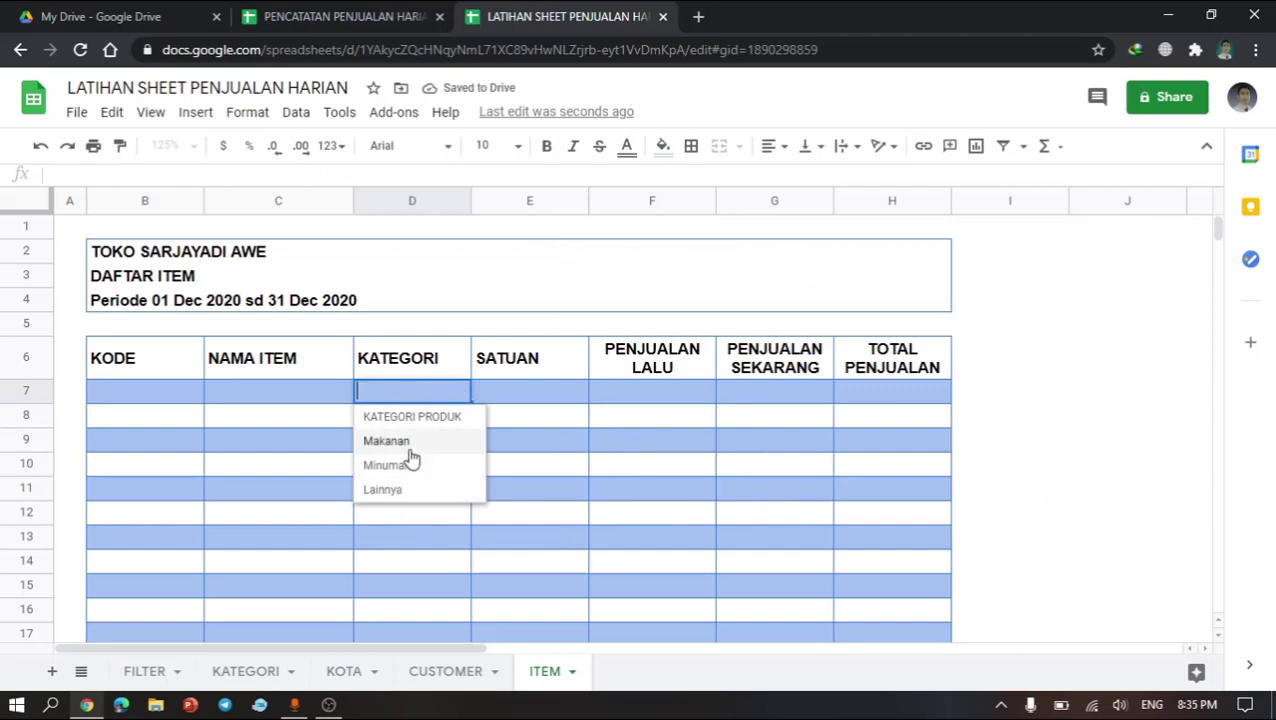
left_click(421, 590)
left_click(436, 403)
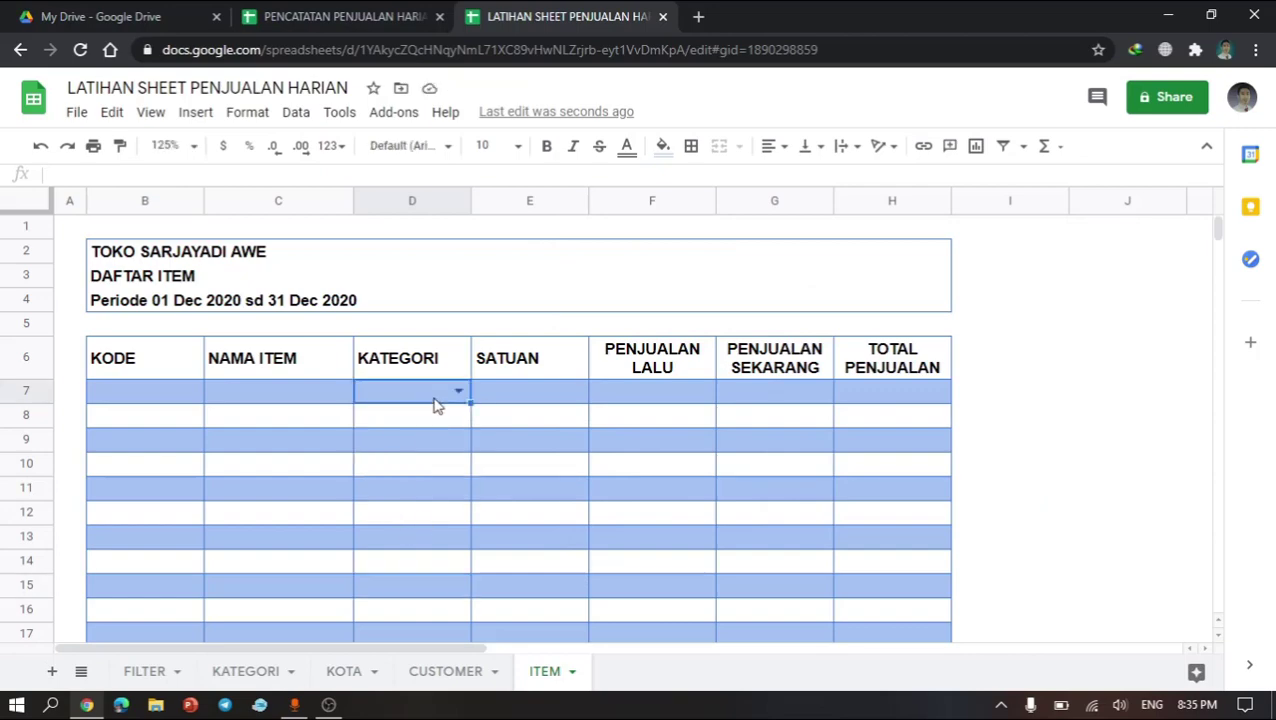
Step: Copy the D7 dropdown validation down to cells D8:D17
key("ctrl+c")
key("Down")
key("shift+Down")
key("shift+Down")
key("shift+Down")
key("shift+Down")
key("shift+Down")
key("shift+Down")
key("shift+Down")
key("shift+Down")
key("shift+Down")
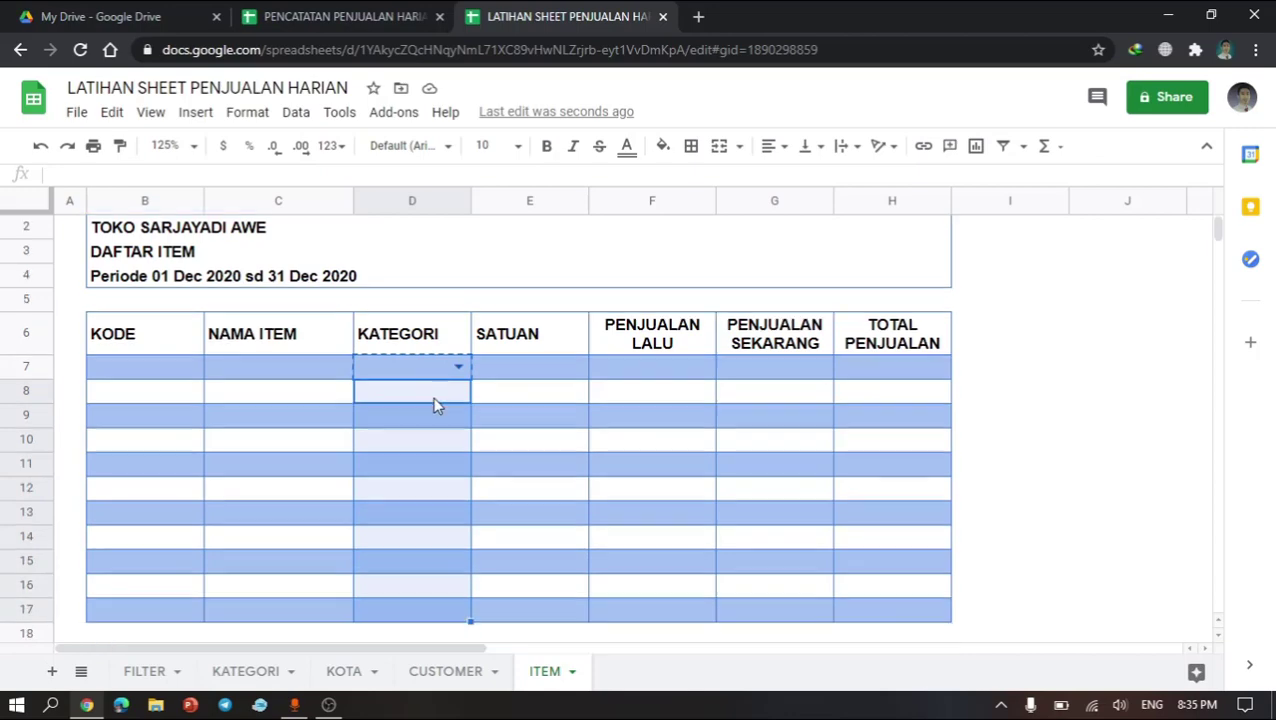
key("ctrl+v")
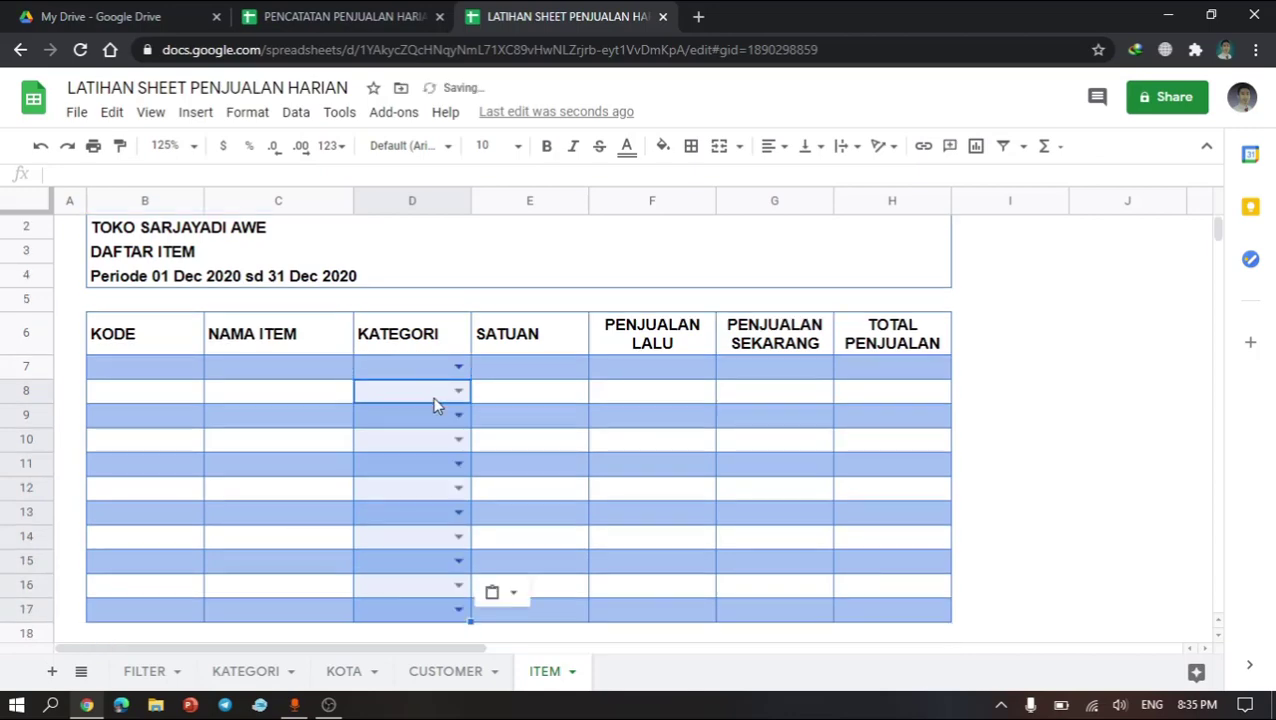
left_click(436, 466)
scroll(435, 469, "up", 1)
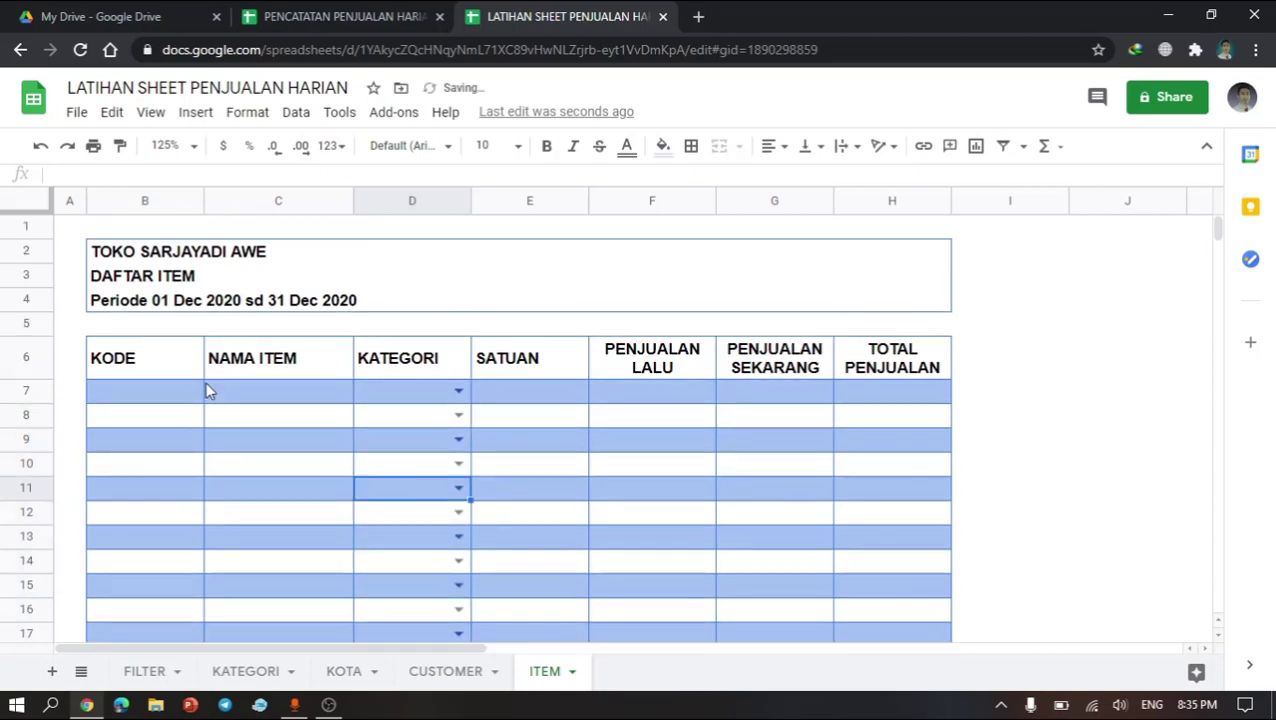
Step: Narrow the KODE column B and widen the NAMA ITEM column C
left_click(156, 396)
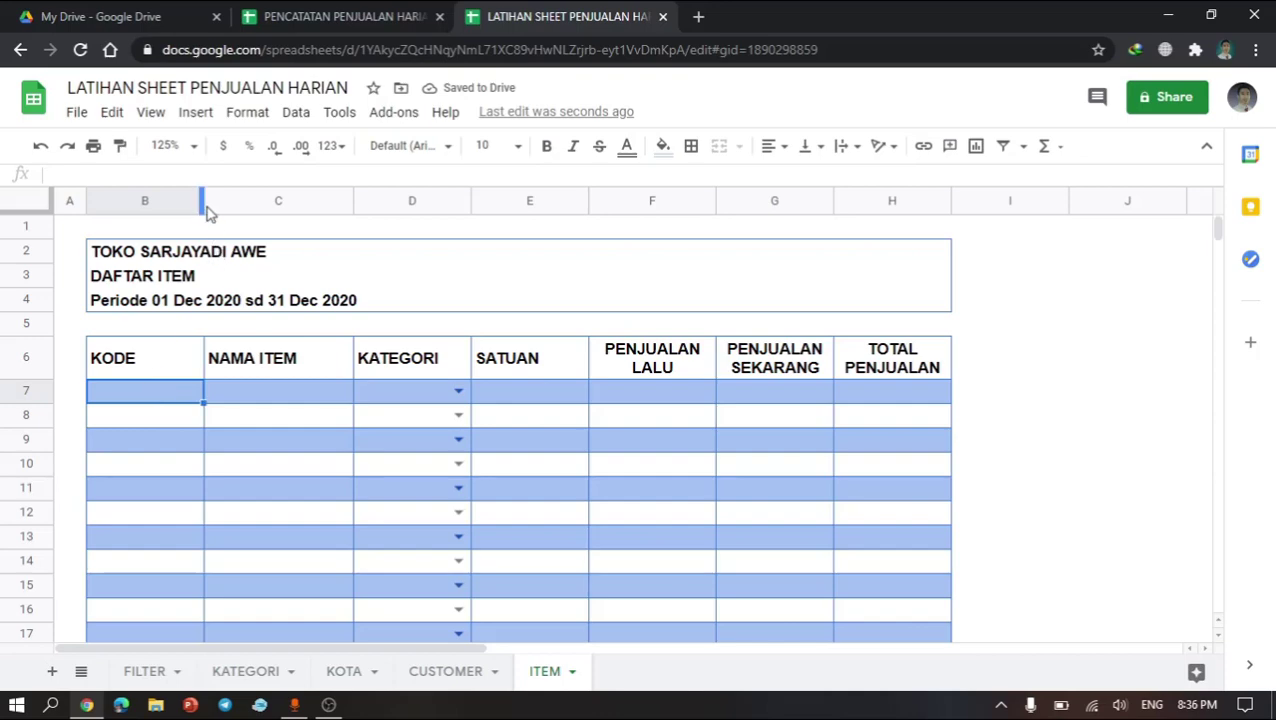
left_click_drag(208, 212, 180, 212)
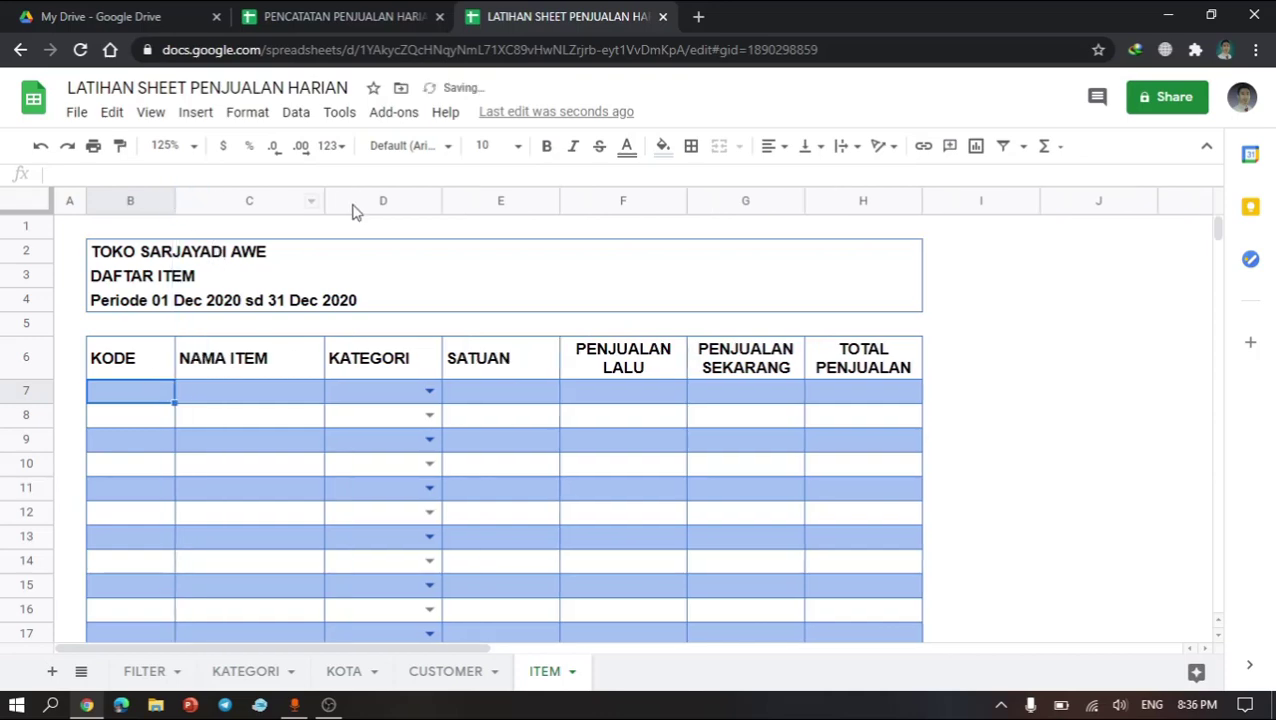
left_click_drag(324, 205, 370, 205)
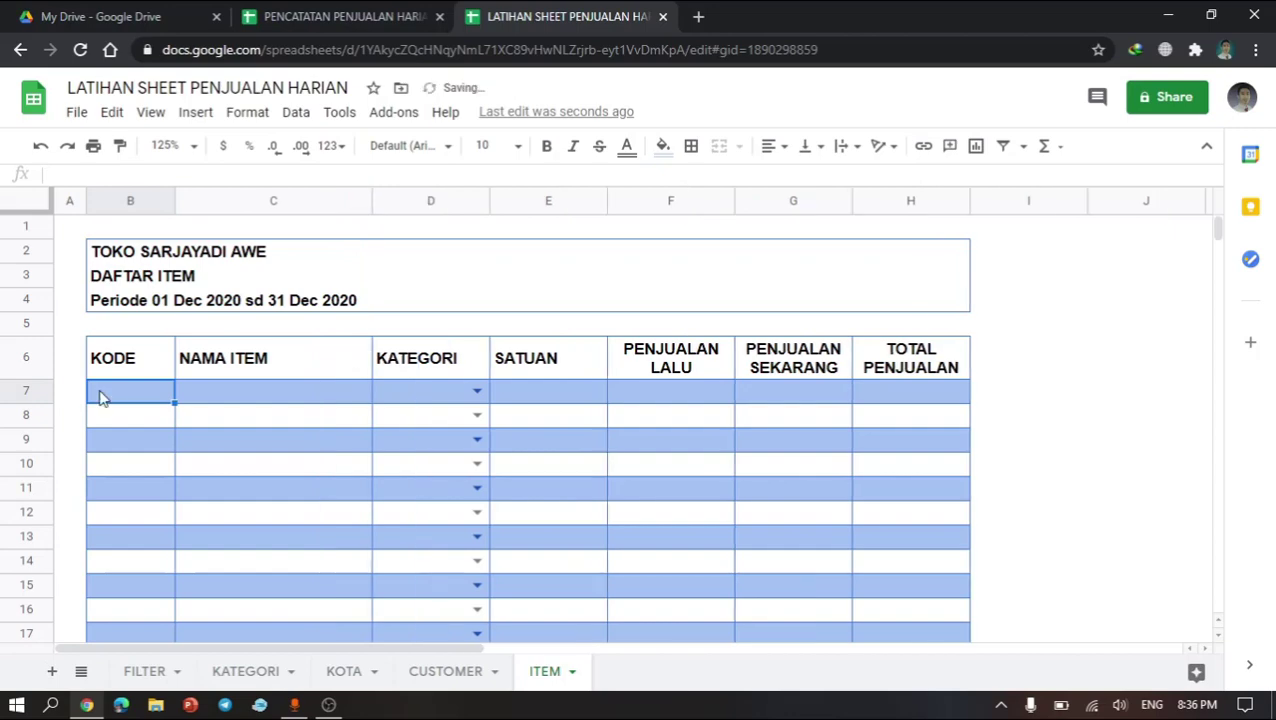
Step: Enter the item codes S-001, s-002 and S-003 in B7:B9
type("S-001")
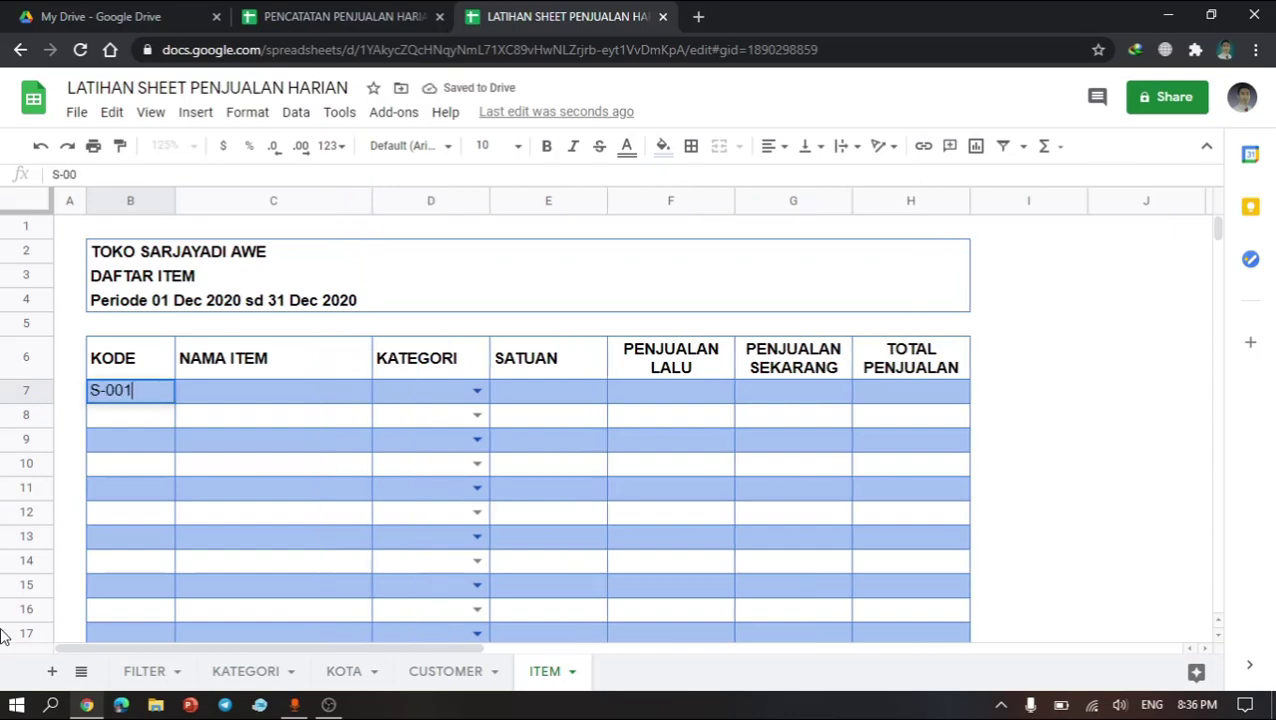
key("Return")
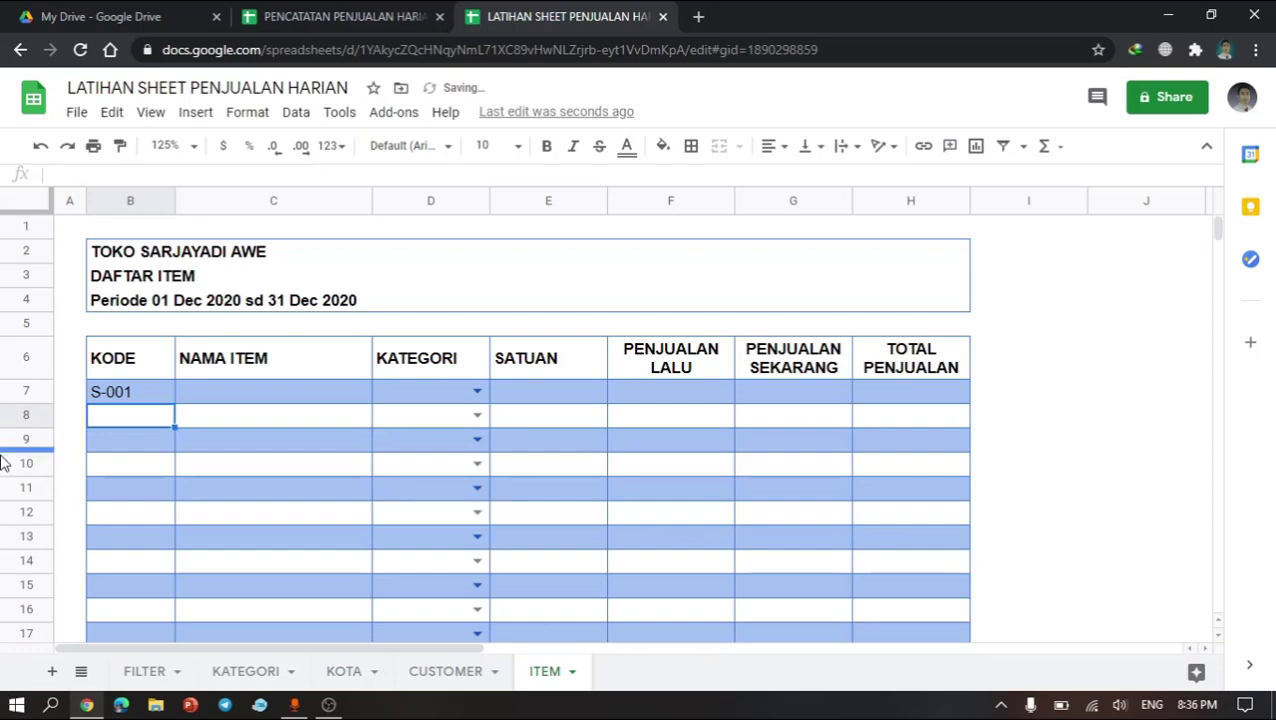
left_click(137, 399)
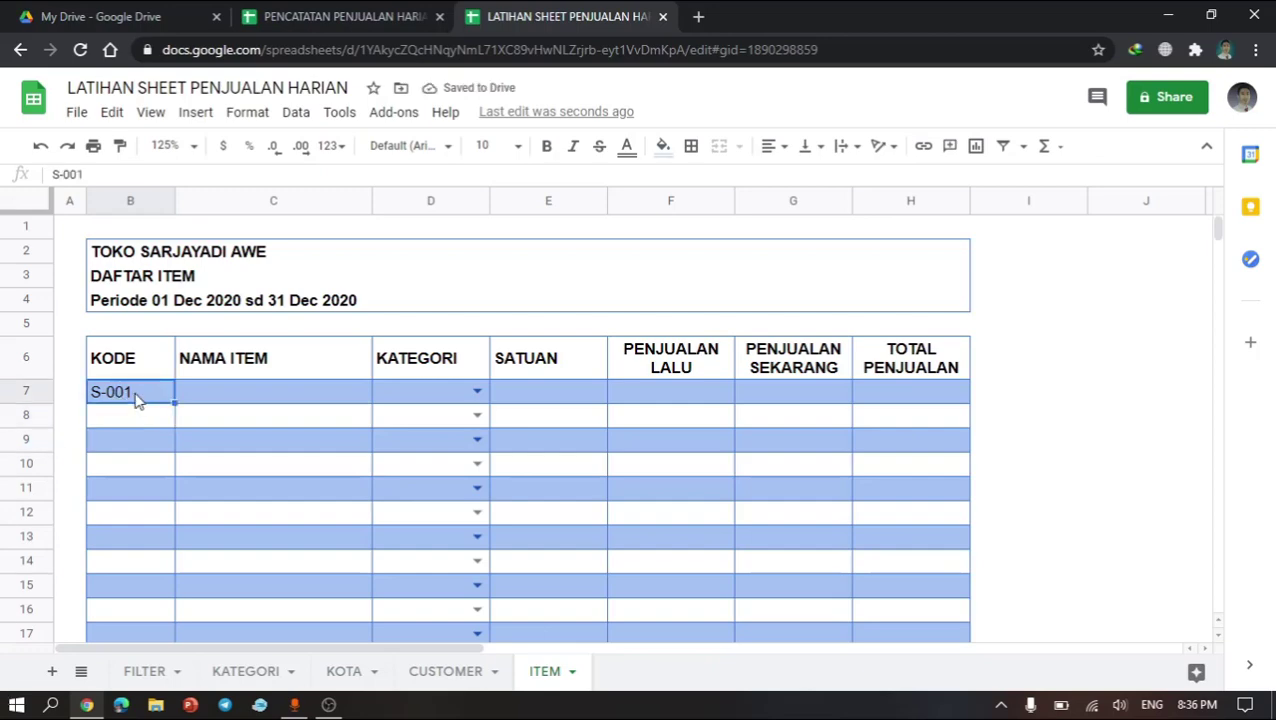
left_click(120, 414)
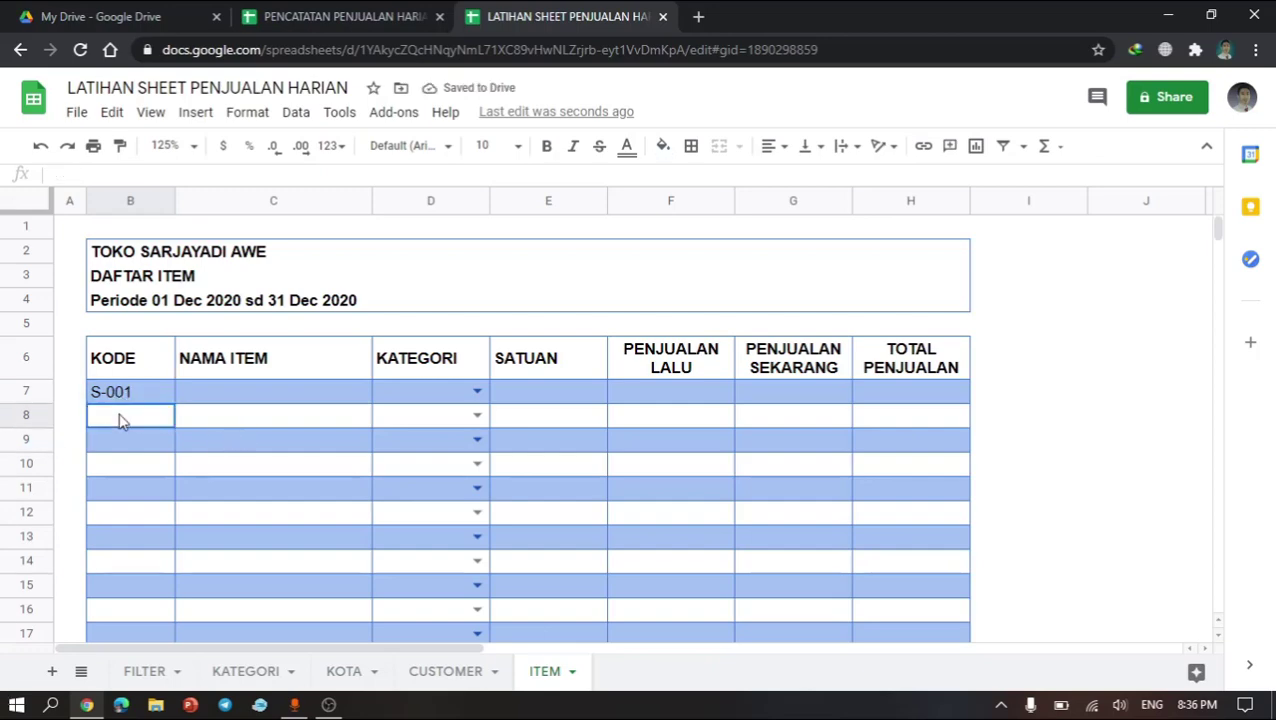
type("s-002")
key("Return")
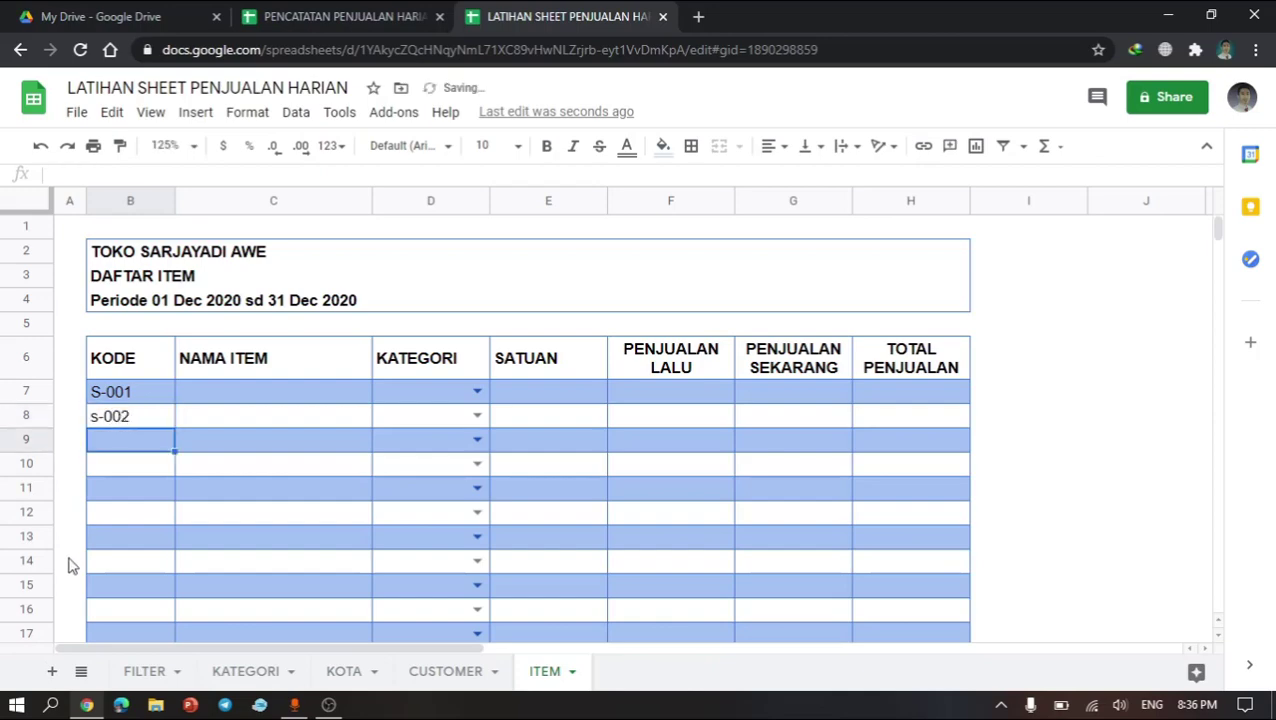
type("S-0")
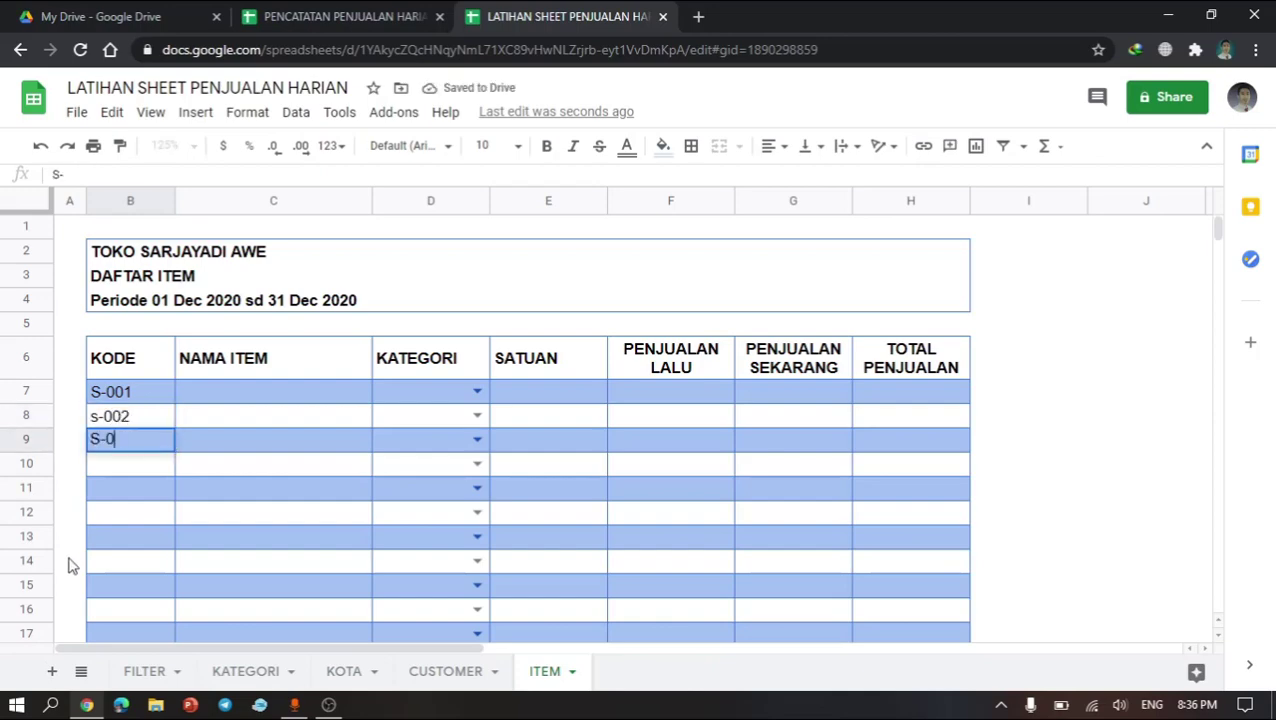
type("023")
key("Return")
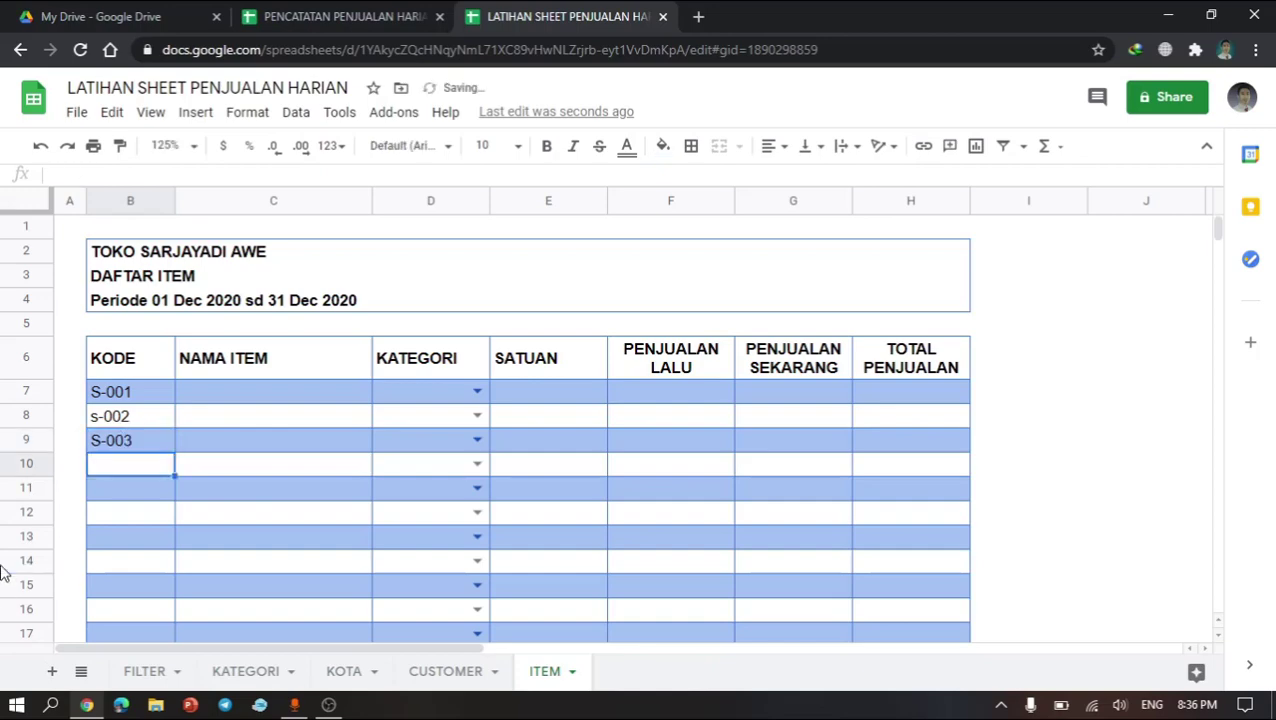
Step: Correct the code in B8 to S-002 with an uppercase S
double_click(100, 417)
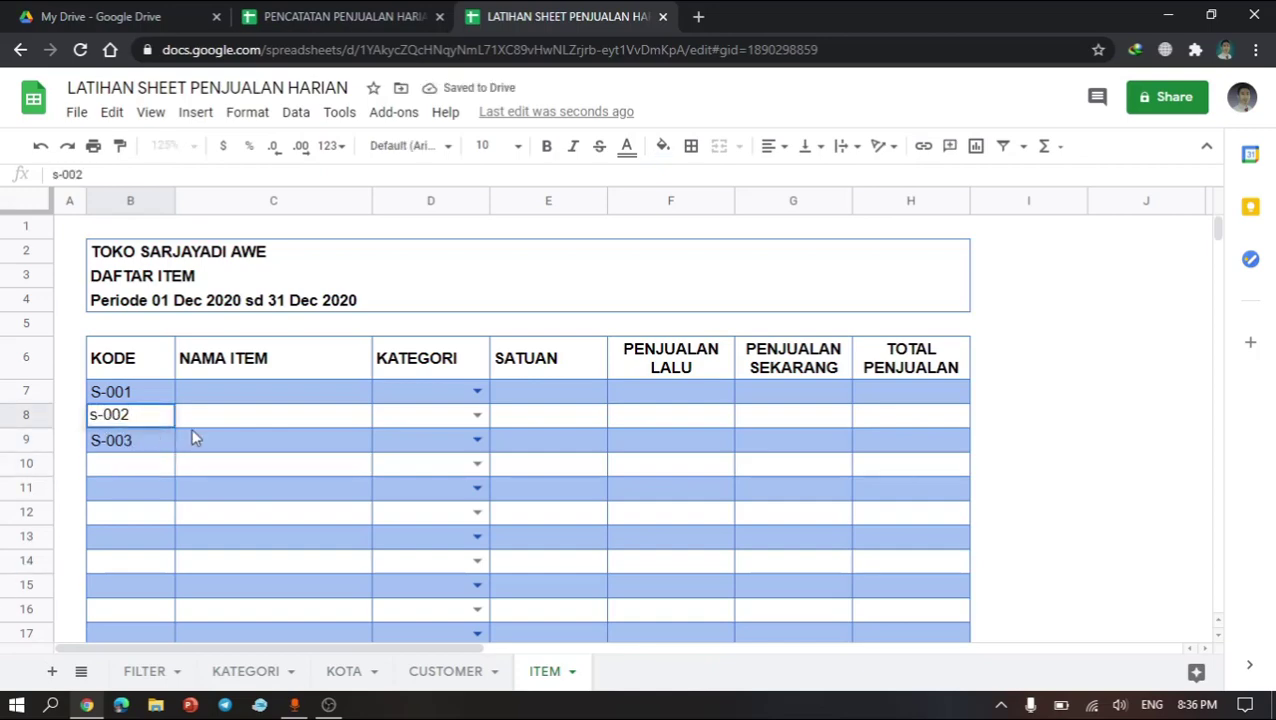
key("BackSpace")
type("S")
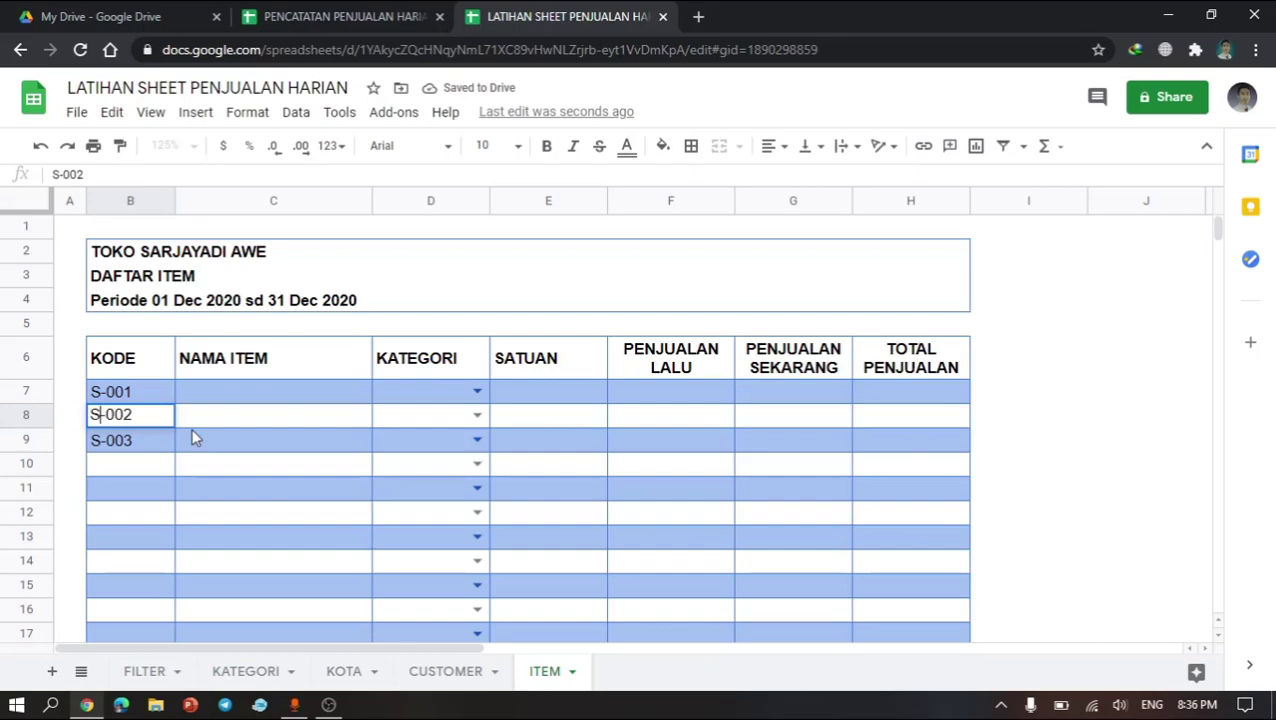
key("Return")
Step: Enter the item names Produk 1, Produk 2 and Produk 3 in cells C7:C9
left_click(284, 395)
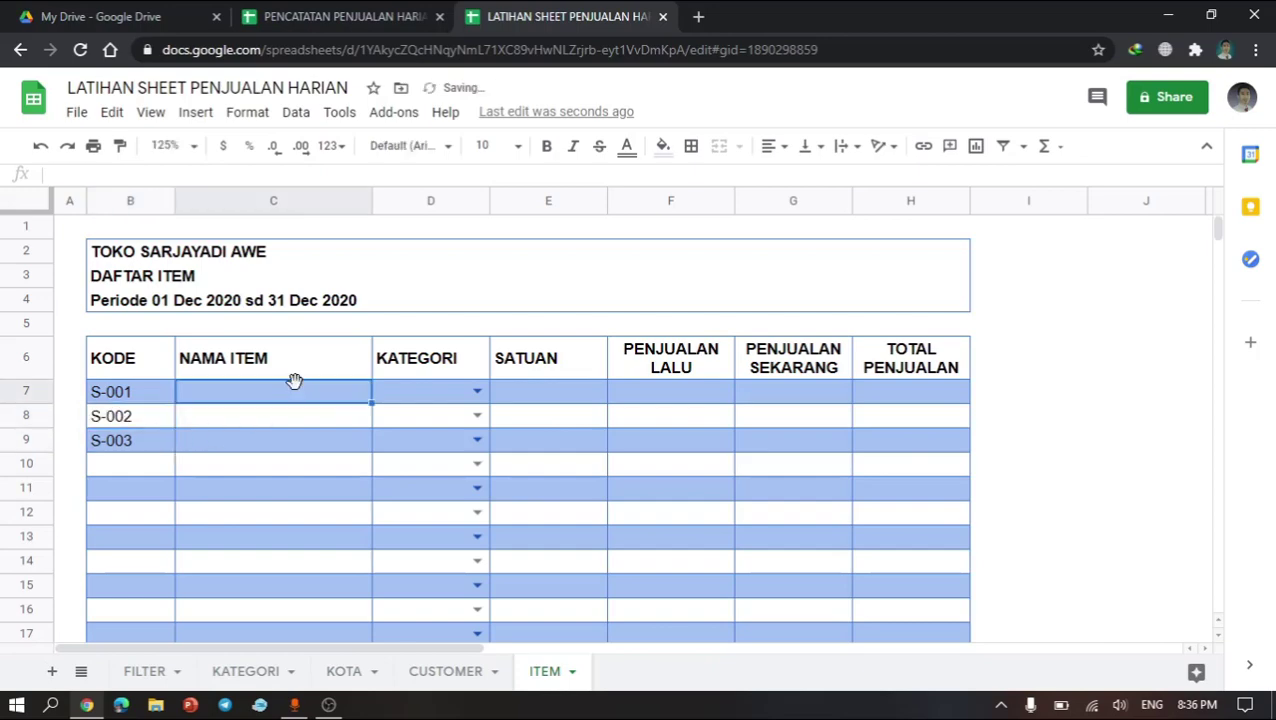
type("PRODUK")
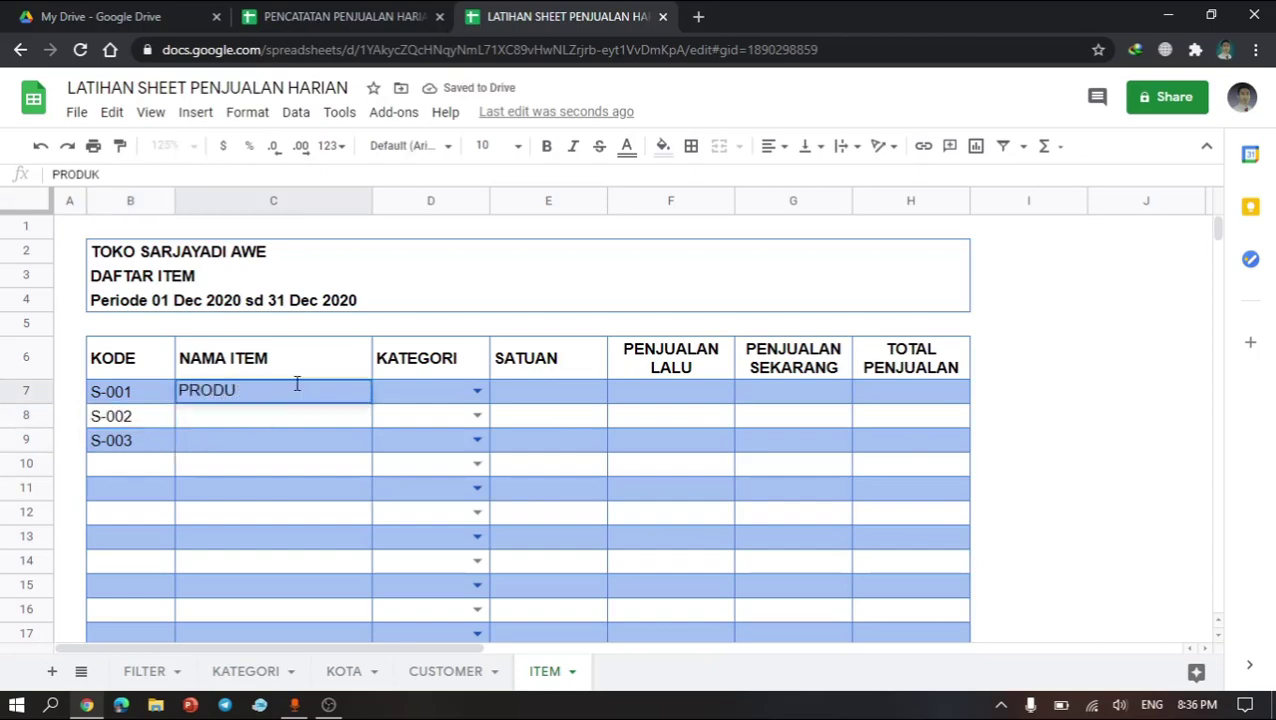
key("BackSpace")
key("BackSpace")
key("BackSpace")
key("BackSpace")
type("roduk 1")
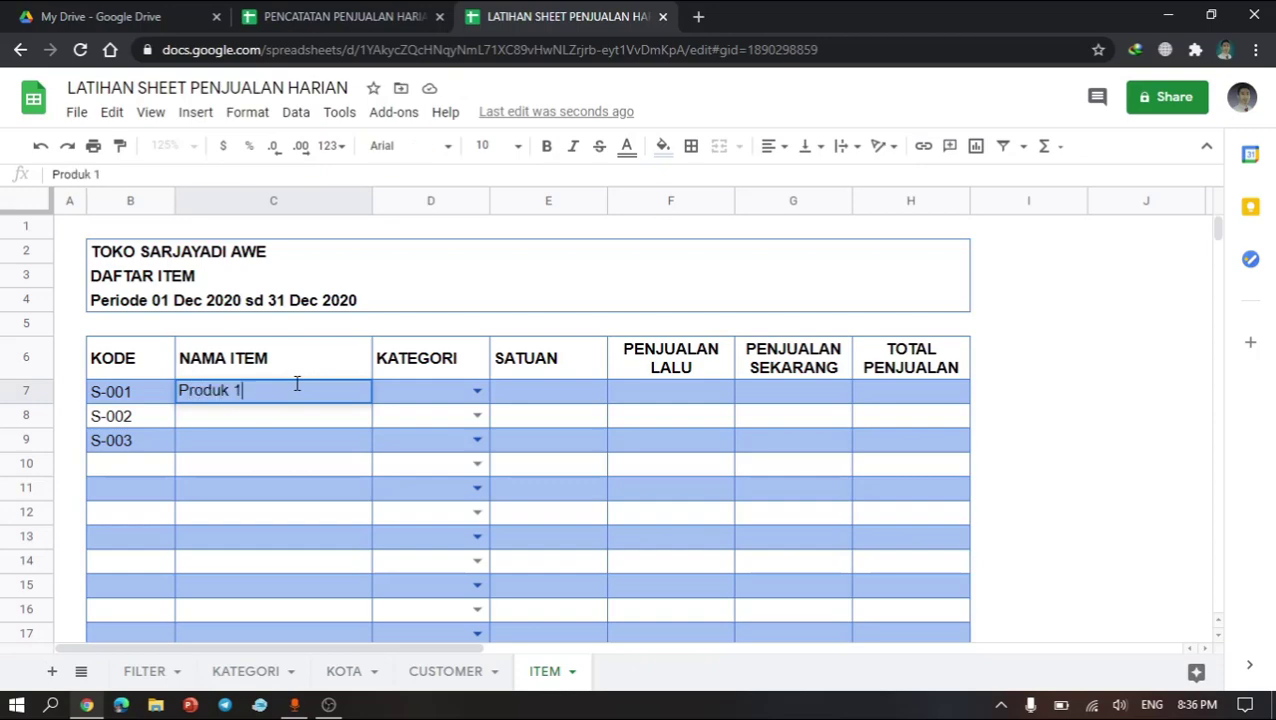
key("Return")
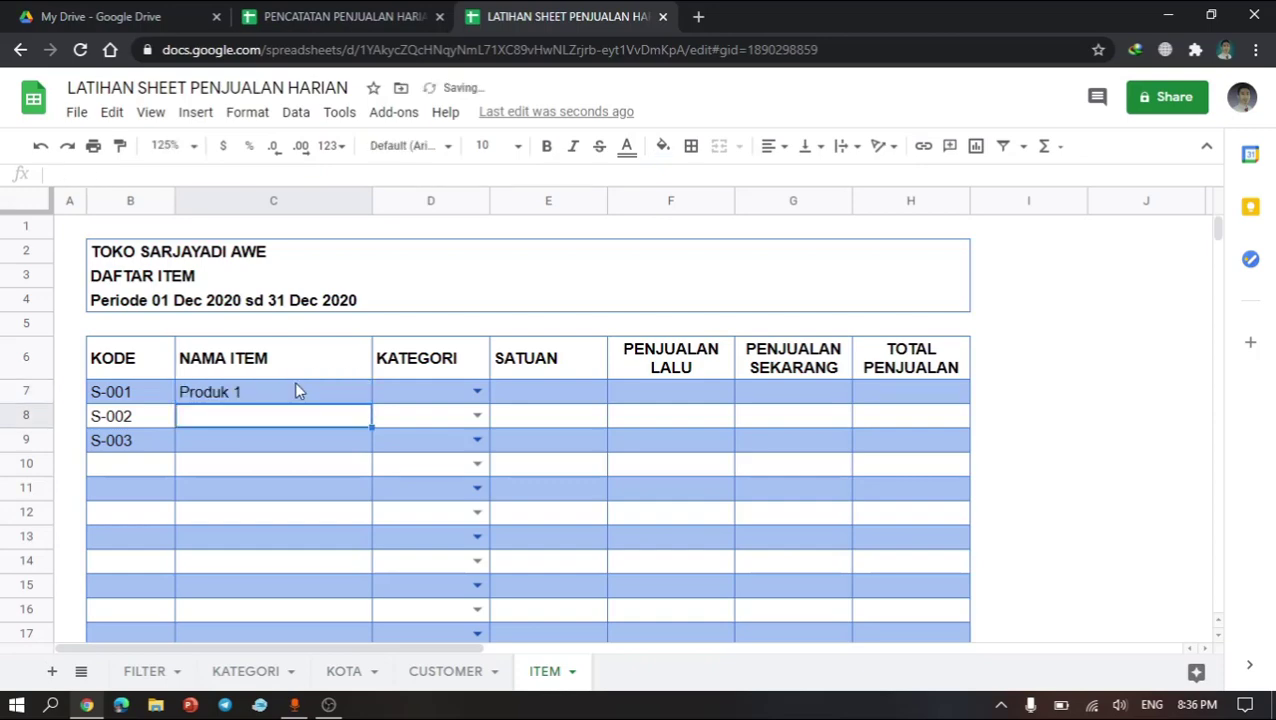
type("Produk 2")
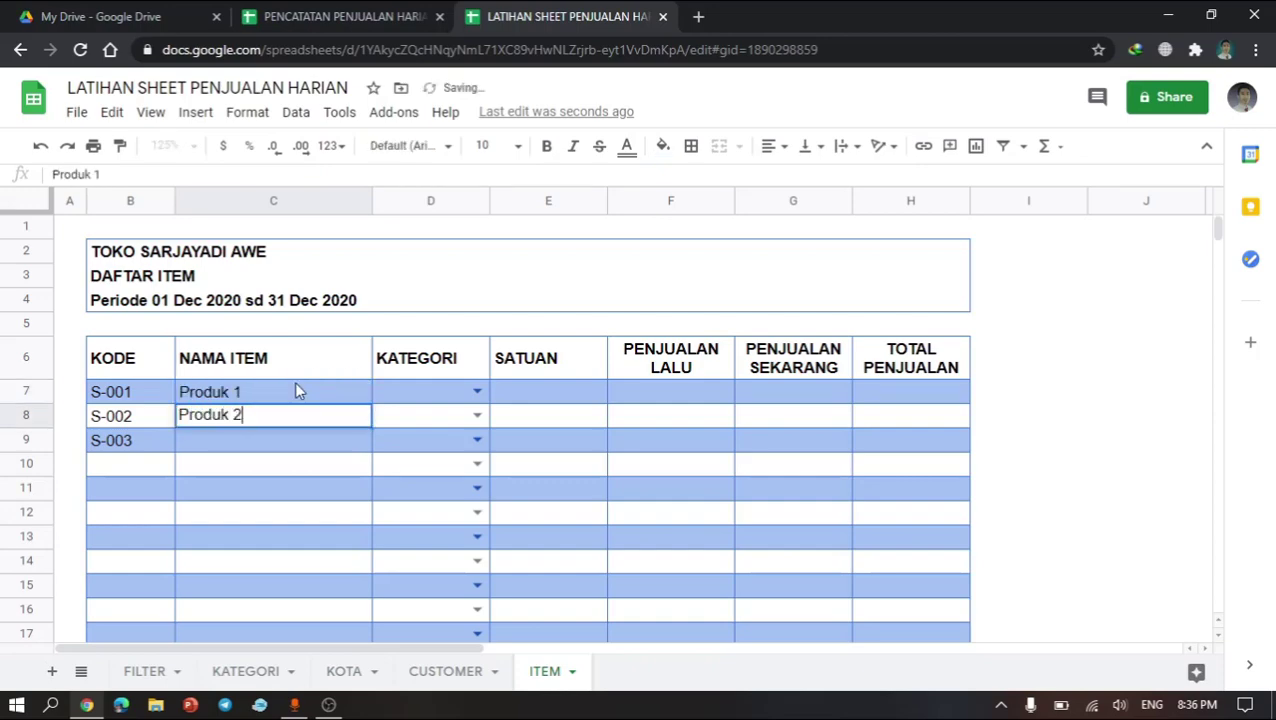
key("Return")
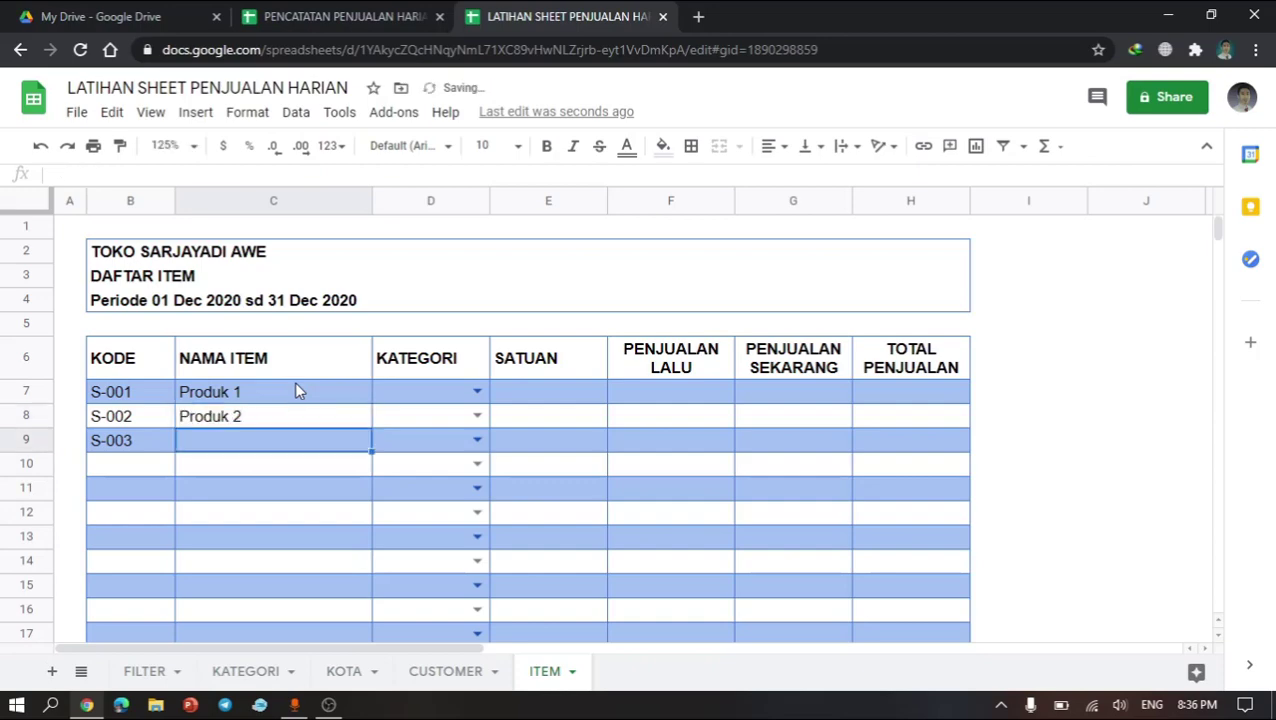
type("Produk 3")
key("Return")
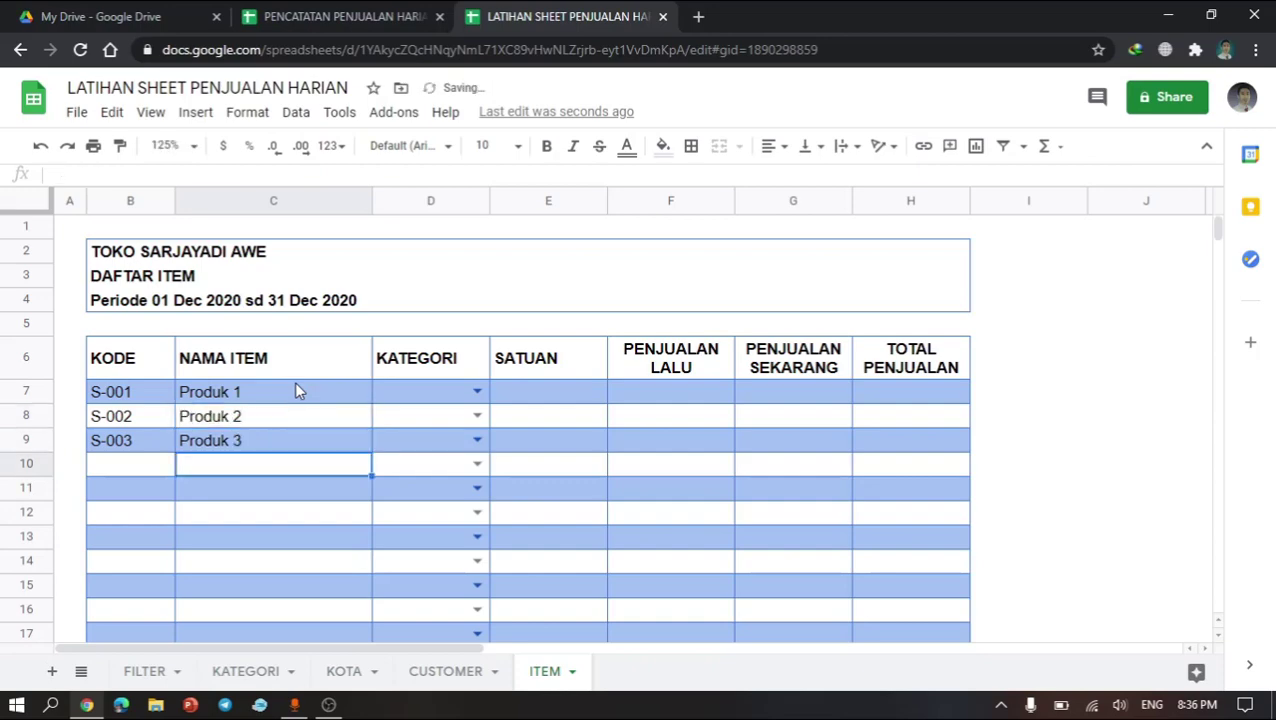
Step: Pick the categories Makanan, Minuman and Makanan from the dropdowns in D7, D8 and D9
left_click(476, 395)
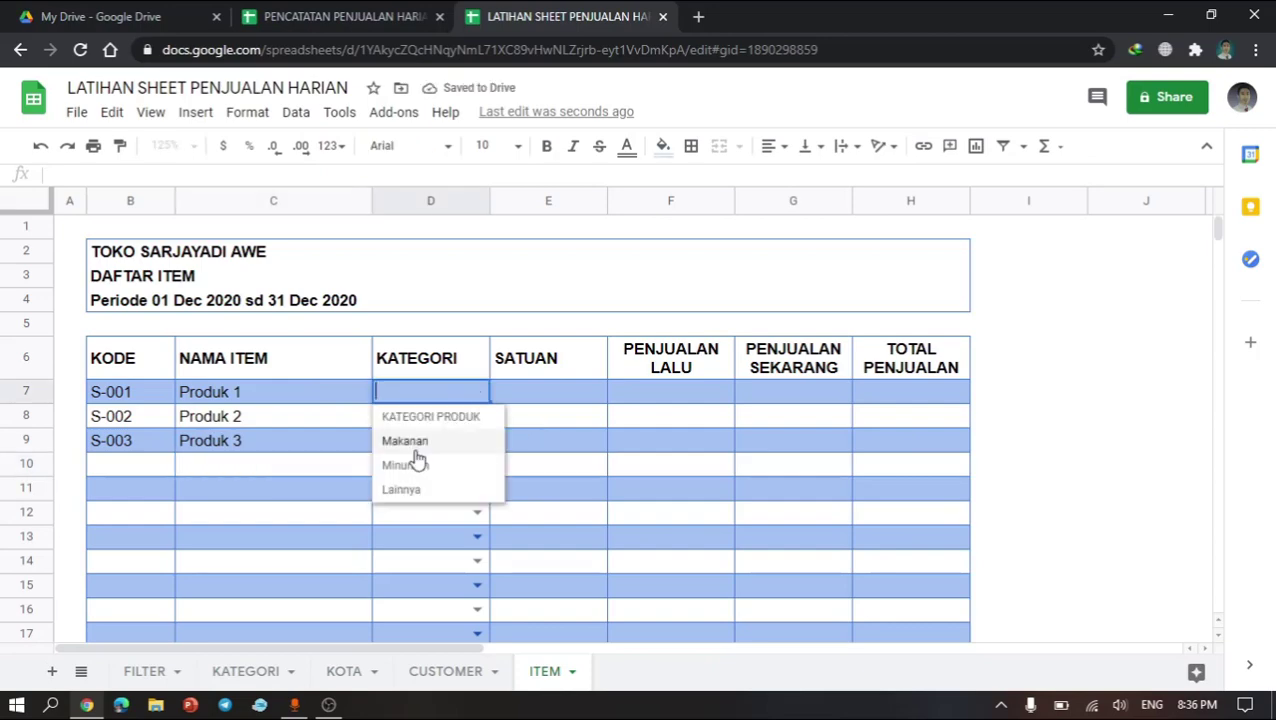
left_click(410, 445)
left_click(476, 418)
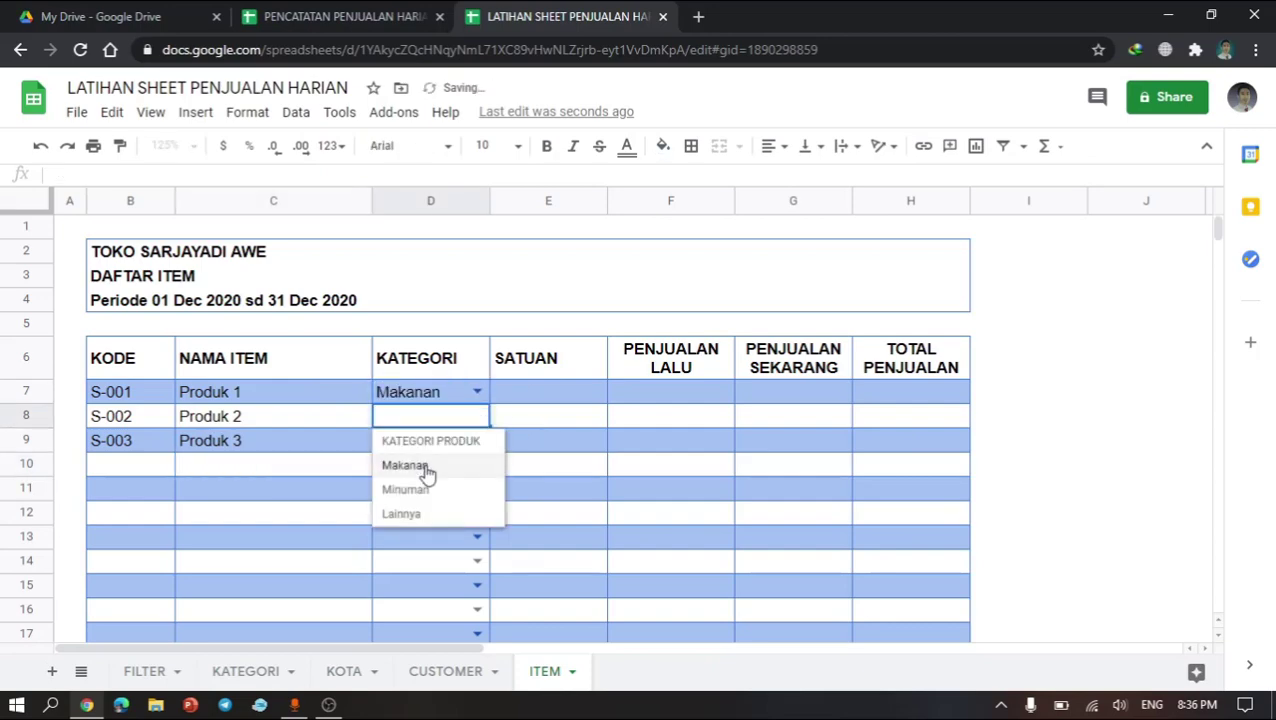
left_click(405, 489)
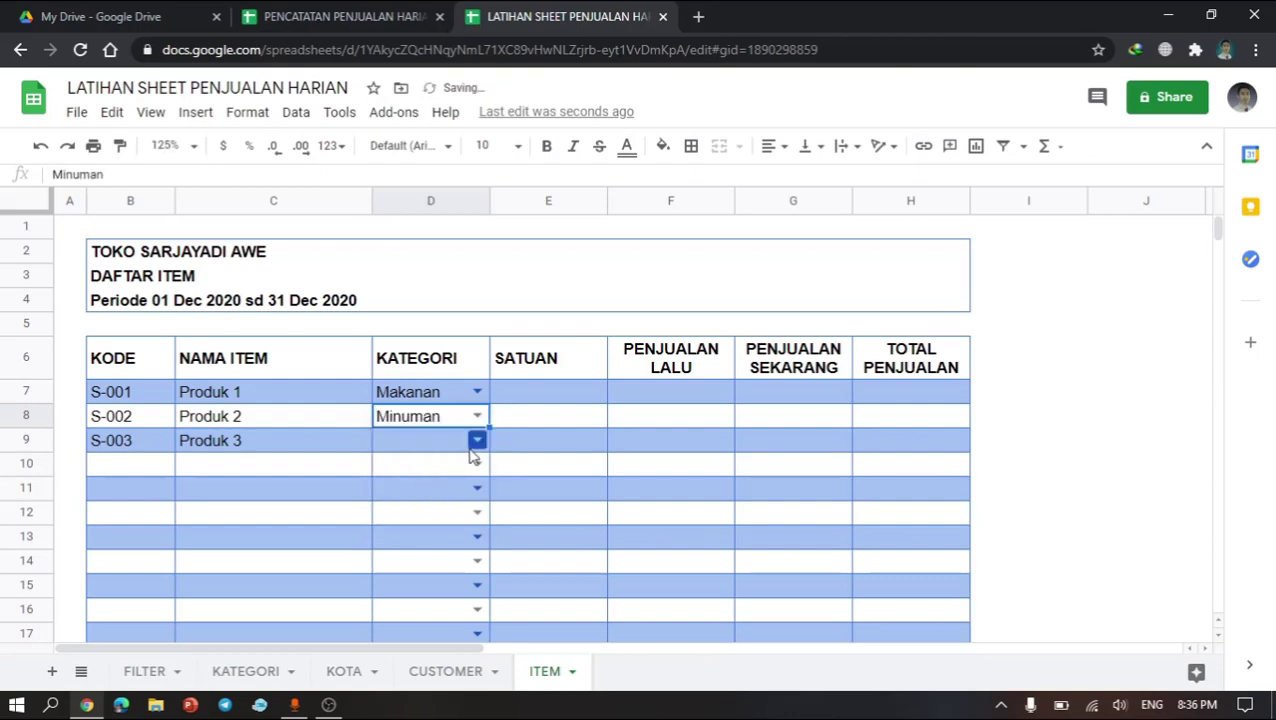
left_click(474, 447)
left_click(418, 498)
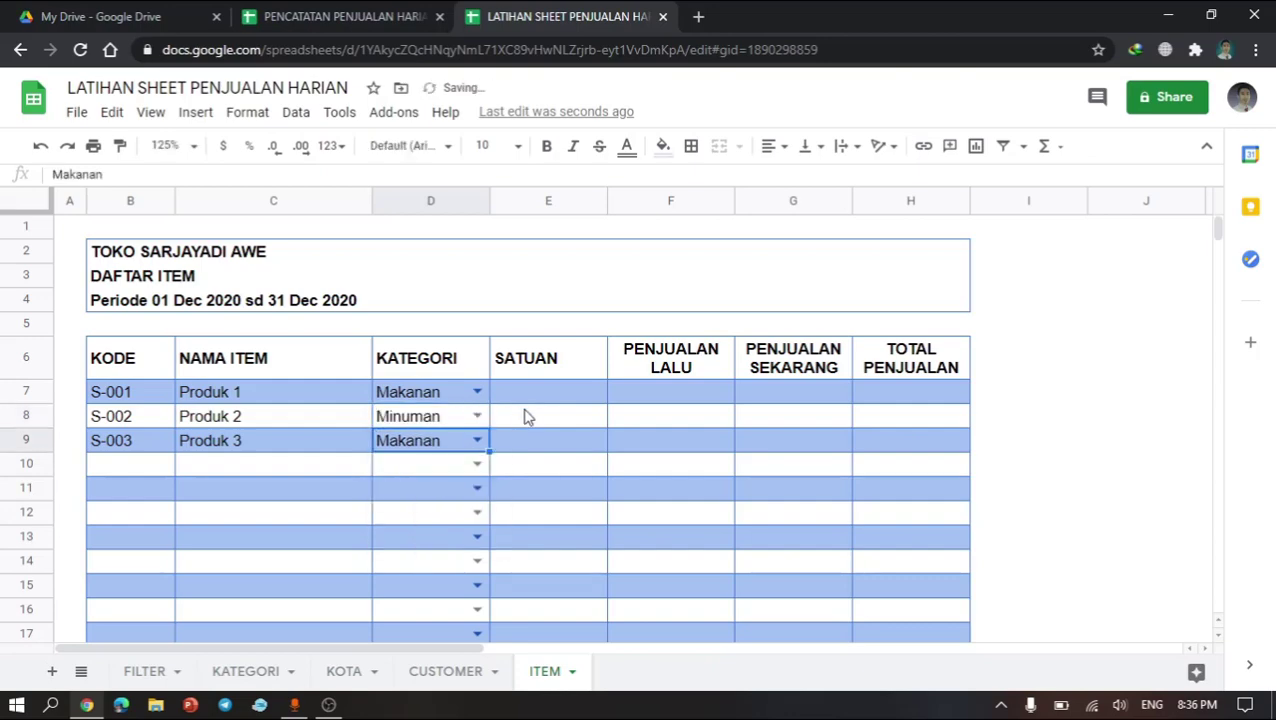
Step: Enter the unit PCS in E7 and copy it down to E8:E9
left_click(548, 392)
type("Pc")
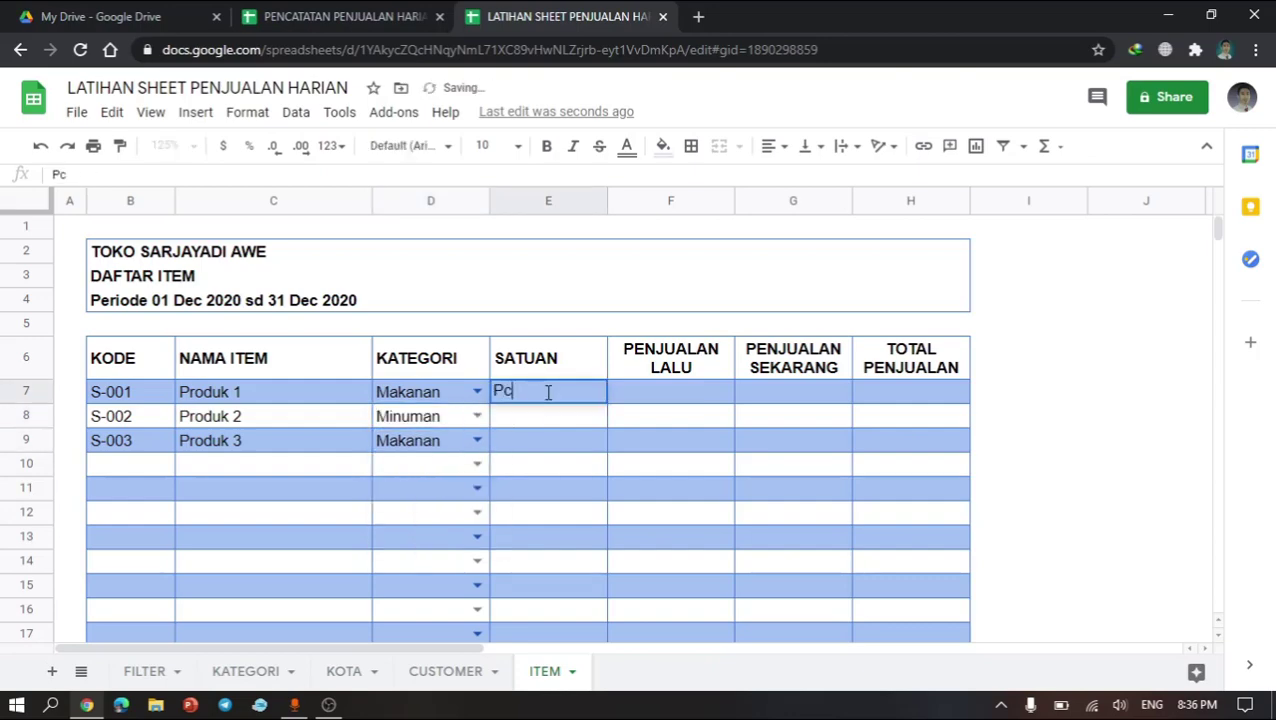
type("sS")
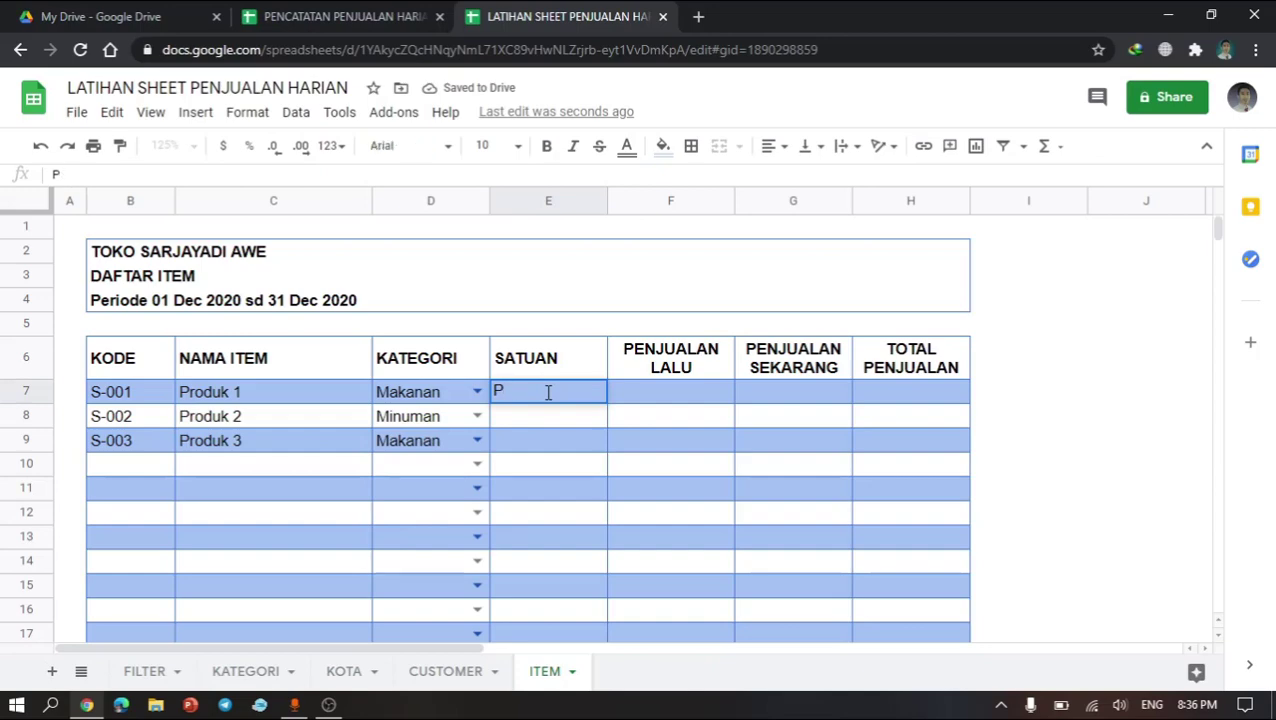
type("CS")
key("Return")
left_click(548, 392)
key("ctrl+c")
key("Down")
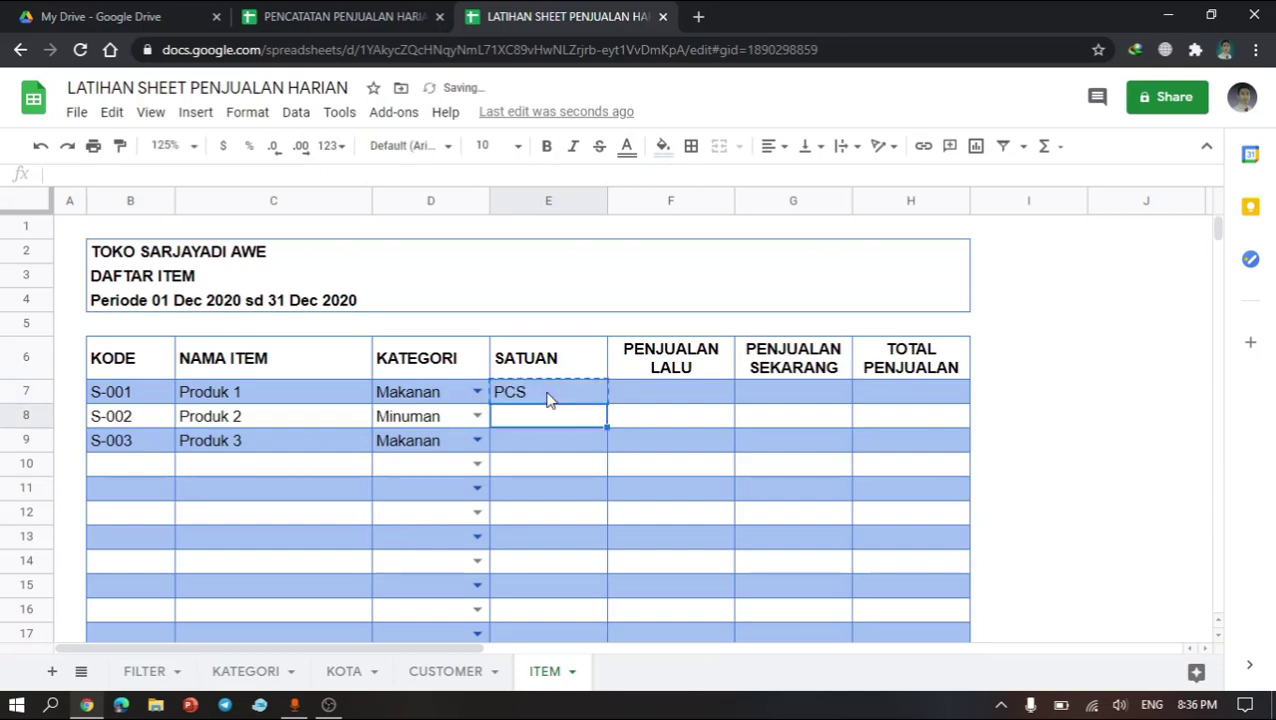
key("shift+Down")
key("ctrl+v")
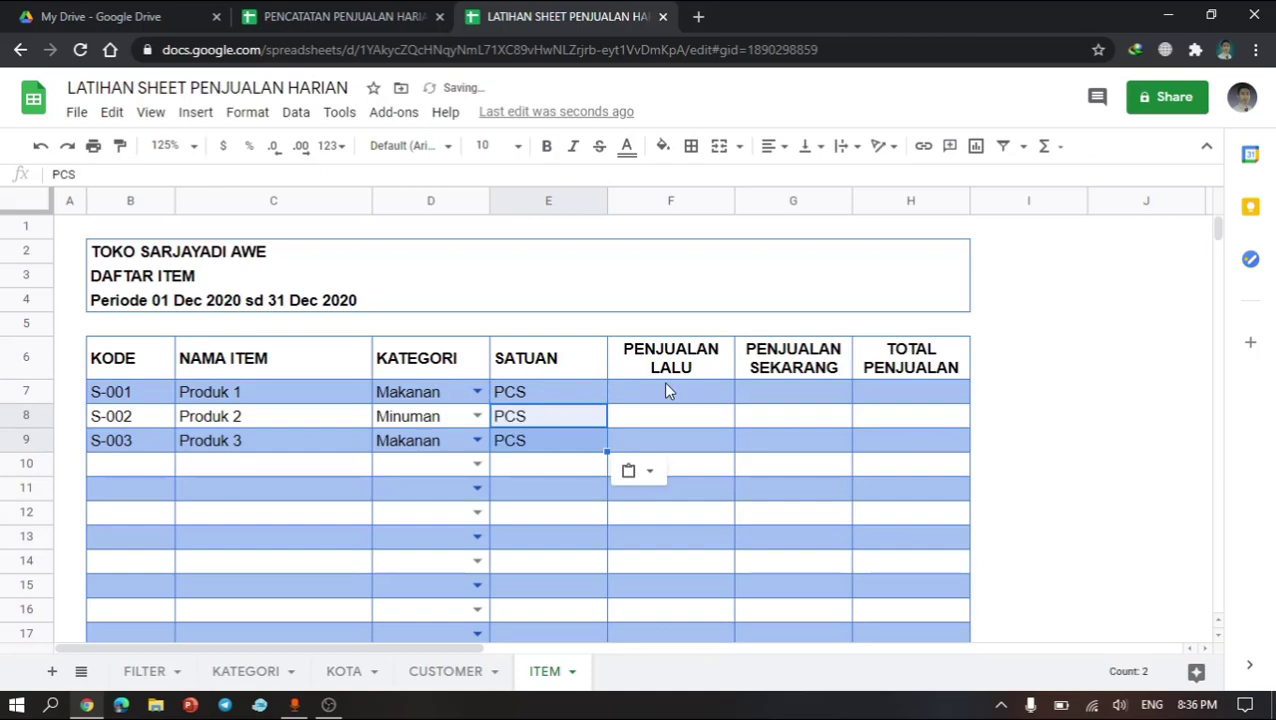
left_click(712, 393)
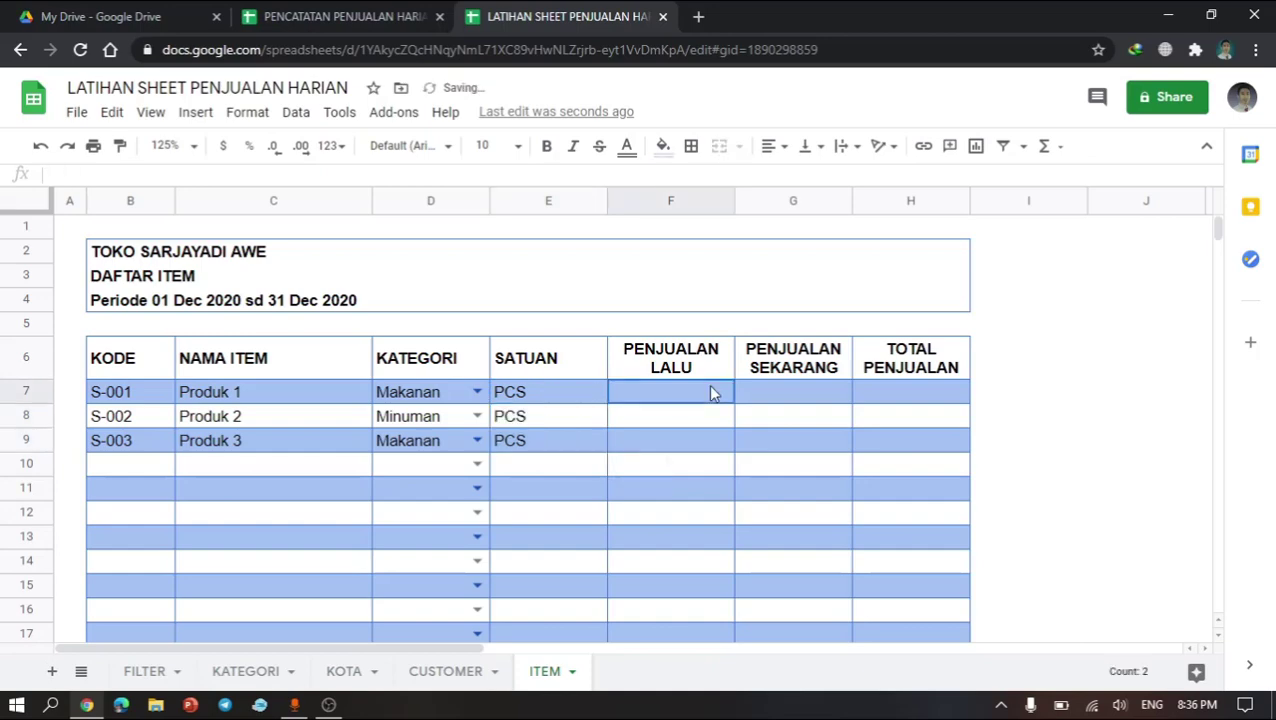
left_click(142, 305)
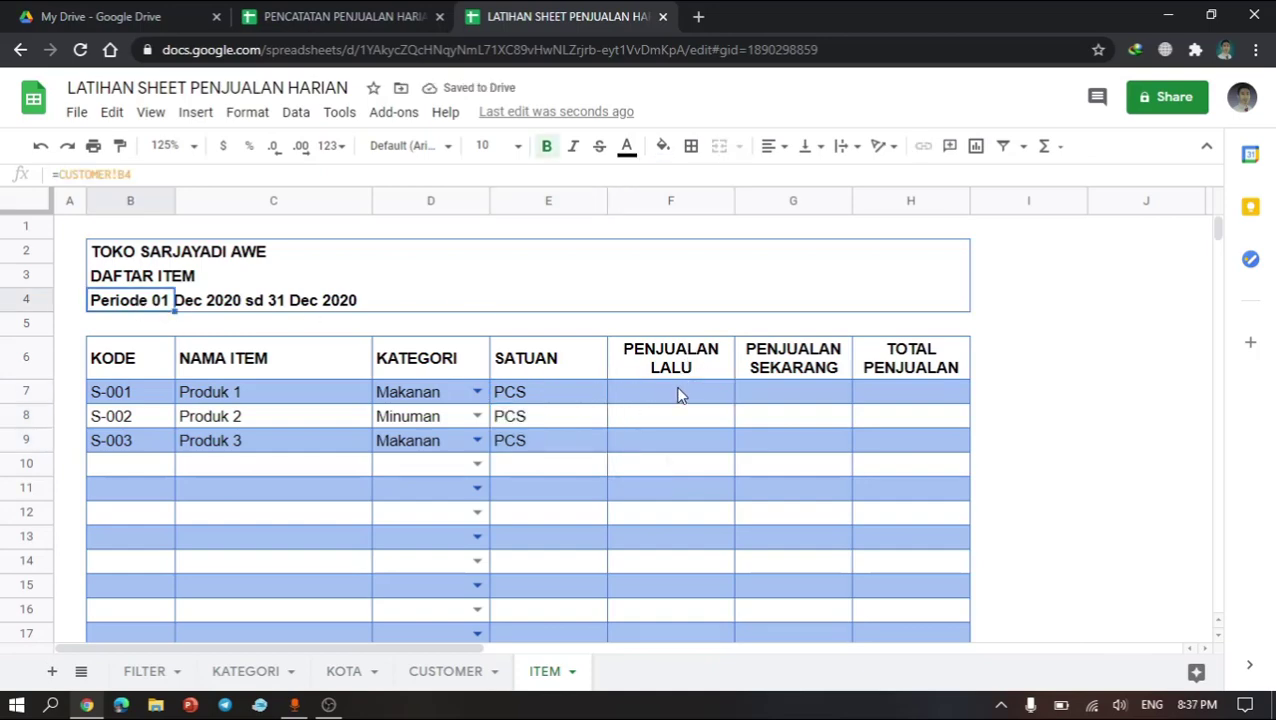
left_click(678, 394)
left_click(835, 397)
left_click(917, 396)
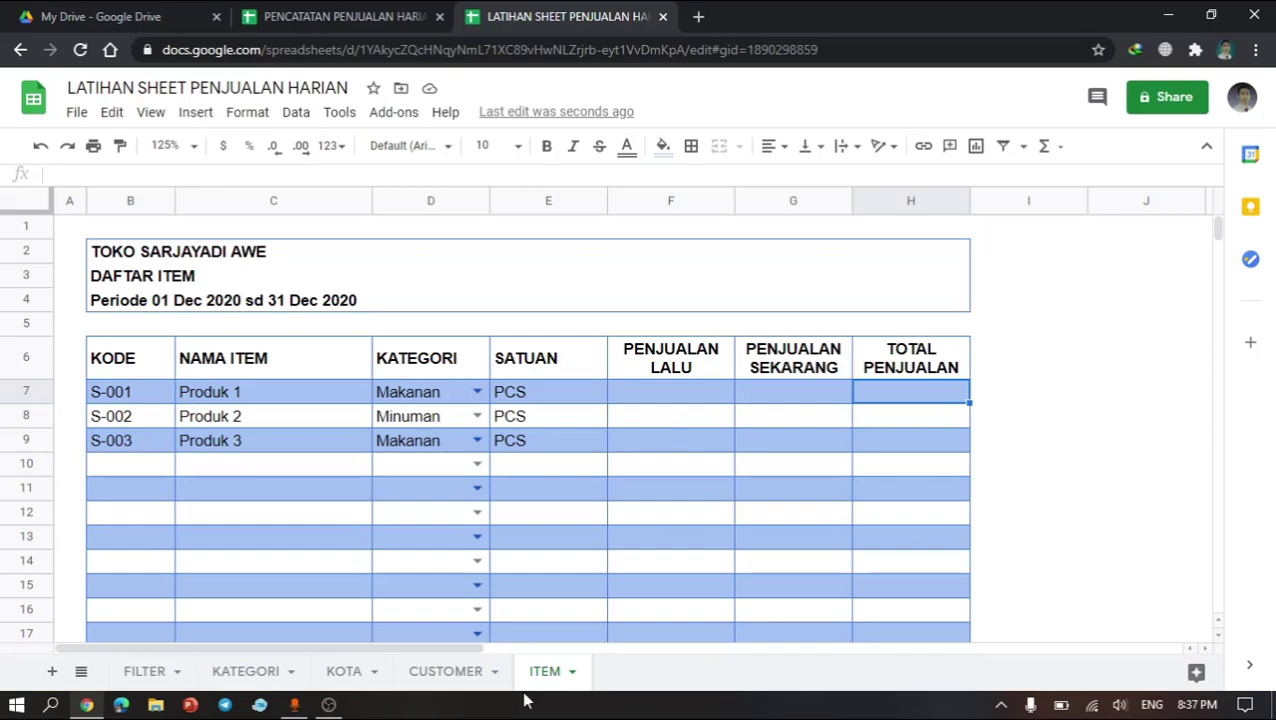
Step: Examine the TRANSAKSI sheet of the PENCATATAN PENJUALAN HARIAN reference spreadsheet, then return to the practice spreadsheet
left_click(250, 12)
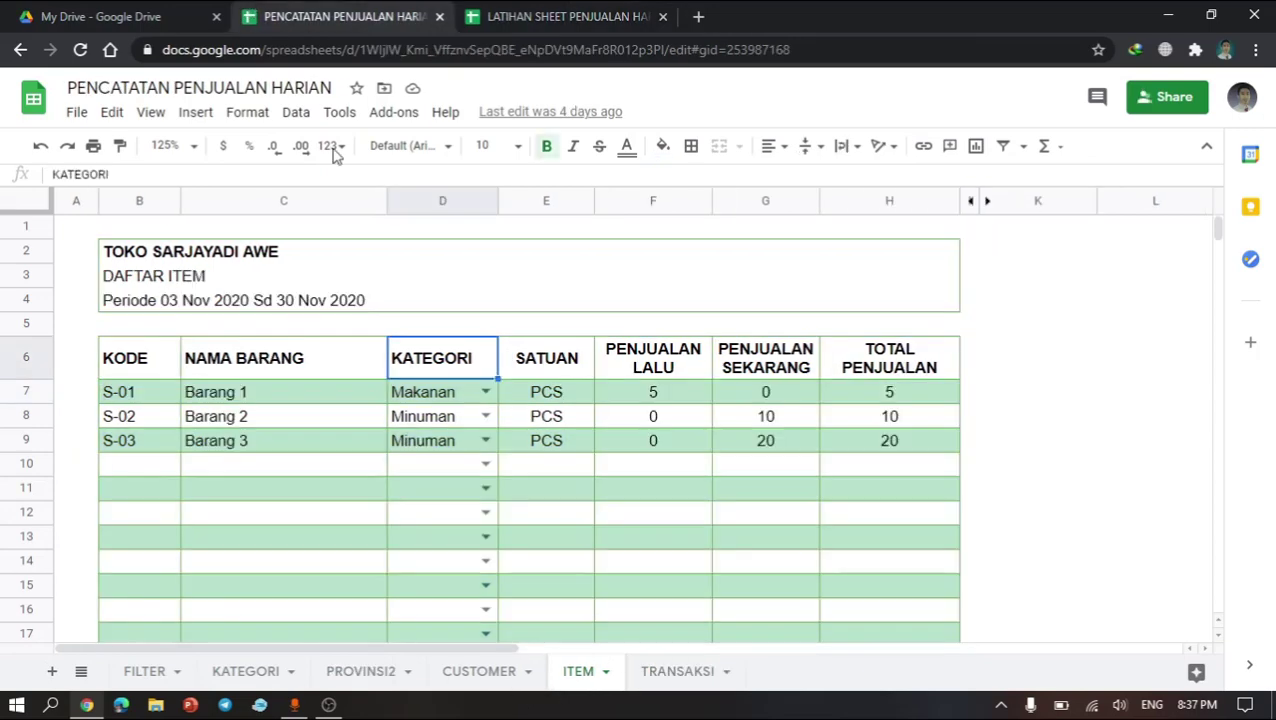
left_click(662, 673)
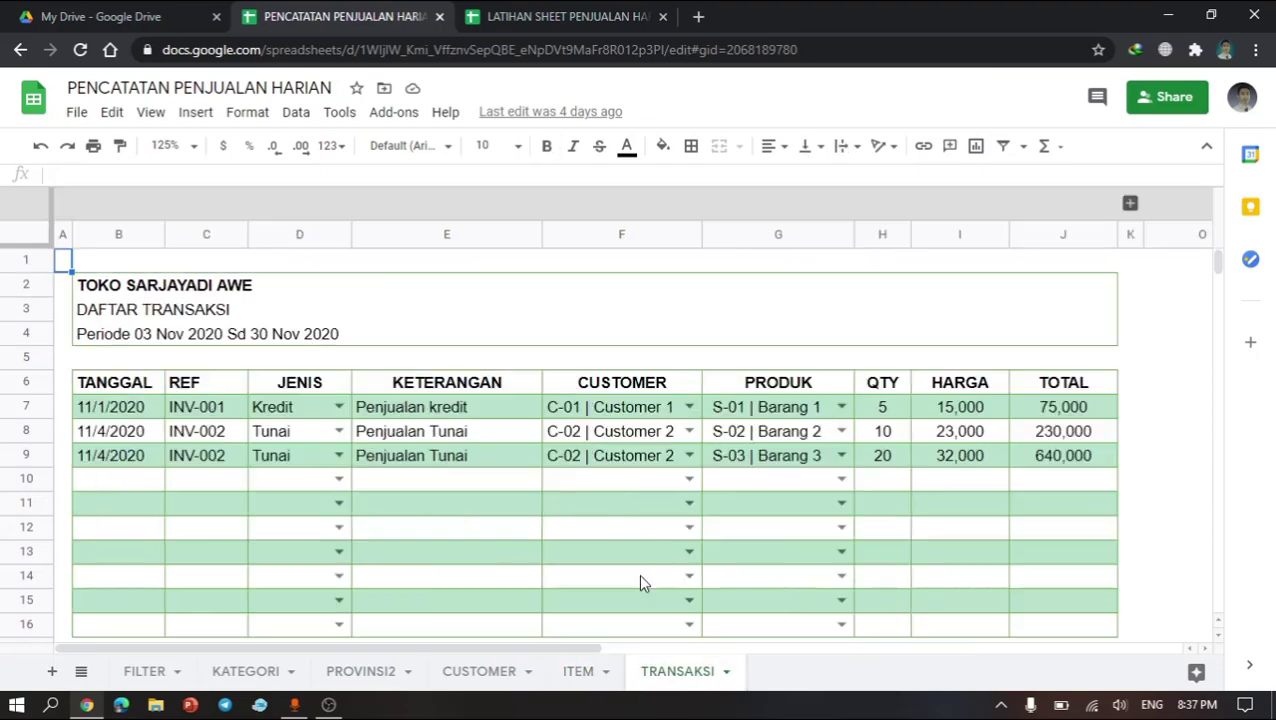
left_click(690, 460)
left_click(785, 455)
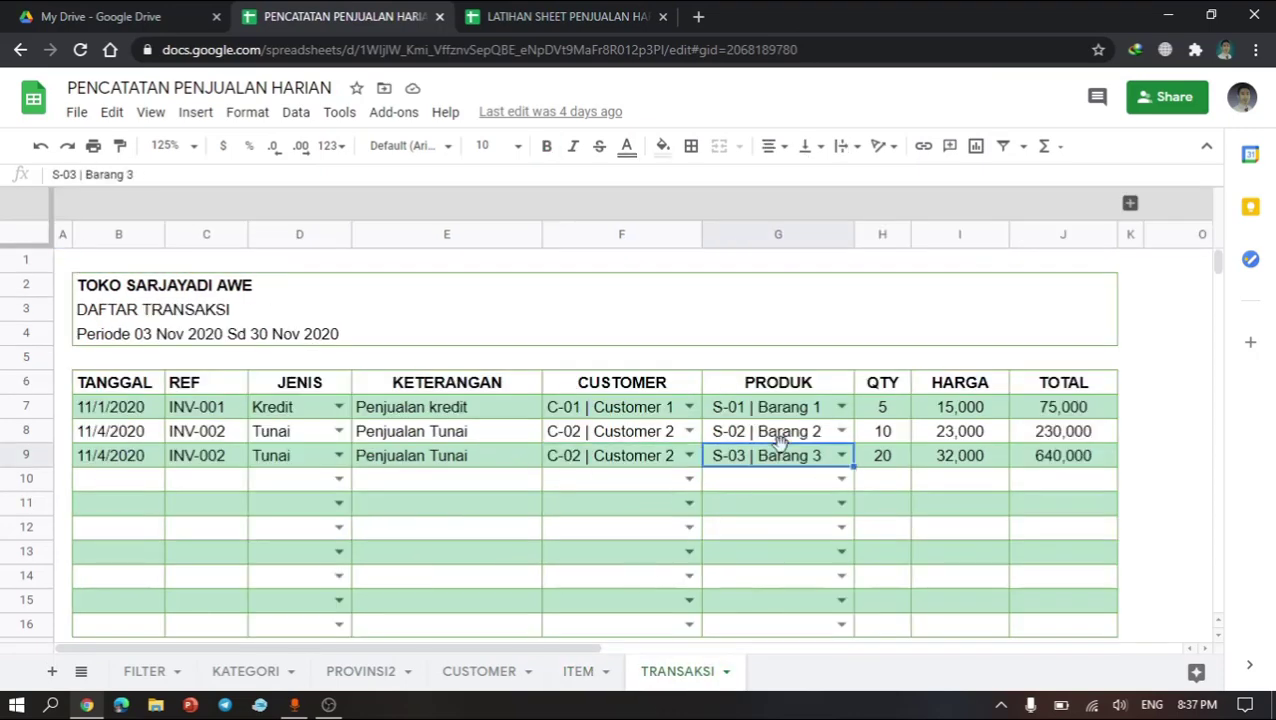
left_click(476, 437)
left_click(305, 437)
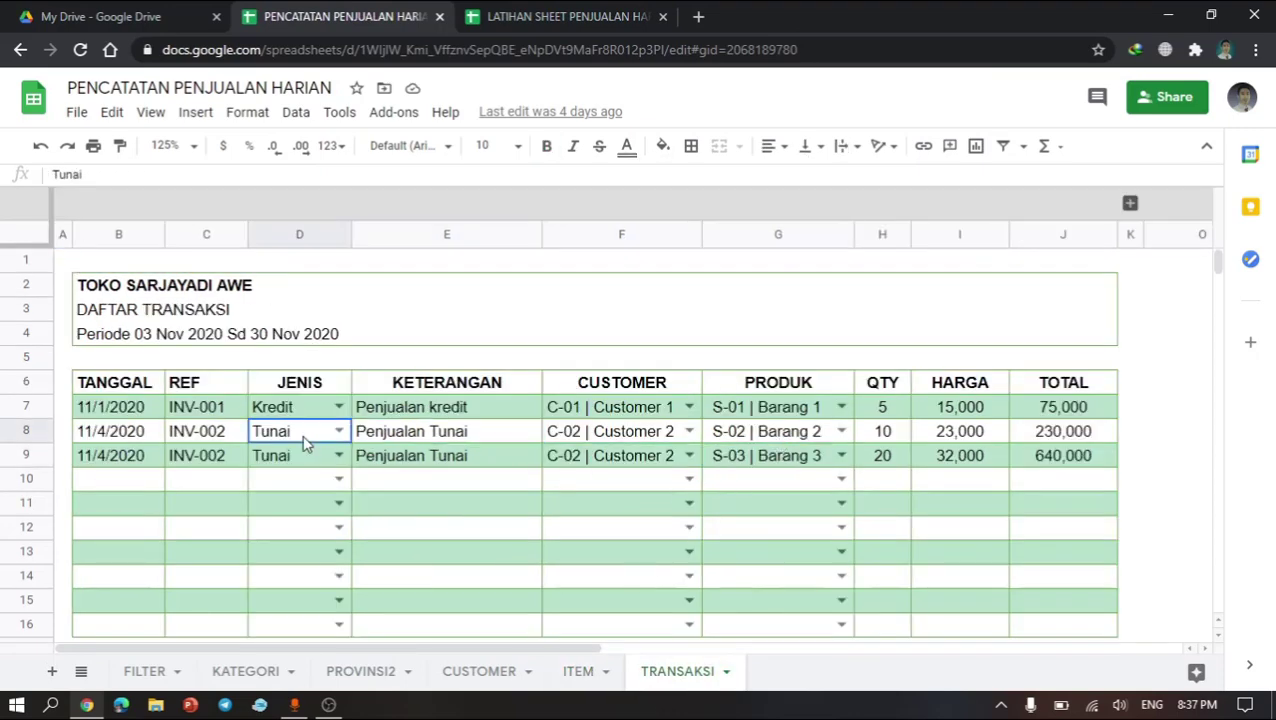
key("ctrl+Tab")
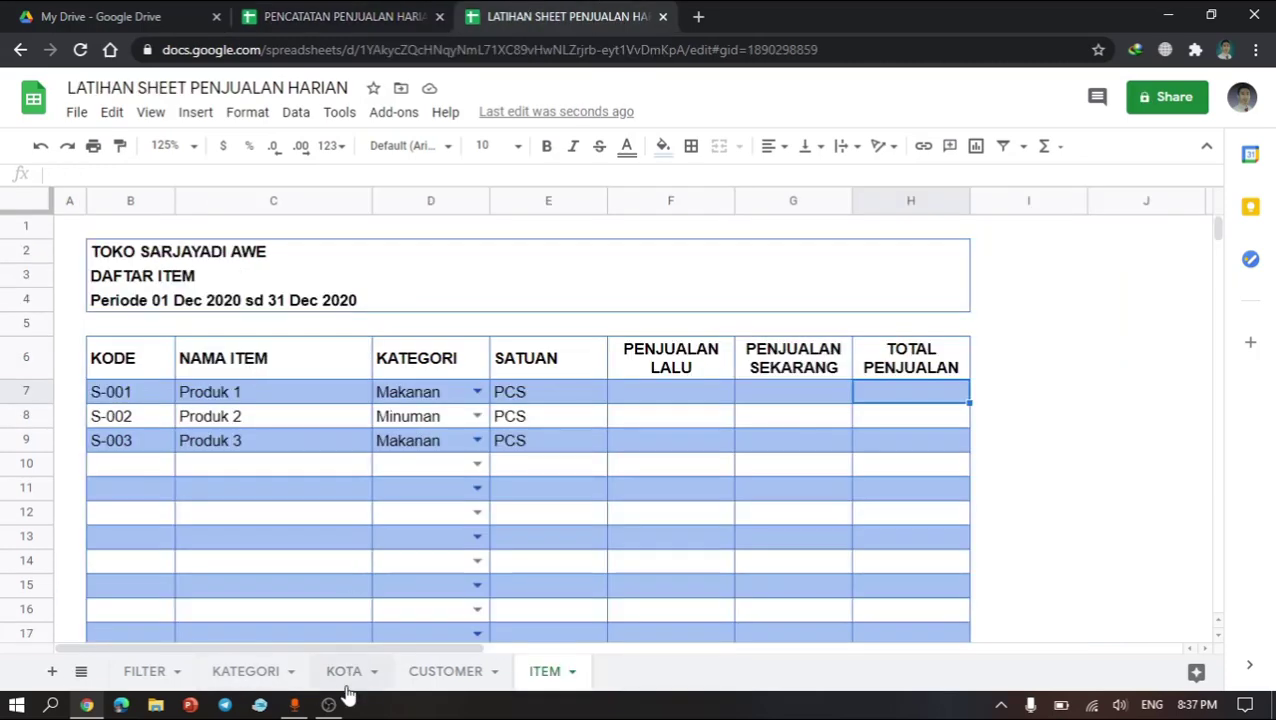
Step: Add a new sheet and rename it TRANSAKSI
left_click(55, 672)
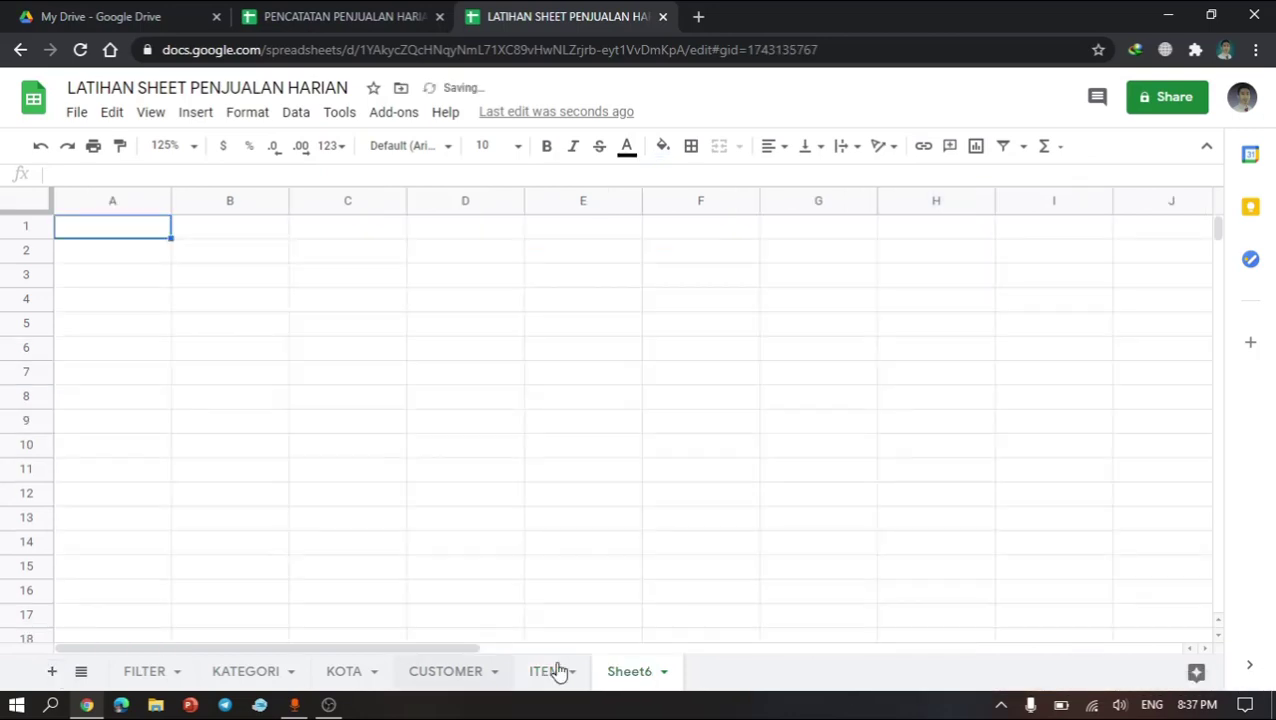
right_click(621, 682)
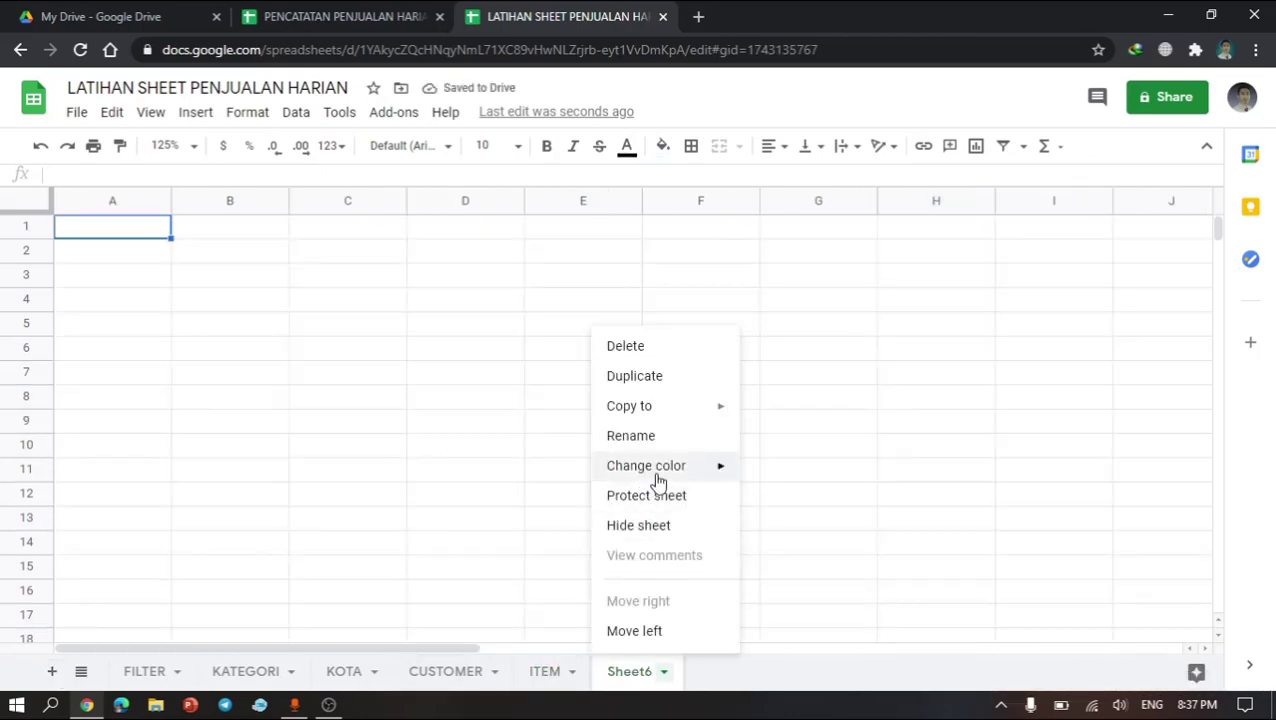
left_click(640, 440)
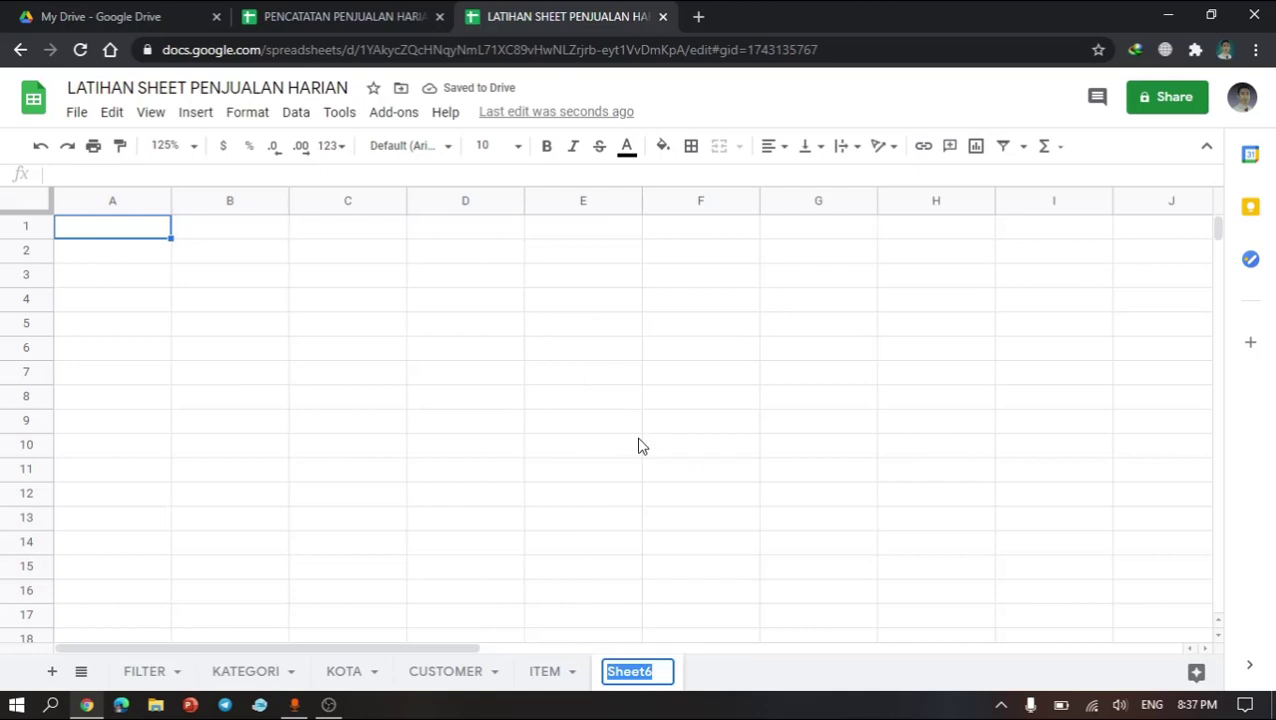
type("tran")
key("BackSpace")
key("BackSpace")
key("BackSpace")
key("BackSpace")
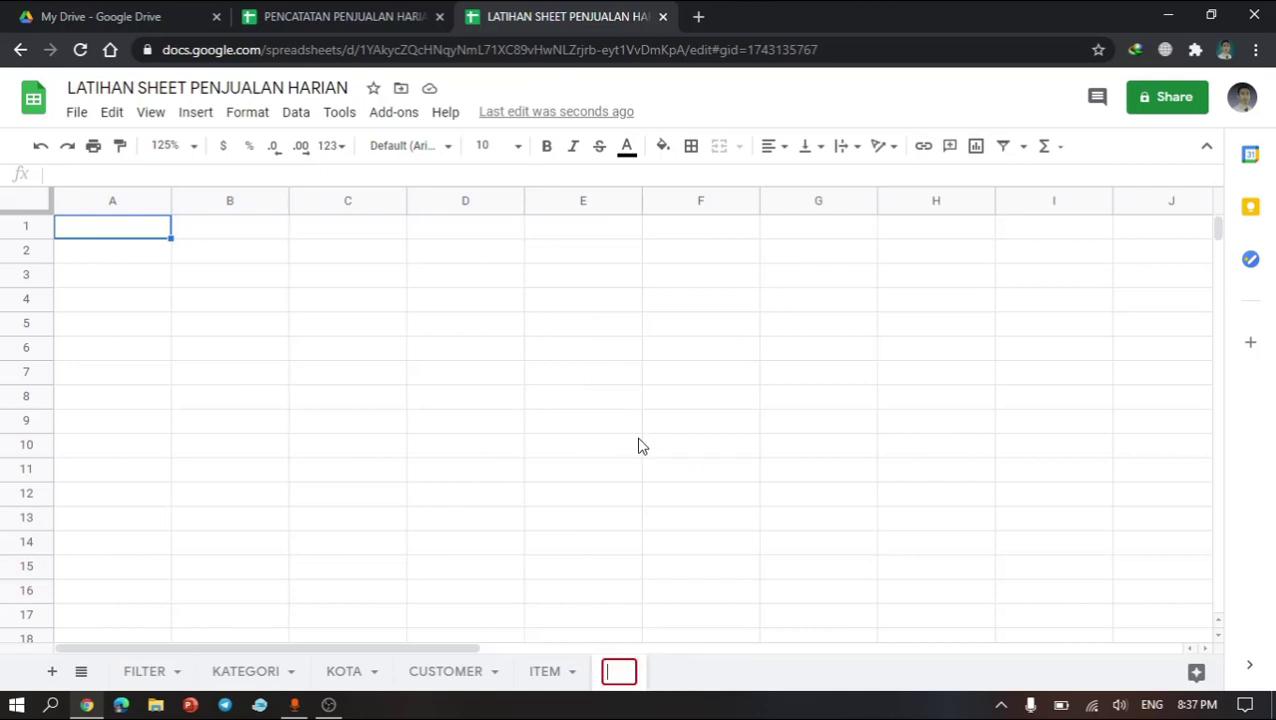
type("TRANSAKSI")
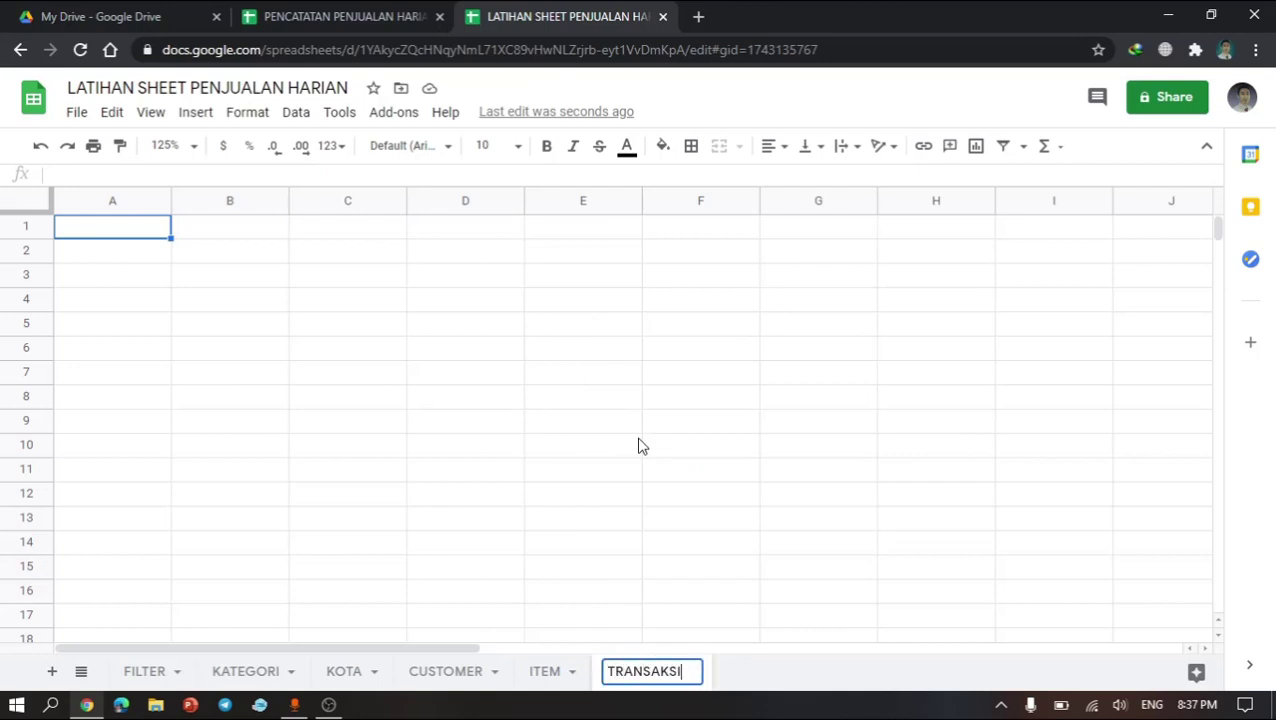
key("Return")
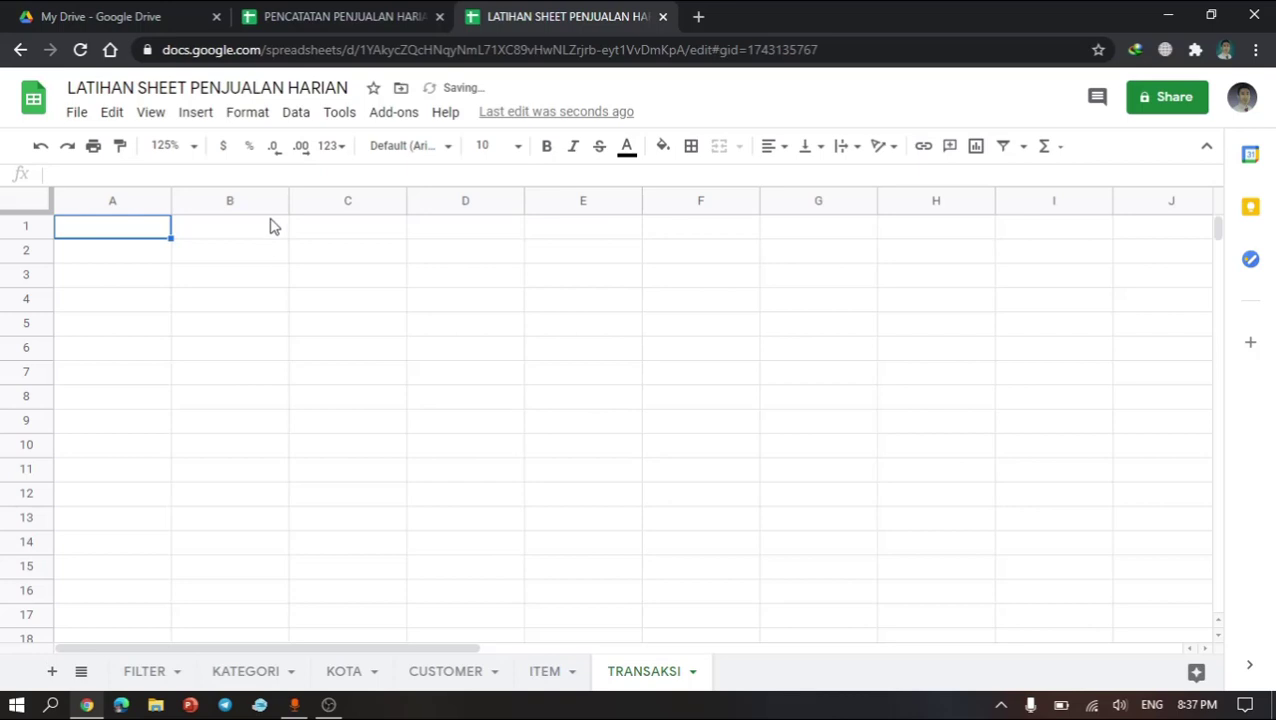
Step: Narrow column A and link B2 to the ITEM sheet's store title with the formula =ITEM!B2
left_click(200, 260)
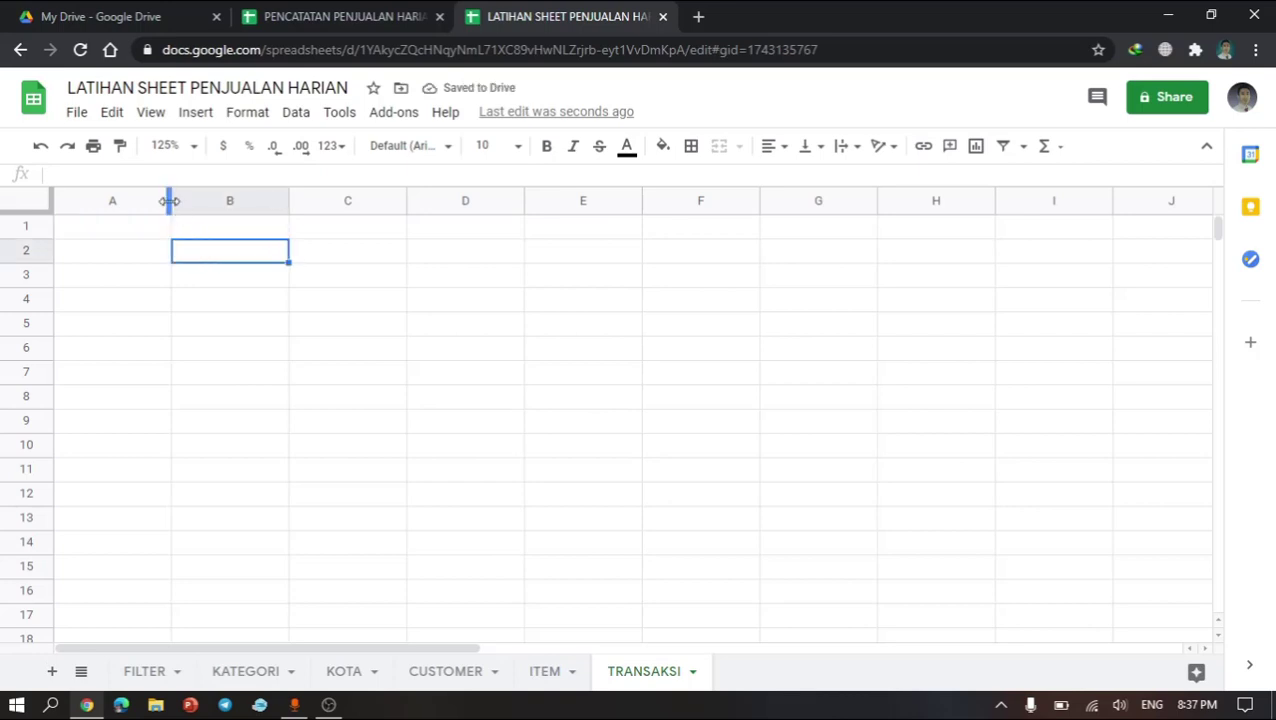
left_click_drag(170, 201, 90, 201)
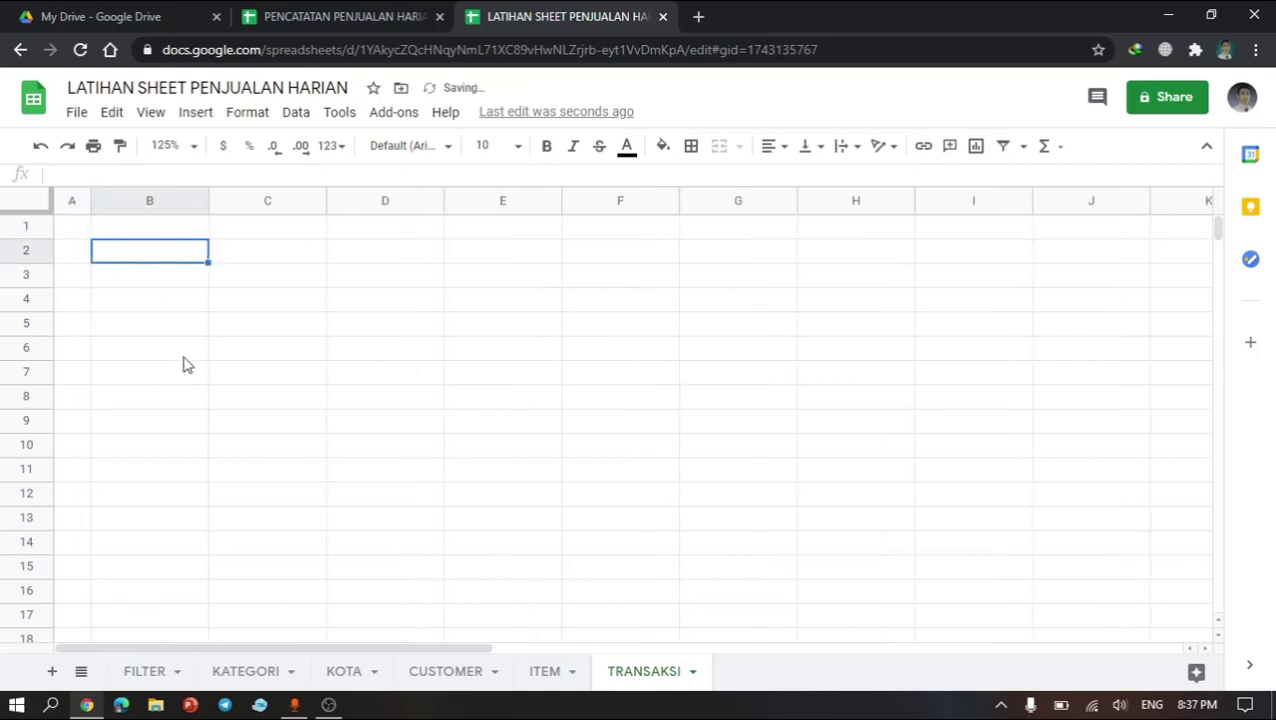
type("=")
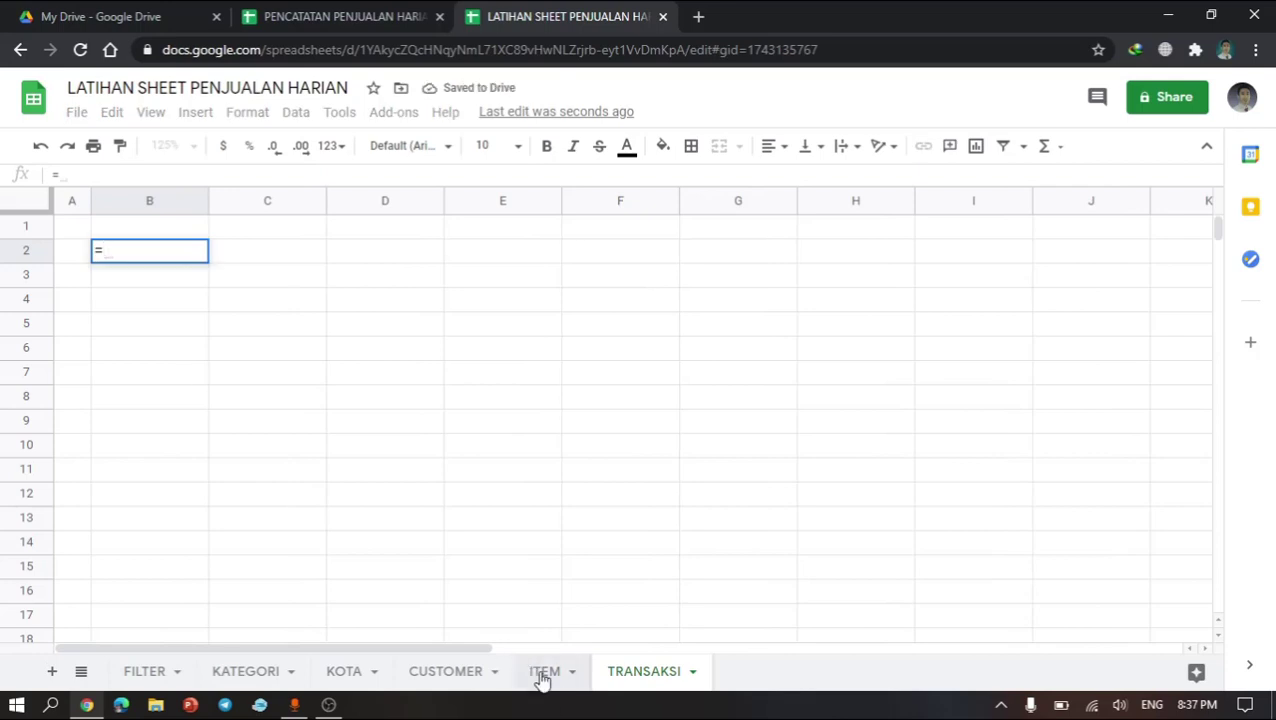
left_click(544, 671)
left_click(273, 273)
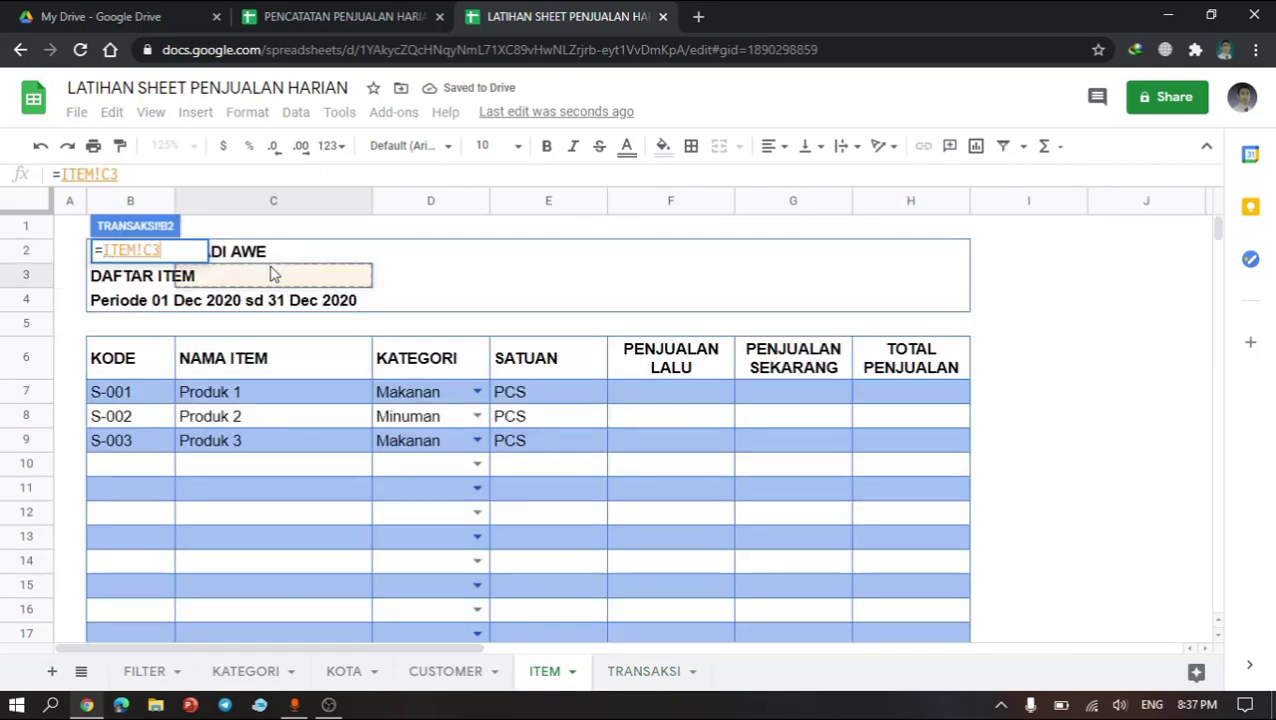
key("Up")
key("Left")
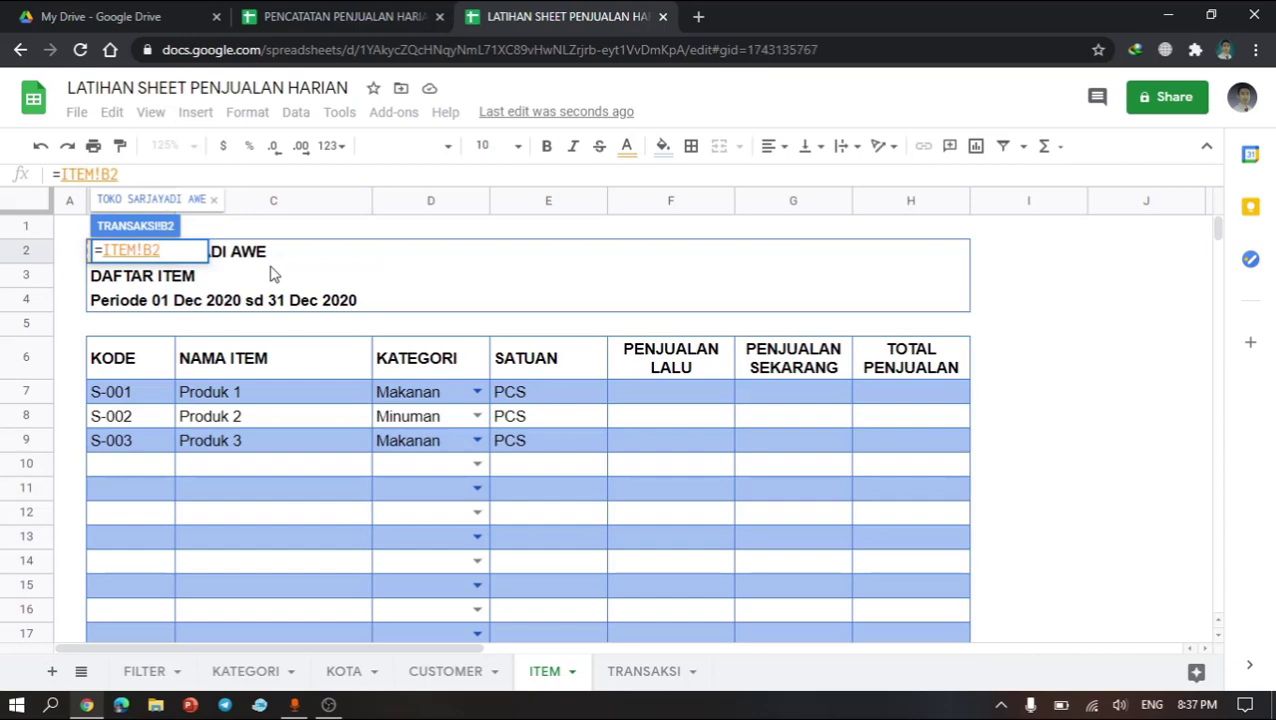
key("Return")
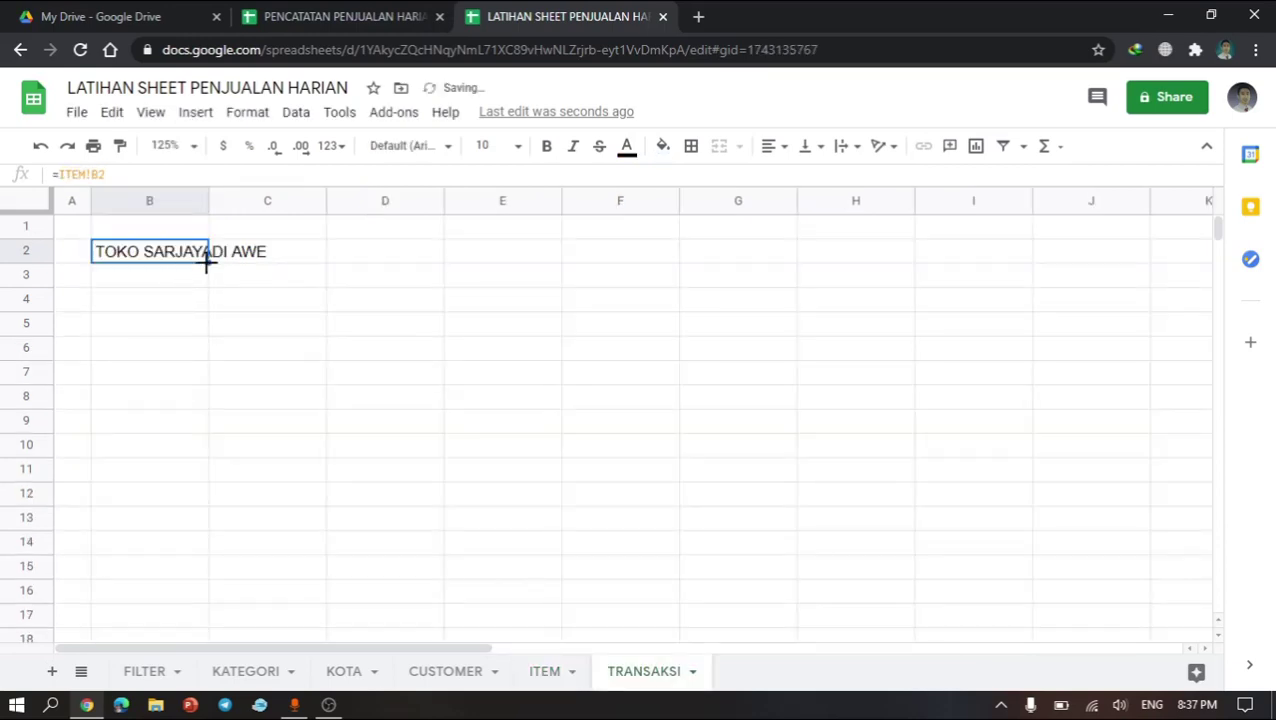
Step: Fill the linked title formula down to B4 and change B3 to DAFTAR TRANSAKSI
left_click_drag(207, 261, 208, 311)
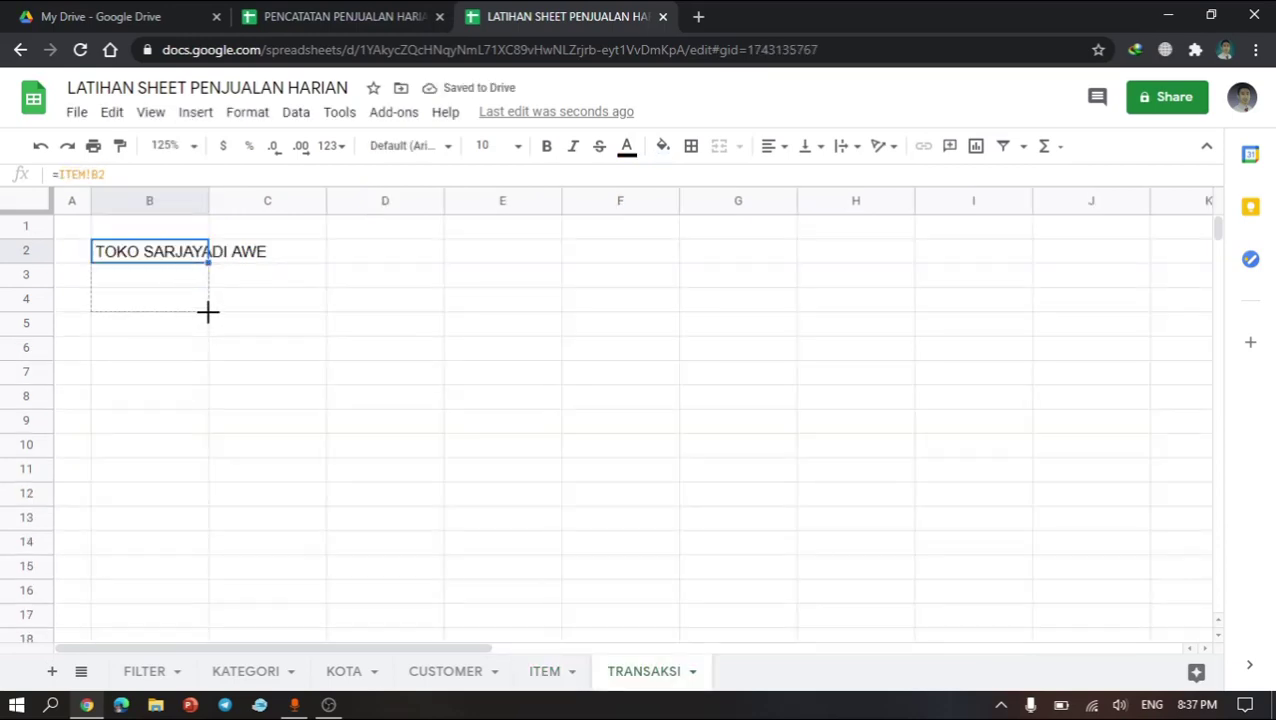
left_click(150, 287)
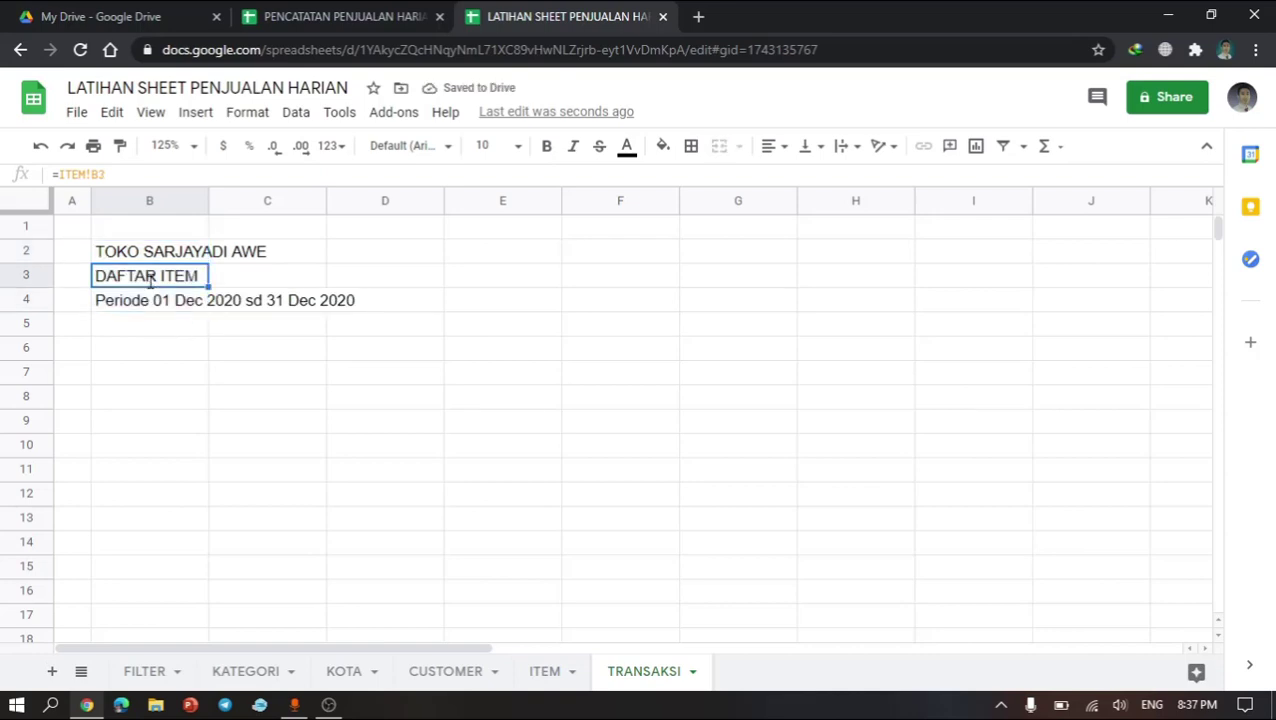
type("DAFTAR TRANSAK")
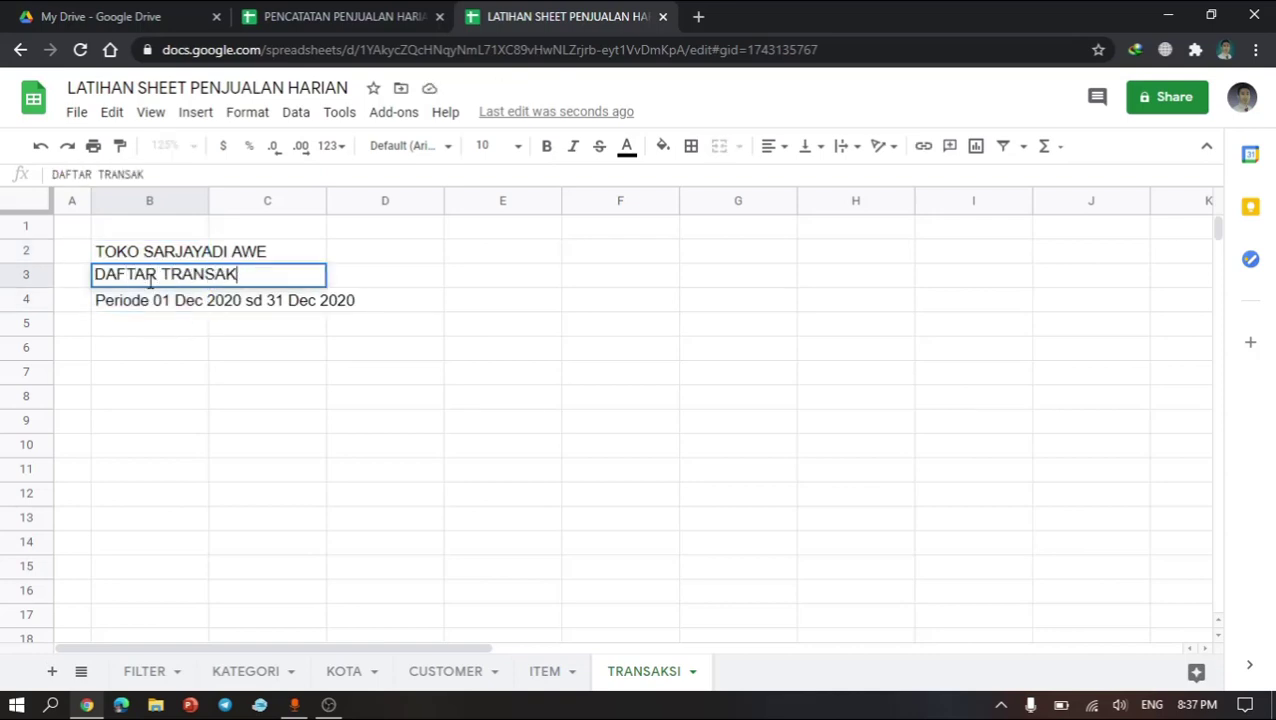
type("SI")
key("Return")
Step: Copy the KODE and NAMA ITEM table columns from the ITEM sheet and paste them at B6 of TRANSAKSI
left_click(140, 378)
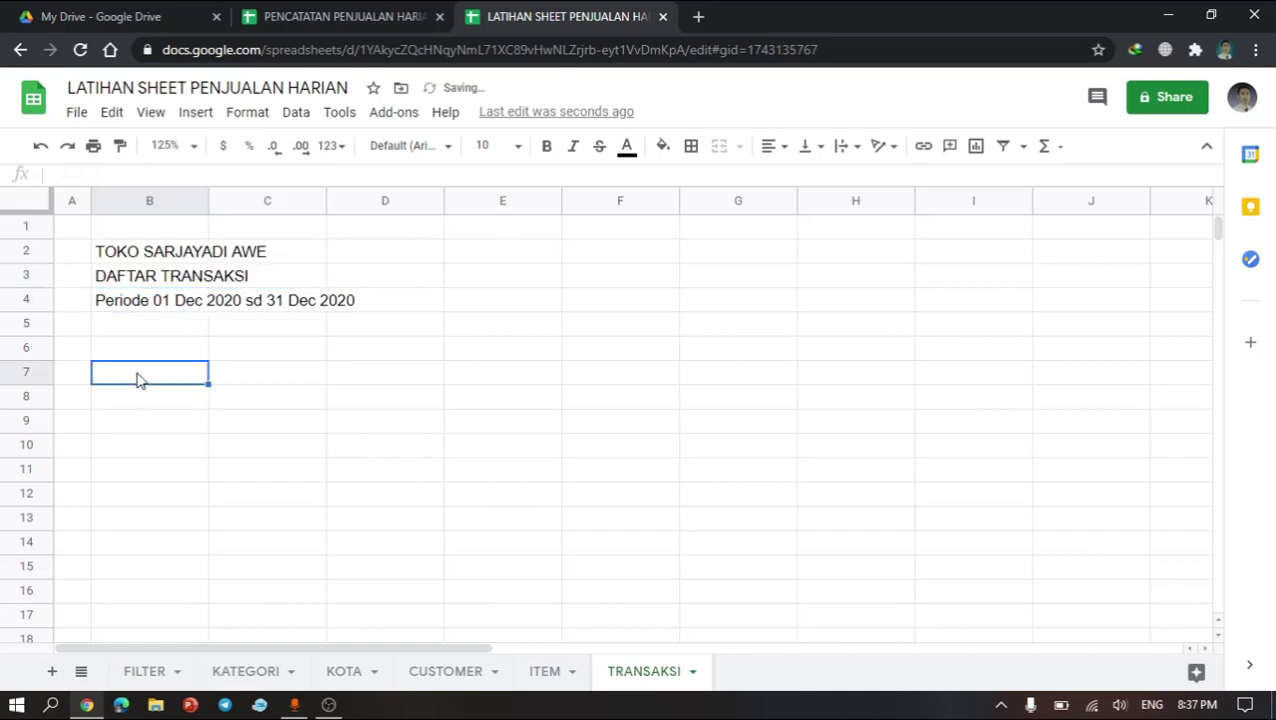
left_click(152, 354)
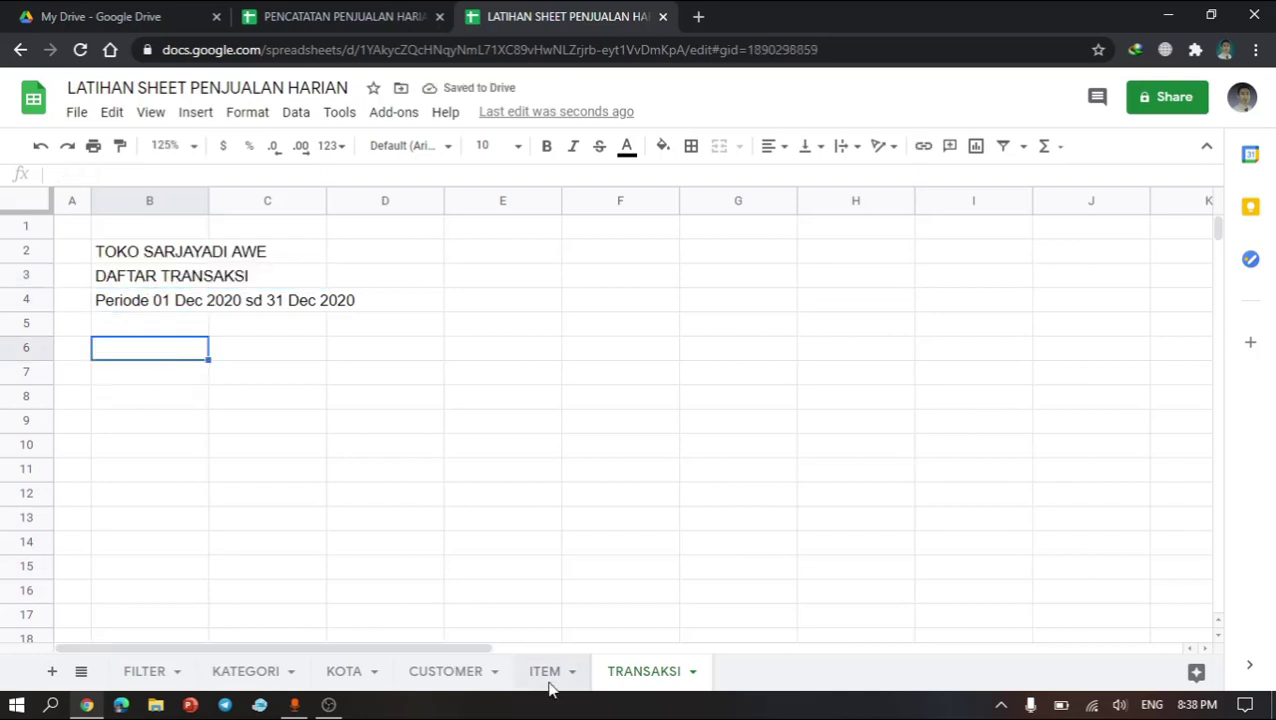
left_click(545, 671)
left_click_drag(125, 358, 279, 615)
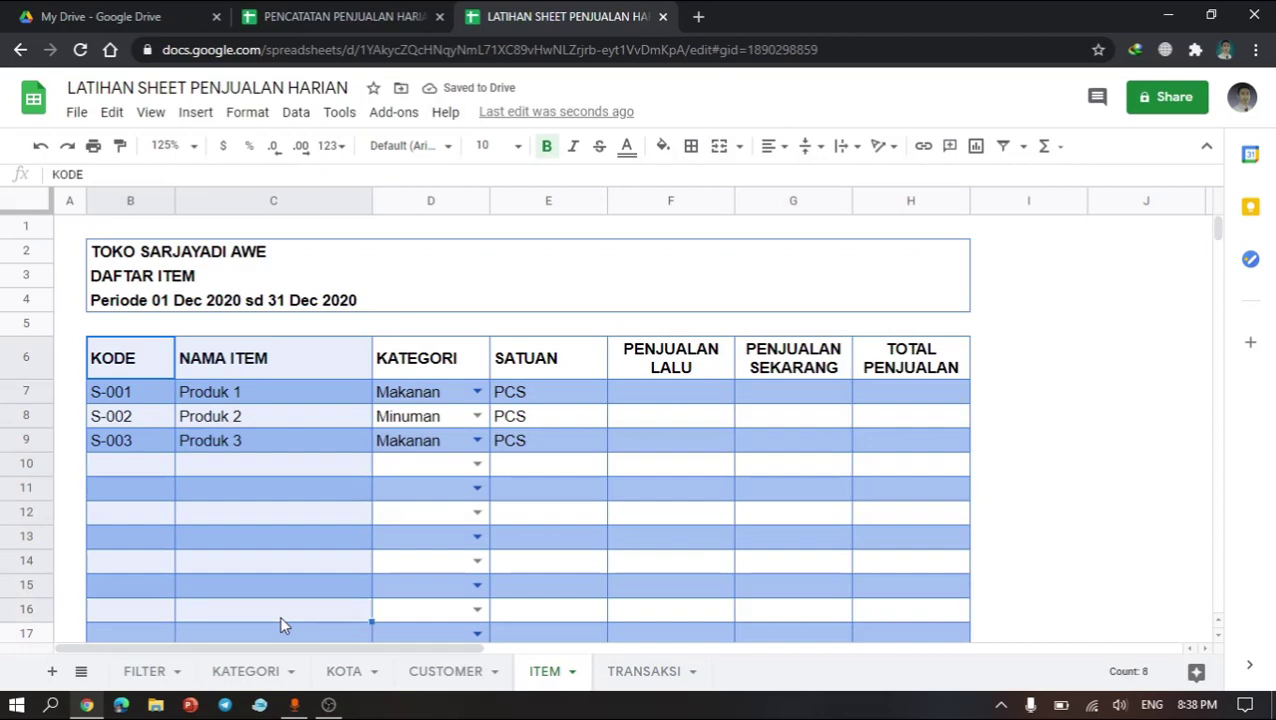
scroll(279, 625, "down", 1)
key("ctrl+c")
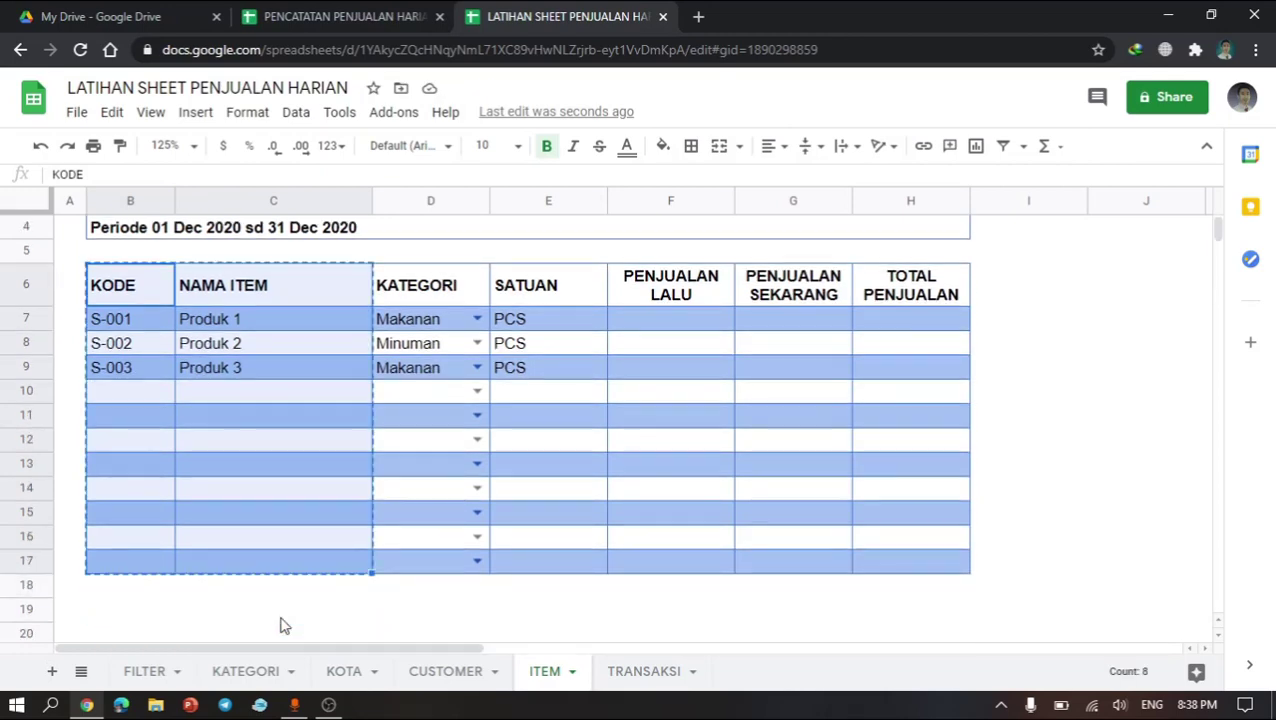
scroll(279, 624, "up", 1)
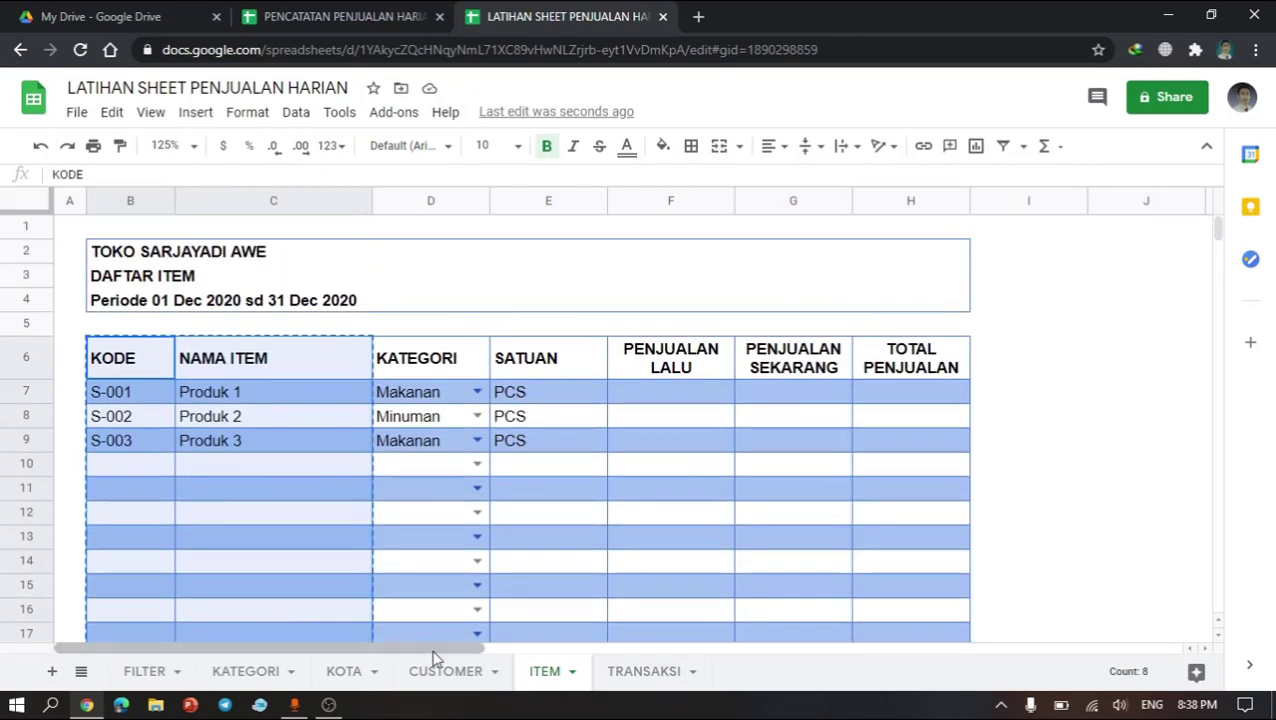
left_click(652, 683)
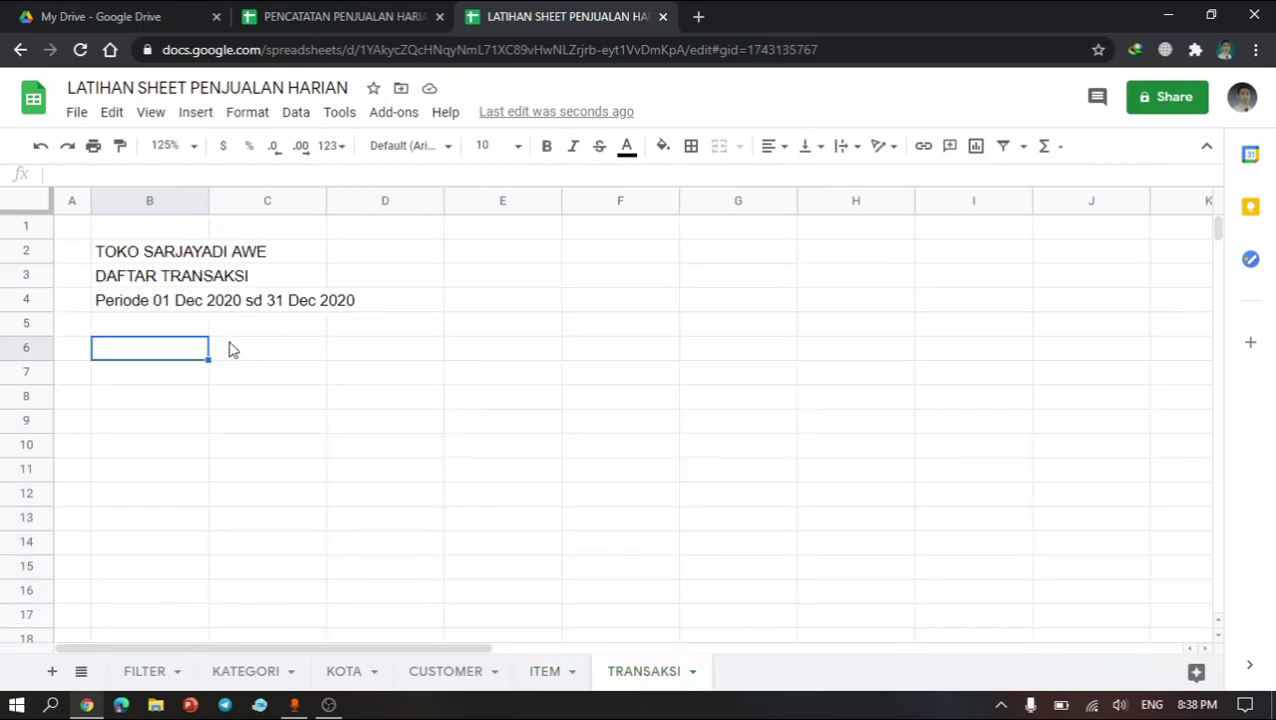
key("ctrl+v")
Step: Clear the sample codes and item names from B7:C9
left_click(338, 470)
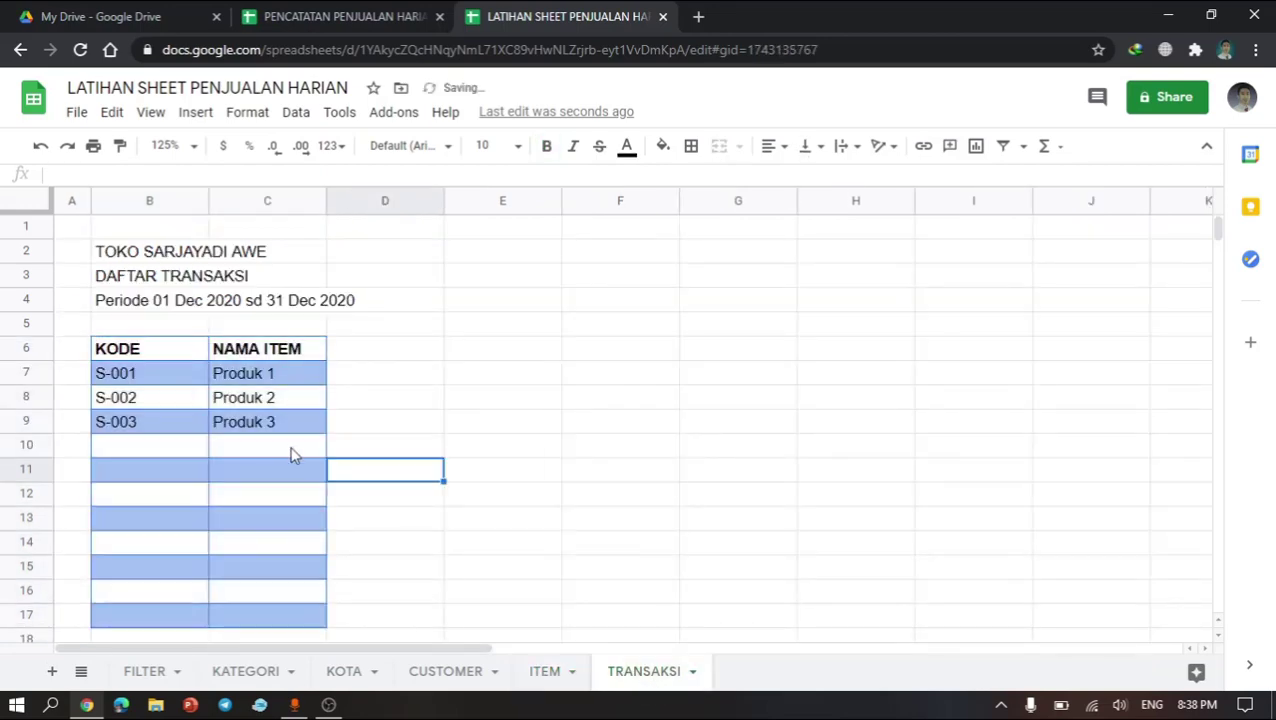
left_click(290, 450)
scroll(292, 455, "down", 1)
scroll(292, 455, "up", 1)
scroll(292, 455, "down", 1)
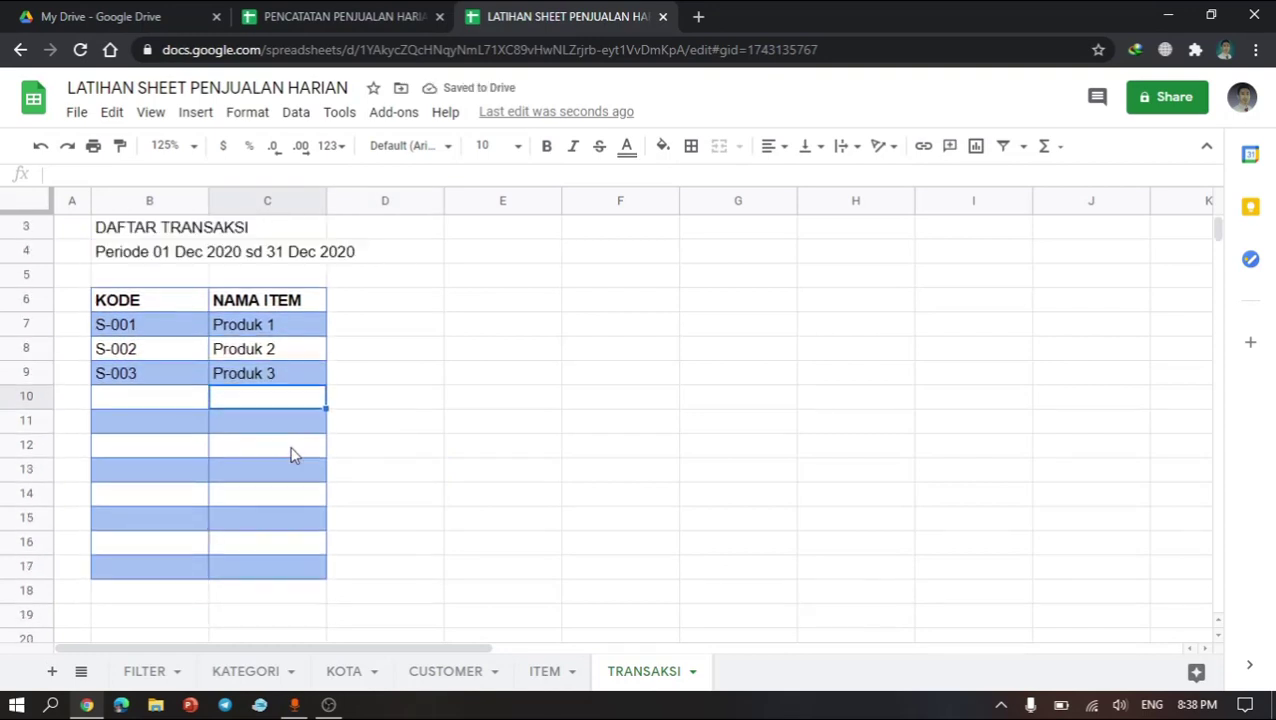
left_click_drag(142, 316, 267, 380)
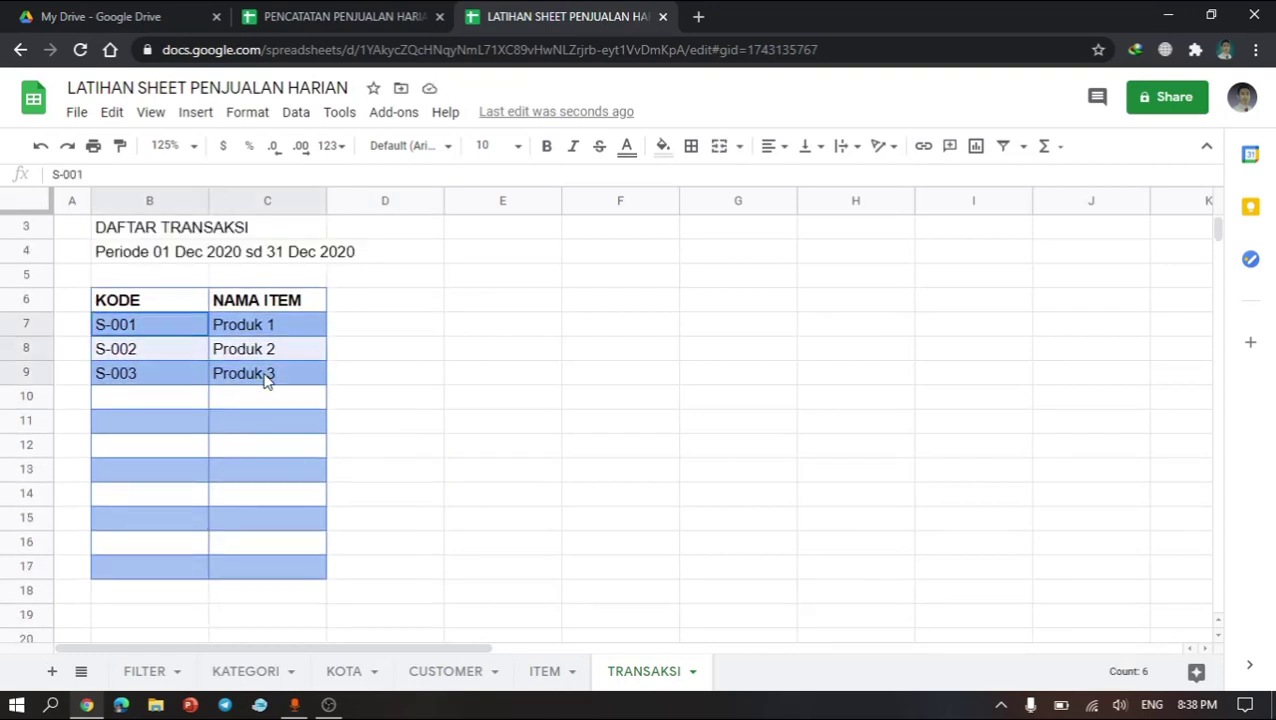
key("Delete")
left_click(370, 424)
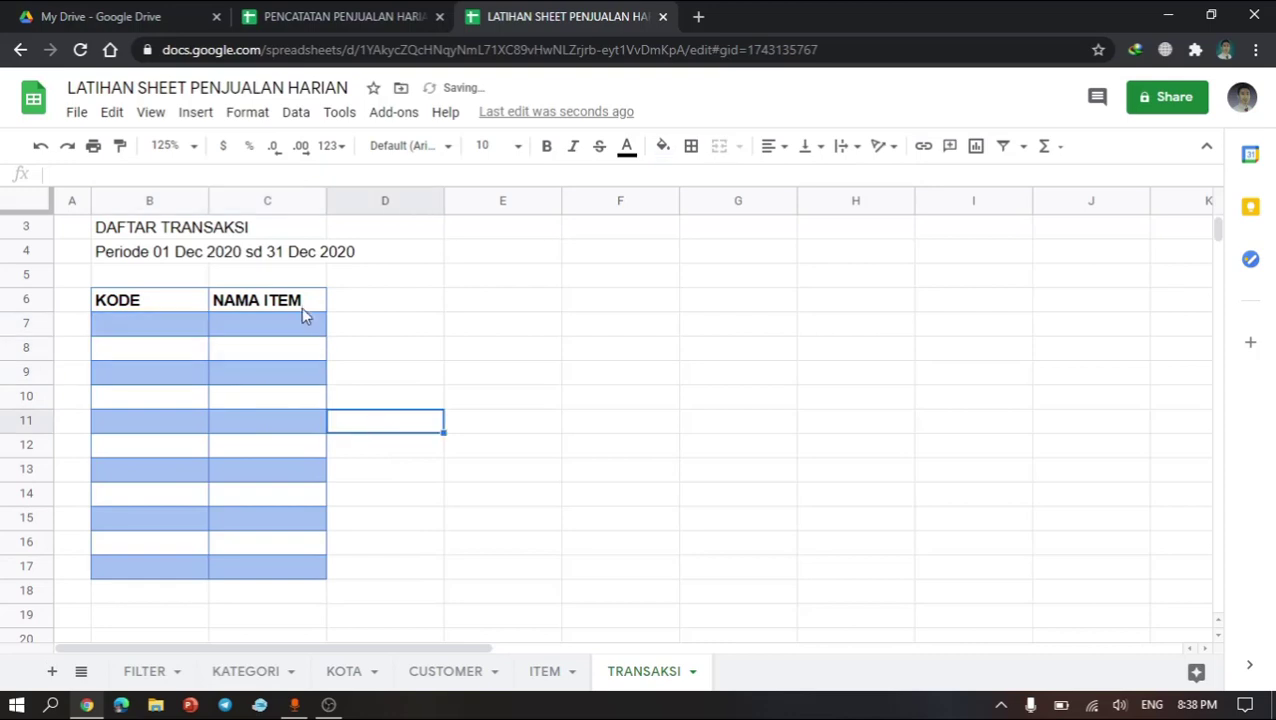
Step: Examine the column headers and first transaction row of the reference TRANSAKSI sheet, then return to the practice spreadsheet
left_click(413, 14)
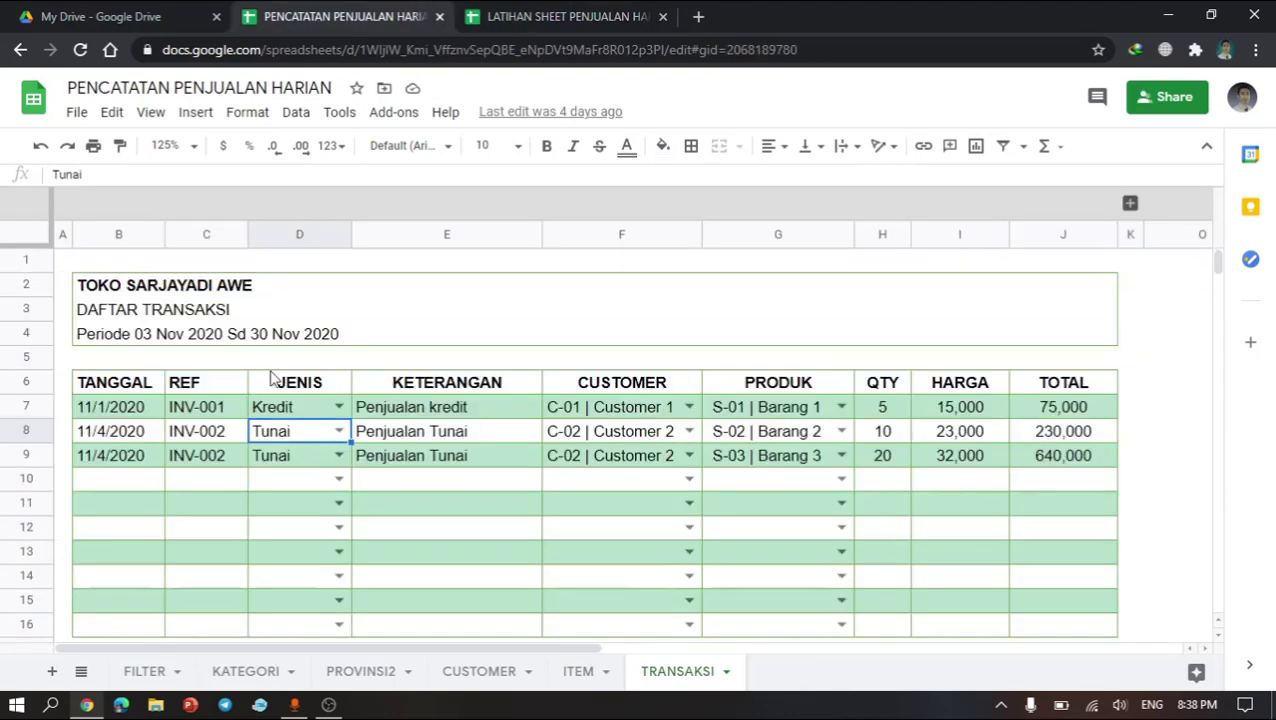
left_click(155, 405)
key("Right")
key("Right")
key("Right")
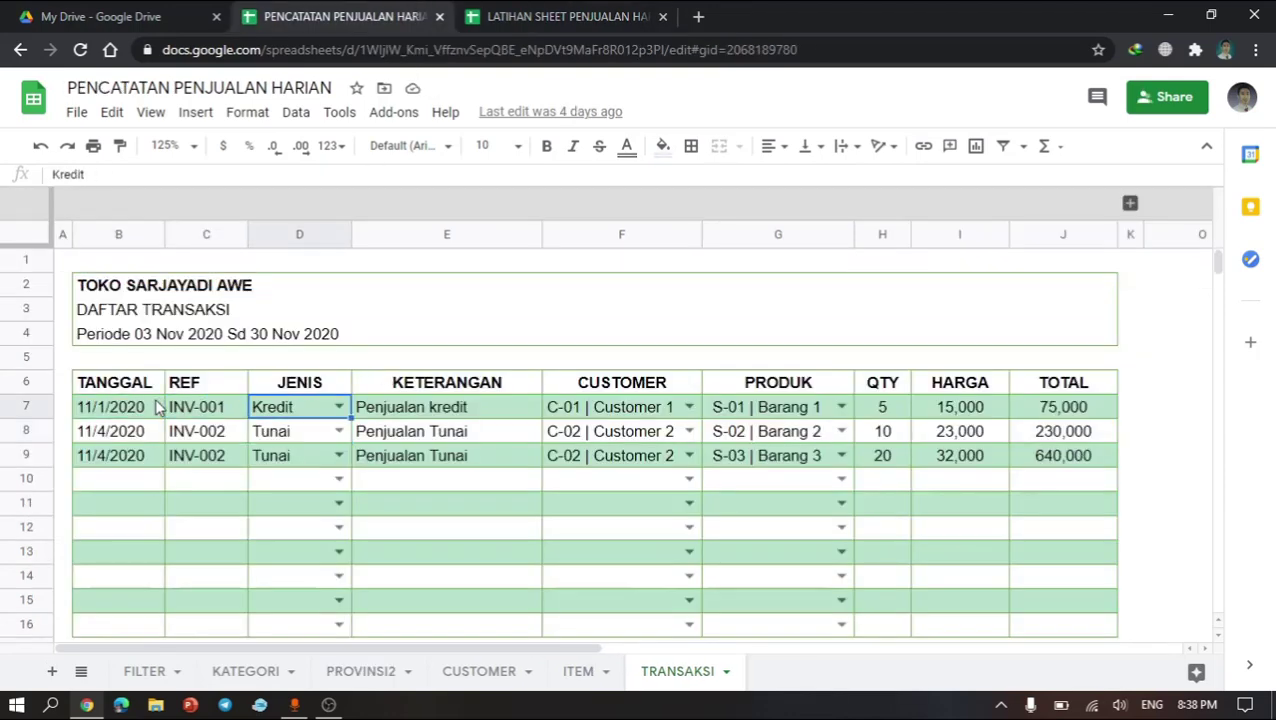
key("Right")
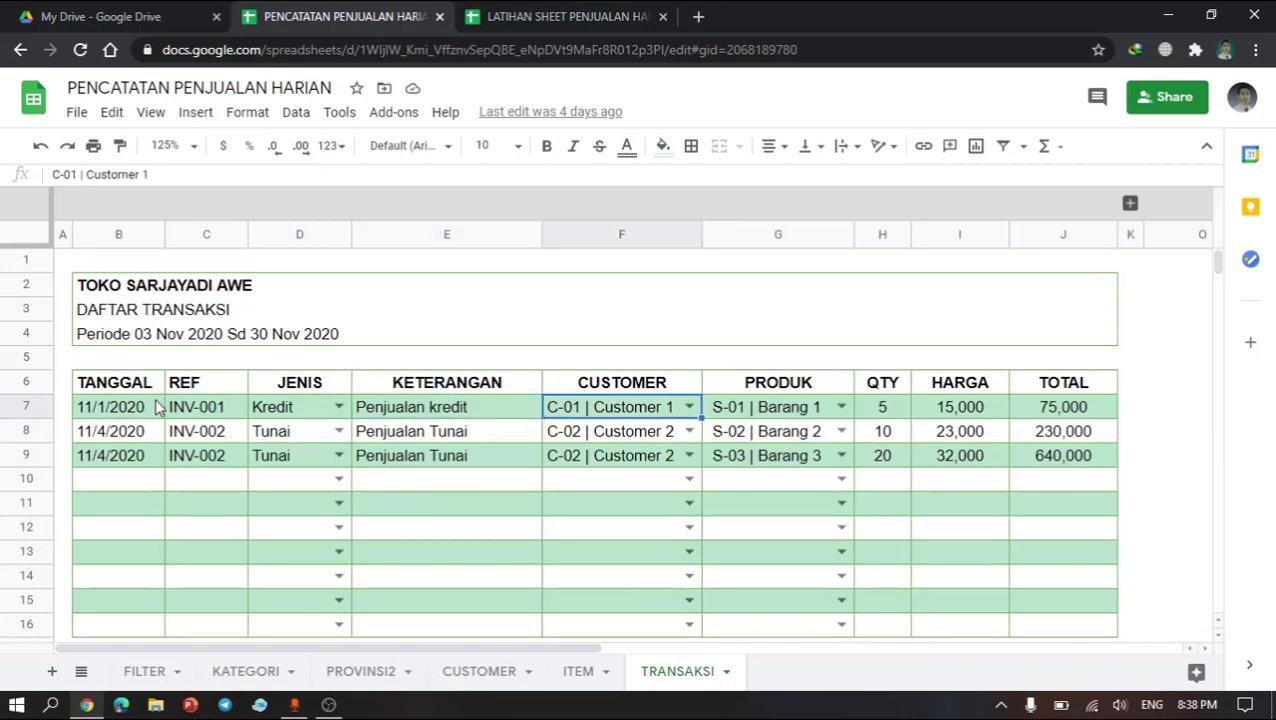
key("Right")
key("Right")
key("Right")
key("Right")
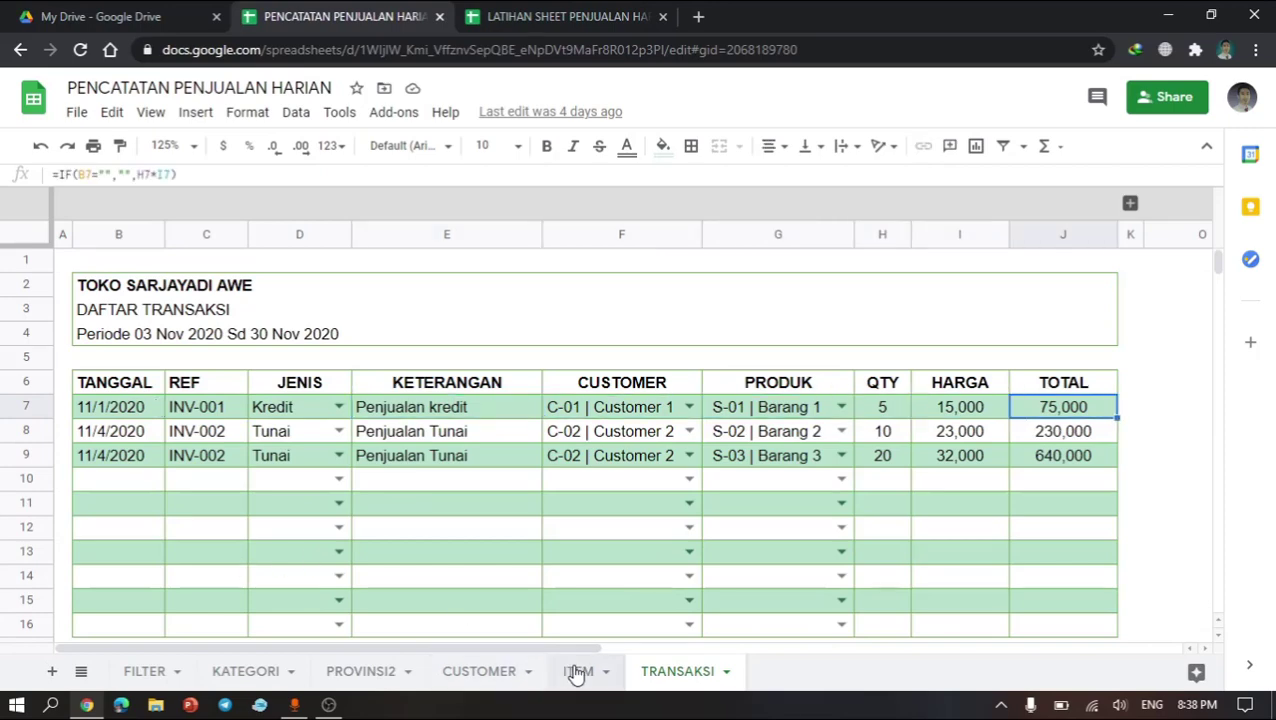
left_click(551, 16)
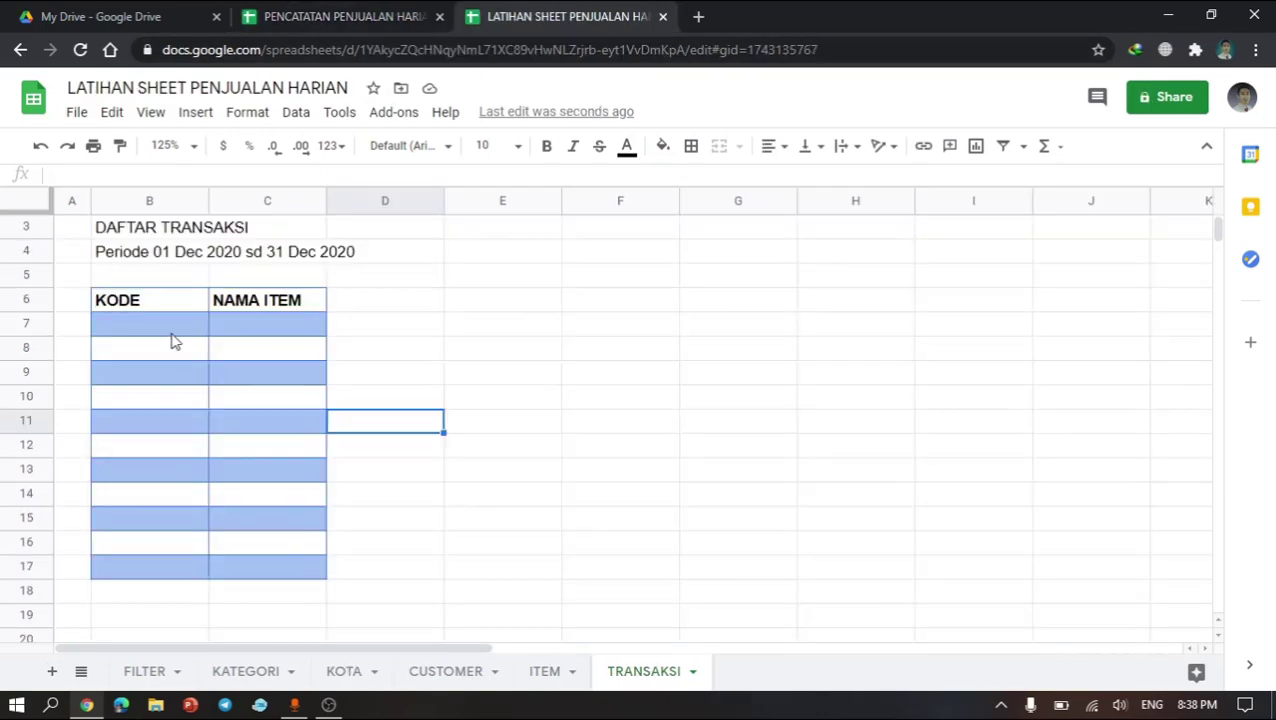
Step: Copy the NAMA ITEM column C6:C17 and paste it across D6:J6 to extend the table to column J
left_click(171, 304)
key("shift+Right")
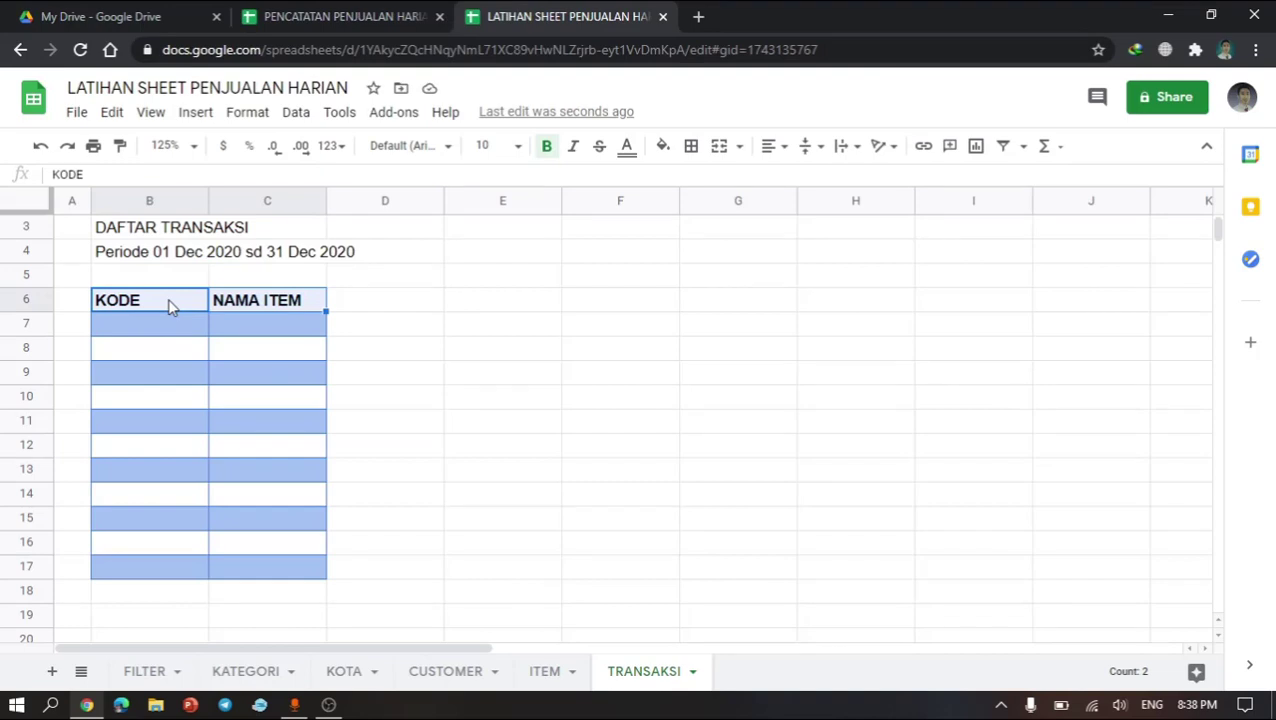
key("Right")
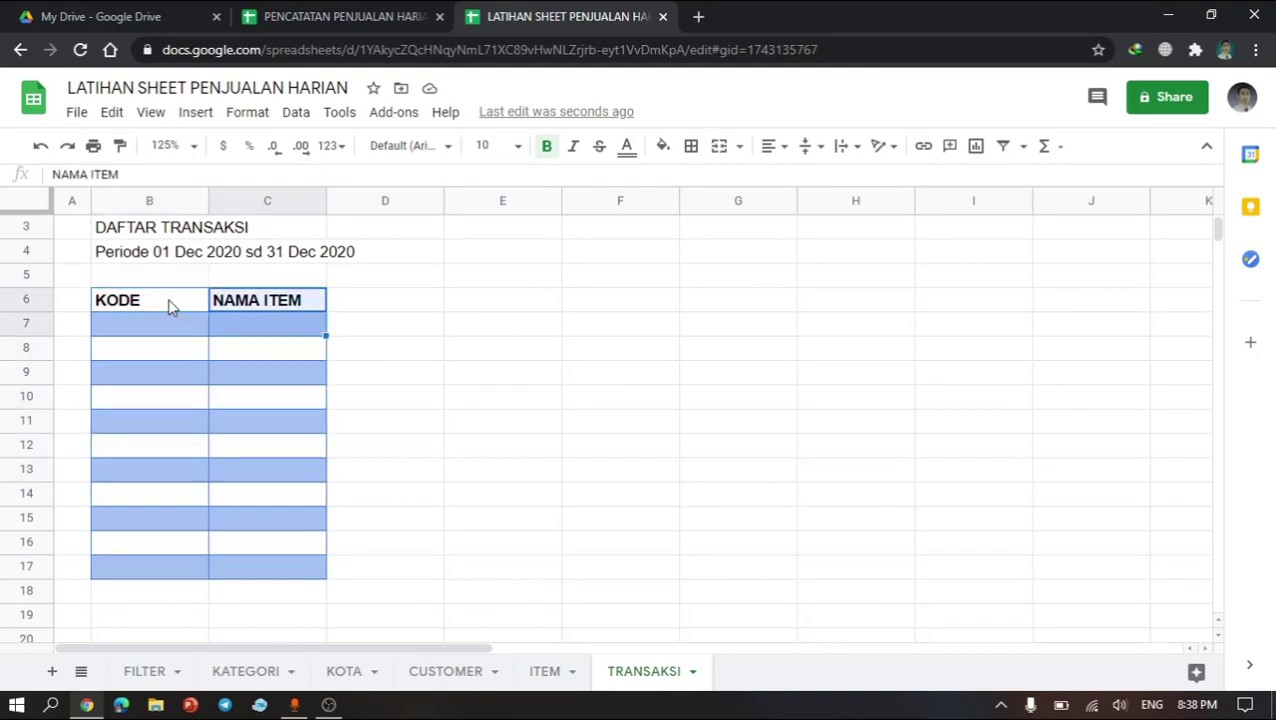
key("shift+Down")
key("shift+Down")
key("shift+Down")
key("shift+Down")
key("shift+Down")
key("shift+Down")
key("shift+Down")
key("shift+Down")
key("shift+Down")
key("shift+Down")
key("shift+Down")
key("shift+Up")
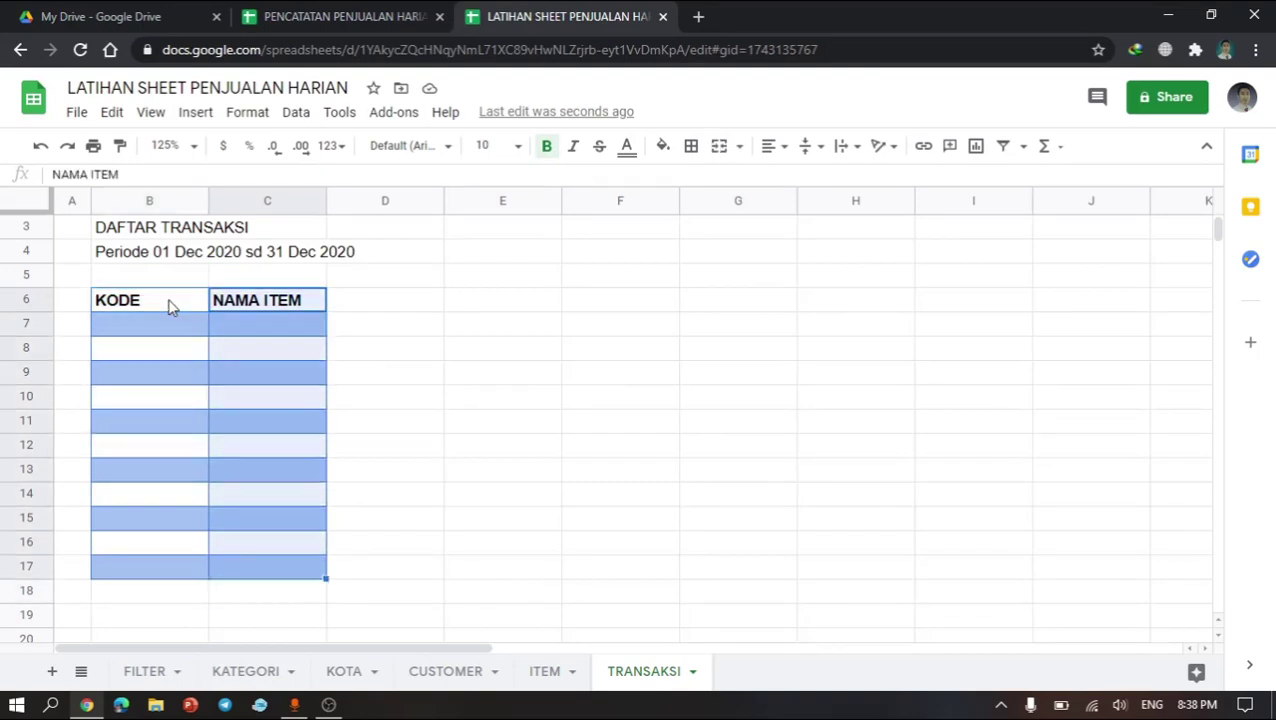
key("ctrl+c")
left_click(366, 300)
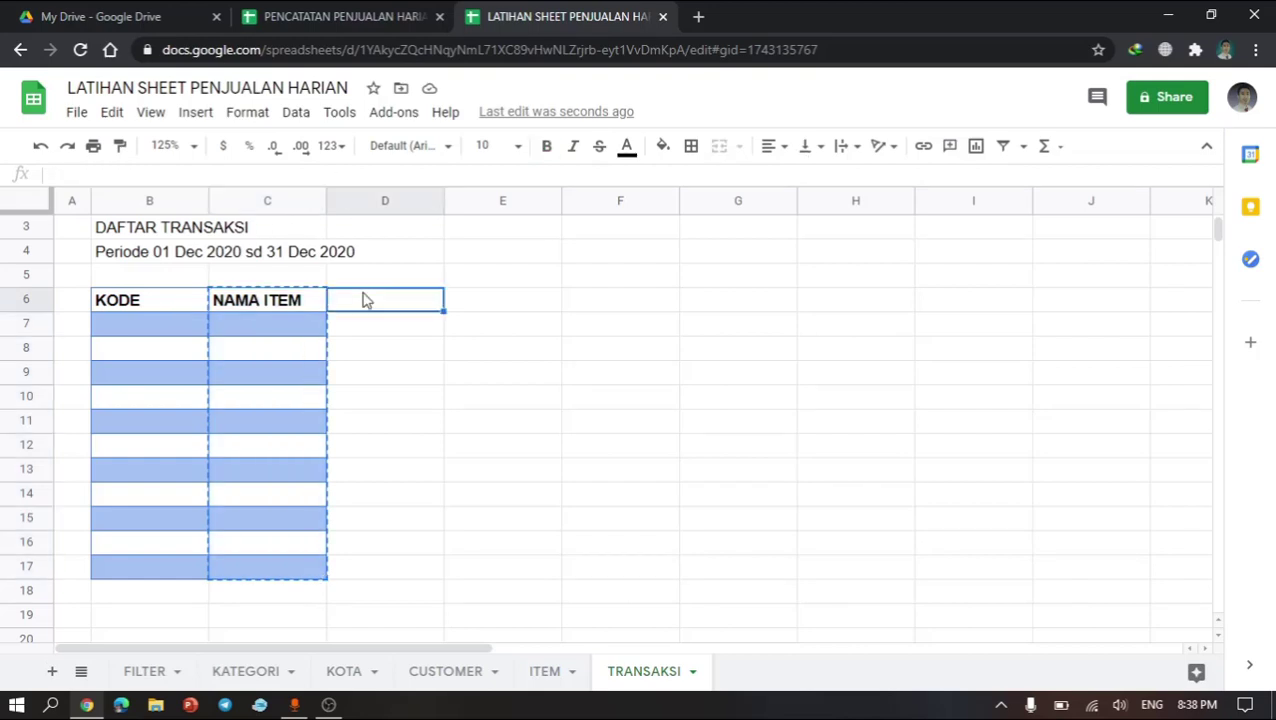
key("shift+Right")
key("shift+Right")
key("shift+Right")
key("shift+Right")
key("shift+Right")
key("shift+Right")
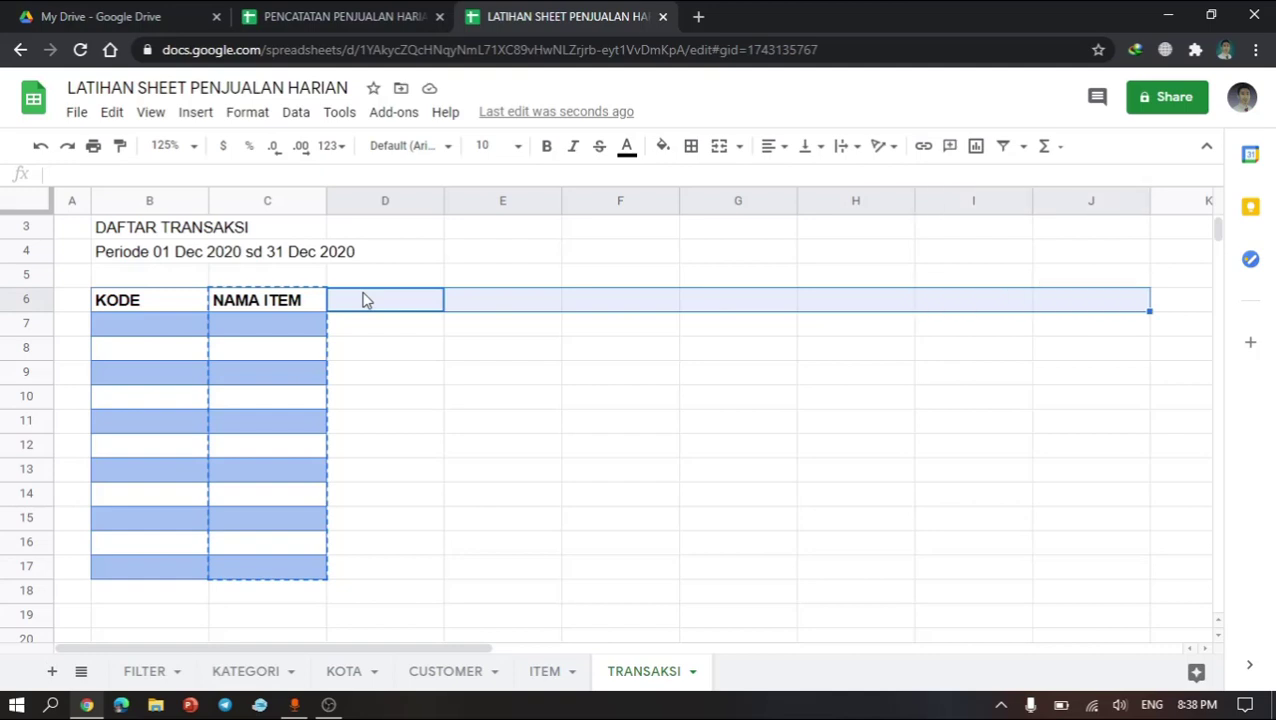
key("ctrl+v")
left_click(125, 380)
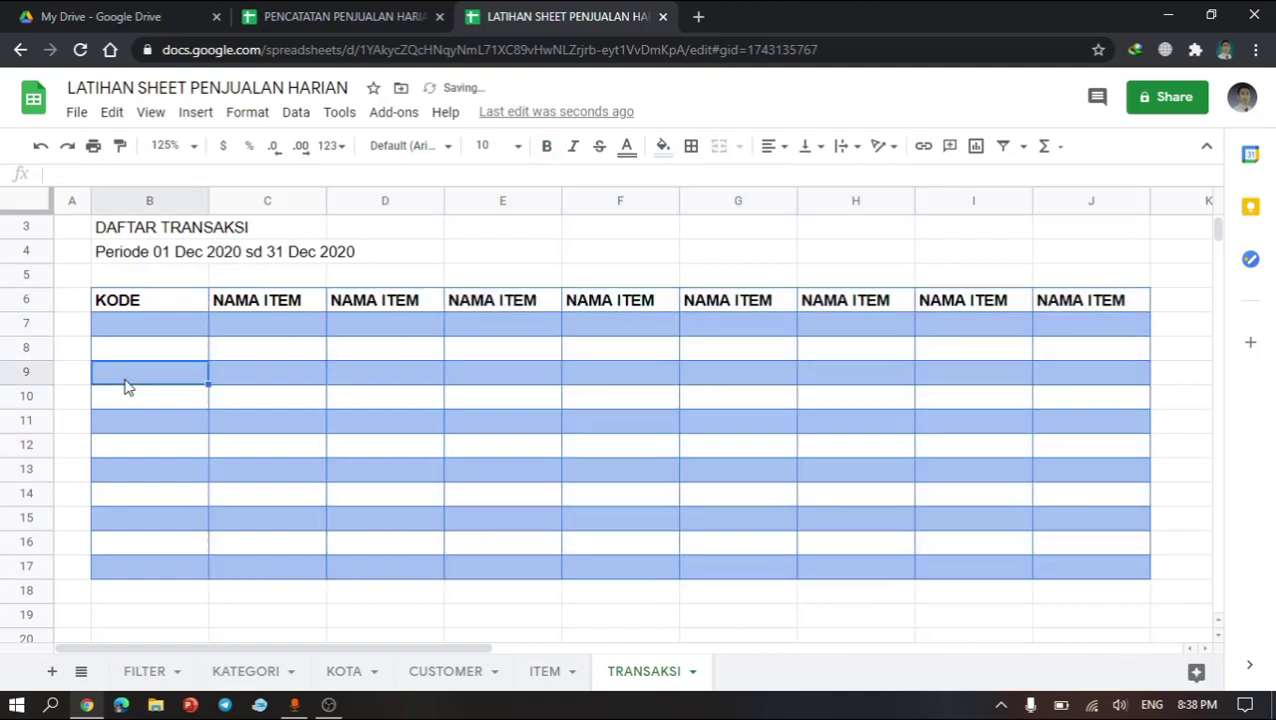
left_click(348, 401)
Step: Make the three title rows in B2:B4 bold
scroll(348, 401, "up", 1)
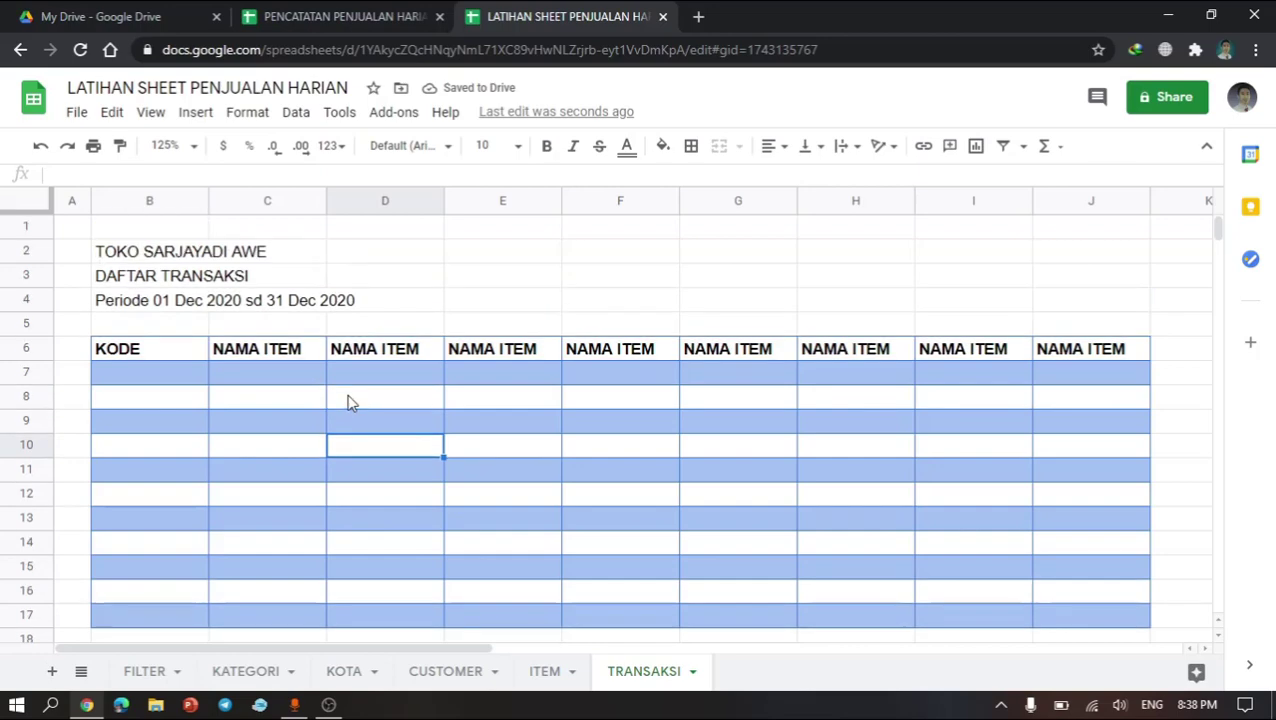
left_click_drag(139, 255, 137, 300)
key("ctrl+b")
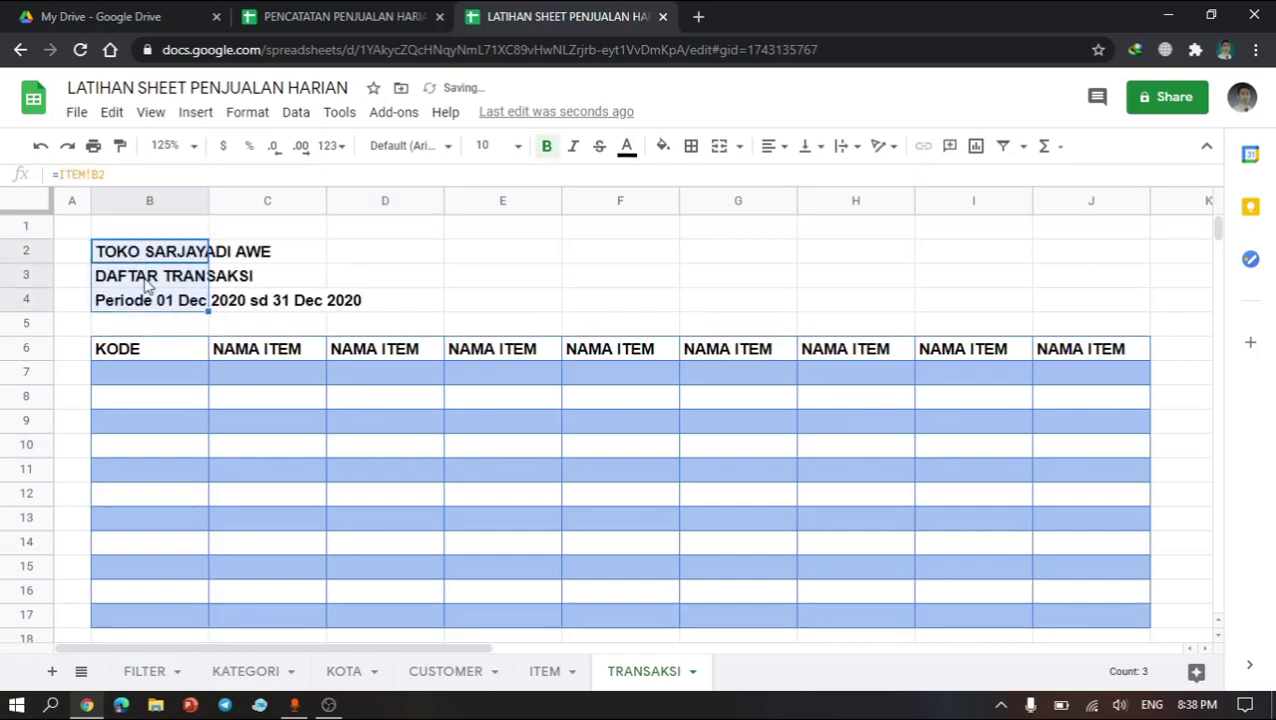
Step: Apply an outer border around the title block B2:J4
left_click(150, 278)
left_click_drag(160, 256, 180, 310)
key("shift+Down")
key("shift+Right")
key("shift+Right")
key("shift+Right")
key("shift+Up")
key("shift+Right")
key("shift+Right")
key("shift+Right")
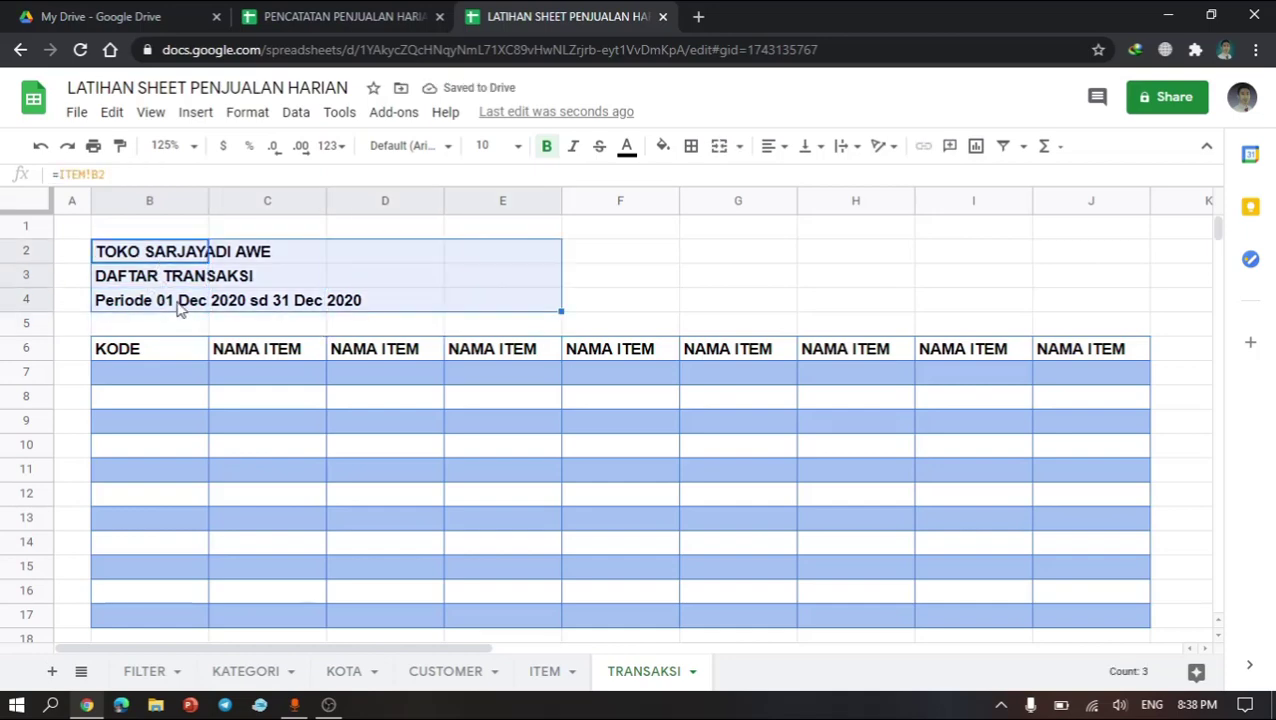
key("shift+Right")
key("shift+Right")
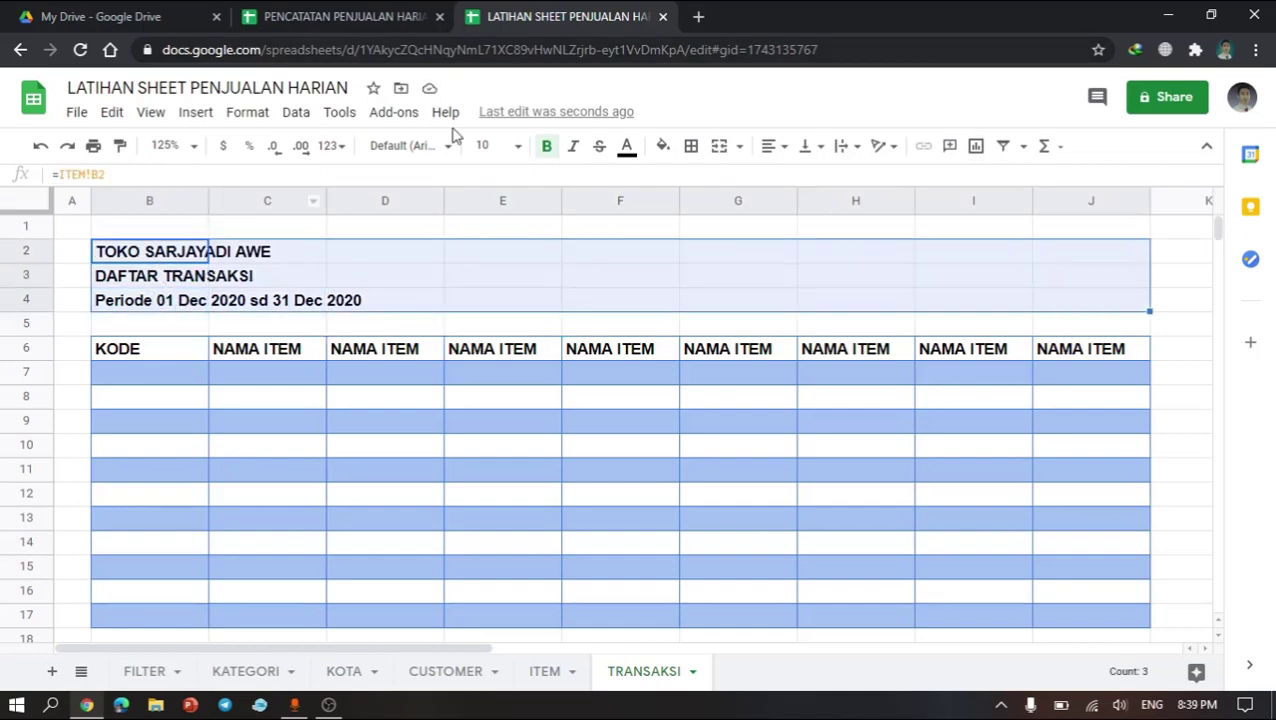
left_click(692, 147)
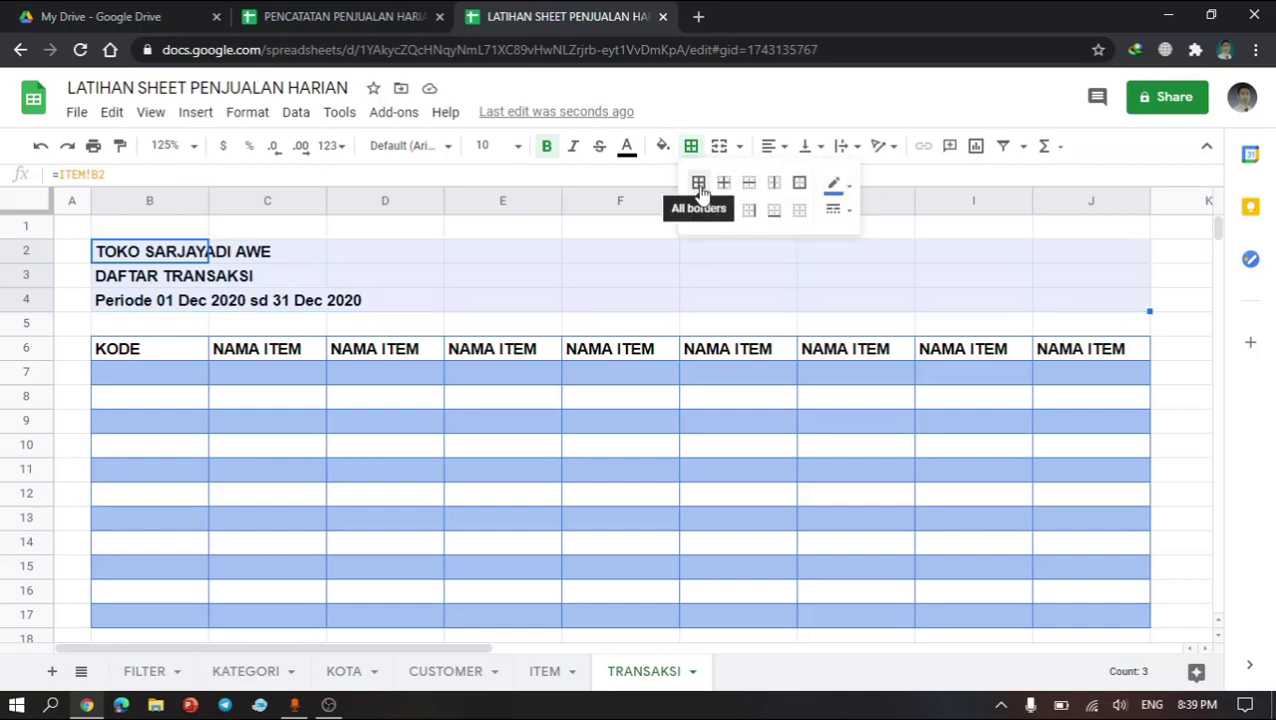
left_click(799, 184)
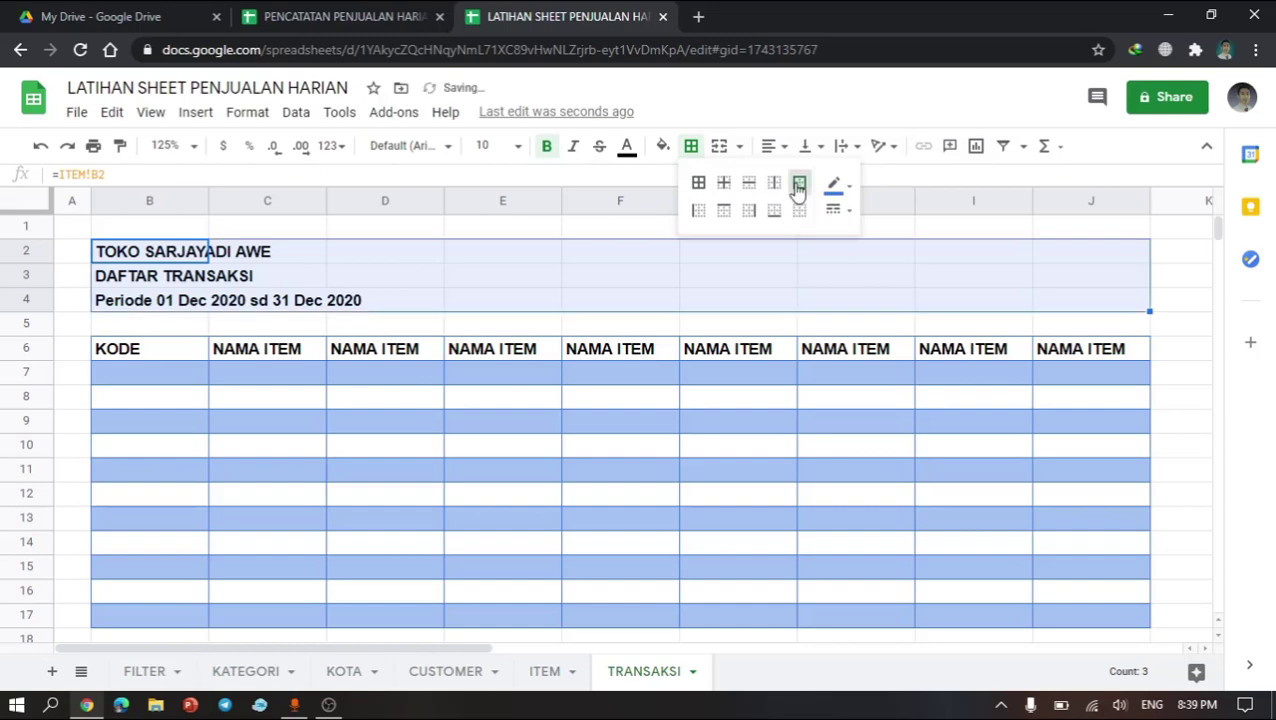
left_click(3, 469)
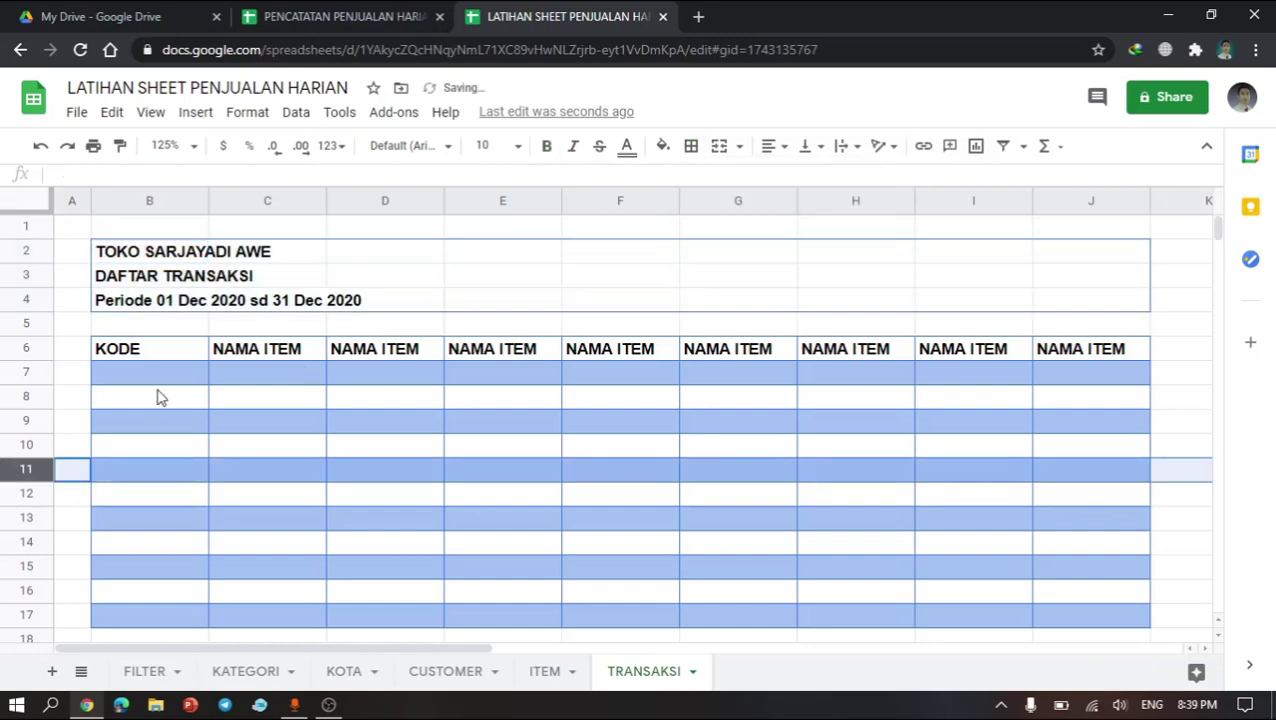
Step: Turn off the sheet's gridlines
left_click(158, 397)
left_click(215, 306)
left_click(115, 285)
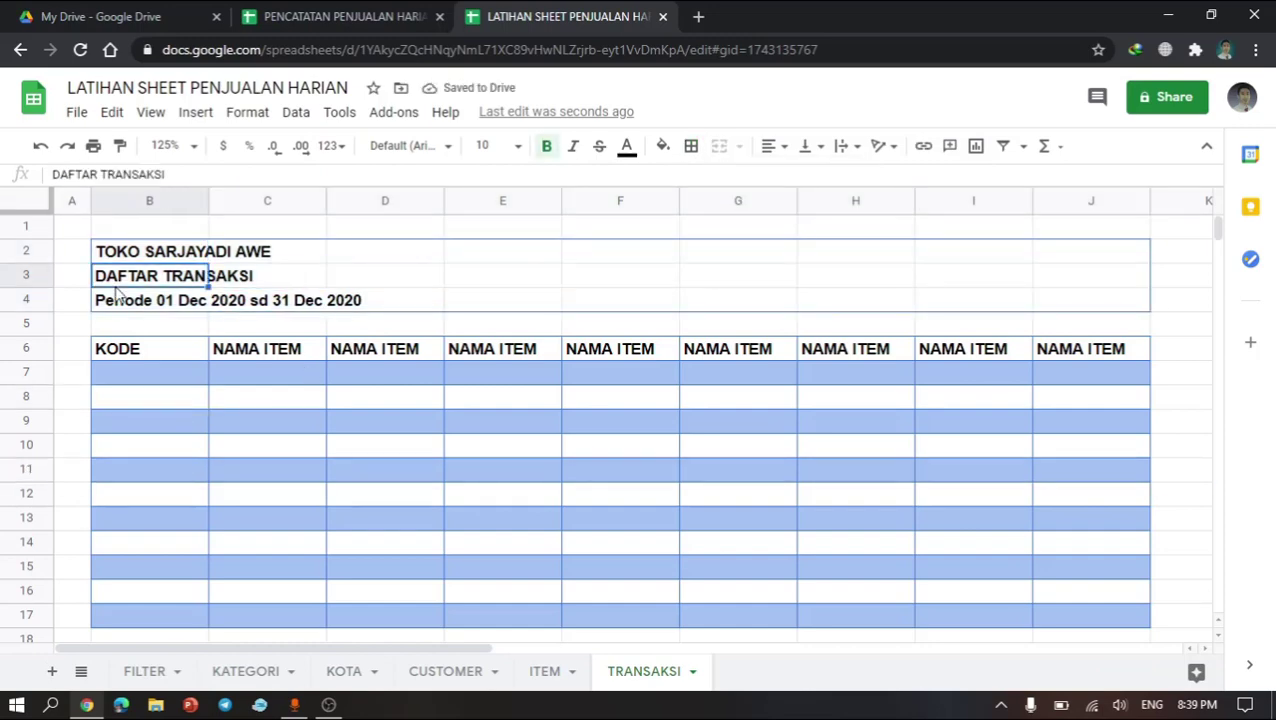
left_click(151, 118)
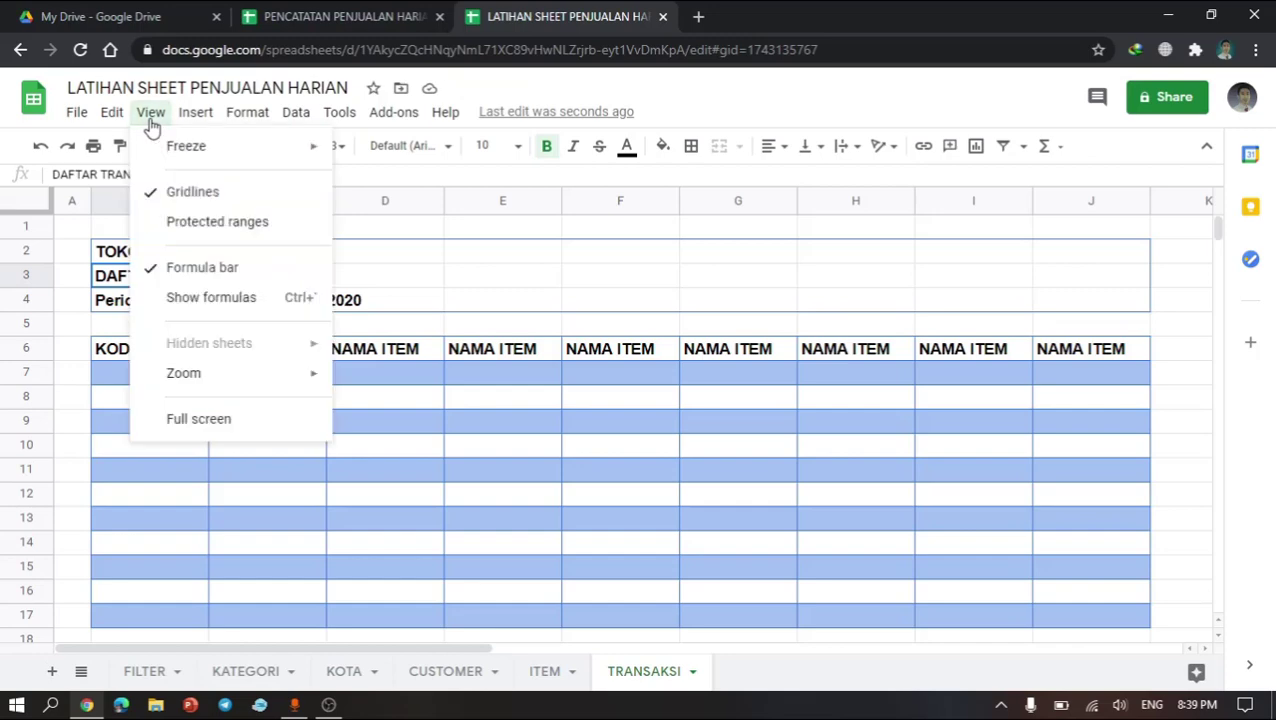
left_click(190, 191)
left_click(256, 400)
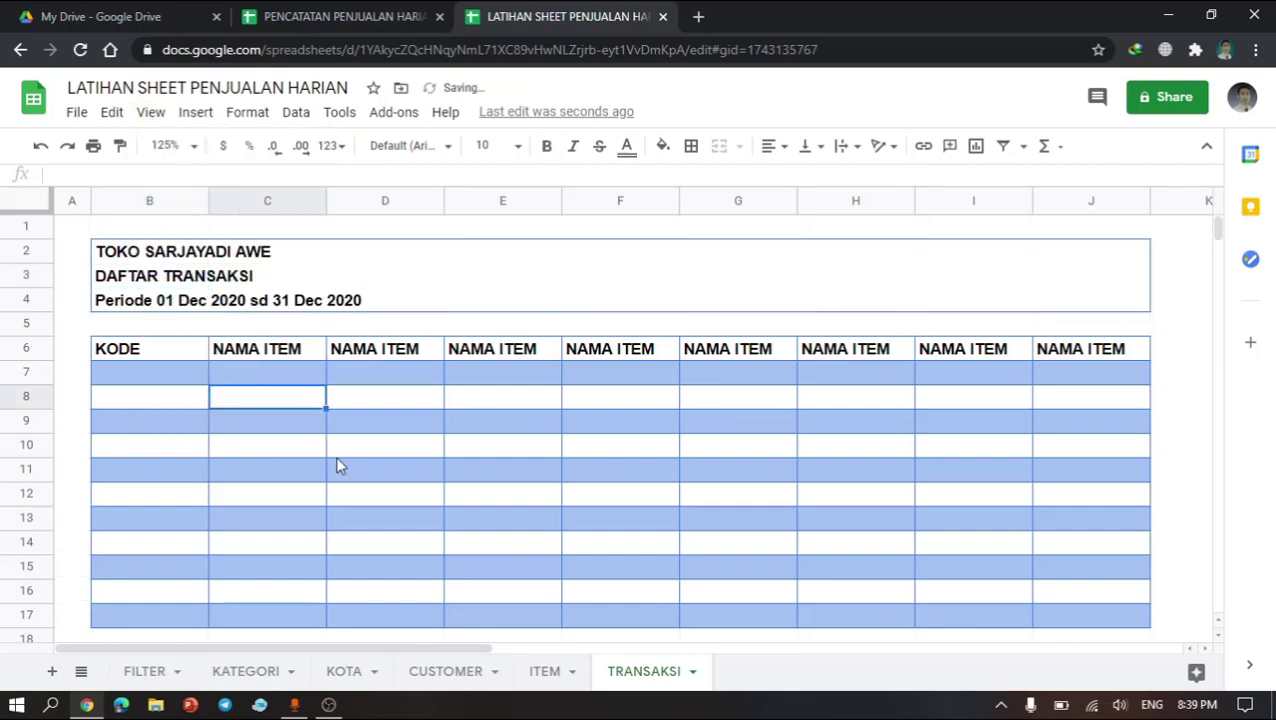
left_click(336, 452)
left_click(296, 375)
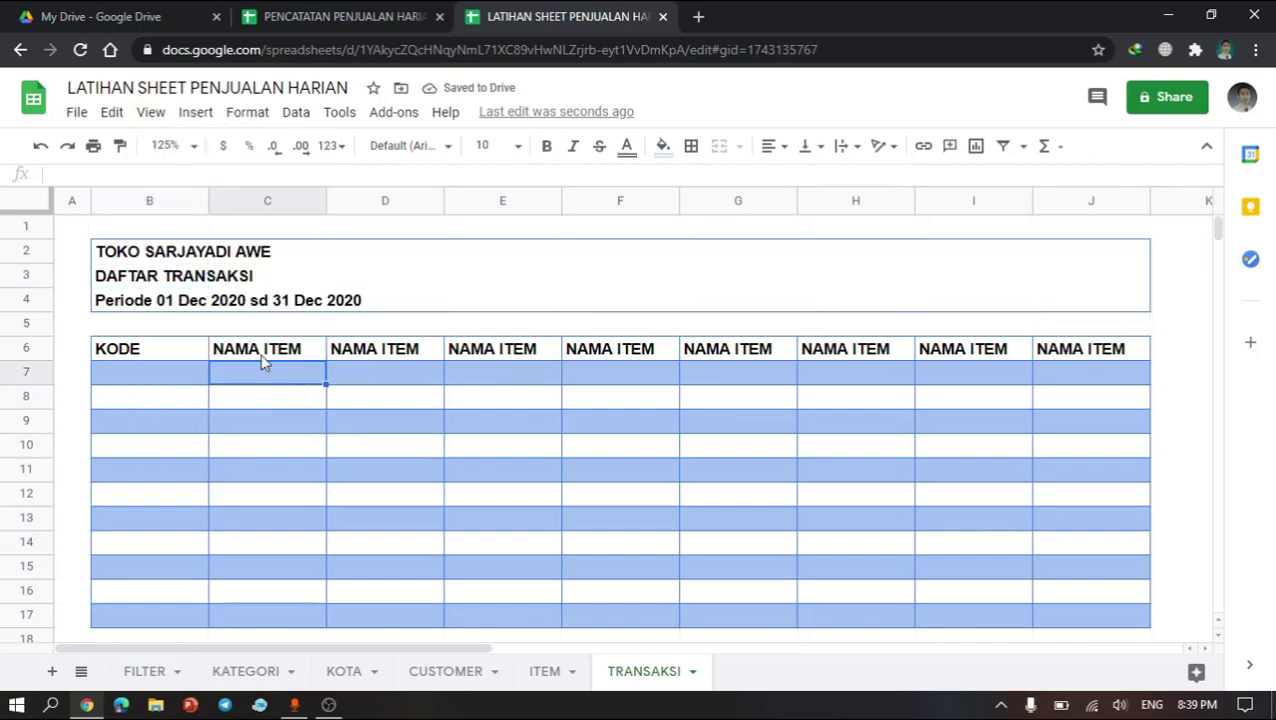
Step: Rename the B6 and C6 headers to TANGGAL and REF, checking the reference PENCATATAN PENJUALAN HARIAN sheet
left_click(160, 347)
type("TANGGAL")
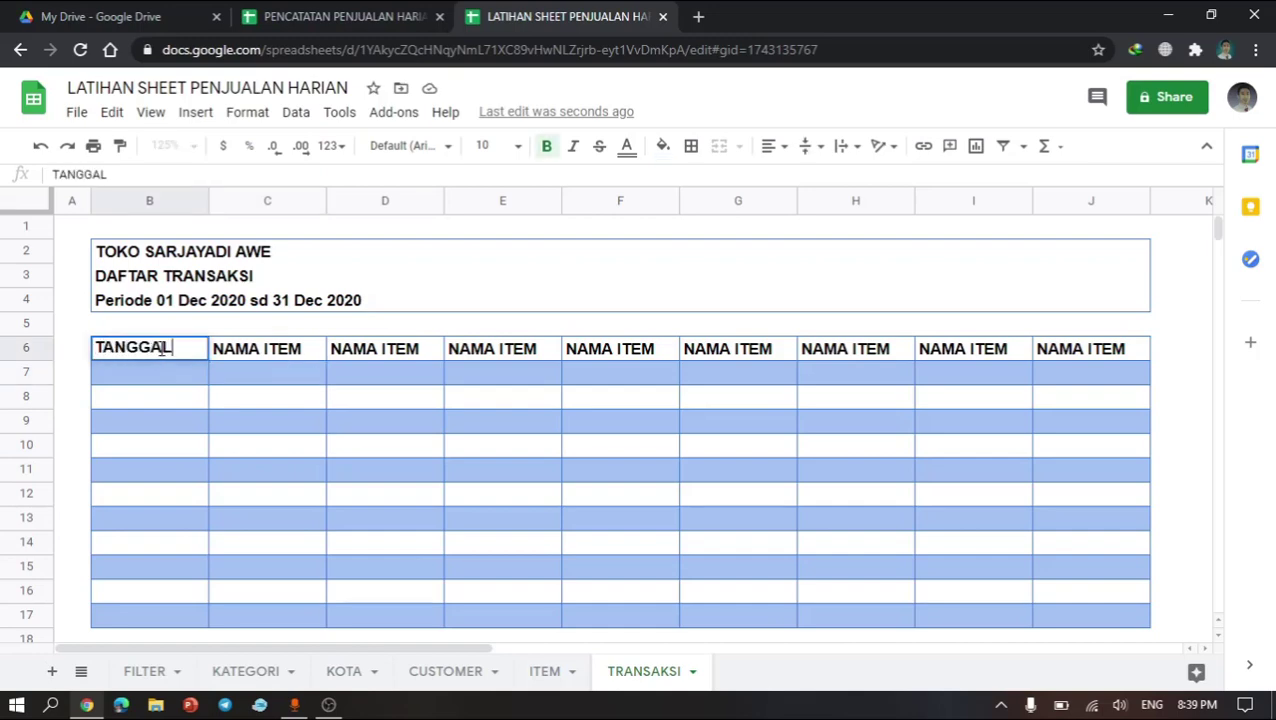
key("Return")
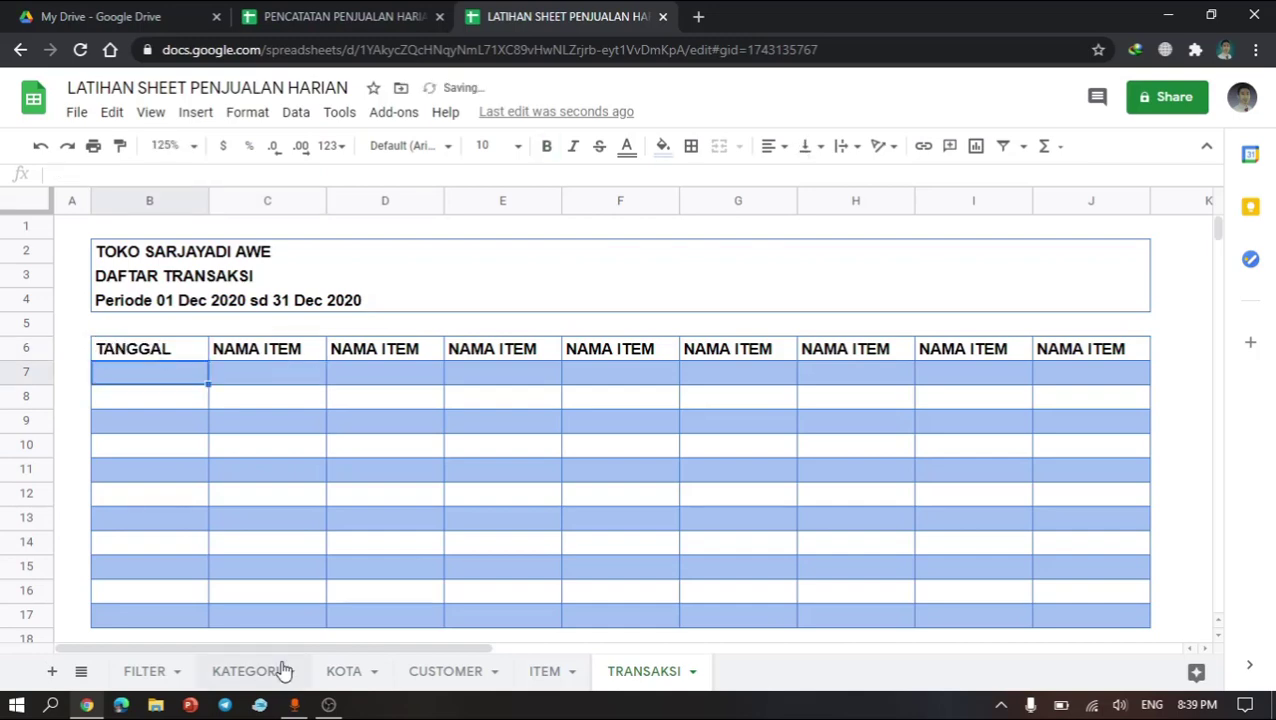
left_click(417, 10)
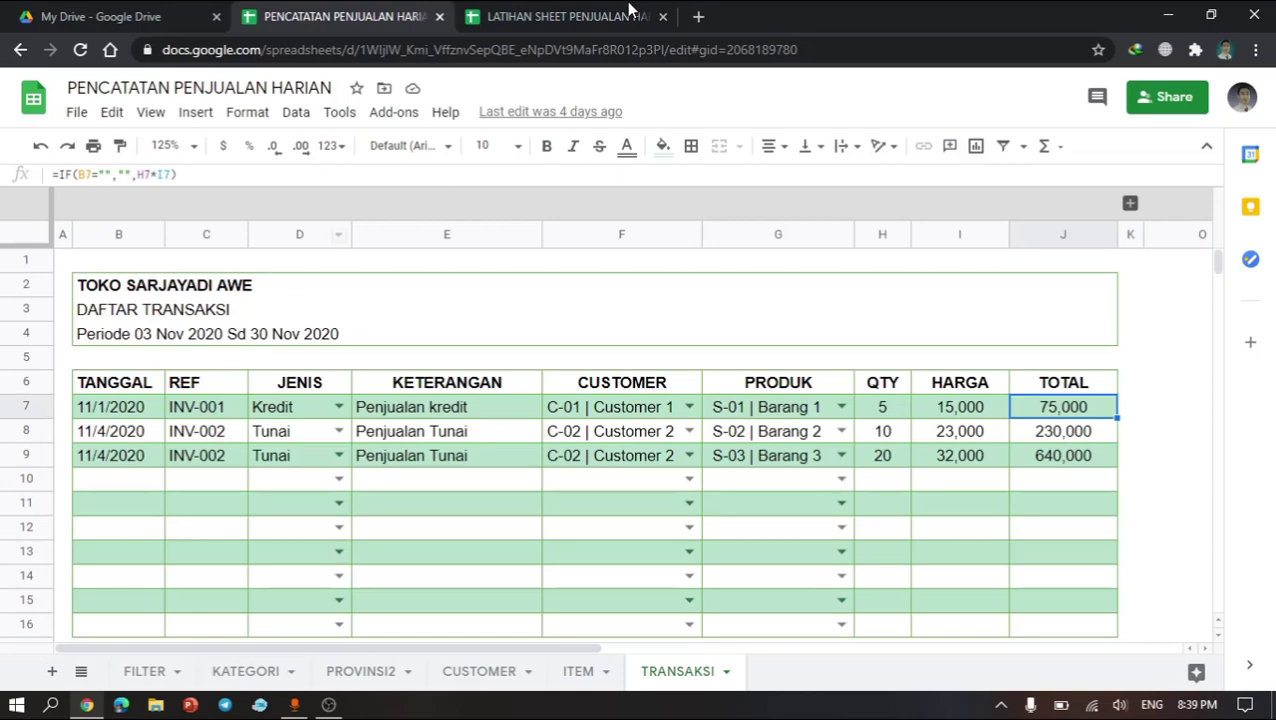
left_click(628, 10)
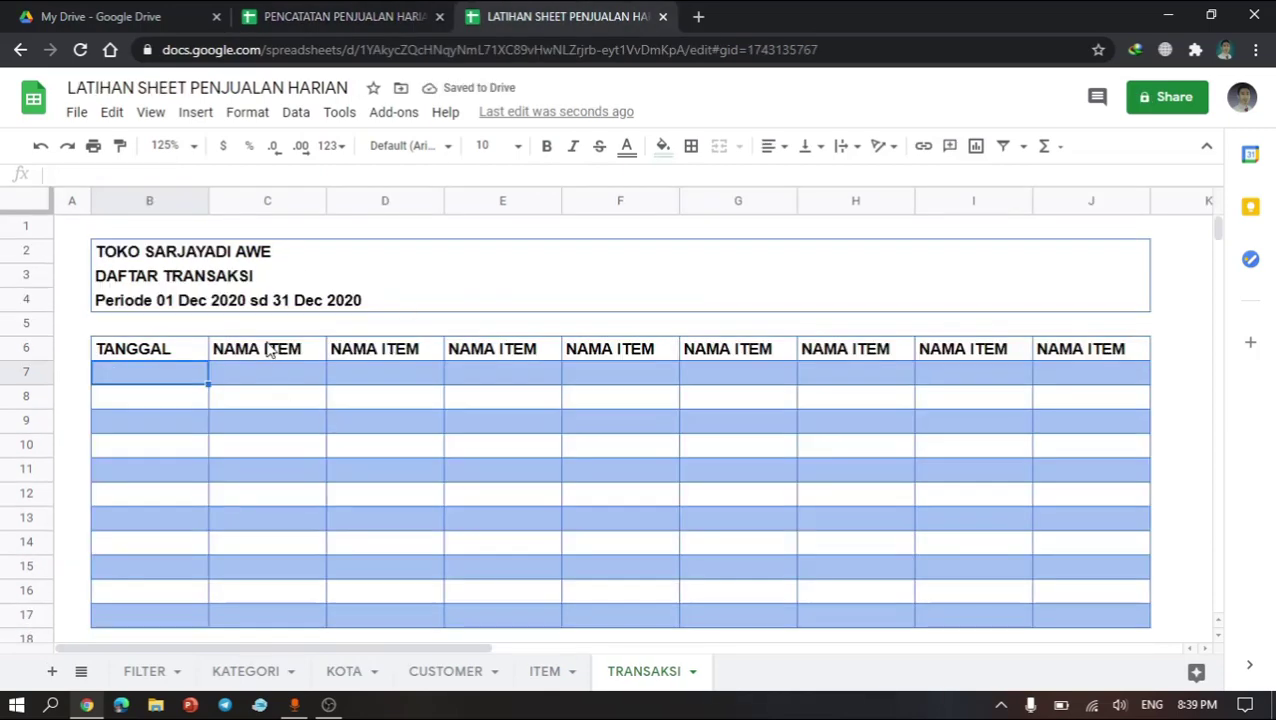
left_click(270, 347)
type("F")
type("E")
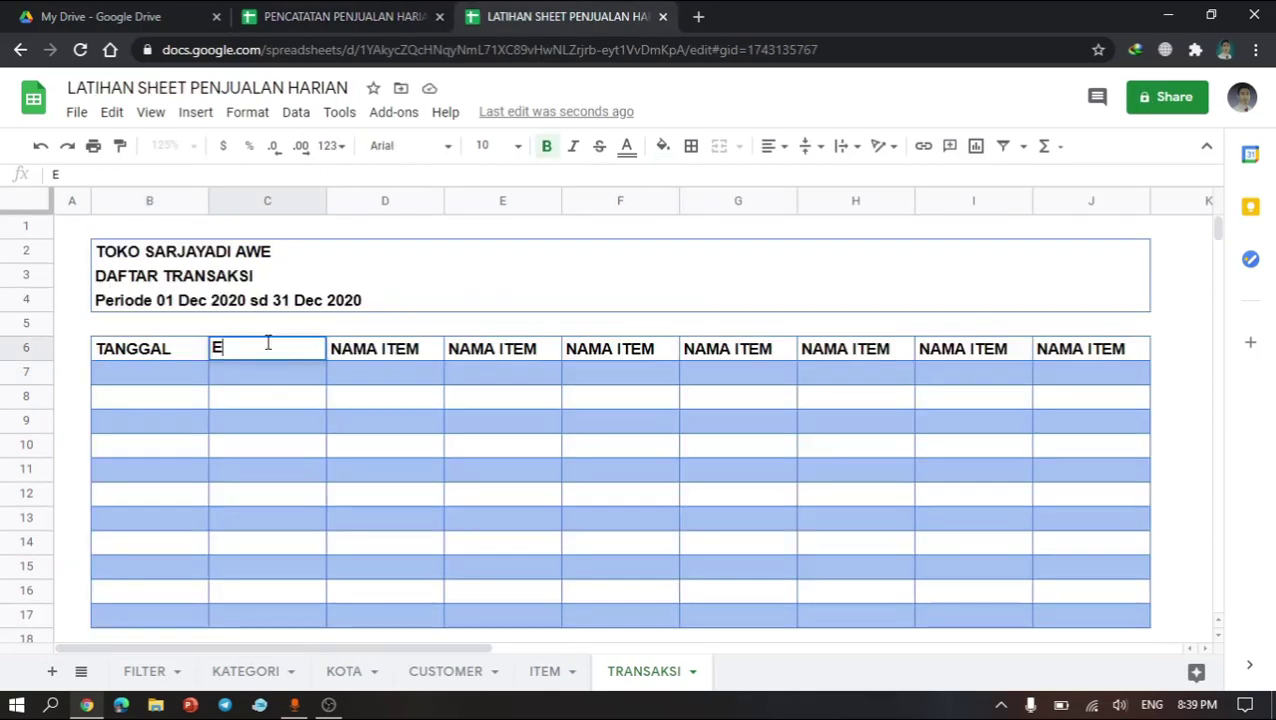
key("Return")
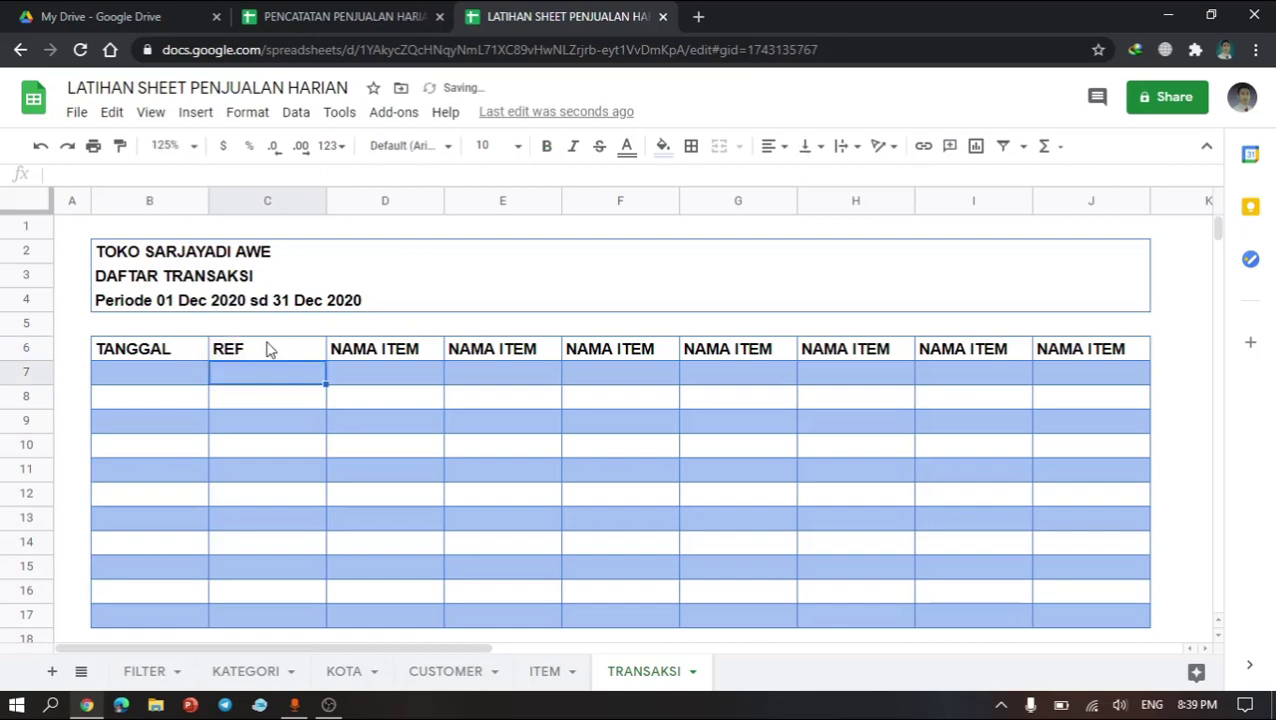
Step: Rename the D6 and E6 headers to JENIS and KETERANGAN, following the reference sheet's column order
left_click(363, 360)
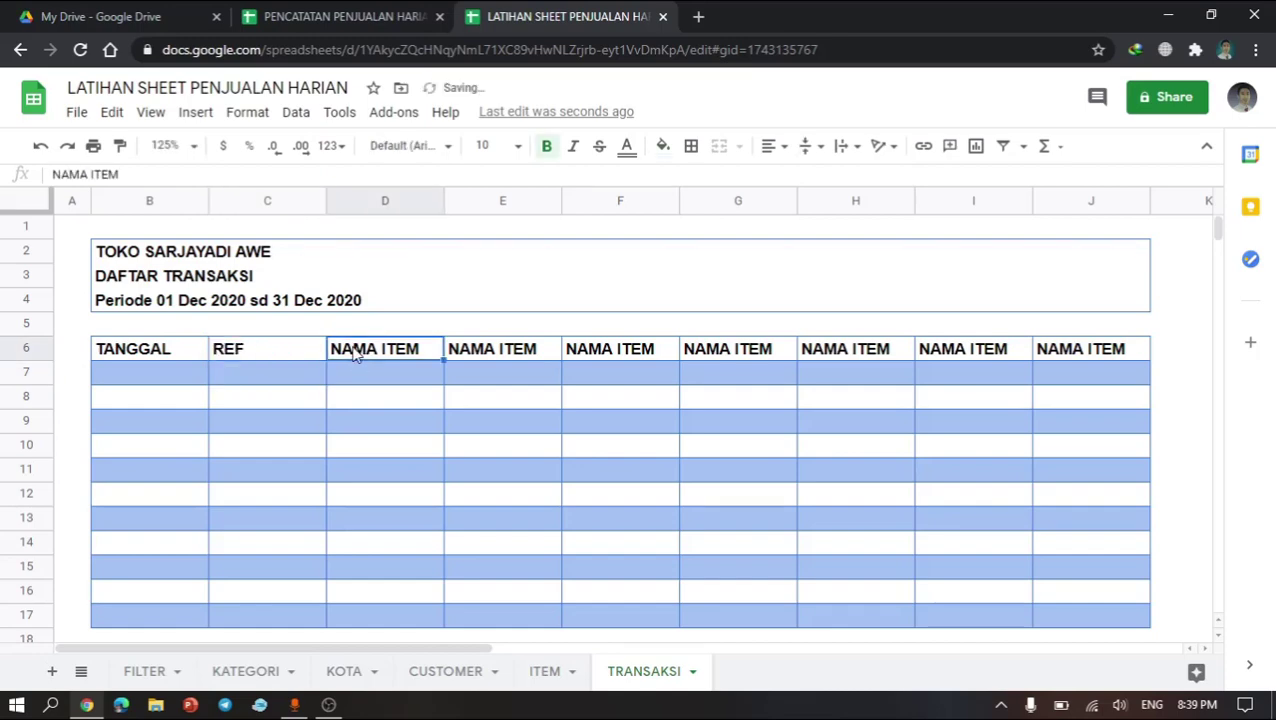
left_click(392, 12)
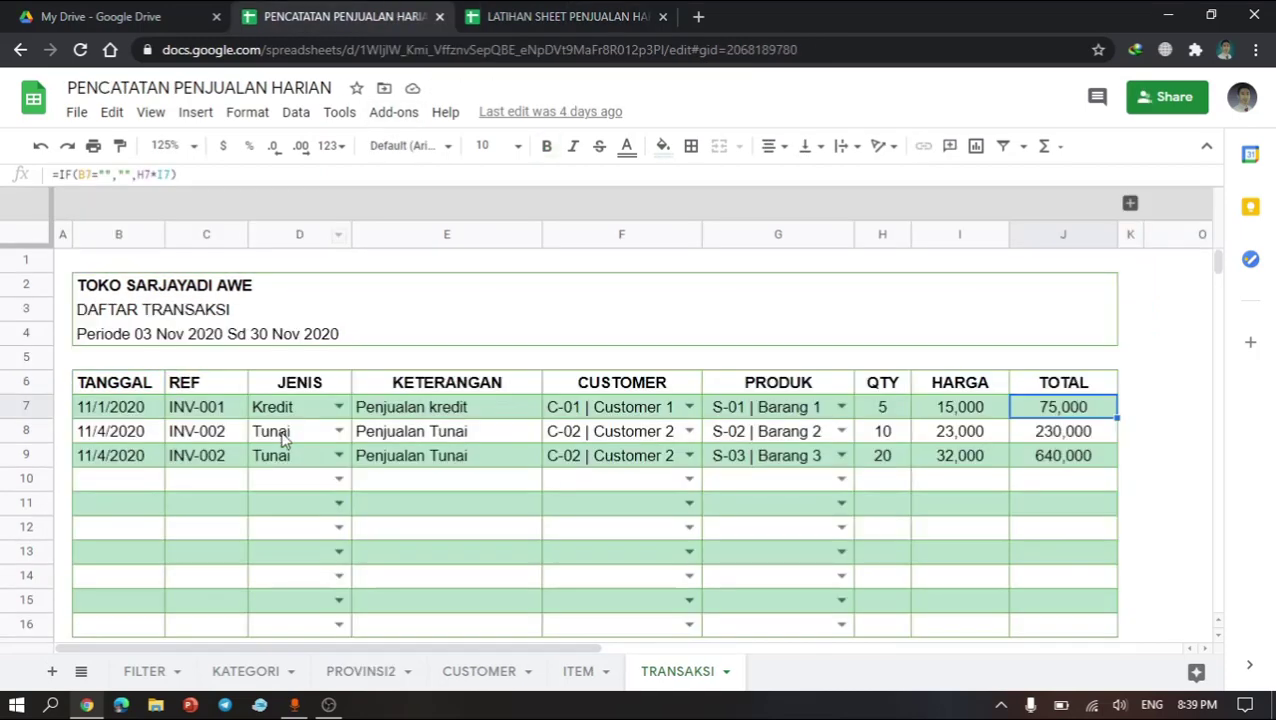
left_click(452, 390)
left_click(505, 10)
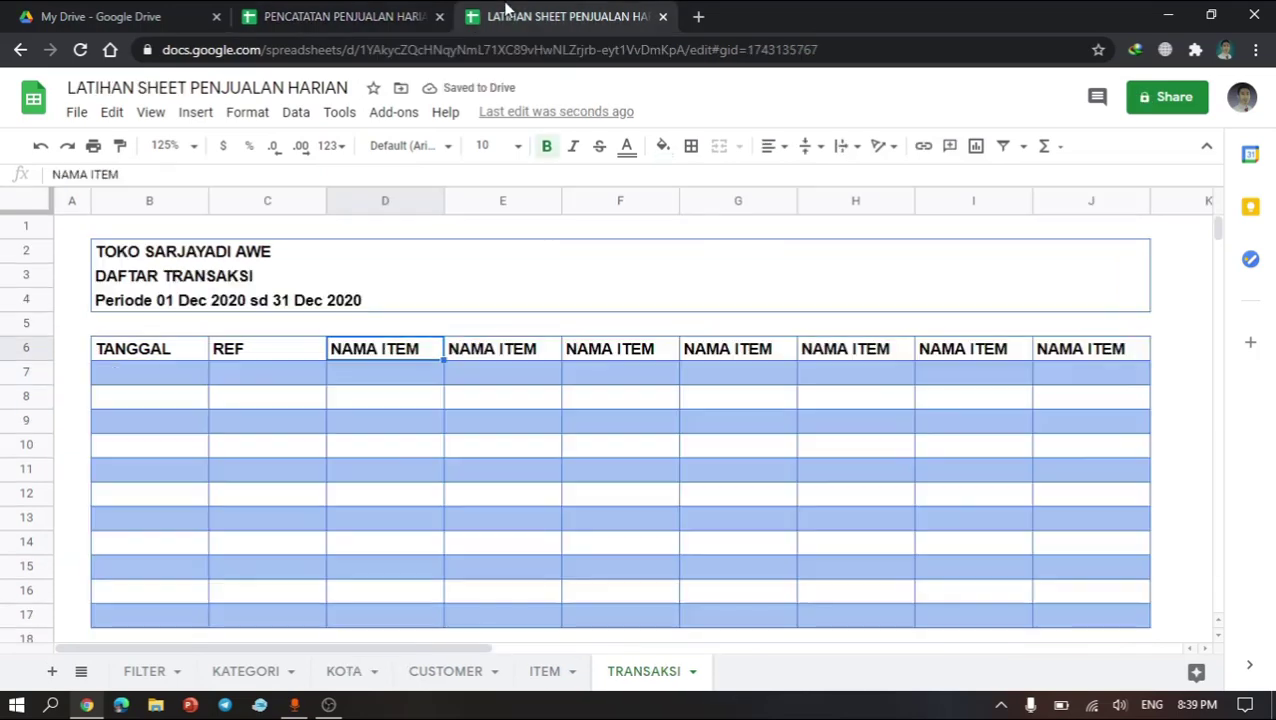
type("JENIS")
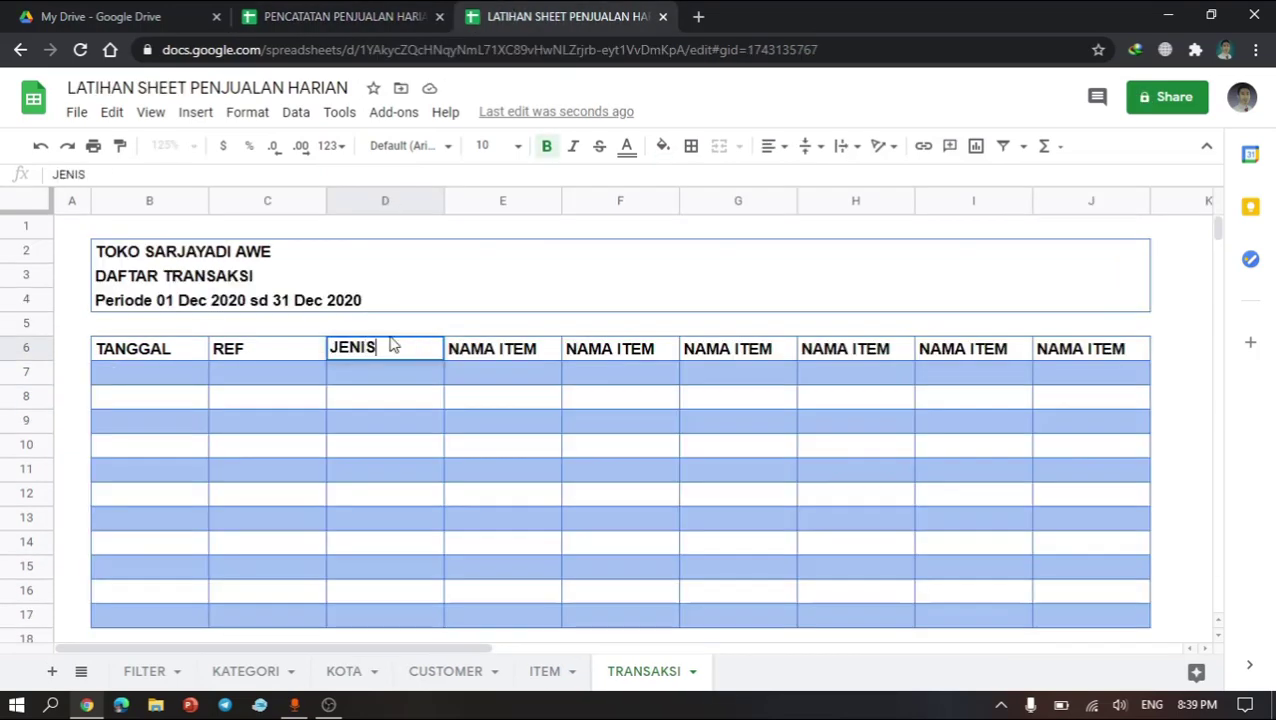
key("Return")
left_click(518, 358)
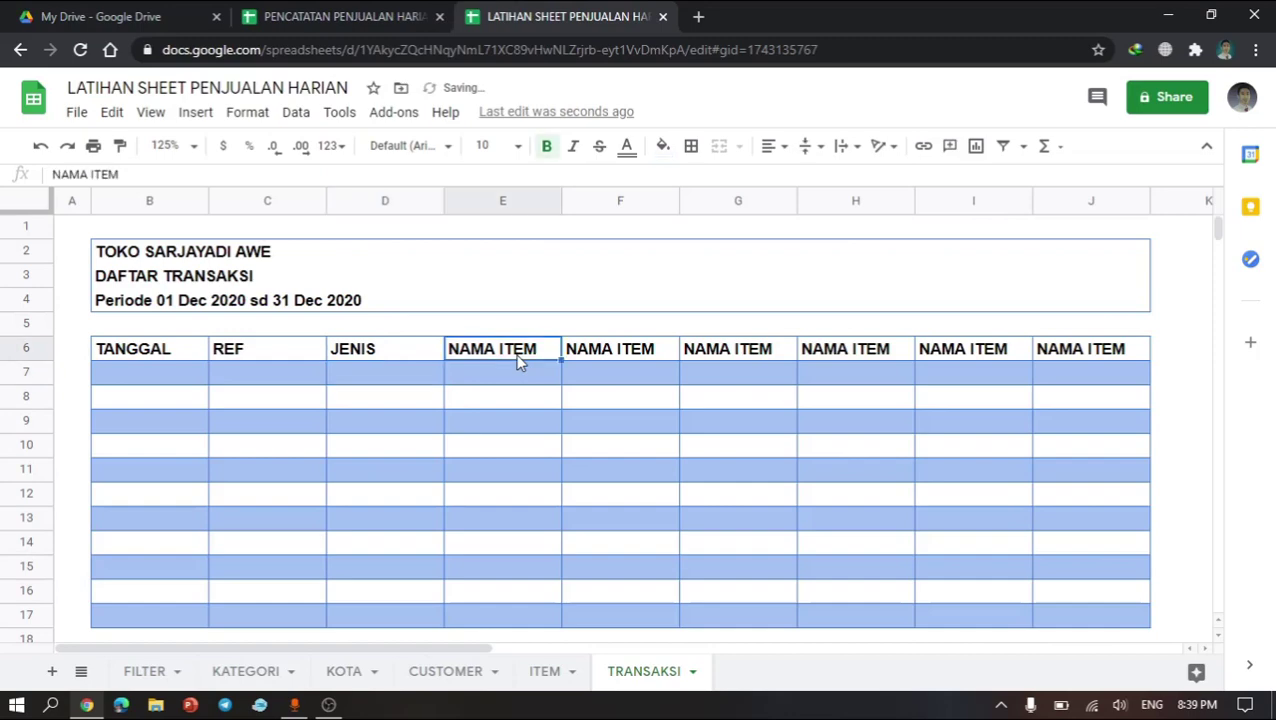
type("KETERANGAN")
key("Return")
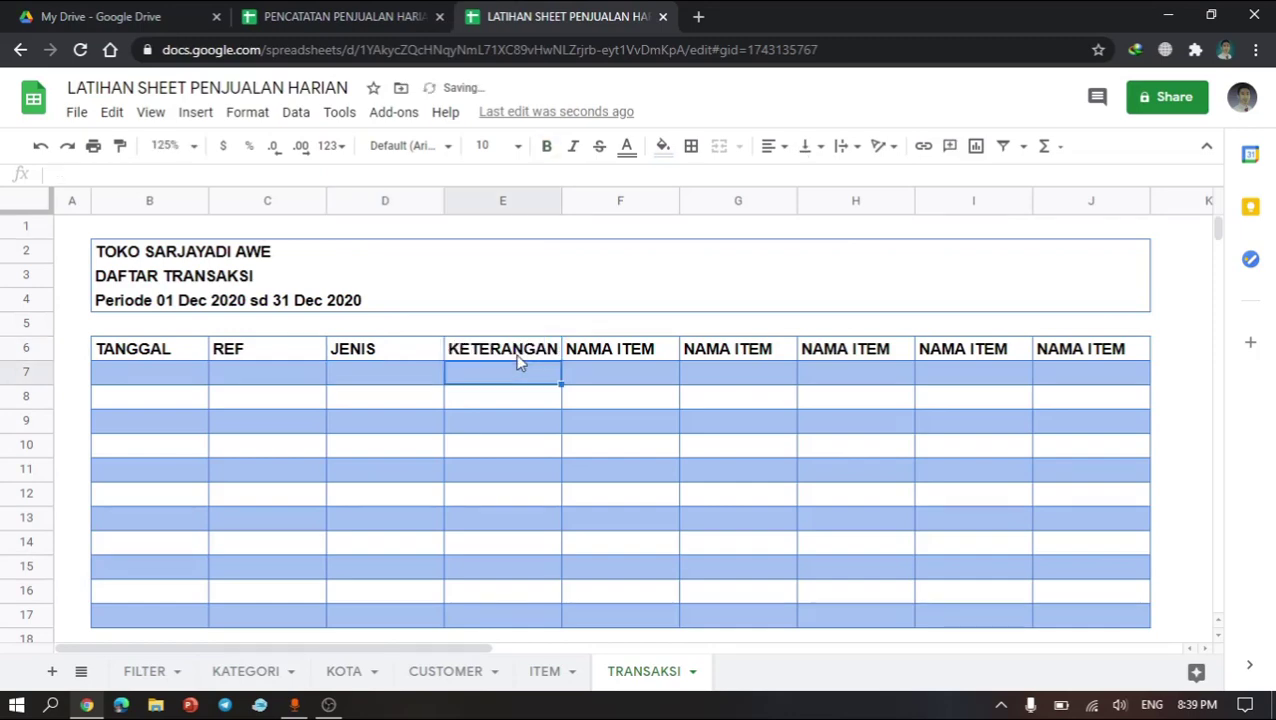
Step: Rename the F6 and G6 headers to CUSTOMER and PRODUK after consulting the reference sheet
left_click(601, 355)
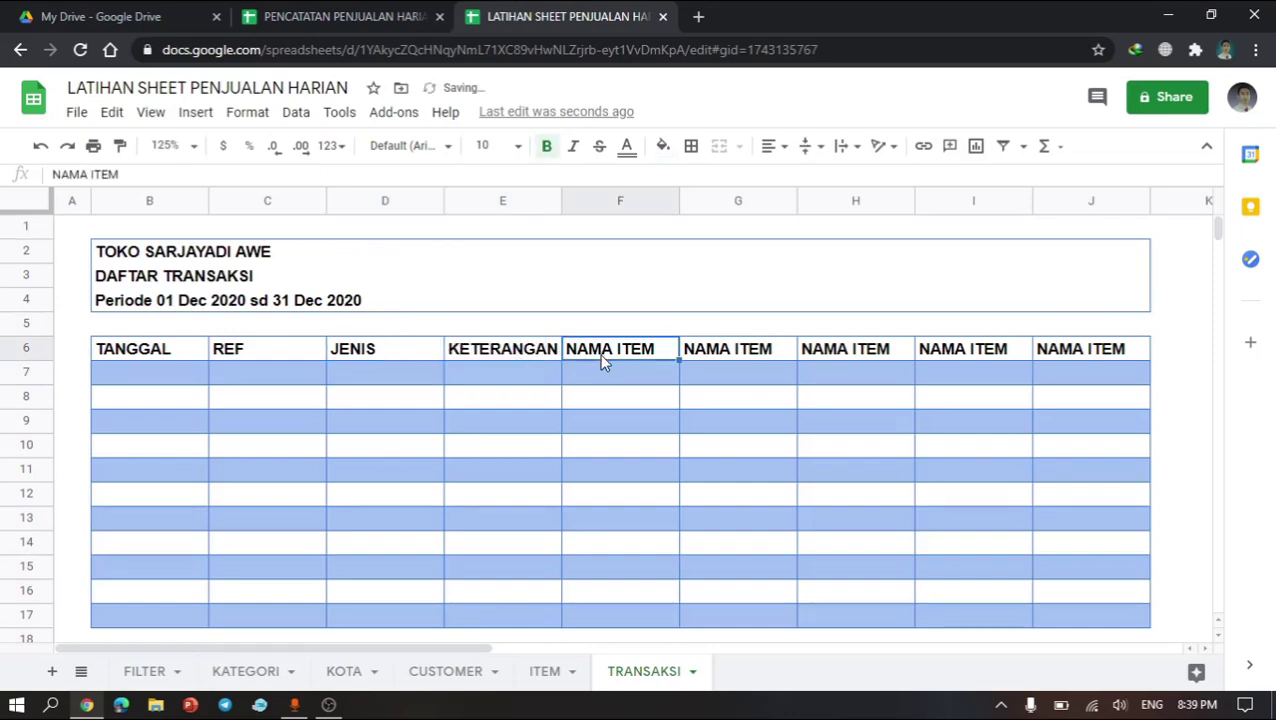
left_click(348, 12)
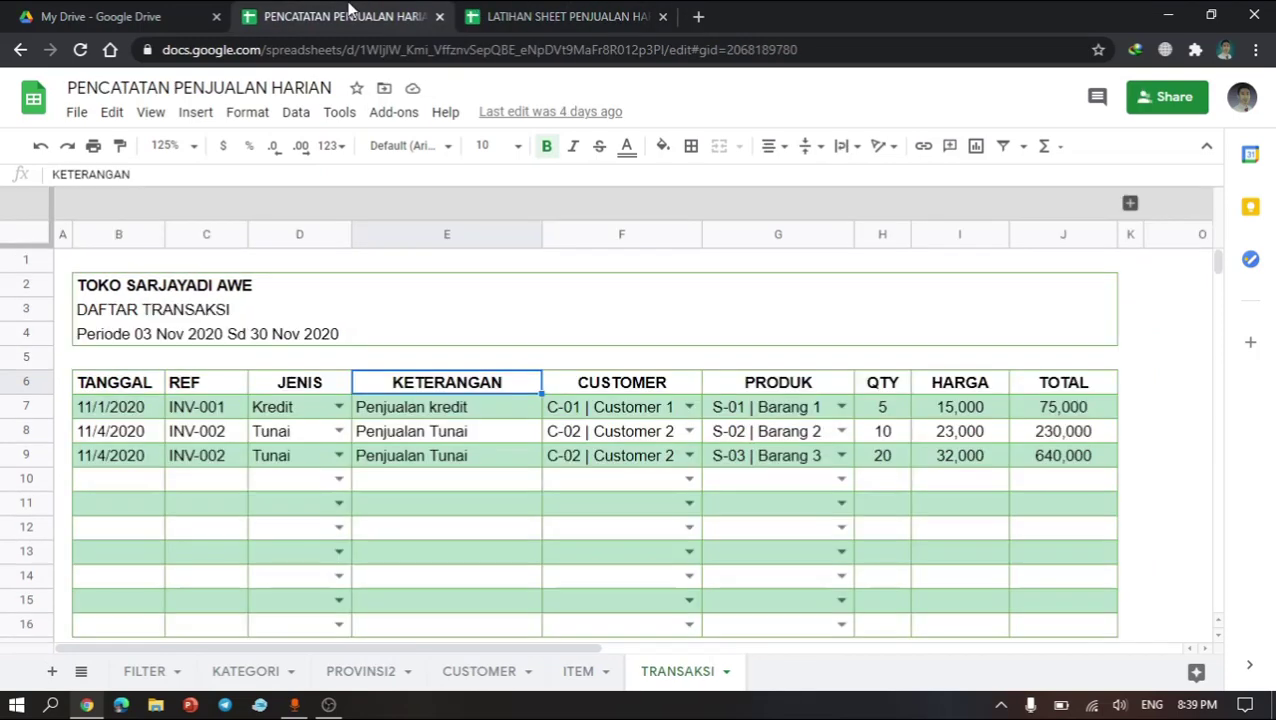
left_click(588, 12)
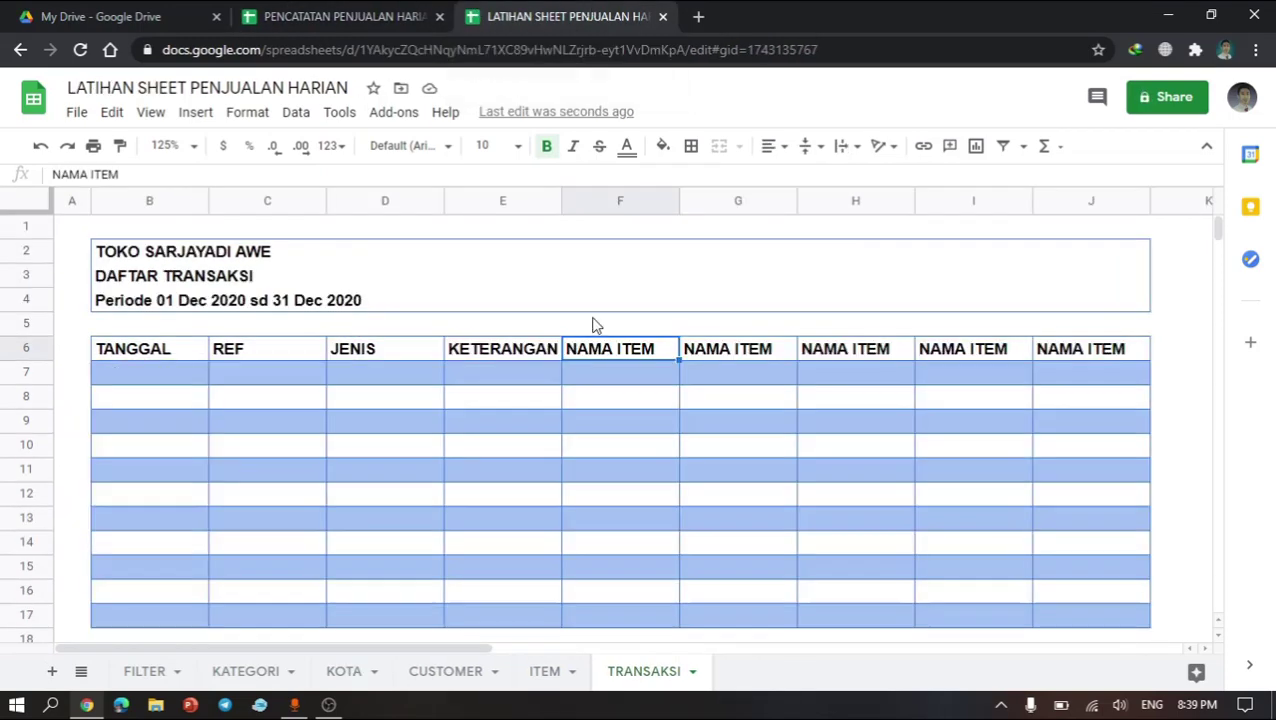
type("CUSTOMER")
key("Tab")
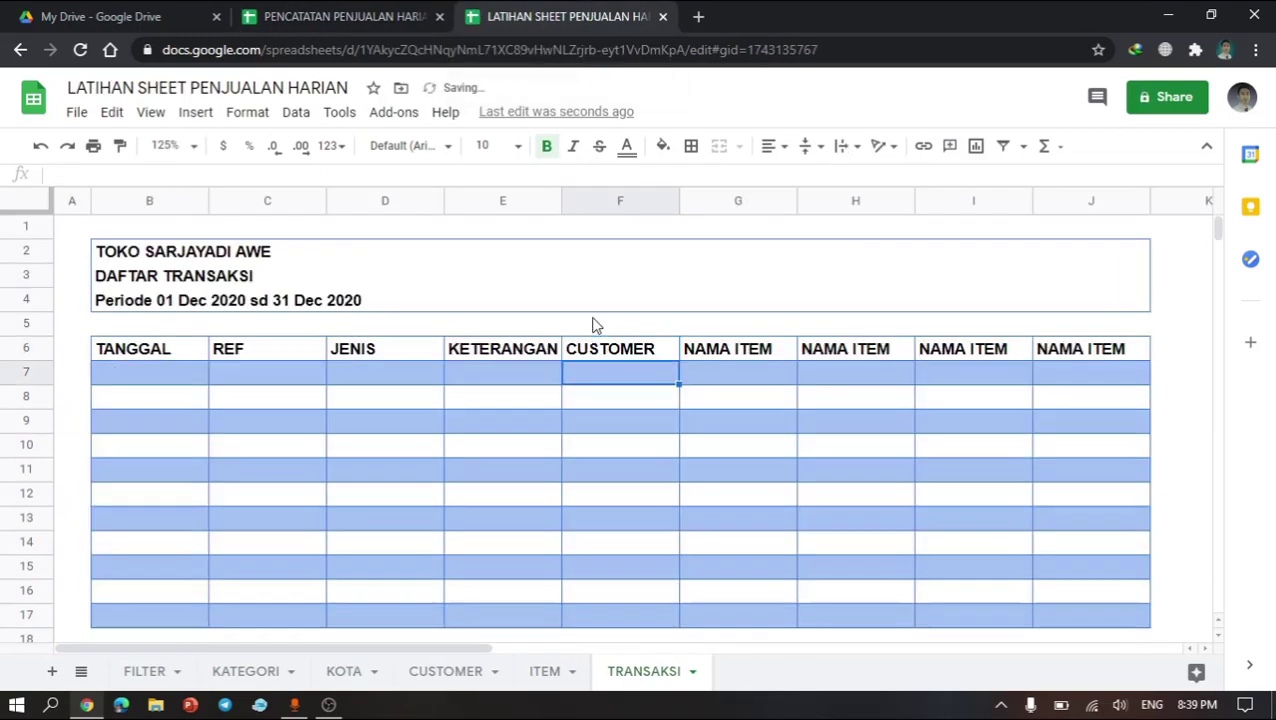
type("PROD")
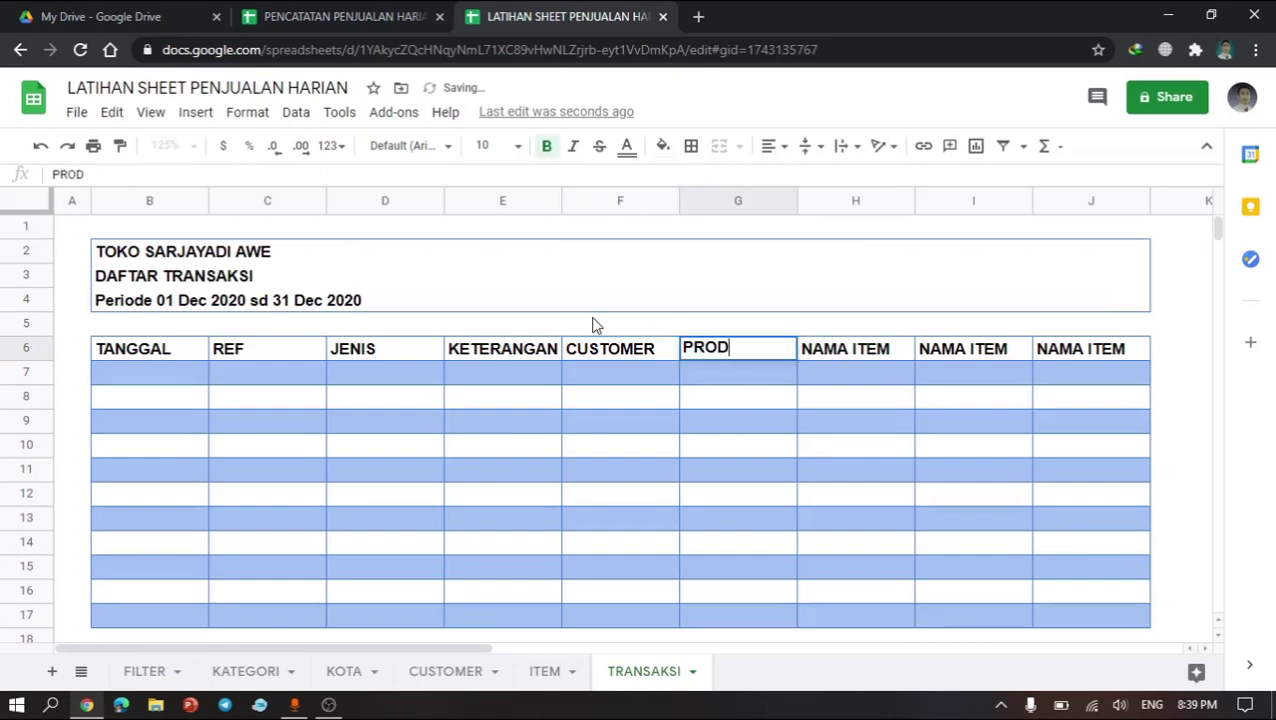
type("UK")
key("Return")
key("Up")
key("Right")
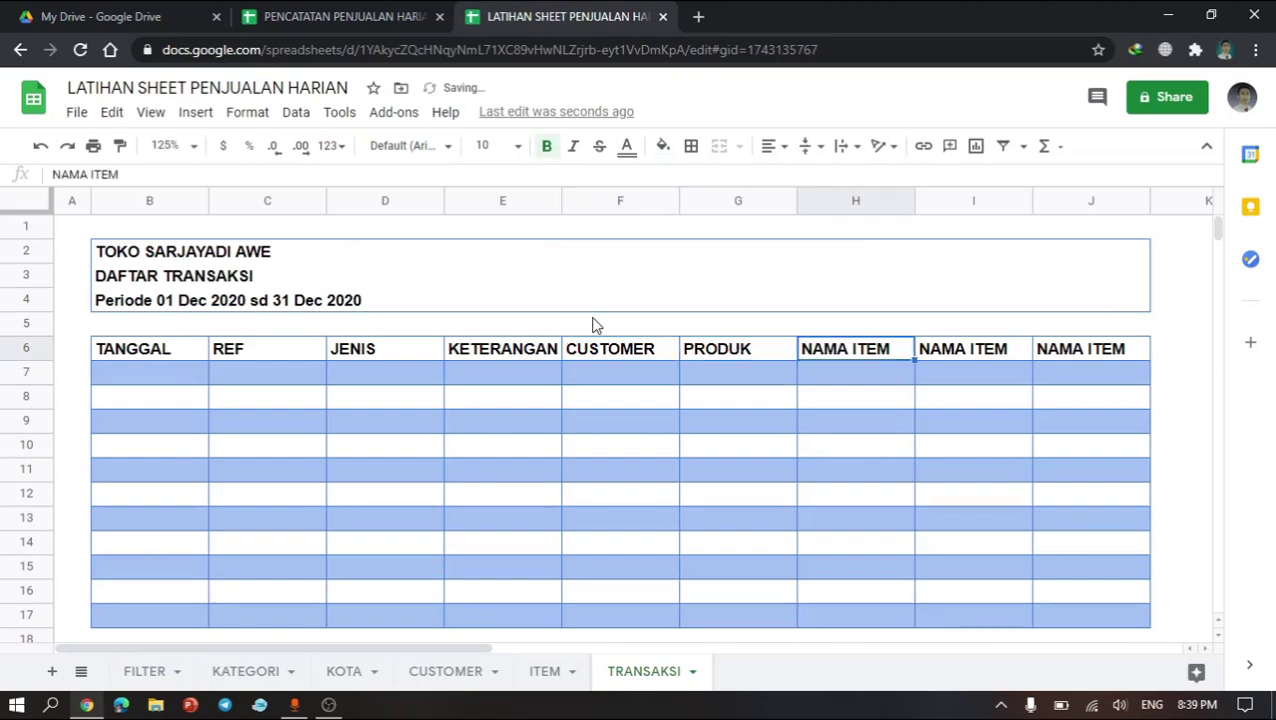
Step: Rename the H6, I6 and J6 headers to QTY, HARGA and TOTAL
left_click(363, 9)
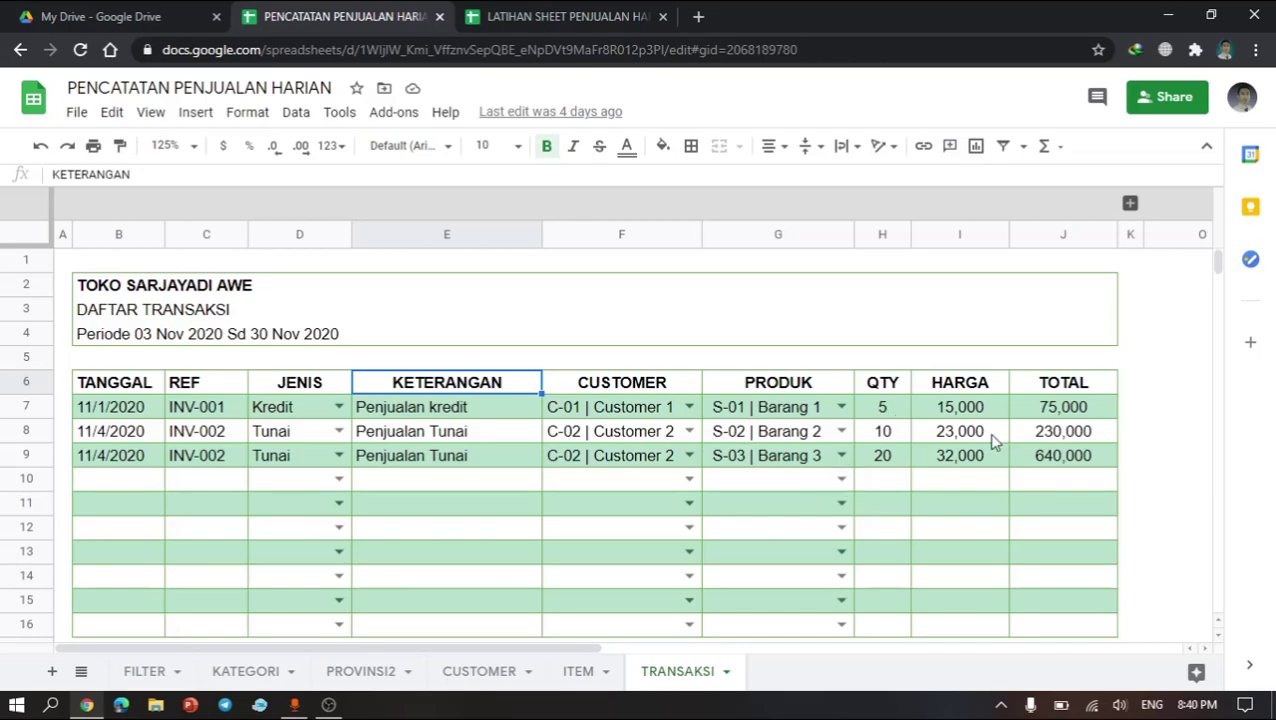
left_click(478, 12)
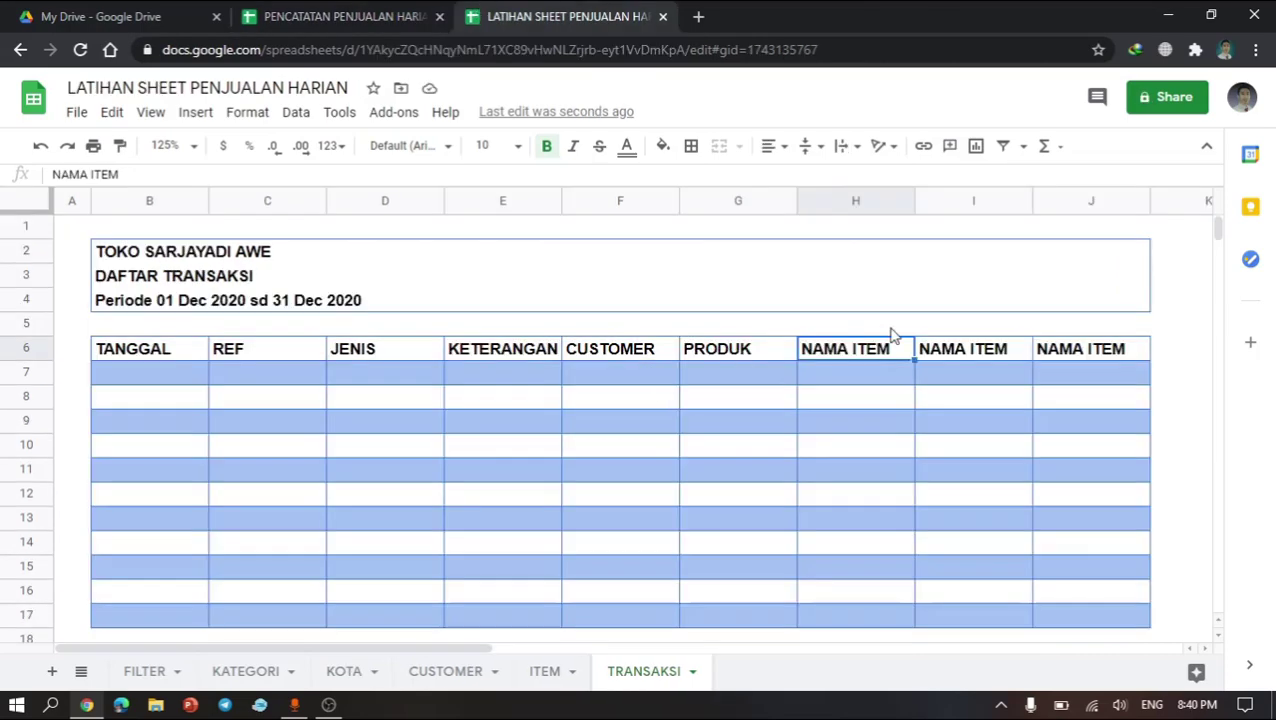
type("QTY")
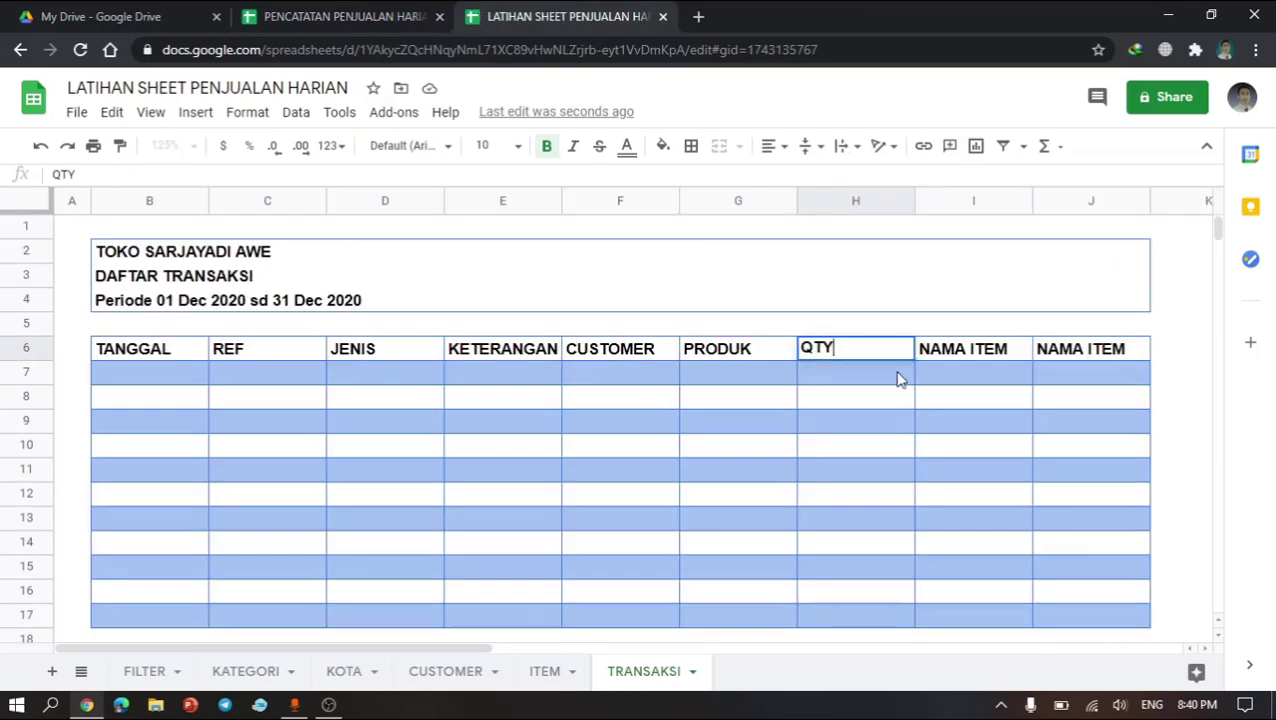
key("Tab")
type("HARGA")
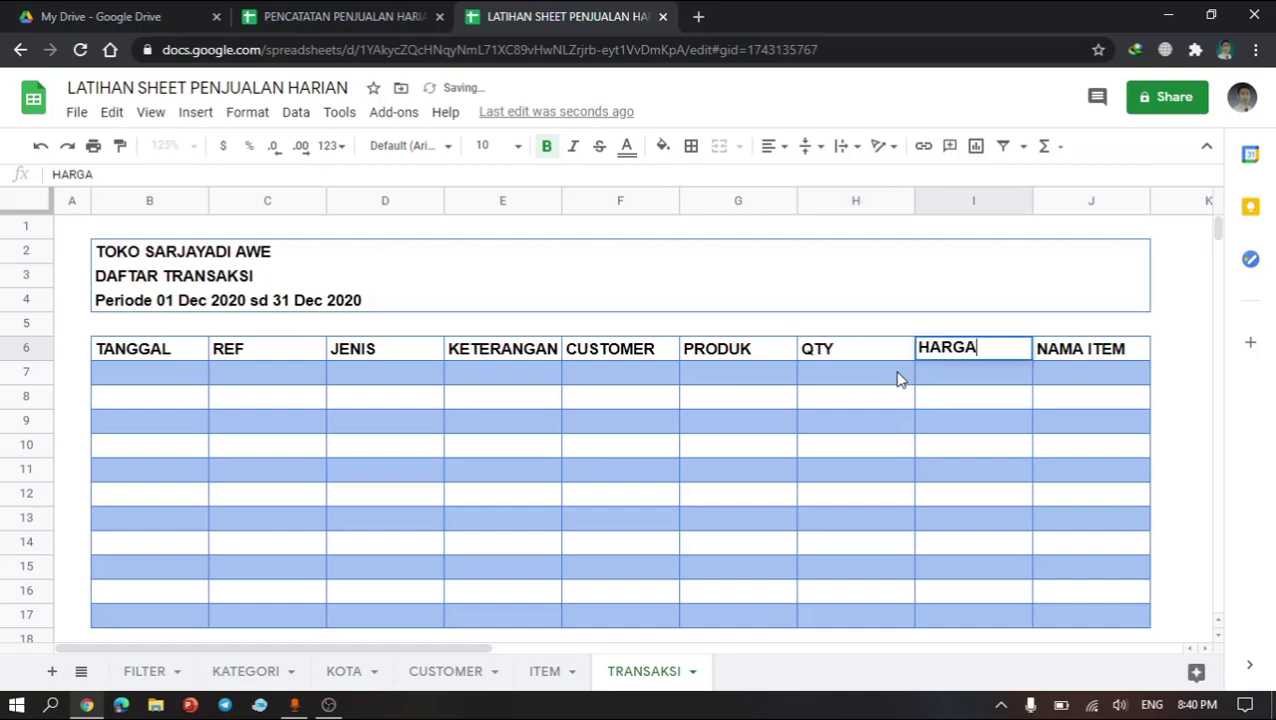
key("Tab")
type("TOTAL")
key("Return")
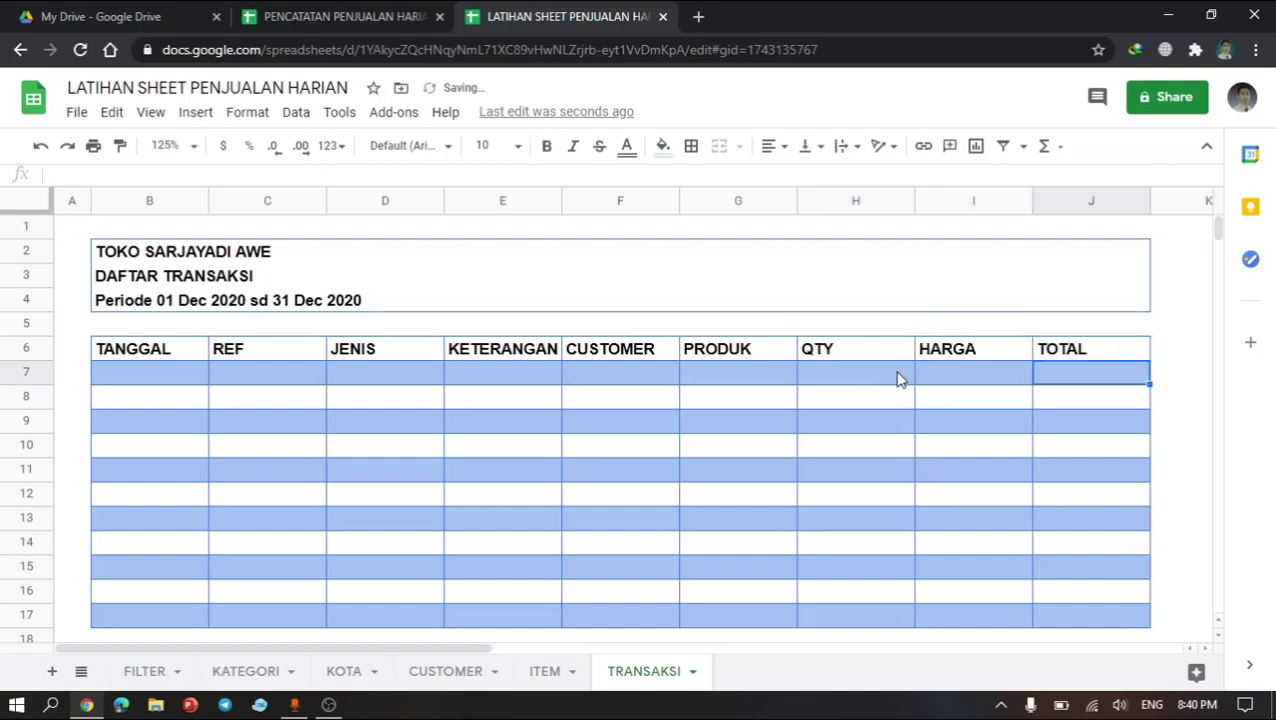
Step: Narrow columns A, B and C (REF) and widen the KETERANGAN column E
left_click(737, 440)
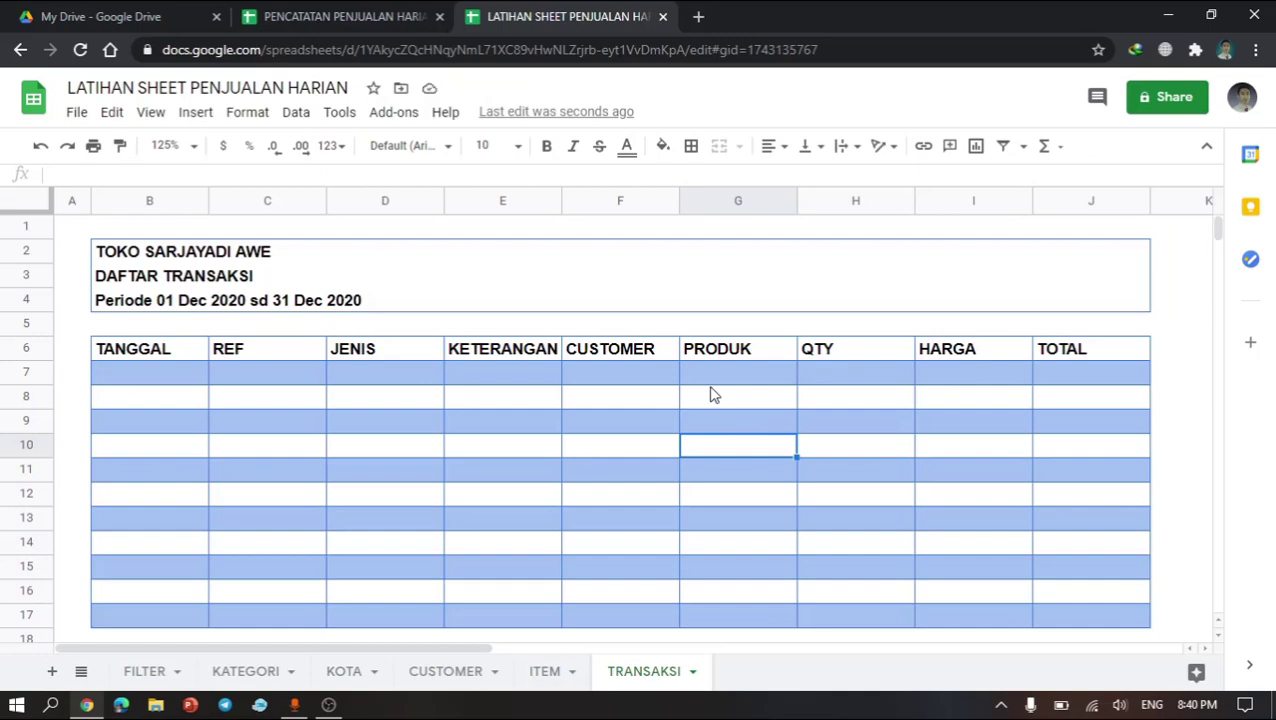
left_click(489, 366)
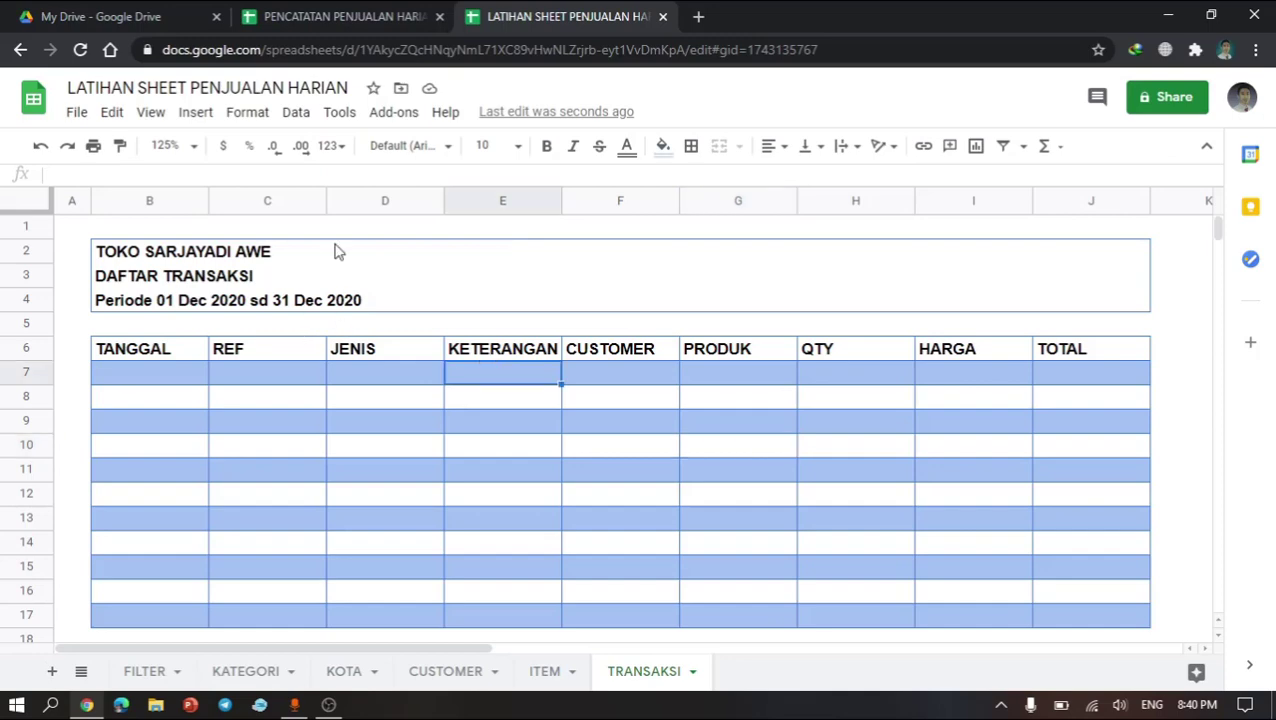
left_click_drag(326, 194, 298, 195)
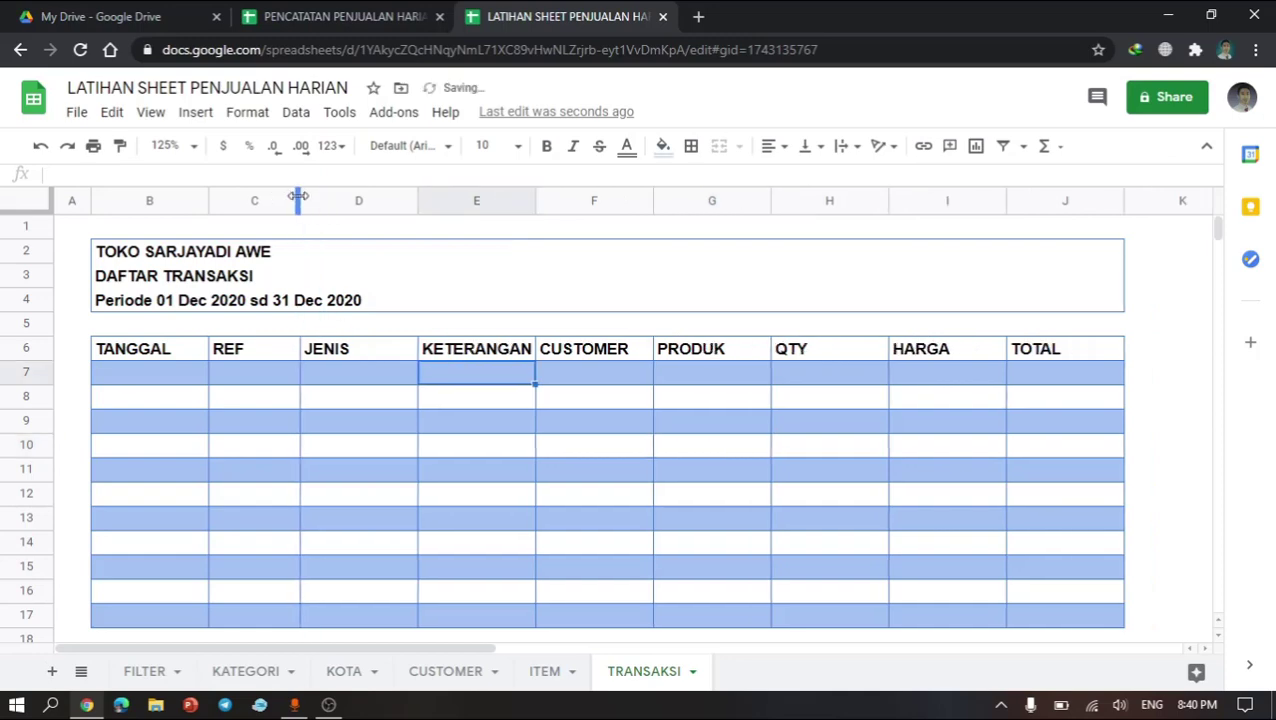
left_click_drag(536, 199, 658, 199)
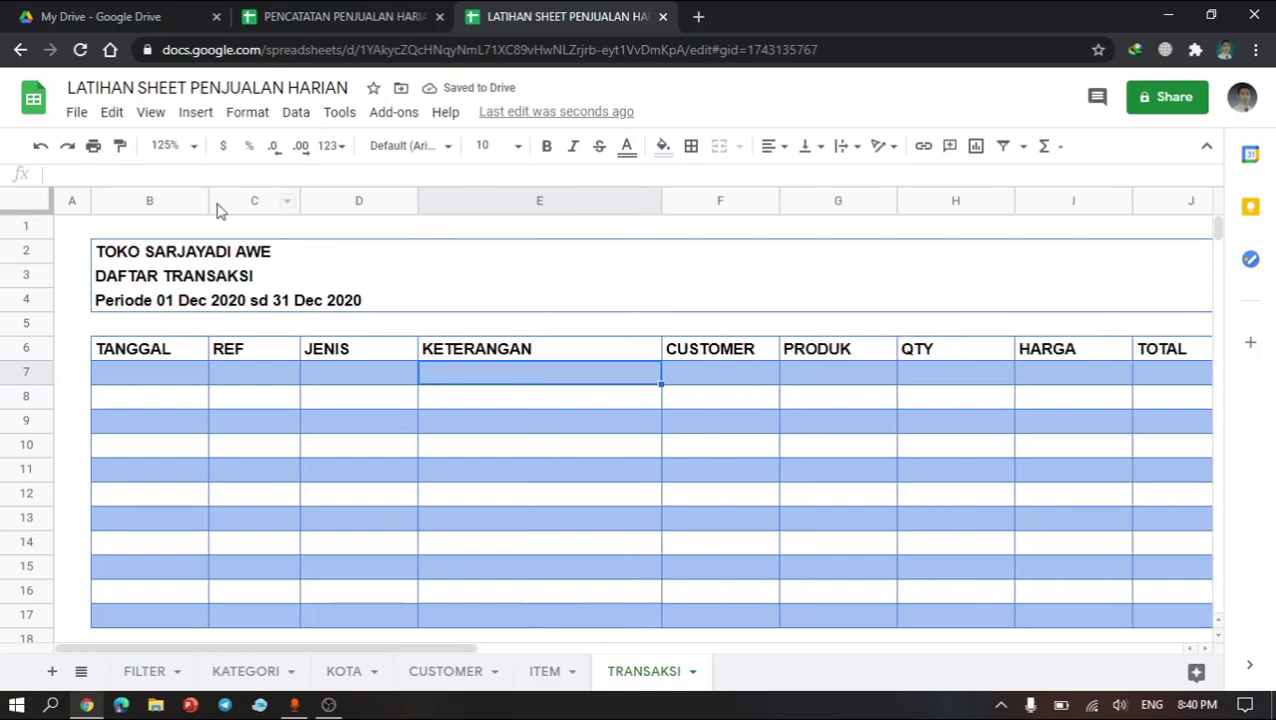
left_click_drag(206, 200, 201, 200)
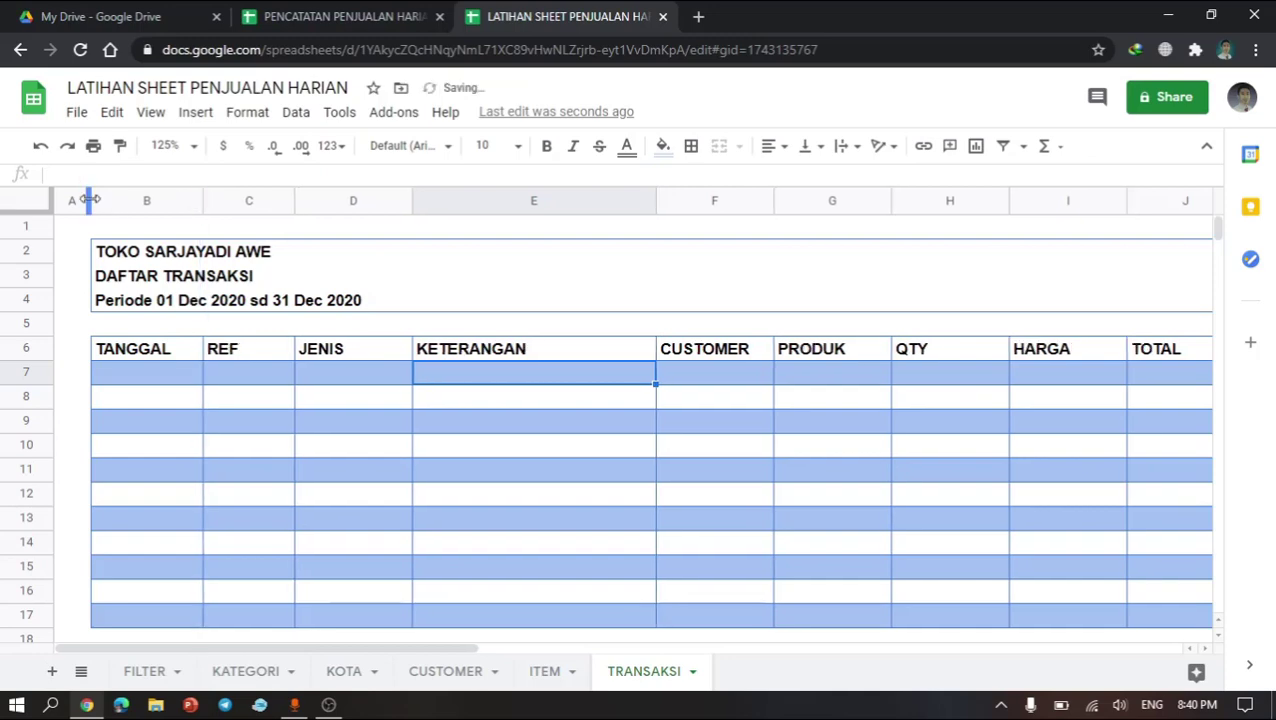
left_click_drag(88, 200, 64, 200)
Step: Reduce the height of the empty row 5 between the title block and the table
left_click(194, 321)
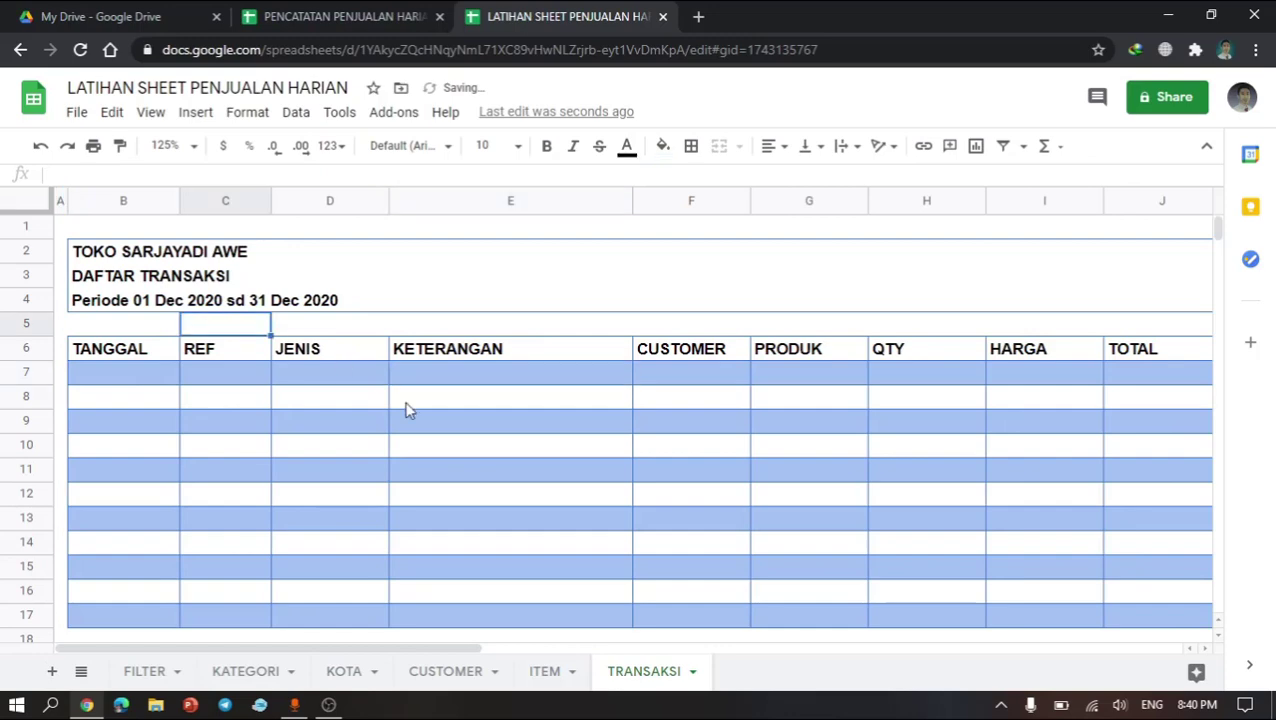
left_click(570, 455)
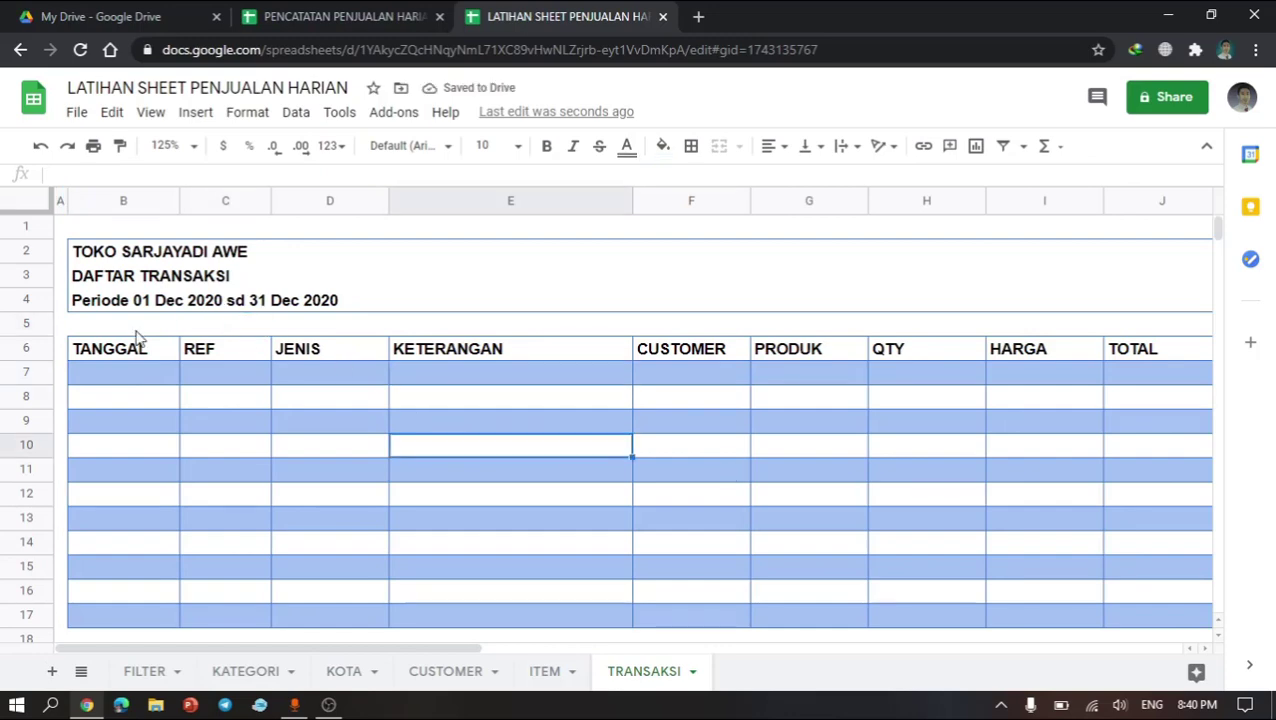
left_click_drag(24, 338, 23, 319)
Step: Narrow the QTY column H
left_click(234, 390)
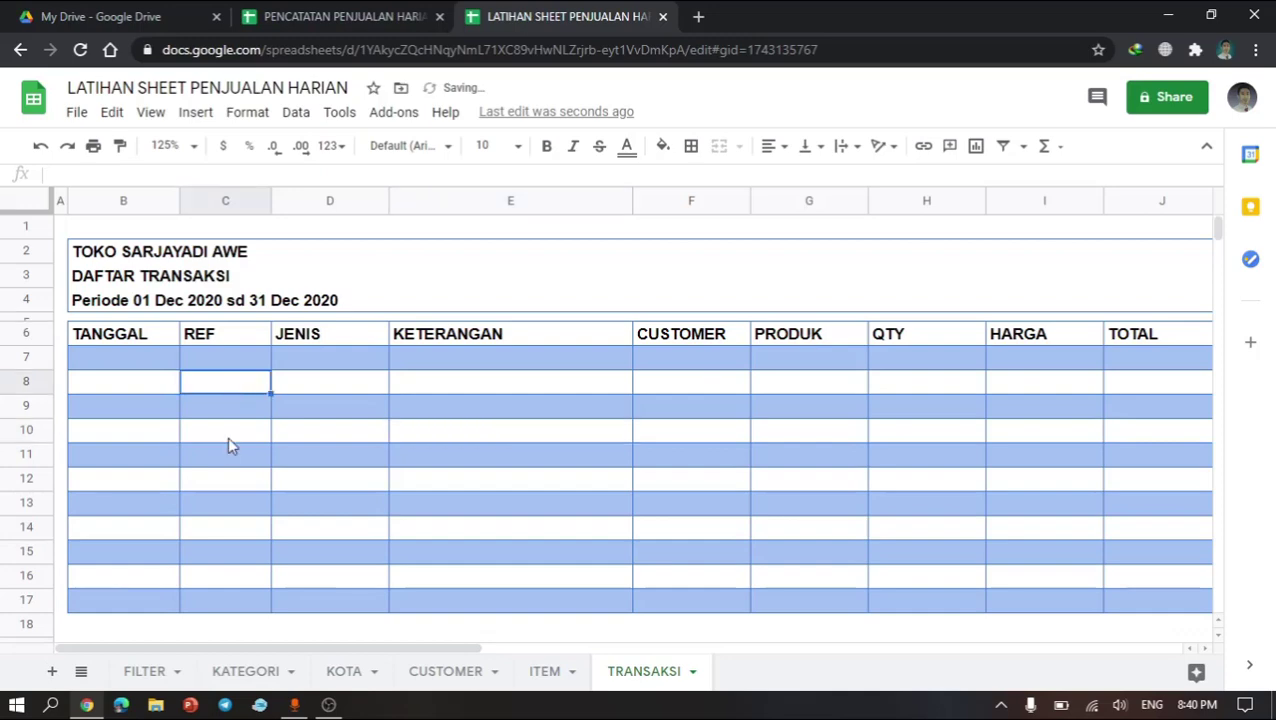
left_click(350, 381)
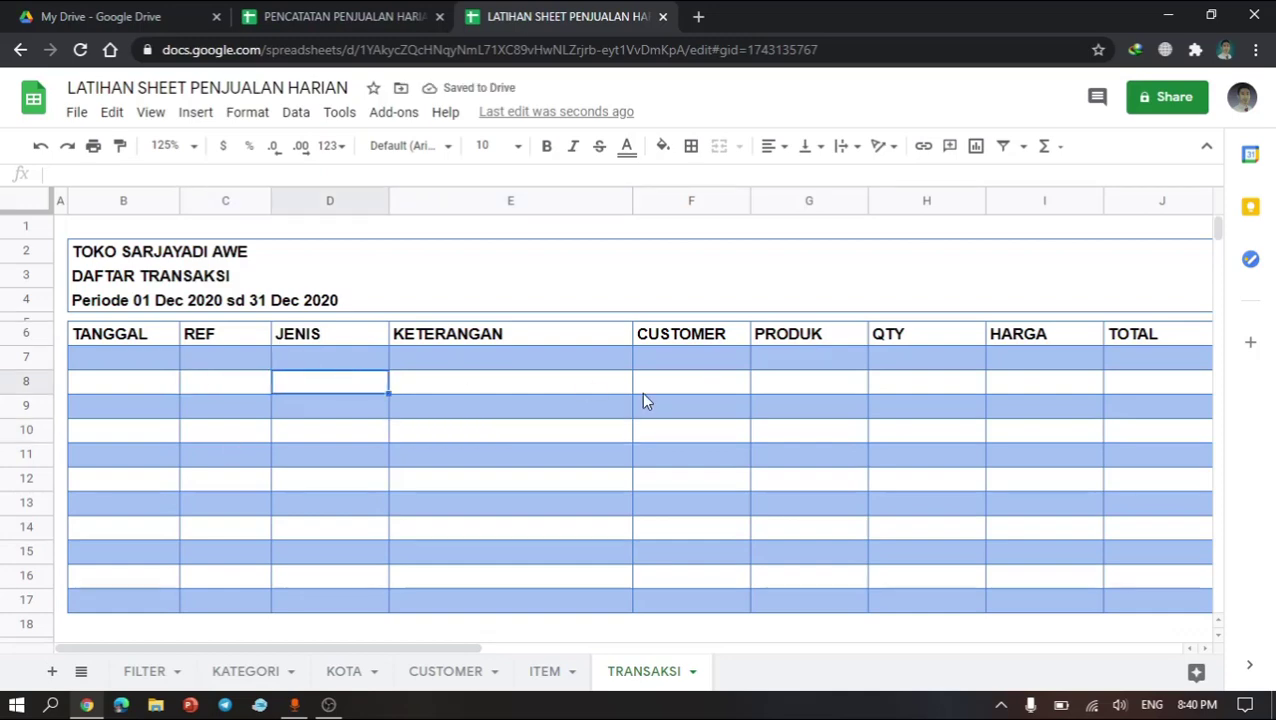
left_click(641, 392)
left_click(957, 531)
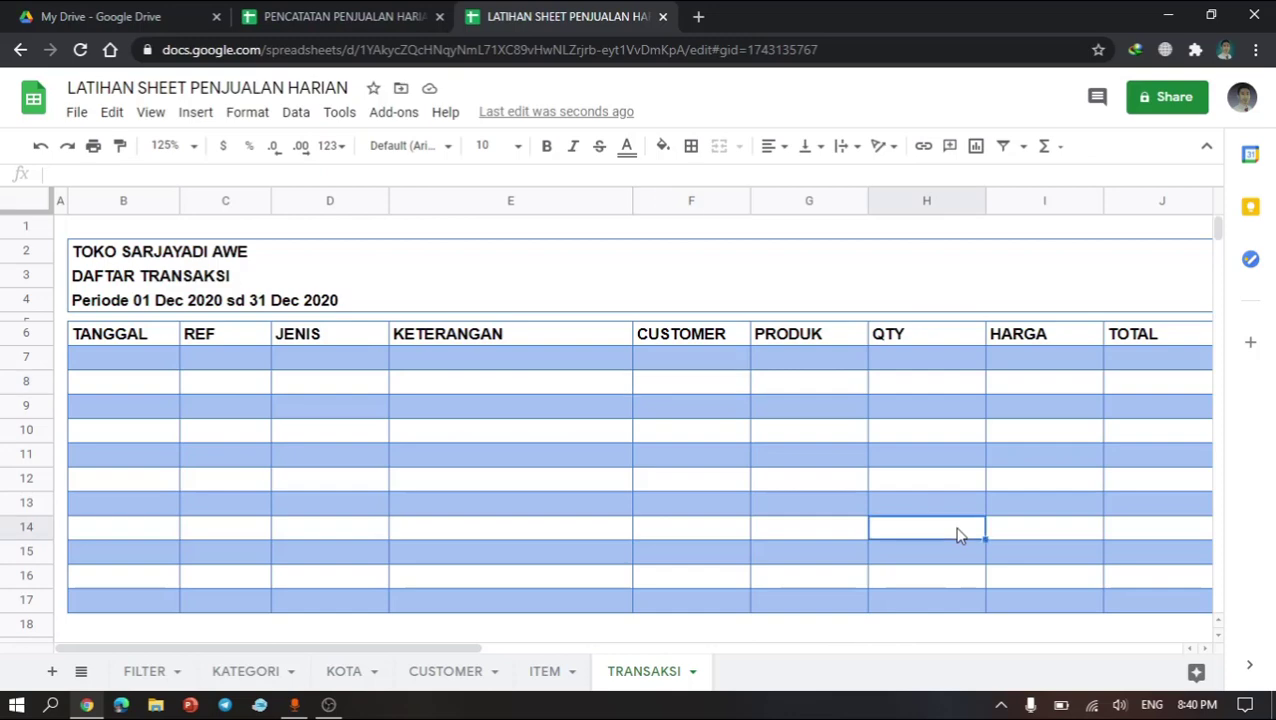
scroll(750, 523, "right", 2)
scroll(746, 516, "left", 2)
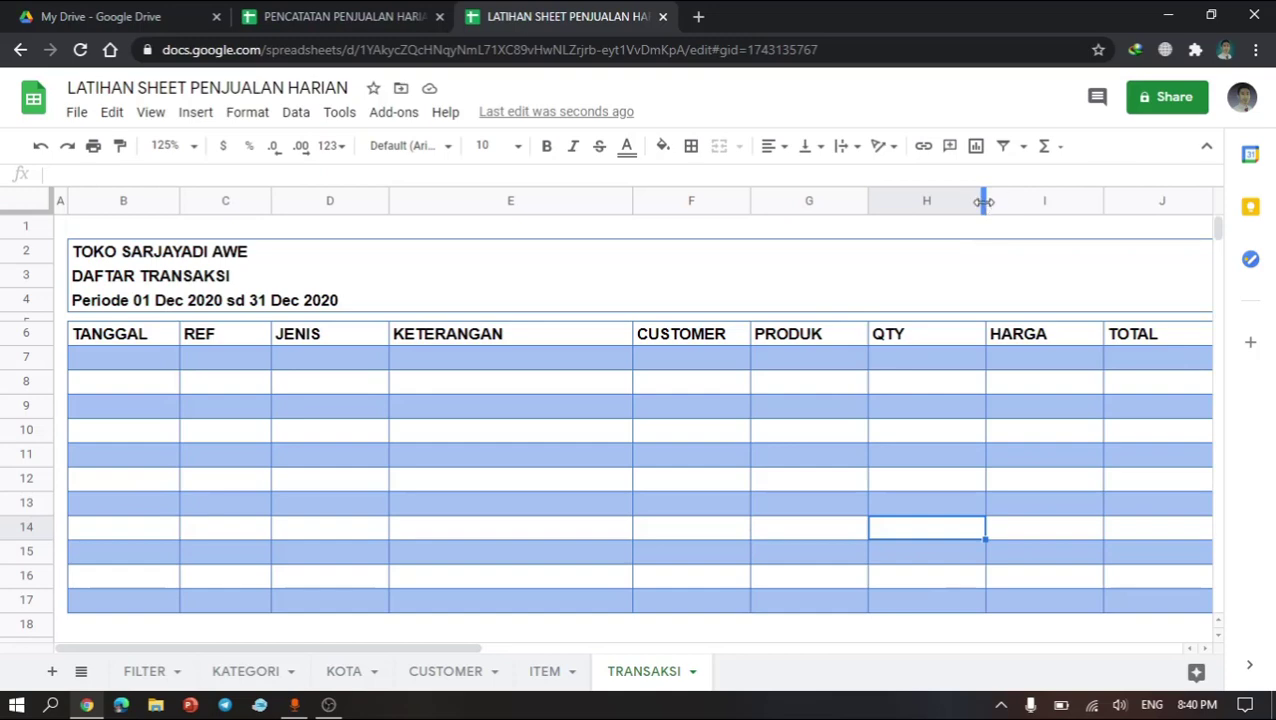
left_click_drag(985, 205, 936, 205)
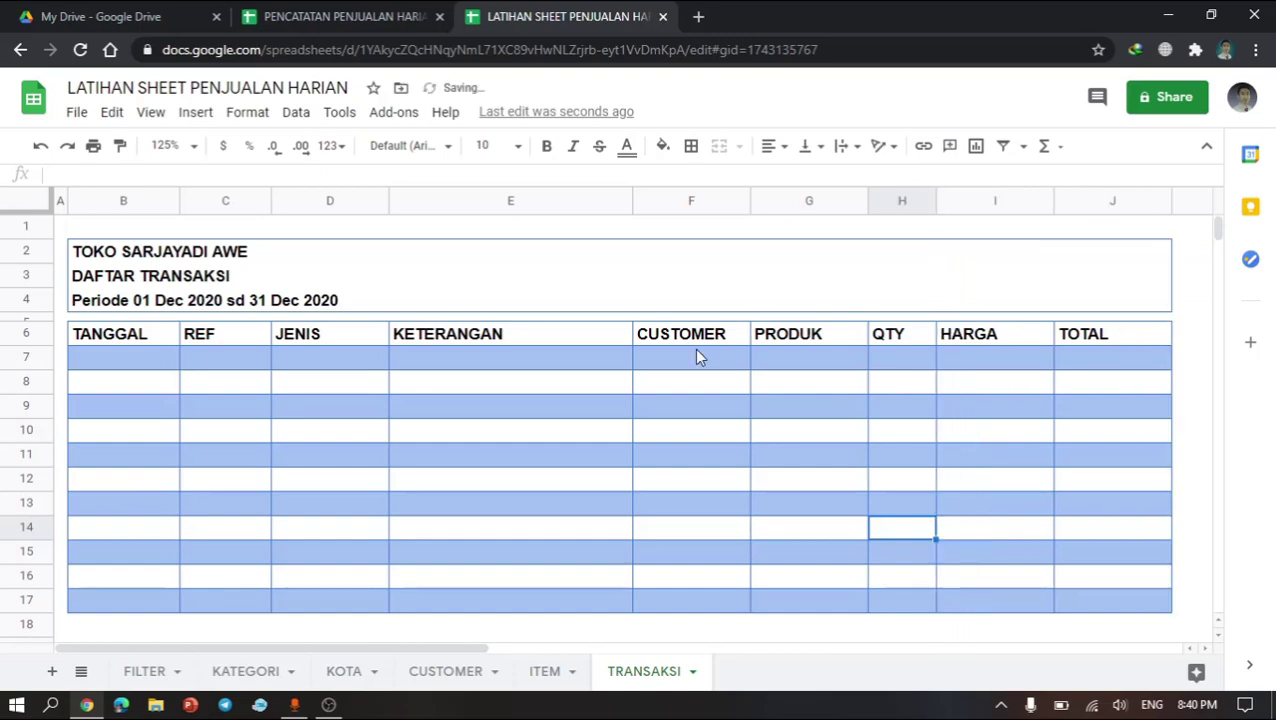
Step: Switch to the CUSTOMER sheet and narrow the empty column I beside the table
left_click(694, 352)
left_click(781, 360)
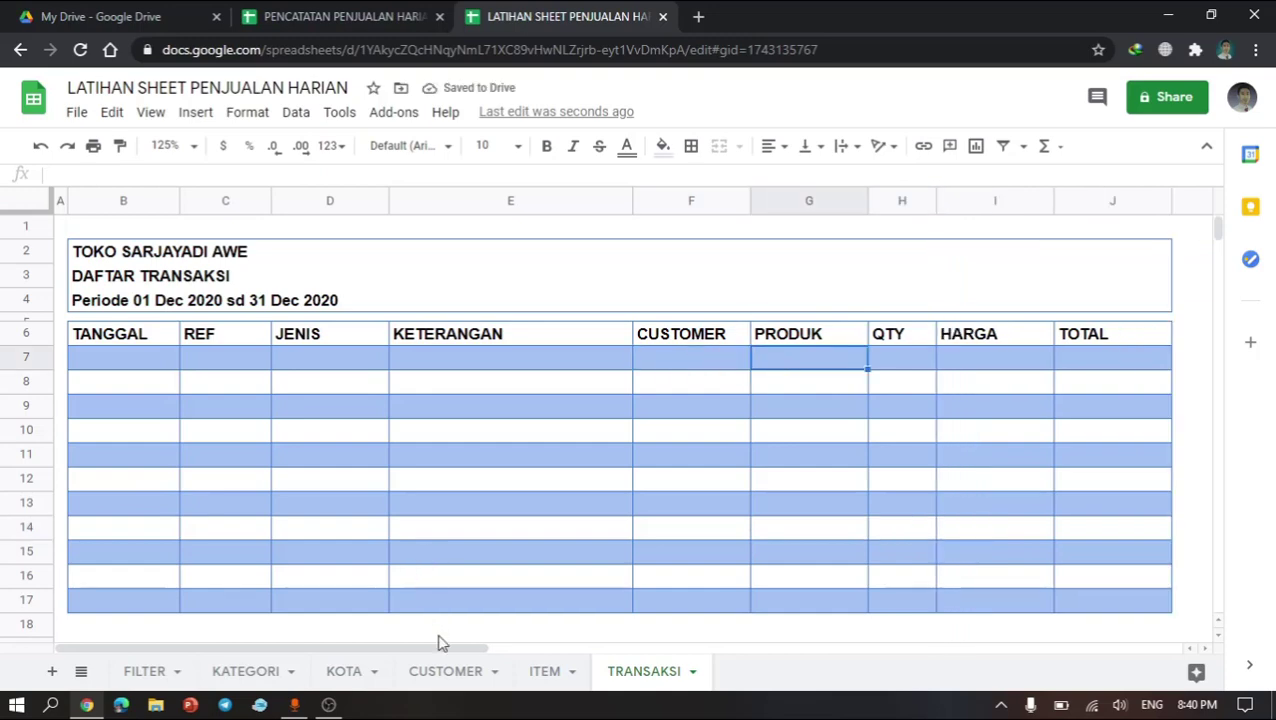
left_click(435, 671)
left_click(610, 390)
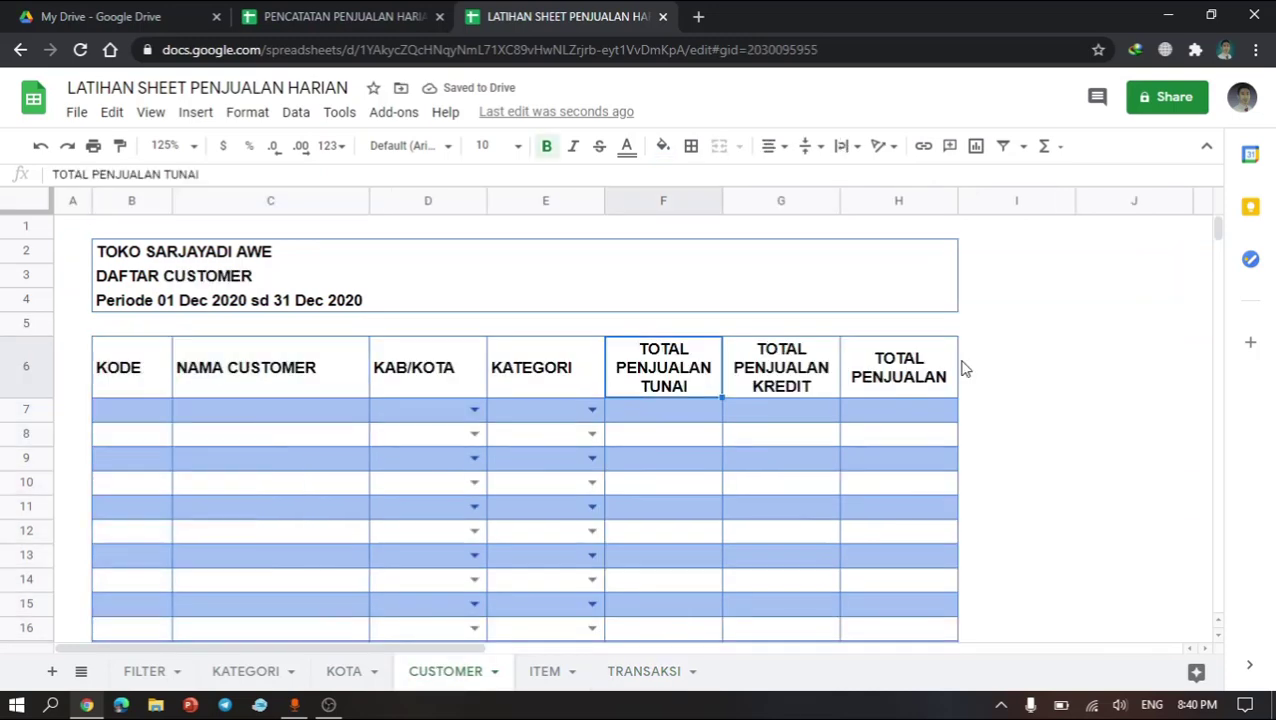
left_click(962, 367)
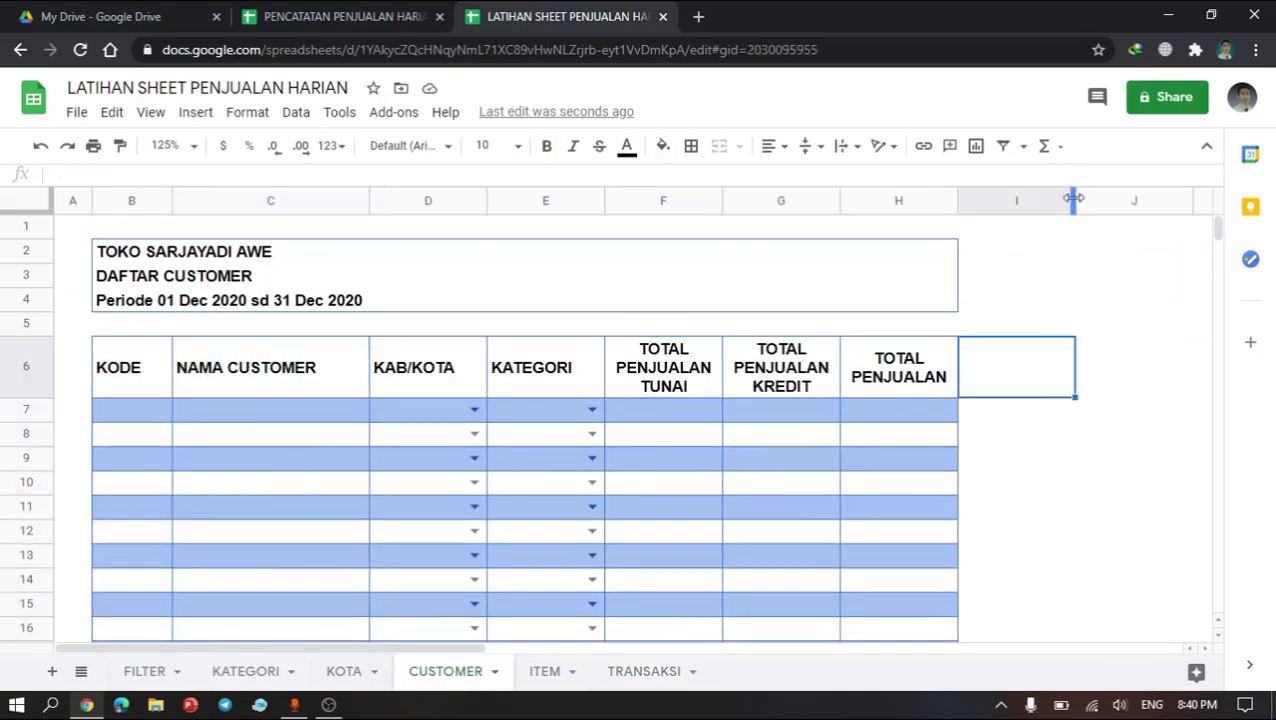
left_click_drag(1071, 201, 972, 200)
left_click(1011, 433)
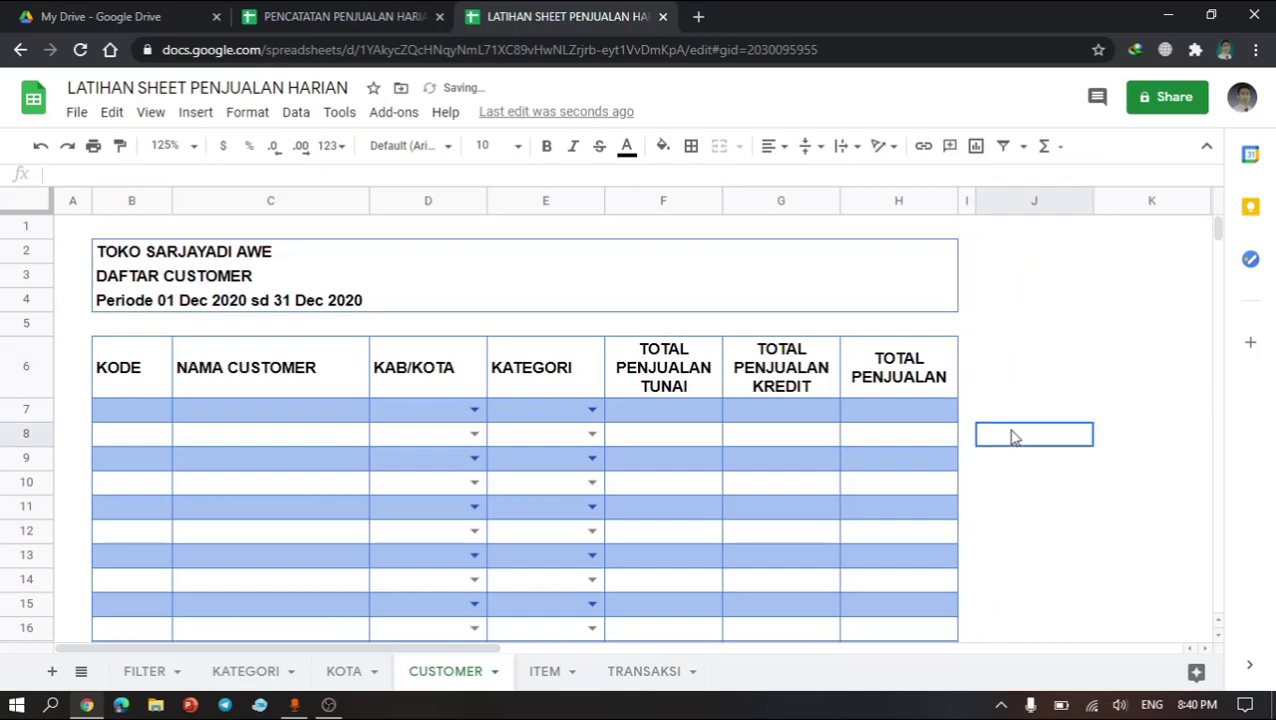
left_click(1030, 408)
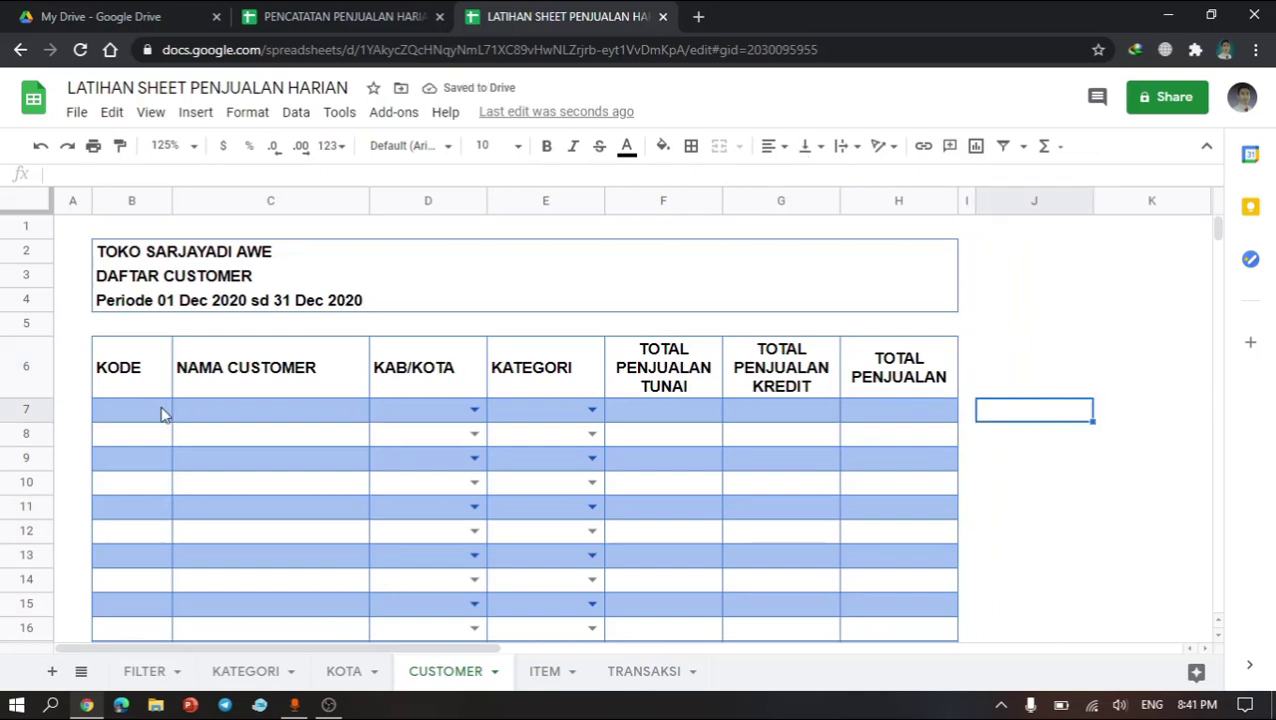
Step: Enter the customer codes C1 and C2 in the first two KODE cells
left_click(162, 413)
type("C1")
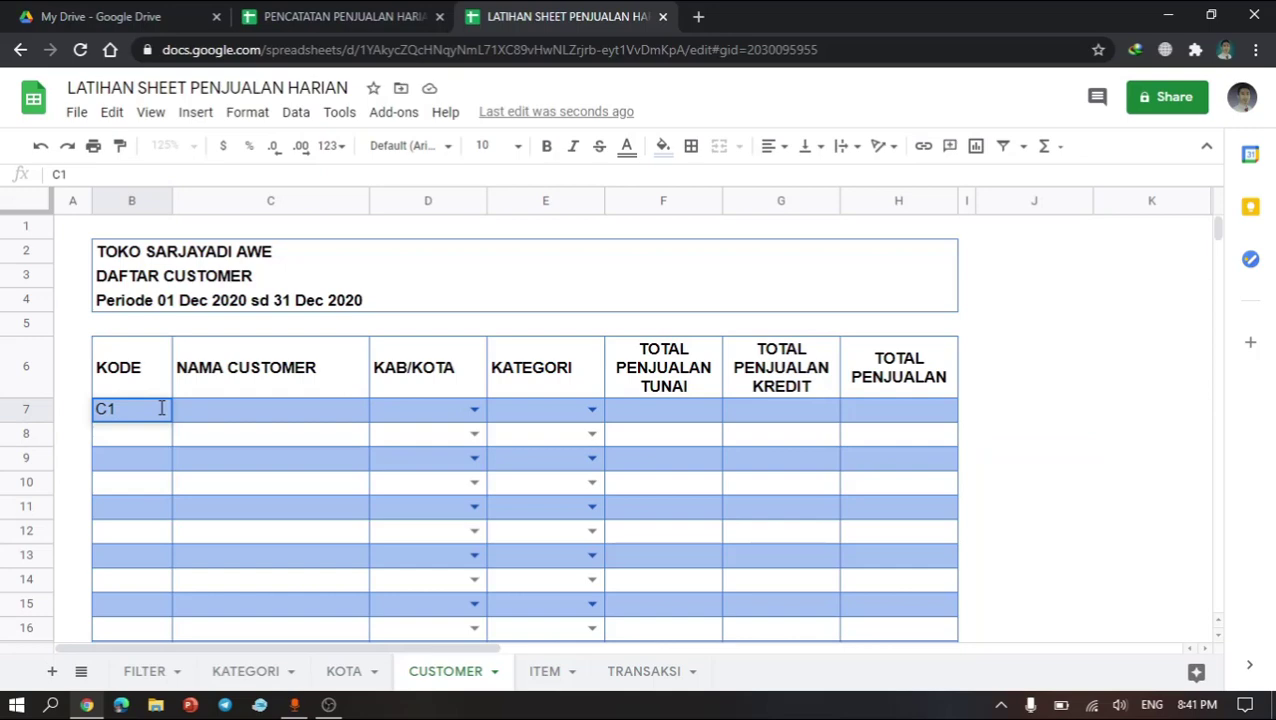
key("Return")
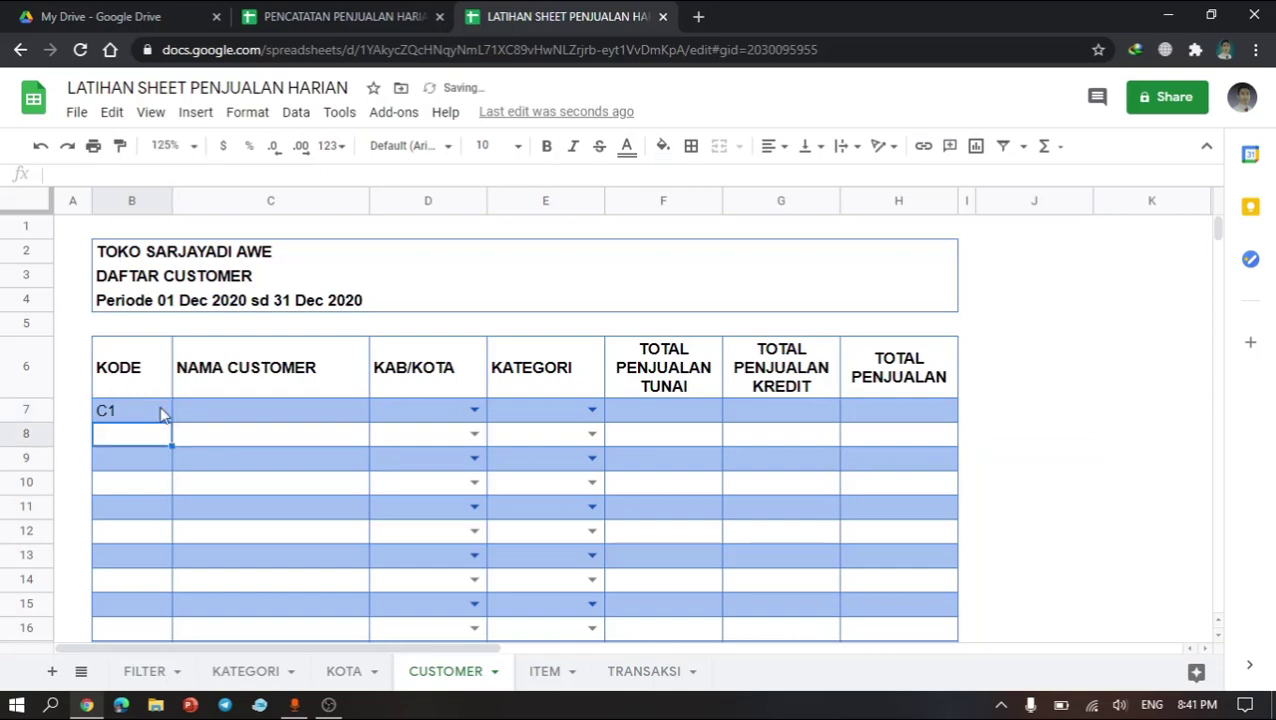
type("C2")
key("Return")
Step: Enter Custumer 1 and Customer 2 as the NAMA CUSTOMER for C1 and C2
left_click(238, 416)
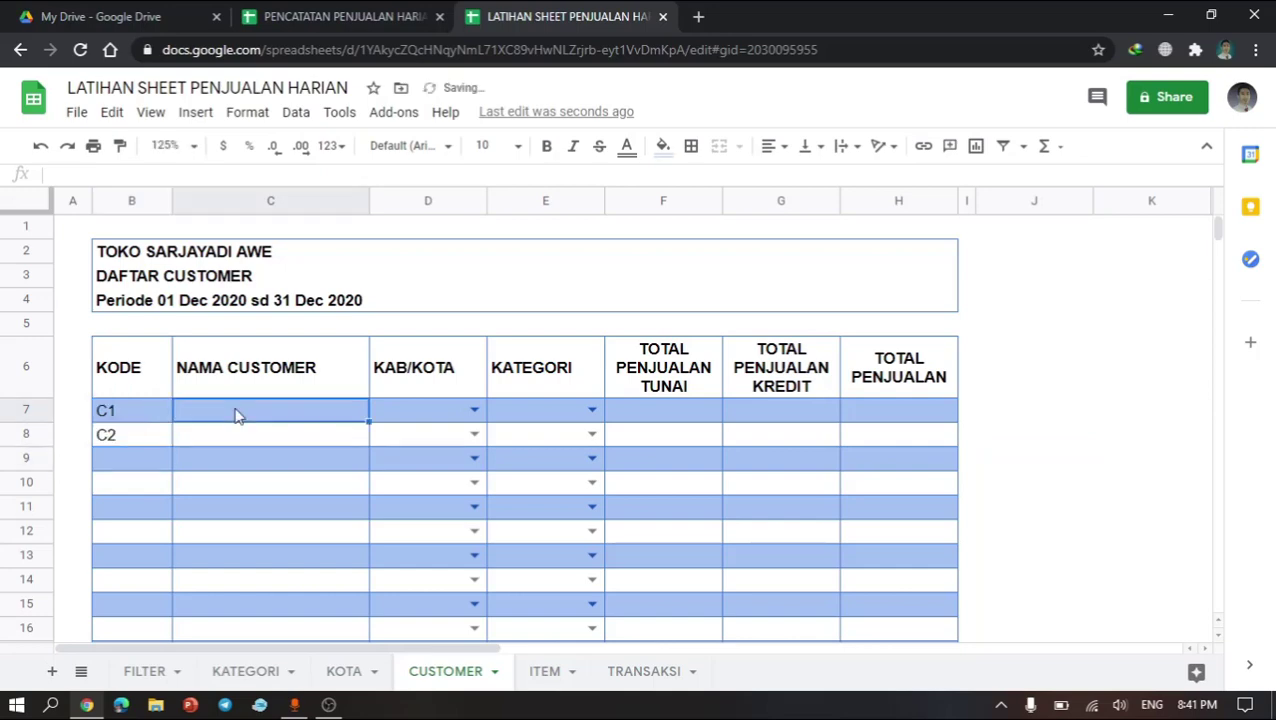
type("Cus")
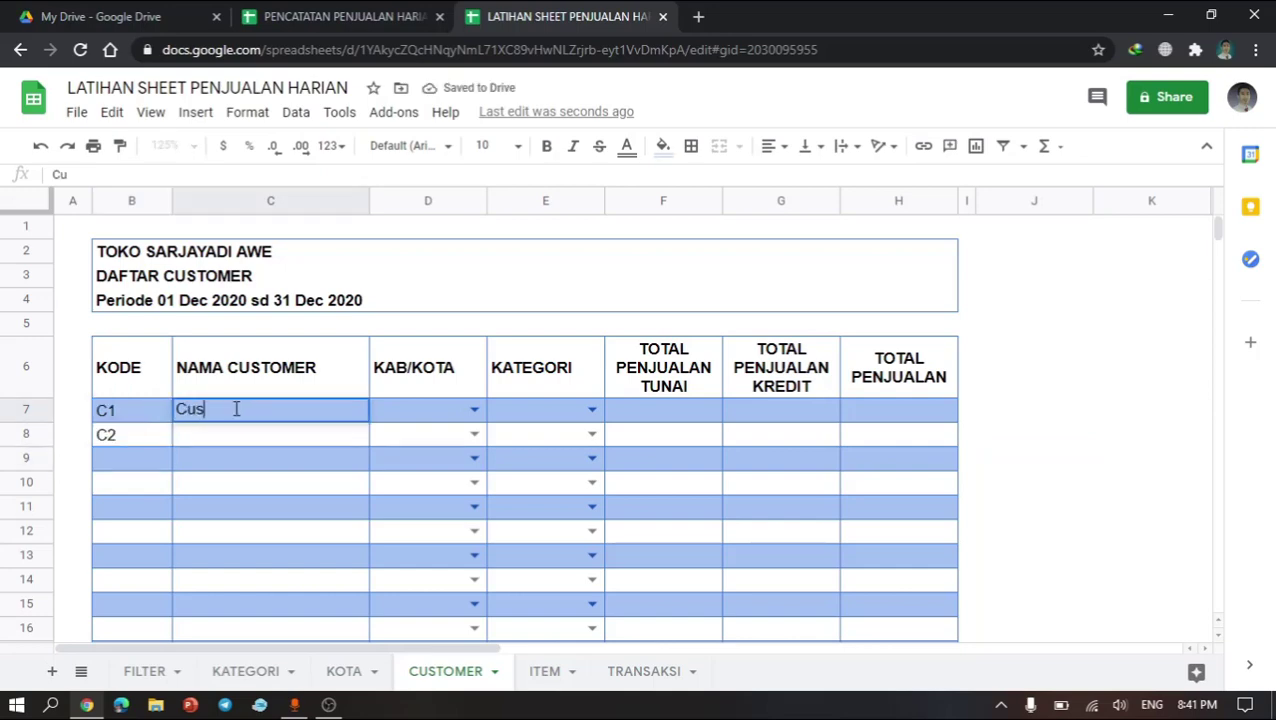
type("tumer 1")
key("Return")
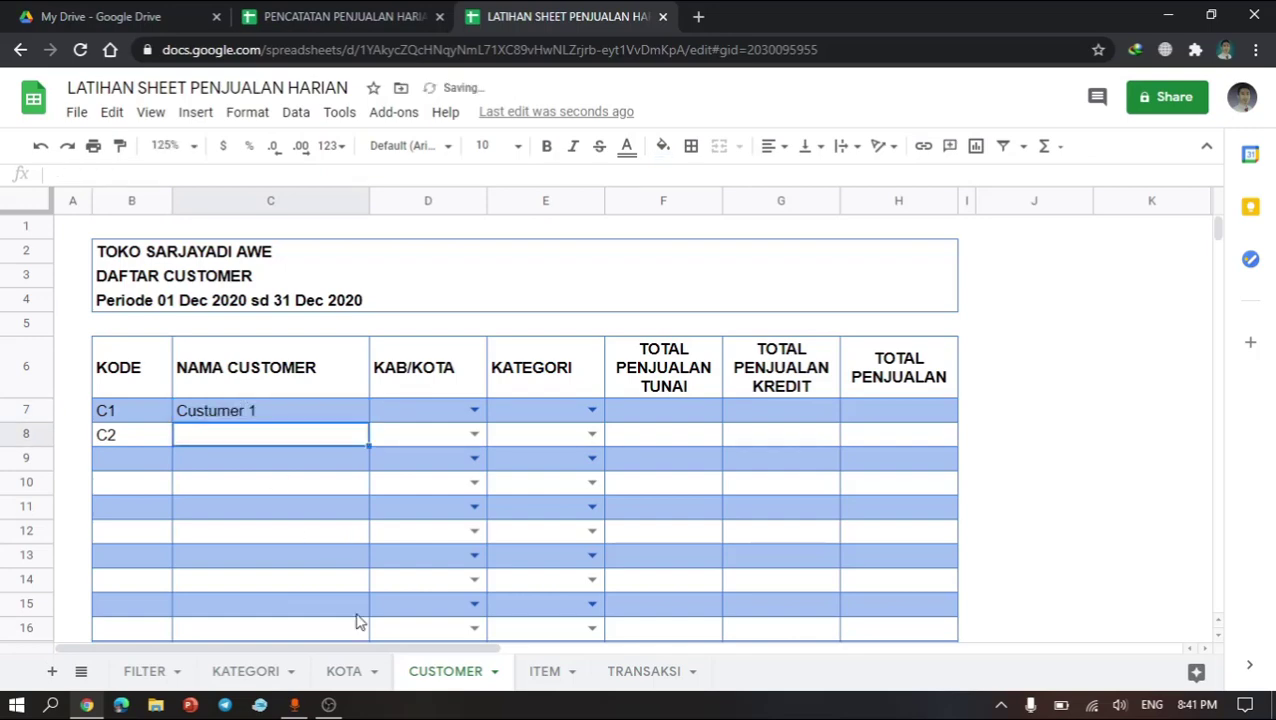
type("S")
key("BackSpace")
type("Customer 2")
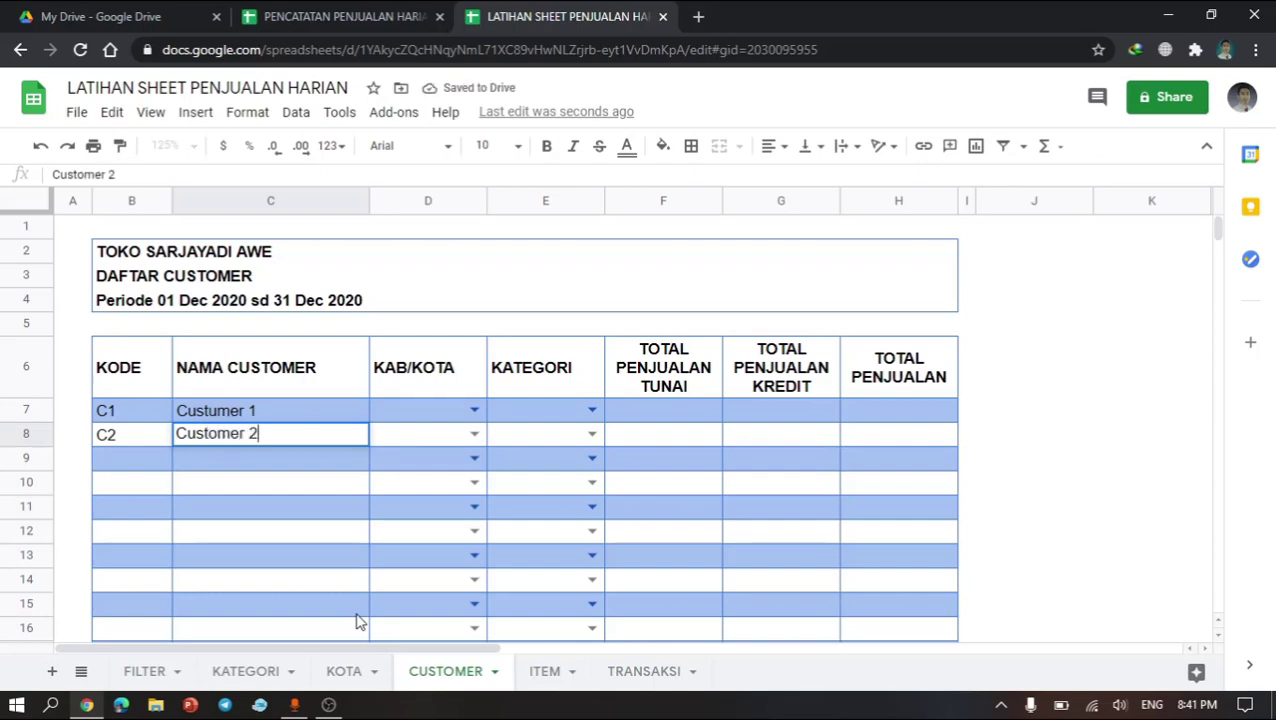
key("Return")
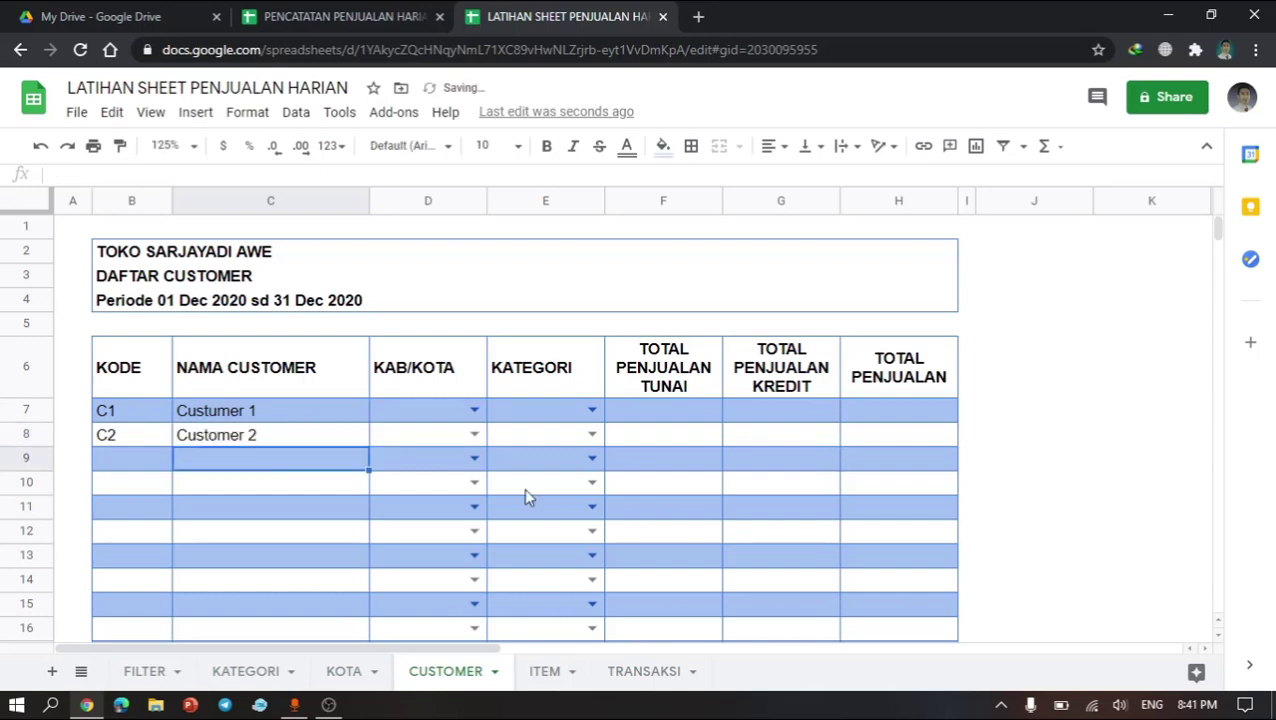
Step: Pick Makassar and Pangkajene dan Kepulauan as KAB/KOTA for C1 and C2, and widen the KAB/KOTA column D
left_click(427, 420)
type("maka")
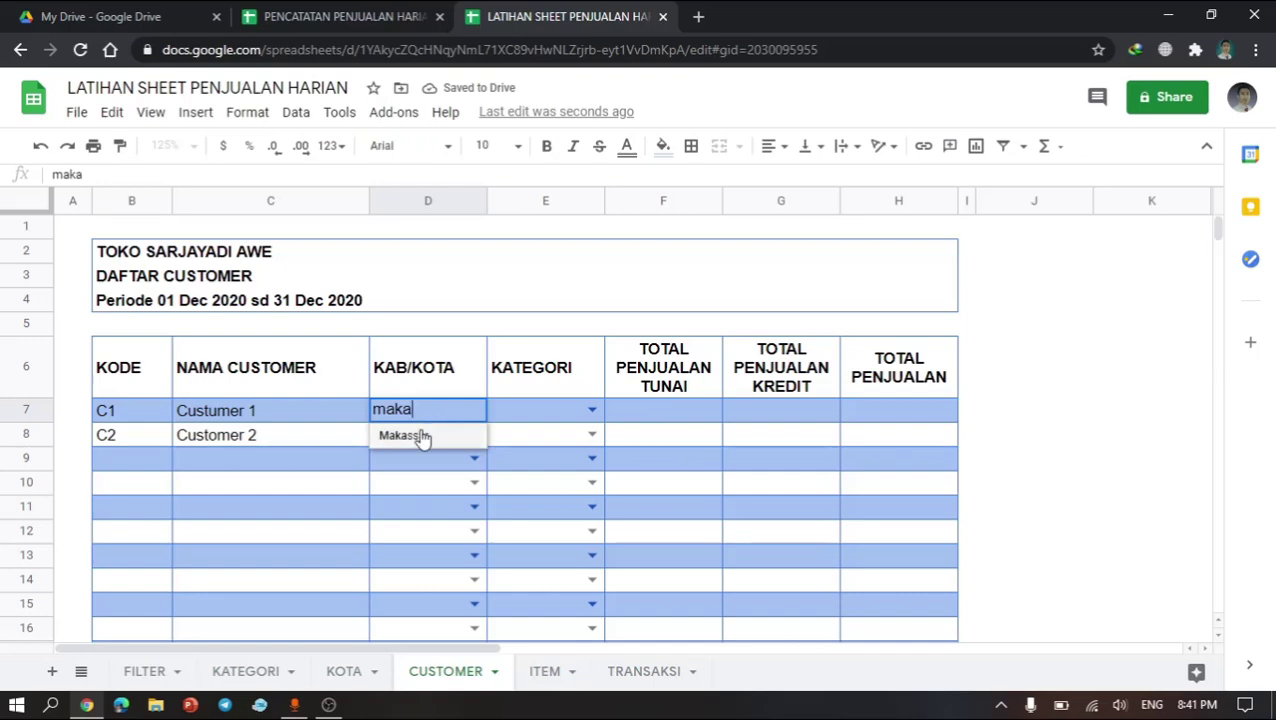
left_click(422, 436)
left_click(428, 437)
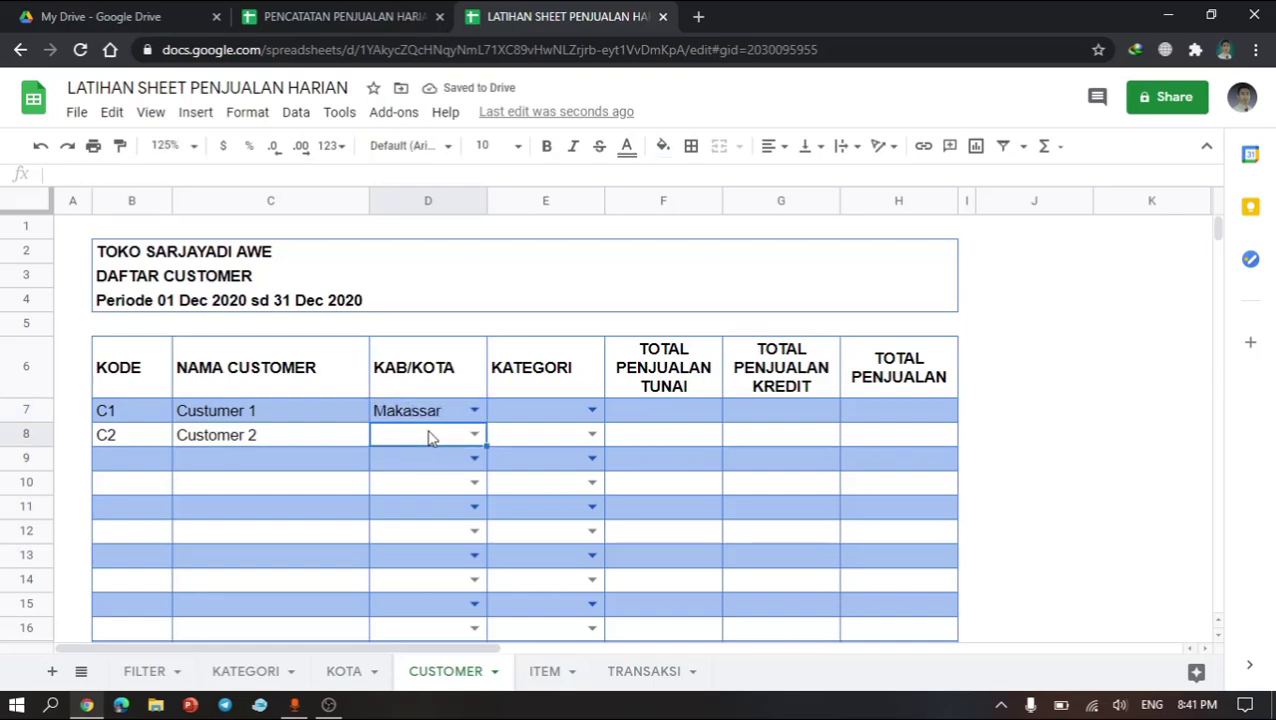
type("pan")
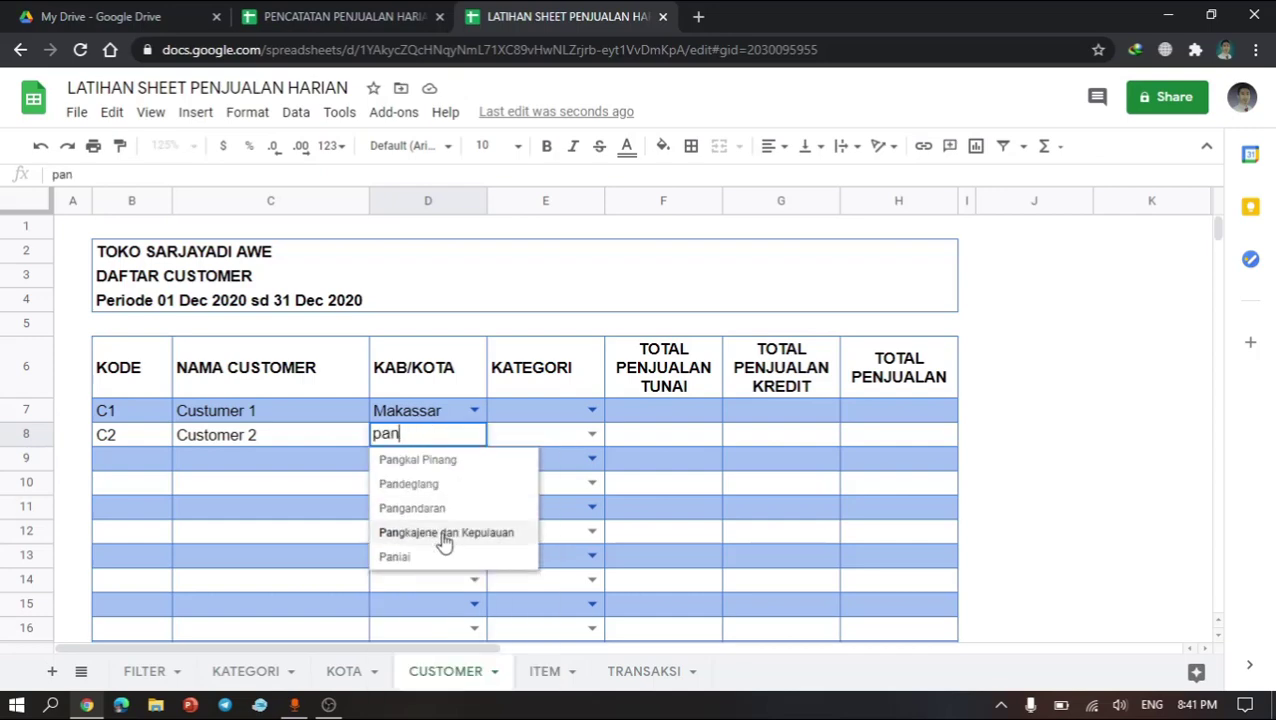
left_click(444, 540)
left_click(544, 464)
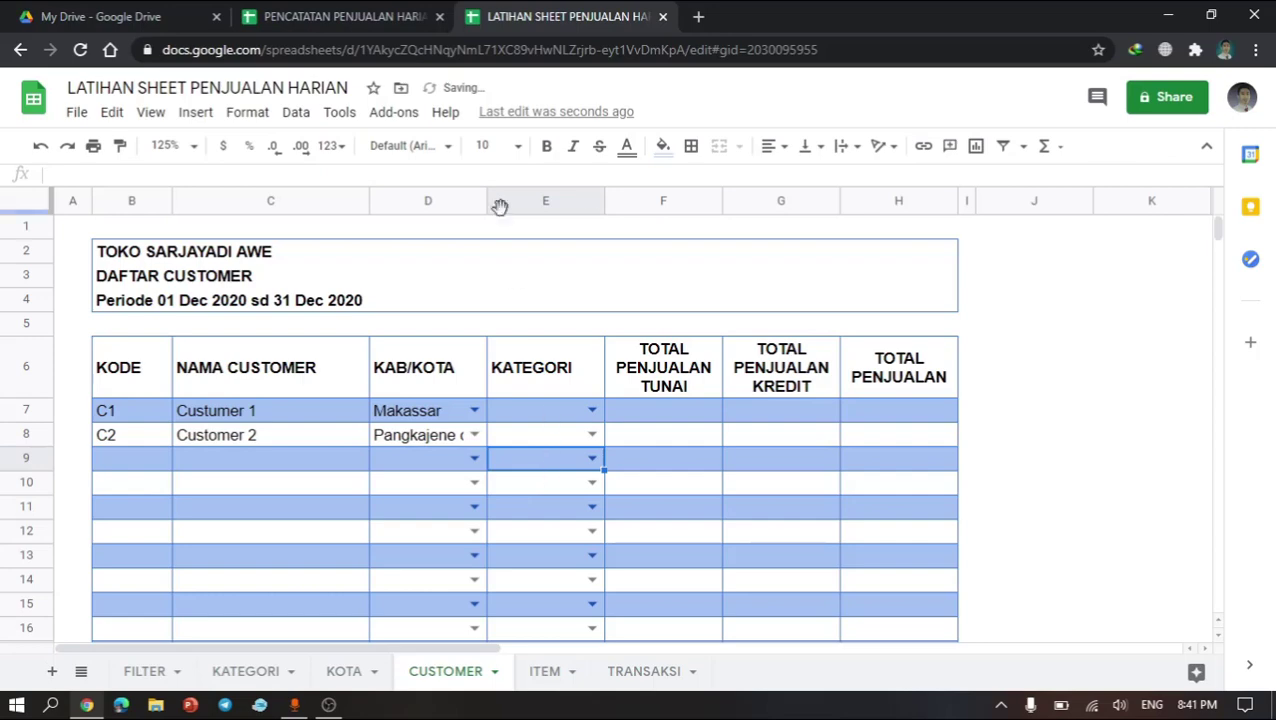
left_click_drag(487, 201, 607, 201)
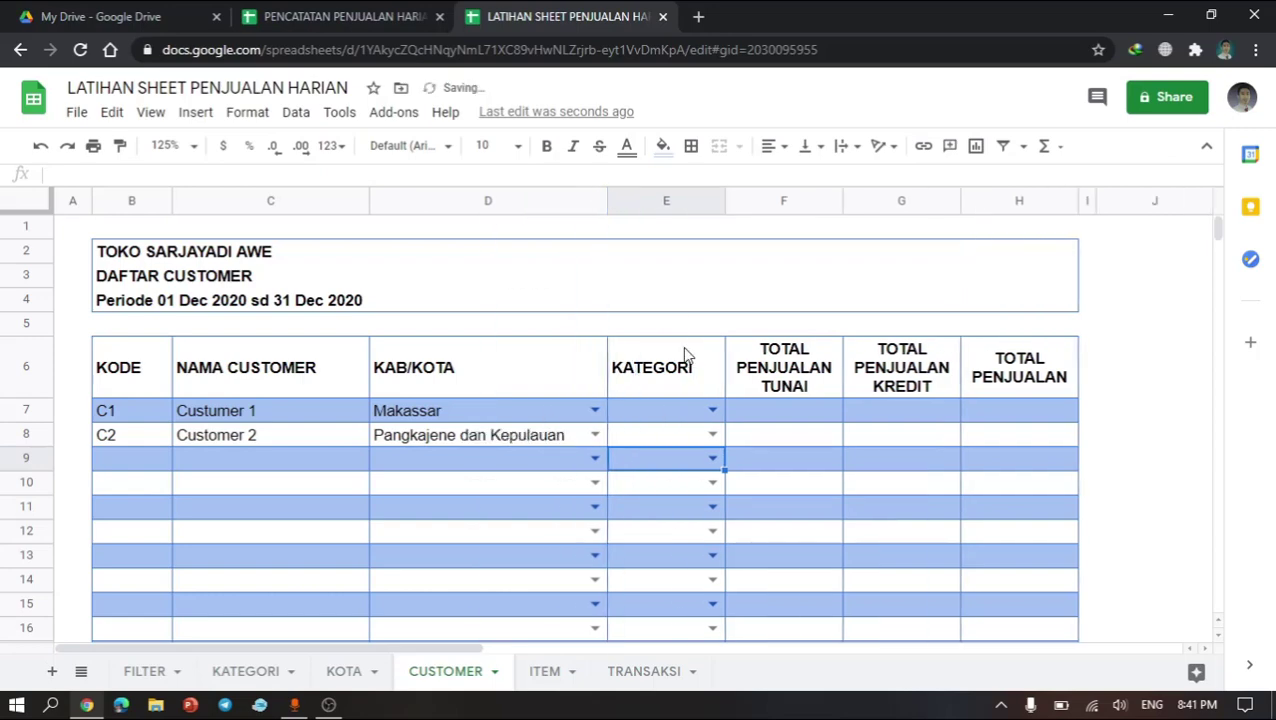
Step: Pick Pribadi and Perusahaan as the KATEGORI for C1 and C2
left_click(653, 413)
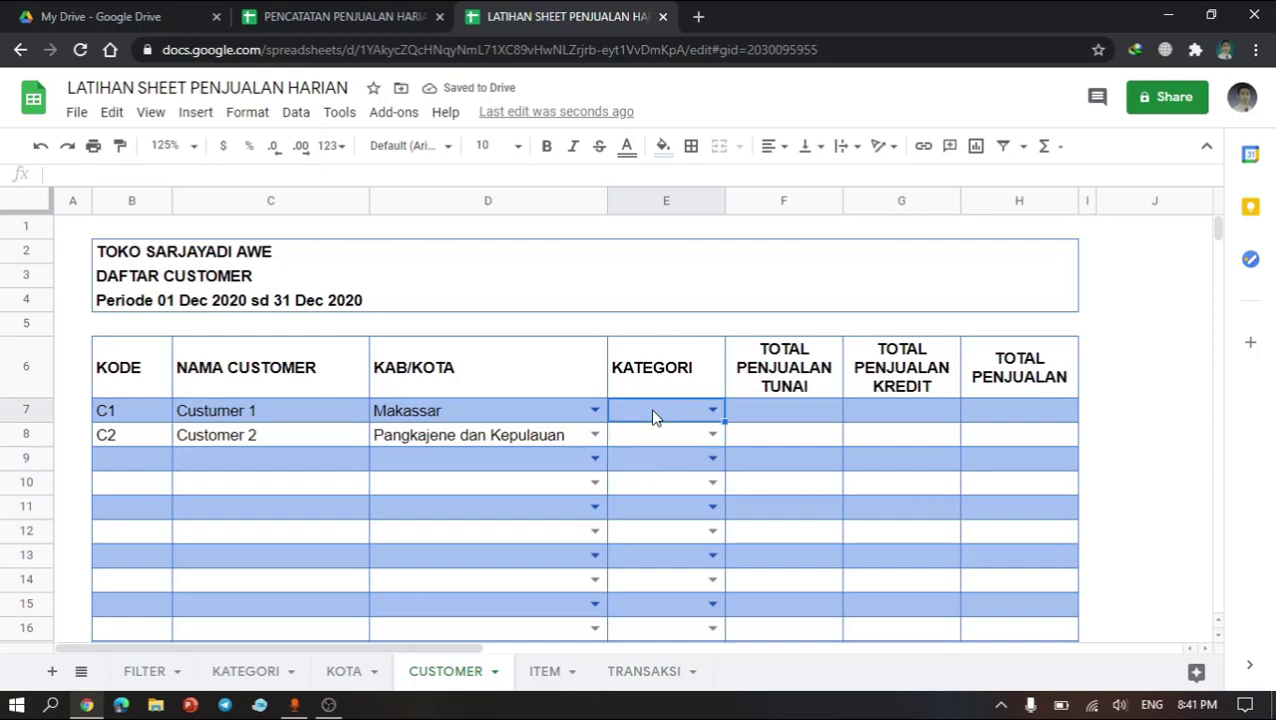
type("p")
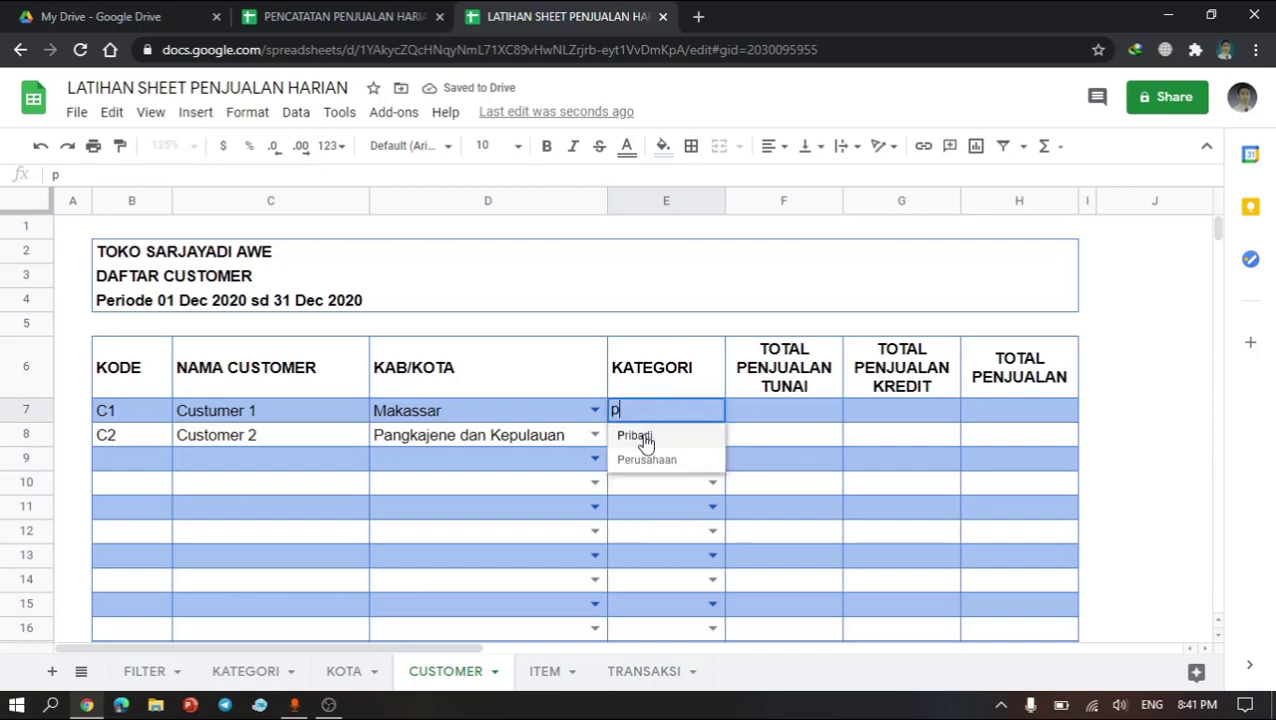
left_click(664, 435)
left_click(664, 435)
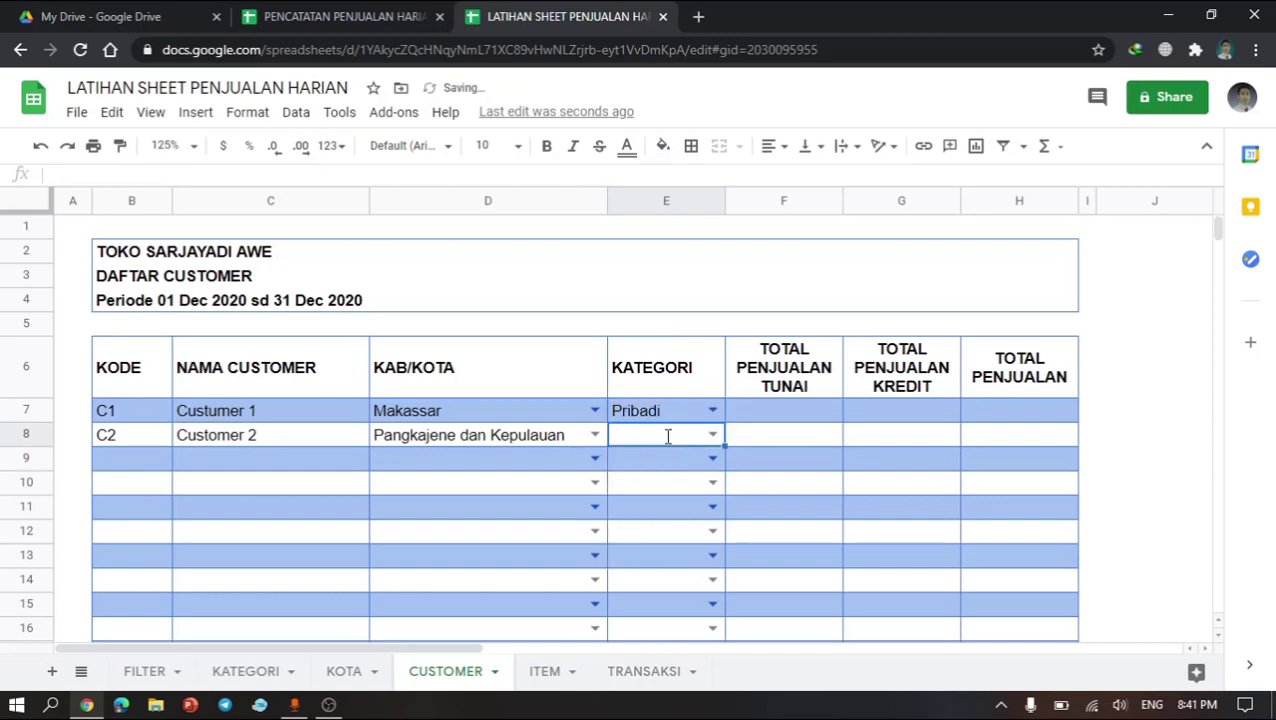
type("per")
left_click(662, 464)
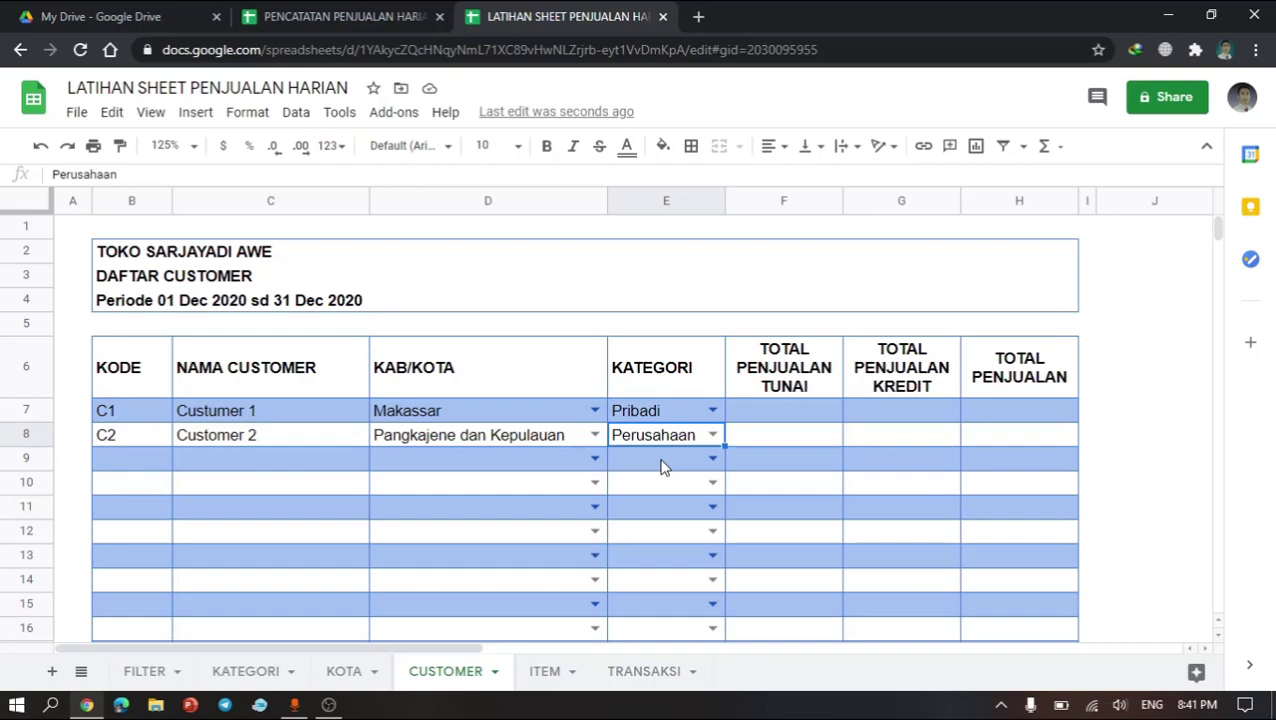
left_click(787, 420)
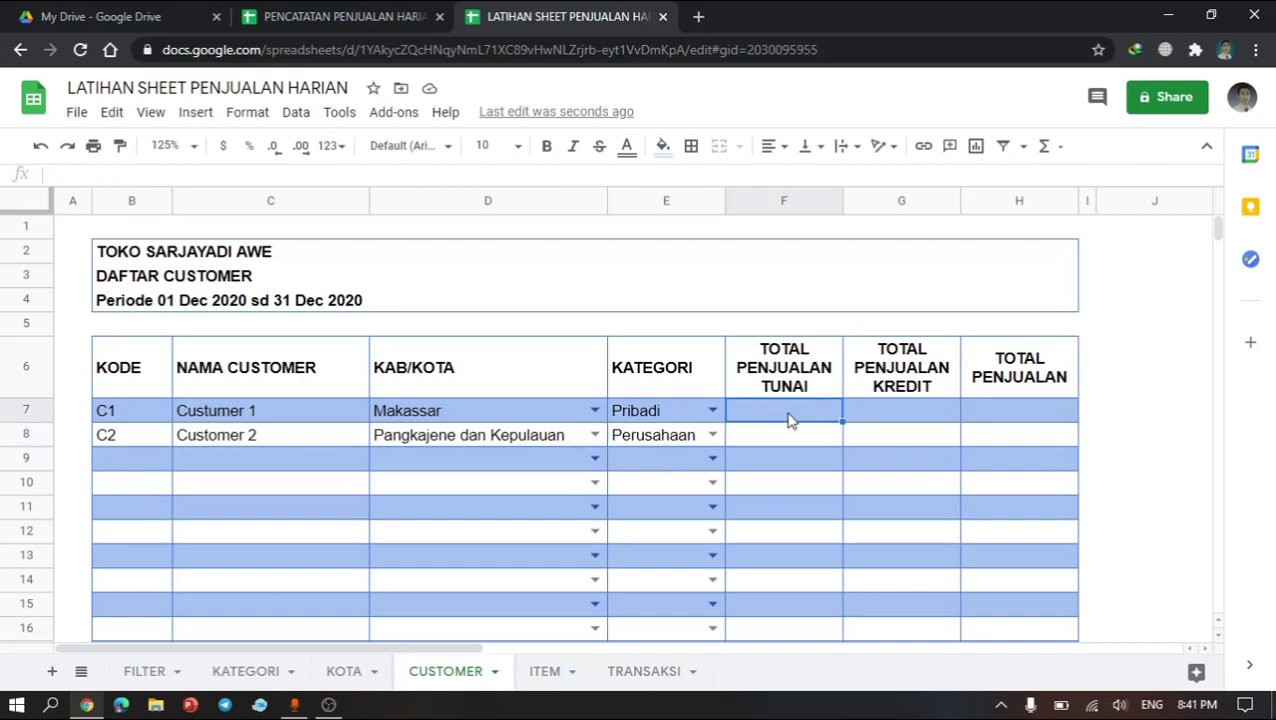
left_click(784, 444)
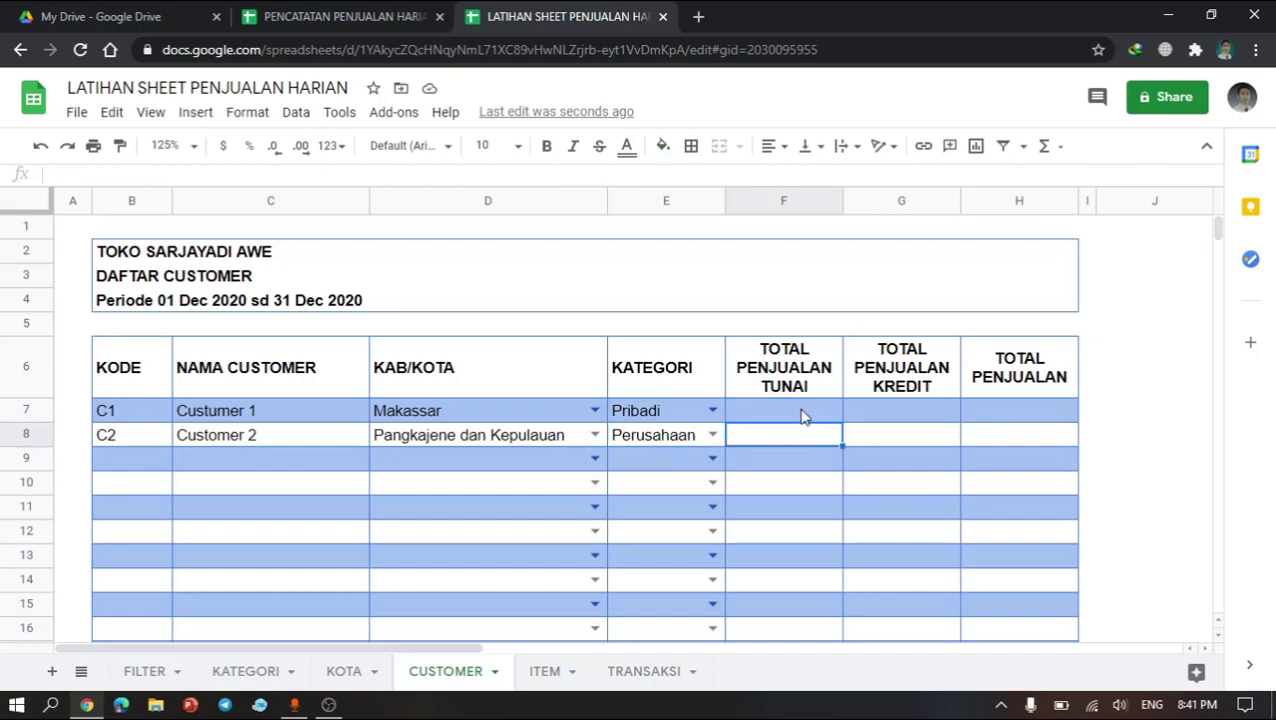
left_click(805, 416)
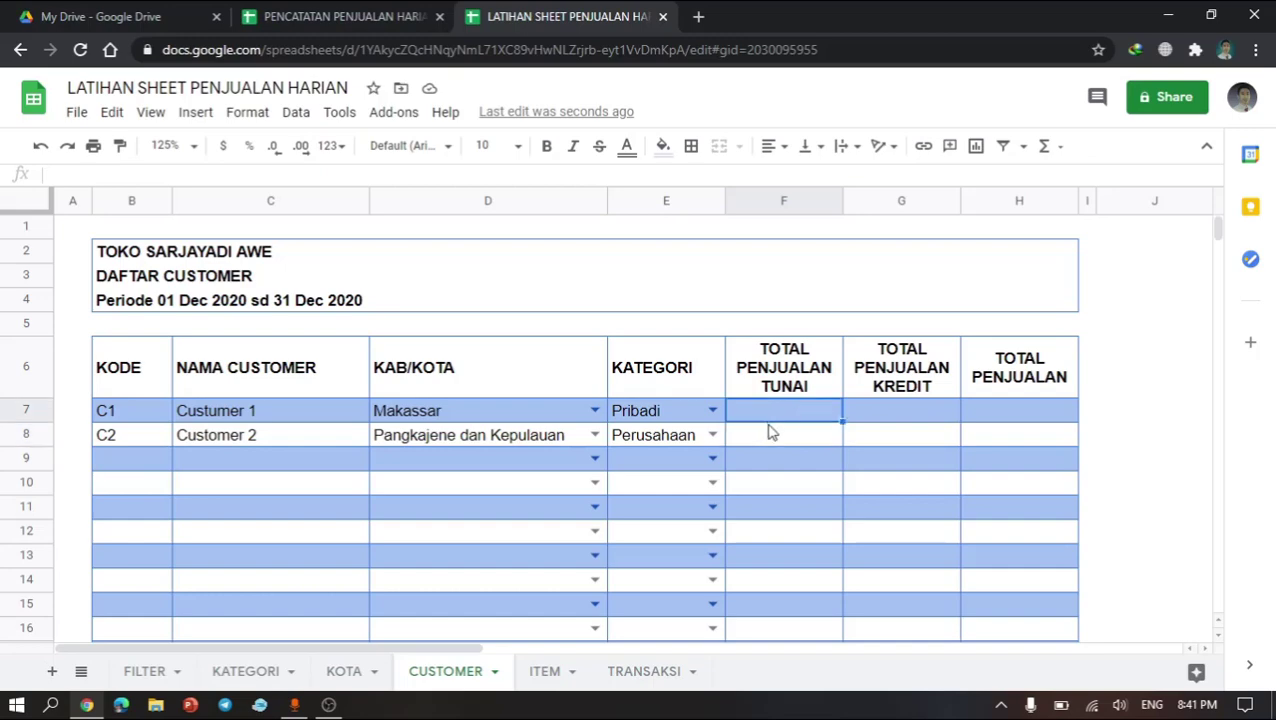
left_click(1095, 436)
left_click(1141, 403)
left_click(1128, 418)
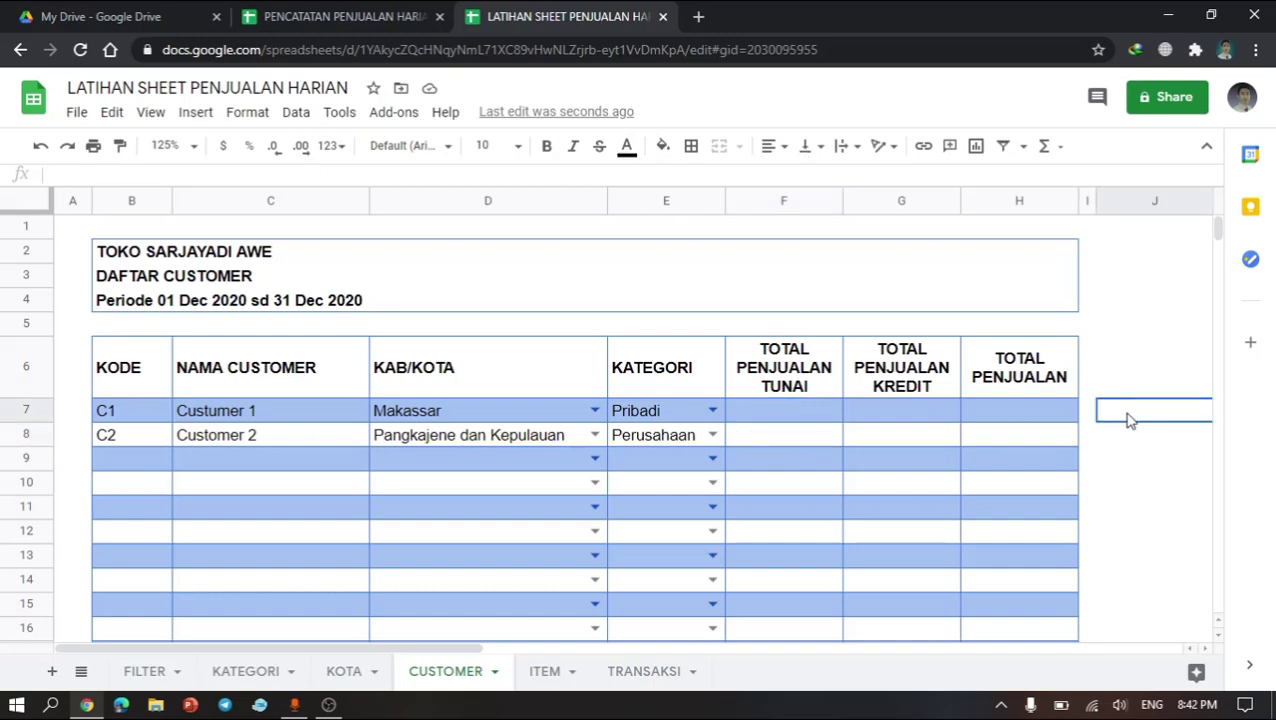
left_click(1134, 384)
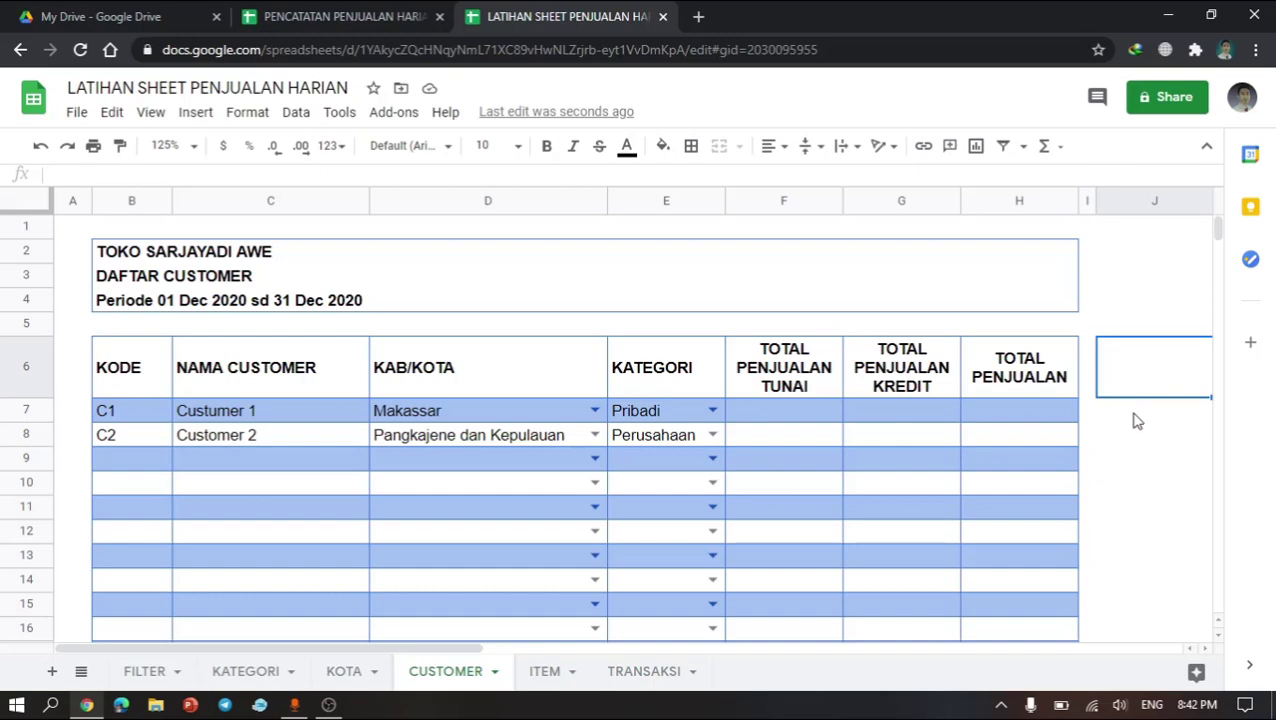
Step: In J7, enter a formula joining the customer's KODE and NAMA CUSTOMER with " | ": =B7&" | "&C7
left_click(1136, 420)
type("=")
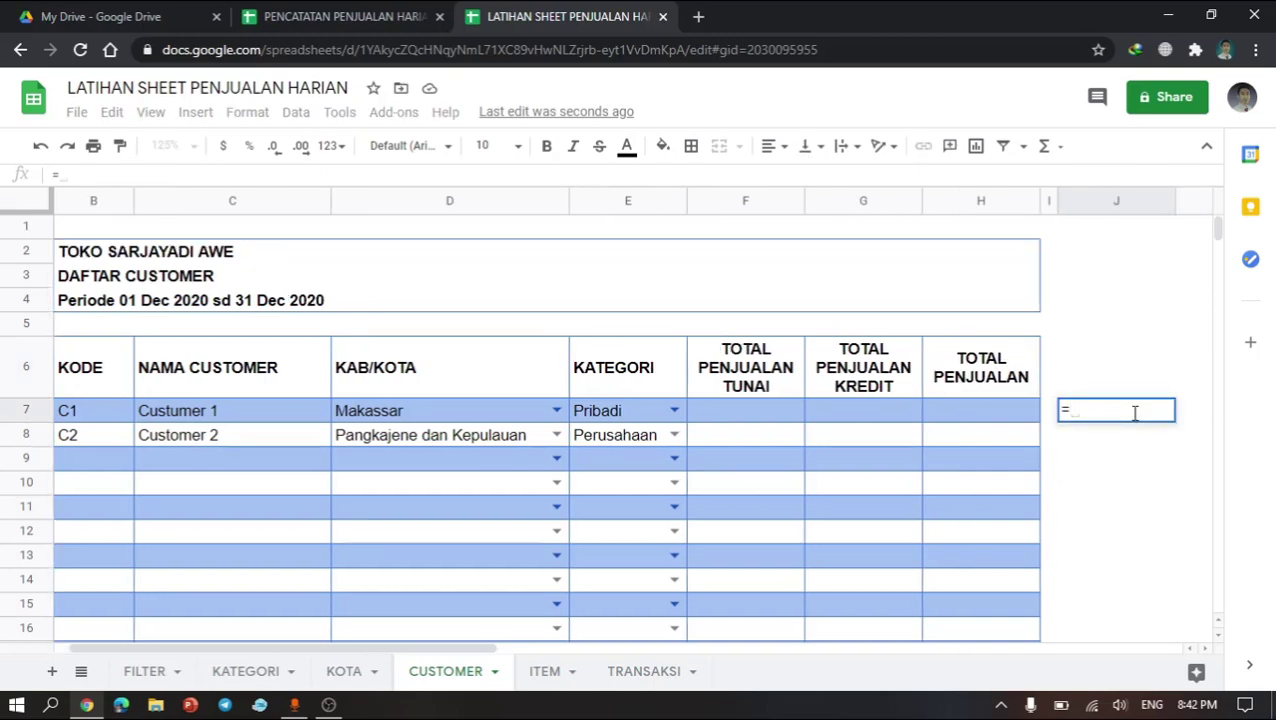
key("Left")
key("Left")
key("Left")
key("Left")
key("Left")
key("Left")
key("Left")
key("Left")
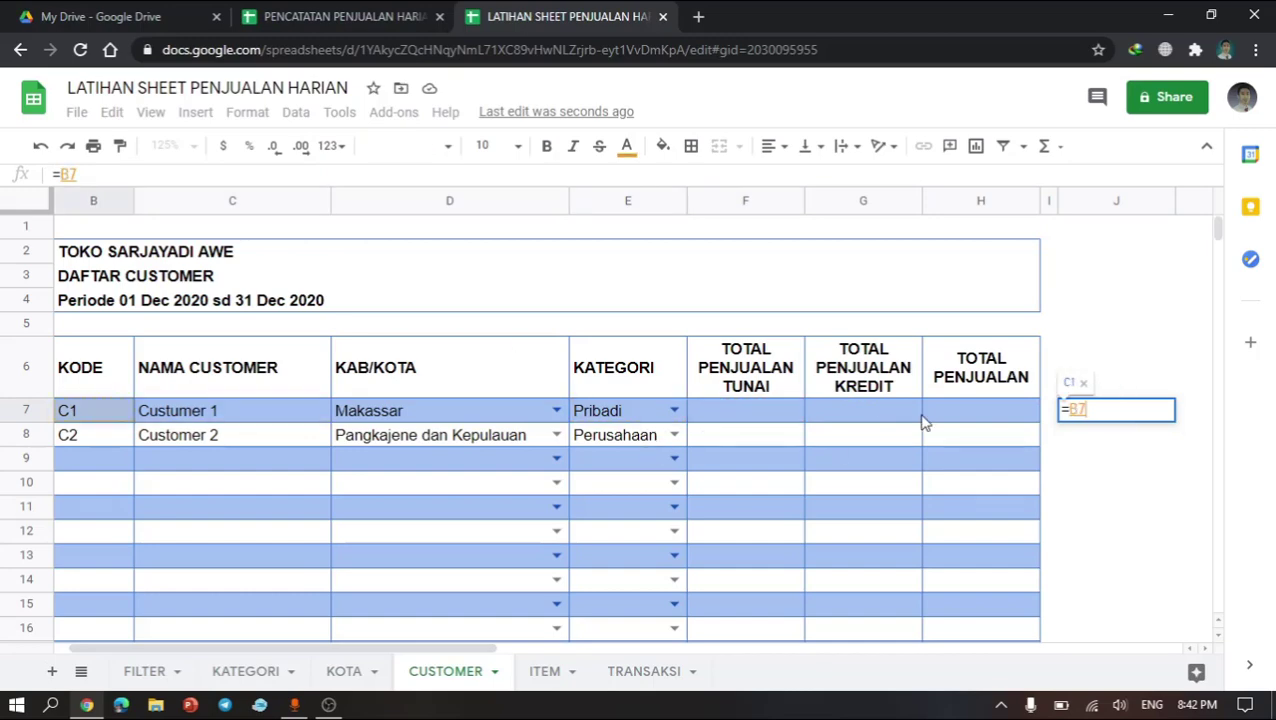
type("&")
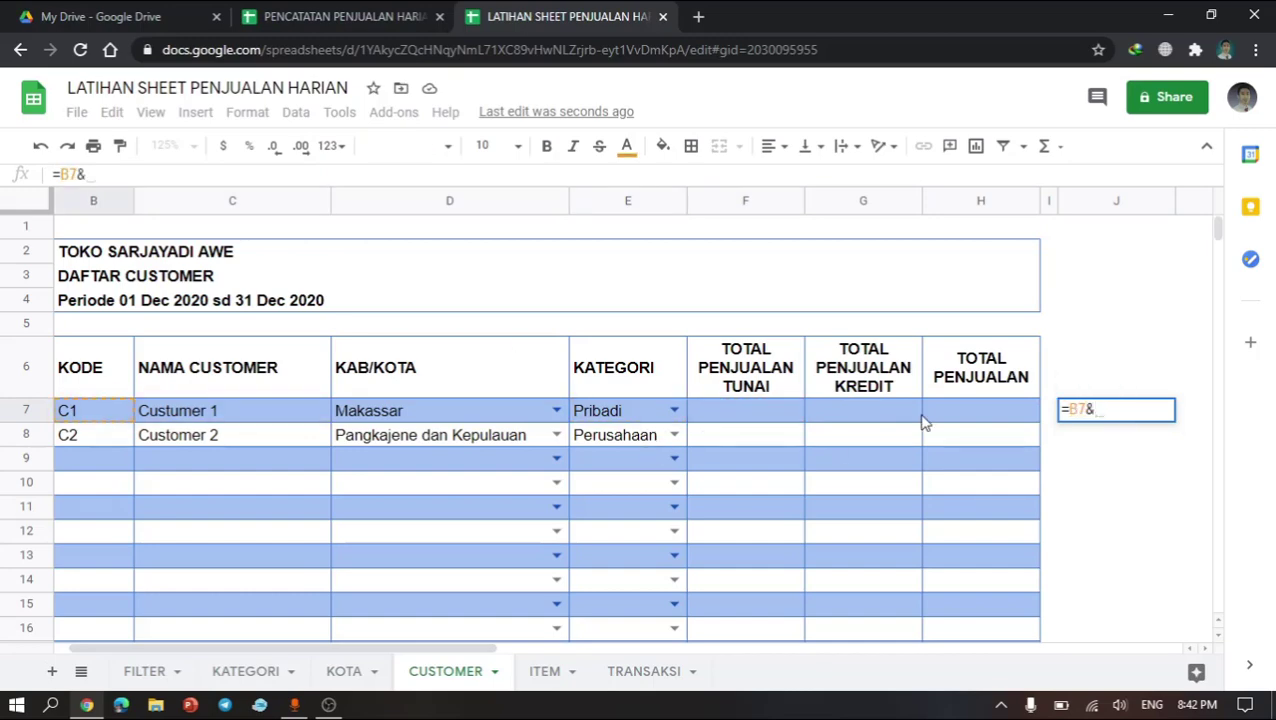
type("\"")
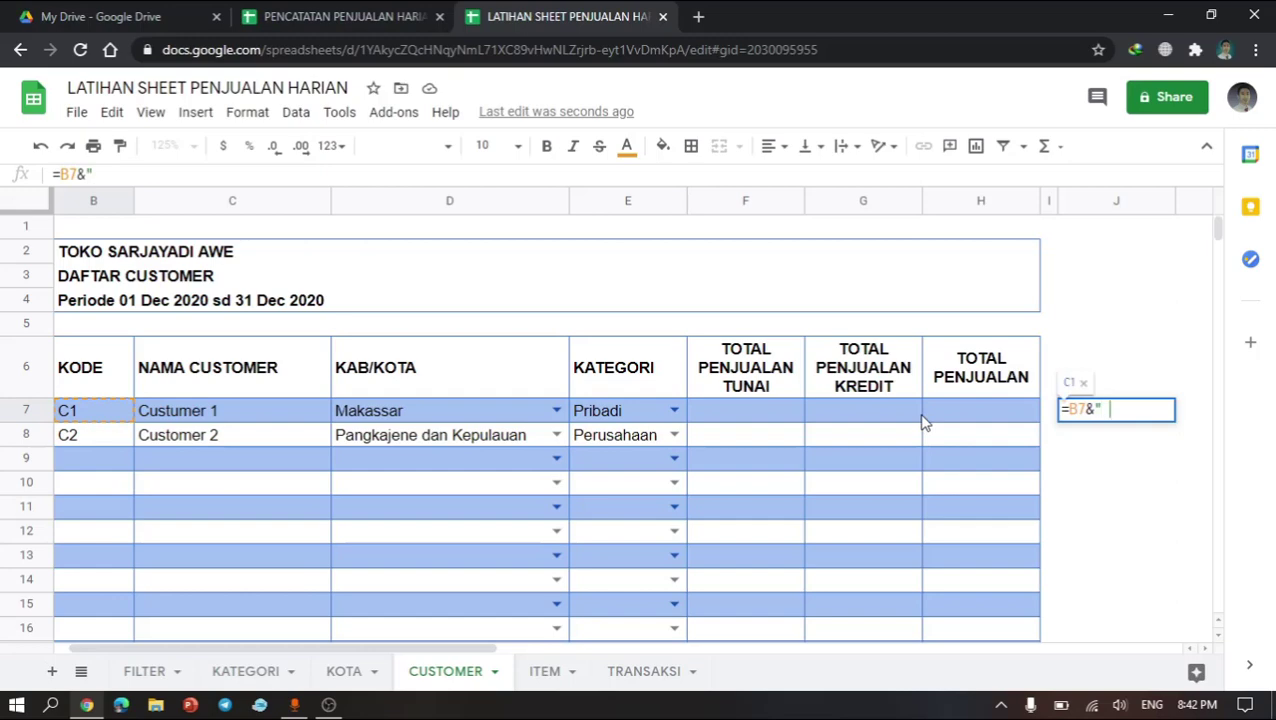
type(" |")
type("\"&")
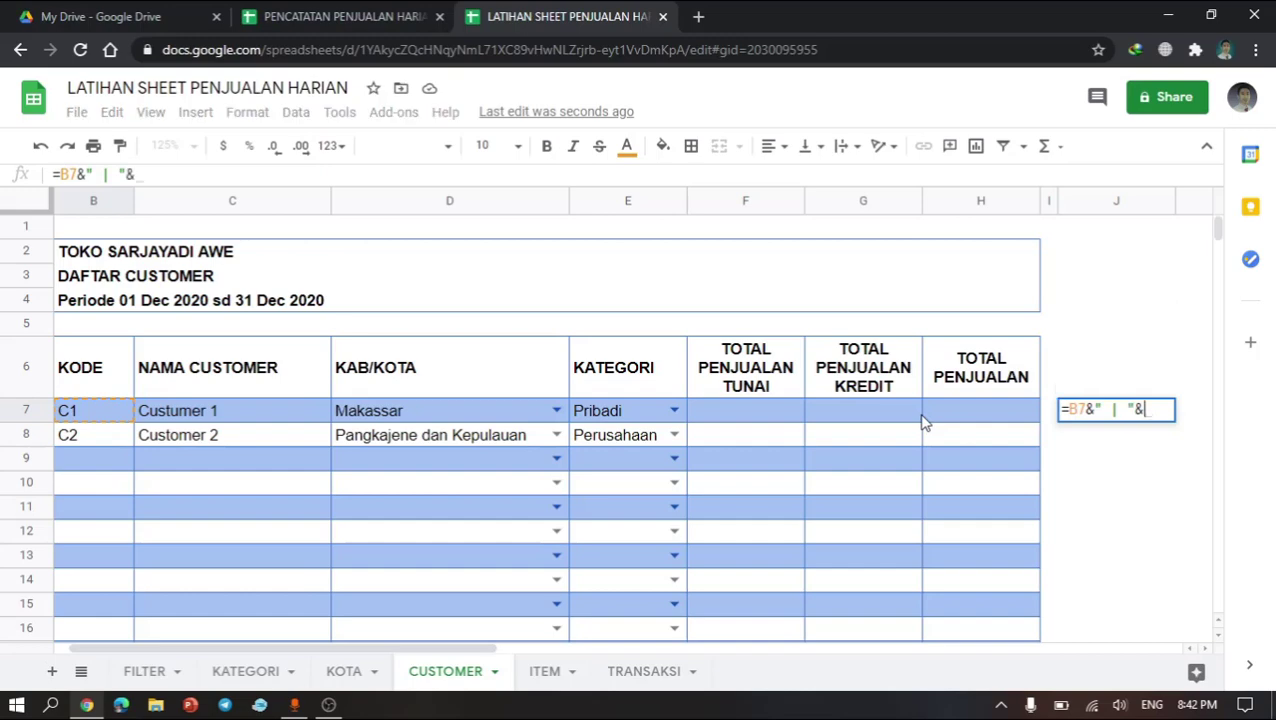
left_click(228, 422)
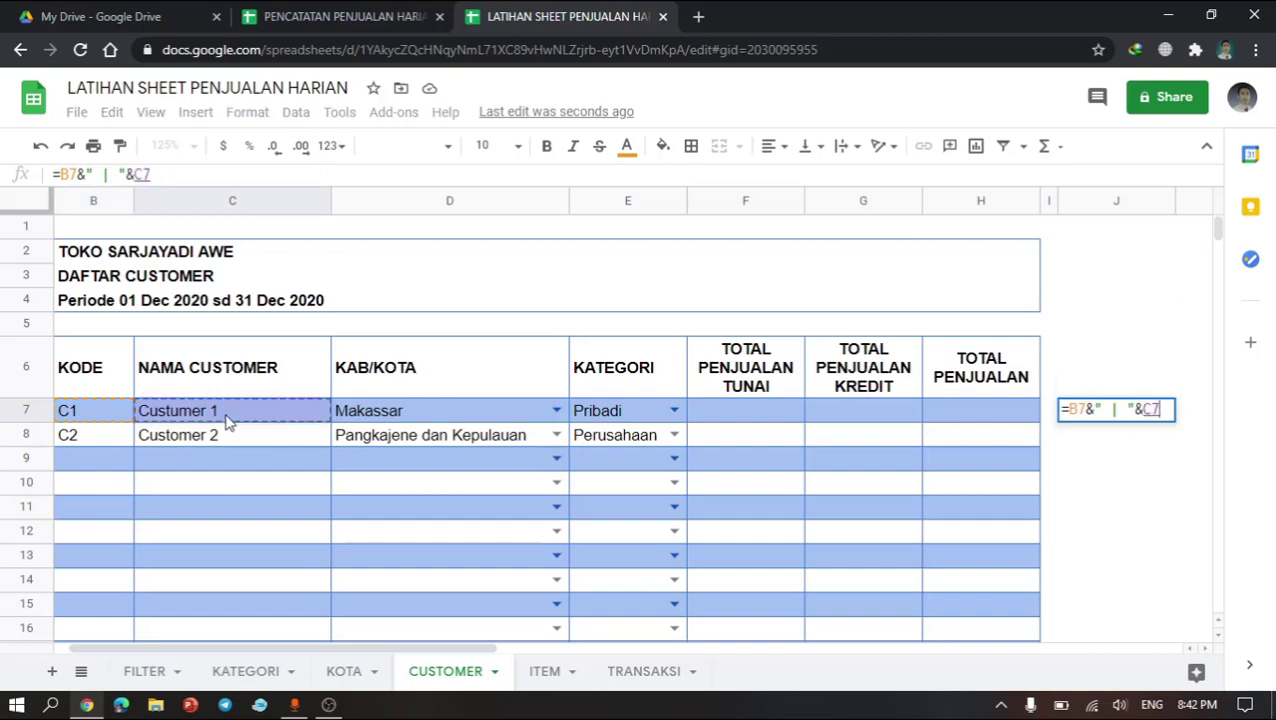
key("Return")
key("Up")
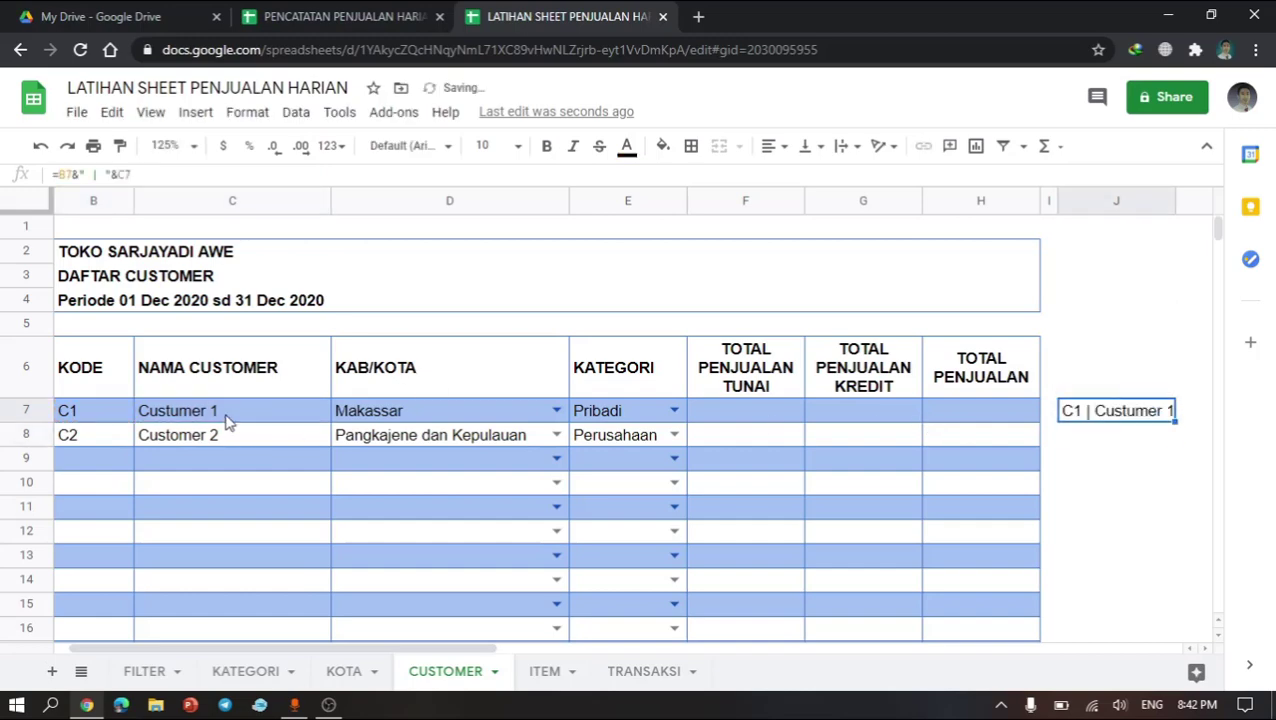
Step: Copy the J7 formula down into the cells below it in column J
key("ctrl+c")
key("Down")
key("shift+Down")
key("shift+Down")
key("shift+Down")
key("shift+Down")
key("shift+Down")
key("shift+Down")
key("shift+Down")
key("shift+Down")
key("shift+Down")
key("shift+Down")
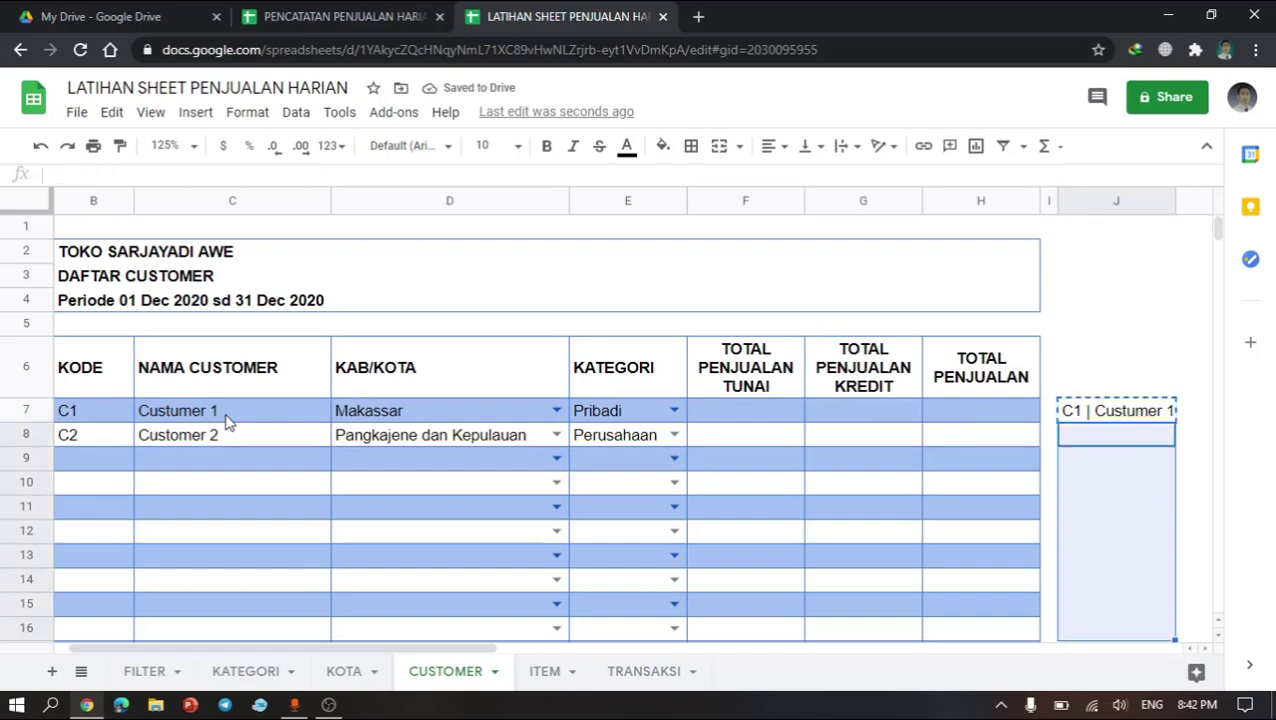
key("shift+Up")
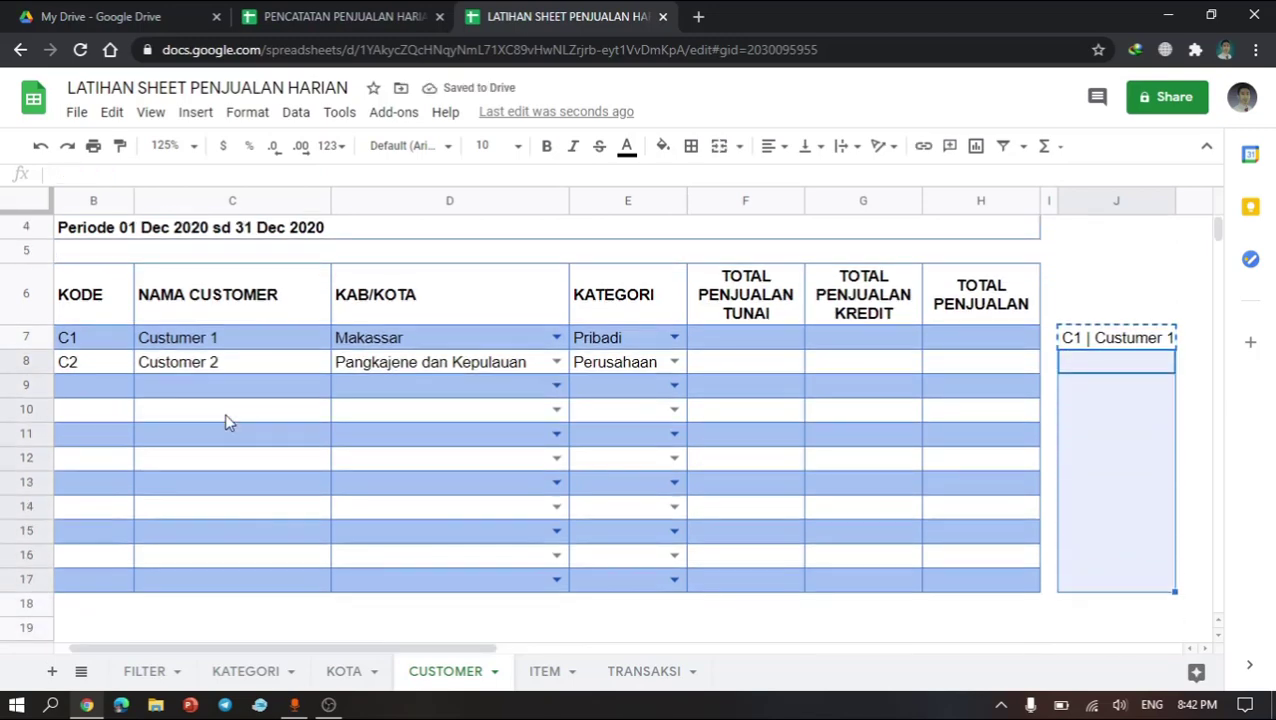
key("ctrl+v")
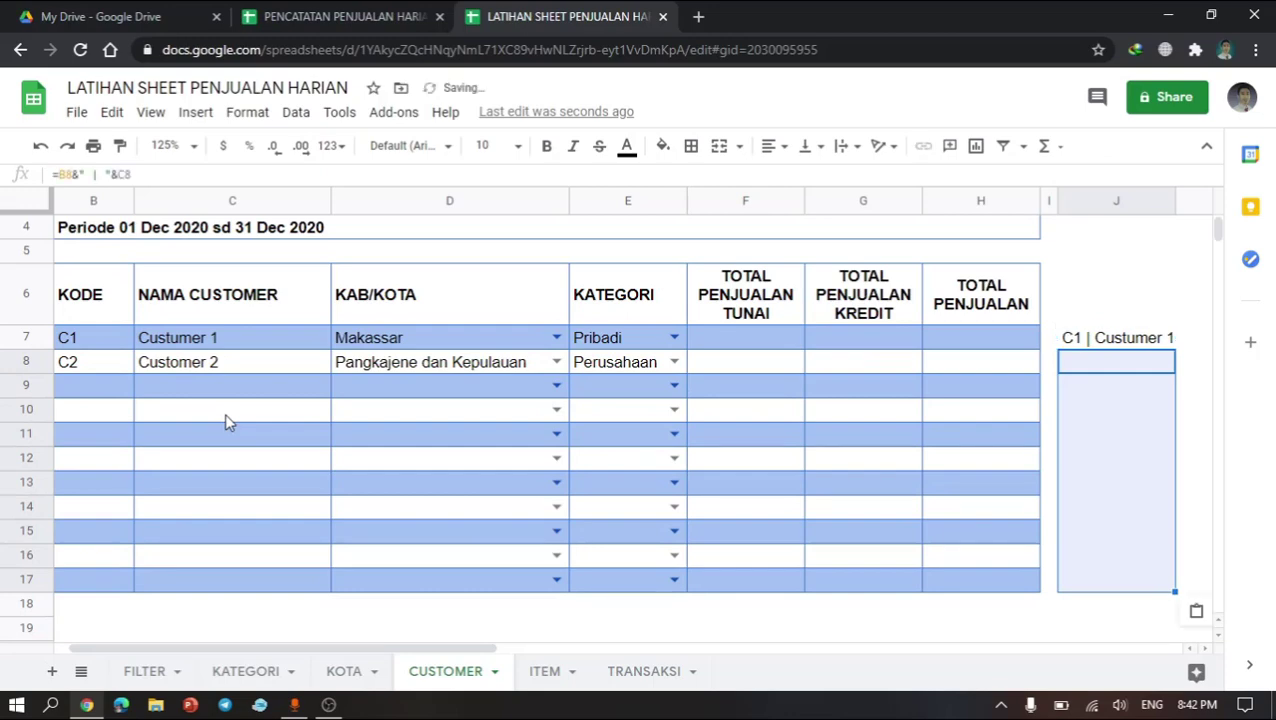
Step: Rewrite the J7 formula as =if(B7="","",B7&" | "&C7) so empty customer rows stay blank
scroll(1062, 510, "right", 5)
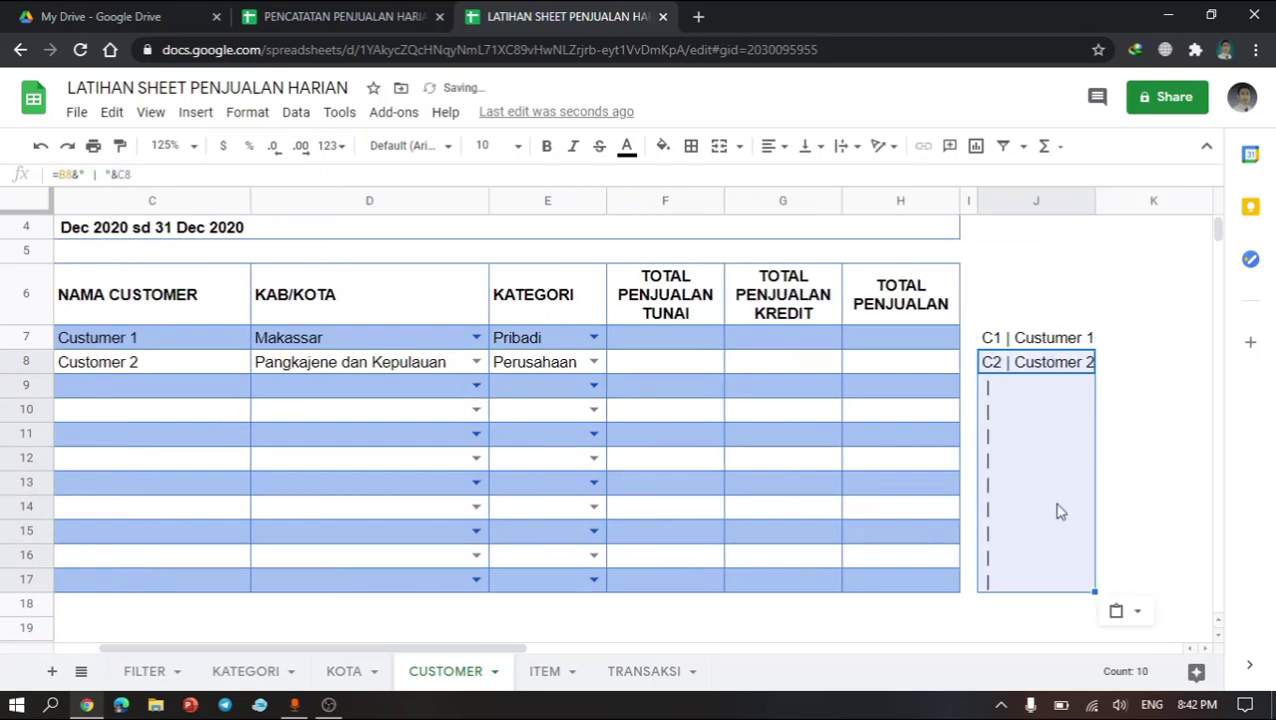
left_click(883, 417)
left_click_drag(838, 387, 638, 414)
scroll(639, 415, "left", 4)
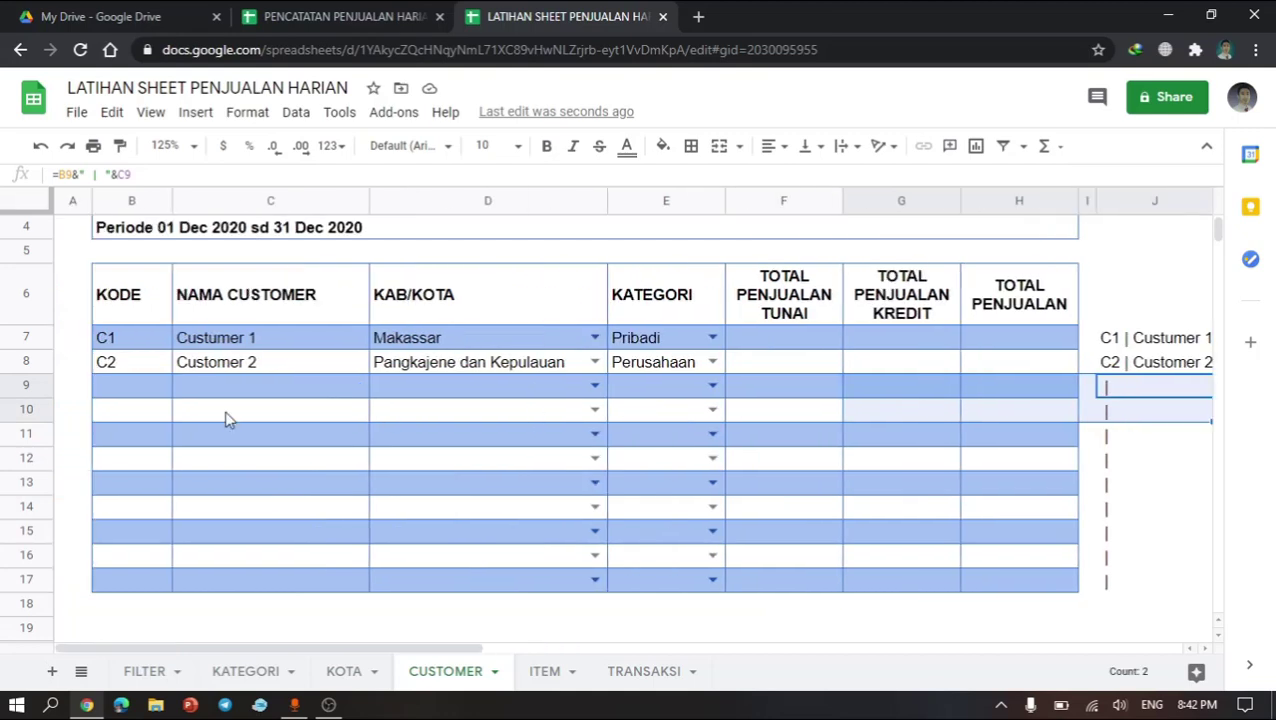
scroll(553, 441, "right", 4)
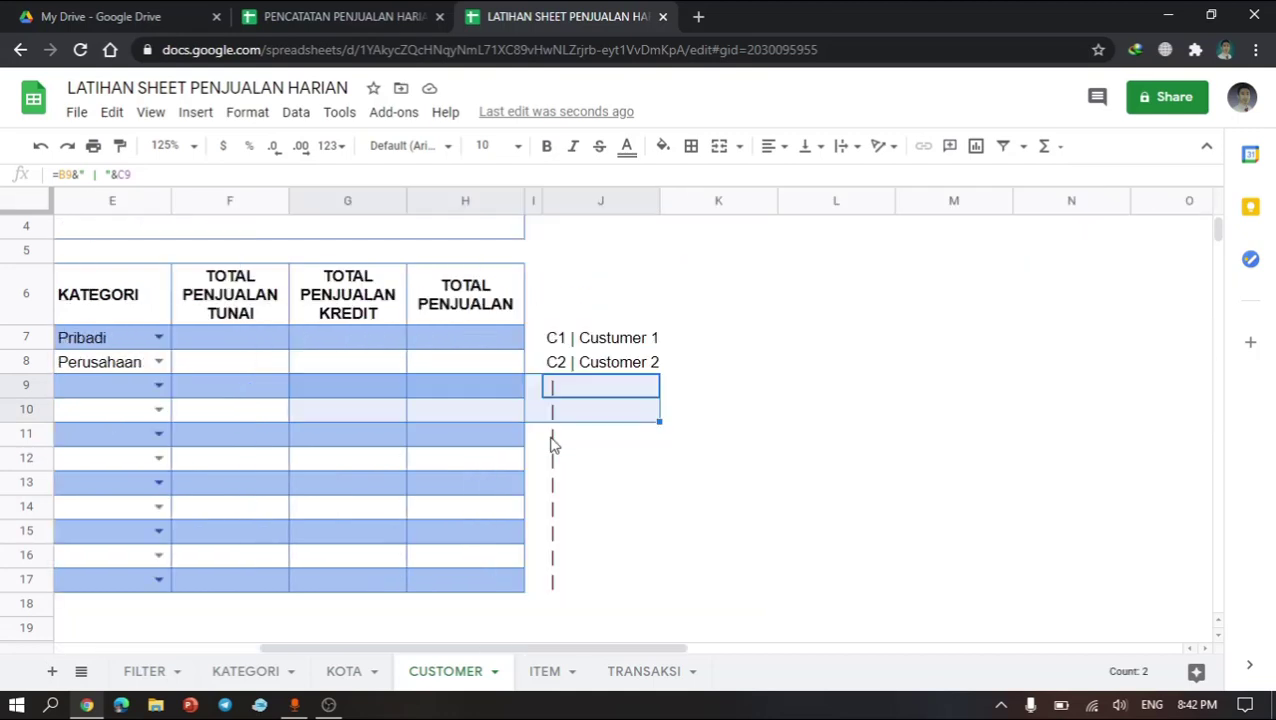
left_click(614, 346)
double_click(614, 347)
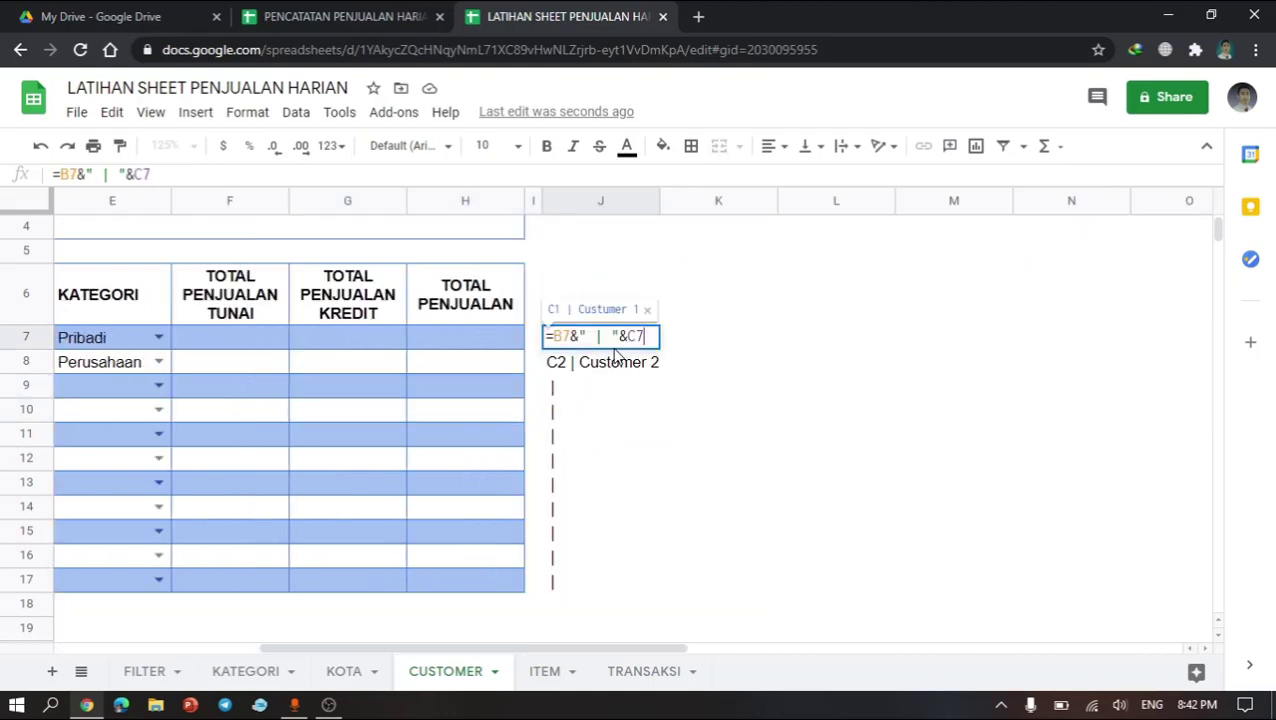
left_click(555, 336)
type("if")
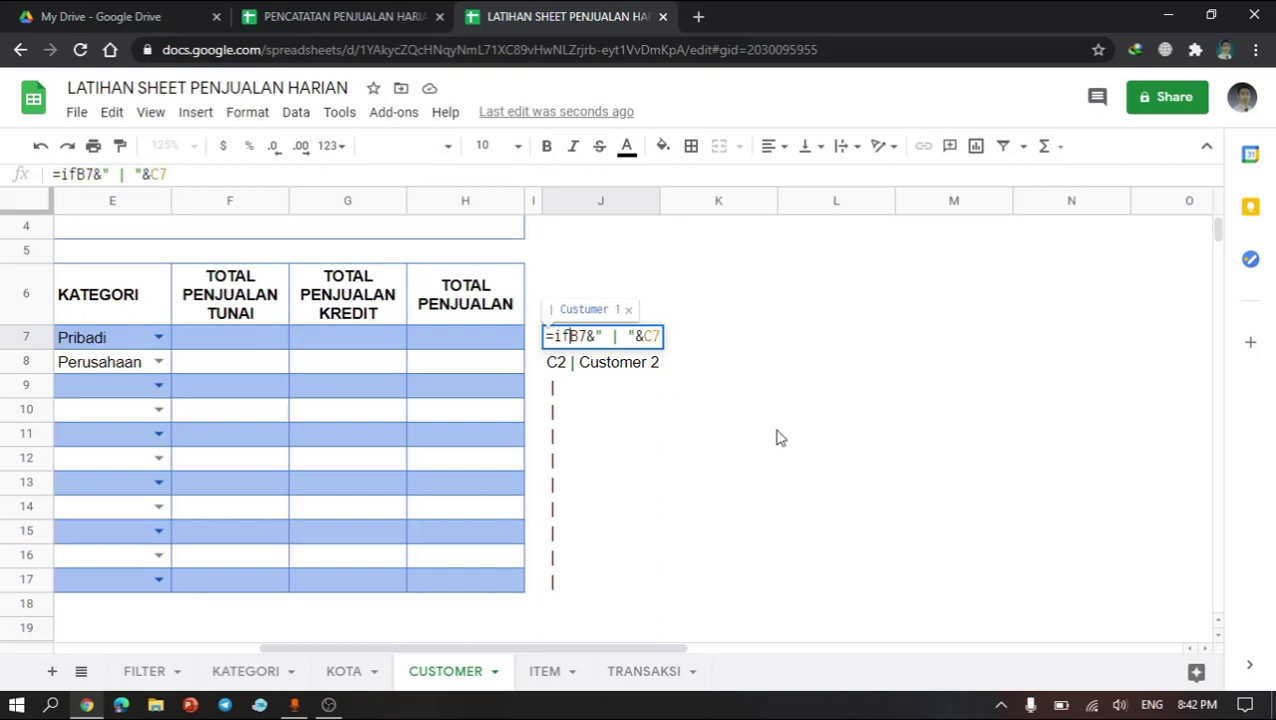
type("(")
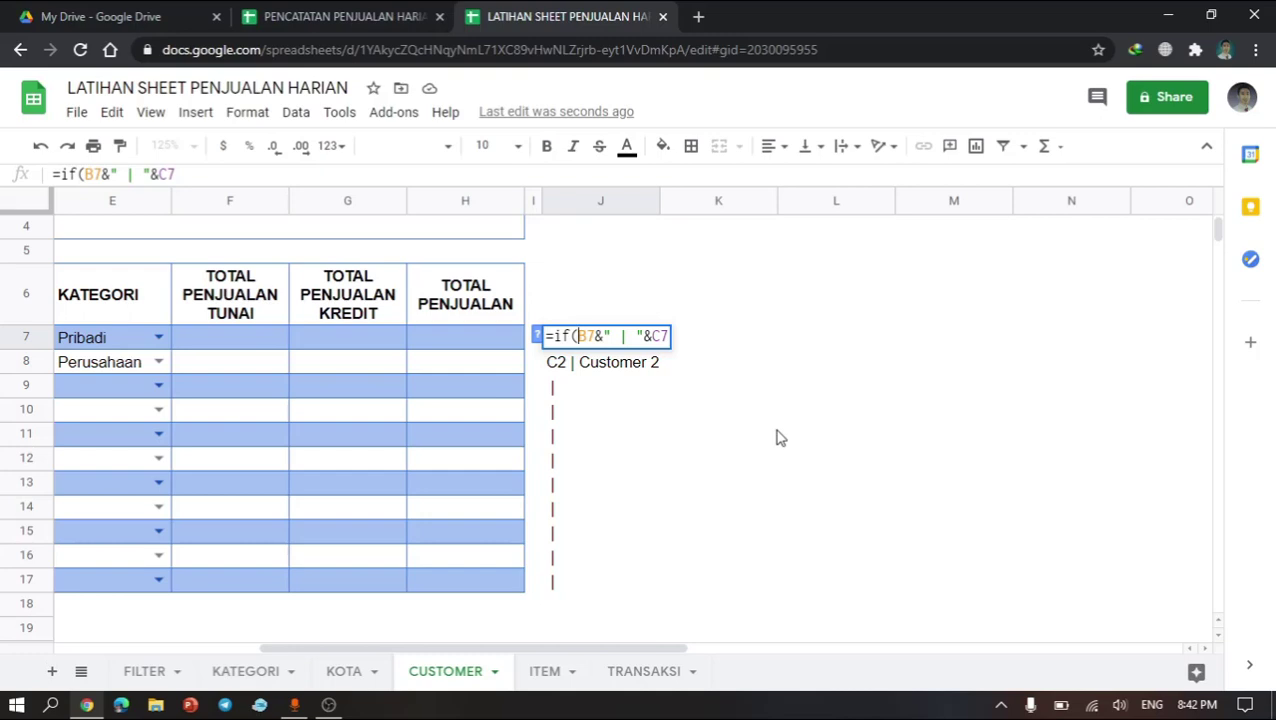
type("B7")
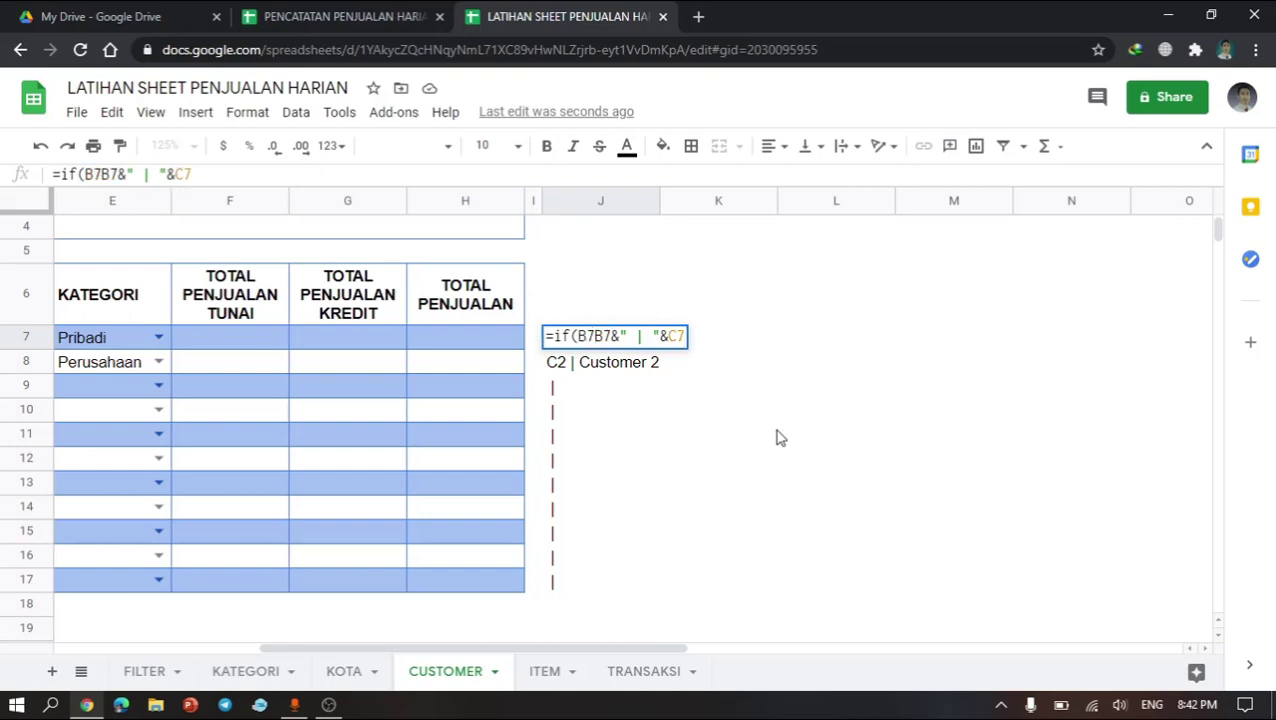
type("=\"\"")
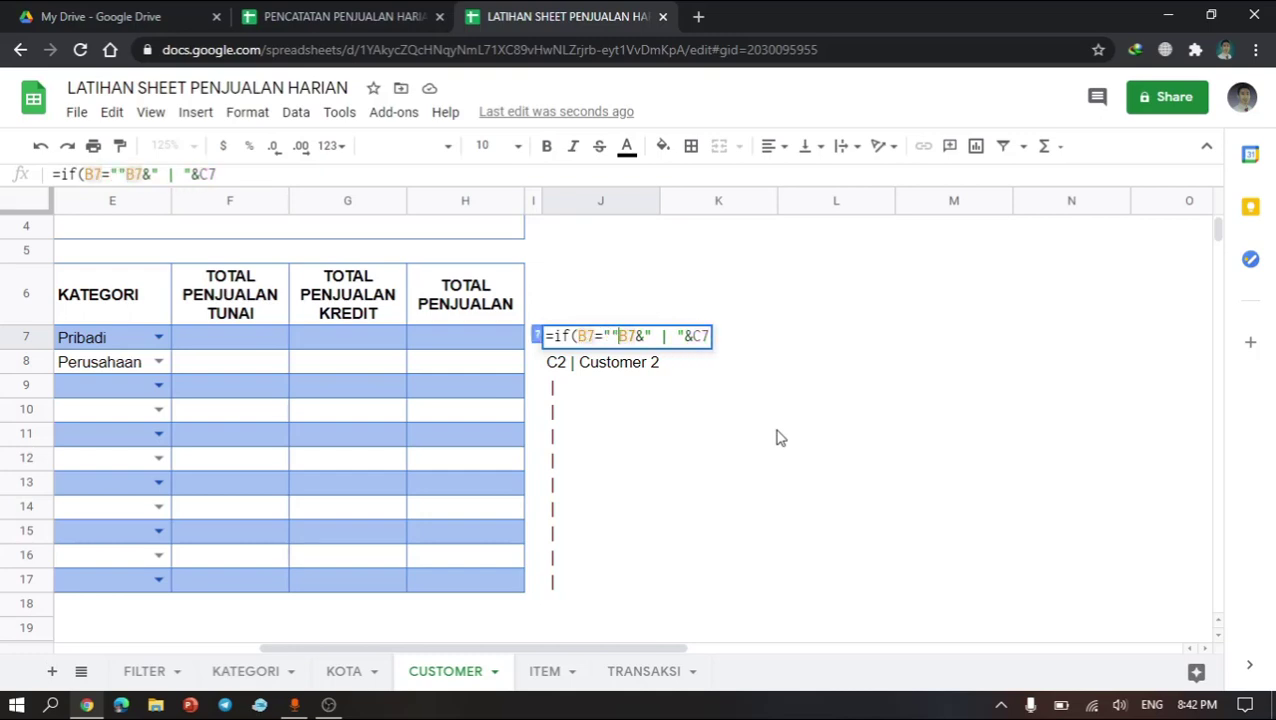
type(",")
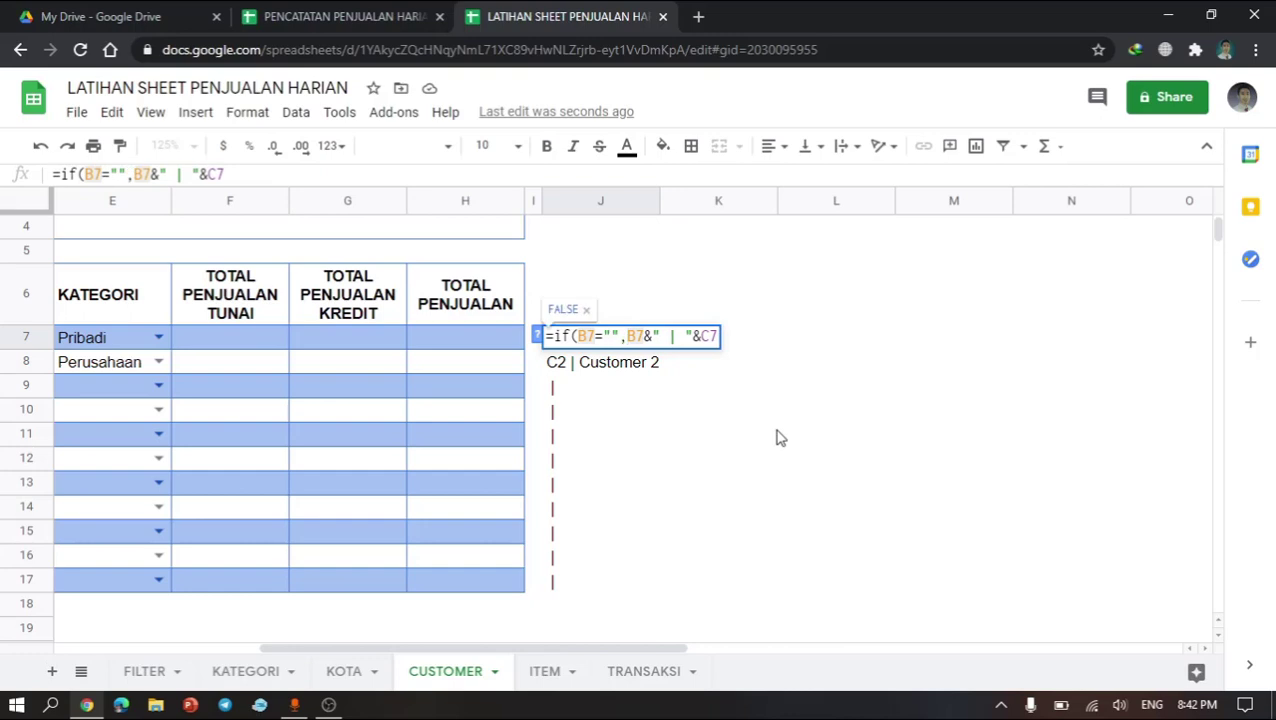
type("\"\"")
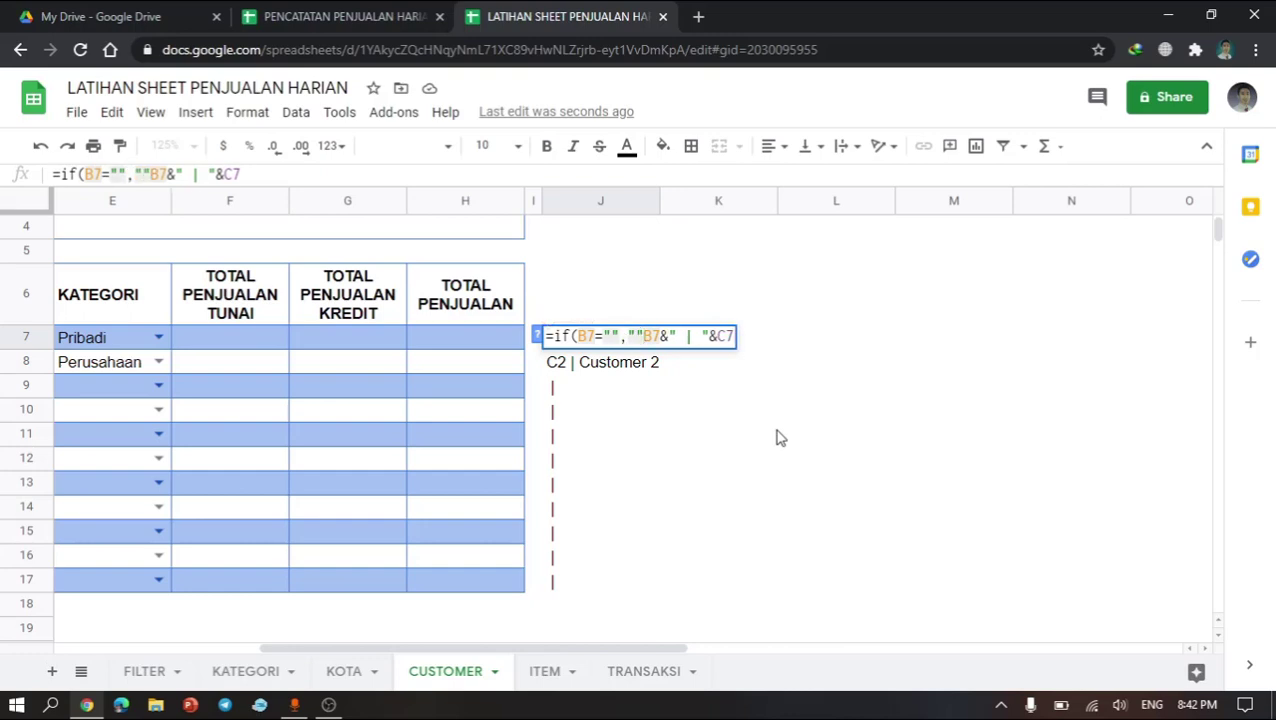
type(",")
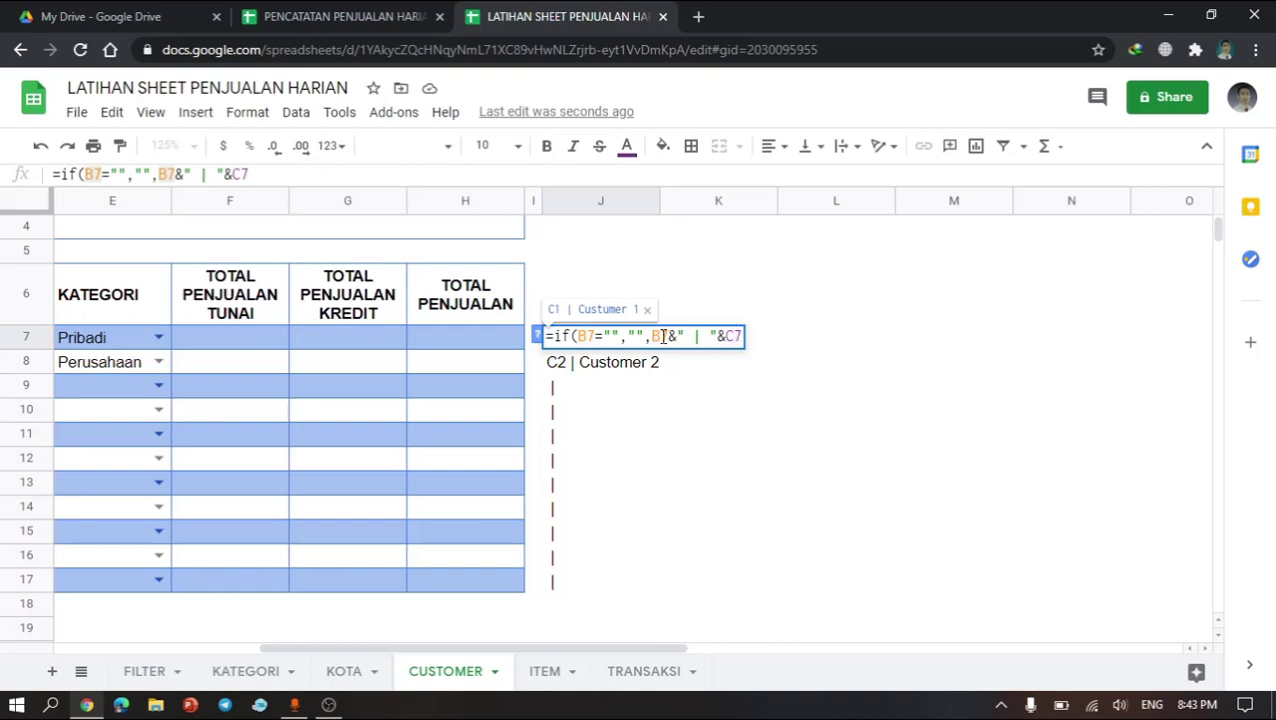
left_click_drag(652, 336, 773, 338)
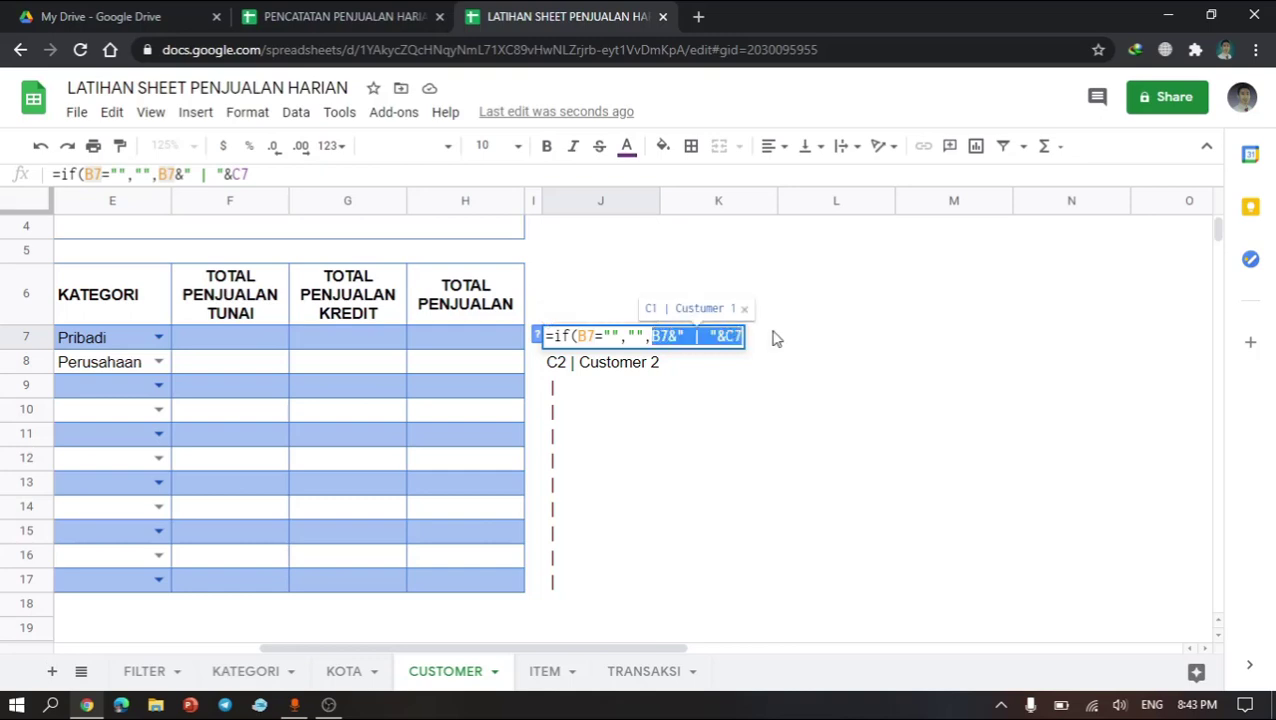
key("Return")
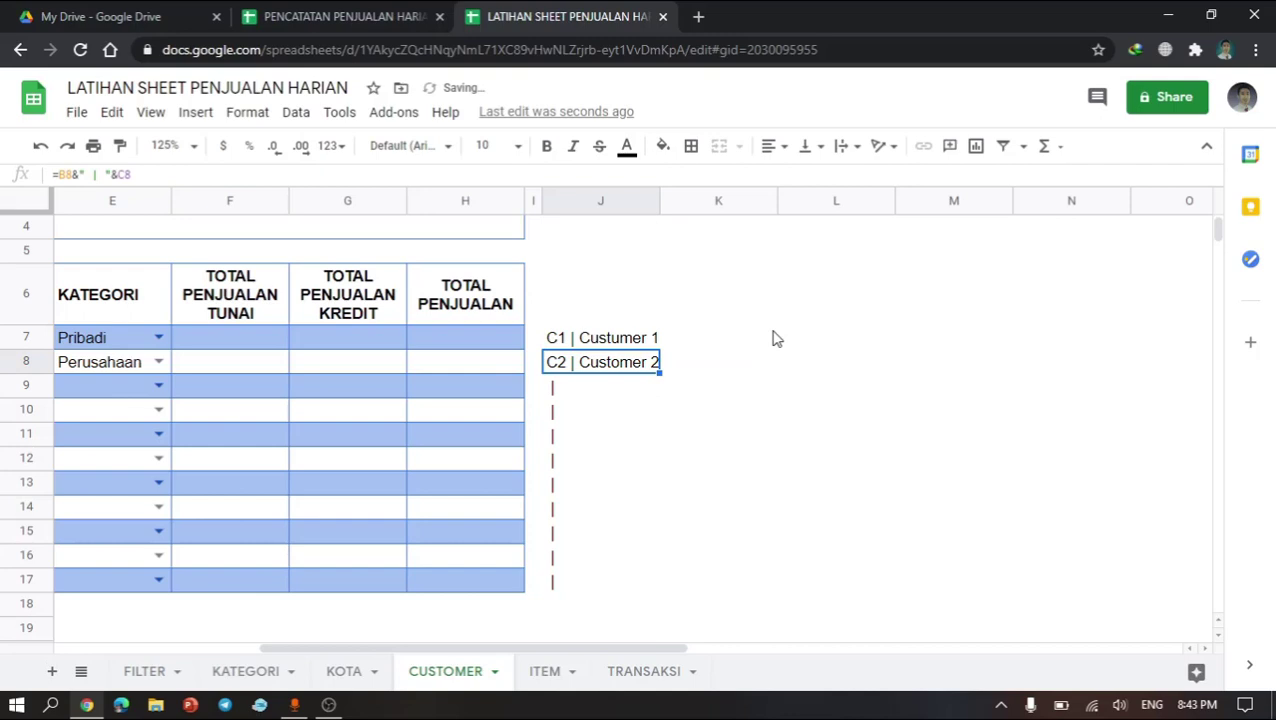
Step: Fill the J7 formula down column J through row 19
left_click(610, 333)
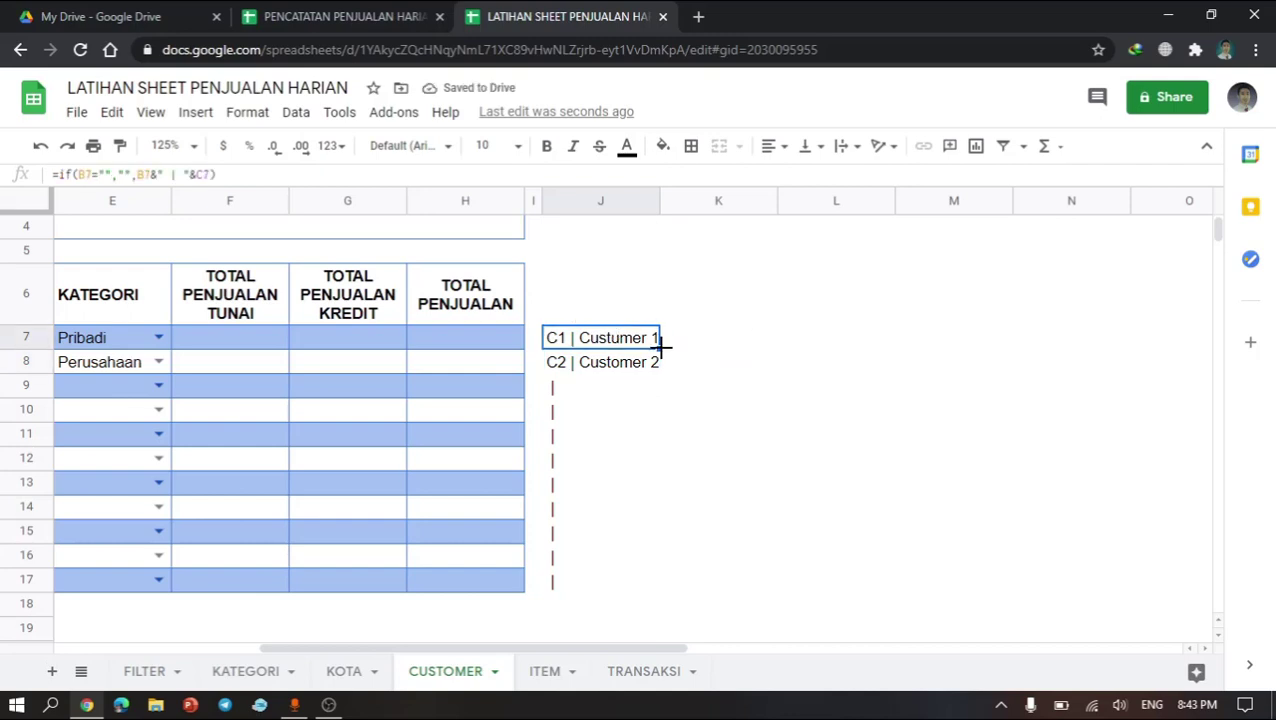
left_click_drag(660, 346, 633, 630)
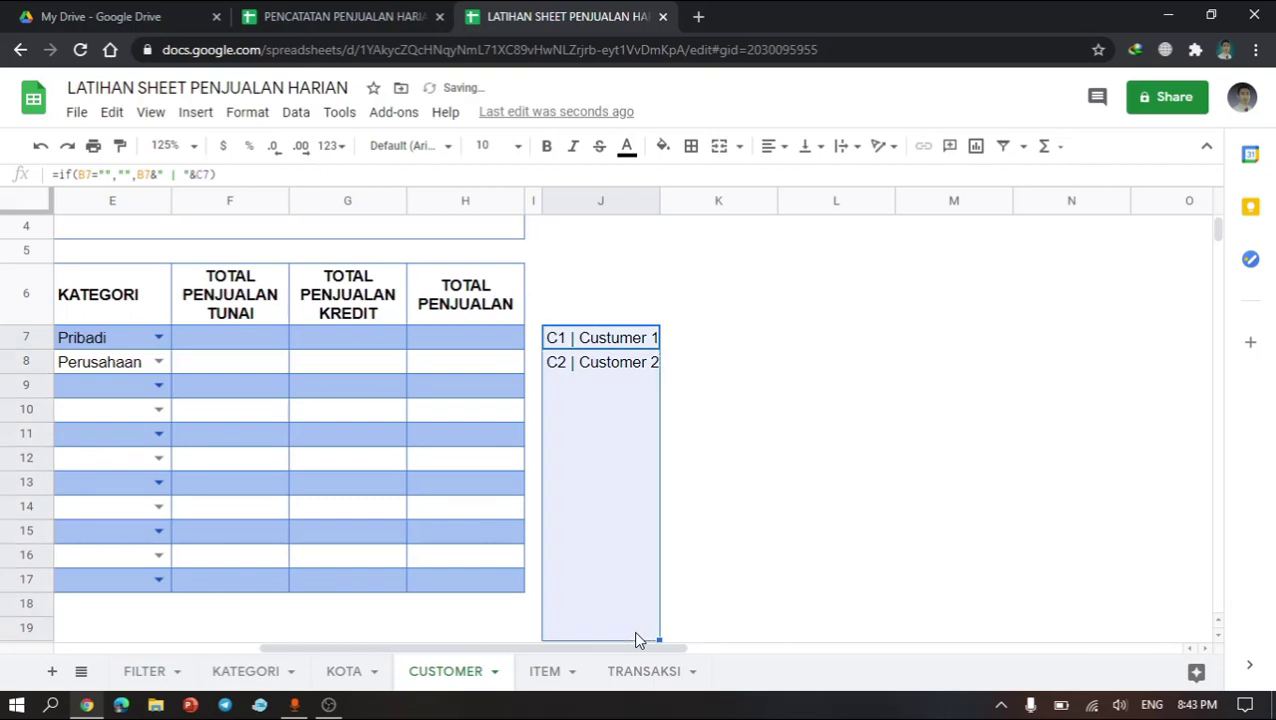
left_click(610, 588)
left_click(610, 466)
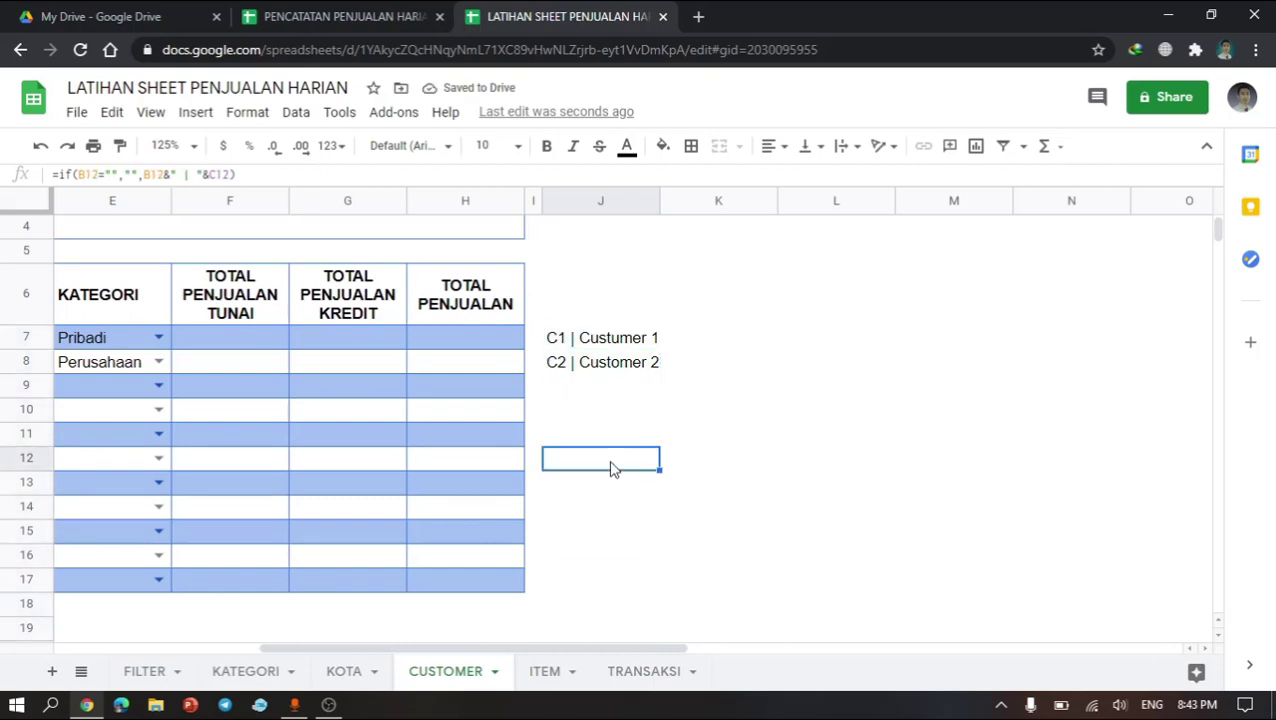
left_click(625, 348)
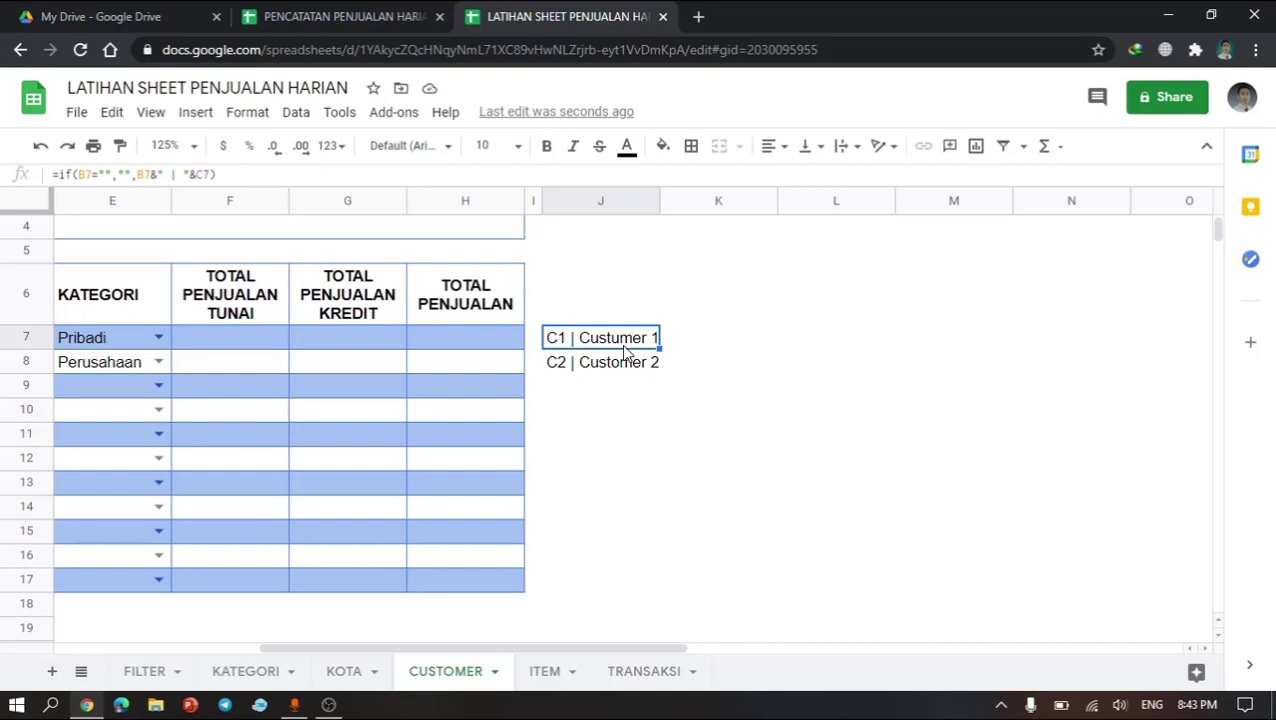
left_click(540, 677)
left_click(446, 673)
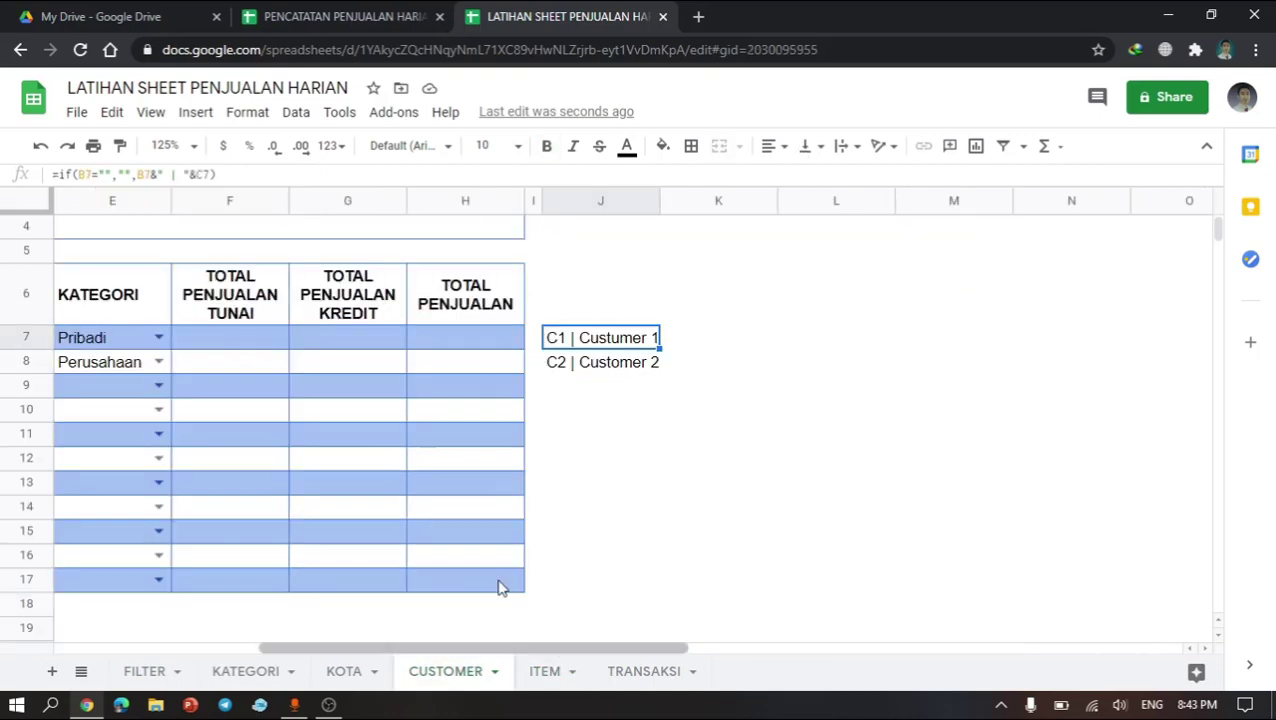
left_click(615, 200)
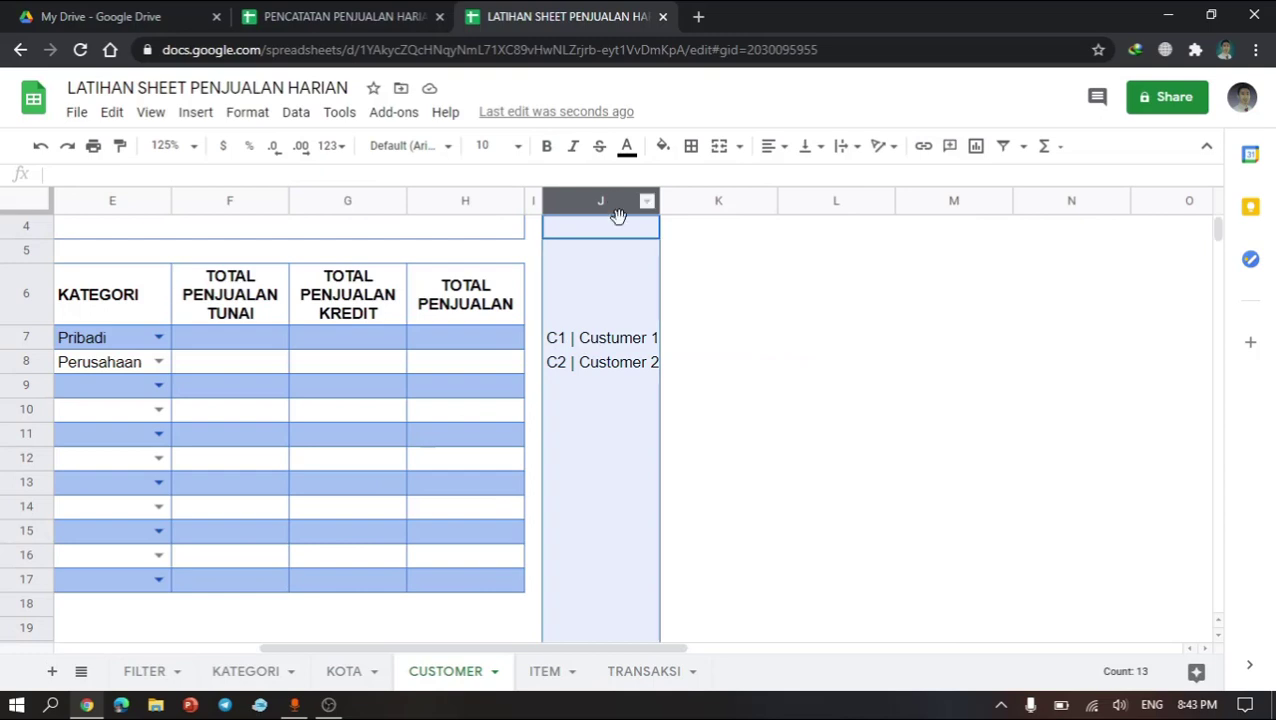
left_click(581, 477)
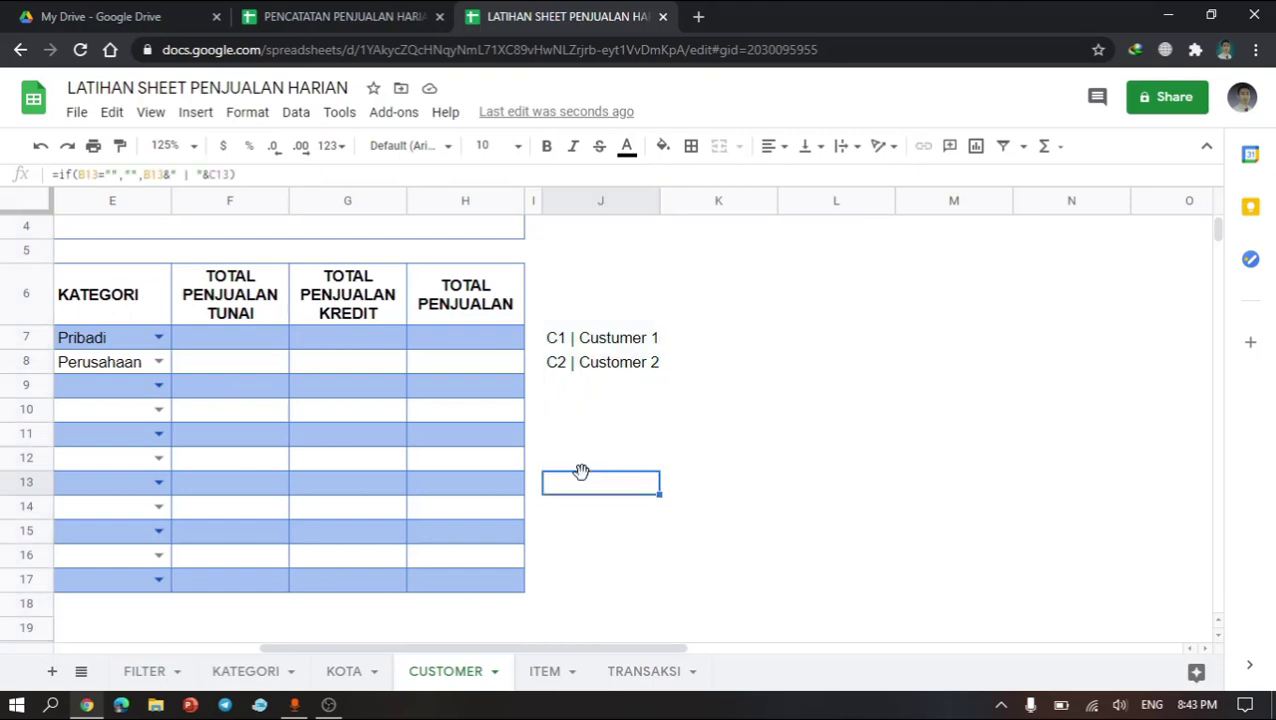
Step: Define a named range LISTCUST covering column J of the CUSTOMER sheet
left_click(590, 438)
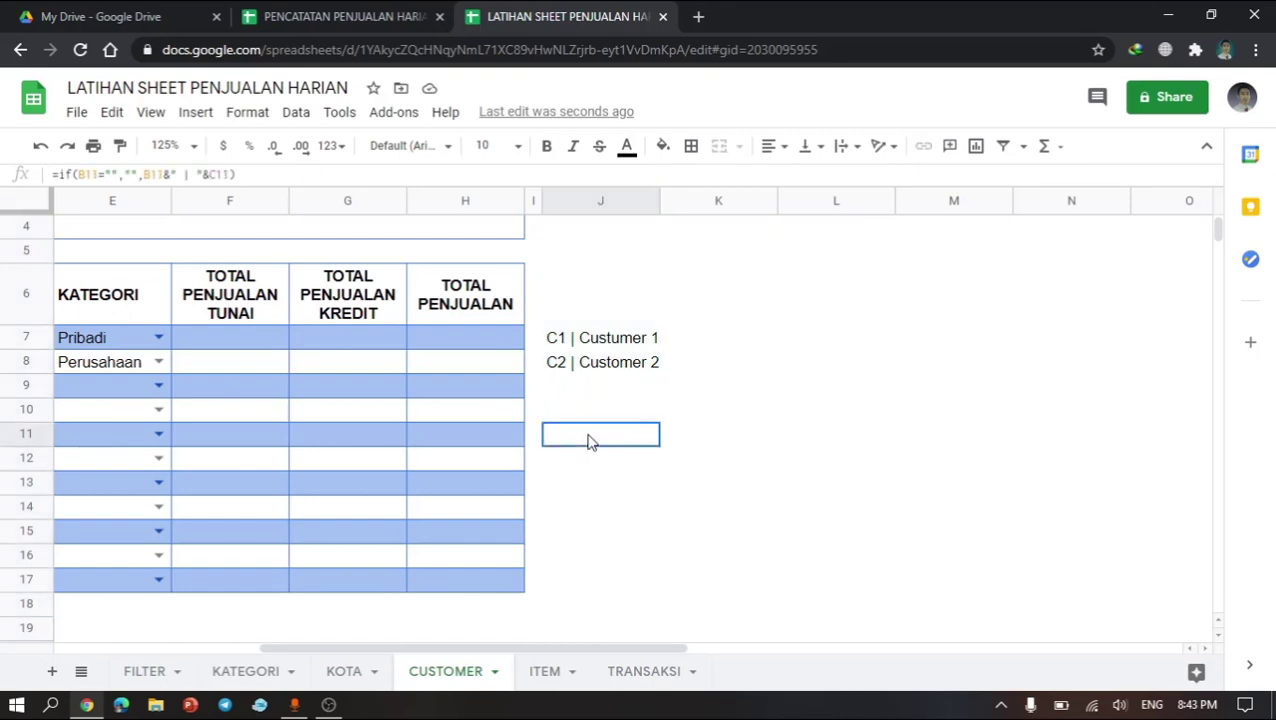
left_click(586, 200)
right_click(598, 200)
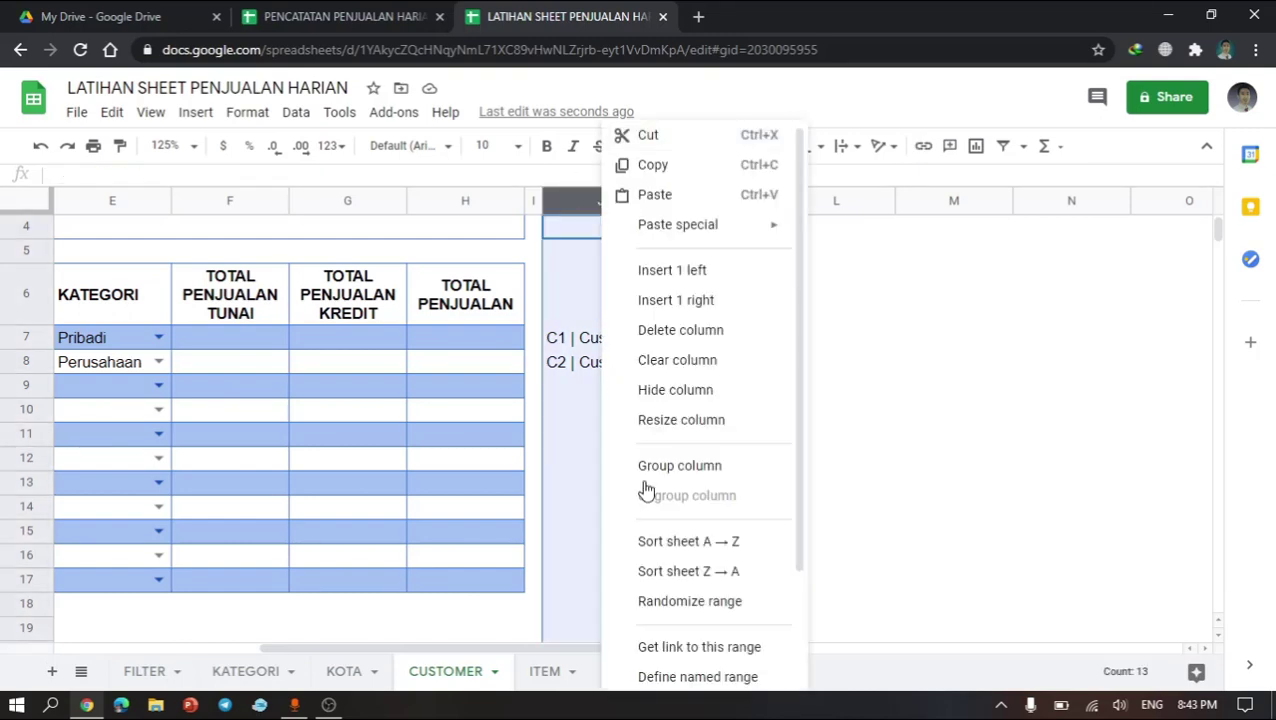
scroll(670, 550, "down", 1)
scroll(678, 568, "down", 1)
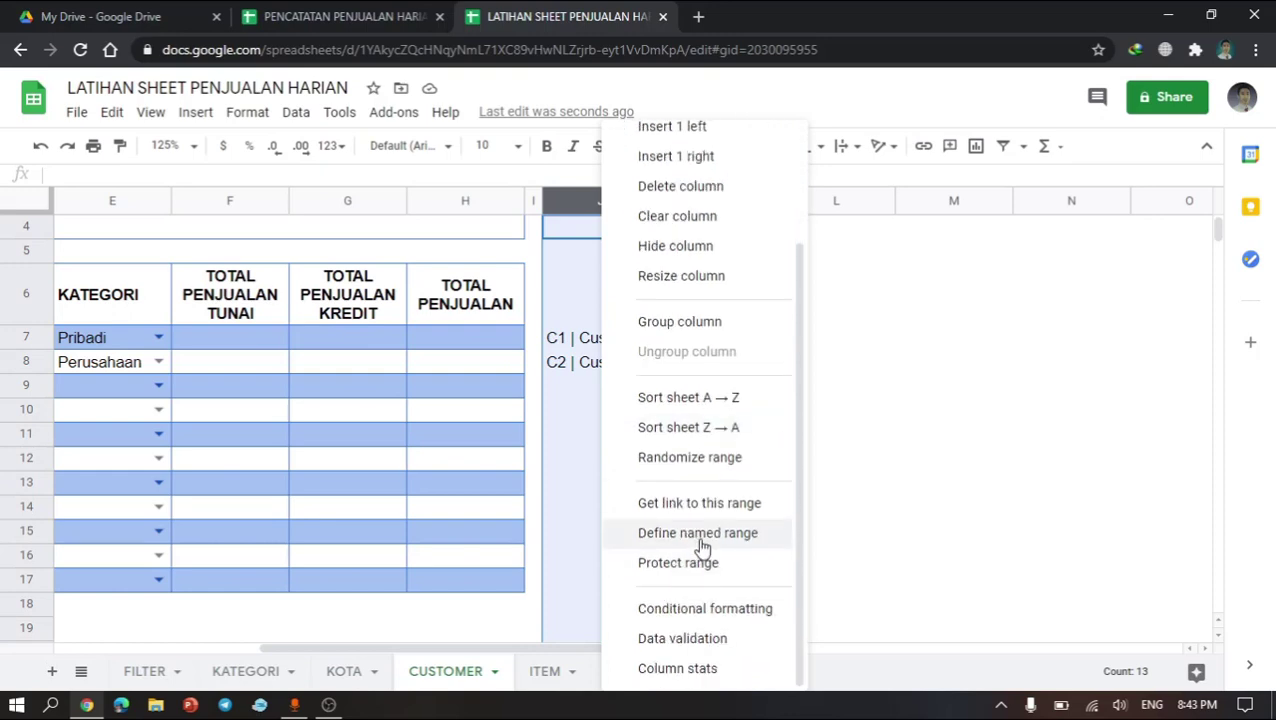
left_click(700, 540)
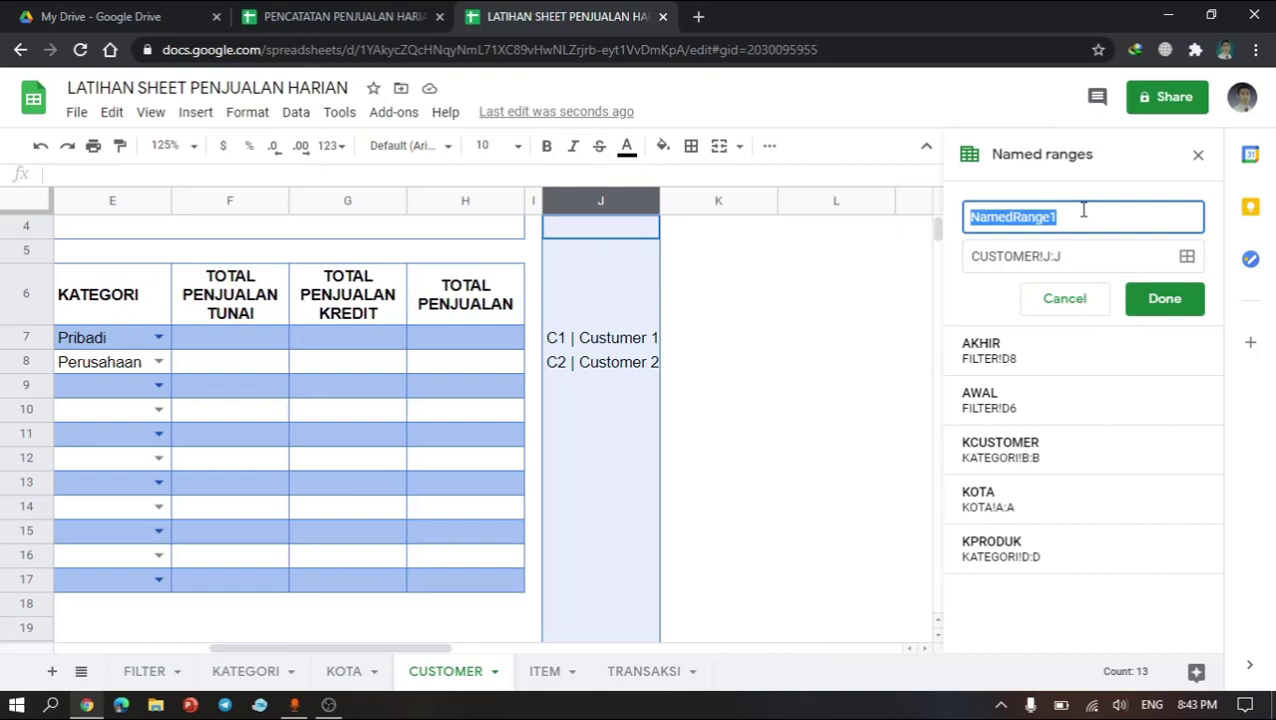
type("LIST")
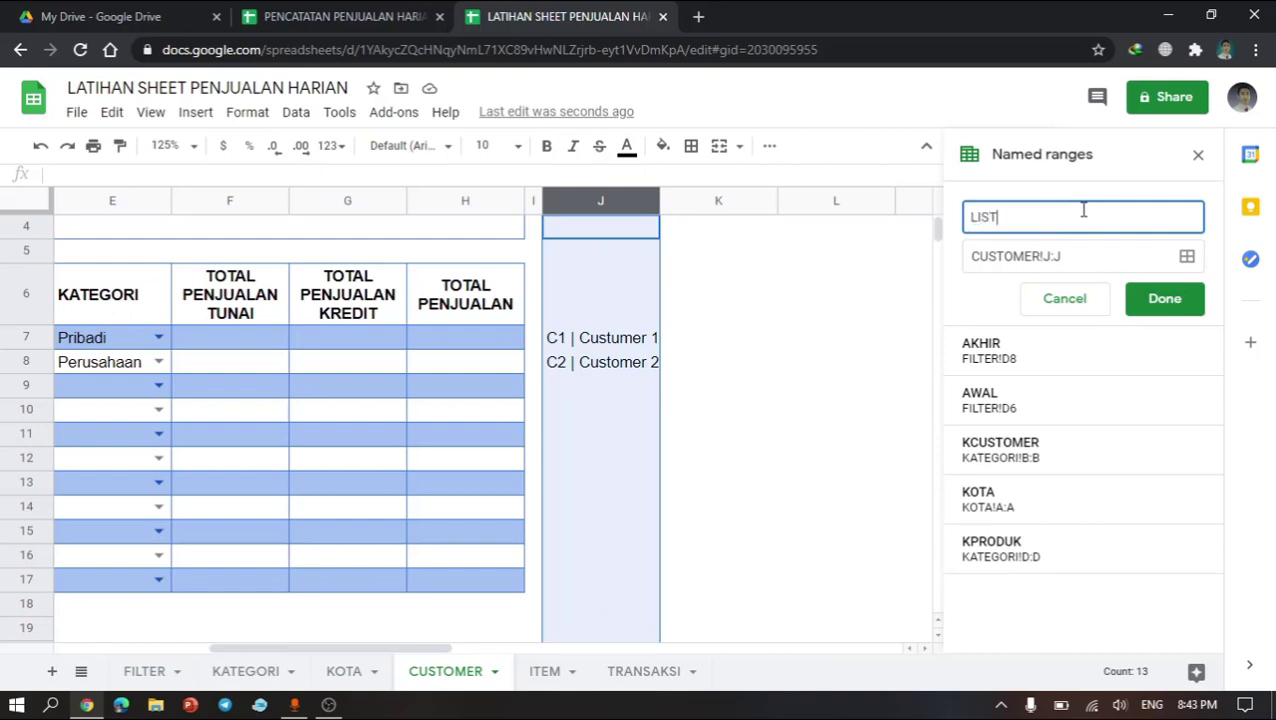
type("CUST")
left_click(1141, 302)
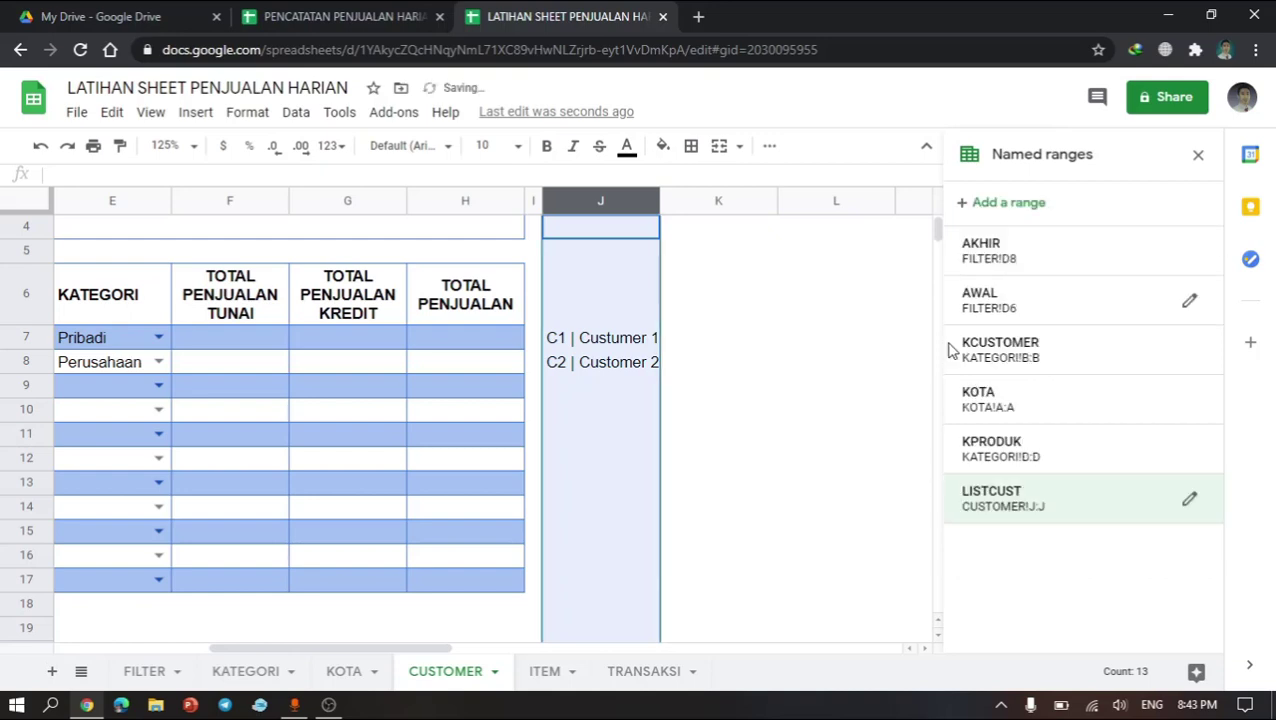
left_click(776, 371)
left_click(629, 512)
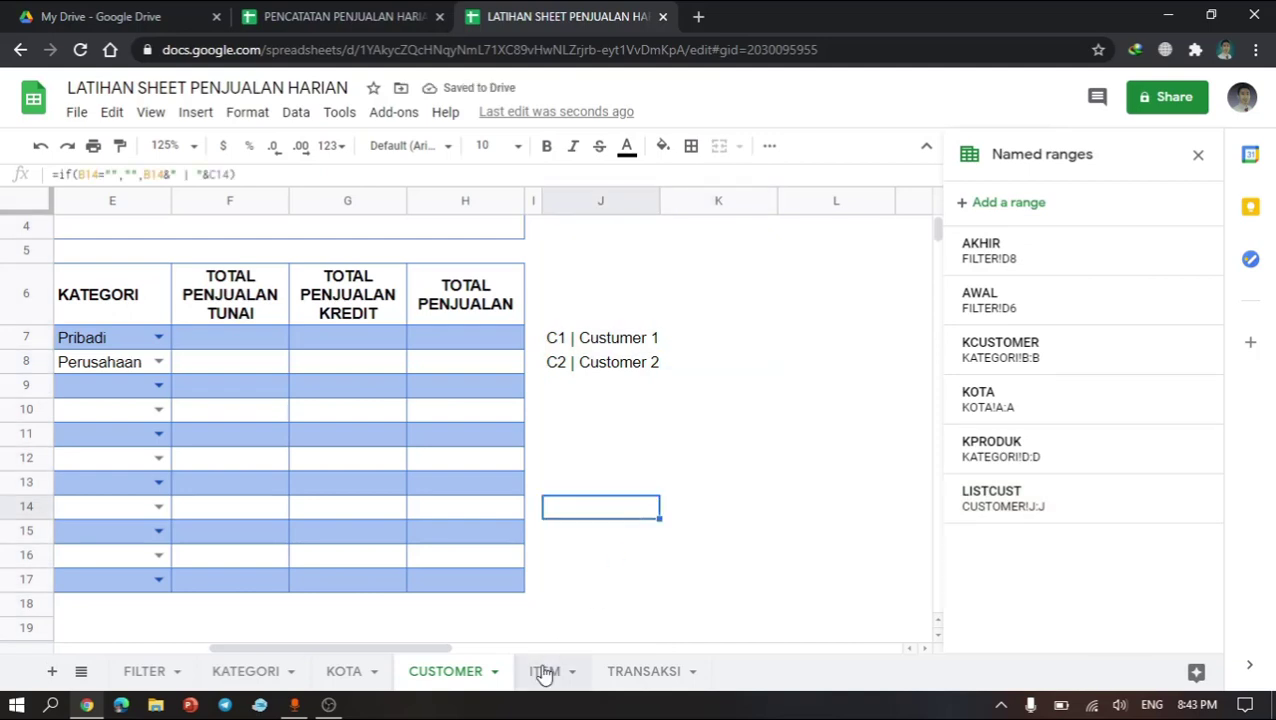
Step: Switch to the ITEM sheet and narrow column I to a thin spacer column
left_click(544, 671)
scroll(729, 418, "right", 4)
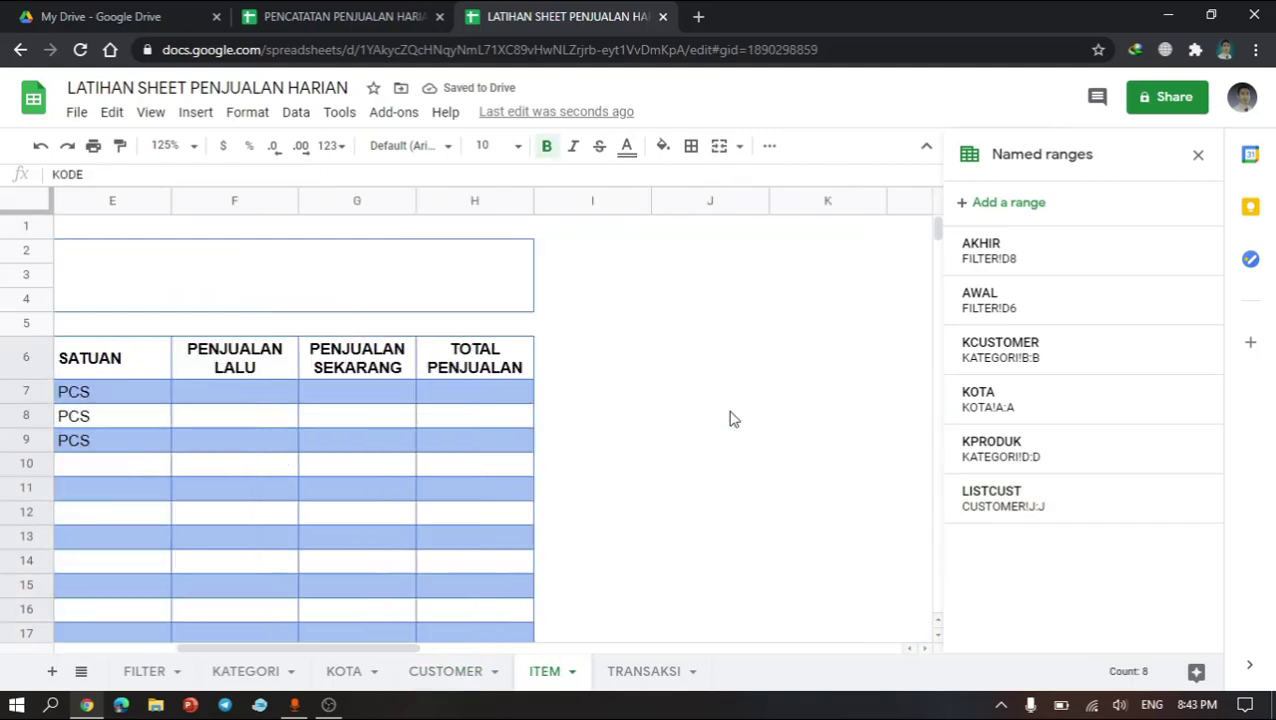
left_click(648, 398)
left_click(654, 400)
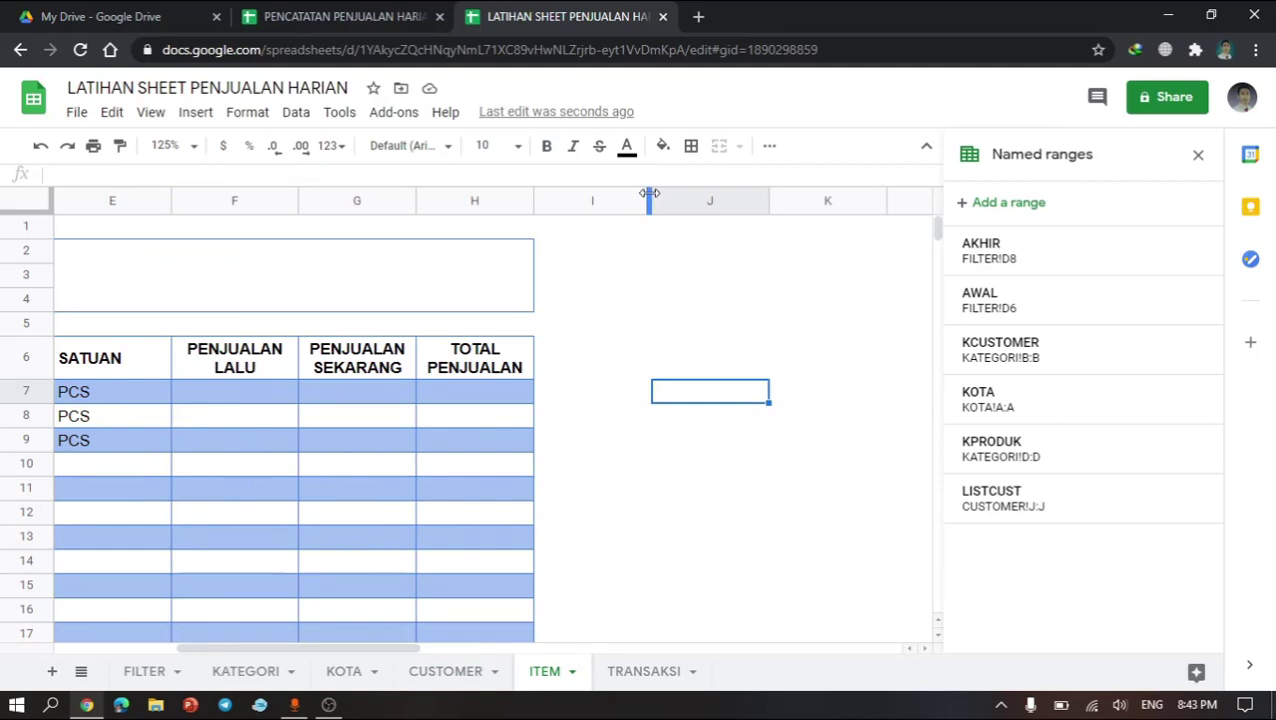
left_click_drag(651, 197, 560, 197)
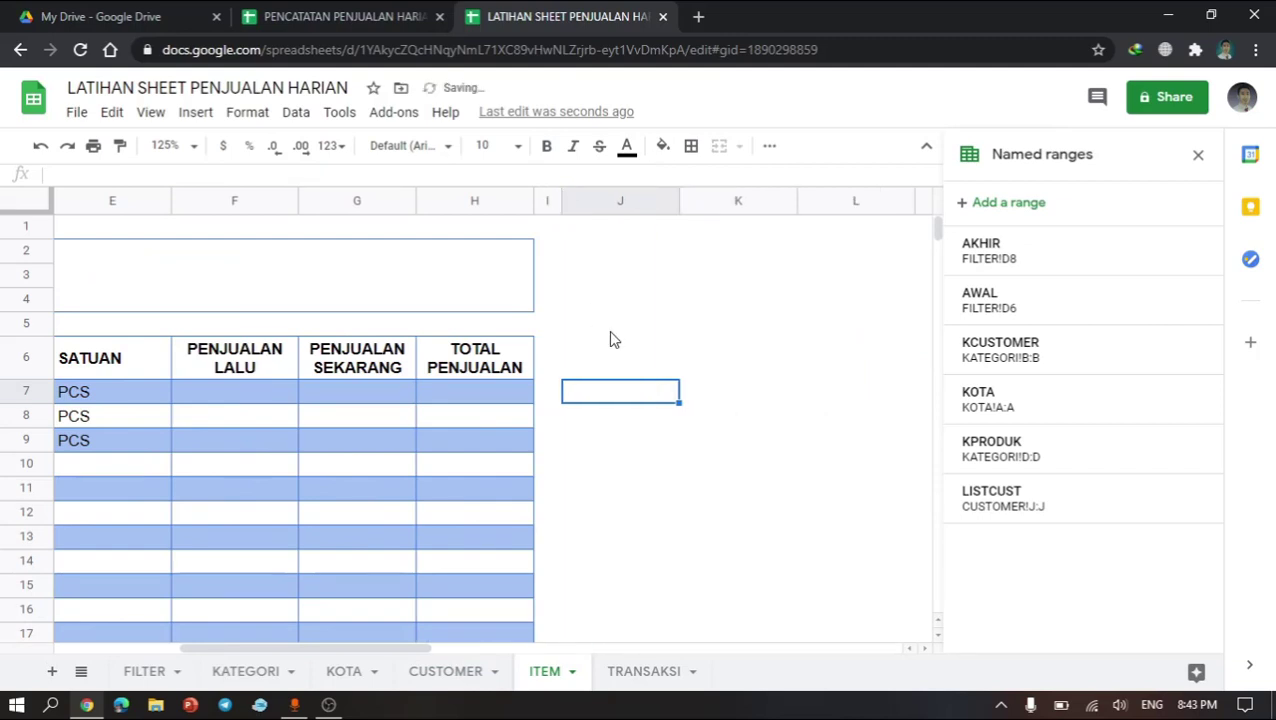
Step: In J7 of the ITEM sheet, enter the formula =IF(B7="","",B7&" | "&C7) joining item code and name
type("=IF(")
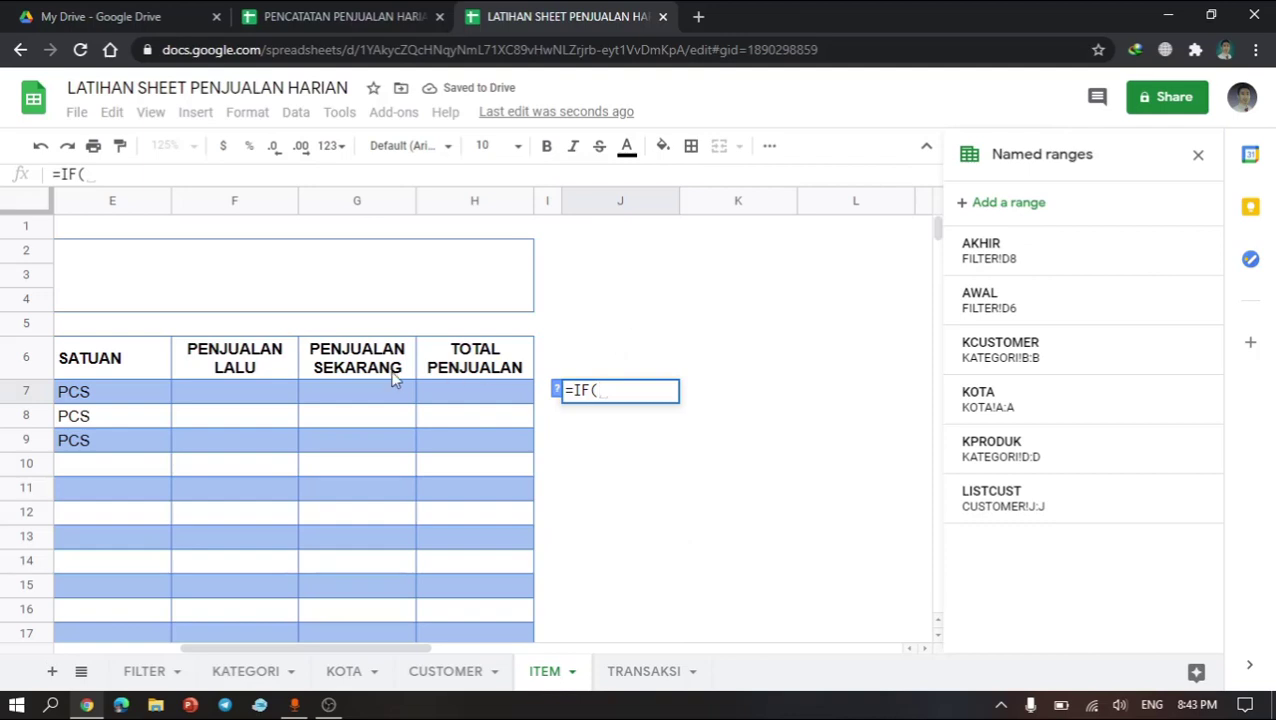
scroll(393, 375, "left", 5)
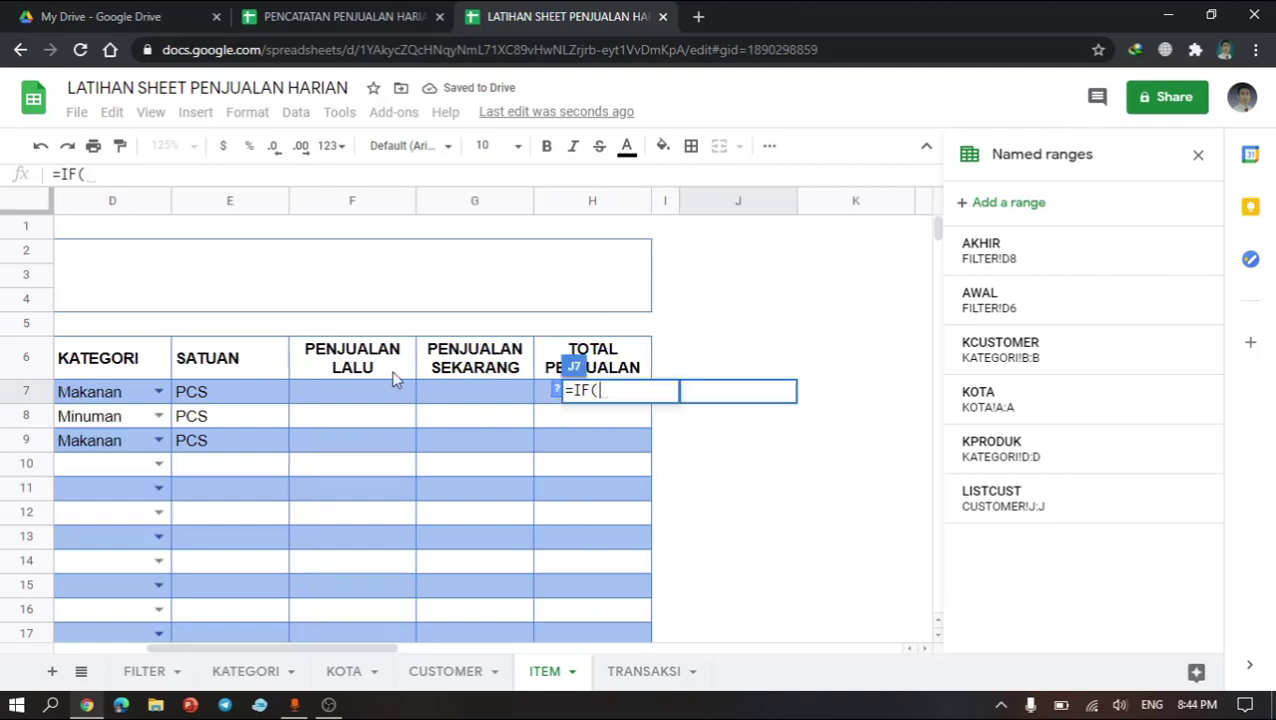
left_click(117, 400)
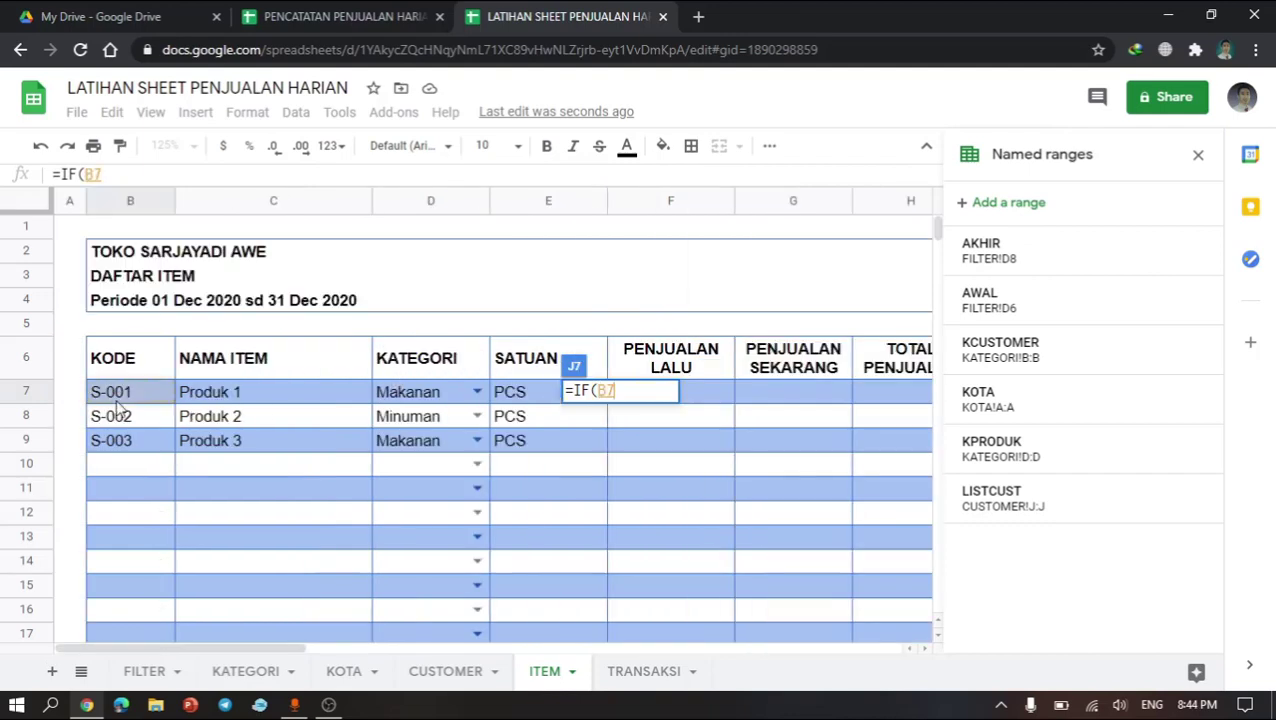
type("=\"\"")
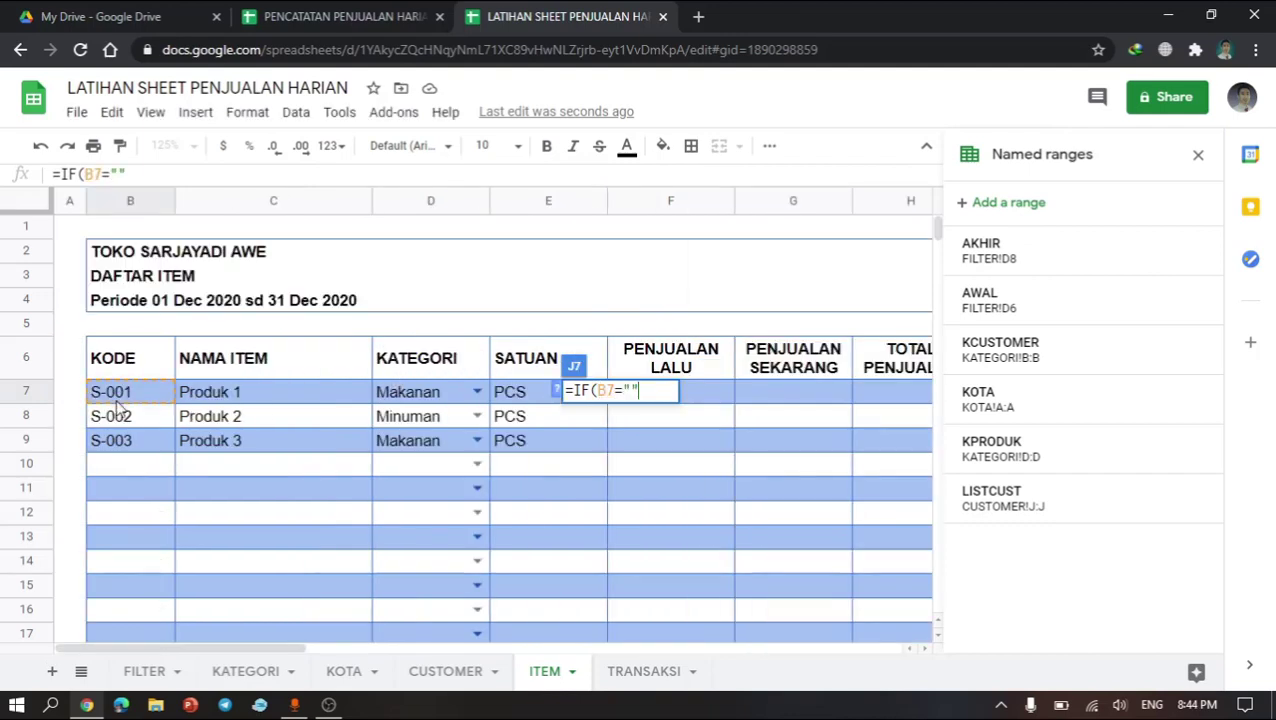
type(",\"\"")
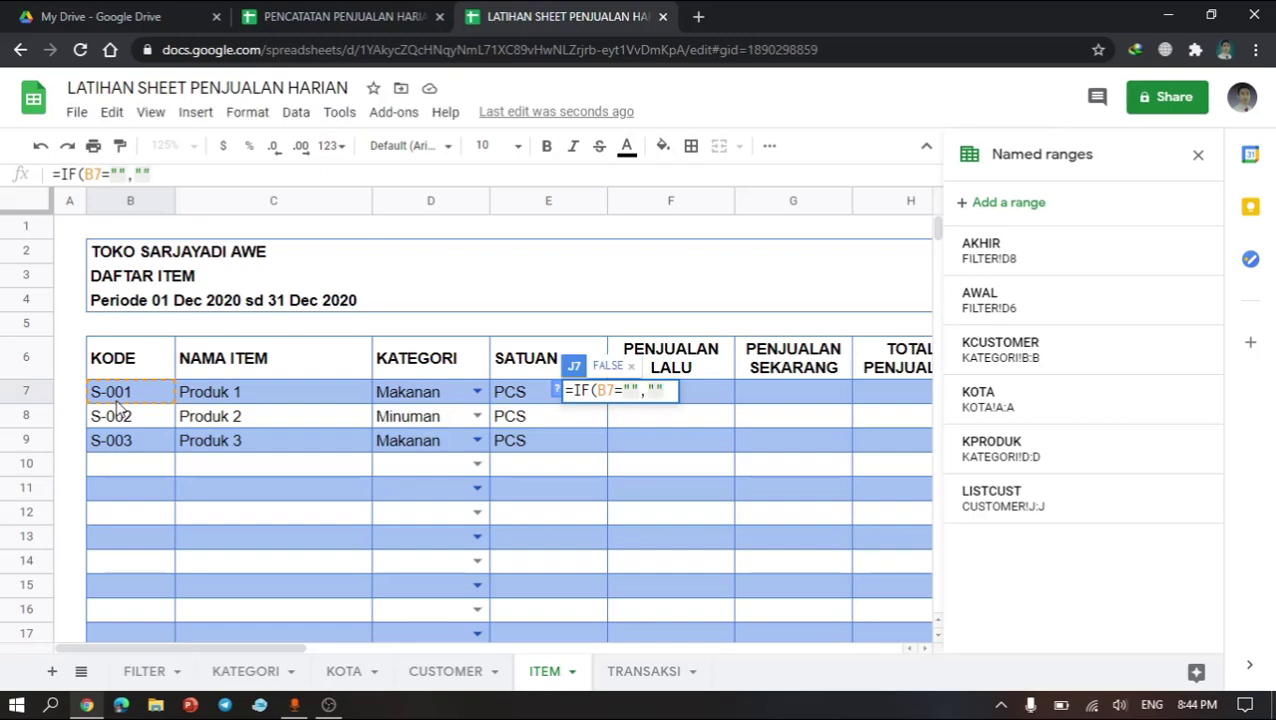
type(",")
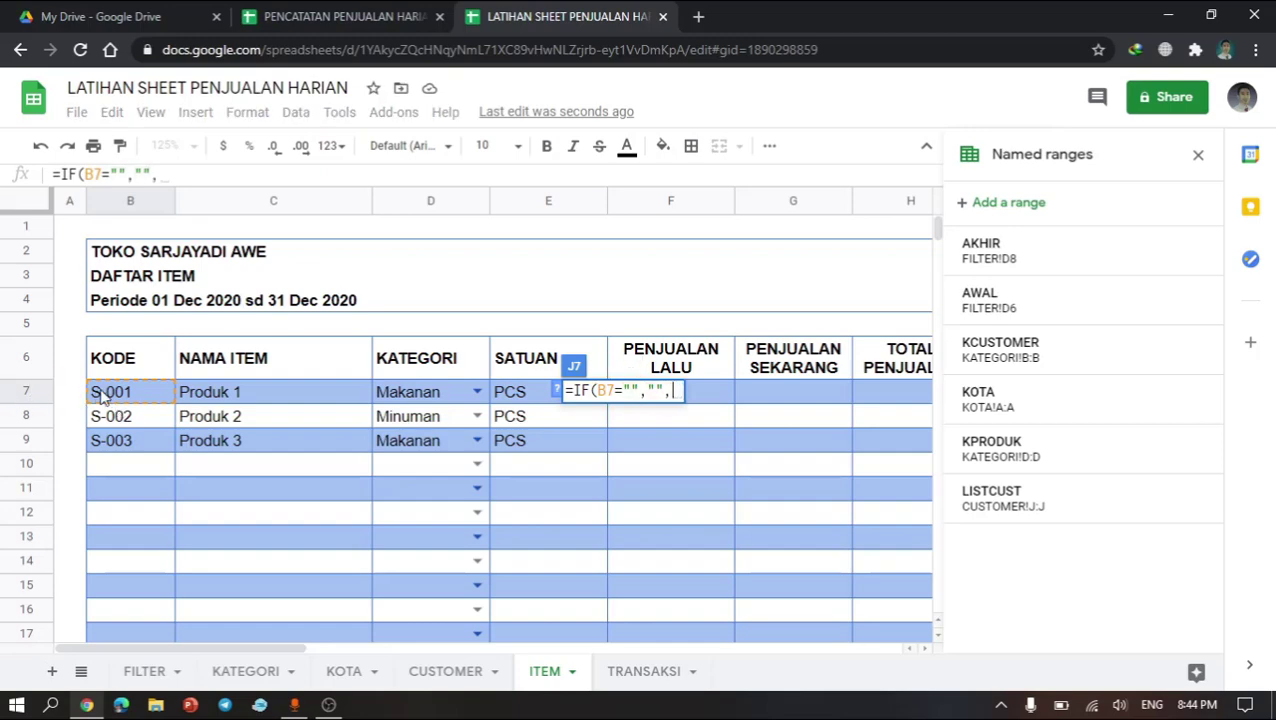
left_click(104, 396)
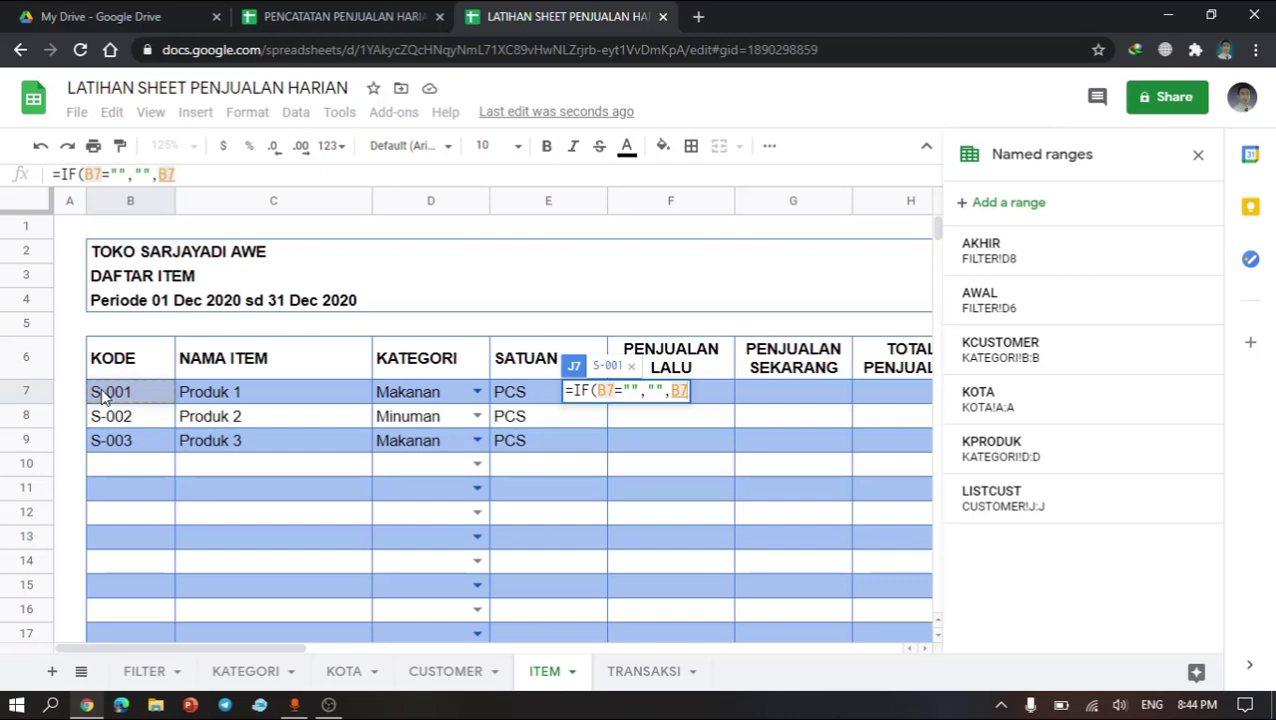
type("&\"")
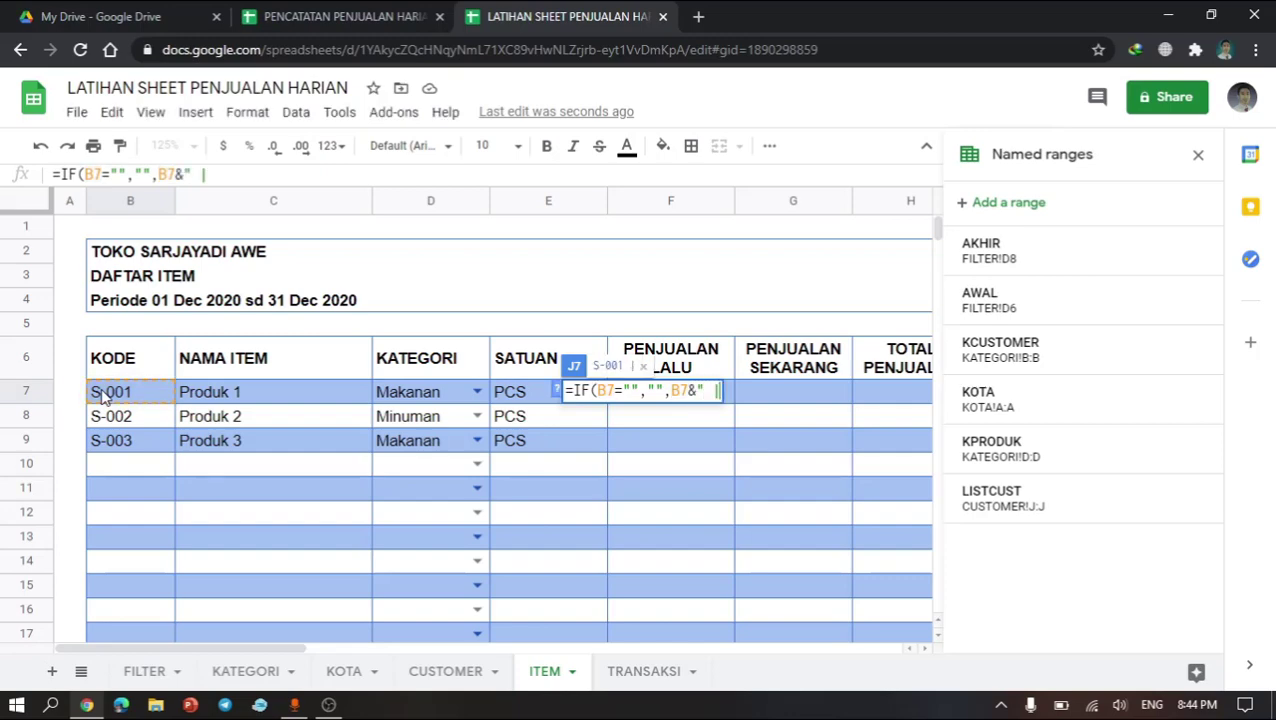
type(" | \"")
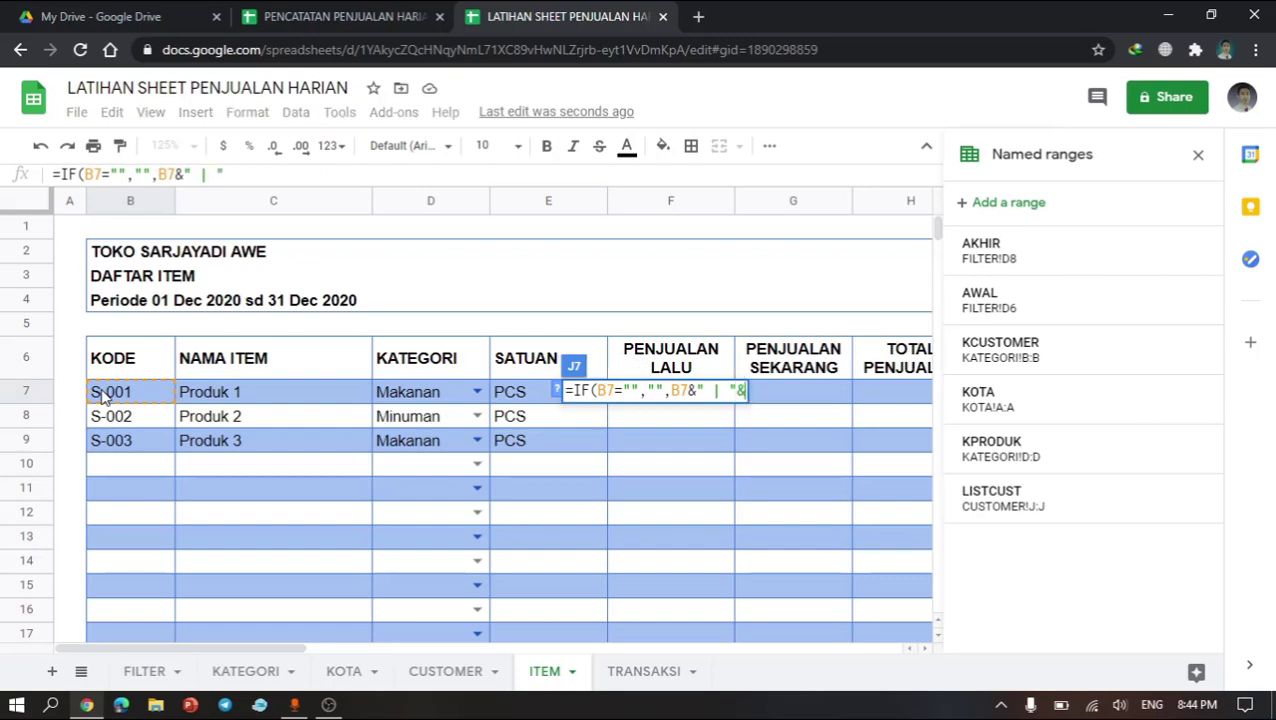
type("&")
left_click(191, 400)
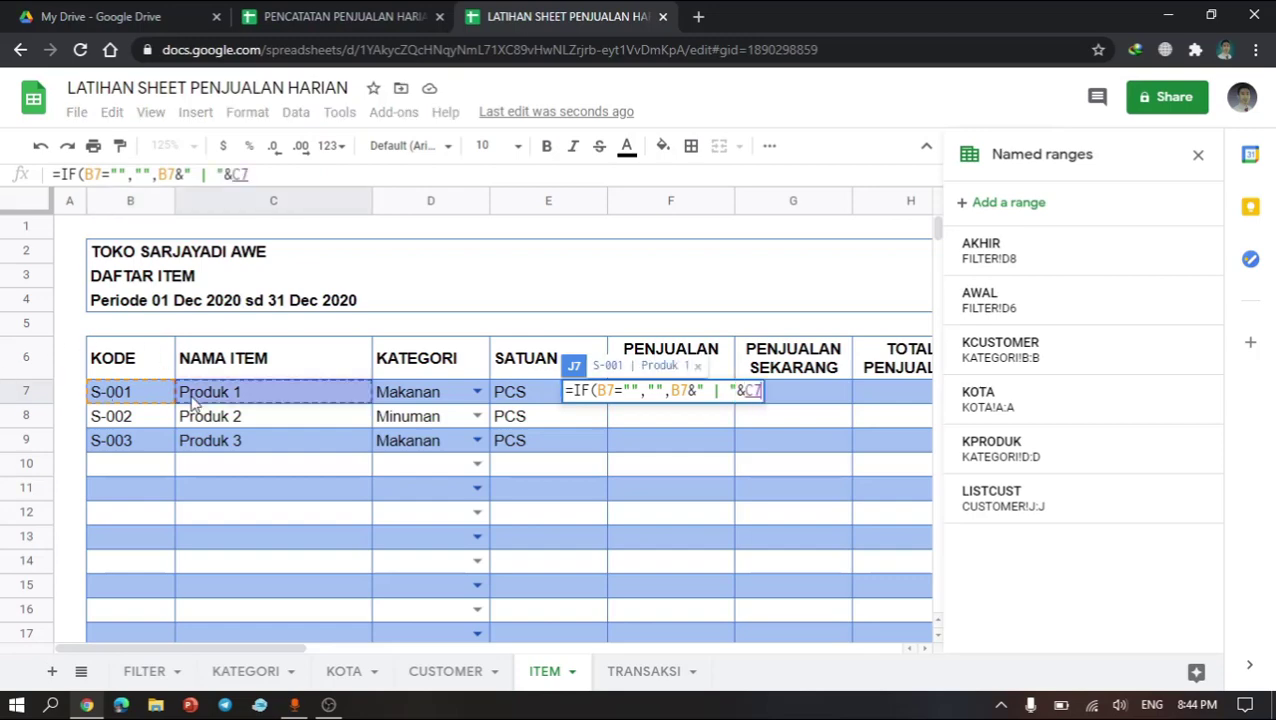
key("Return")
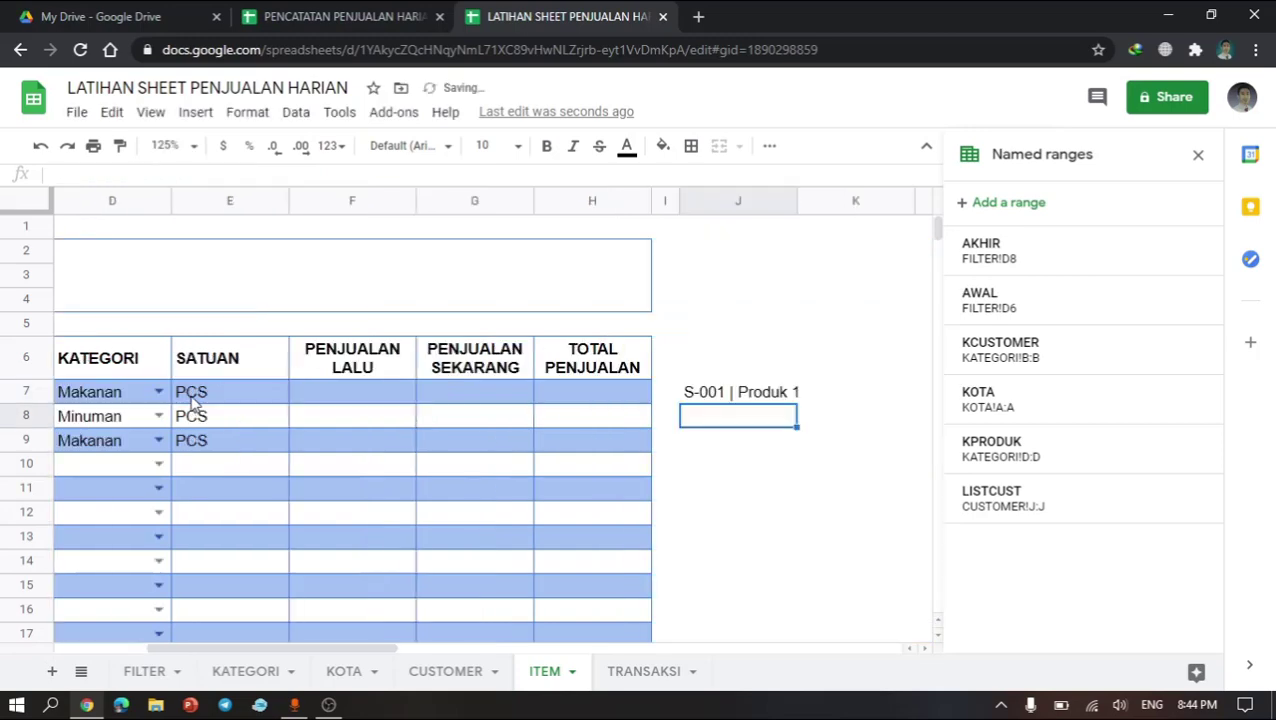
Step: Copy the J7 formula down into J8 through J17
left_click(782, 398)
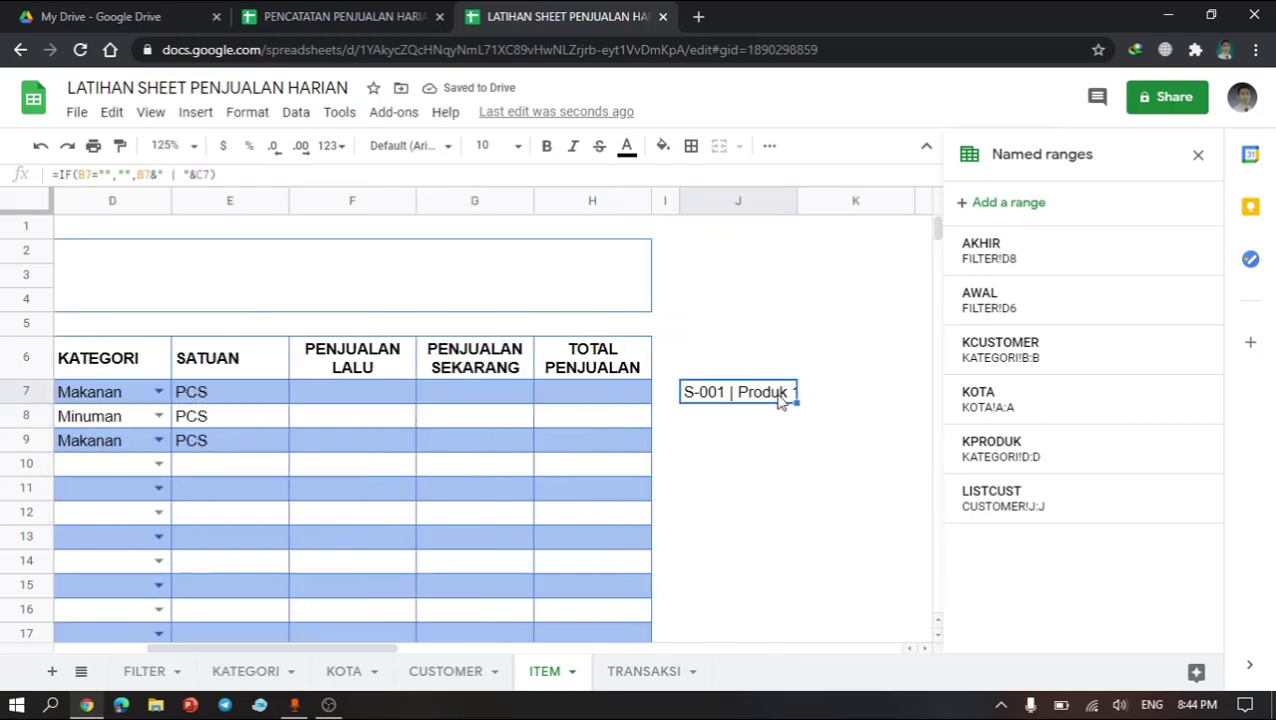
key("ctrl+c")
key("Down")
key("shift+Down")
key("shift+Down")
key("shift+Down")
key("shift+Down")
key("shift+Down")
key("shift+Down")
key("shift+Down")
key("shift+Down")
key("shift+Down")
key("shift+Down")
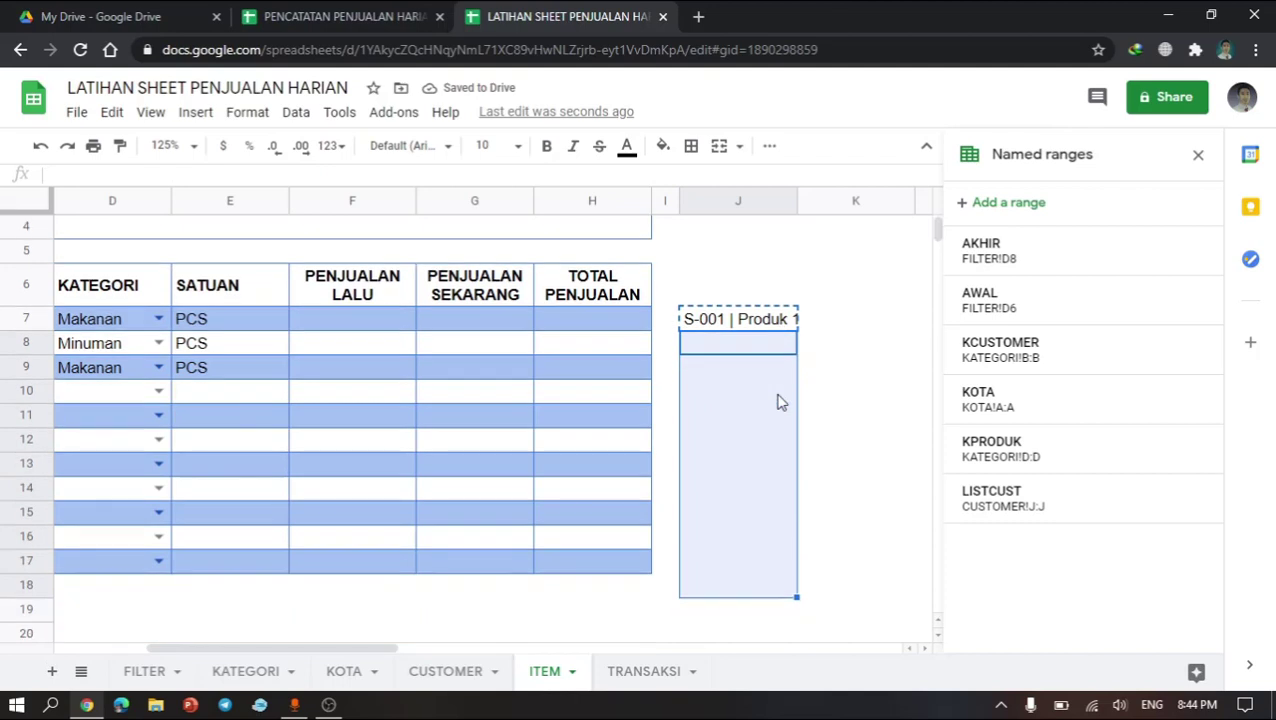
key("shift+Up")
key("ctrl+v")
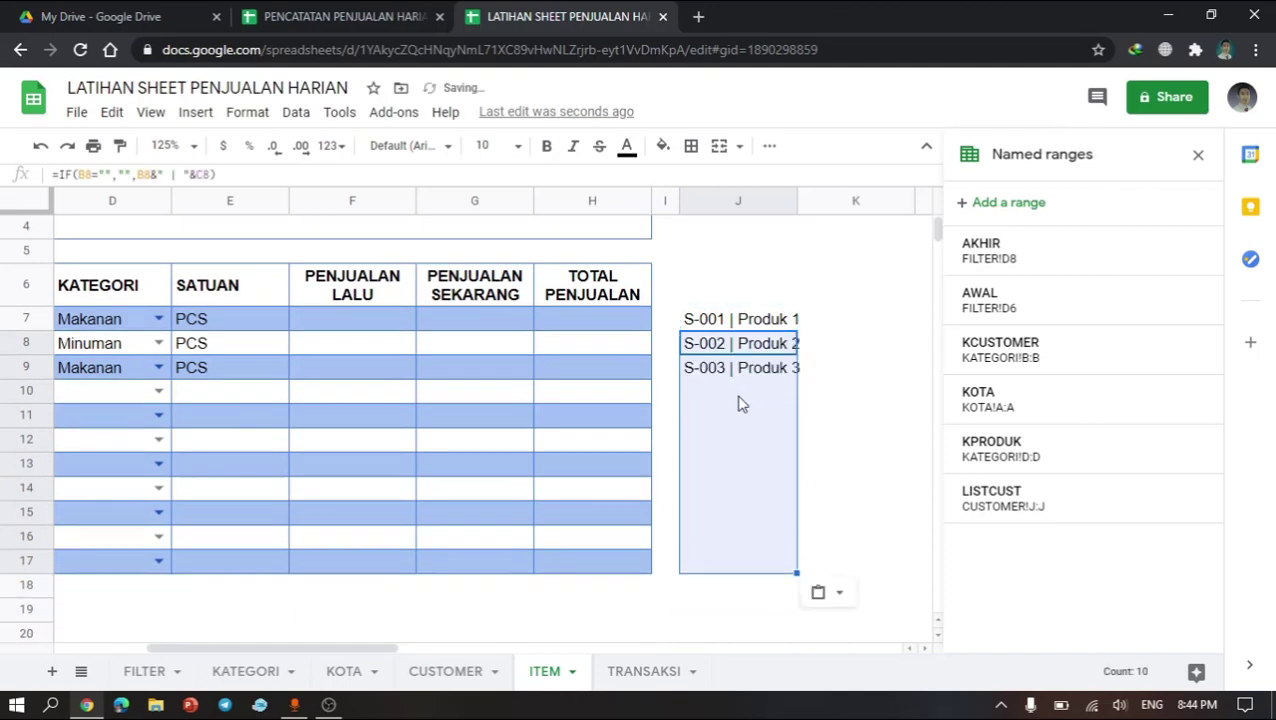
left_click(738, 402)
Step: Define a named range LISTITEM covering column J of the ITEM sheet
scroll(741, 403, "up", 1)
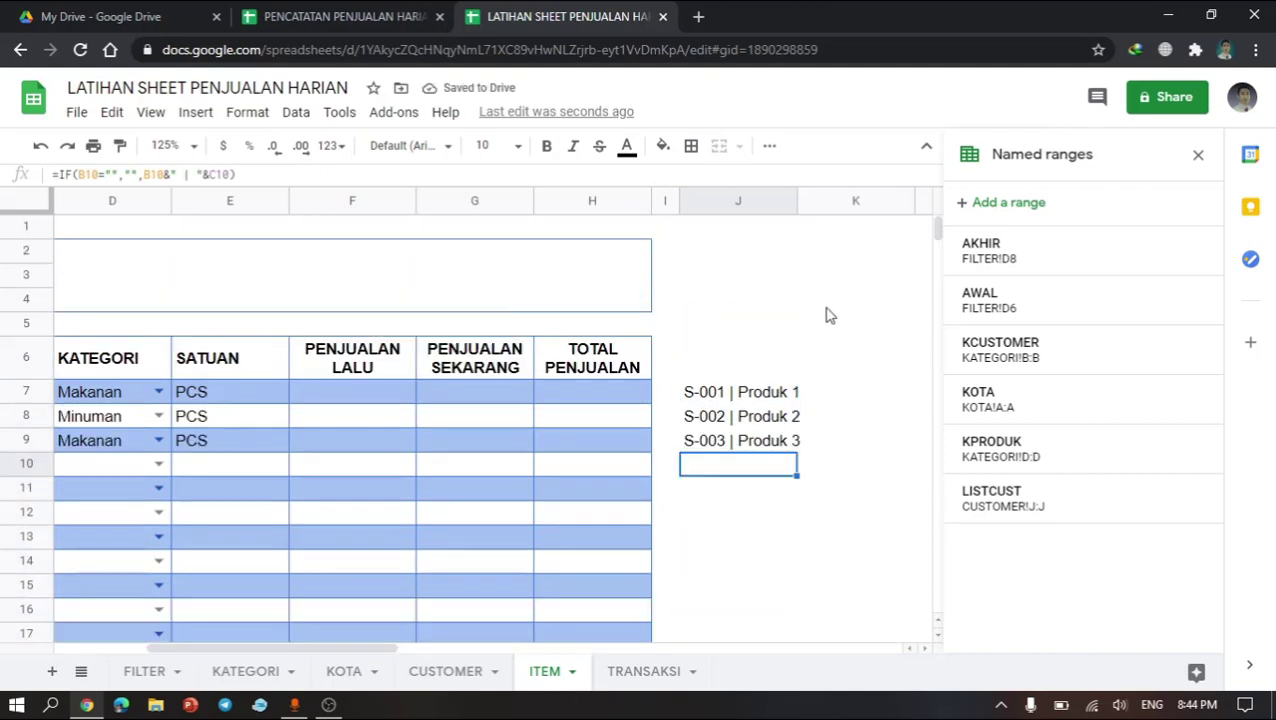
left_click(764, 199)
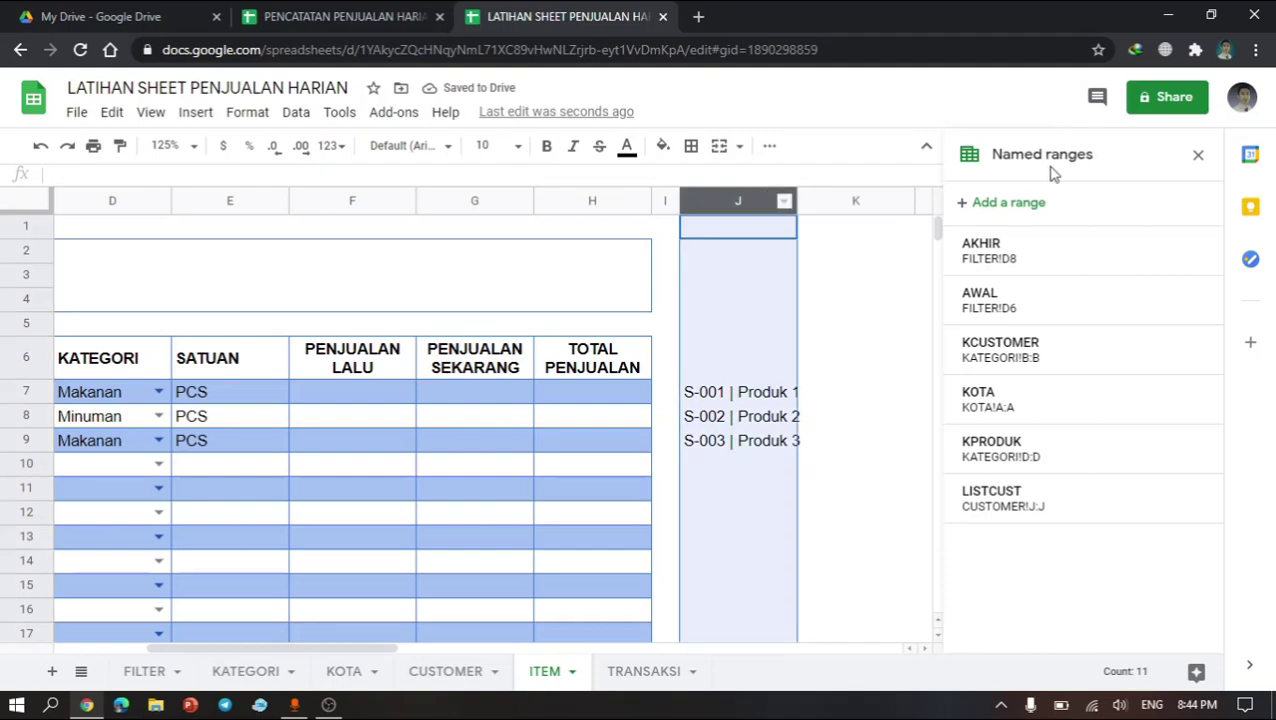
left_click(1013, 203)
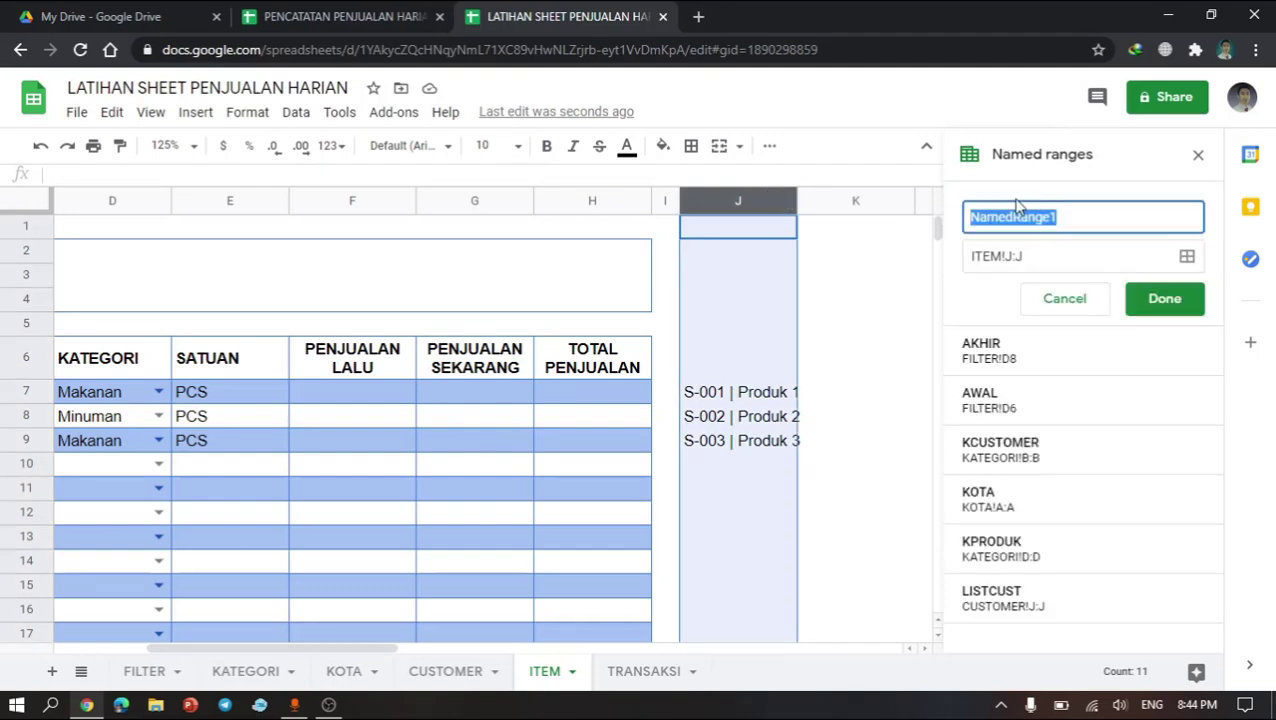
type("L")
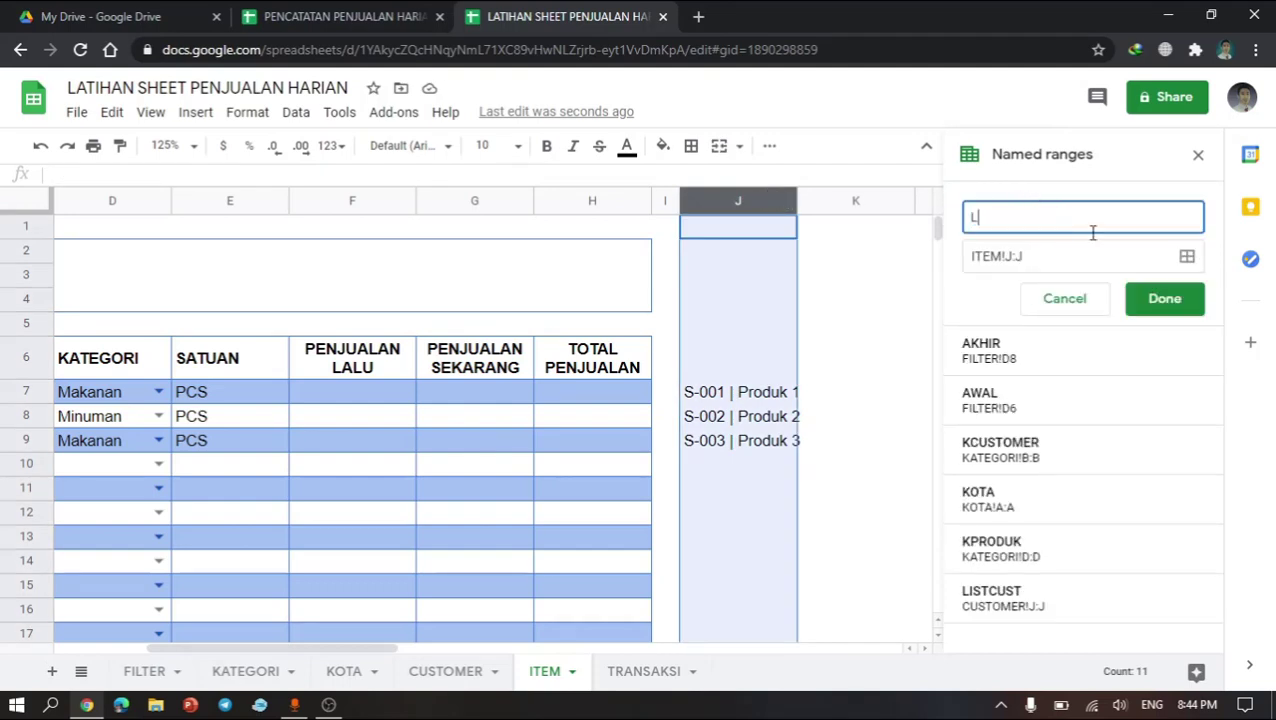
type("ISTITE,M")
key("BackSpace")
type("M")
left_click(1145, 302)
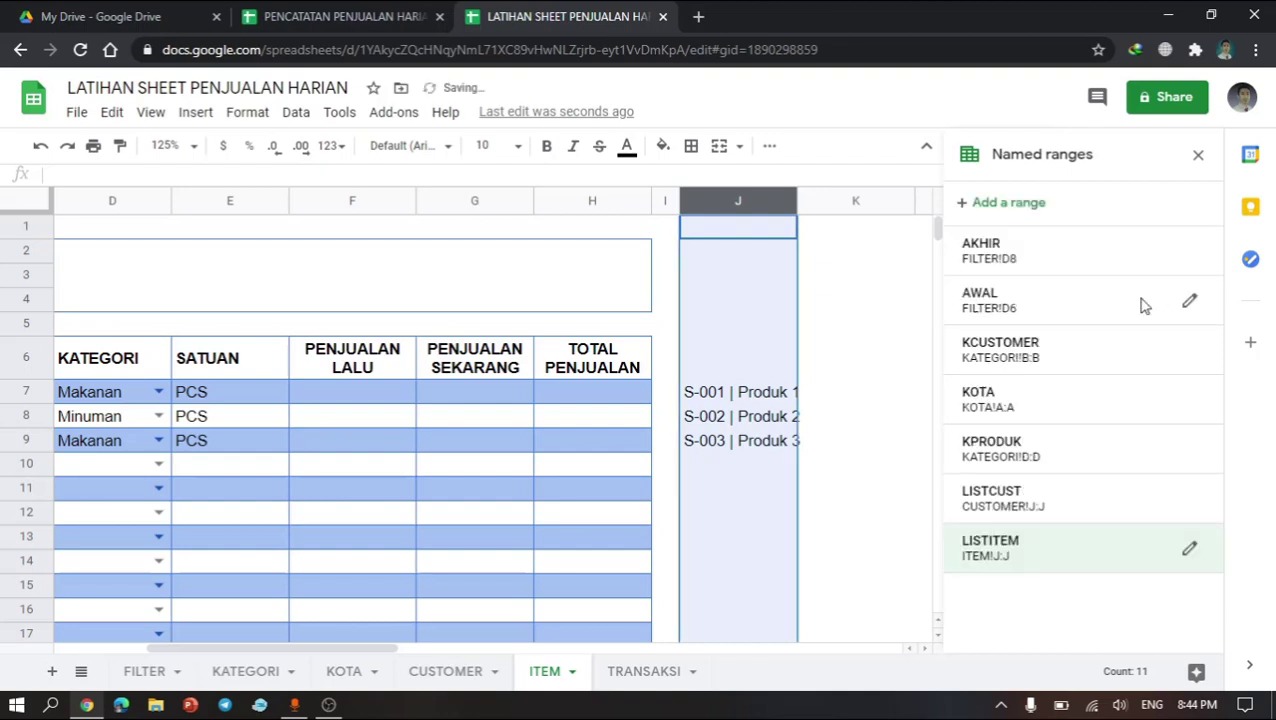
left_click(868, 485)
left_click(664, 488)
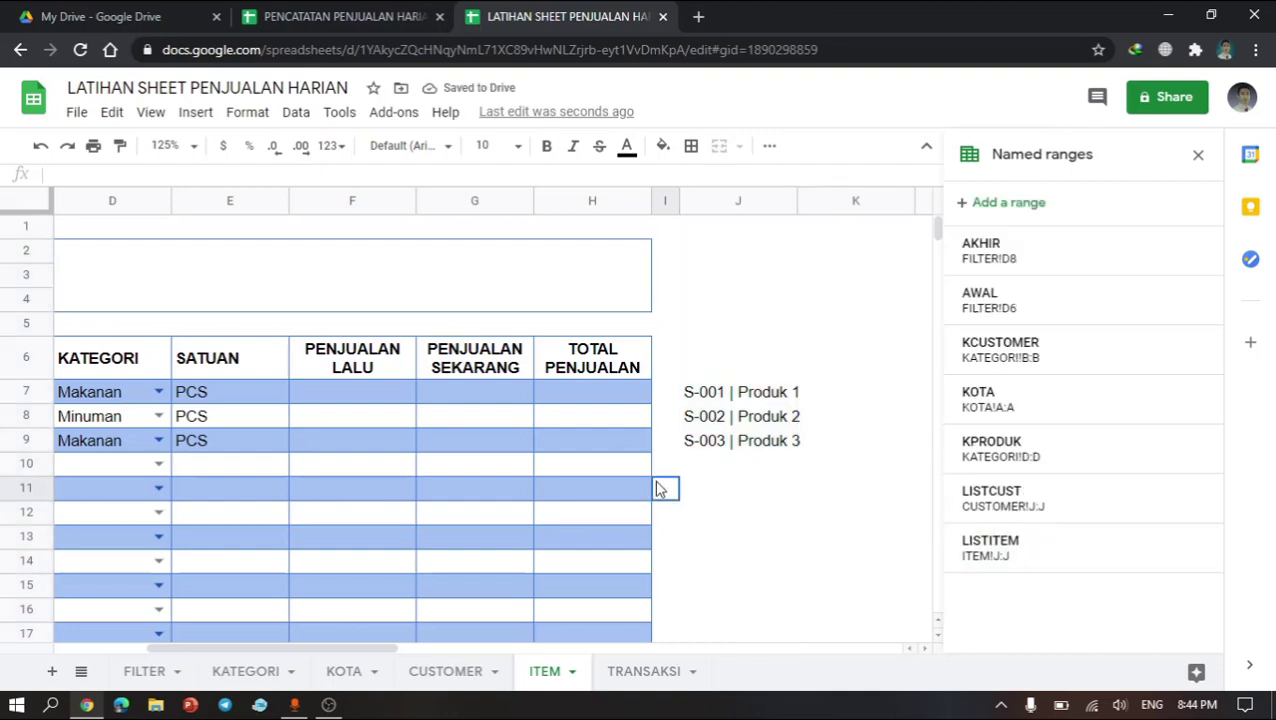
Step: Open the TRANSAKSI sheet and close the named ranges panel
left_click(644, 672)
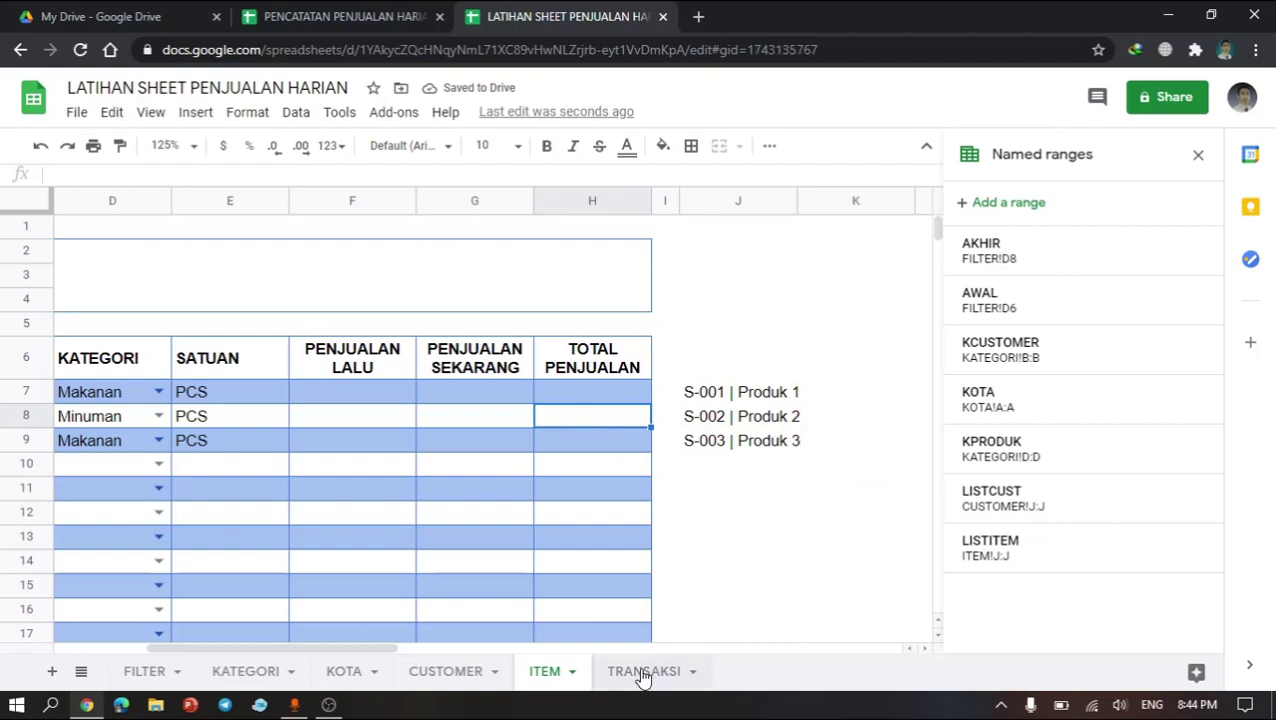
left_click(361, 357)
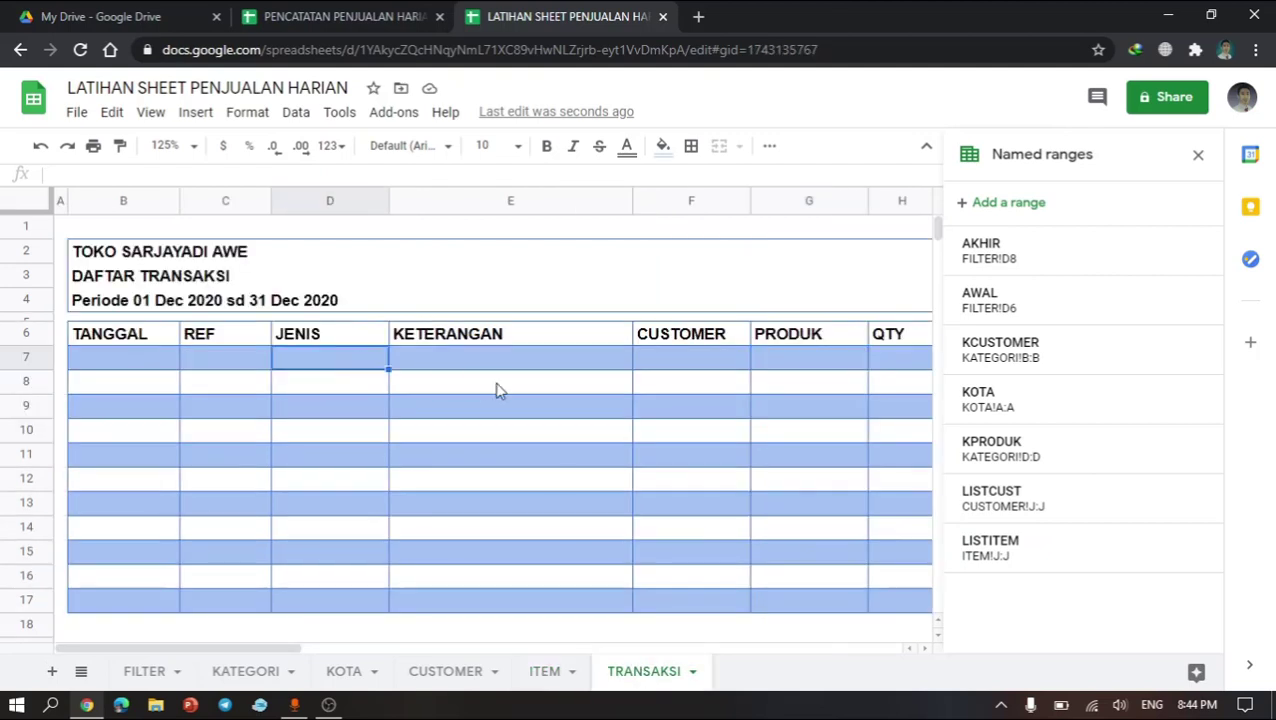
left_click(1199, 156)
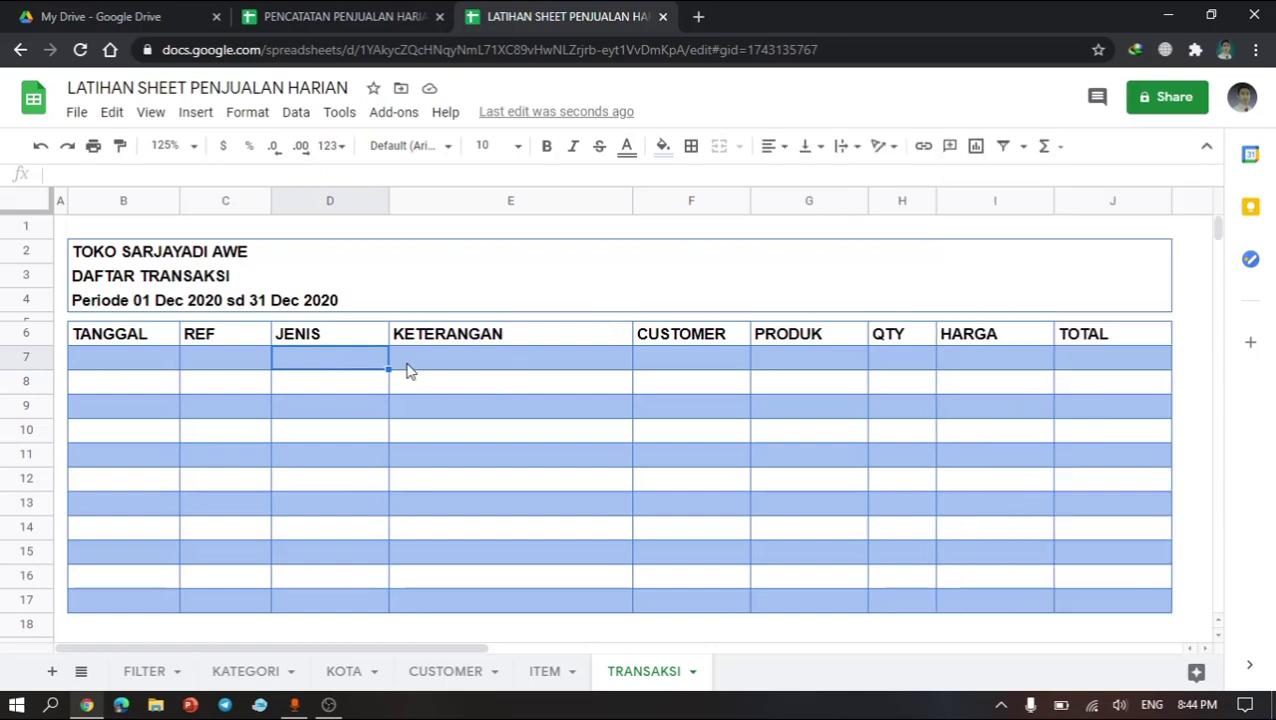
left_click(430, 367)
left_click(366, 362)
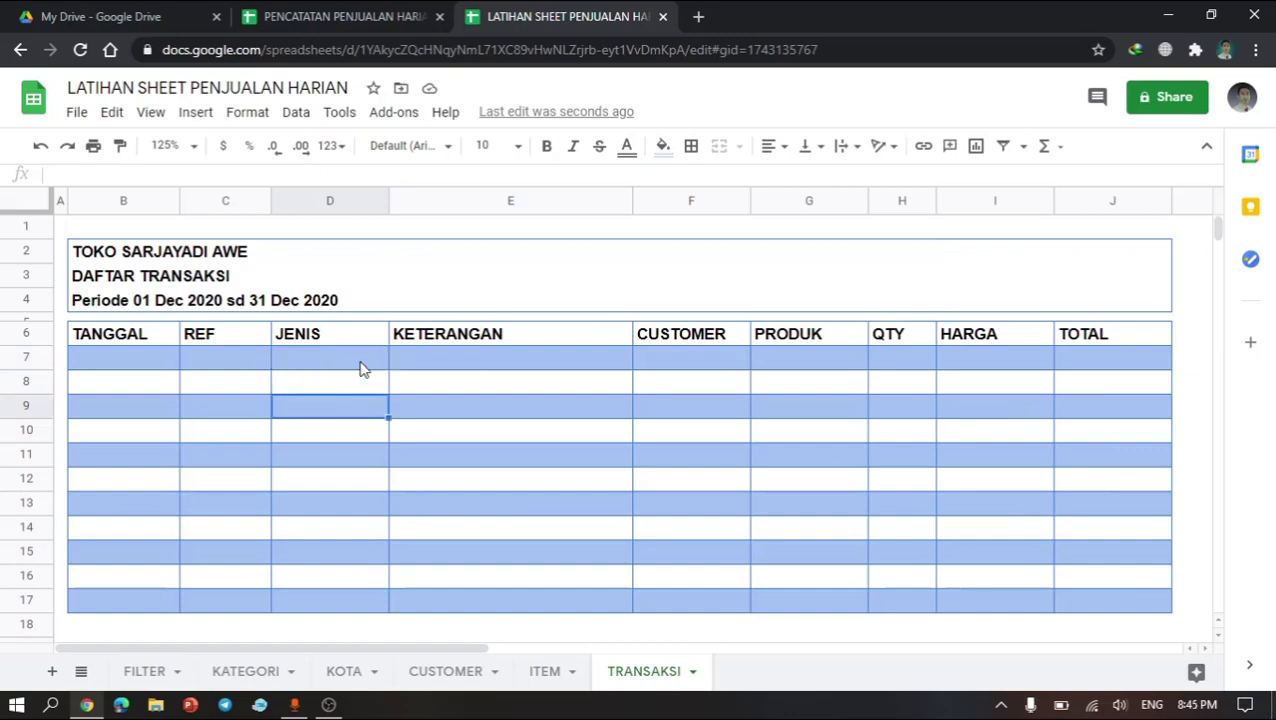
Step: Compare with the transaction sheet in the reference spreadsheet PENCATATAN PENJUALAN HARIAN
left_click(333, 12)
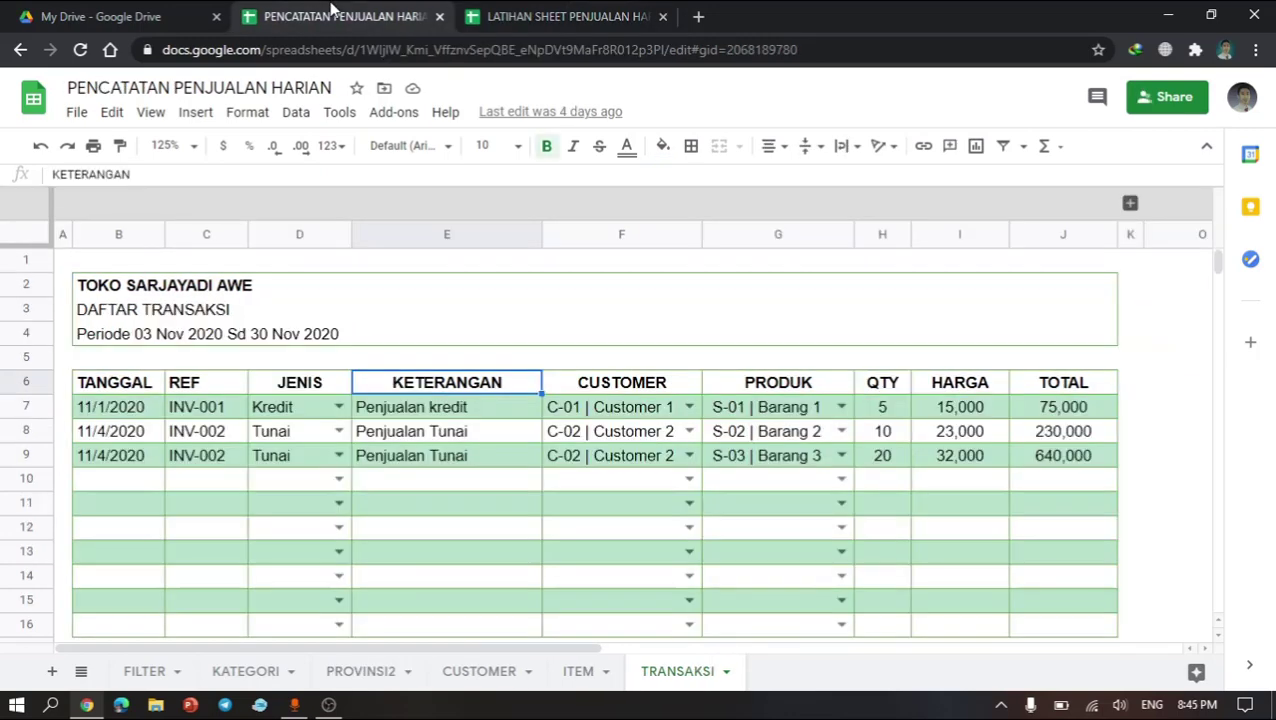
left_click(333, 413)
left_click(516, 11)
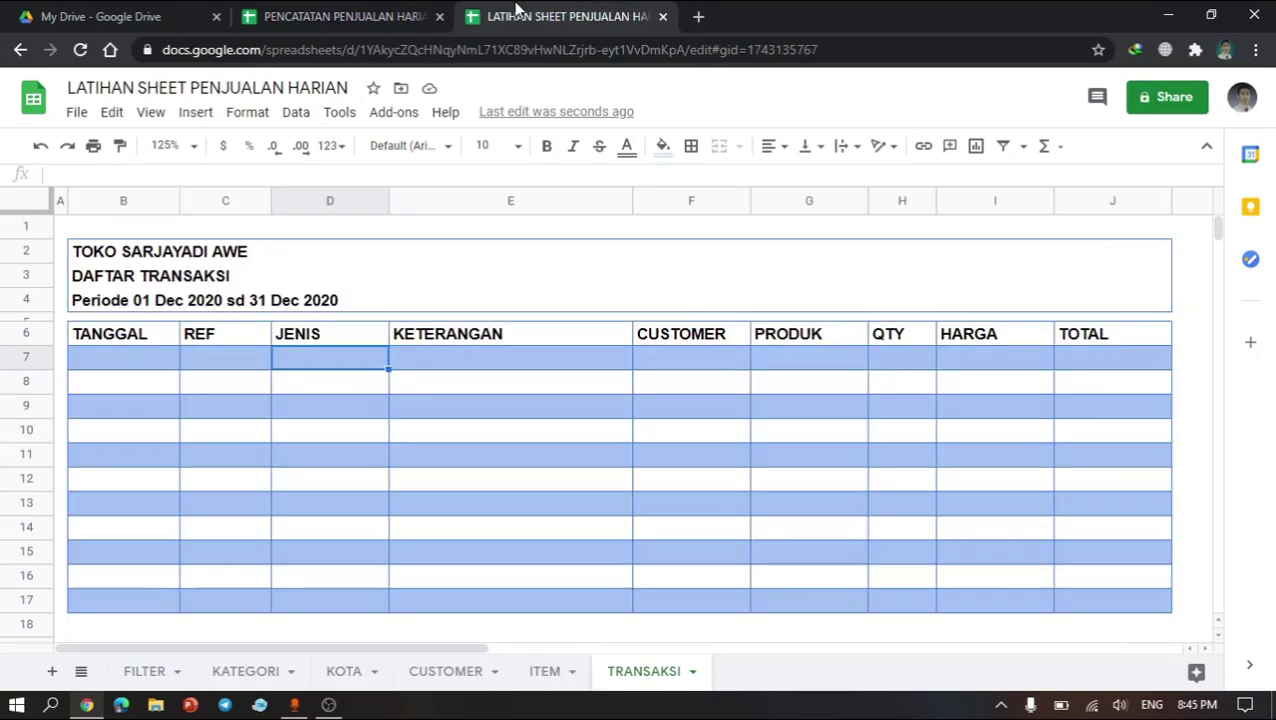
Step: Add a dropdown validation to D7 with the list of items Tunai,Kredit and check its options
right_click(340, 364)
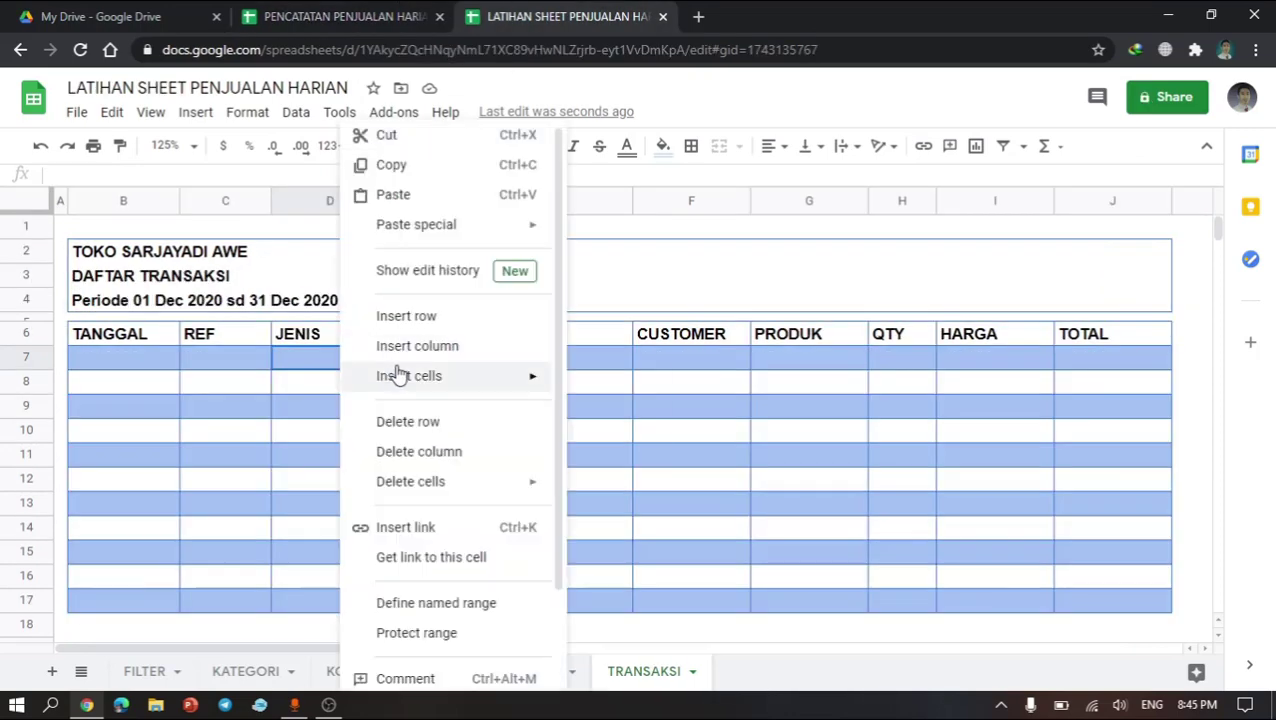
scroll(441, 575, "down", 2)
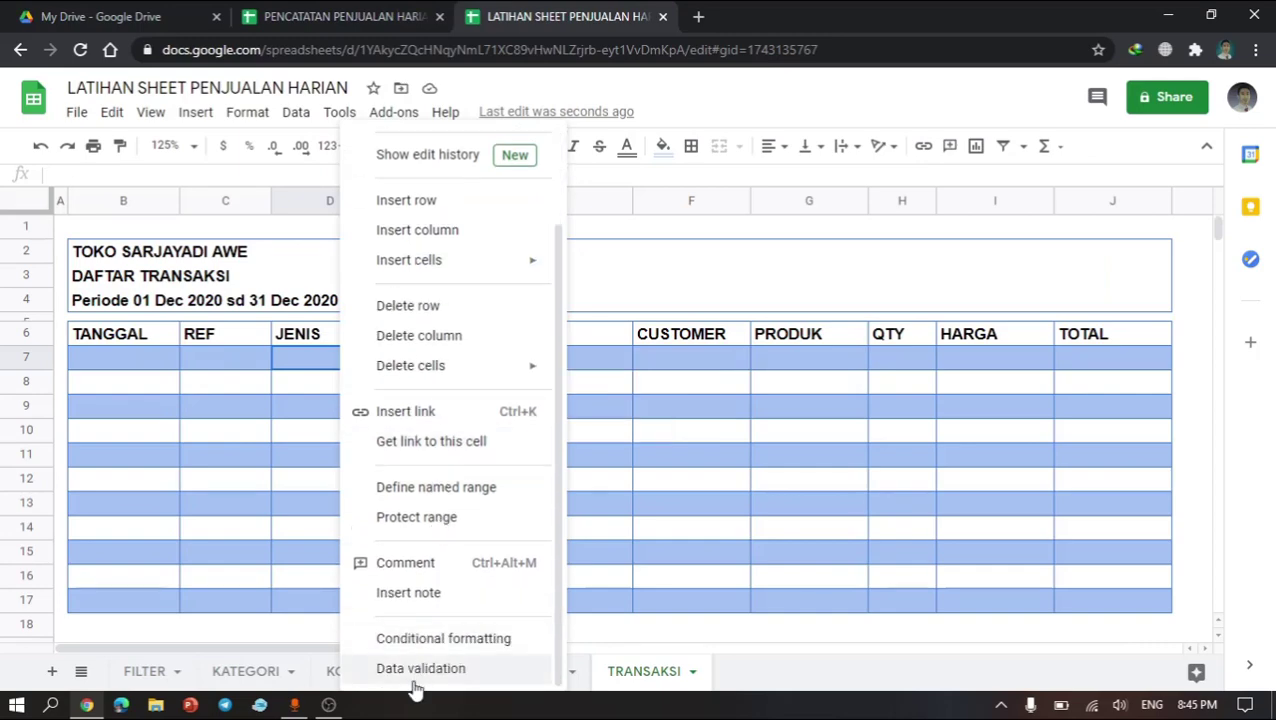
left_click(288, 363)
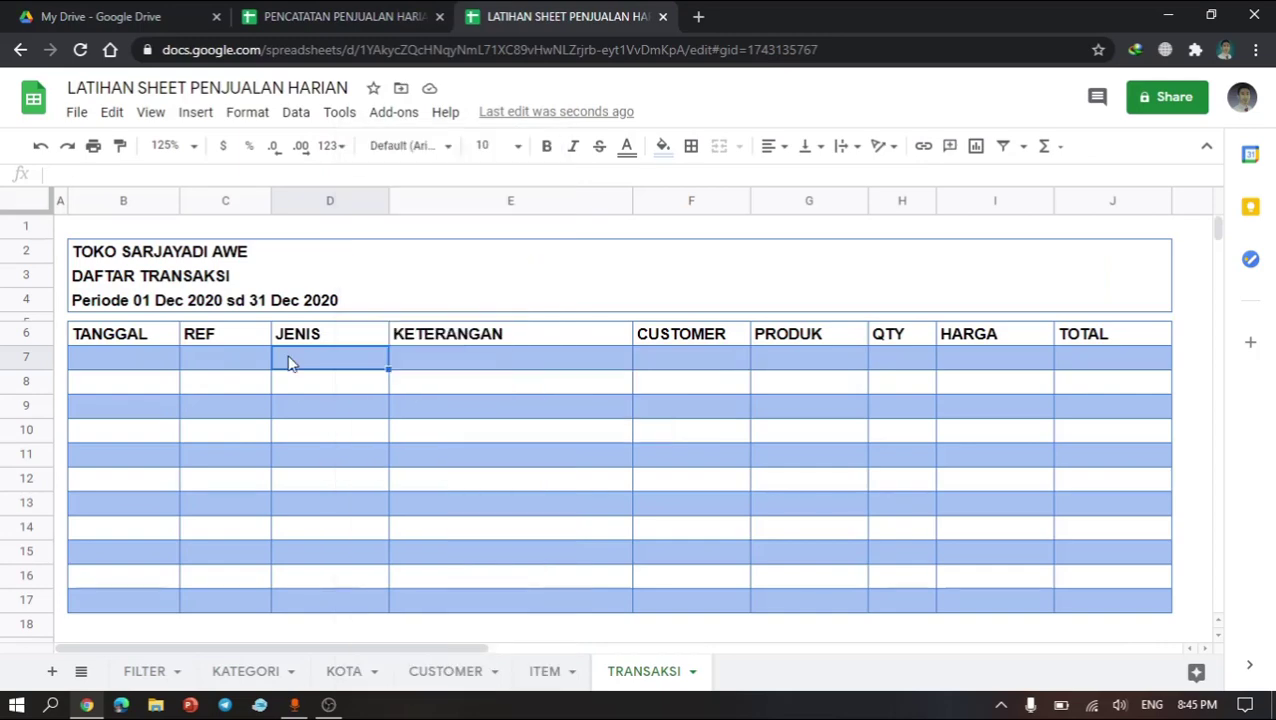
left_click(258, 116)
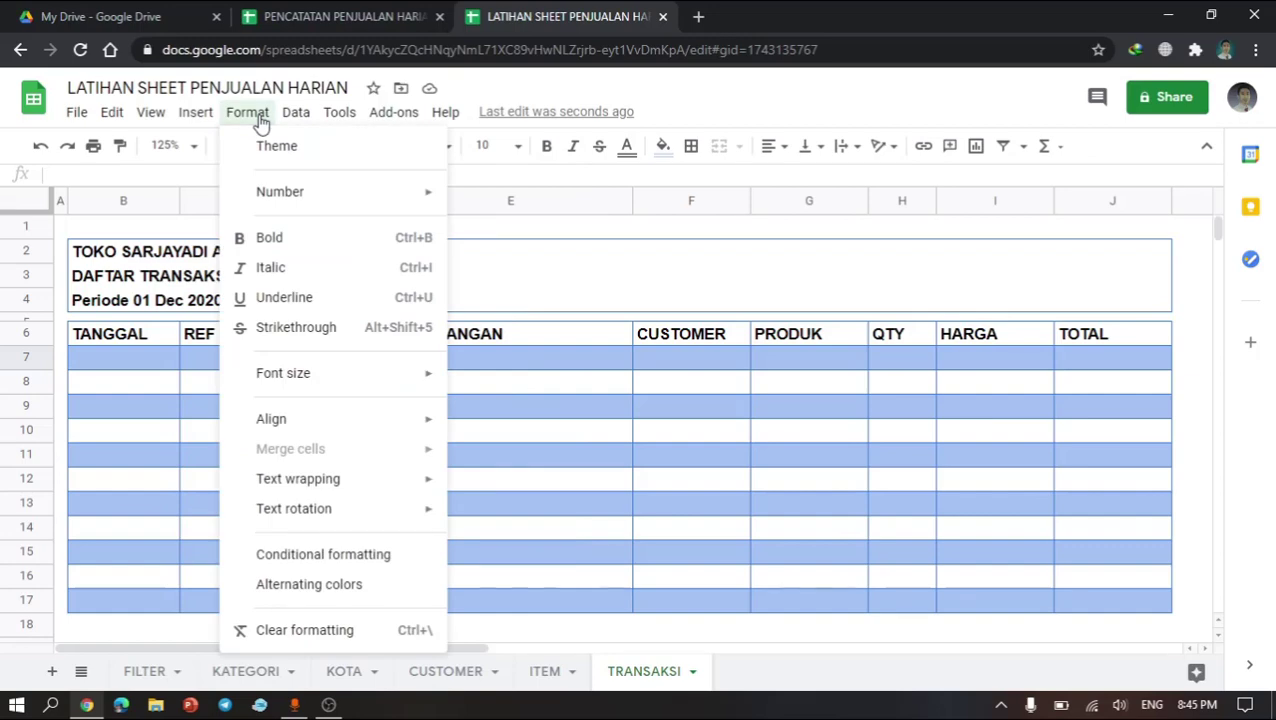
mouse_move(295, 116)
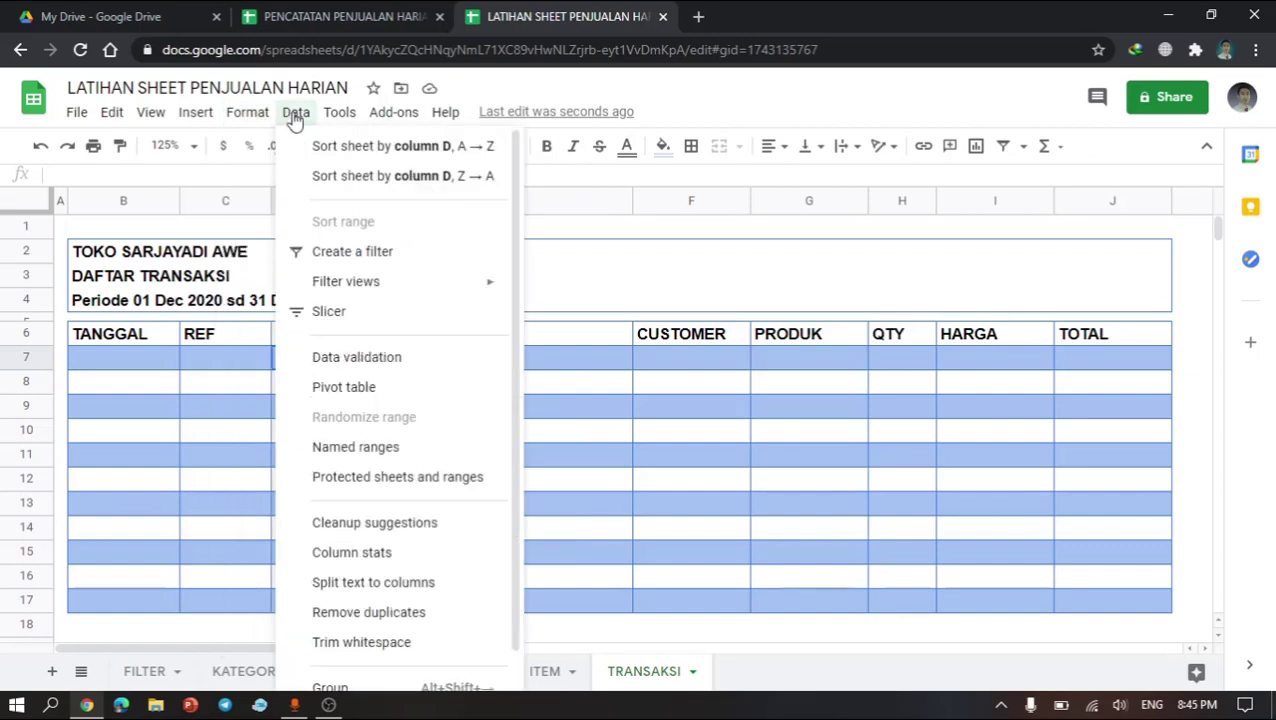
left_click(377, 360)
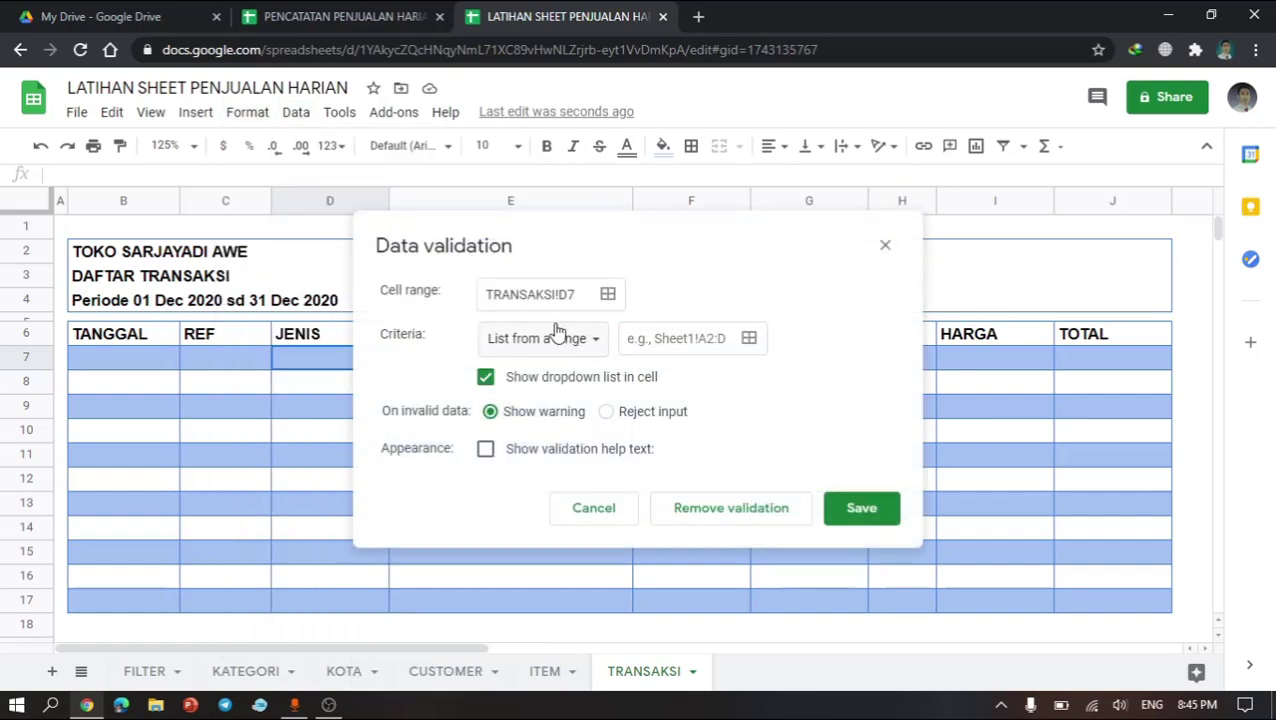
left_click(561, 345)
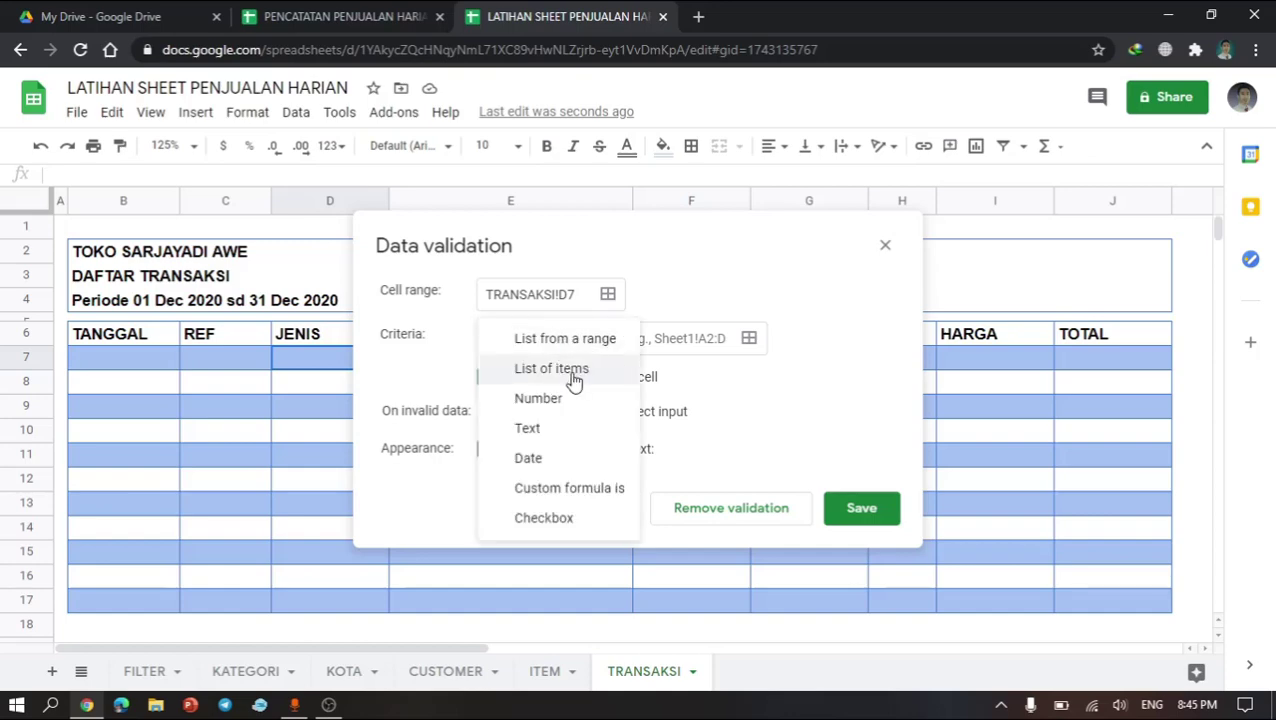
left_click(574, 382)
left_click(650, 340)
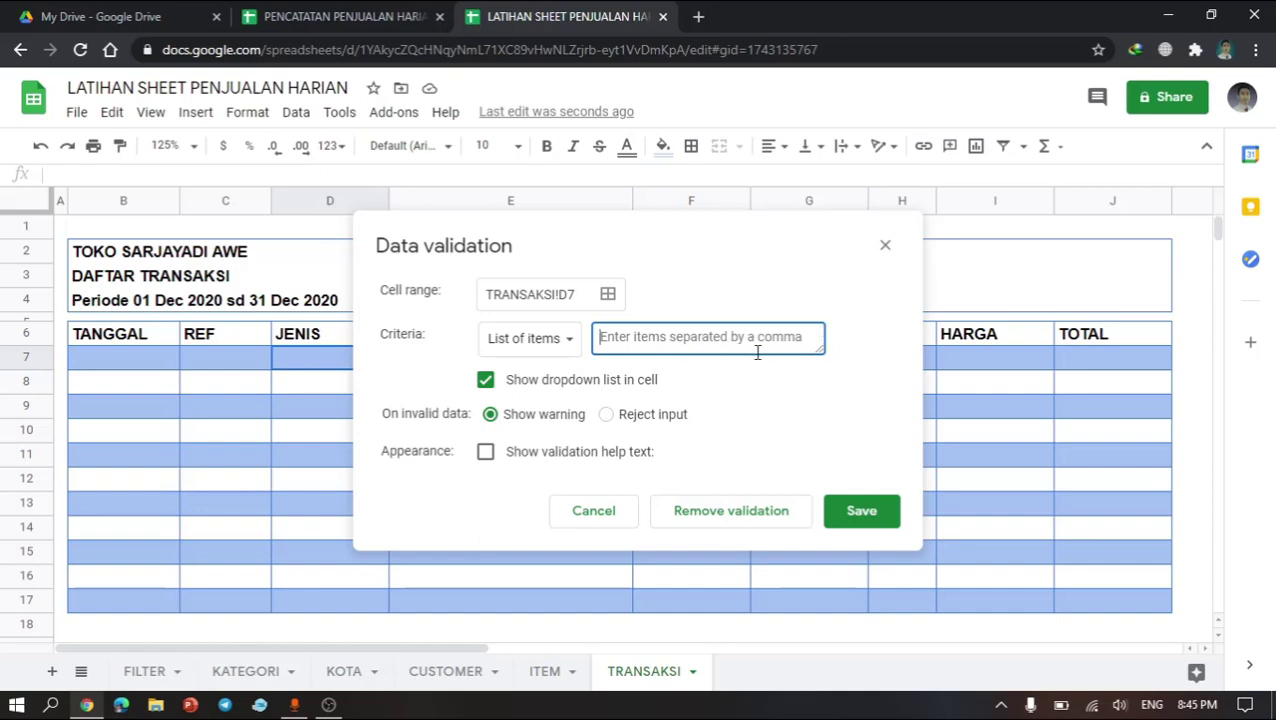
type("TU")
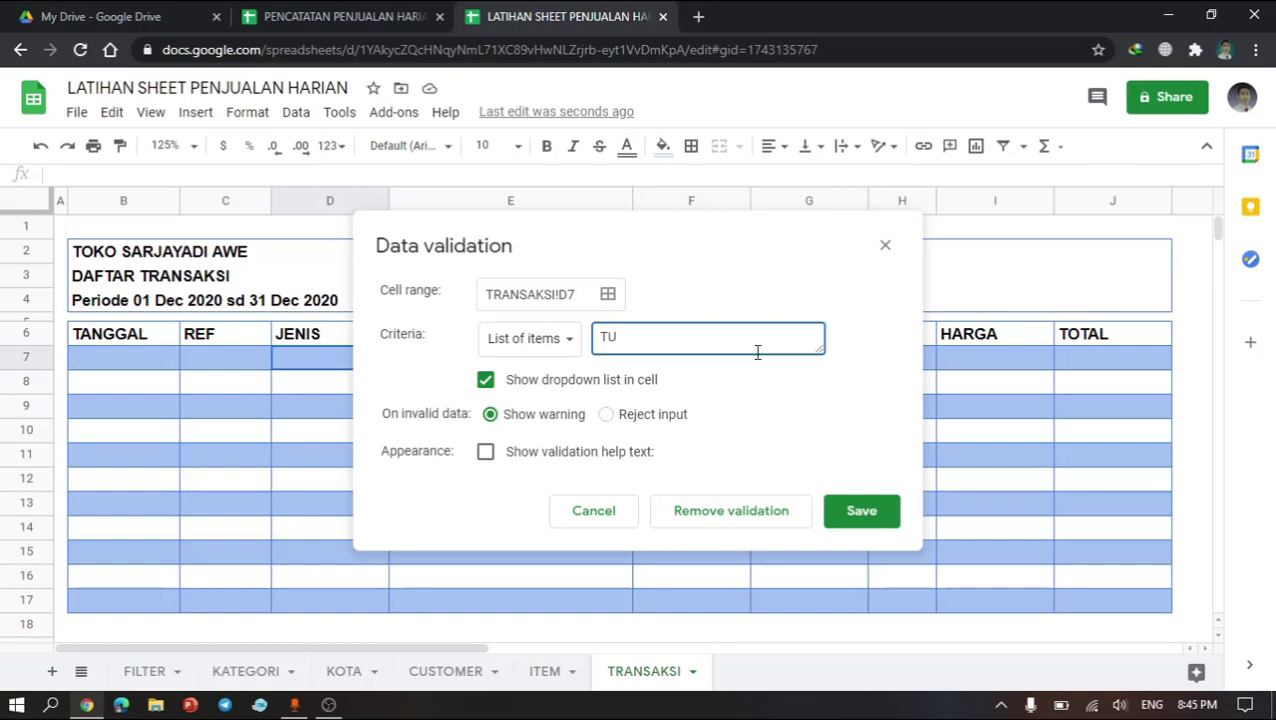
type("nai,Kredit")
left_click(864, 514)
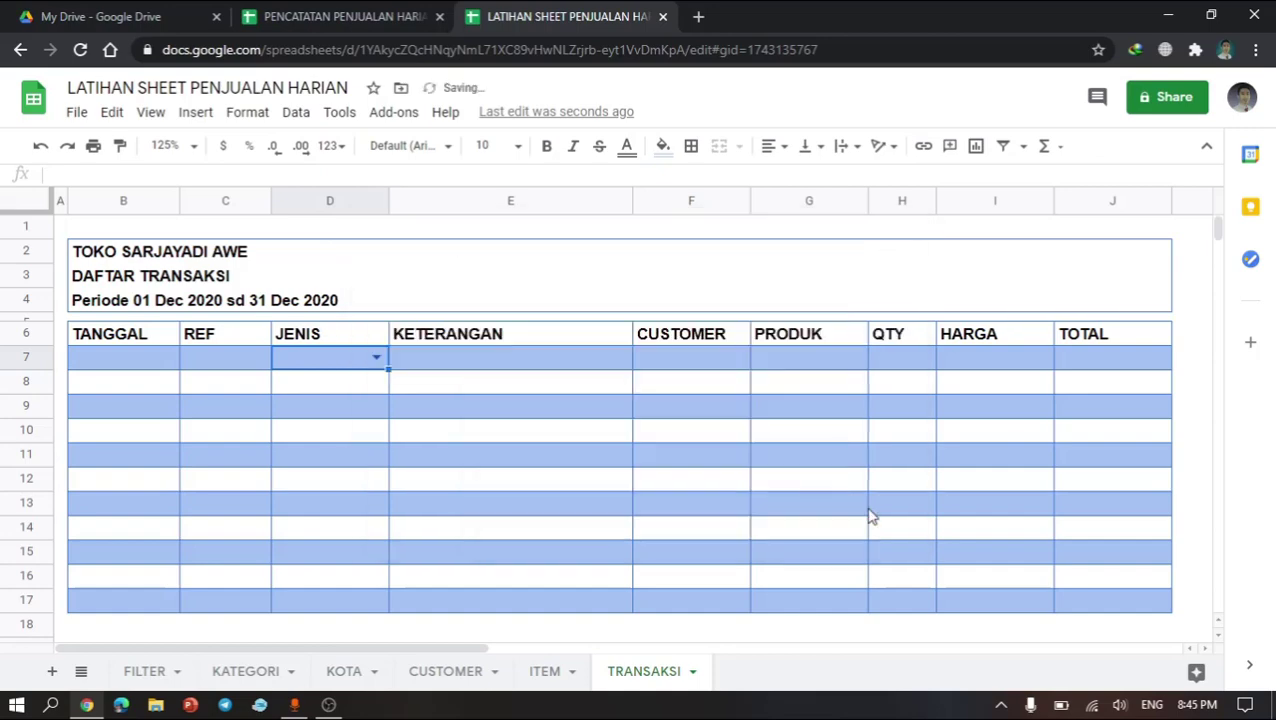
left_click(377, 357)
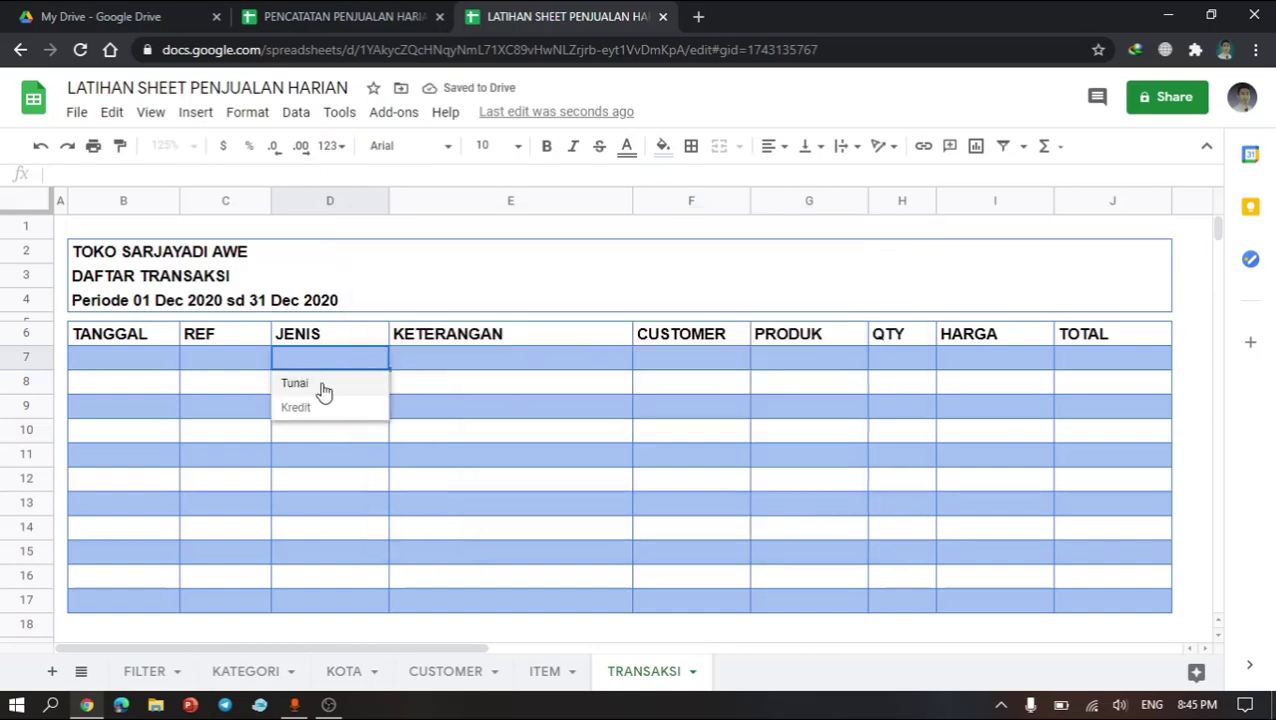
left_click(363, 438)
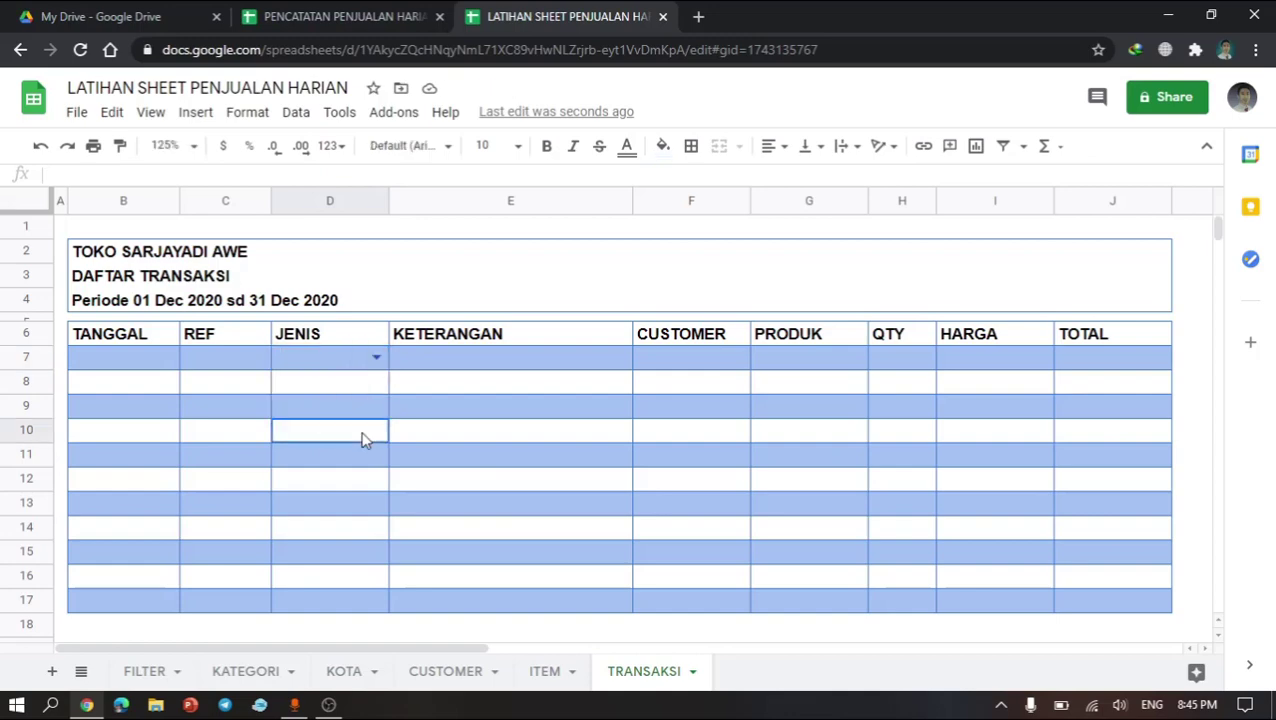
Step: Add a dropdown validation to F7 using the named range LISTCUST
left_click(443, 366)
left_click(686, 364)
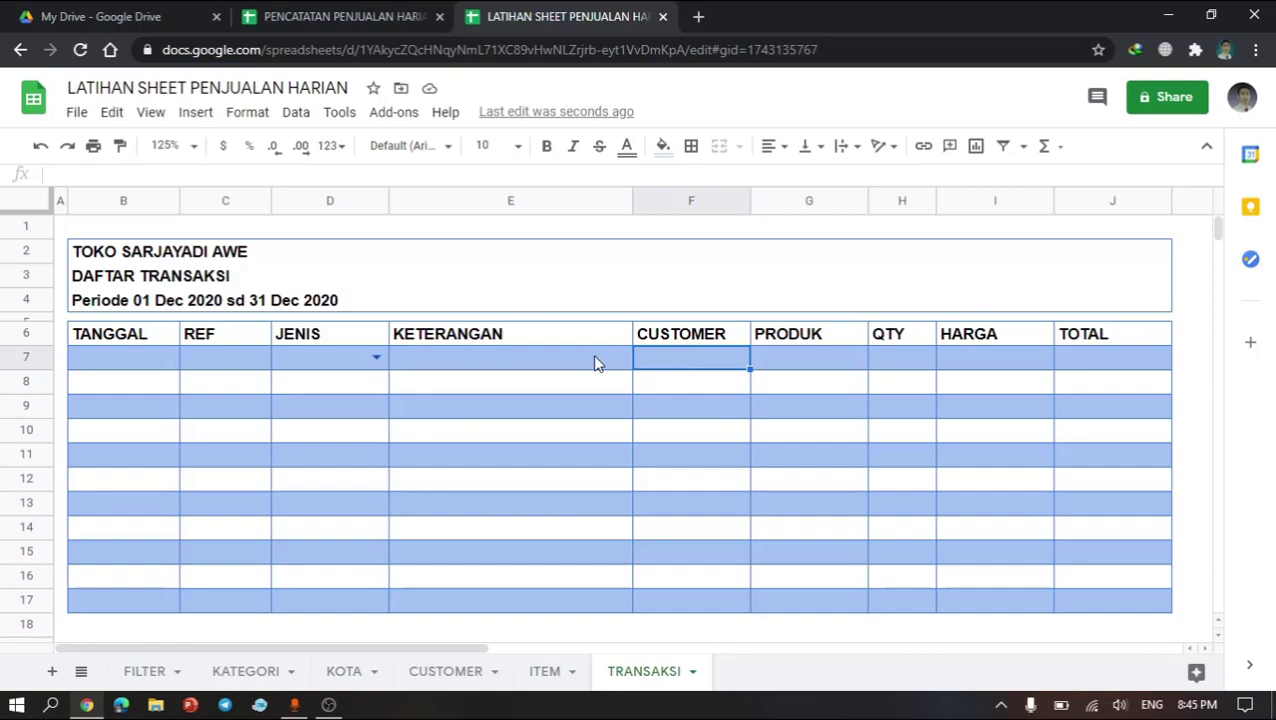
left_click(311, 118)
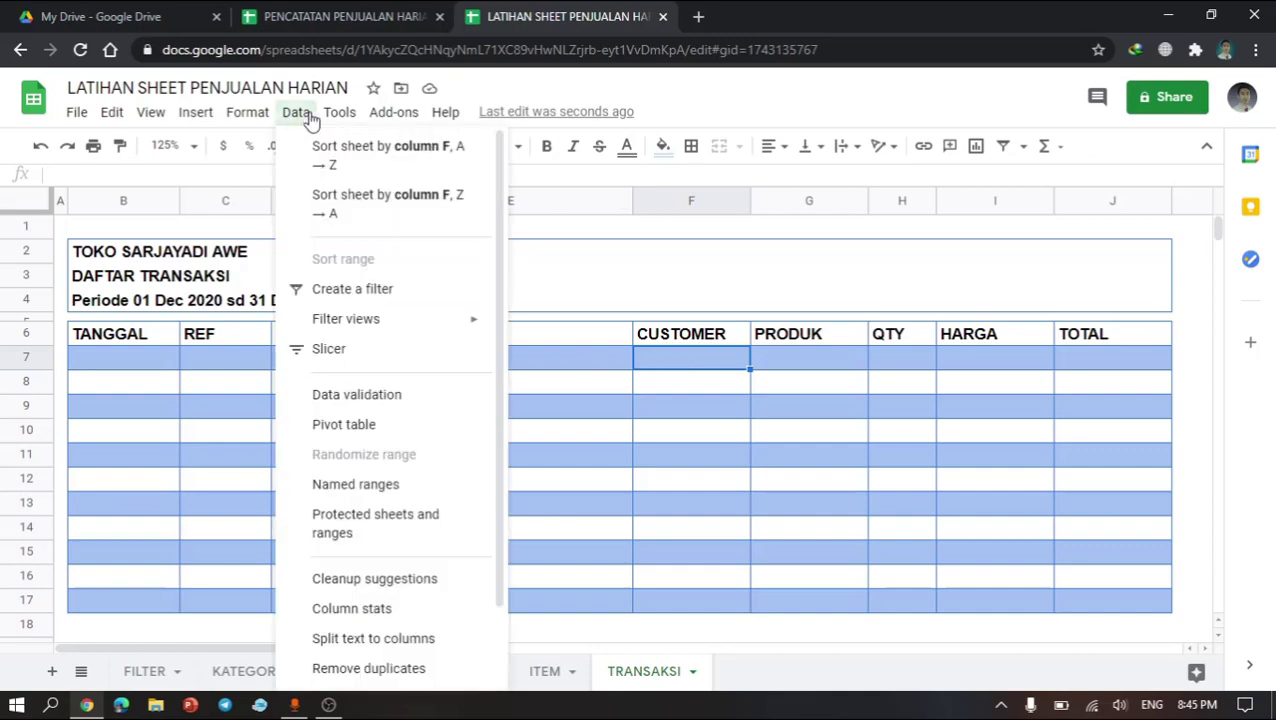
mouse_move(291, 118)
left_click(342, 365)
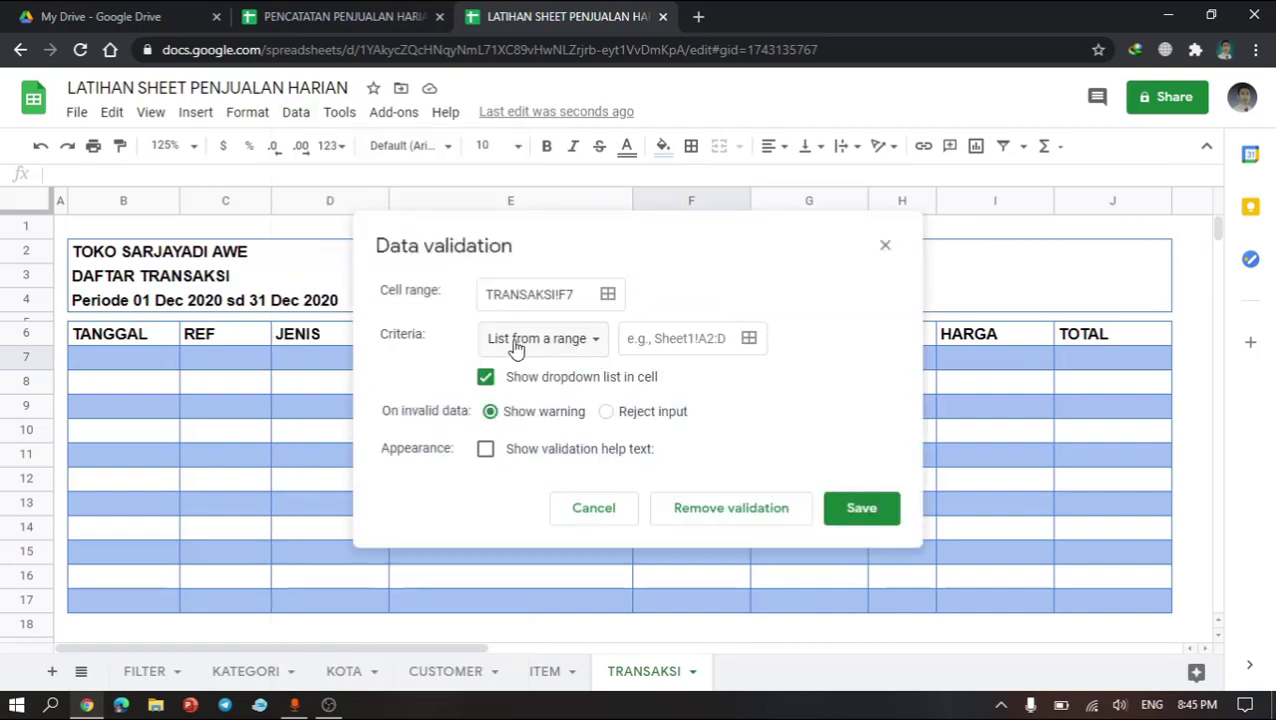
left_click(672, 340)
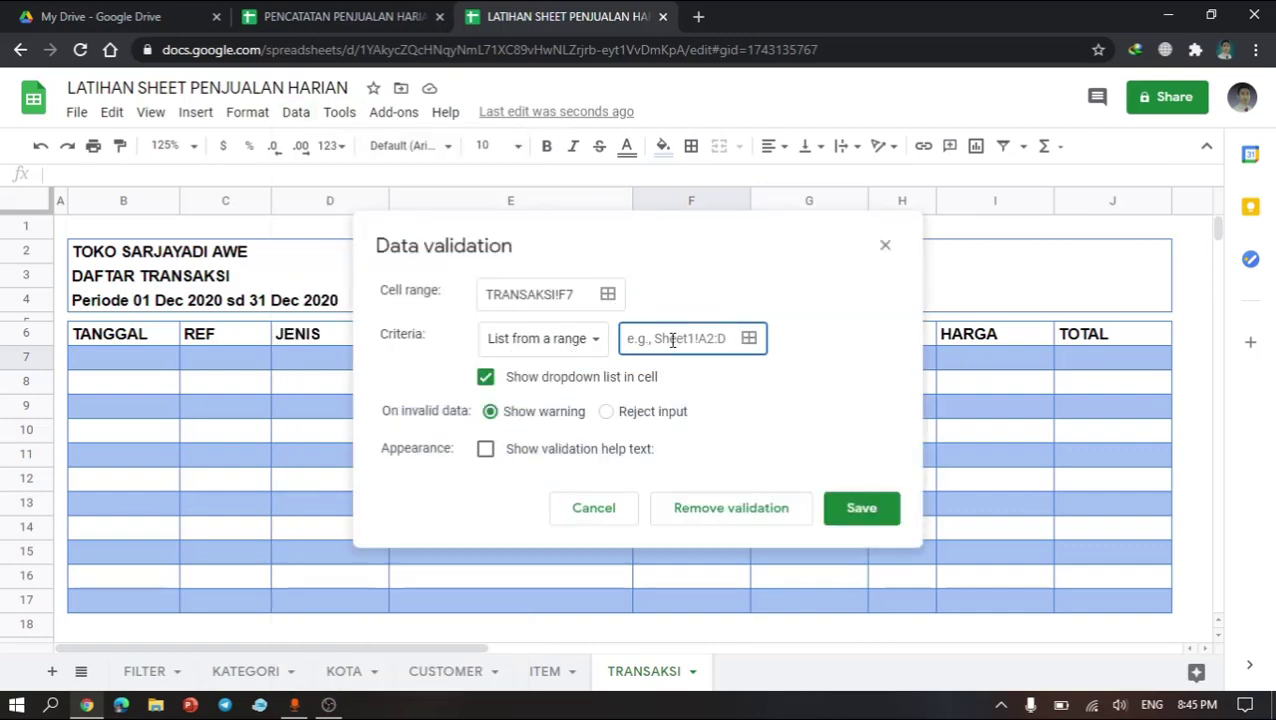
type("I")
type("is")
key("BackSpace")
key("BackSpace")
key("BackSpace")
type("LIST")
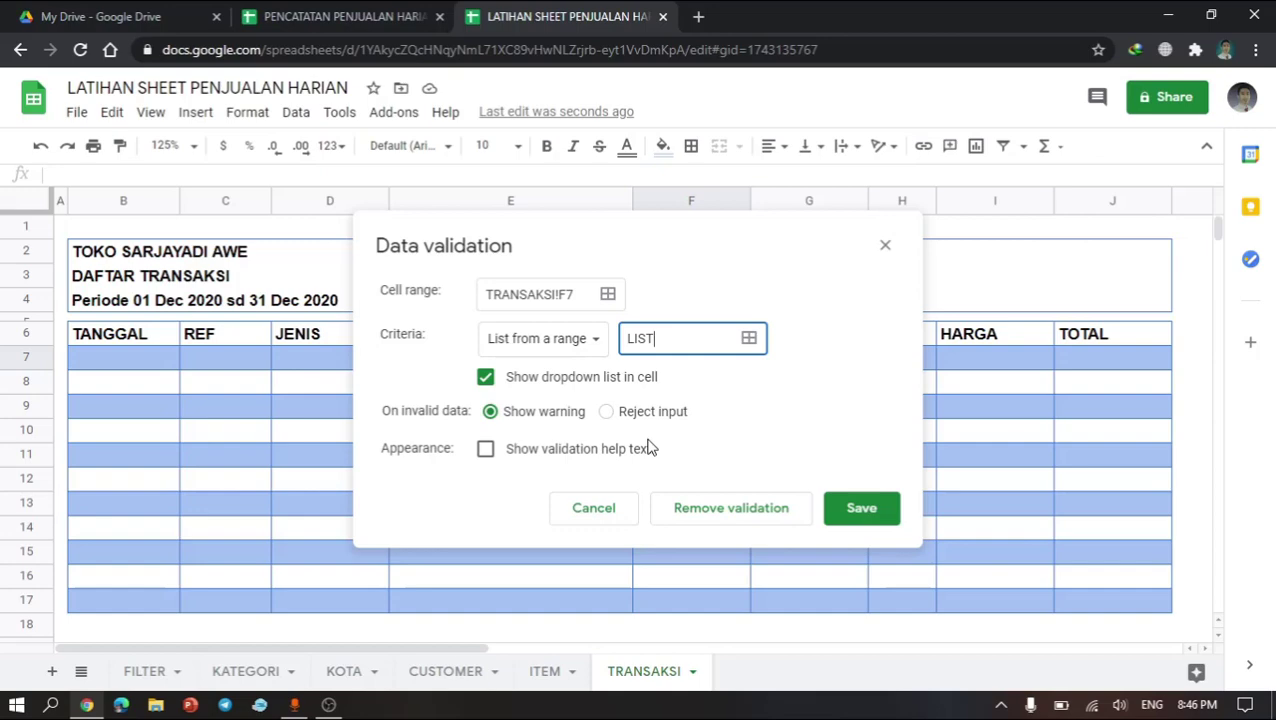
type("CUST")
left_click(861, 512)
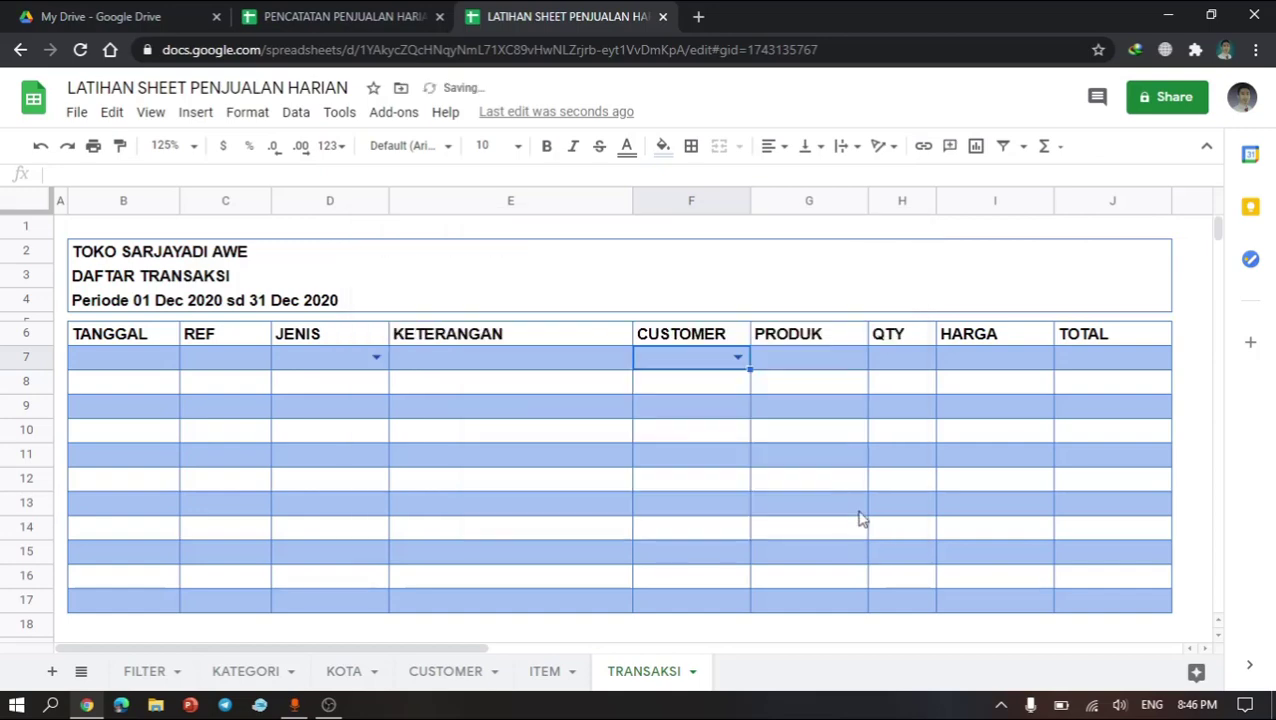
Step: Add a dropdown validation to G7 using the named range LISTITEM
left_click(799, 363)
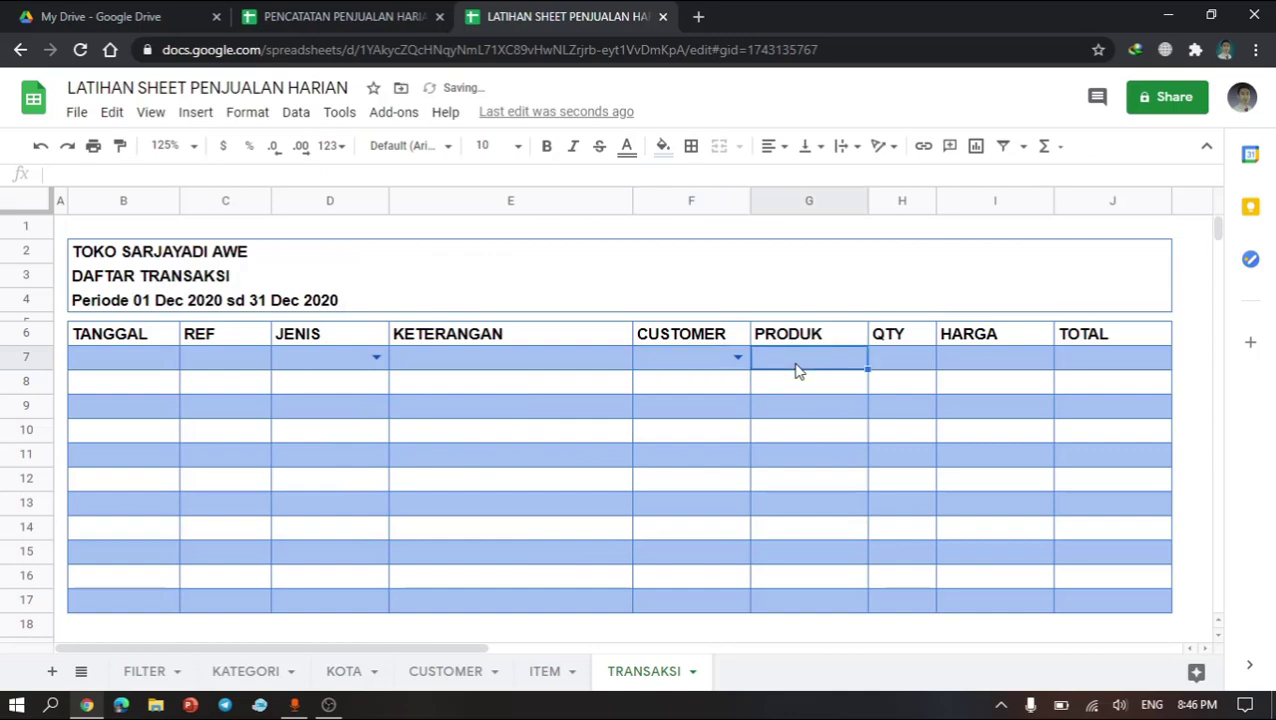
left_click(300, 115)
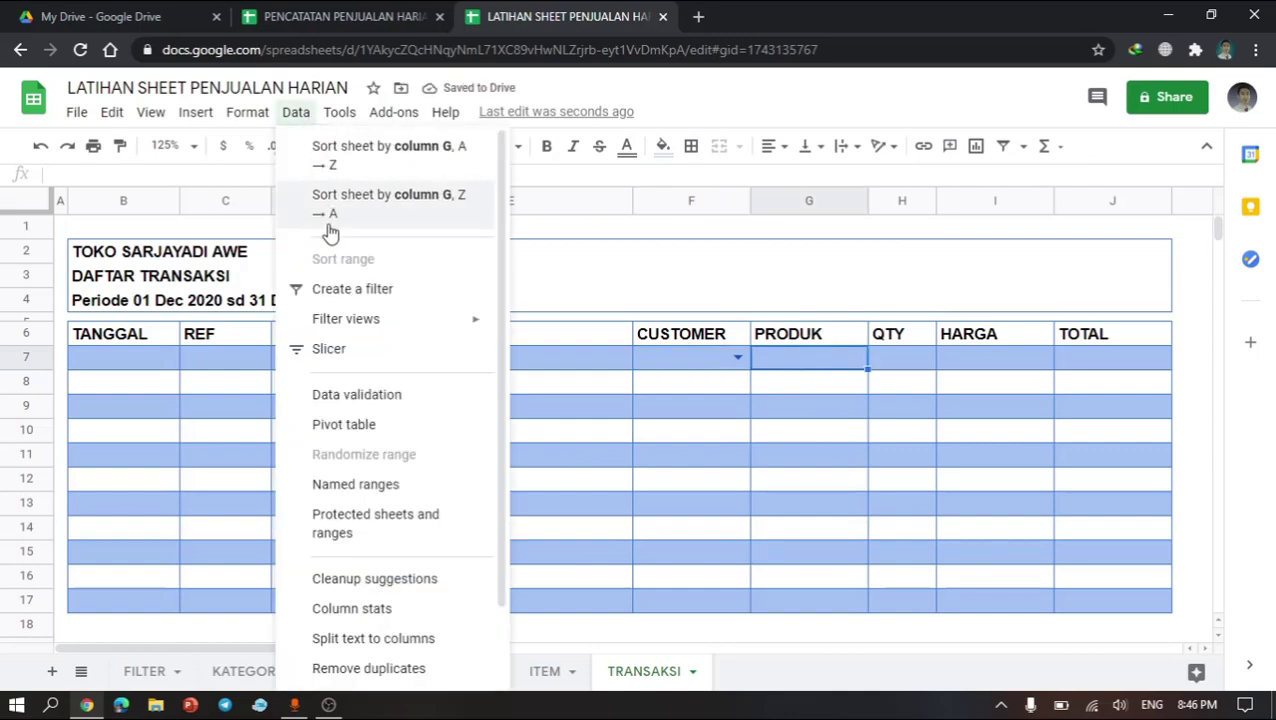
left_click(345, 353)
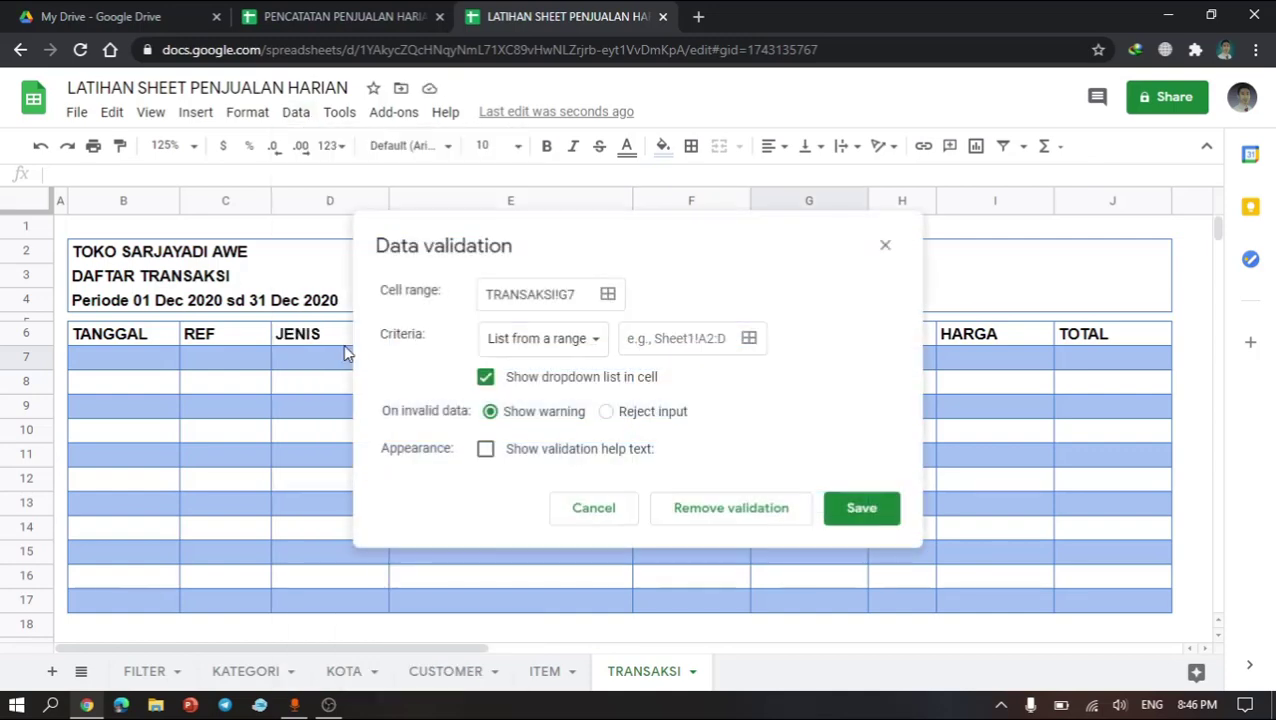
left_click(663, 339)
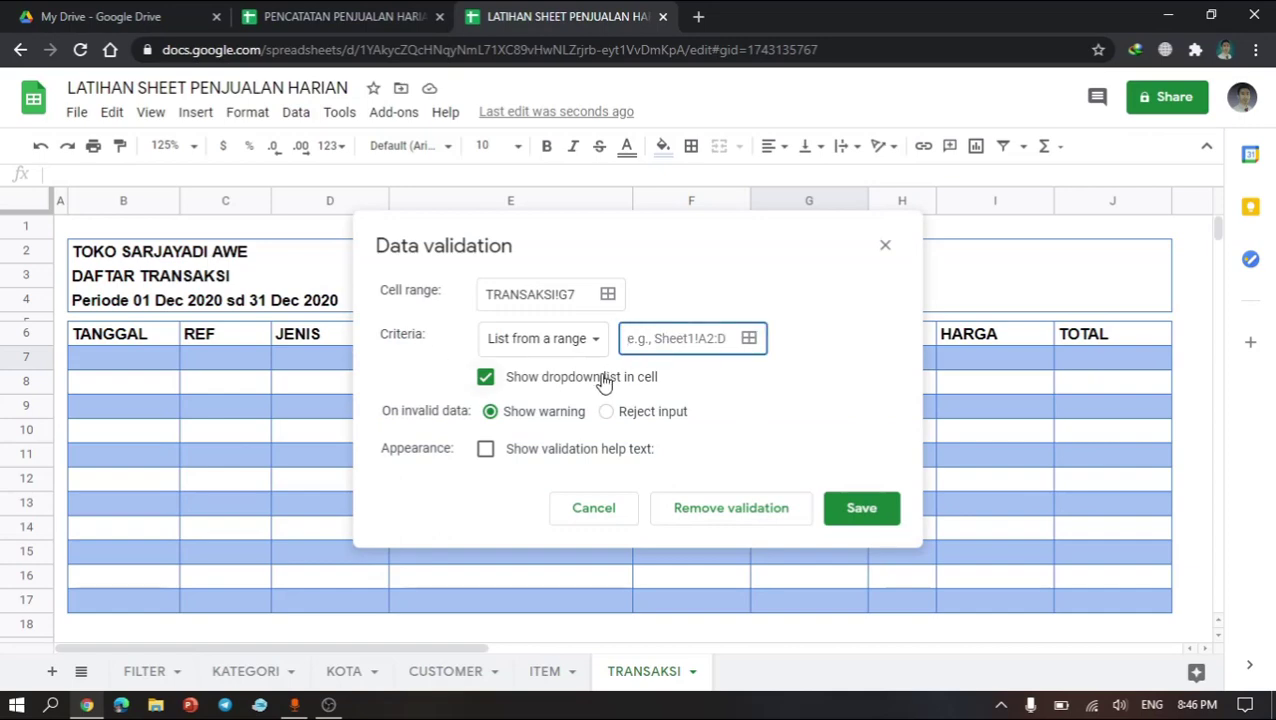
type("LISTITEM")
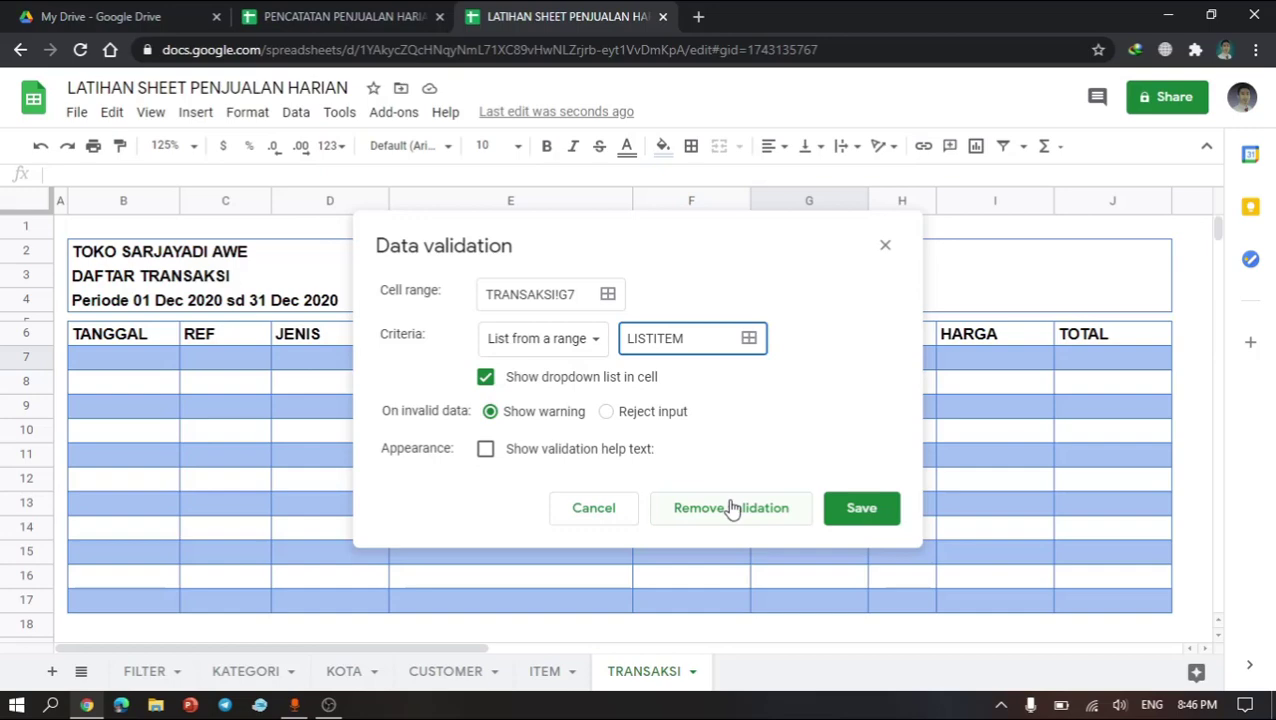
left_click(845, 520)
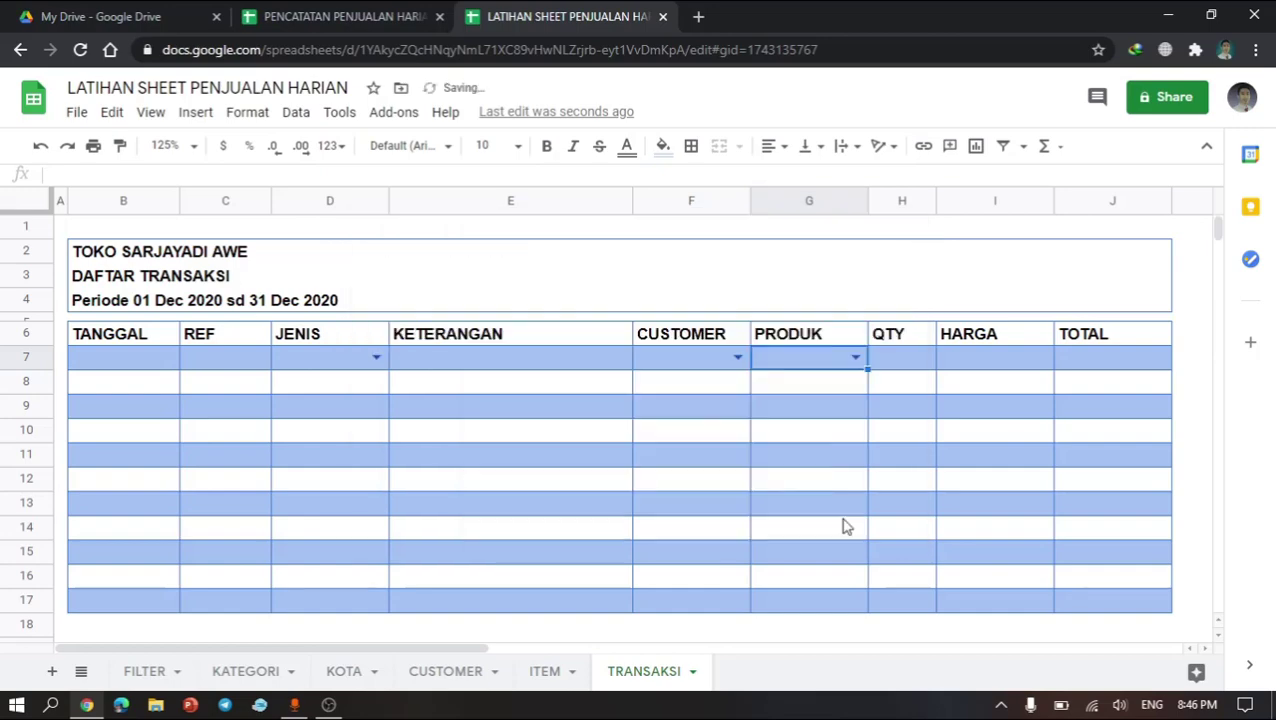
Step: Check the item dropdown in G7 and the customer dropdown in F7
left_click(855, 357)
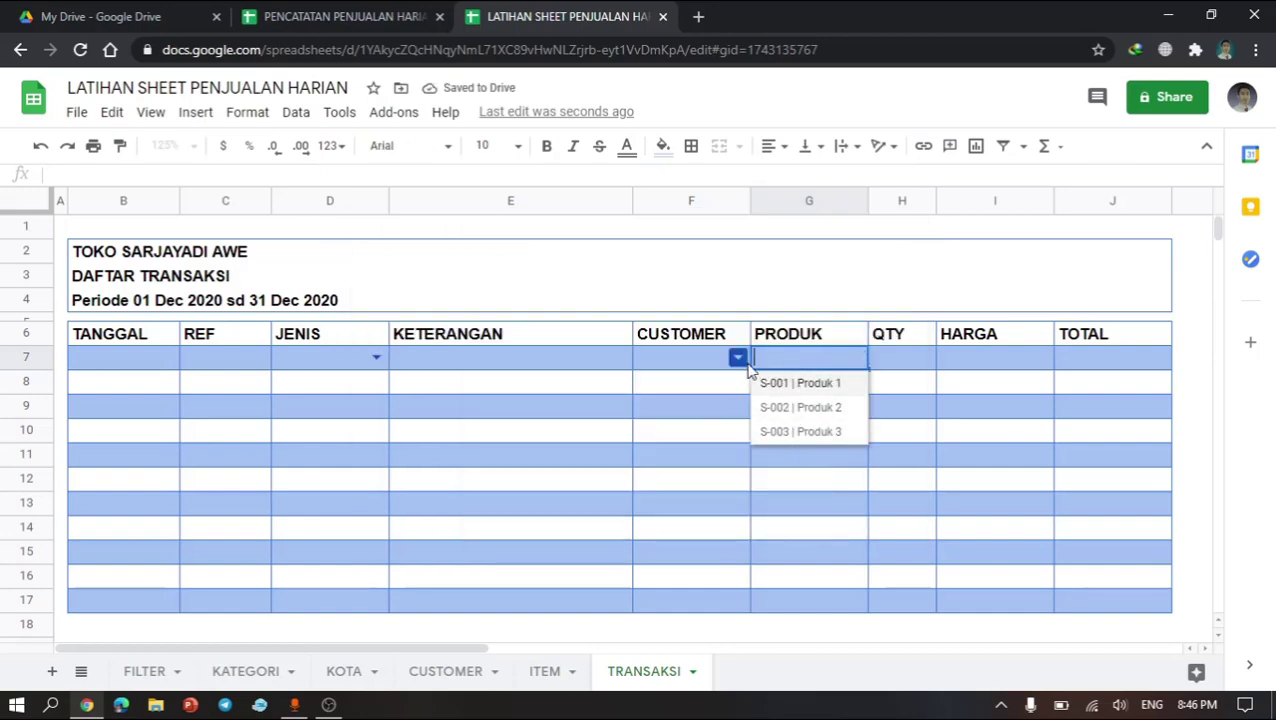
left_click(738, 357)
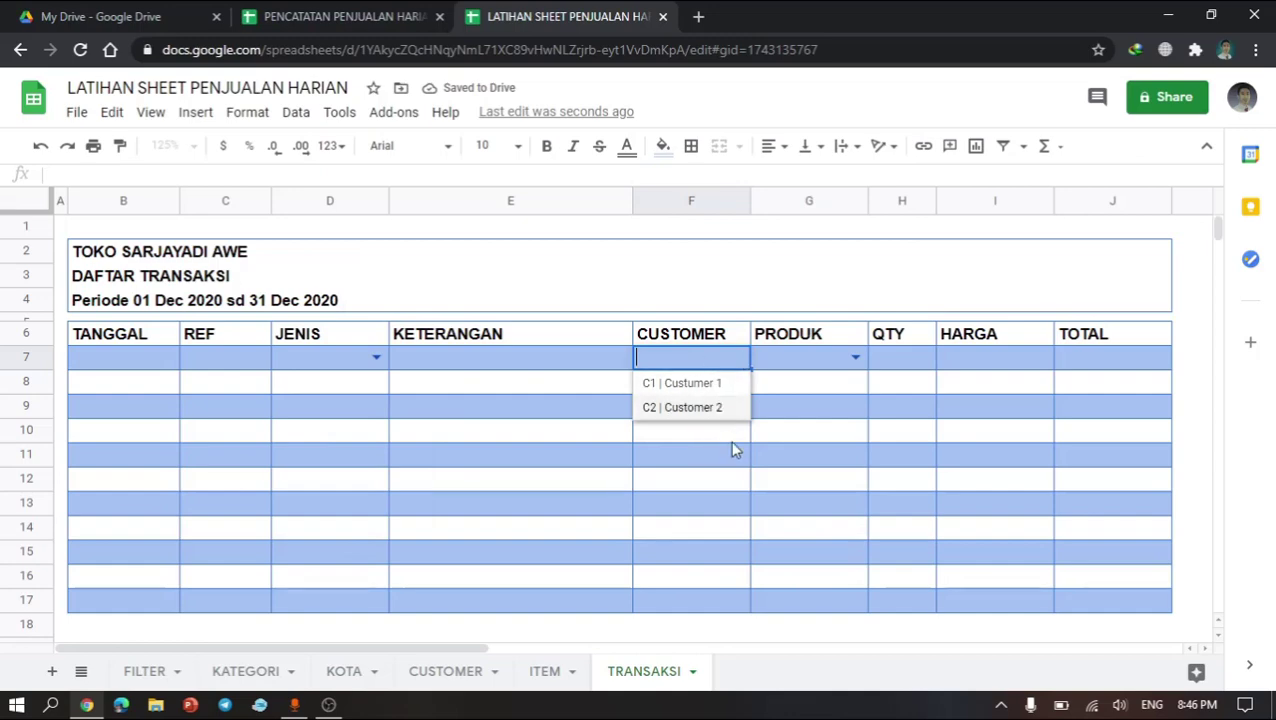
left_click(699, 482)
left_click(713, 380)
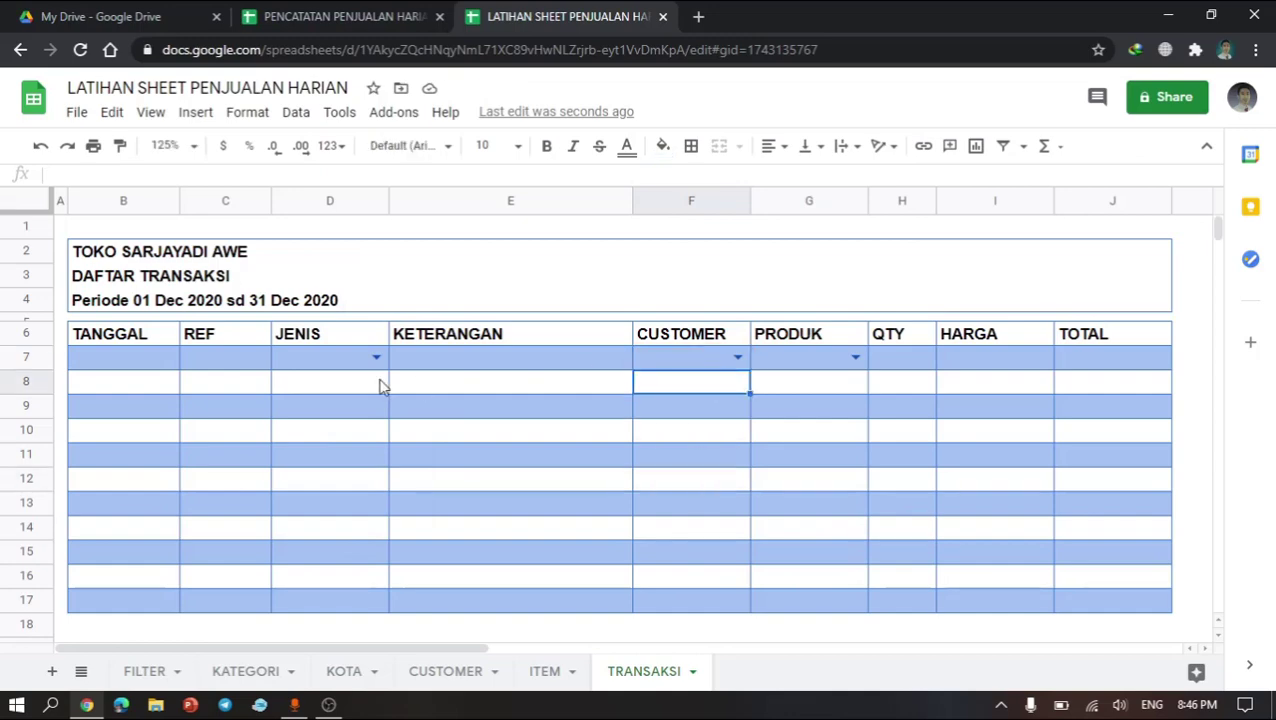
Step: Copy the D7 to G7 dropdown cells down through row 17 of the transaction table
left_click(341, 369)
key("shift+Right")
key("shift+Right")
key("ctrl+c")
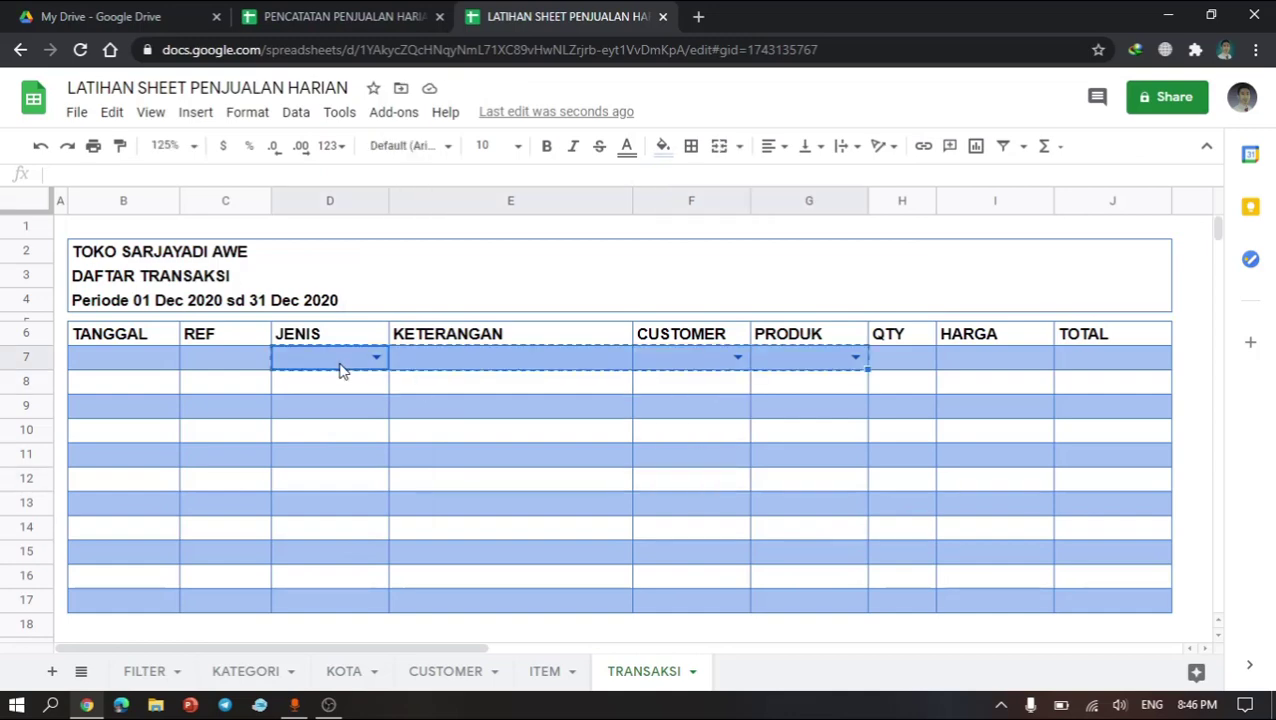
key("Down")
key("shift+Down")
key("shift+Down")
key("shift+Down")
key("shift+Down")
key("shift+Down")
key("shift+Down")
key("shift+Down")
key("shift+Down")
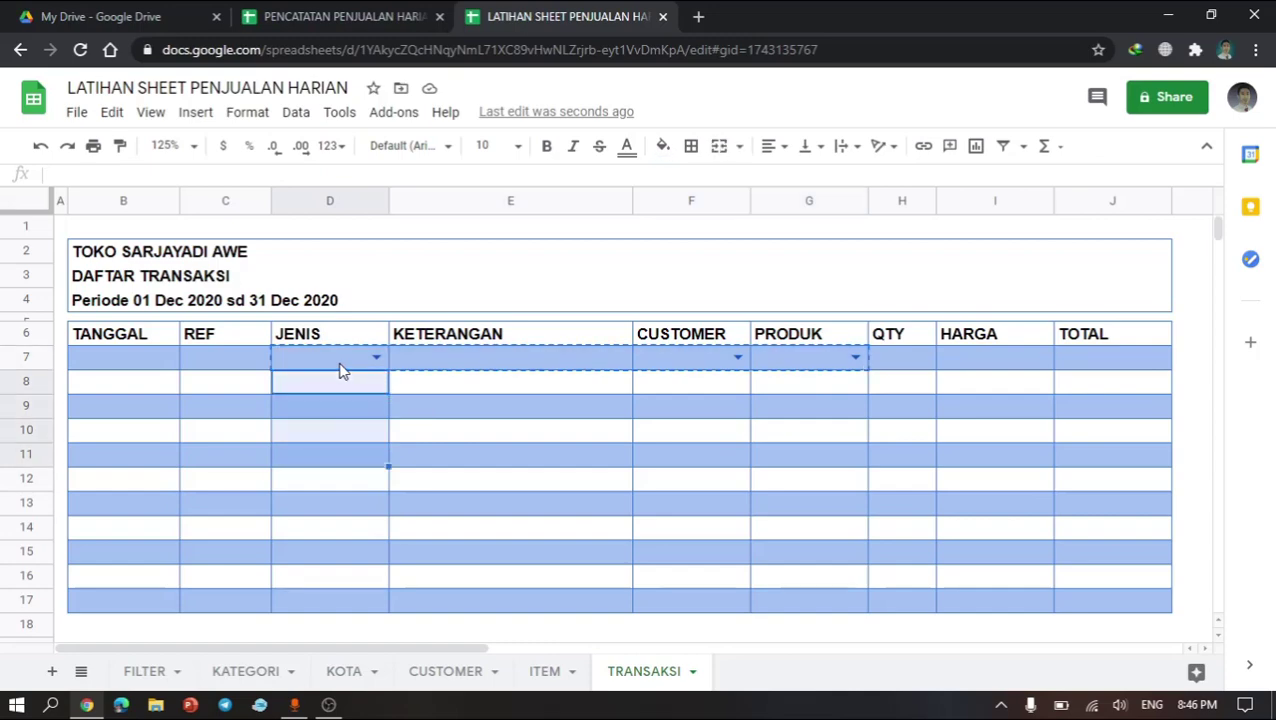
key("ctrl+v")
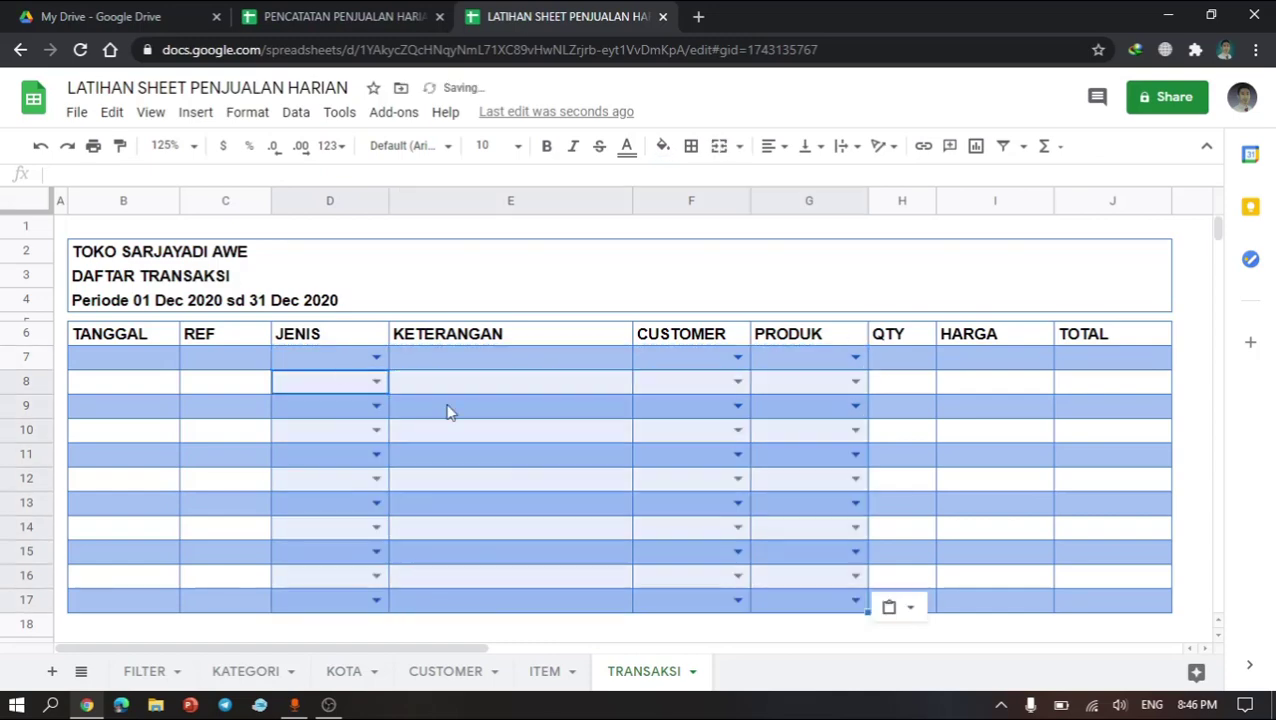
left_click(512, 435)
left_click(841, 413)
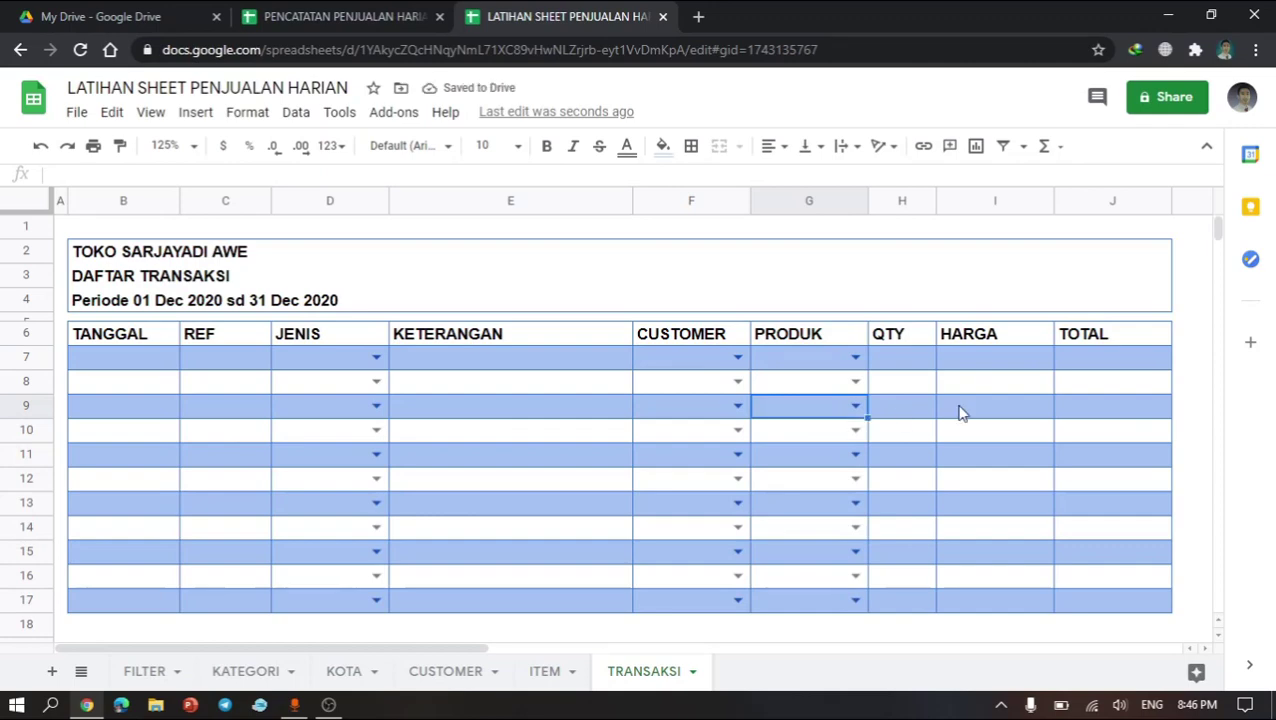
left_click(957, 408)
left_click(757, 414)
Step: Enter the date 11/30/2020 in the first TANGGAL cell, B7
left_click(142, 366)
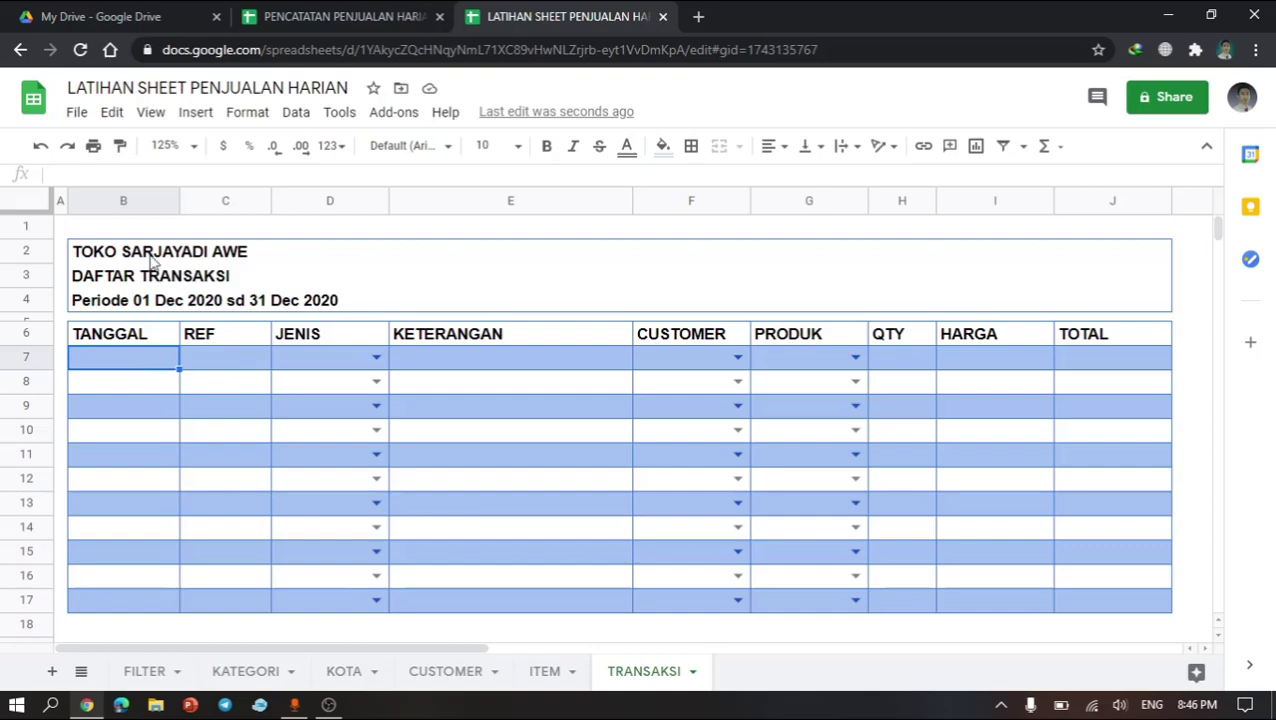
type("30")
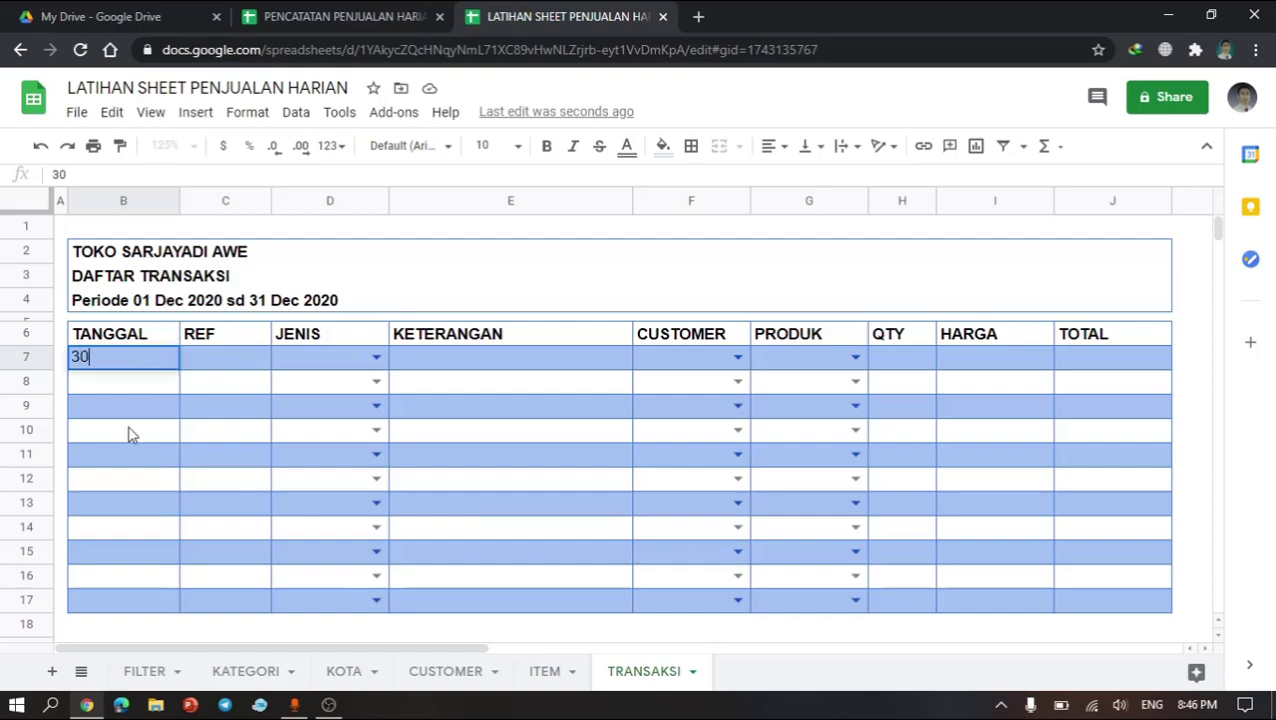
key("BackSpace")
key("BackSpace")
type("11")
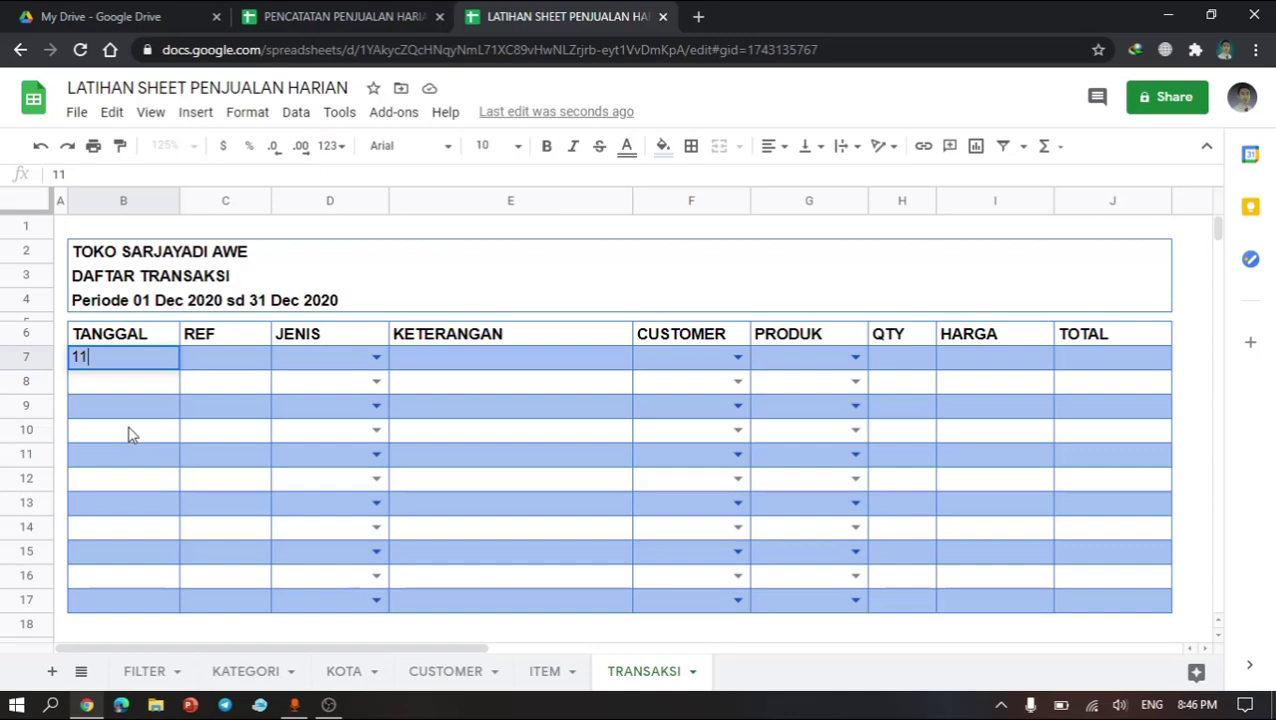
type("/30/2020")
key("Return")
key("Up")
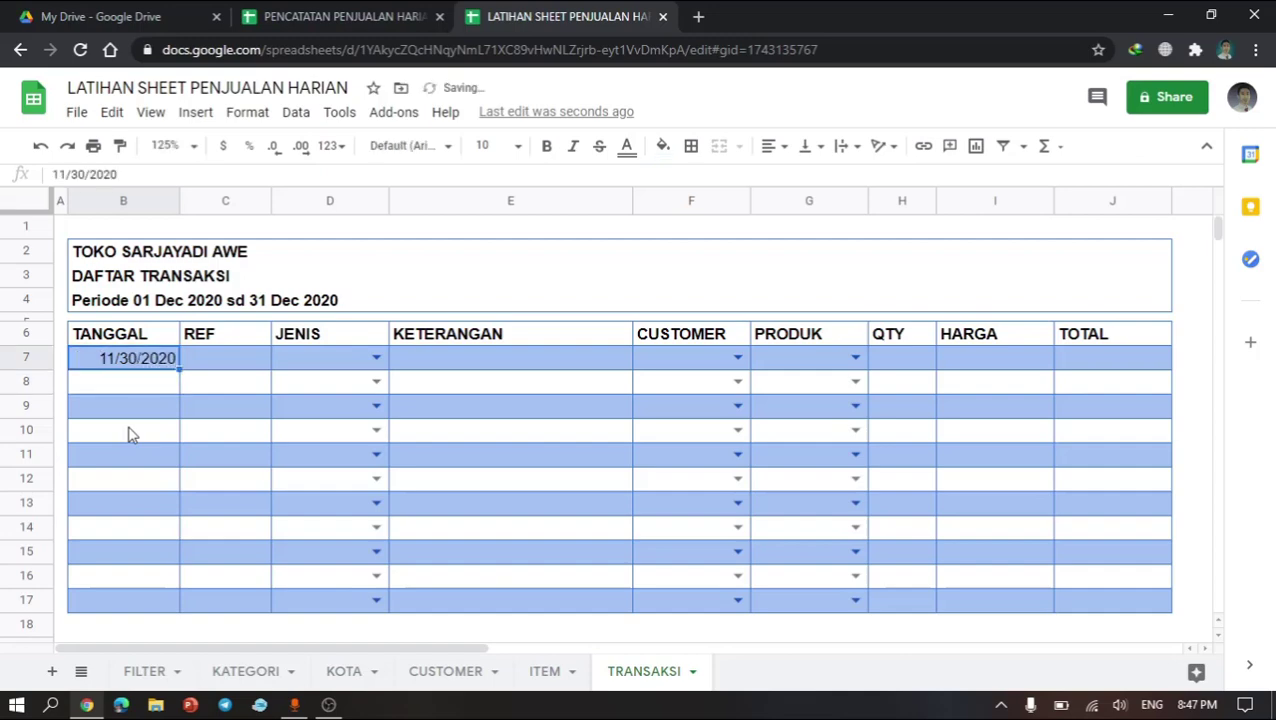
Step: Enter the dates 12/2/2020 and 12/4/2020 in B8 and B9
left_click(136, 392)
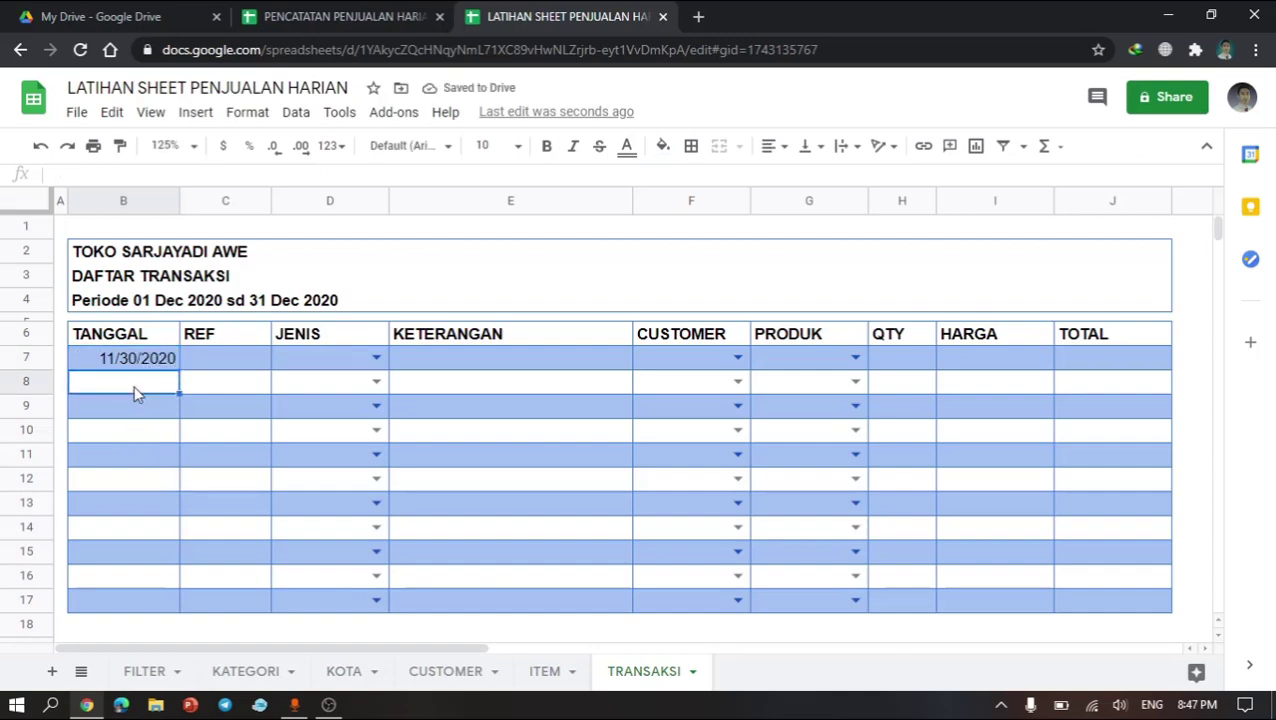
type("12/2/2020")
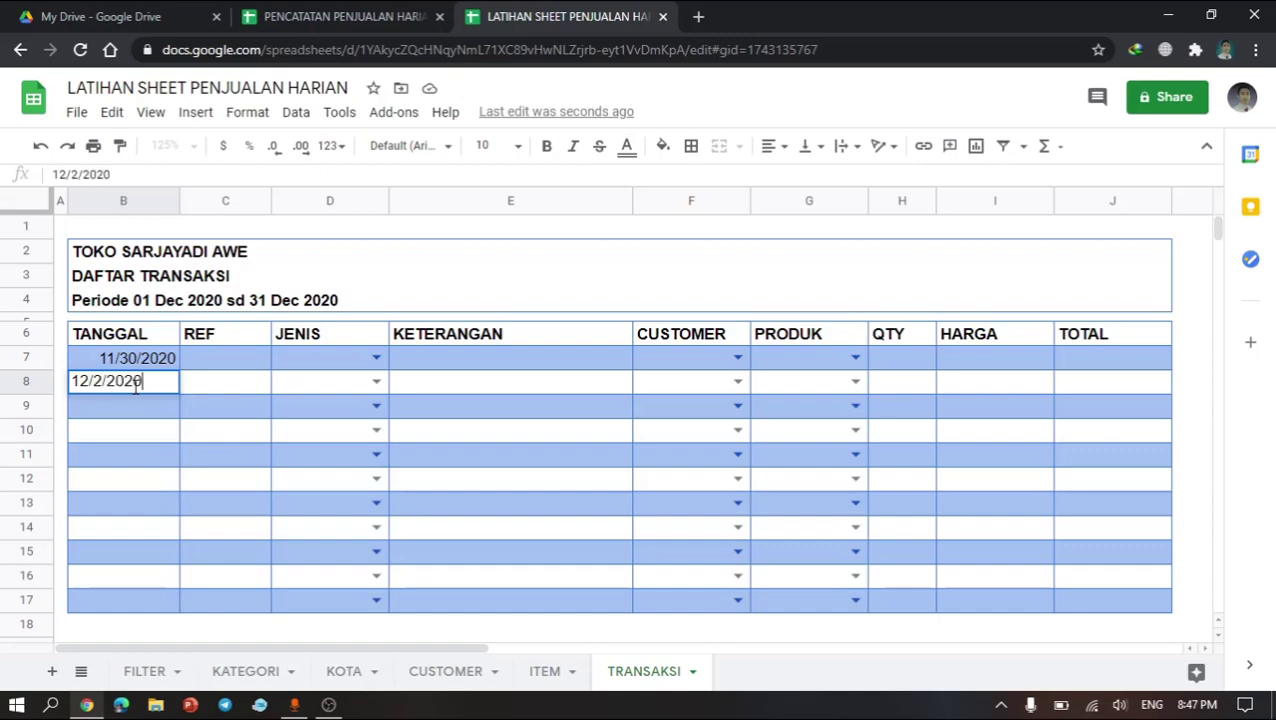
key("Return")
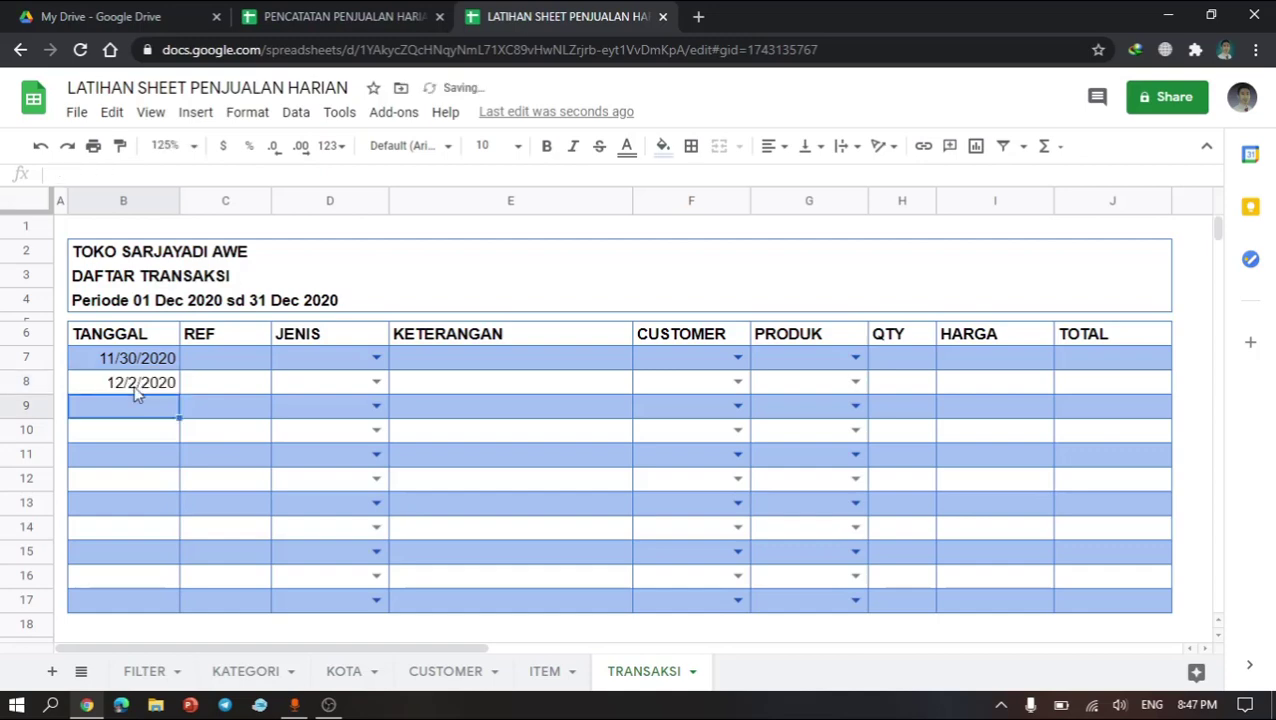
type("12")
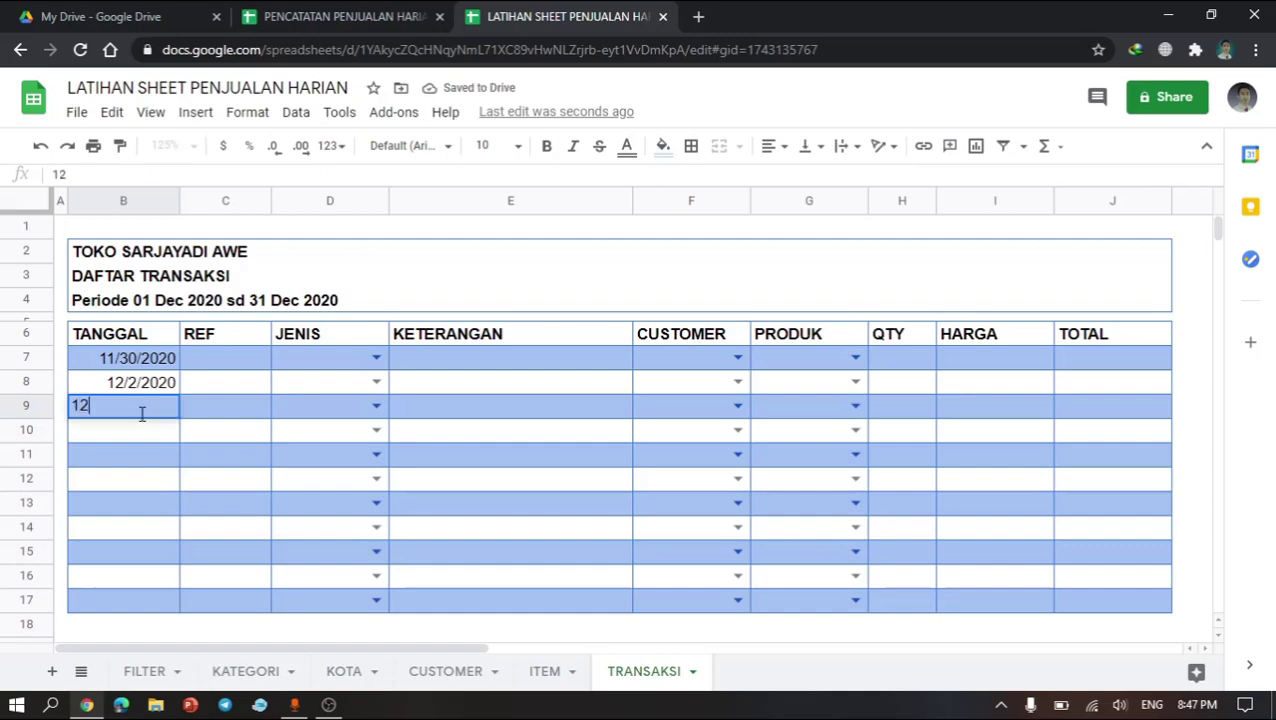
type("/4")
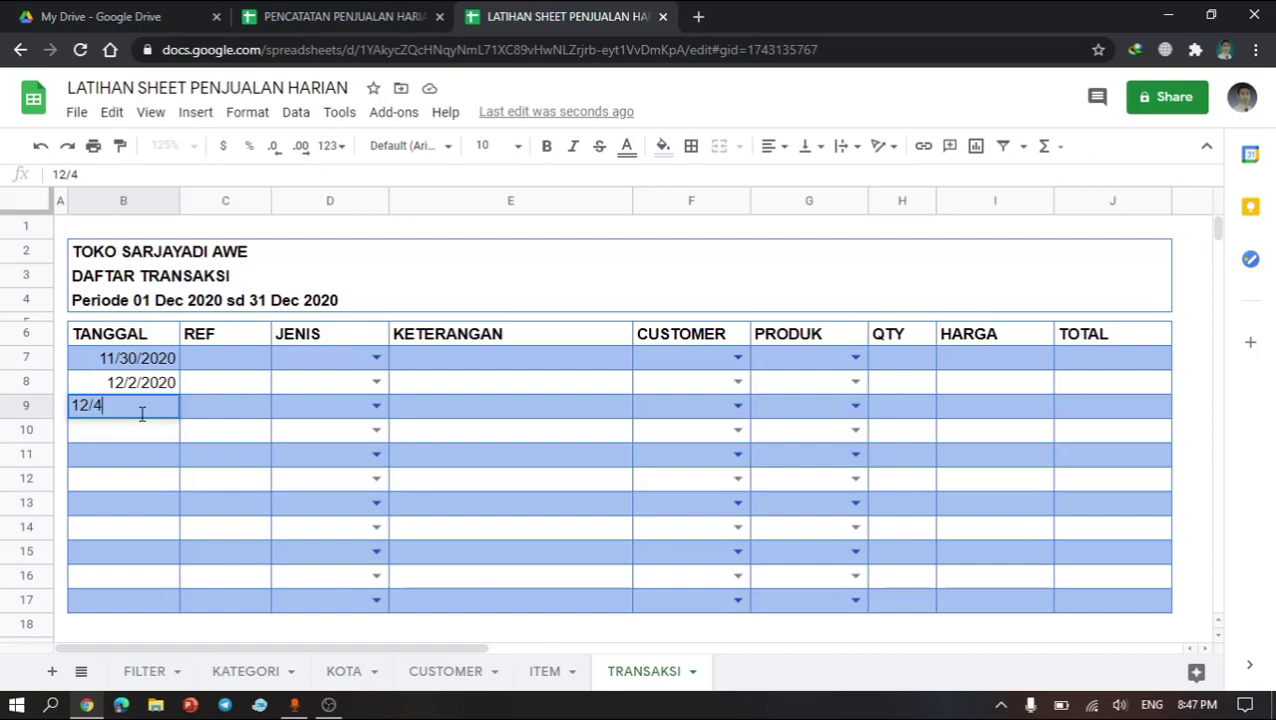
type("/2020")
key("Return")
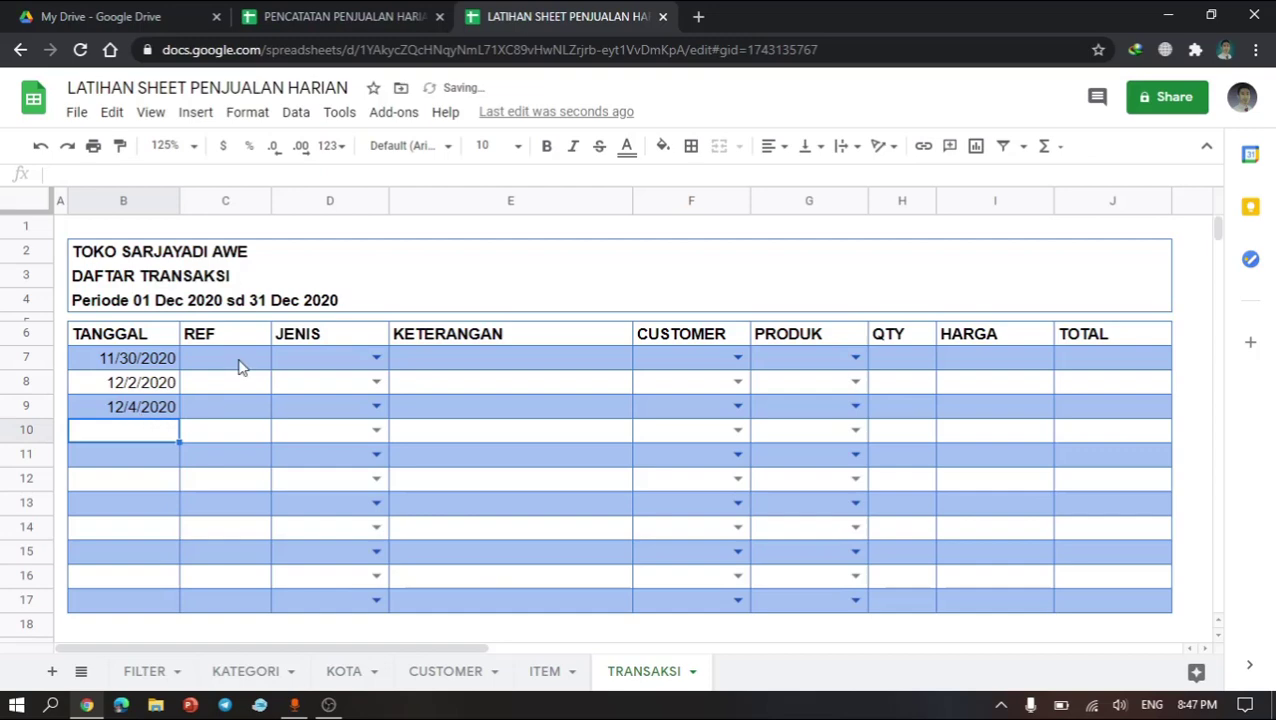
Step: Center-align the whole of column B
left_click(133, 203)
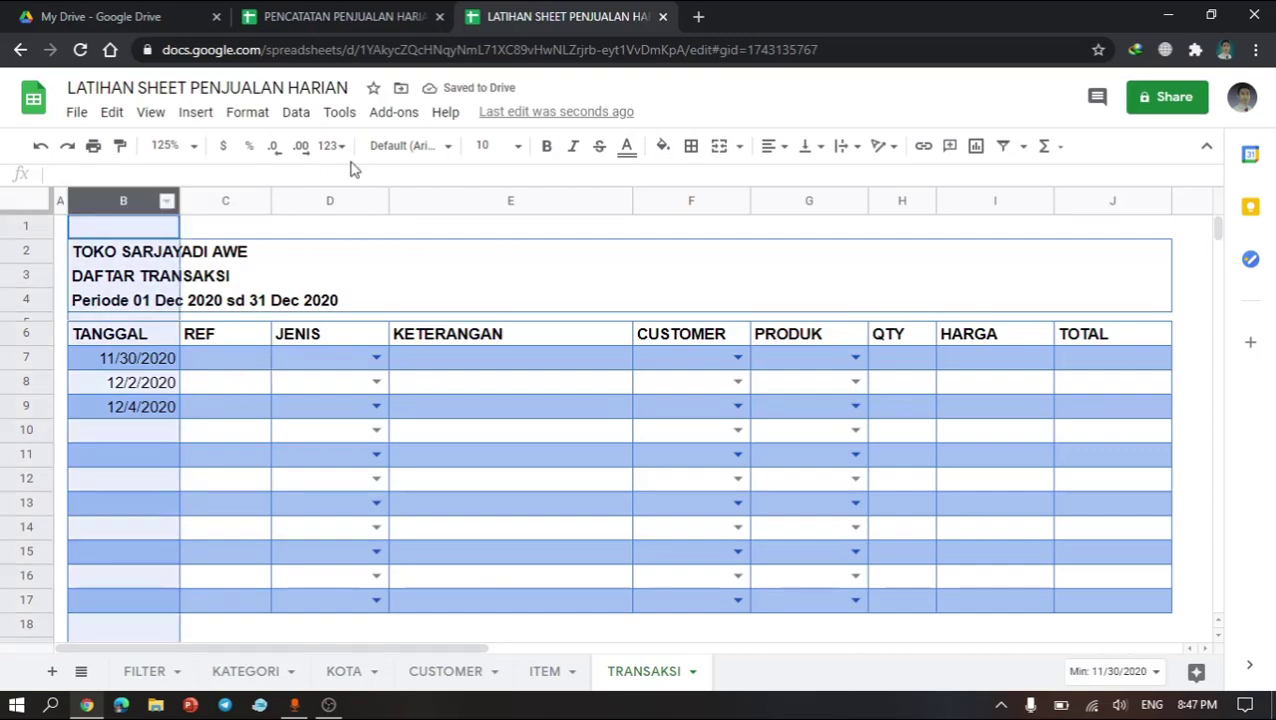
left_click(774, 148)
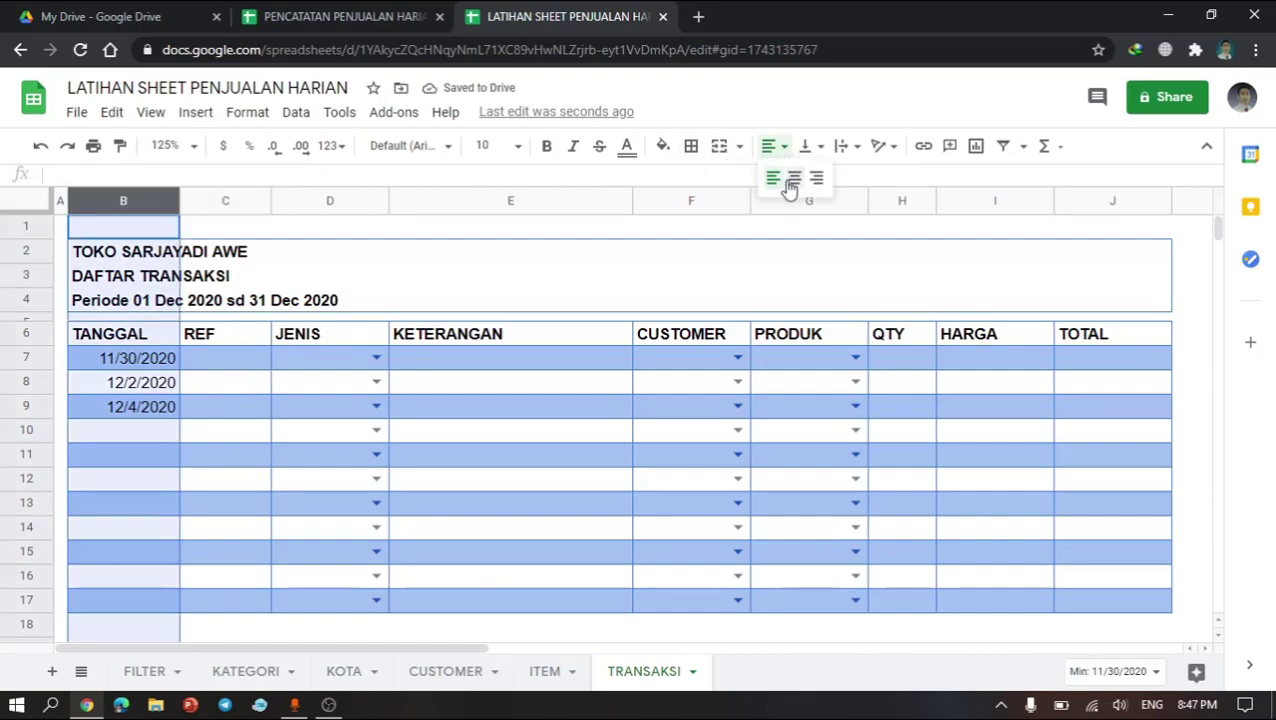
left_click(793, 179)
Step: Left-align the title cells B2 to B4 again
left_click_drag(105, 252, 110, 305)
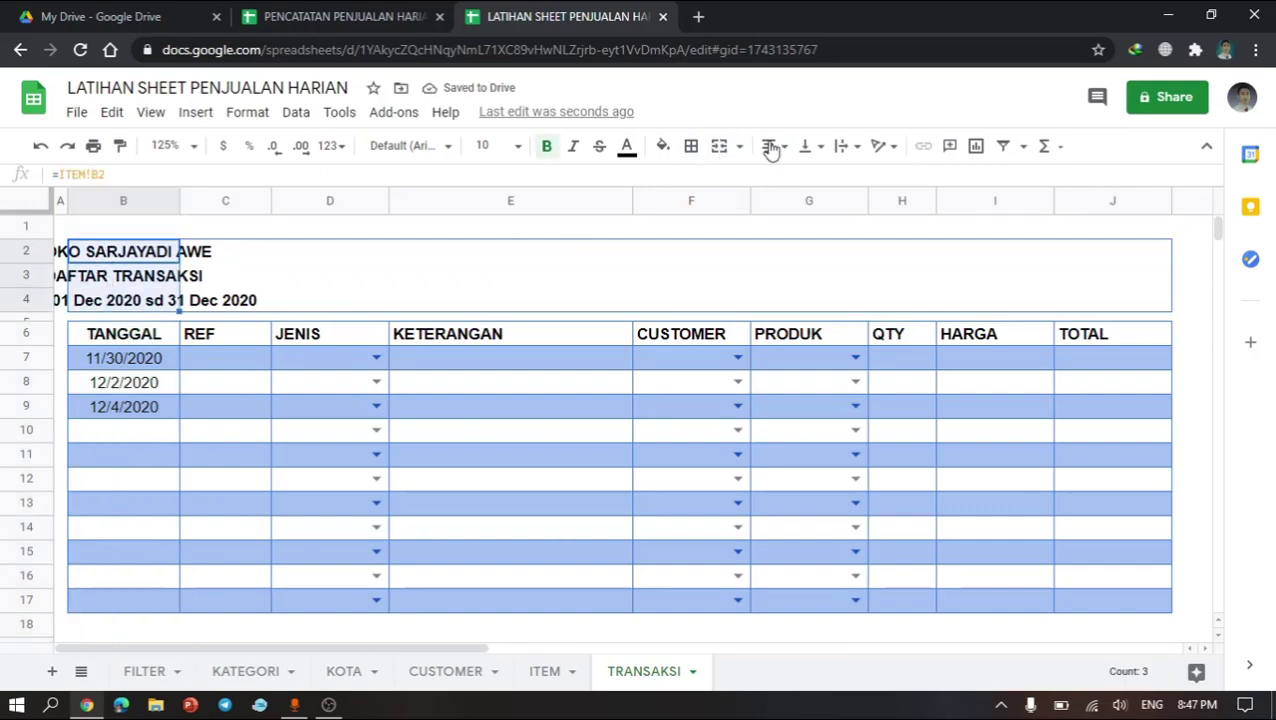
left_click(774, 148)
left_click(772, 177)
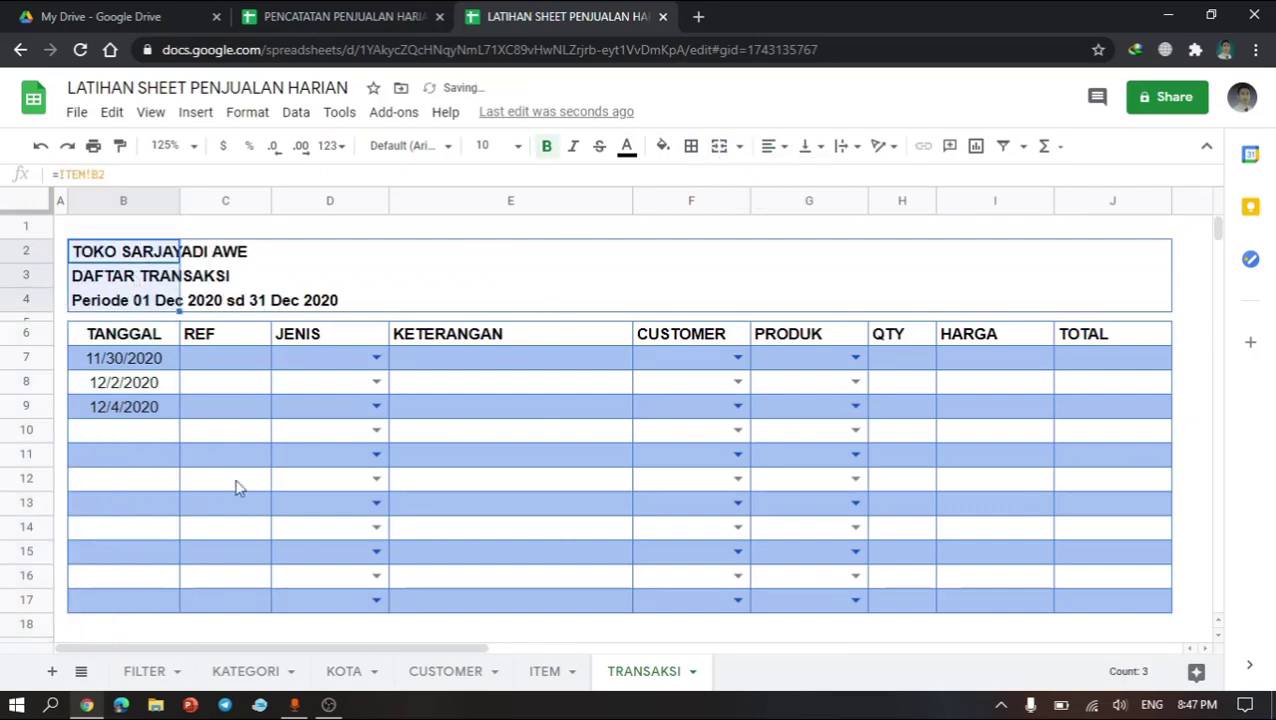
Step: Enter the references TRX 1, TRX 2 and TRX 3 in C7 to C9
left_click(248, 405)
left_click(232, 366)
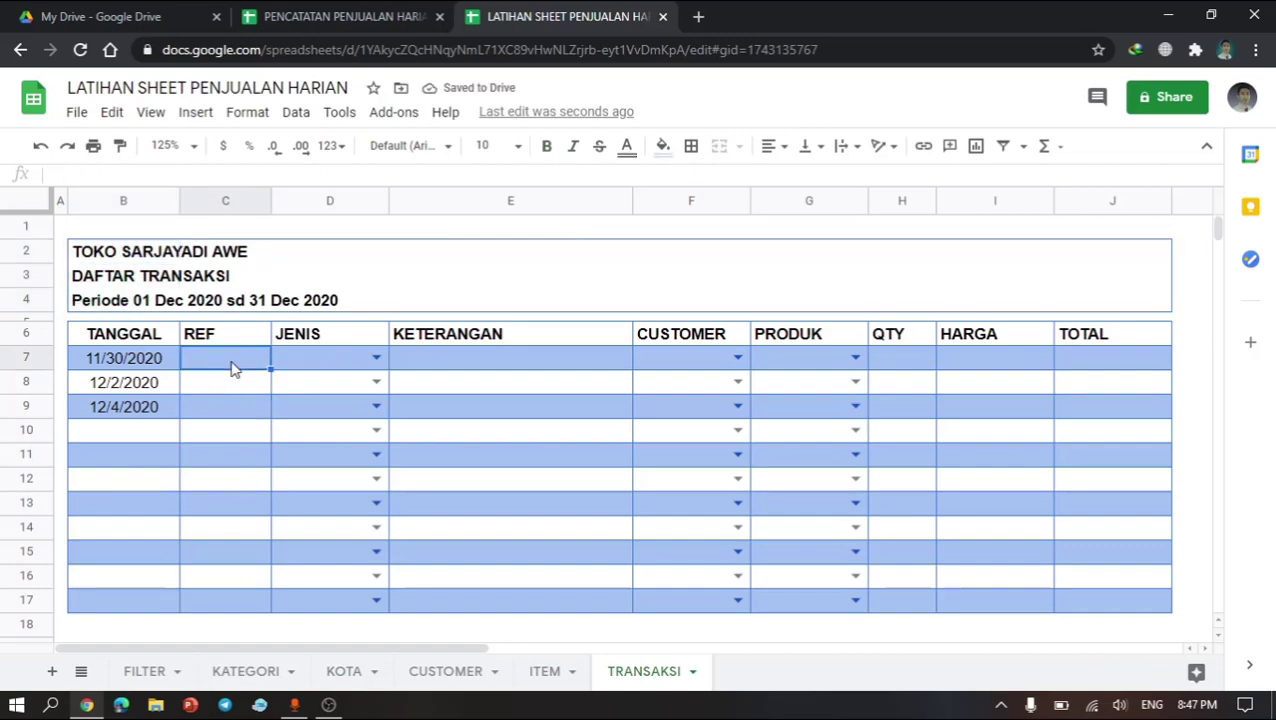
type("TRX 1")
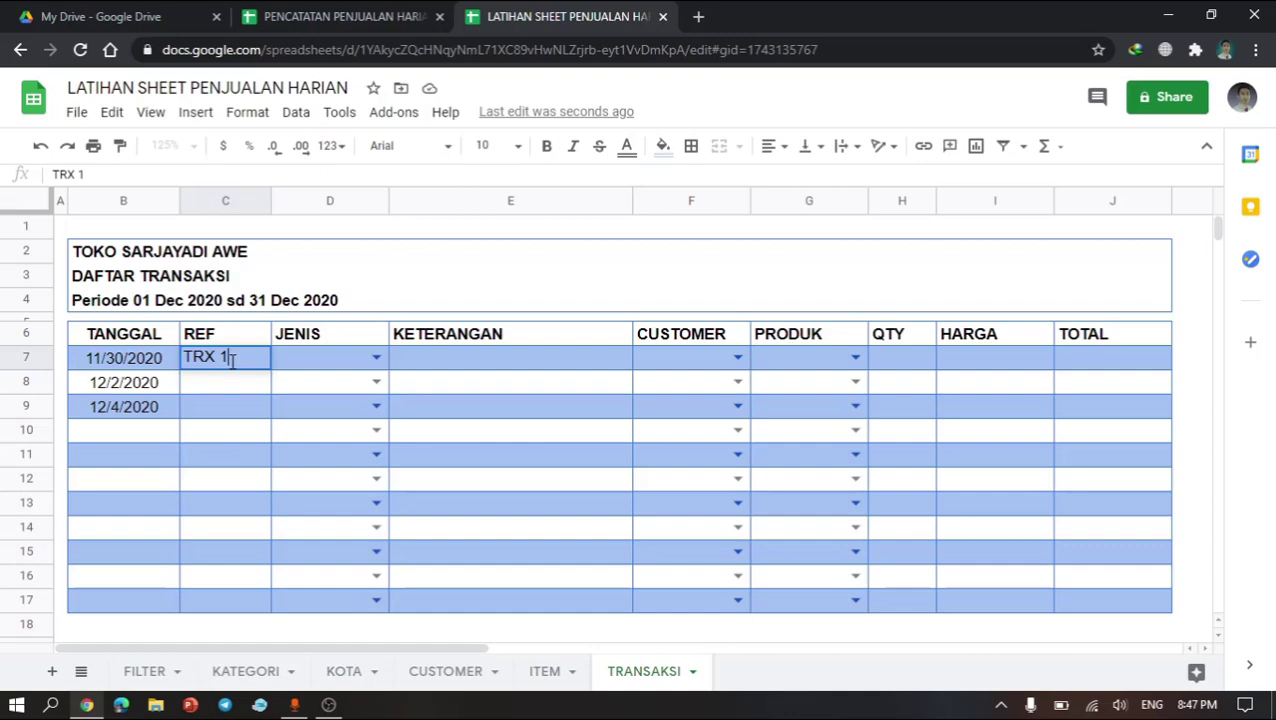
key("Return")
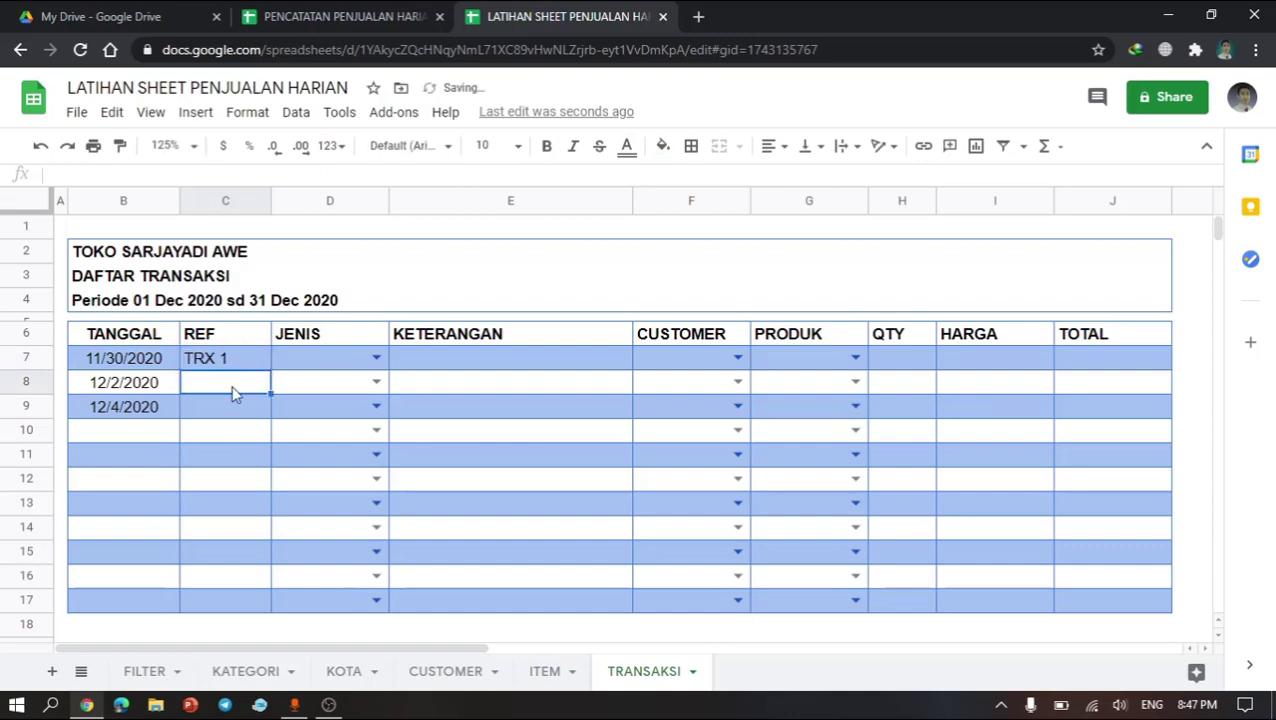
type("TRX 2")
key("Return")
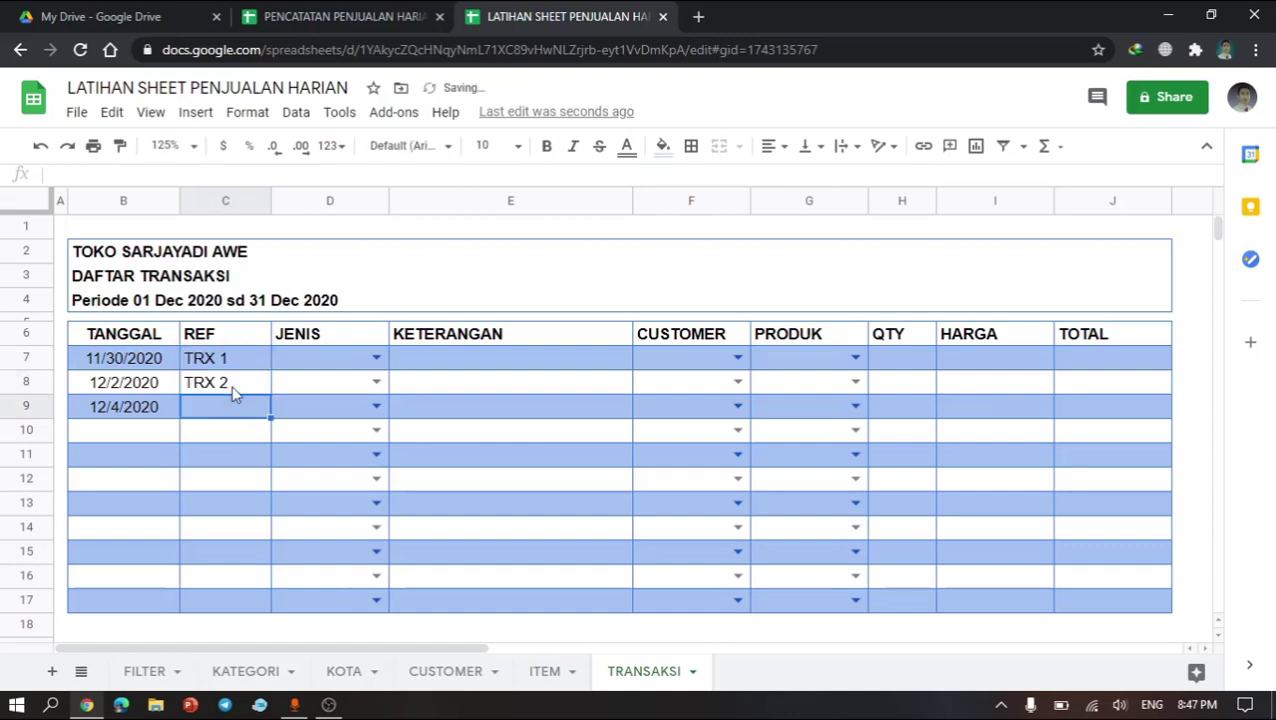
type("TRX 3")
key("Return")
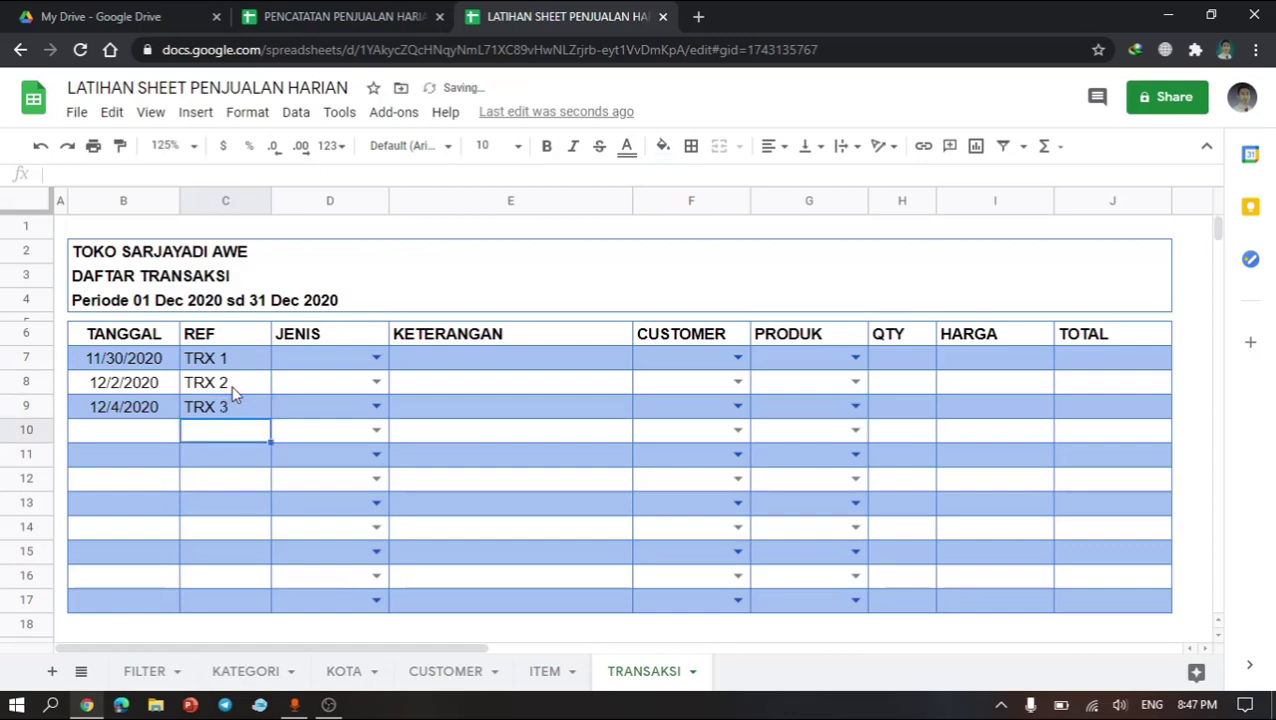
Step: Set the JENIS of the first transaction in D7 to Tunai from its dropdown
left_click(352, 362)
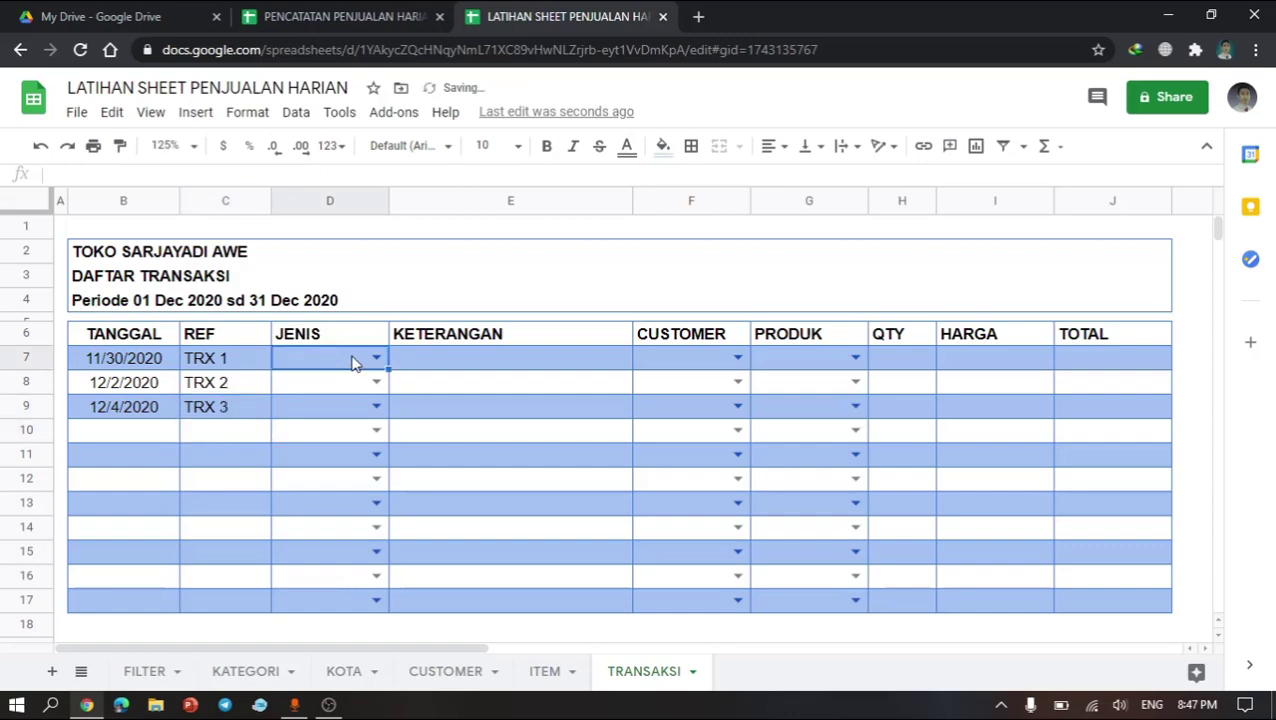
type("TU")
key("Tab")
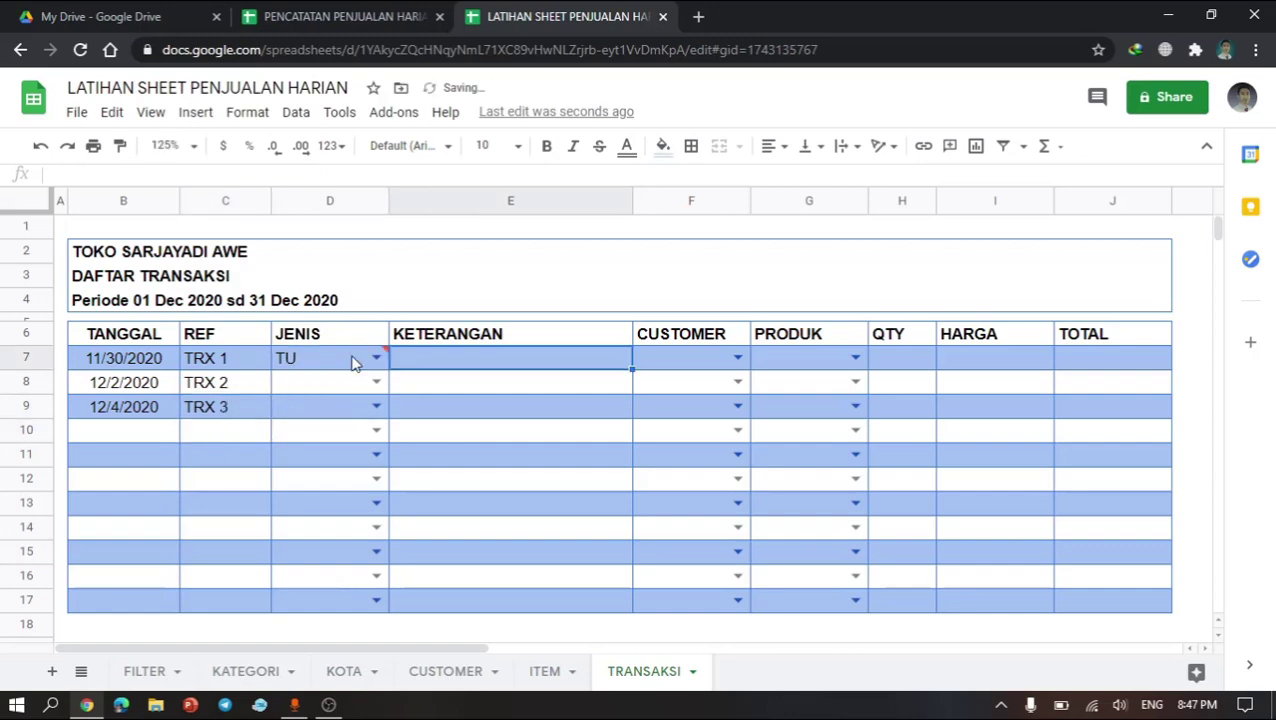
left_click(352, 362)
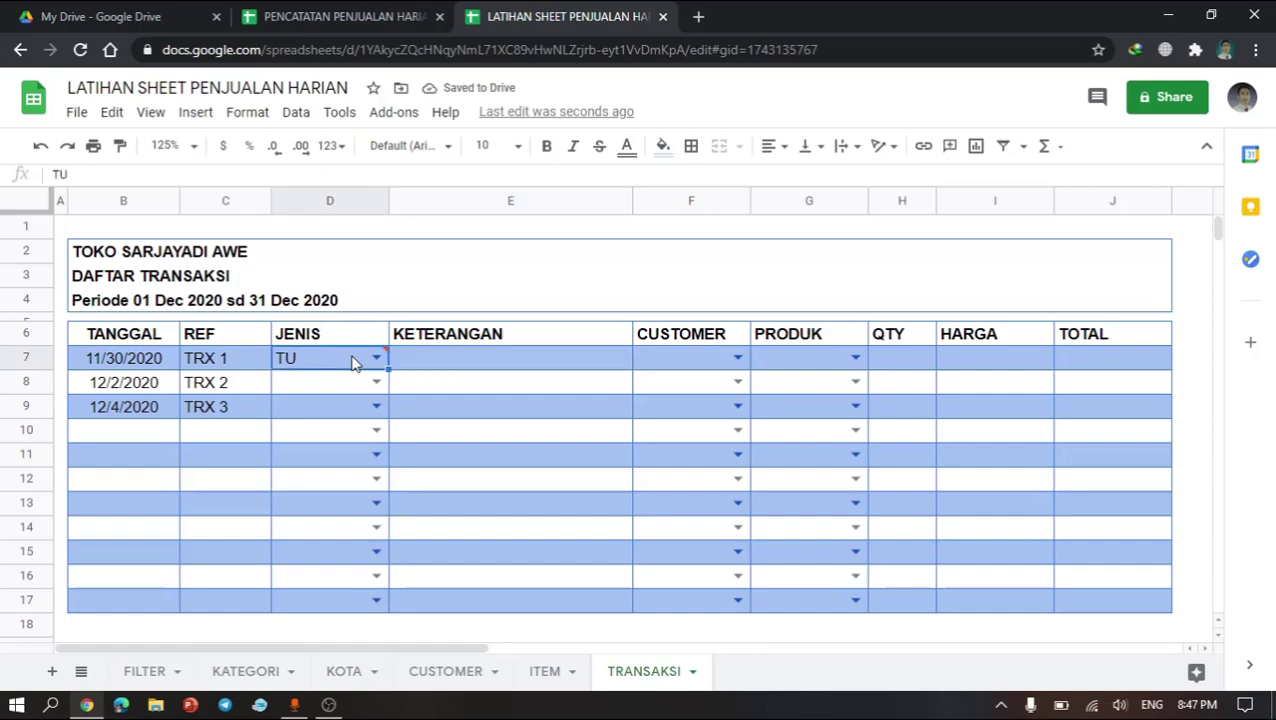
double_click(352, 362)
key("Down")
key("Tab")
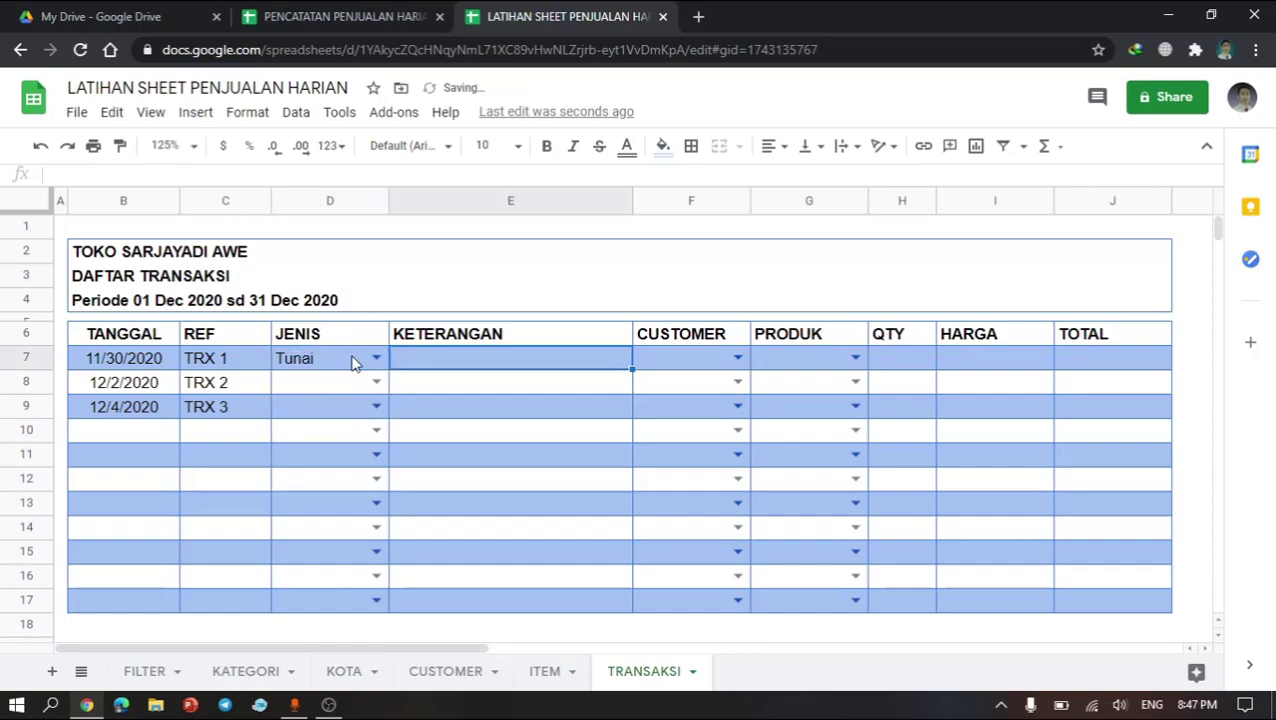
Step: Set JENIS to Kredit for the second and third transactions in D8 and D9
left_click(341, 385)
type("KR")
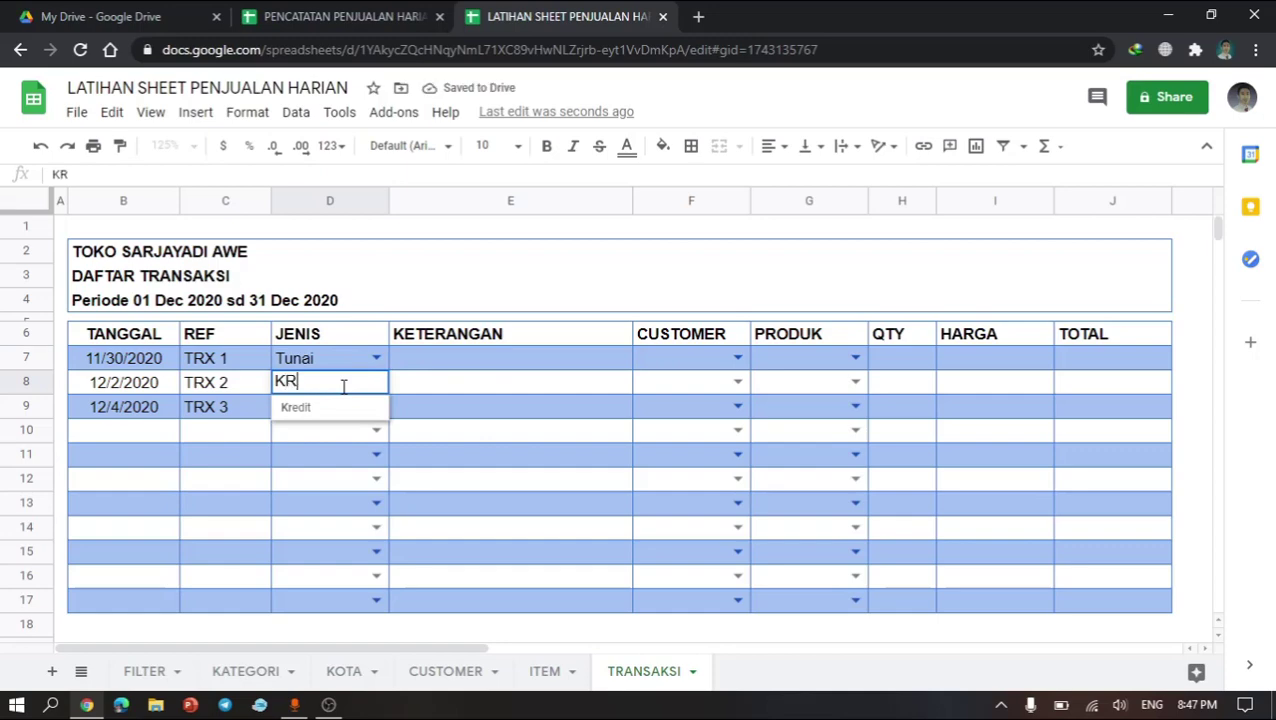
left_click(320, 410)
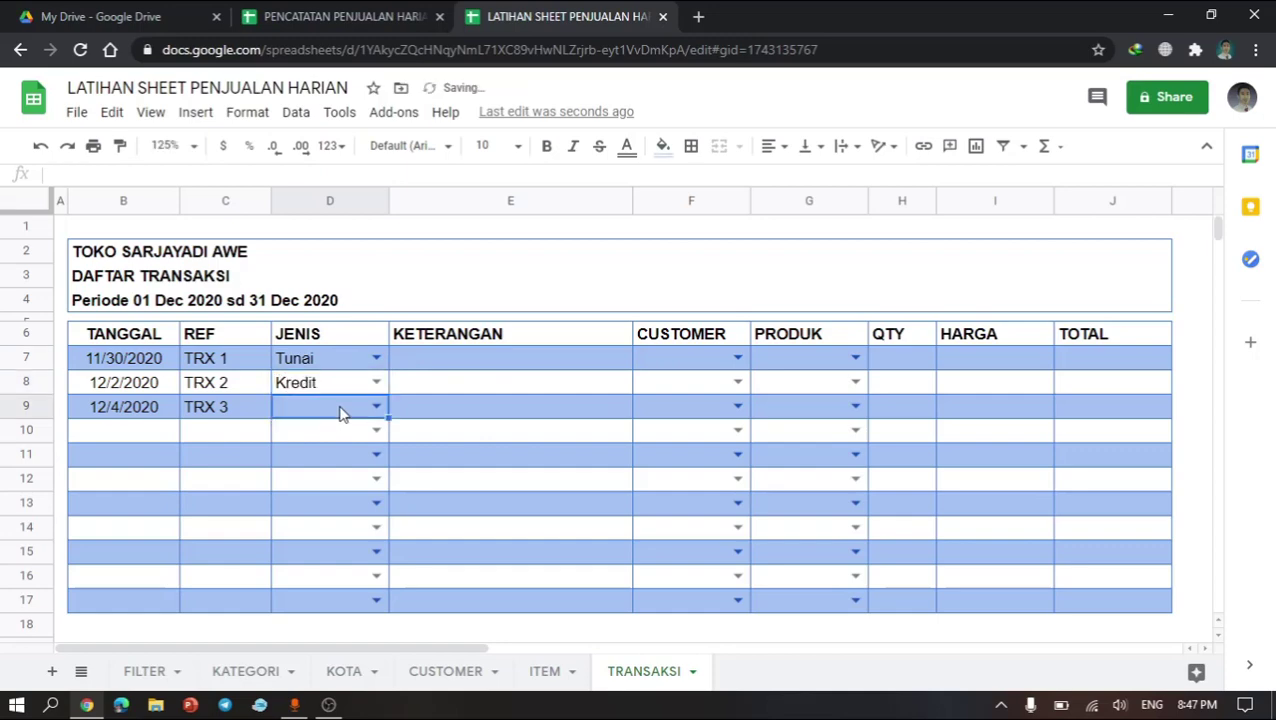
type("KRE")
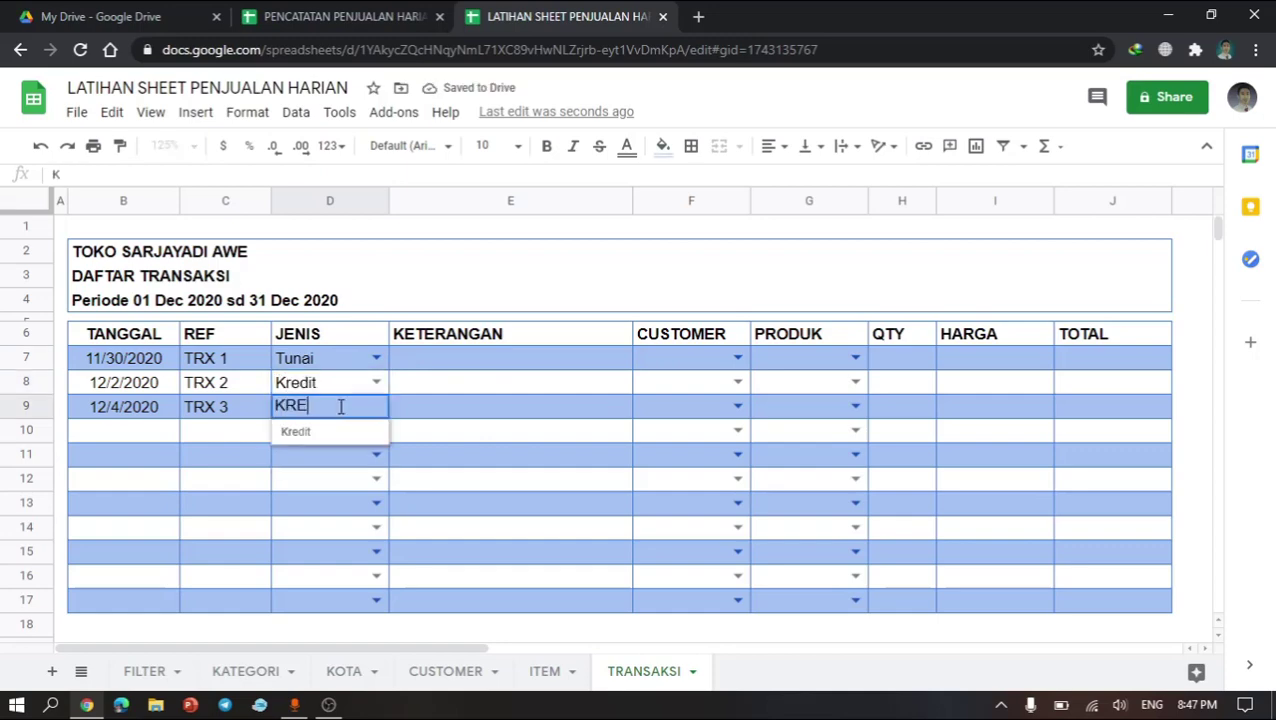
left_click(330, 431)
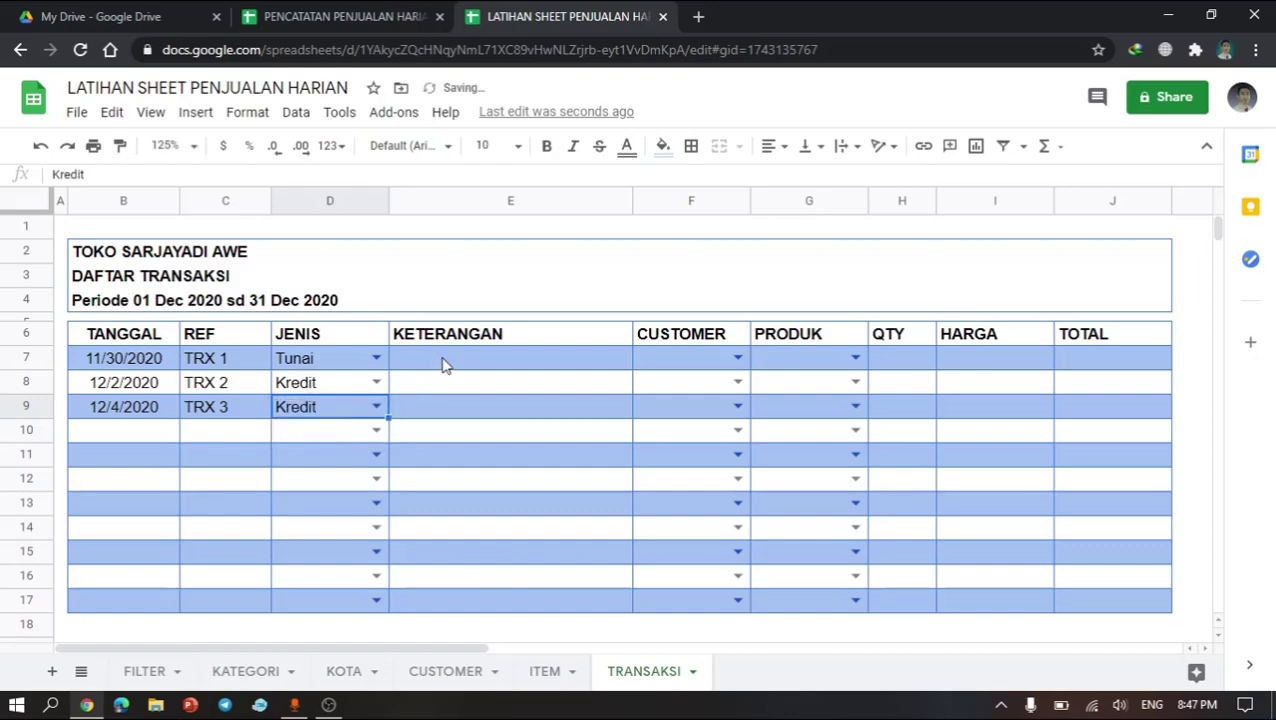
Step: Enter the description Penjualan Tunai in KETERANGAN cell E7
left_click(445, 364)
type("pENJUALAN")
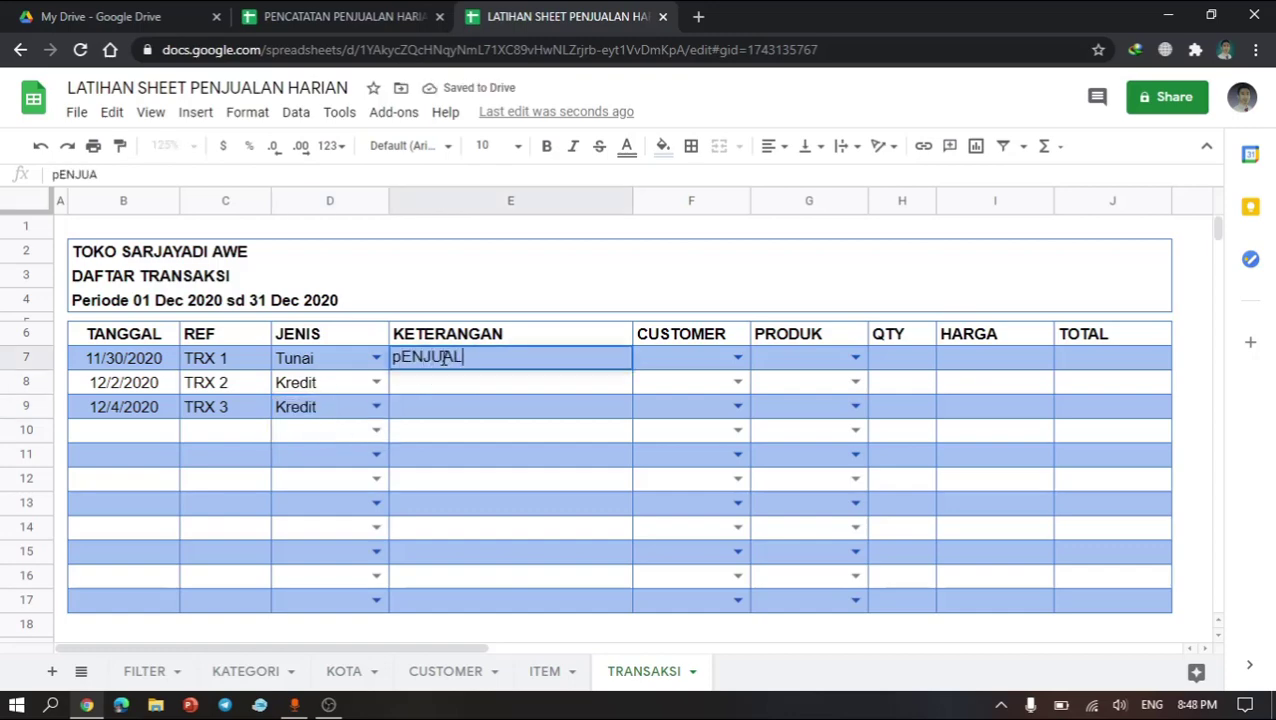
key("BackSpace")
key("BackSpace")
key("BackSpace")
key("BackSpace")
key("BackSpace")
key("BackSpace")
key("BackSpace")
key("BackSpace")
key("BackSpace")
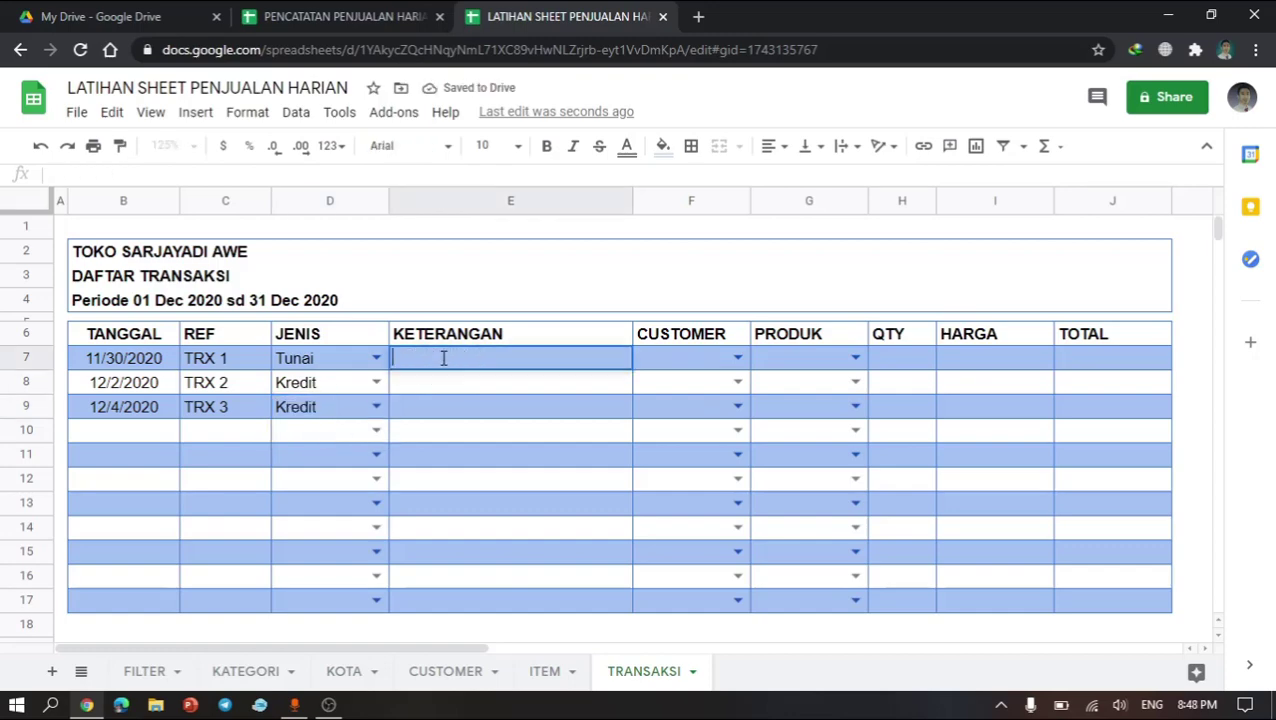
type("Penjualan Tunai")
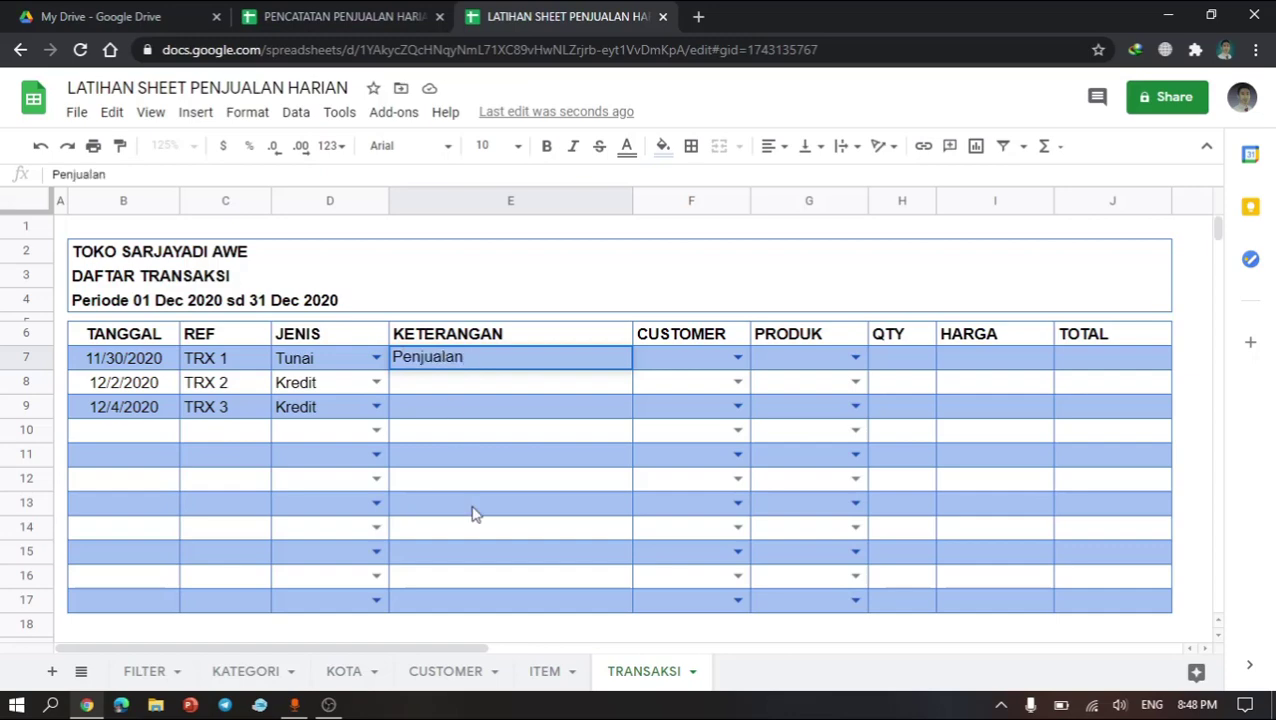
key("Return")
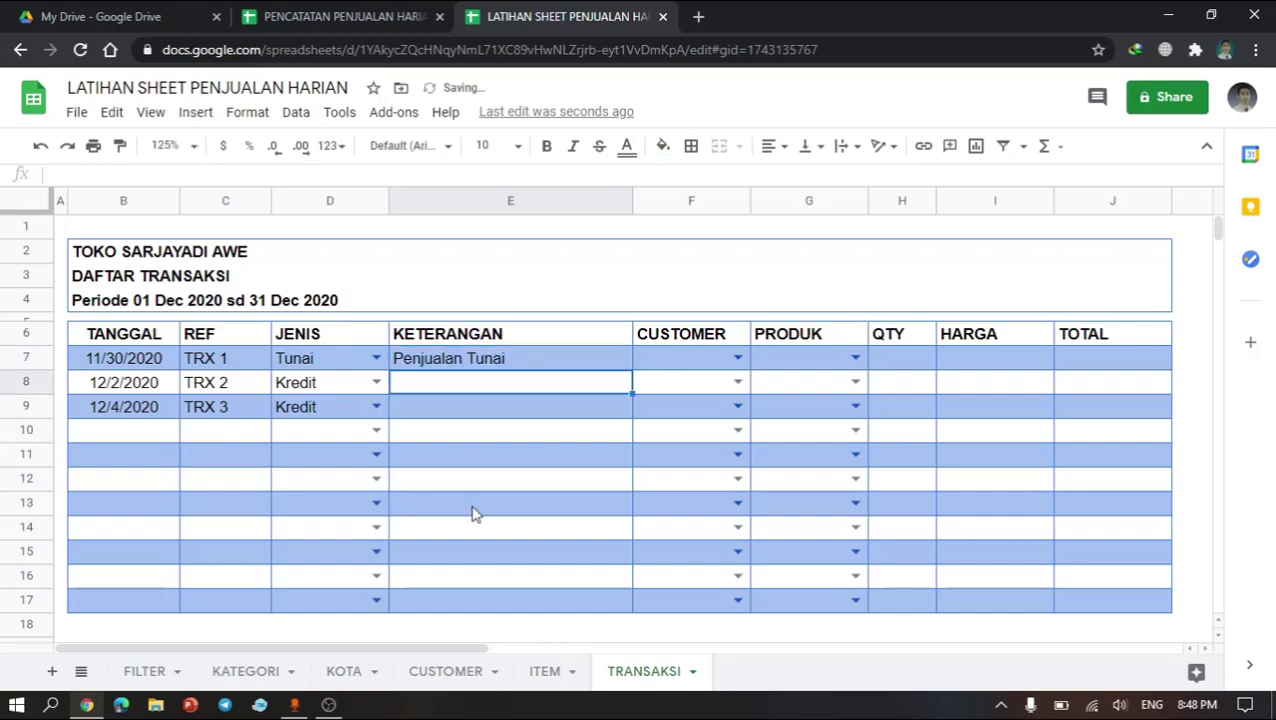
Step: Enter Penjualan Kredit in E8 and fill it down into E9
type("Penjualan")
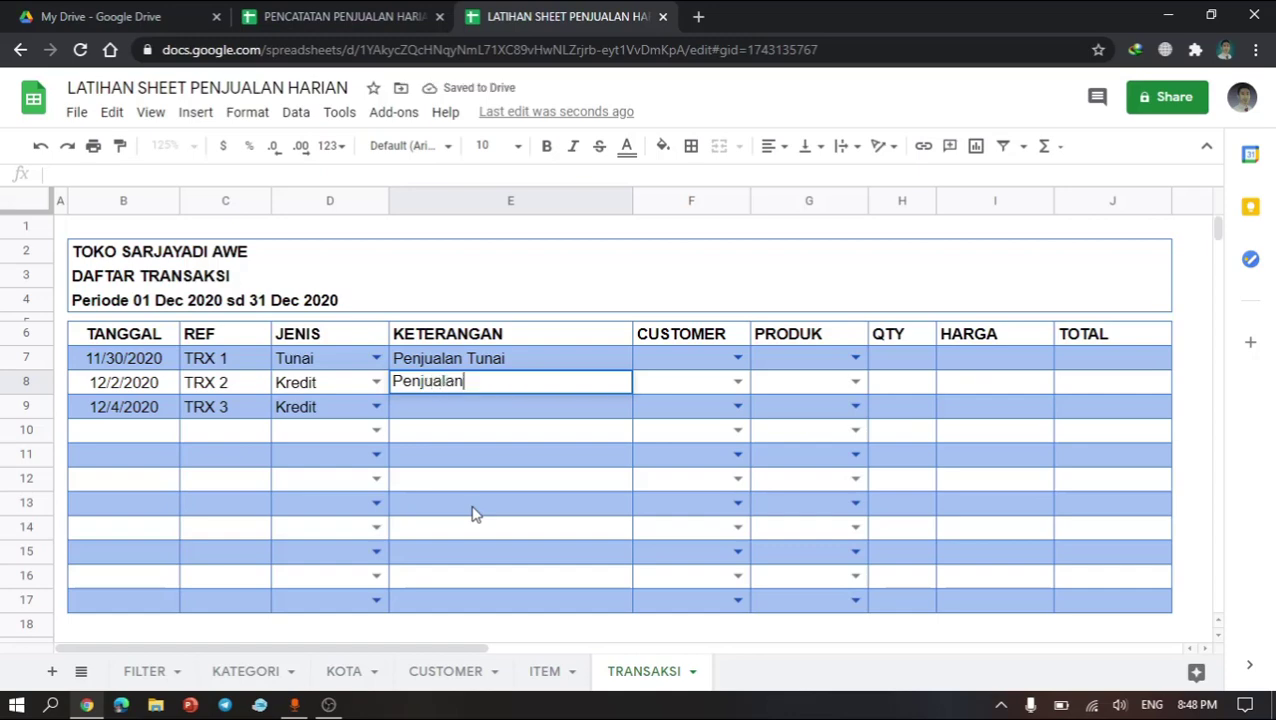
type(" Kredit")
key("Return")
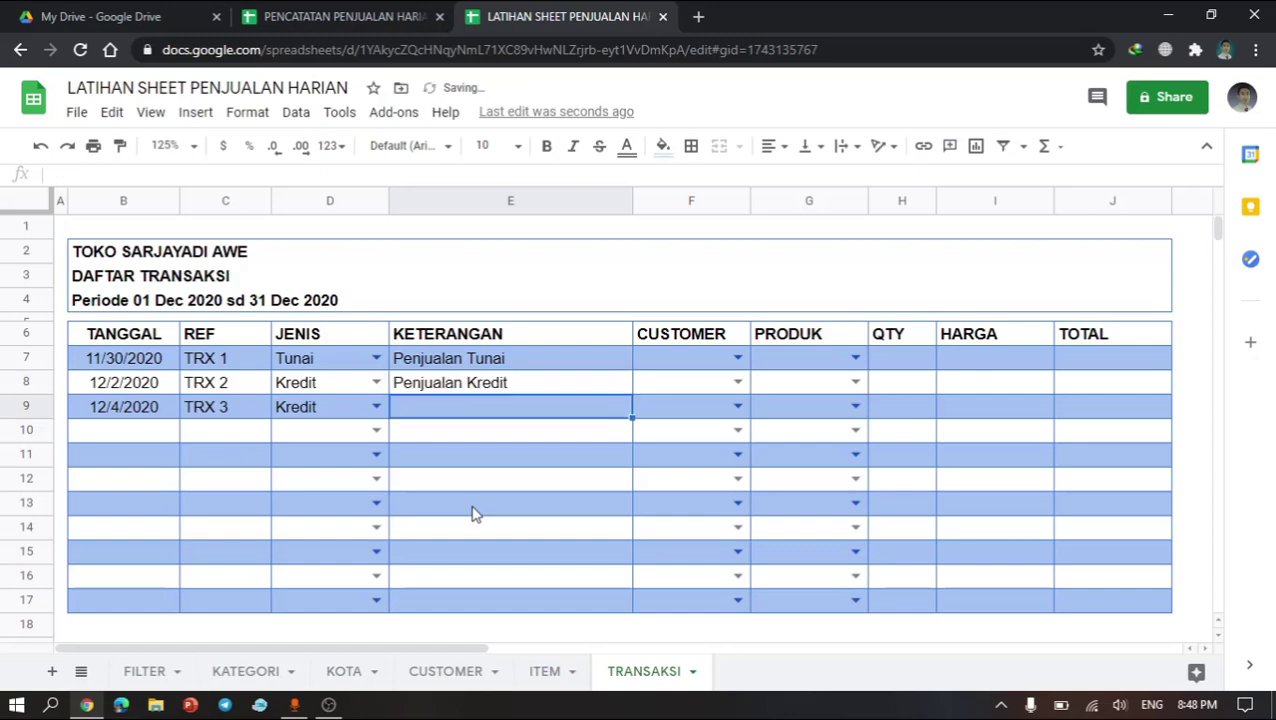
key("ctrl+d")
left_click(578, 497)
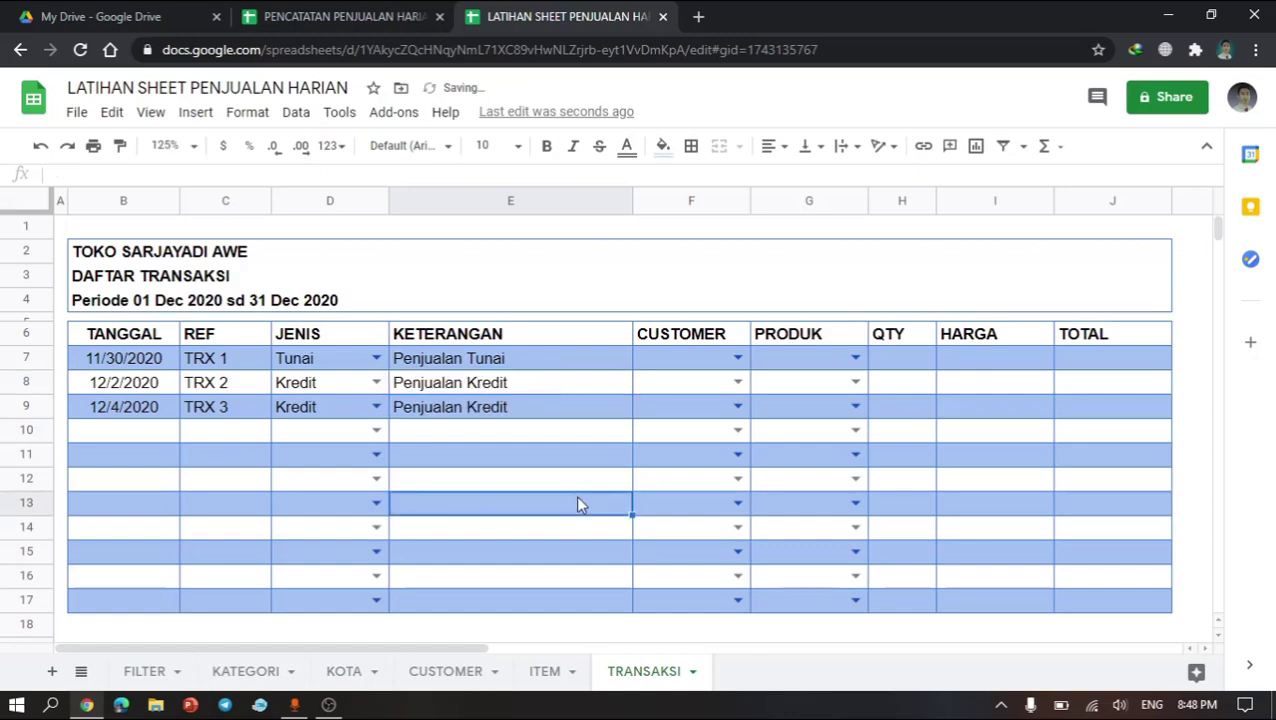
Step: Set the first transaction's CUSTOMER in F7 to C1 | Custumer 1 and widen the CUSTOMER column
left_click(690, 383)
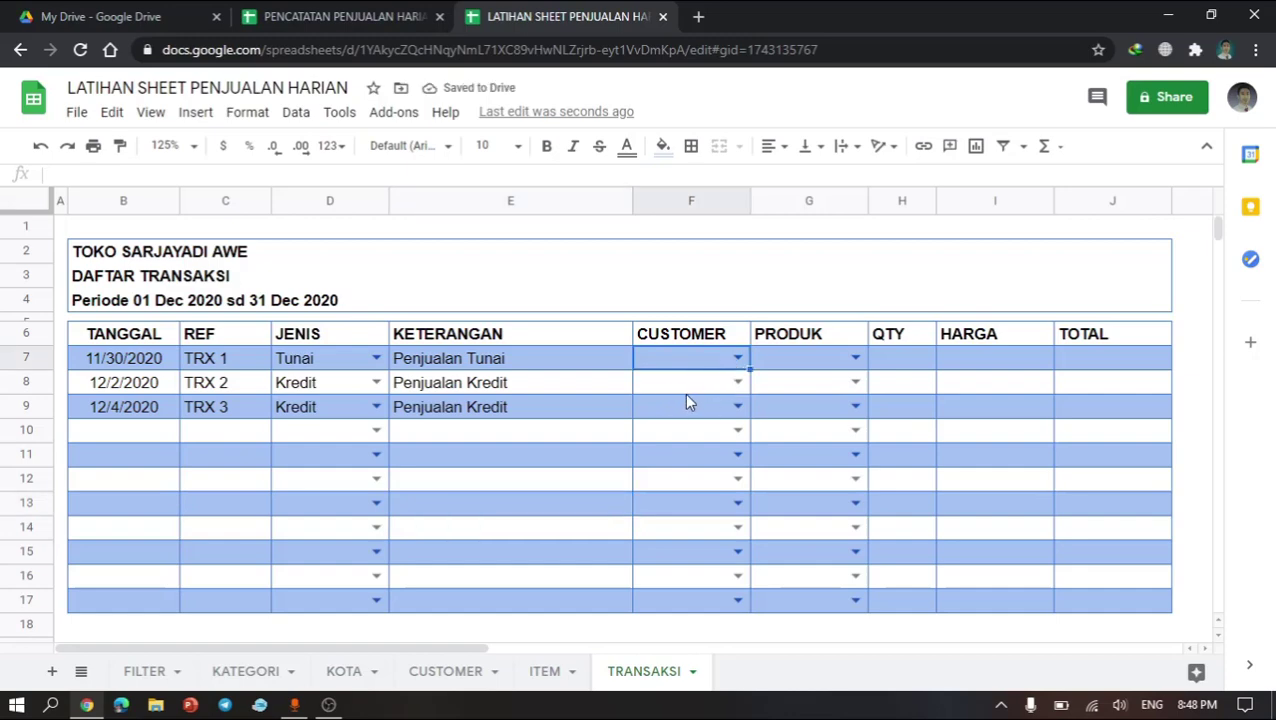
left_click(704, 373)
type("ra")
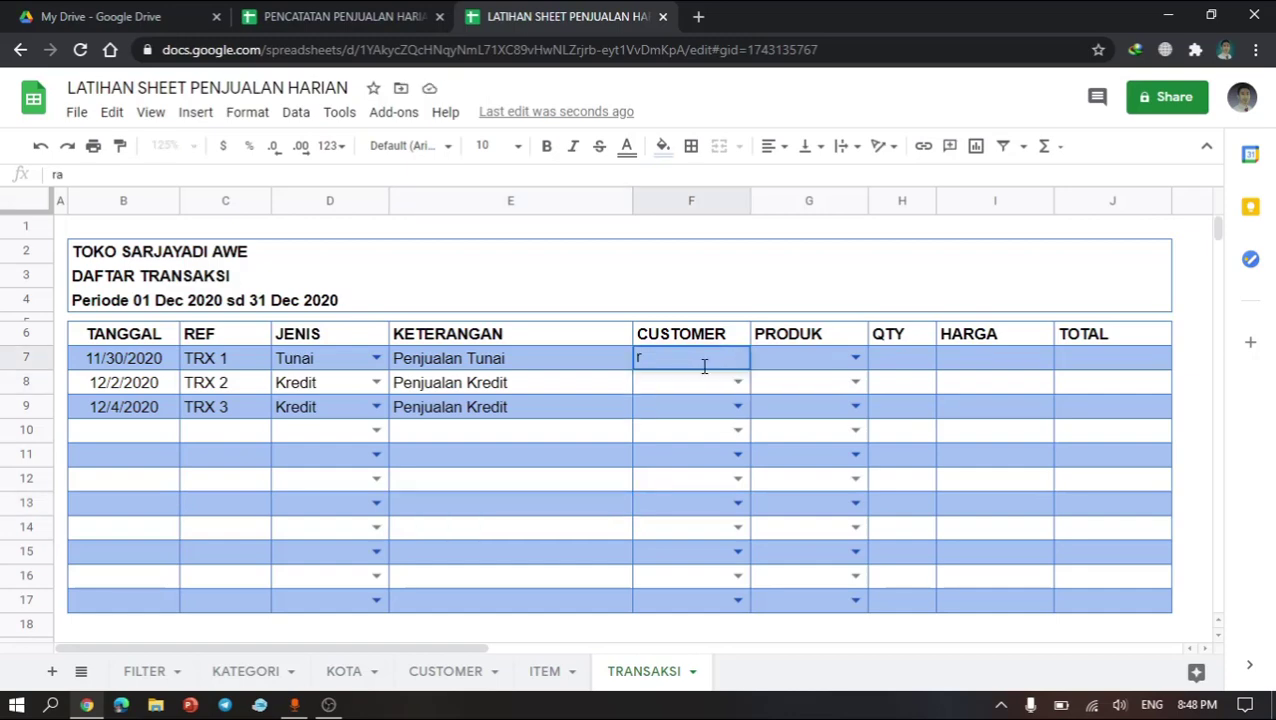
key("BackSpace")
type("c")
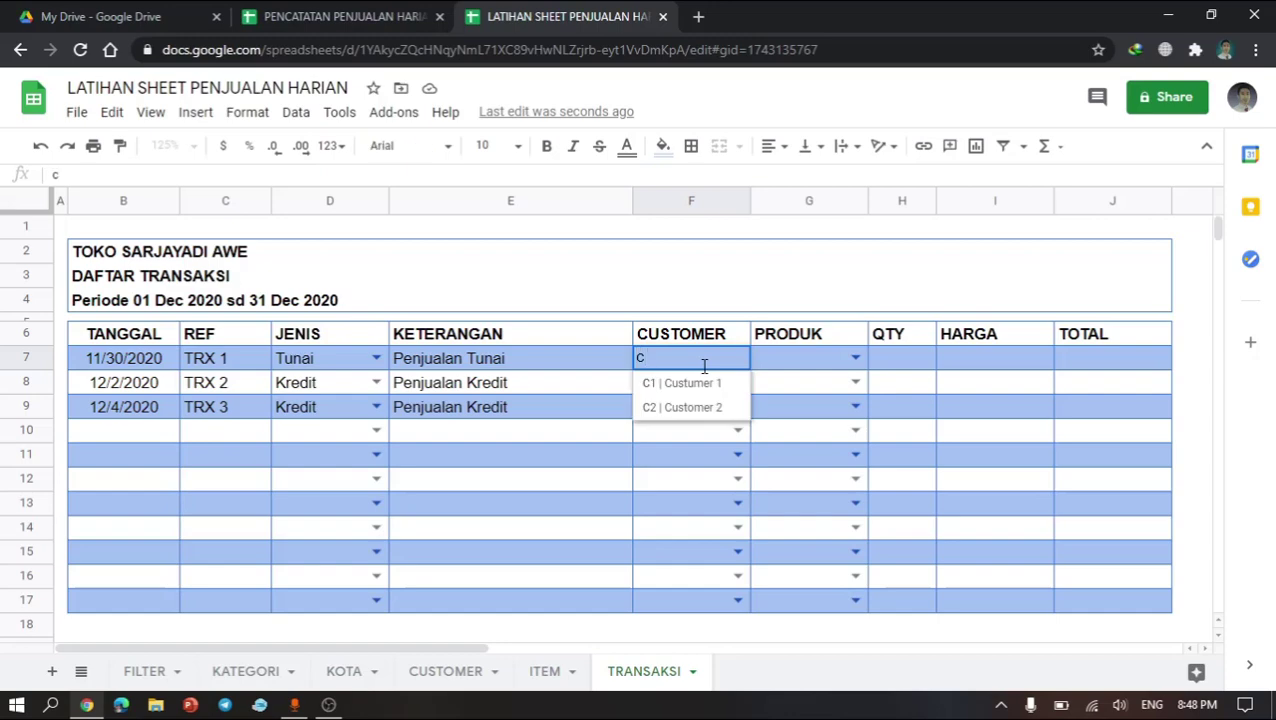
key("BackSpace")
type("1")
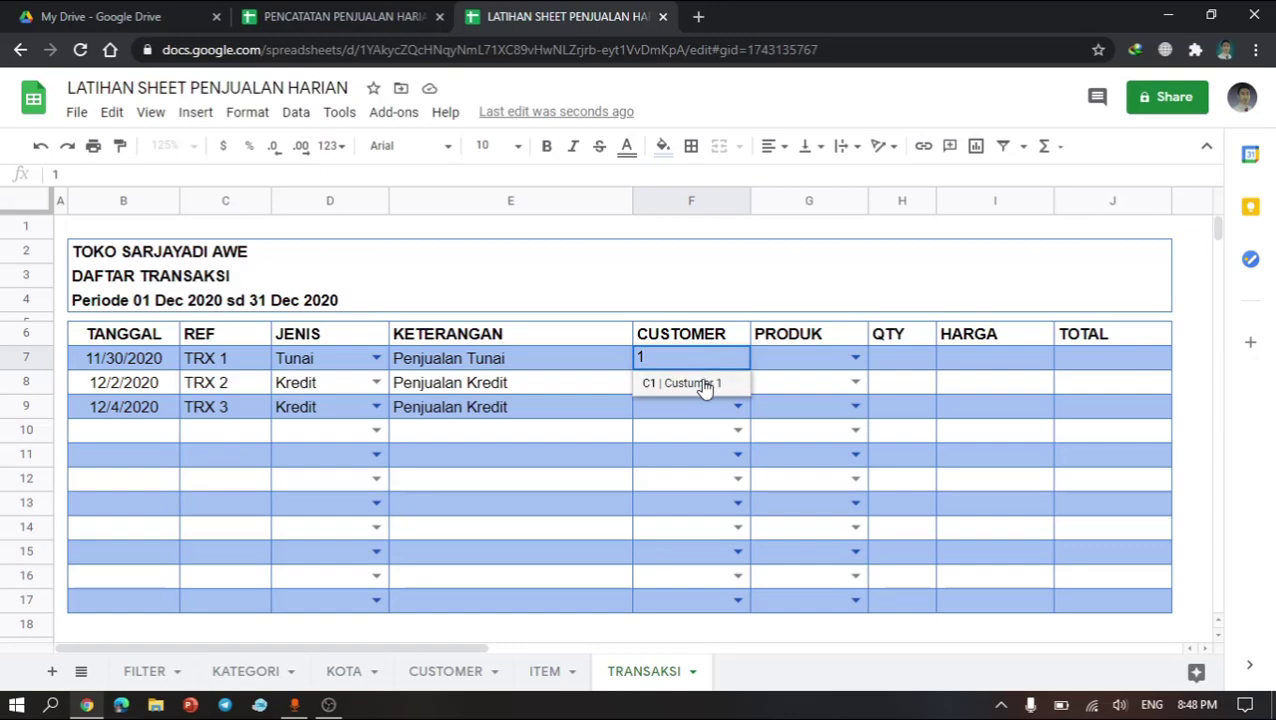
left_click(702, 382)
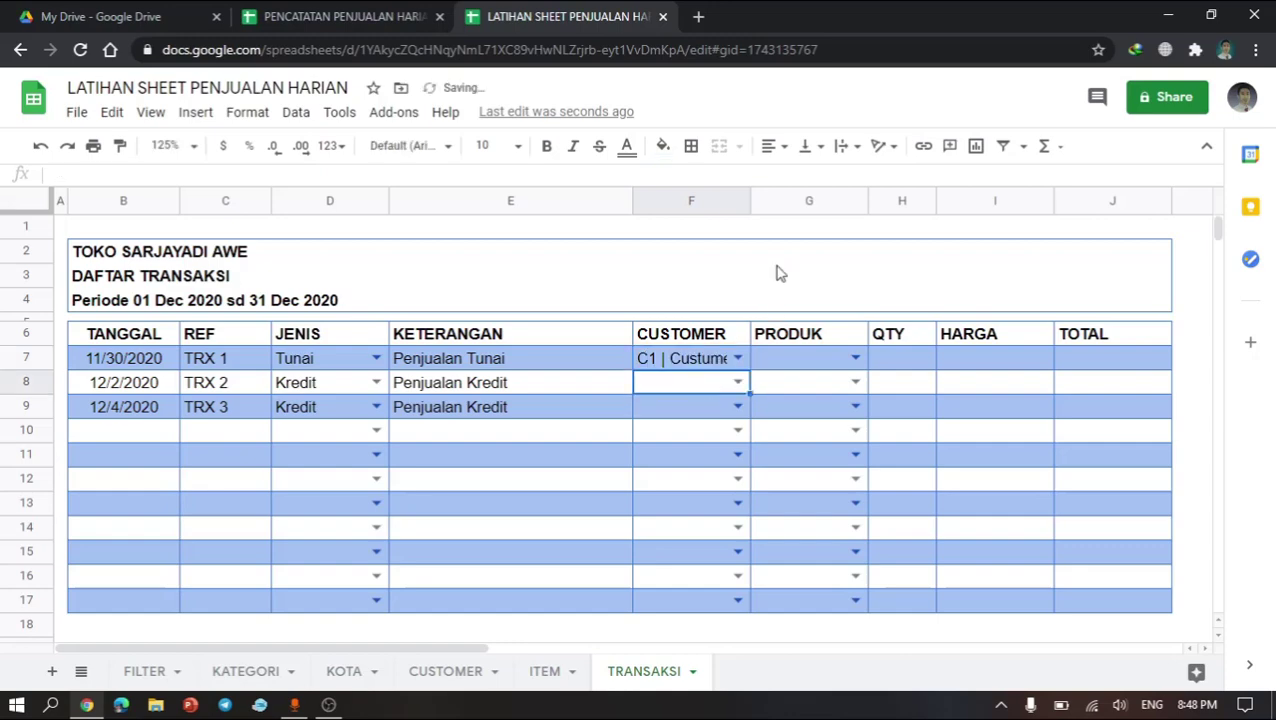
left_click(755, 203)
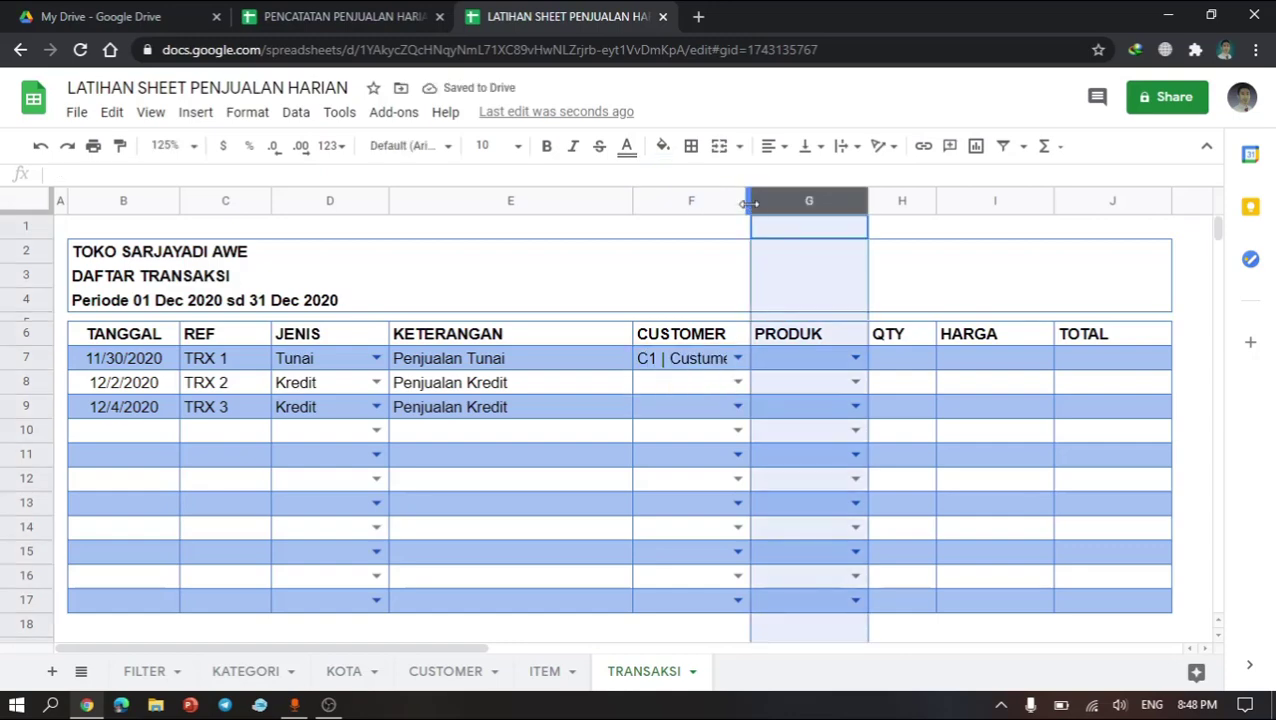
left_click_drag(752, 203, 800, 203)
left_click(746, 366)
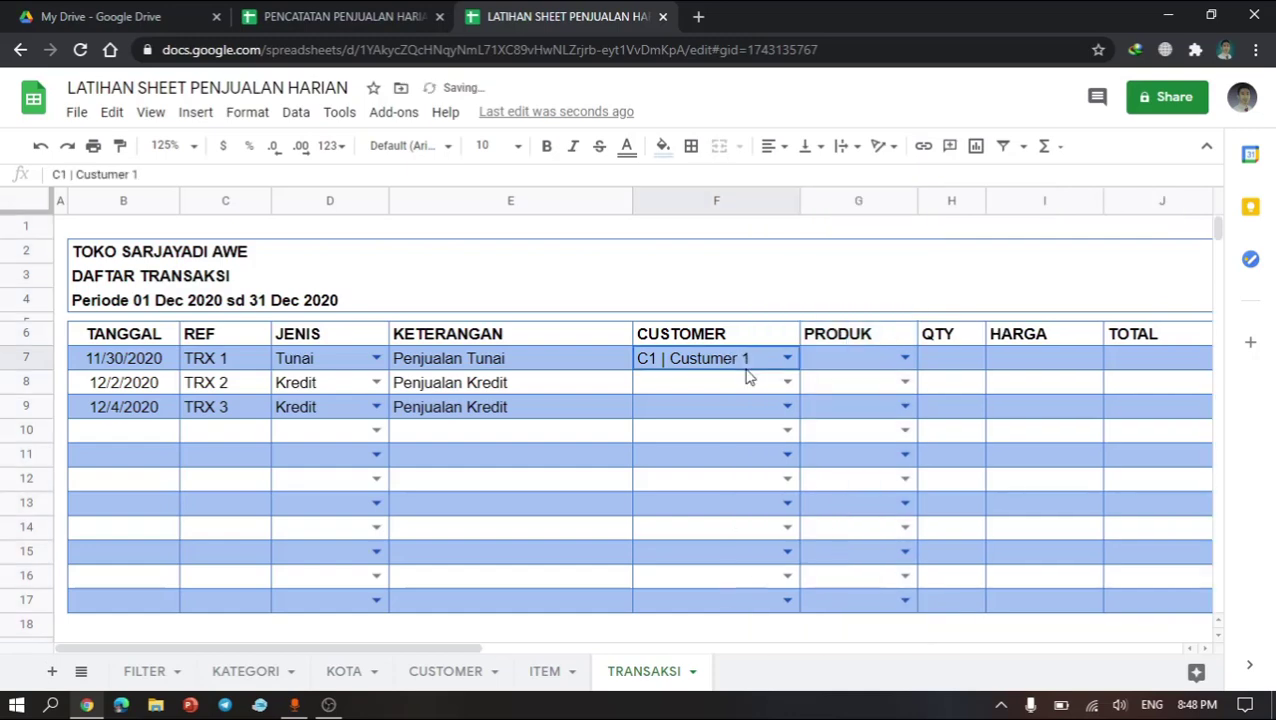
Step: Set the CUSTOMER in F8 to C2 | Customer 2 and fill it down into F9
left_click(700, 405)
left_click(722, 384)
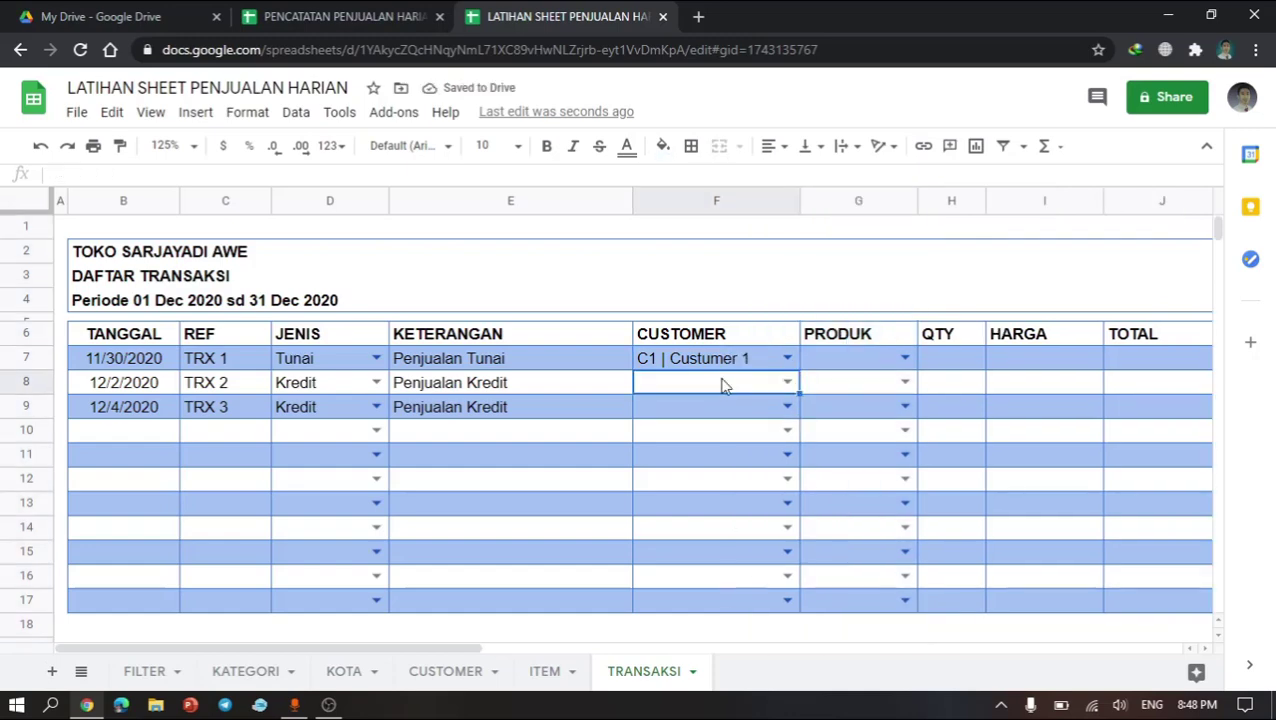
type("cu")
key("Down")
key("Down")
key("Tab")
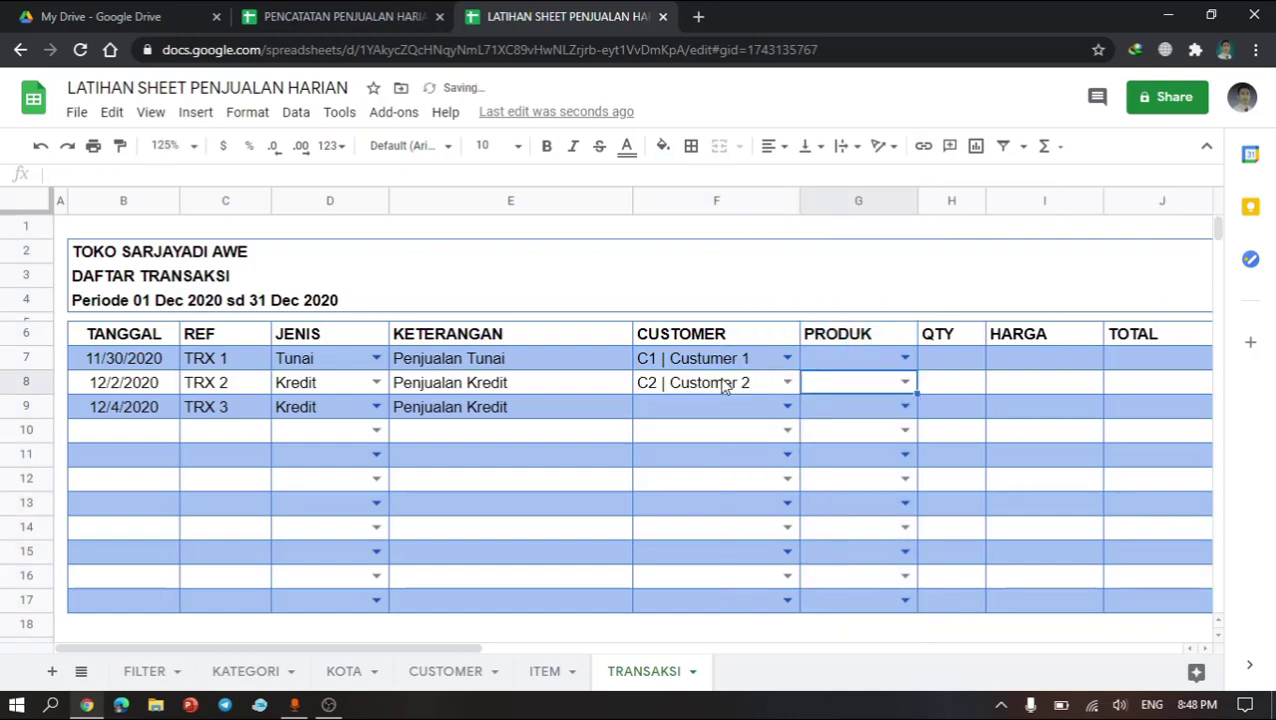
key("Return")
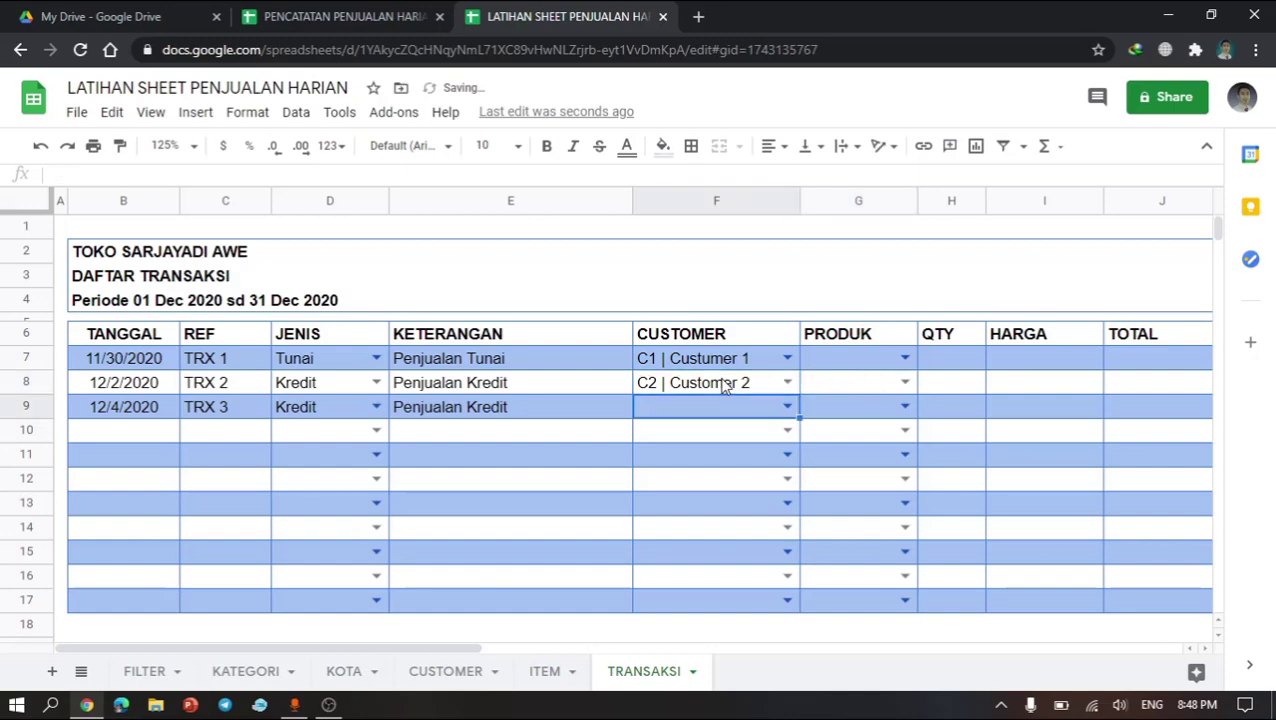
key("ctrl+d")
Step: Pick products S-001 | Produk 1, S-002 | Produk 2 and S-003 | Produk 3 in G7:G9, then widen the PRODUK column
left_click(858, 389)
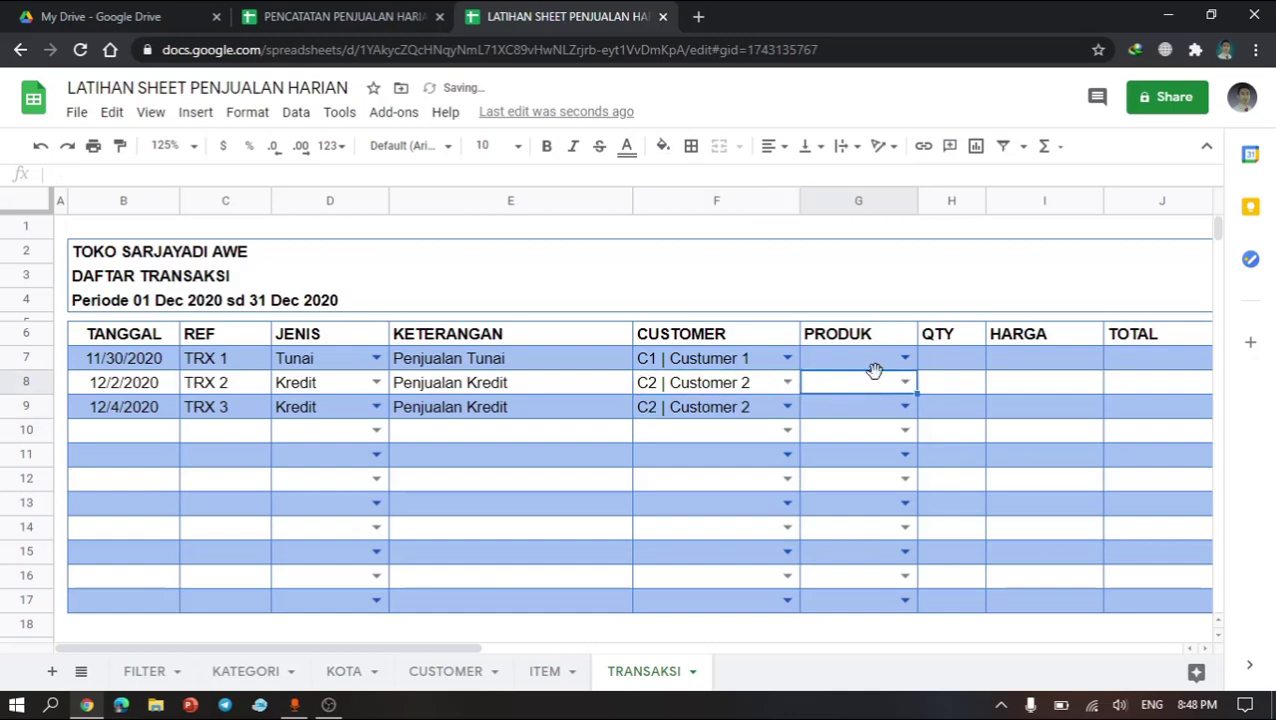
left_click(891, 366)
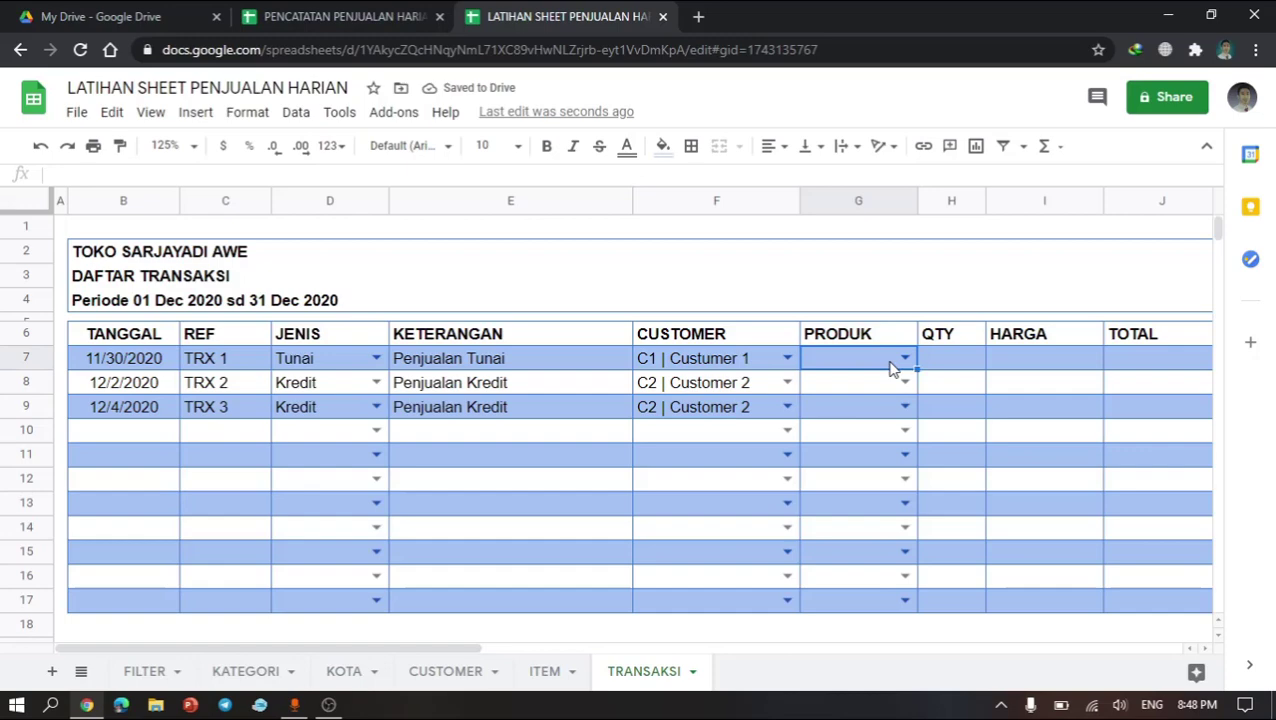
left_click(904, 358)
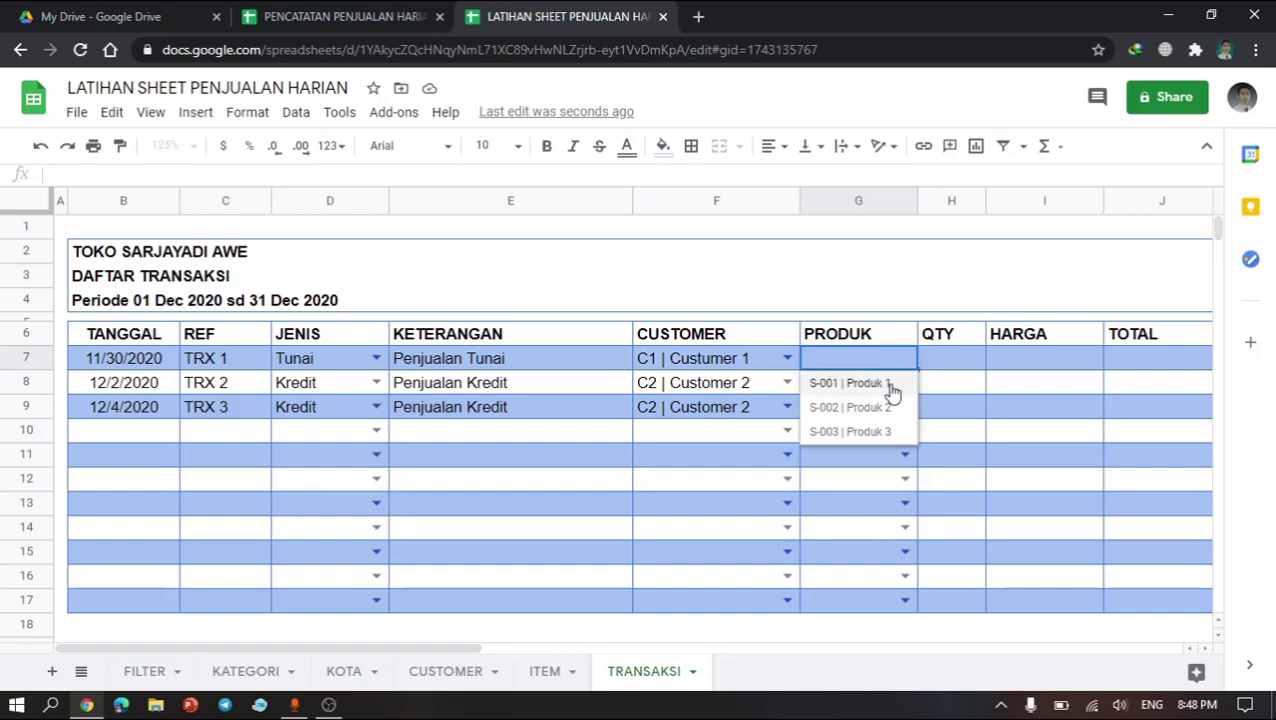
left_click(891, 385)
left_click(904, 382)
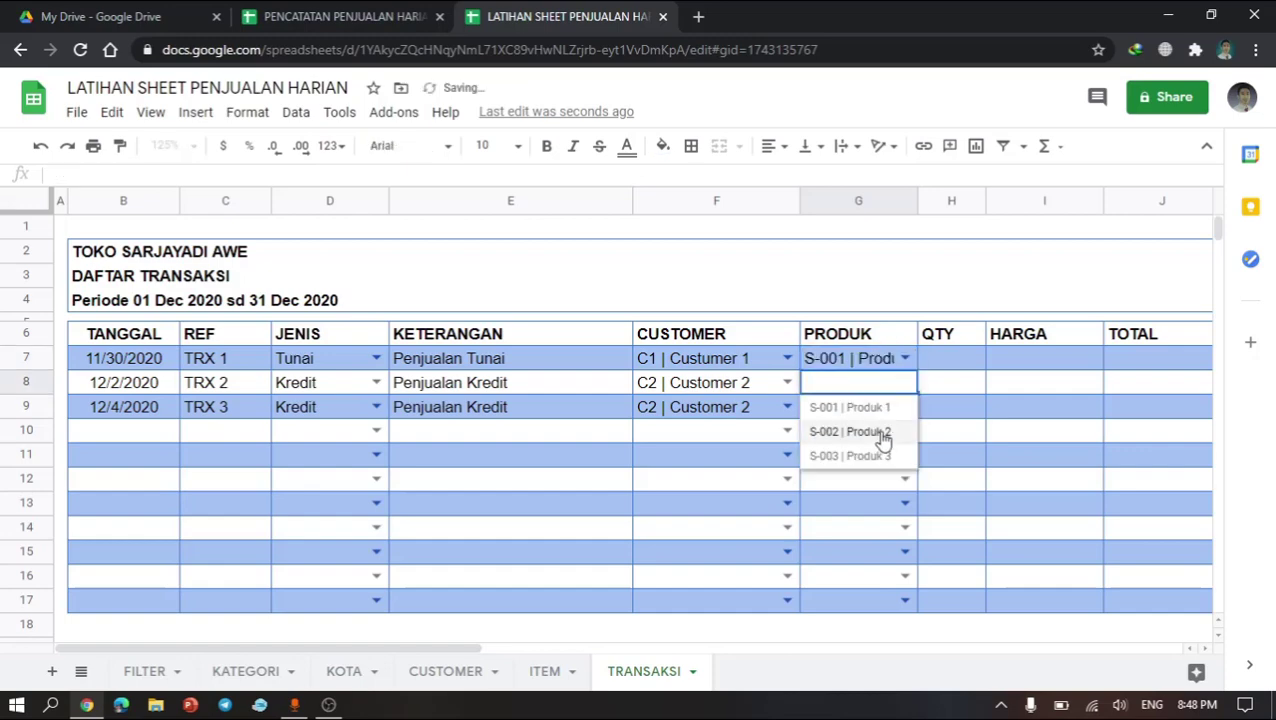
left_click(878, 437)
left_click(904, 406)
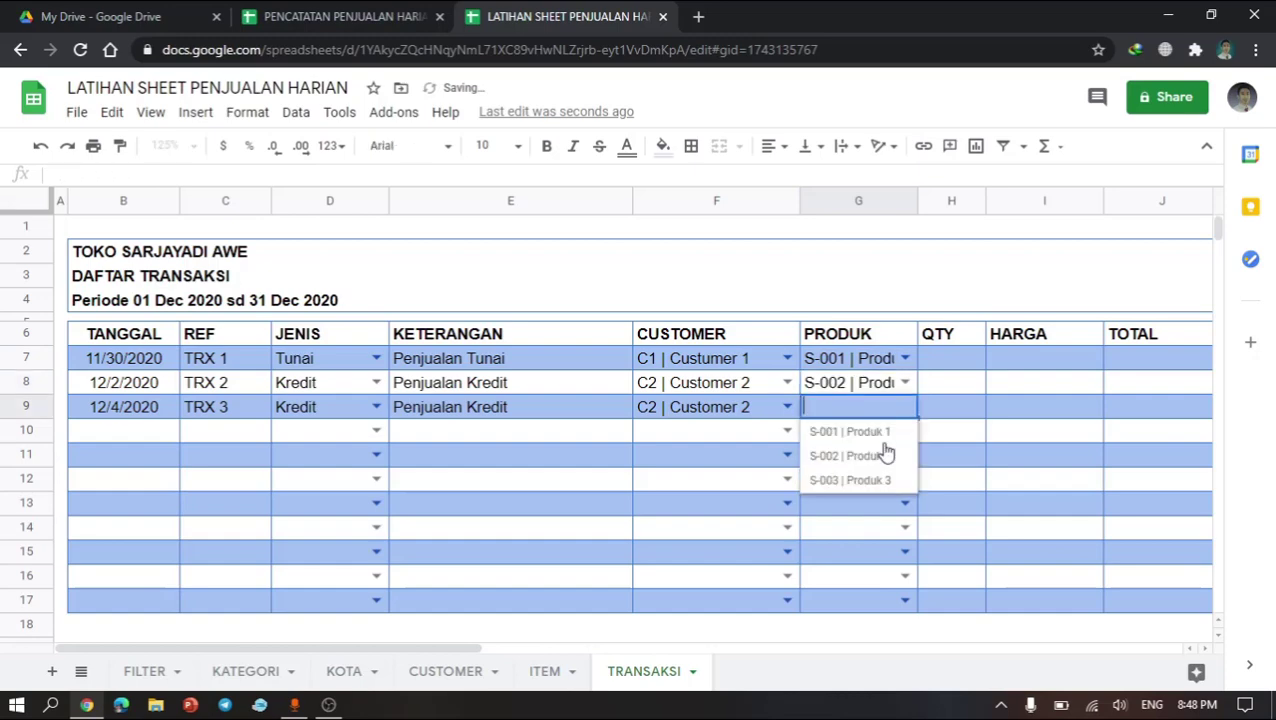
left_click(872, 481)
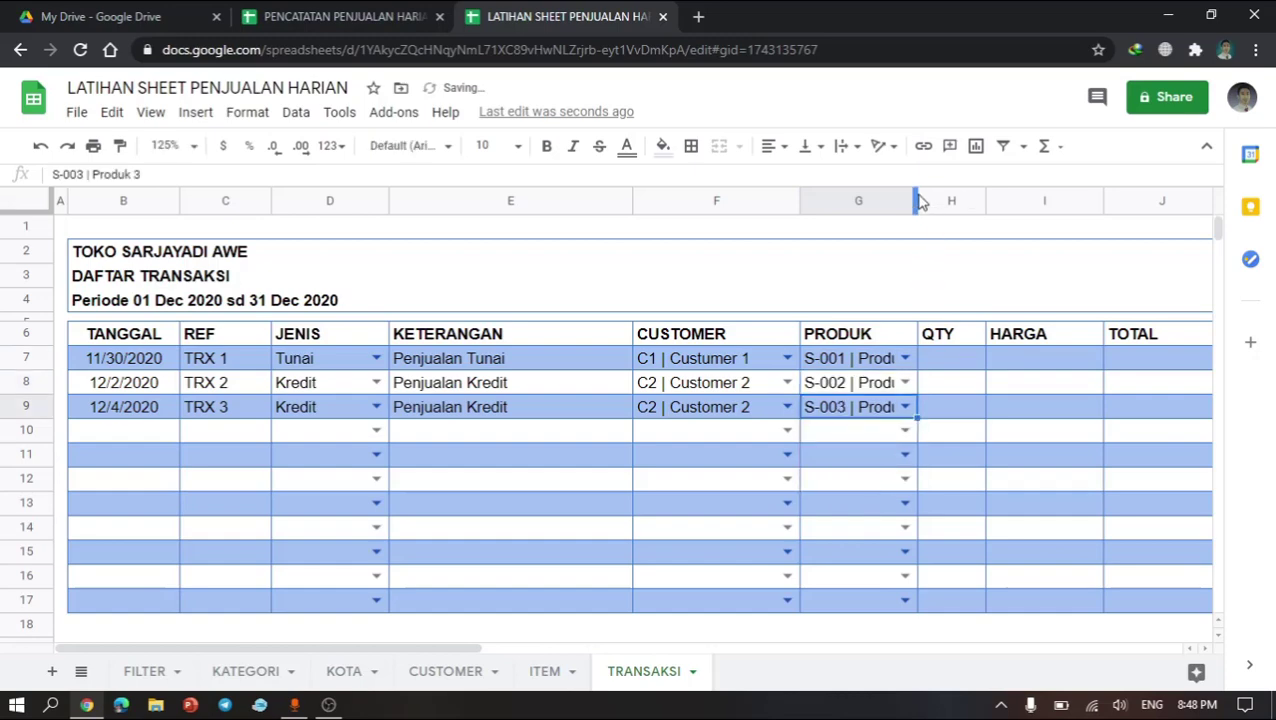
left_click_drag(916, 197, 960, 197)
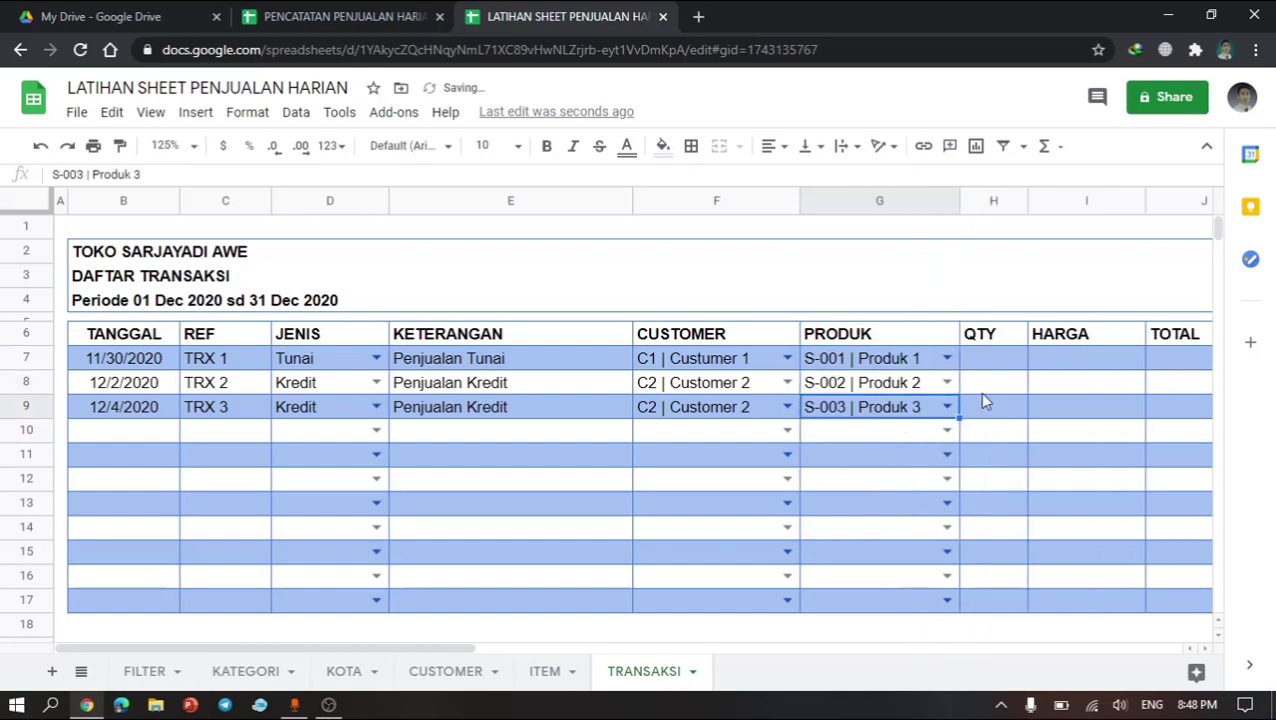
Step: Enter the quantities 10, 12 and 7 in QTY cells H7 to H9
scroll(993, 437, "right", 3)
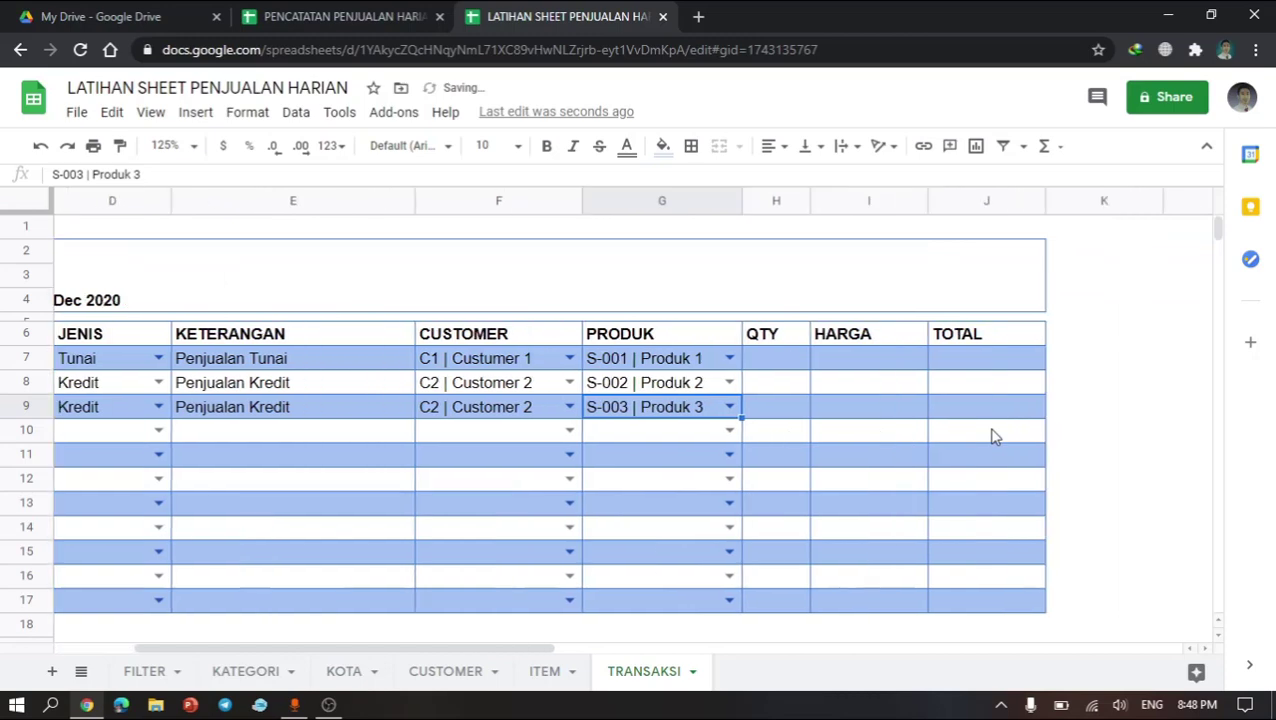
left_click(789, 392)
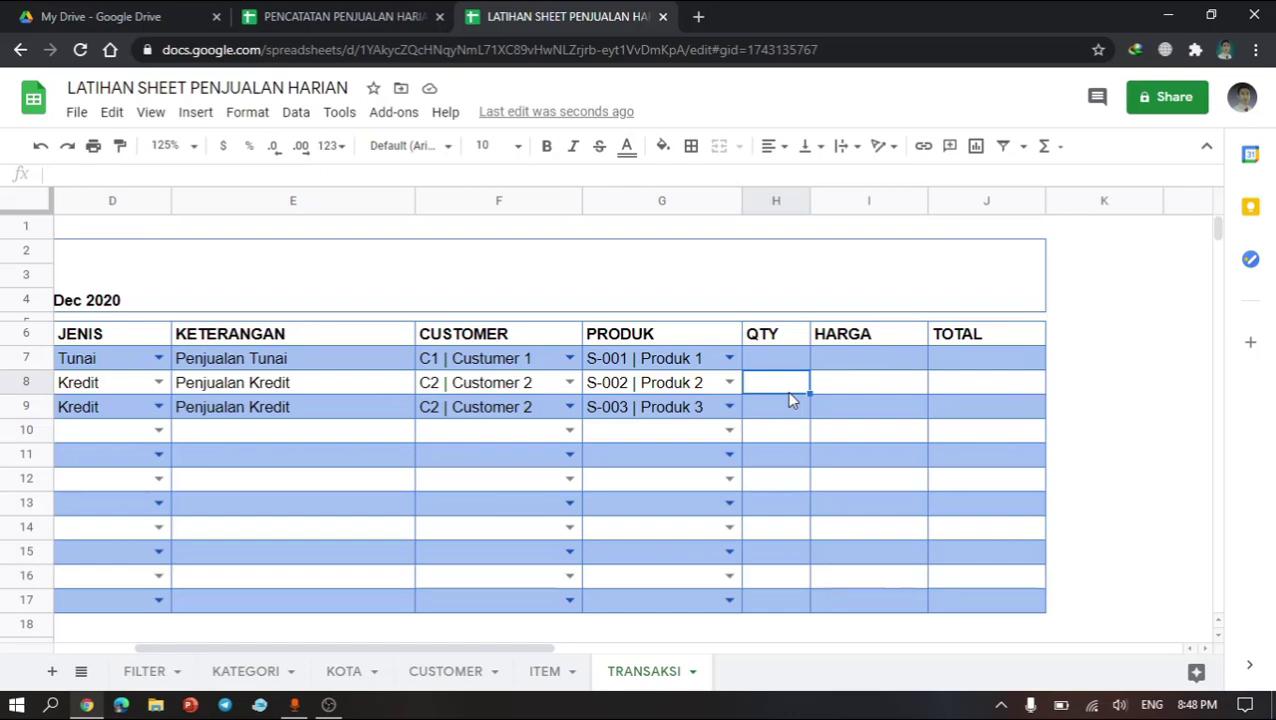
left_click(780, 364)
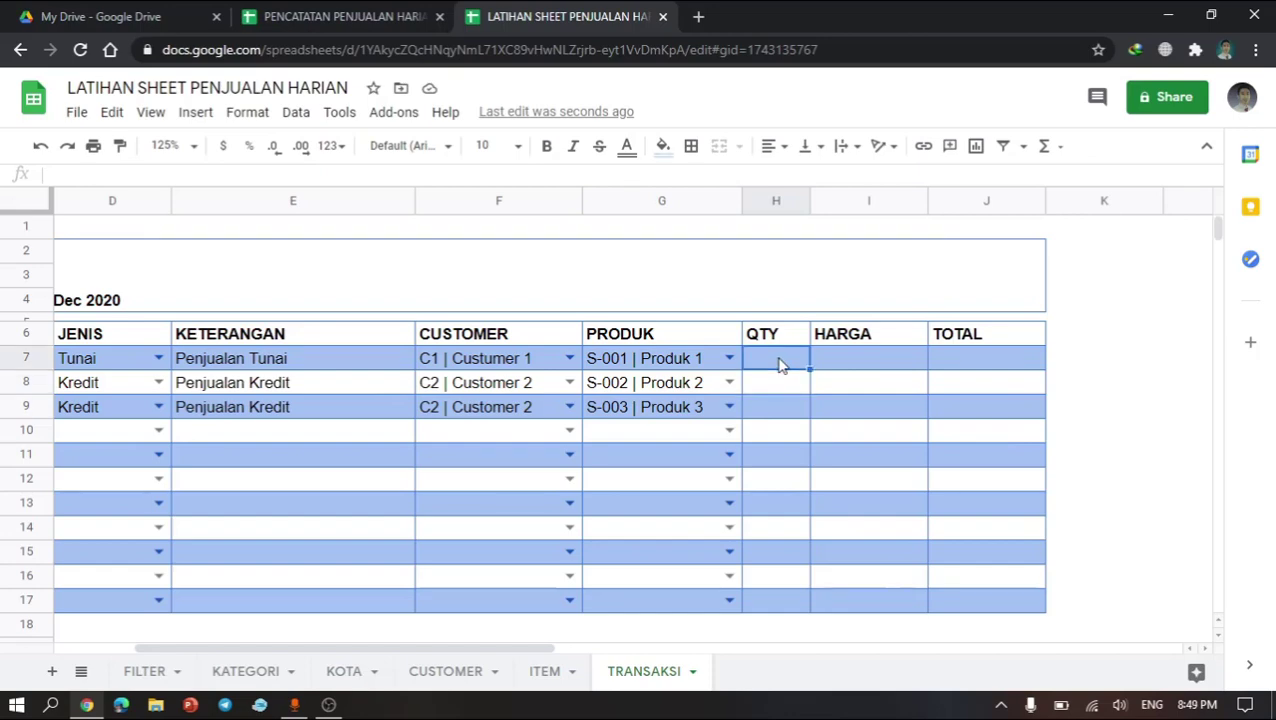
type("10")
key("Return")
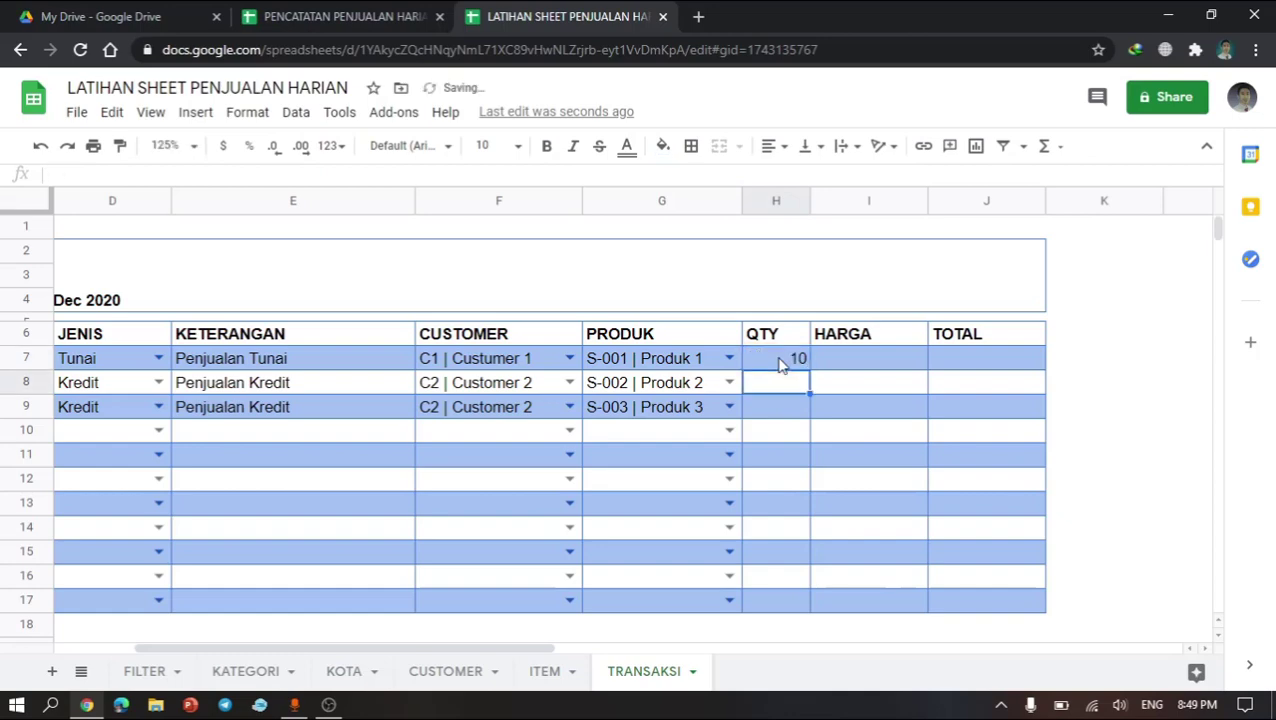
type("12")
key("Return")
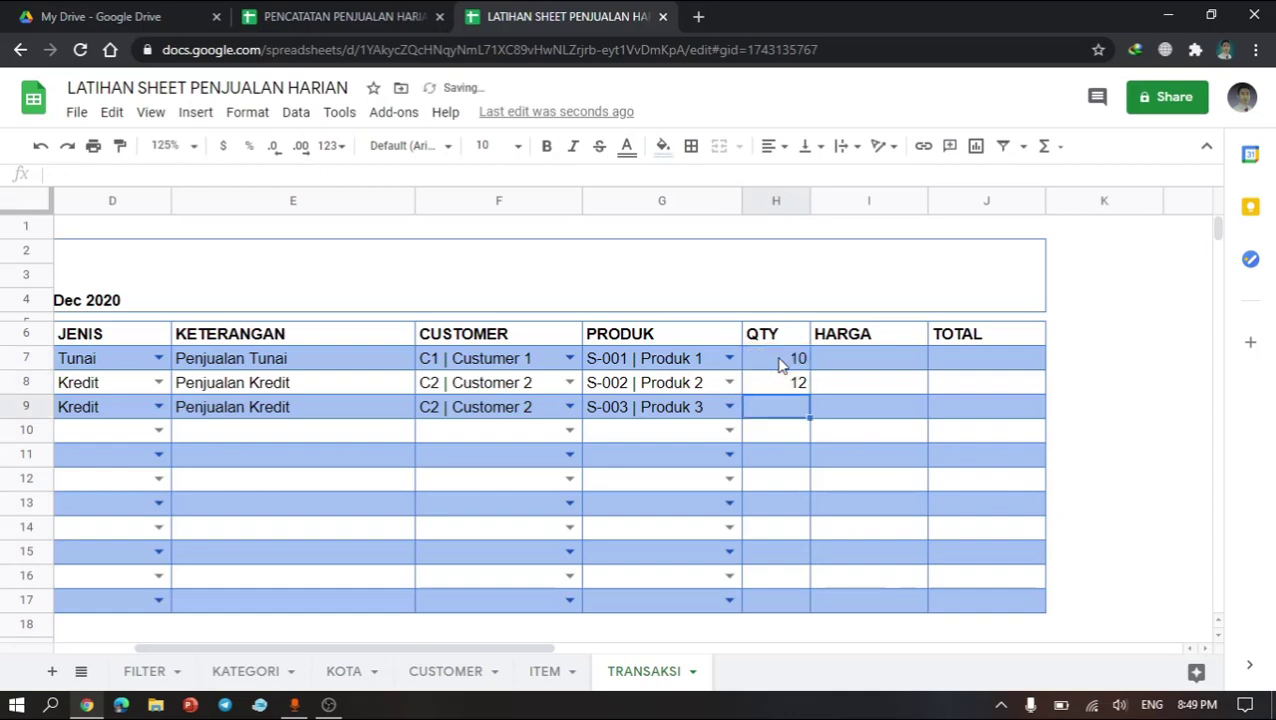
type("7")
key("Return")
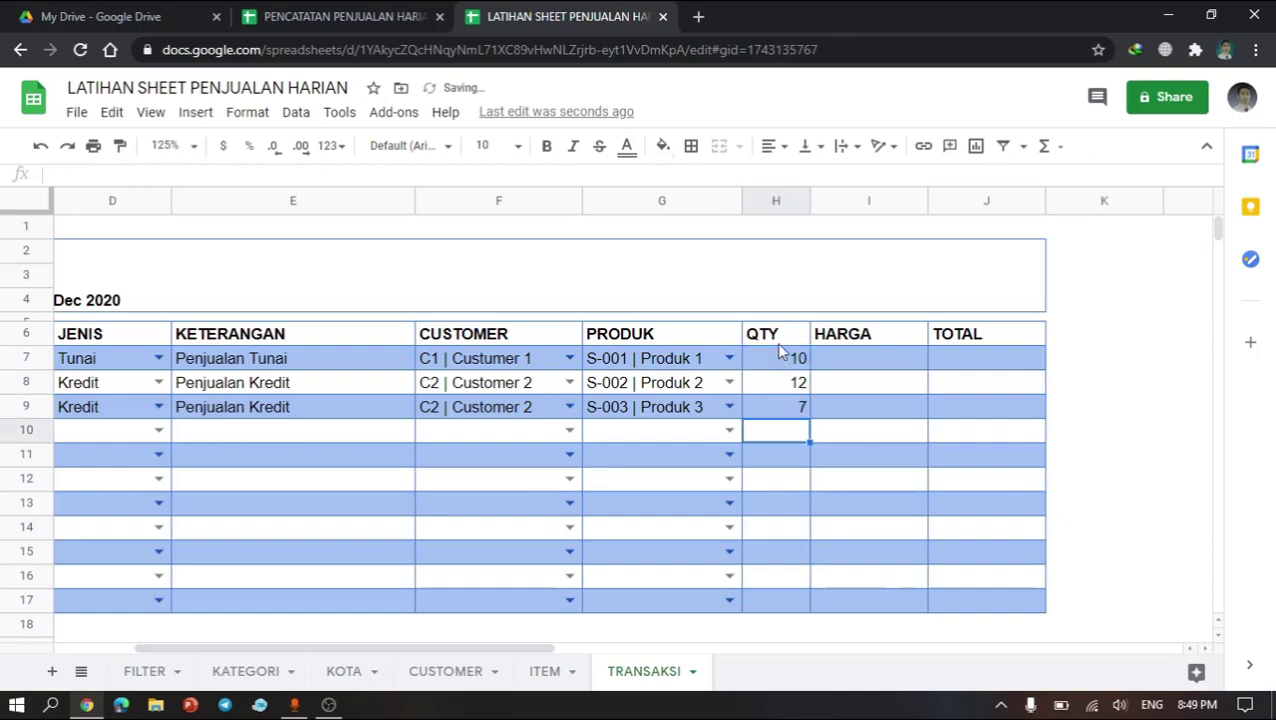
Step: Center-align the whole QTY column H
left_click(784, 199)
left_click(774, 150)
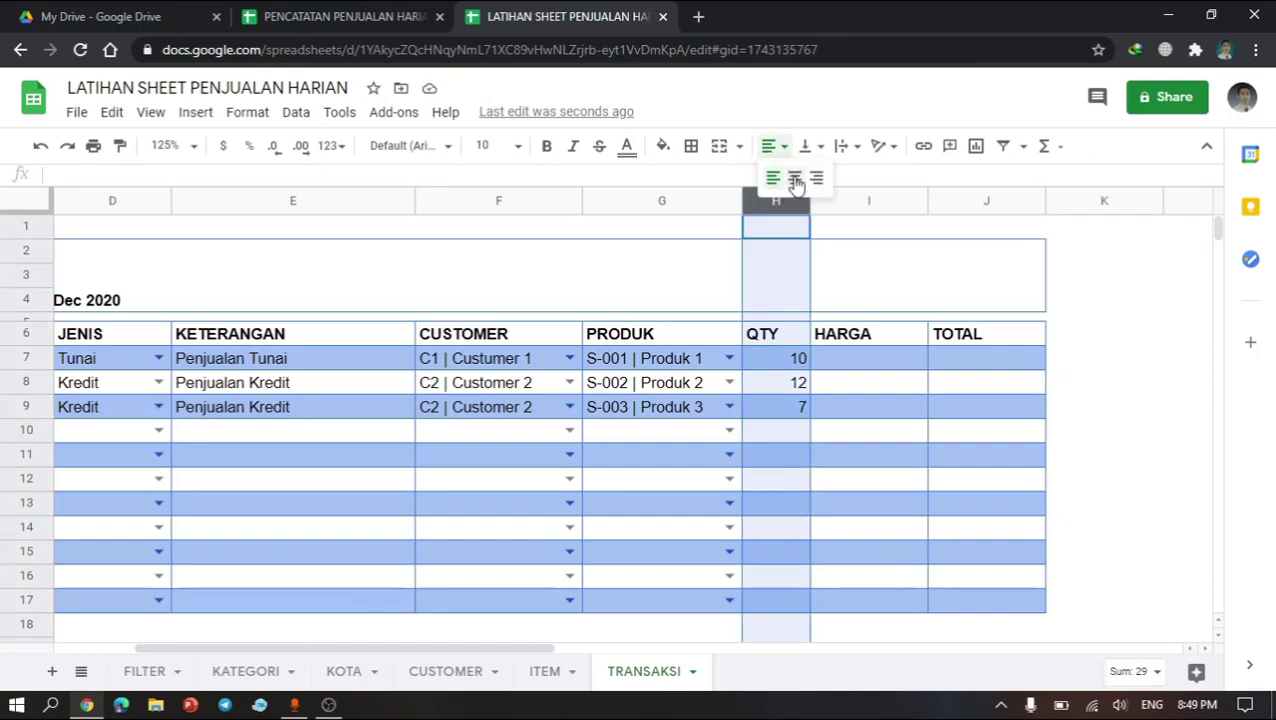
left_click(795, 180)
left_click(824, 474)
Step: Enter the prices 30000, 27000 and 5800 in HARGA cells I7 to I9
left_click(868, 359)
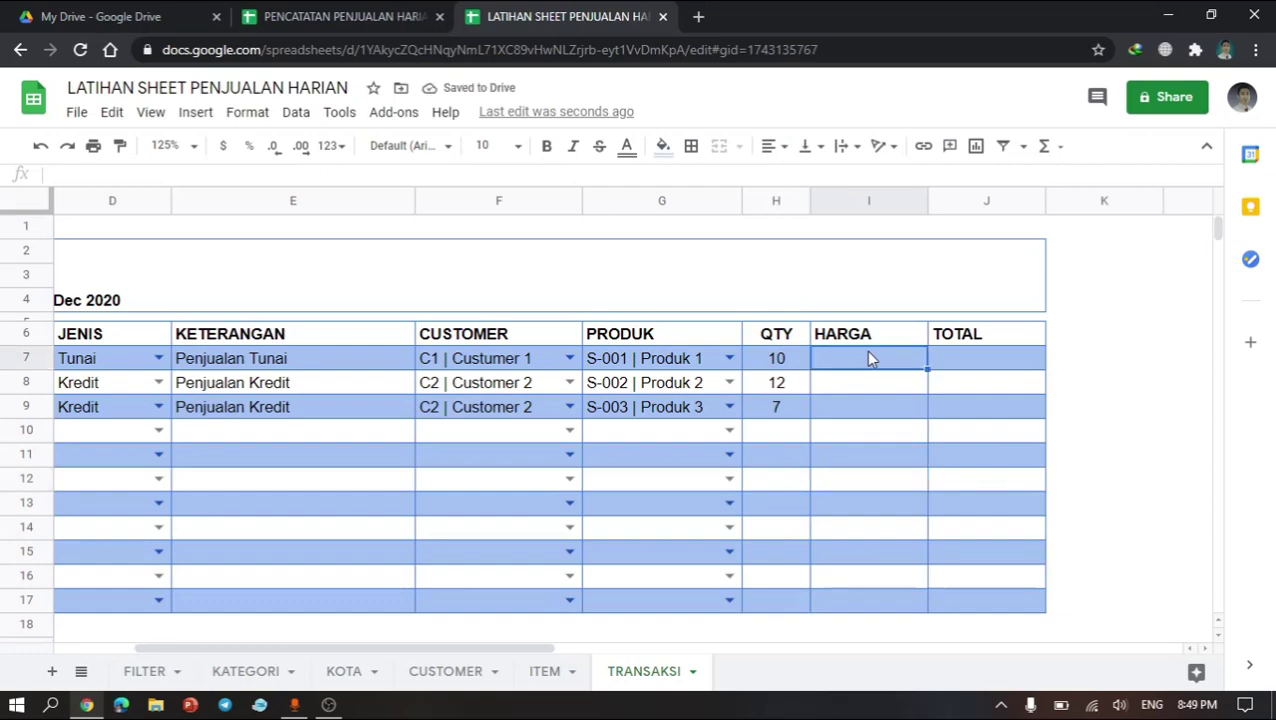
type("300")
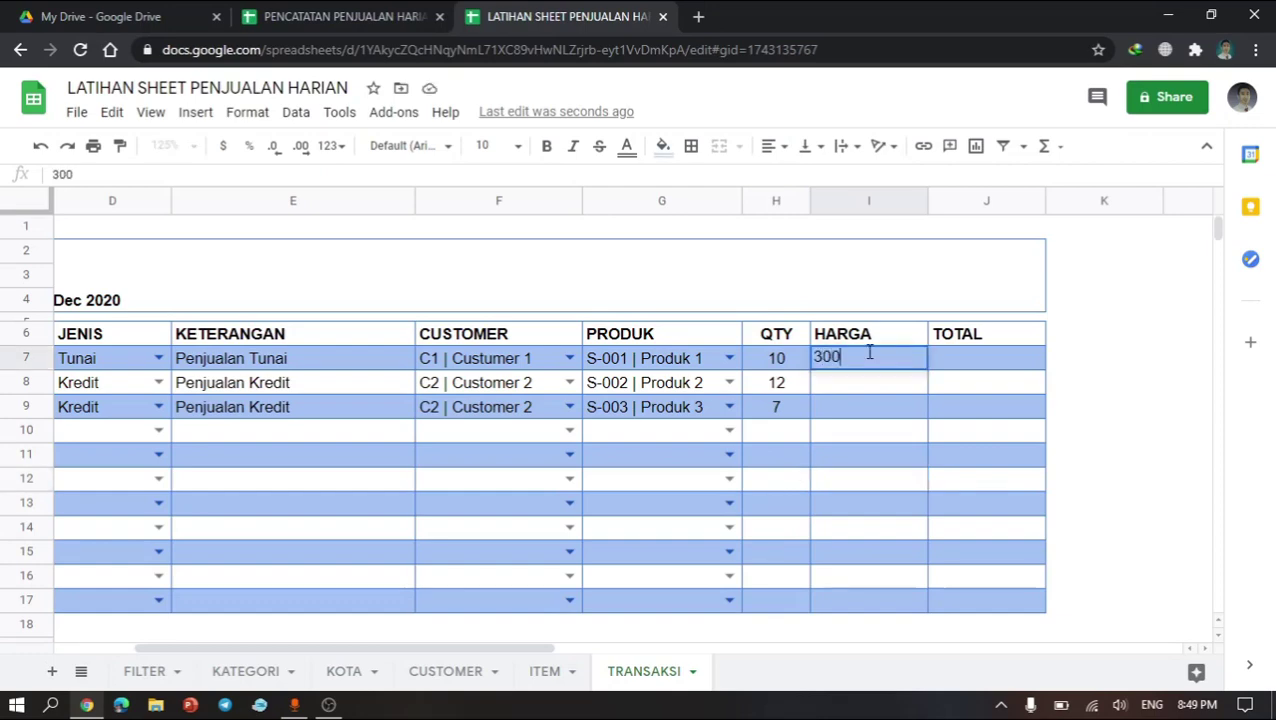
type("00")
key("Return")
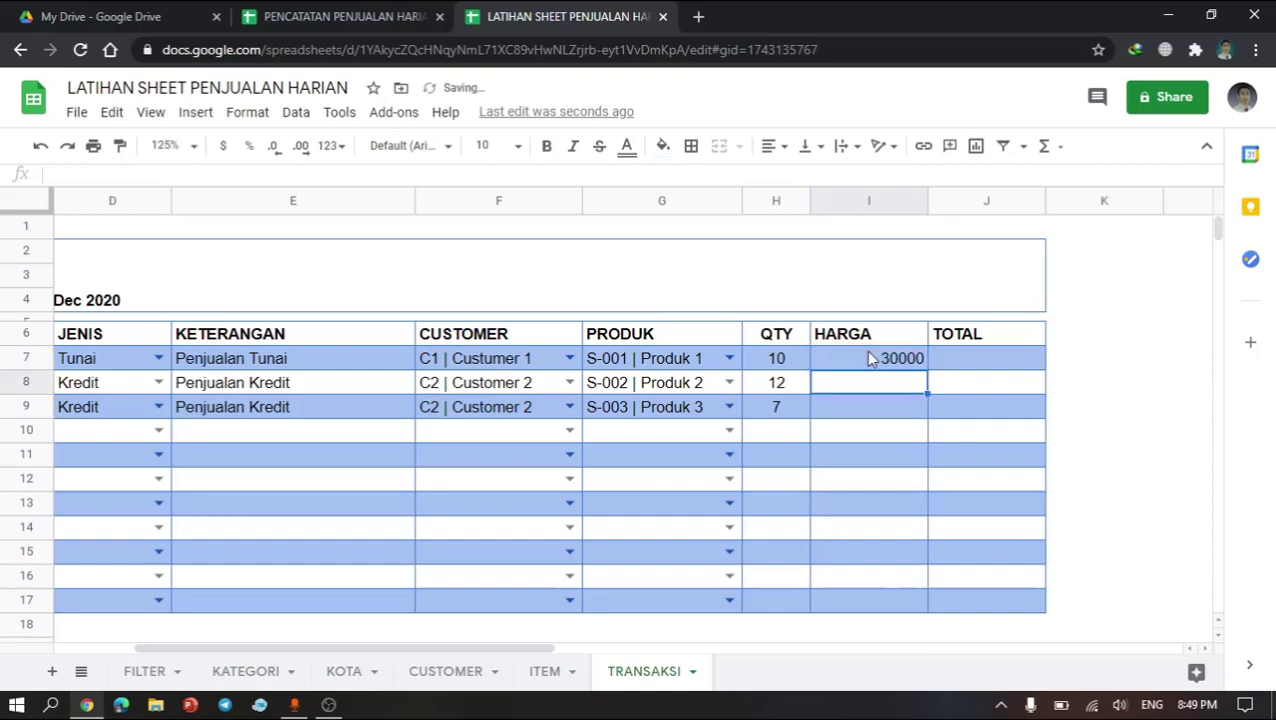
type("270")
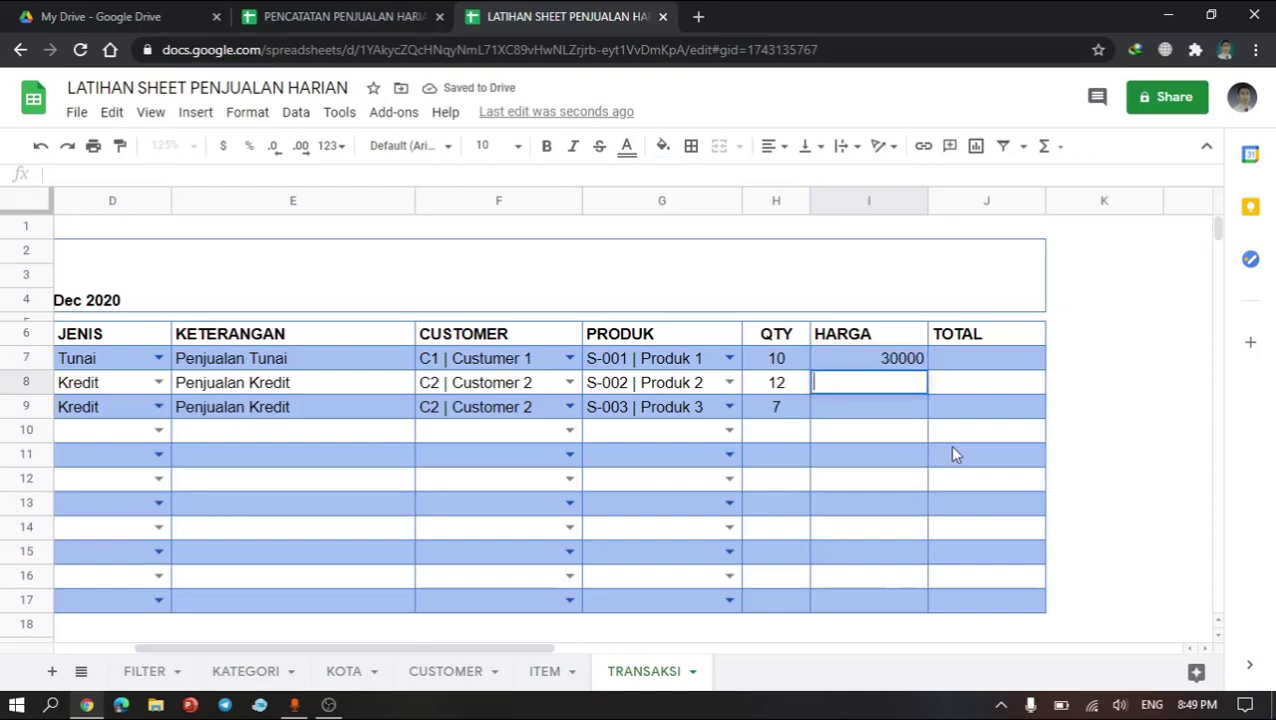
type("00")
key("Return")
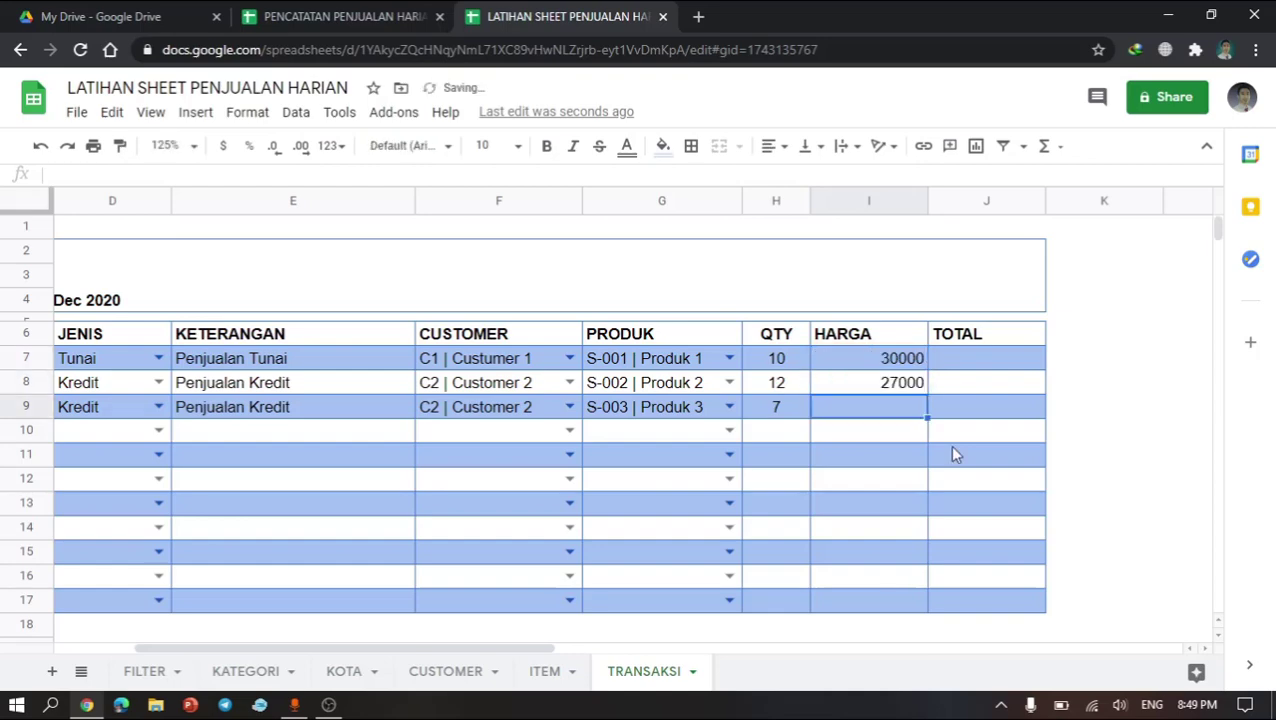
type("5")
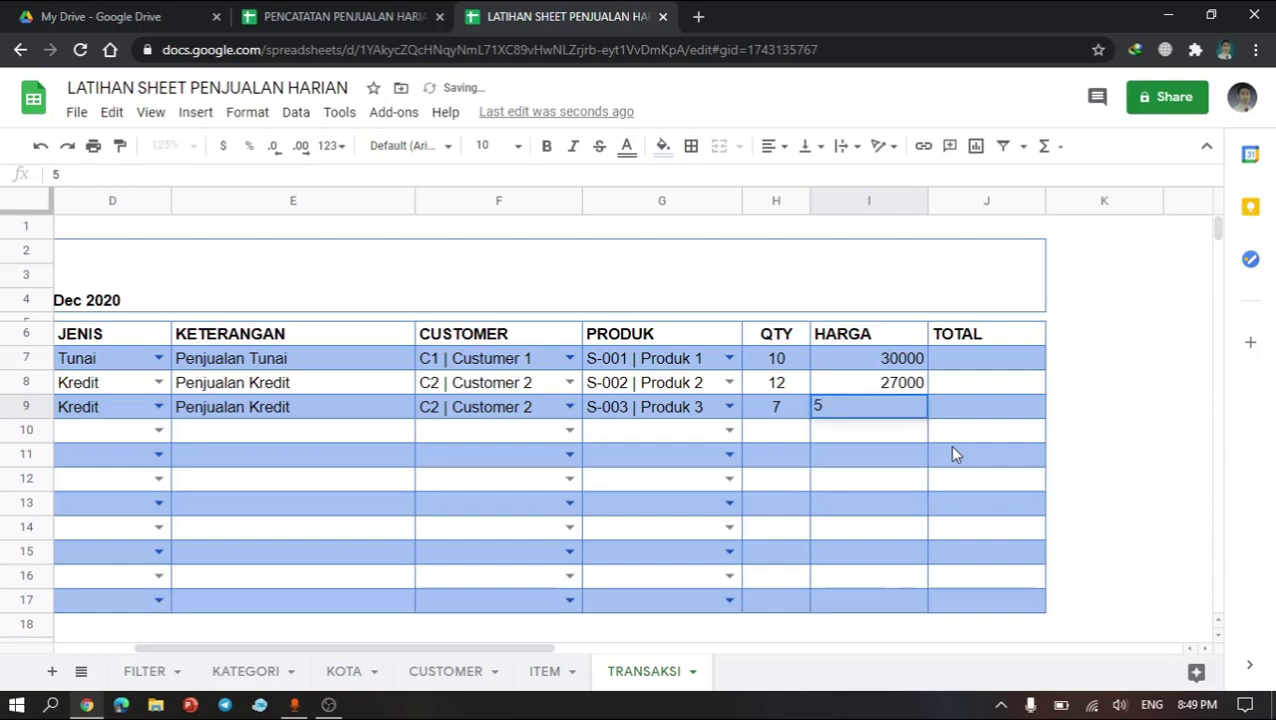
key("BackSpace")
type("5800")
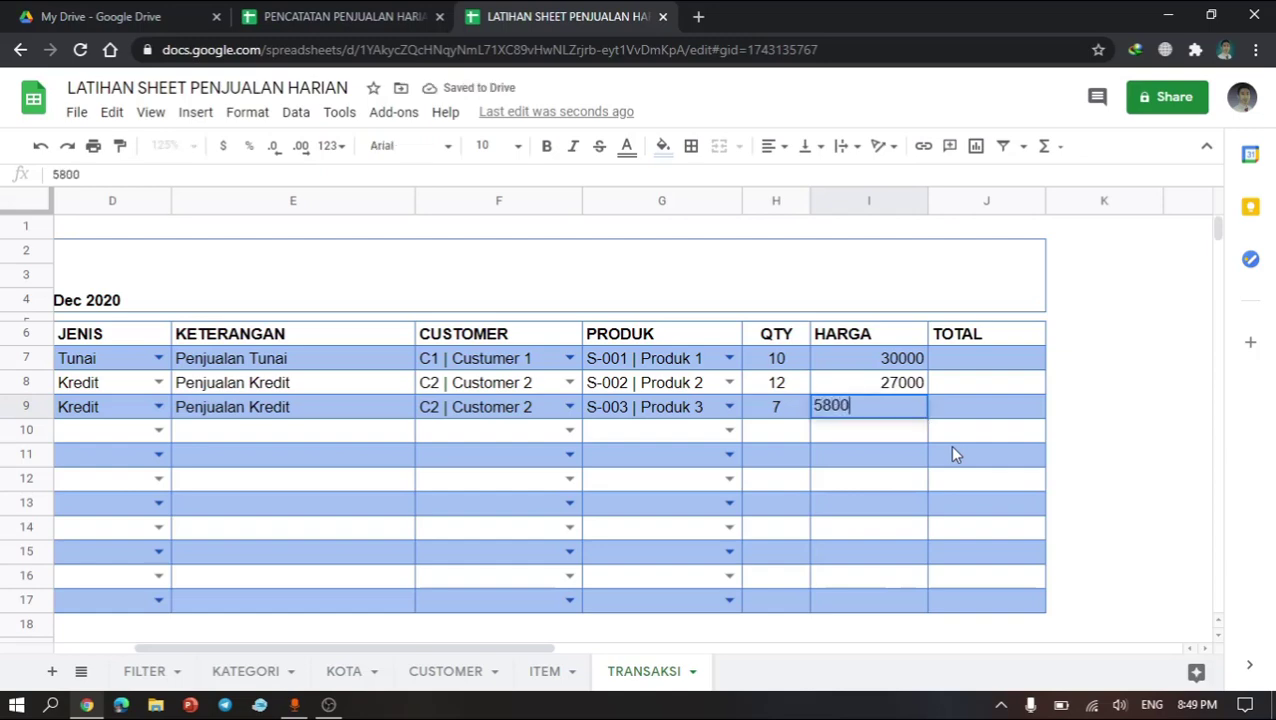
key("Return")
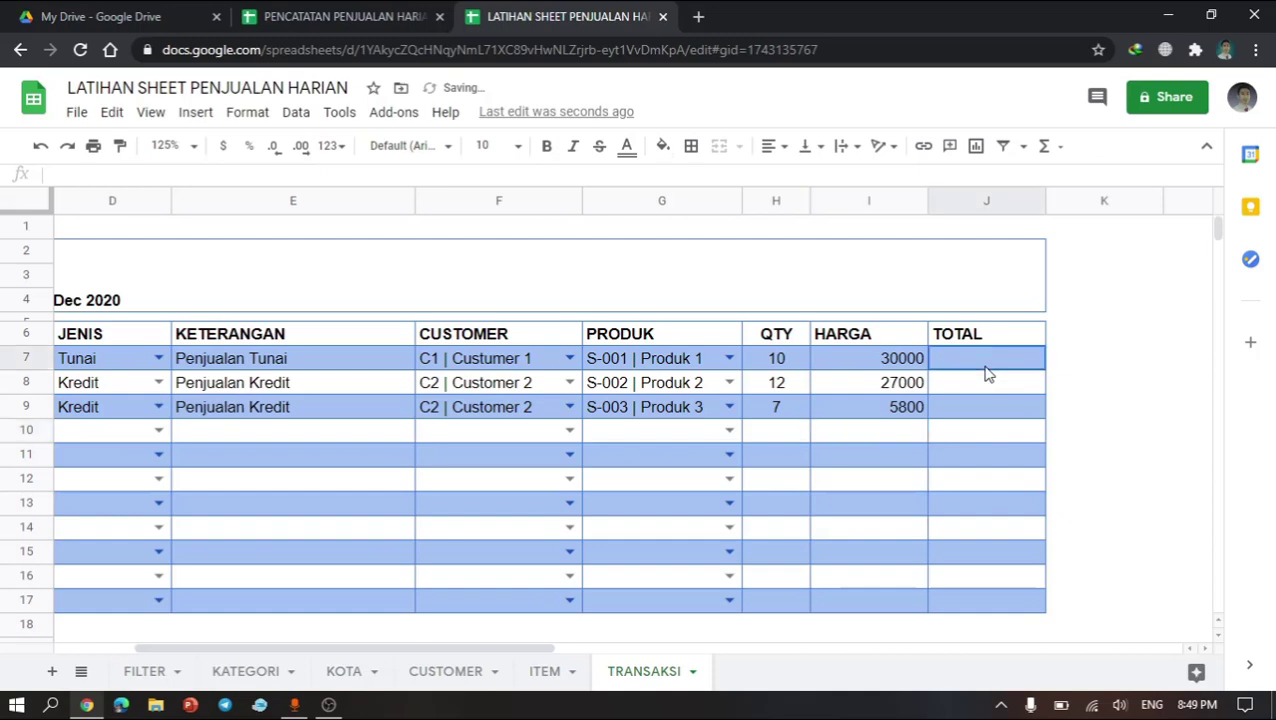
Step: Enter the formula =if(B7="","",H7&I7) in TOTAL cell J7
left_click(985, 372)
type("=")
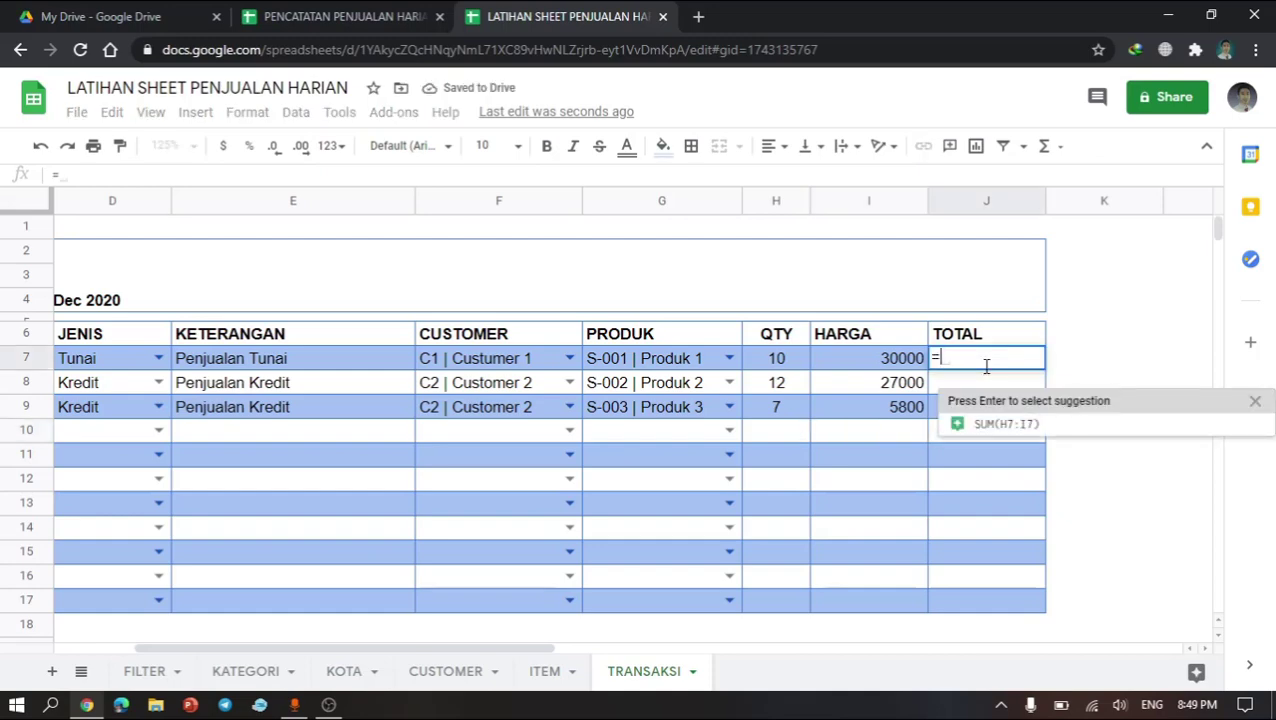
type("if(")
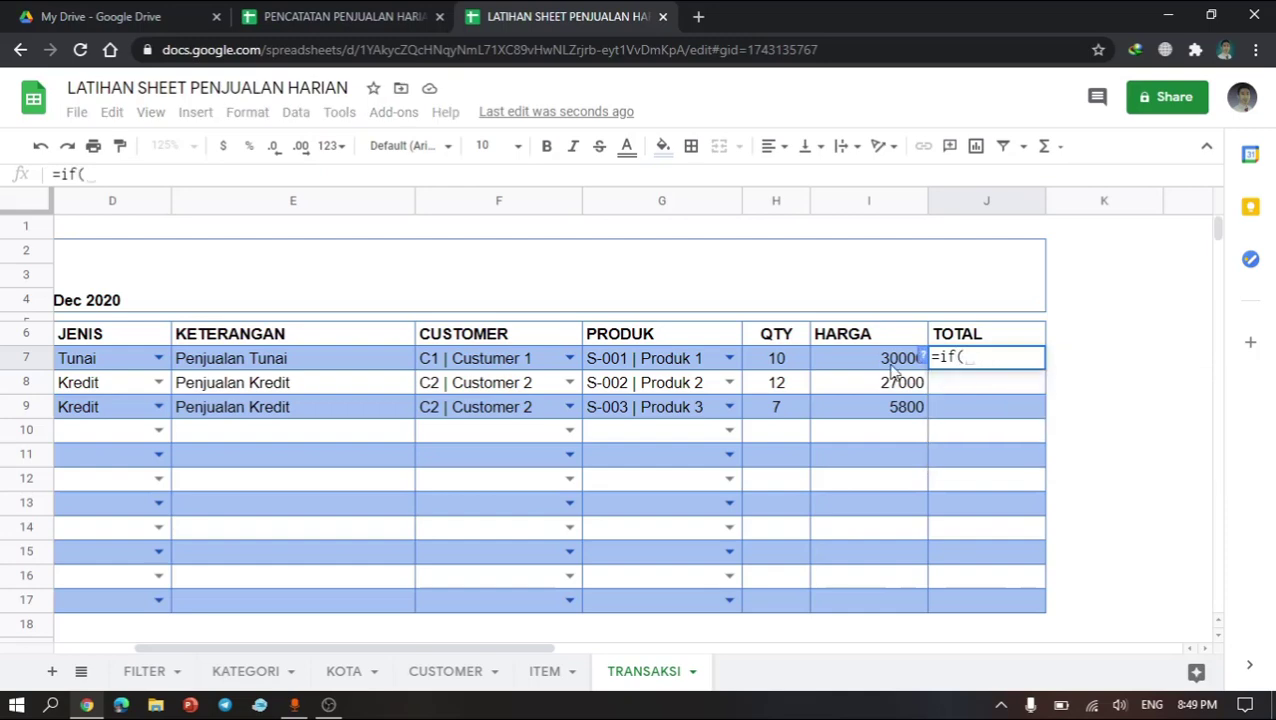
left_click(778, 358)
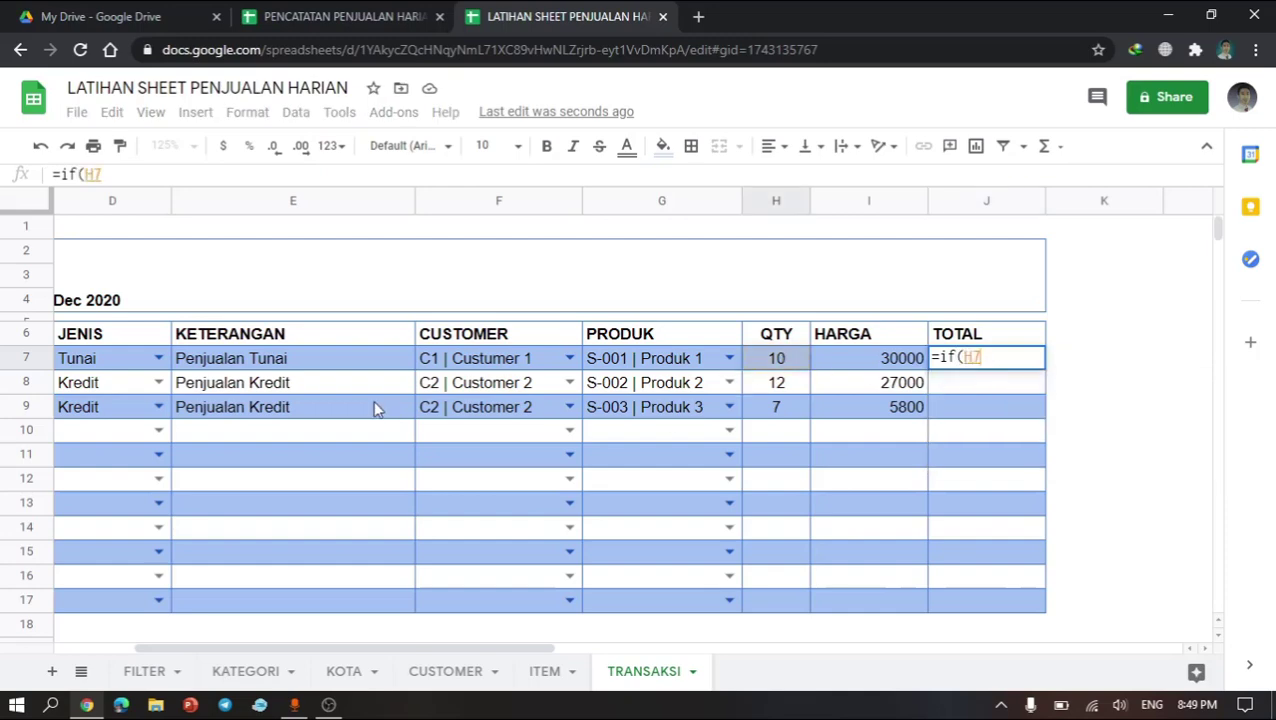
scroll(373, 407, "left", 3)
left_click(152, 368)
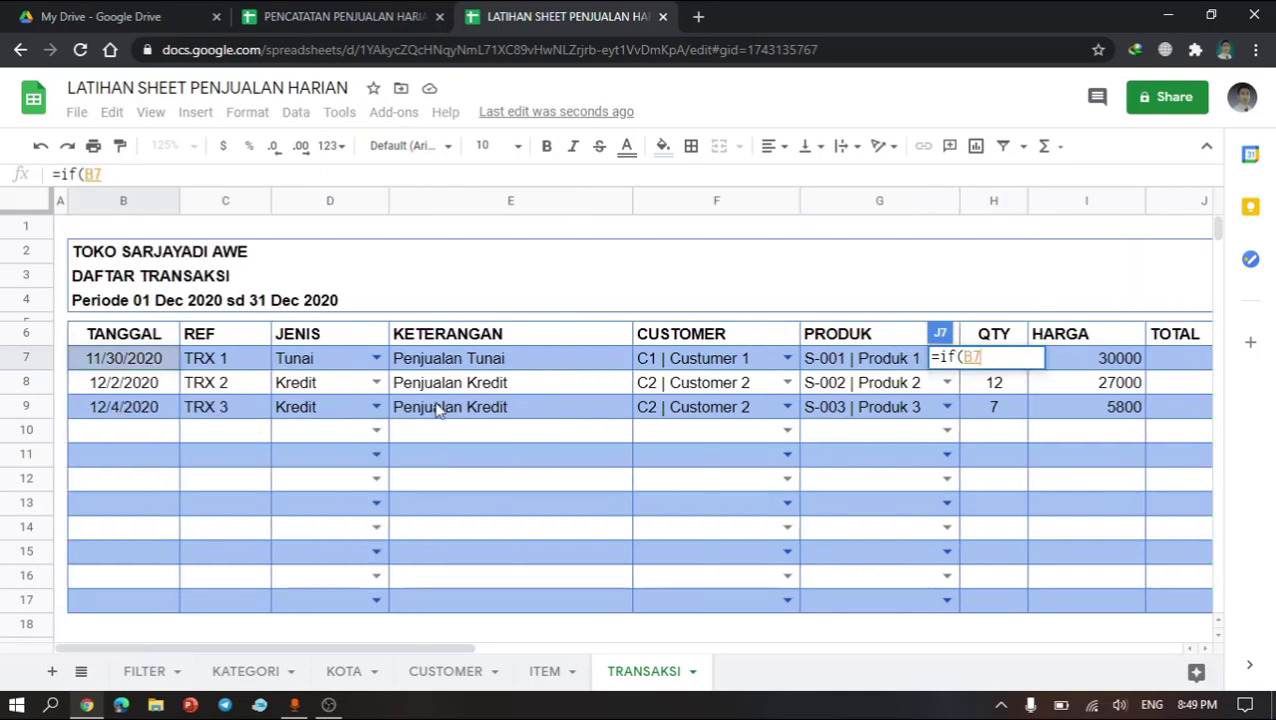
scroll(512, 441, "right", 5)
scroll(512, 443, "left", 5)
scroll(508, 437, "right", 2)
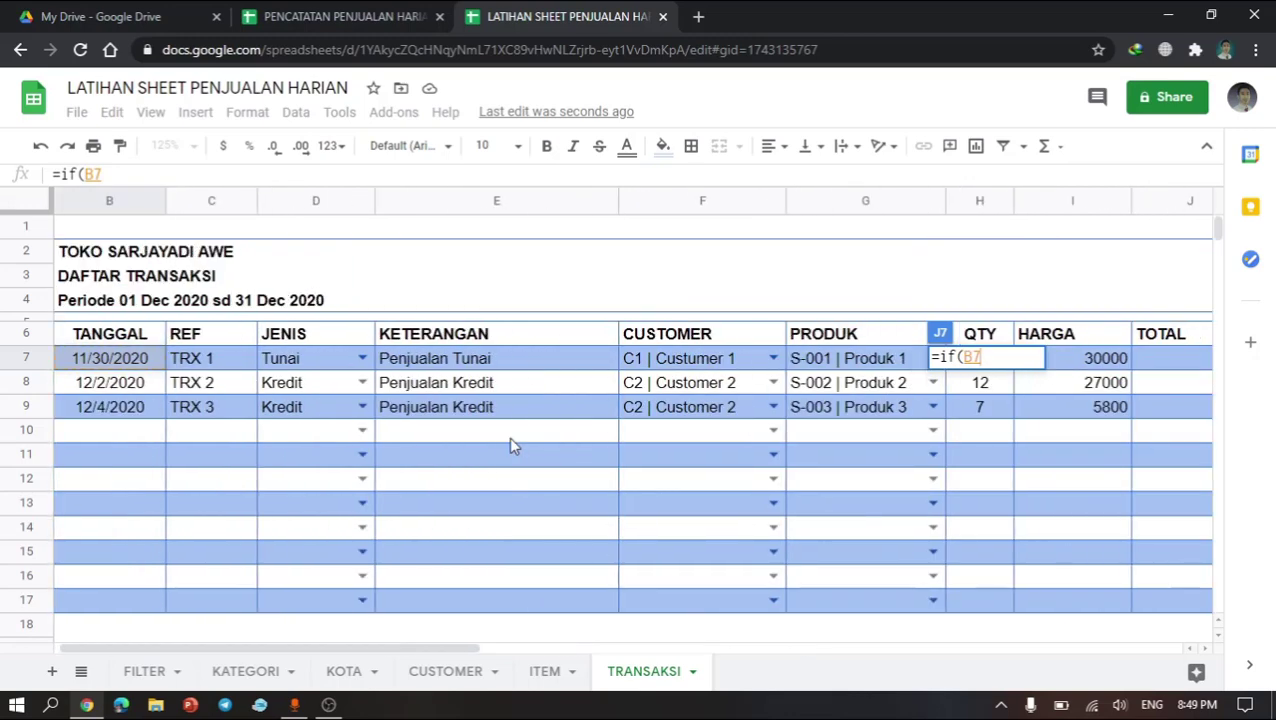
type("=\"\"")
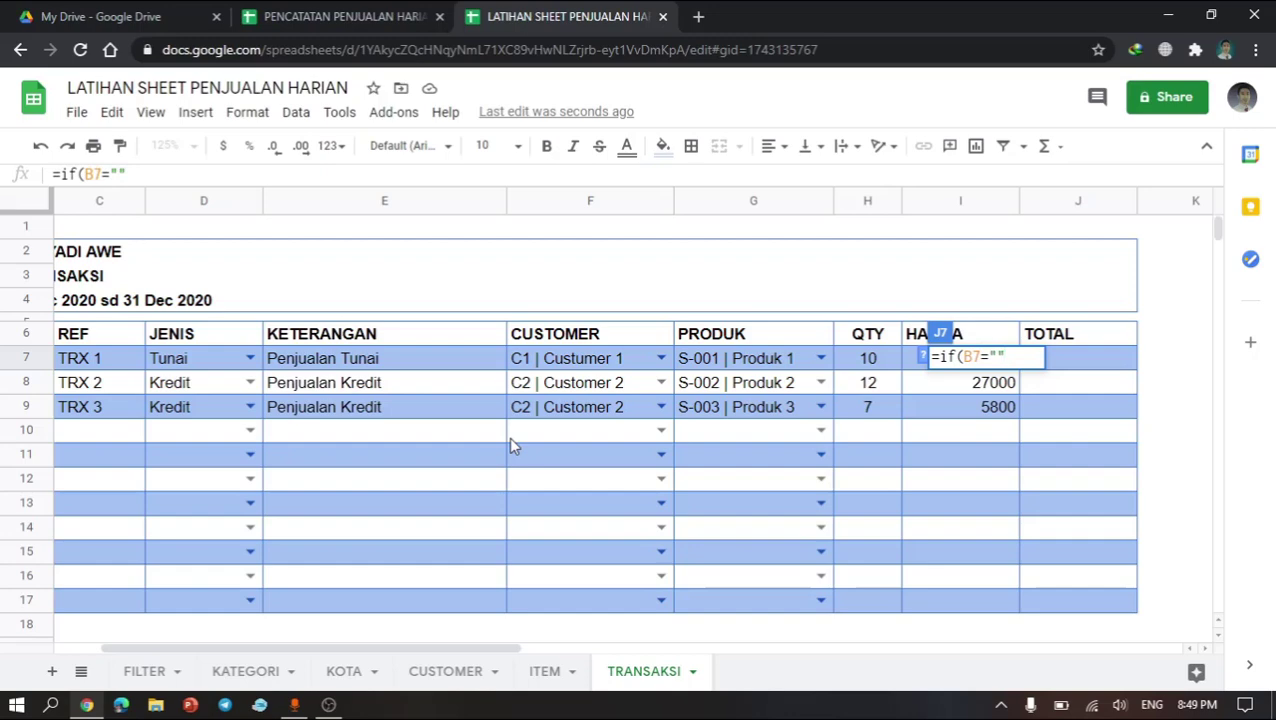
type(",")
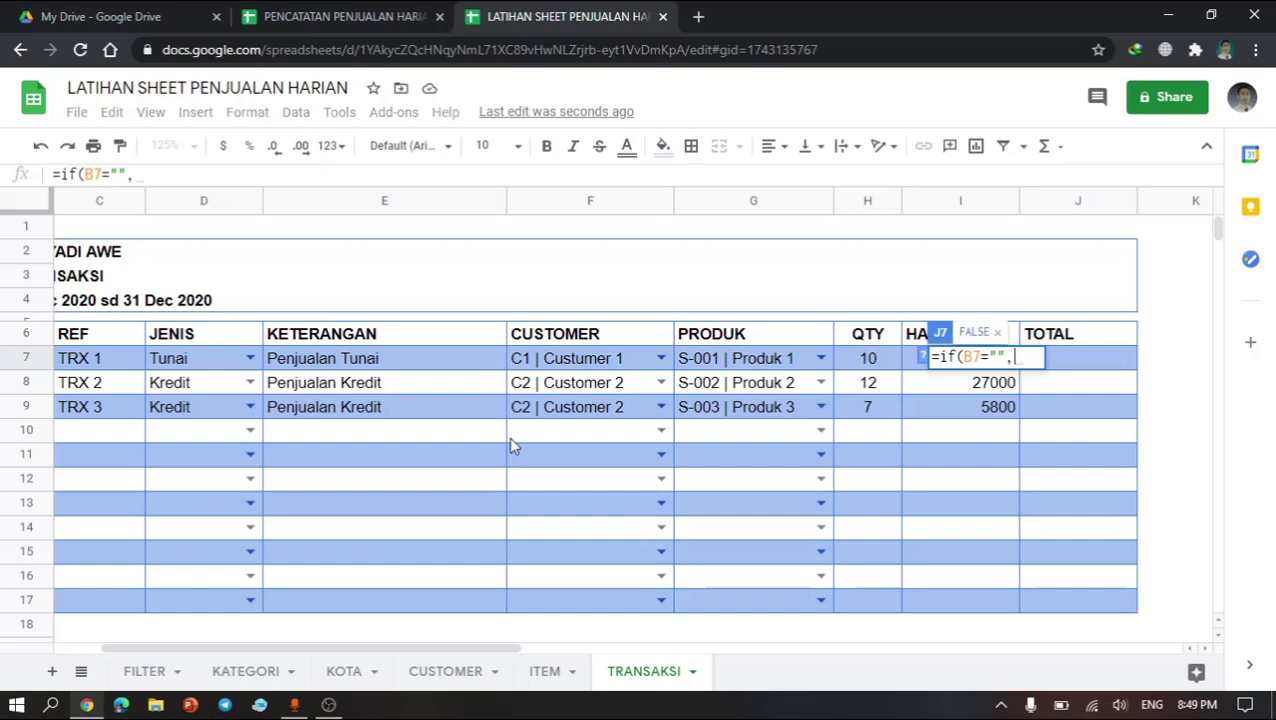
type("\"\"")
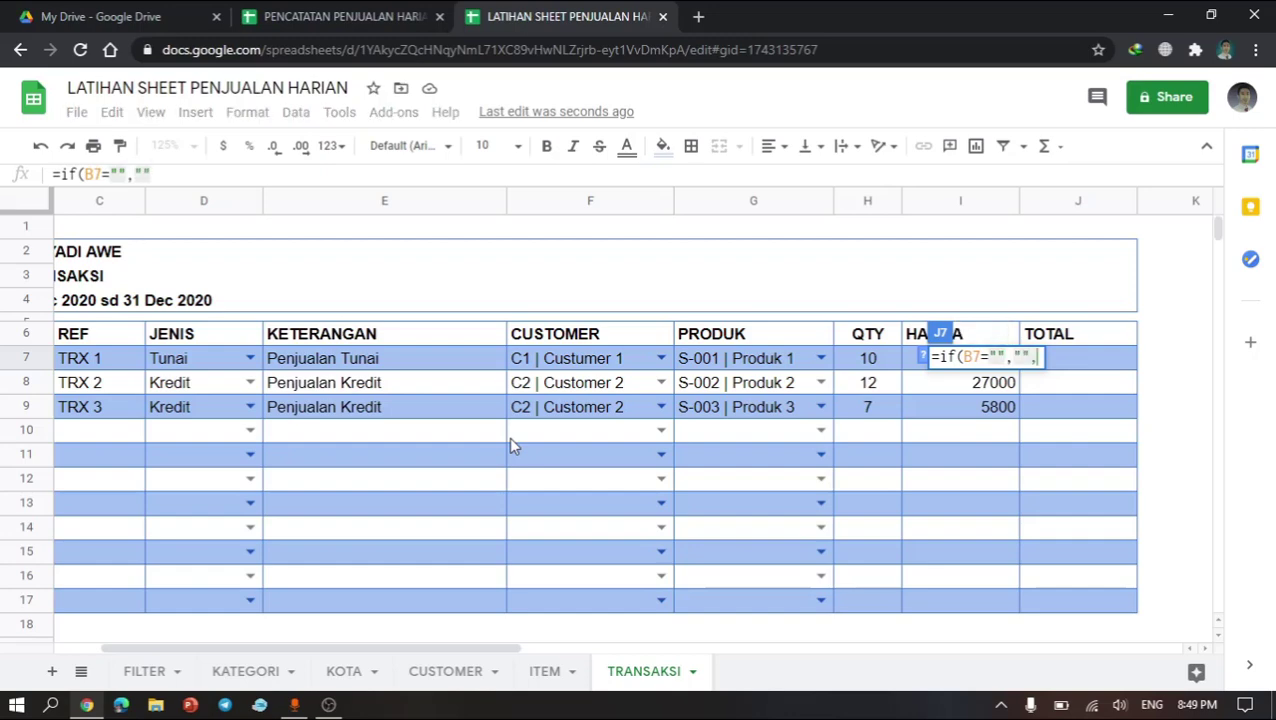
type(",")
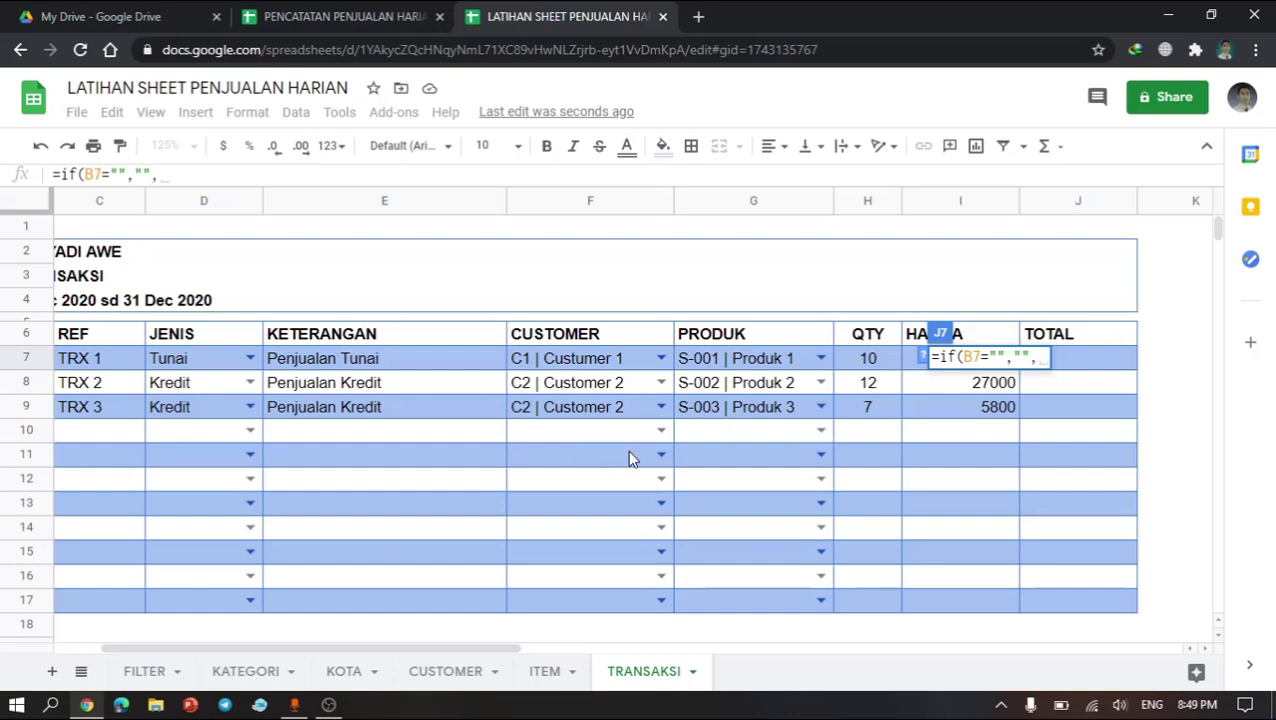
left_click(884, 366)
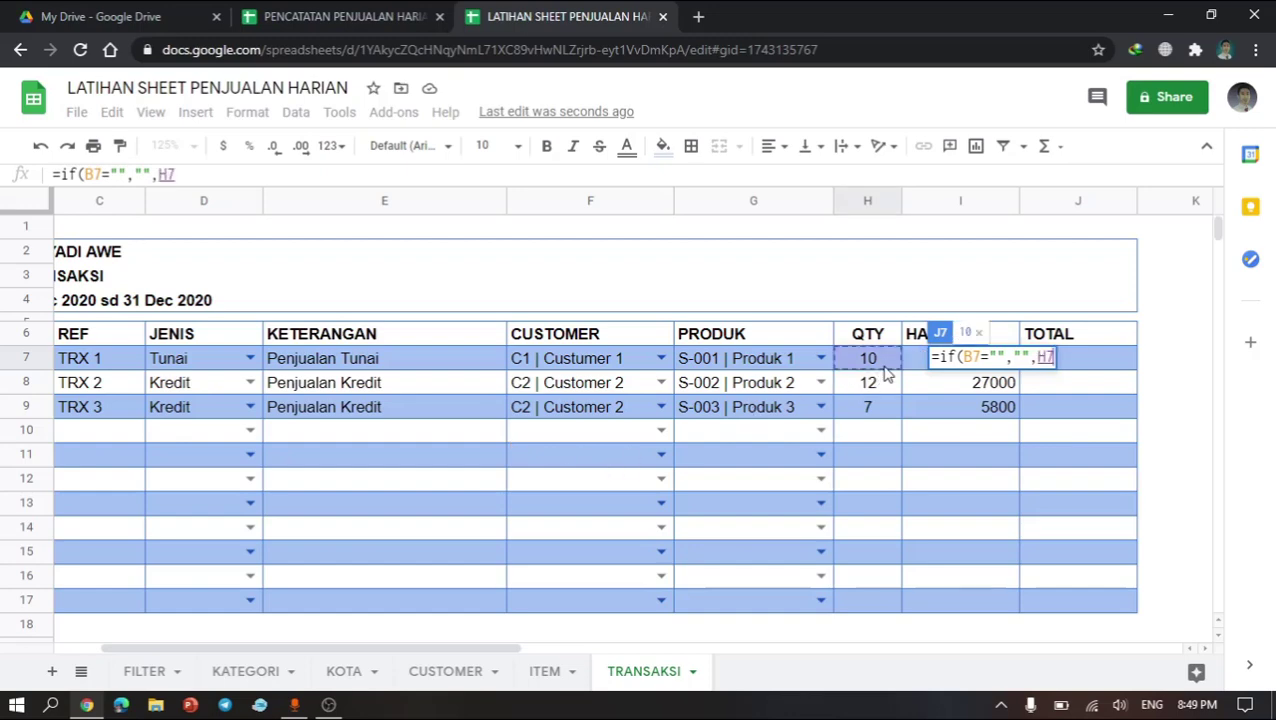
type("&")
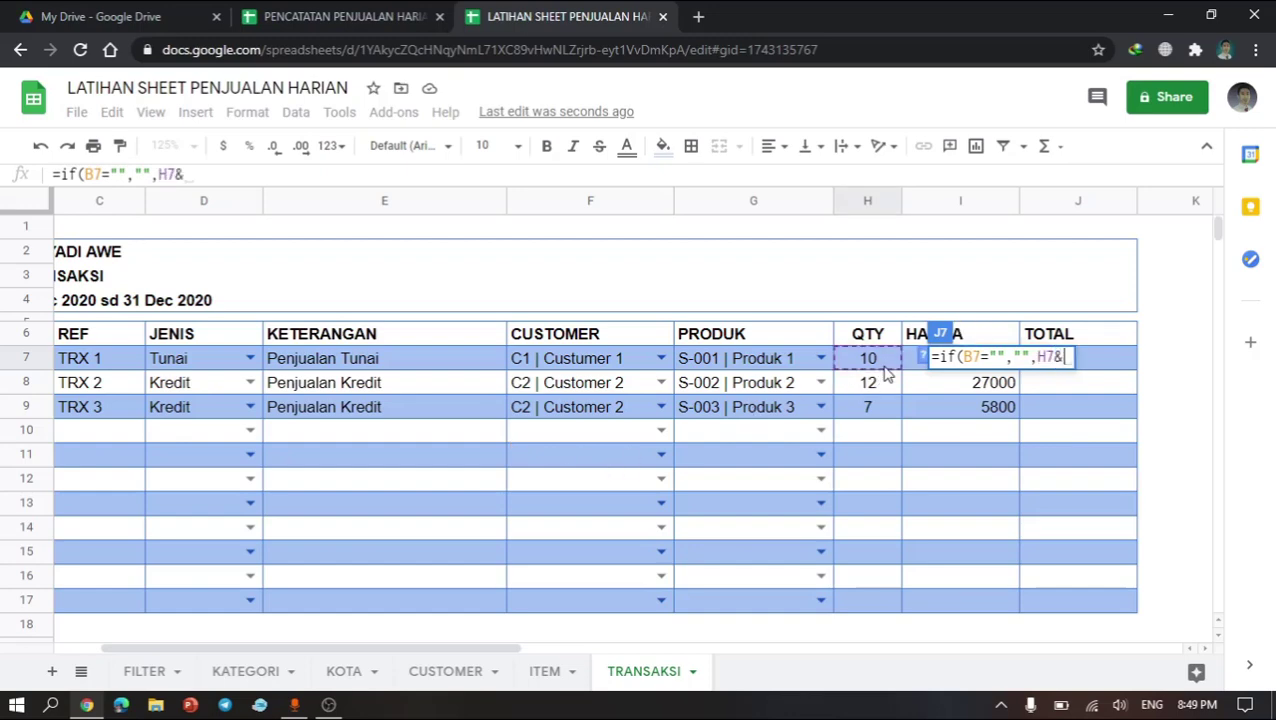
left_click(909, 387)
key("Up")
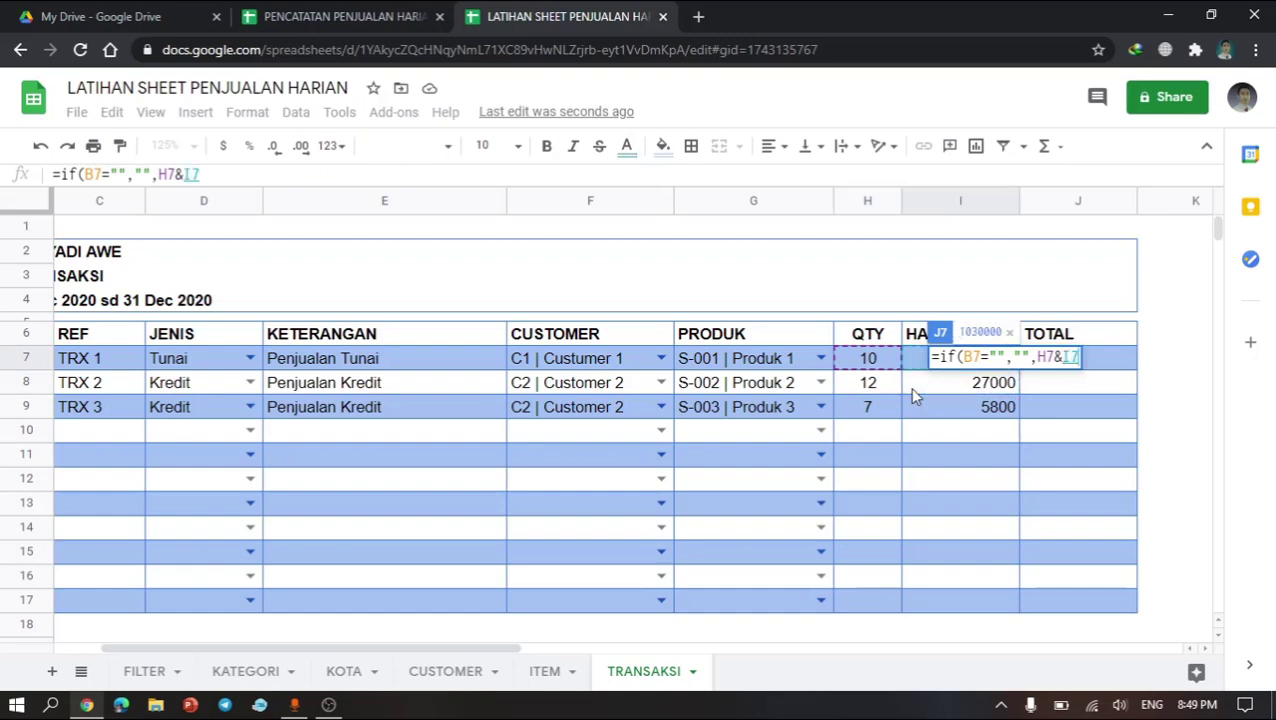
type(")")
key("Return")
key("Escape")
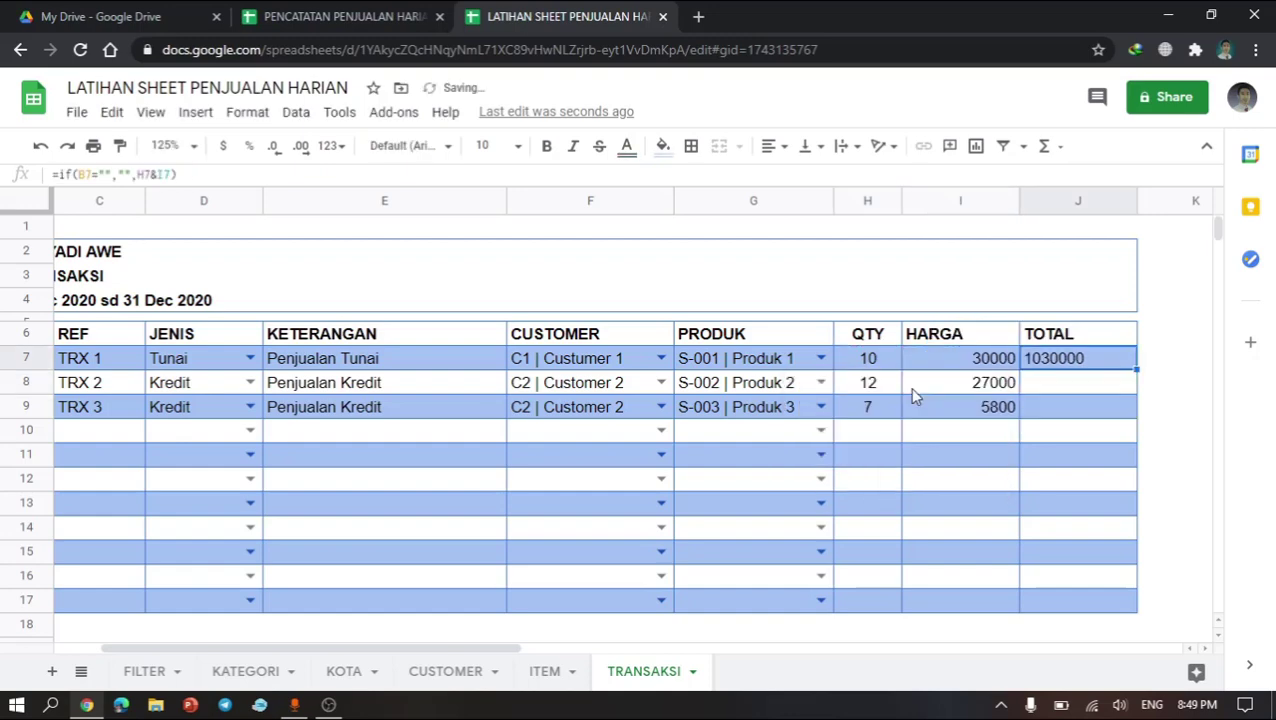
Step: Copy the J7 formula down the TOTAL column to the rows below, through row 17
key("ctrl+c")
key("shift+Down")
key("shift+Down")
key("shift+Down")
key("shift+Down")
key("shift+Down")
key("shift+Down")
key("shift+Down")
key("shift+Down")
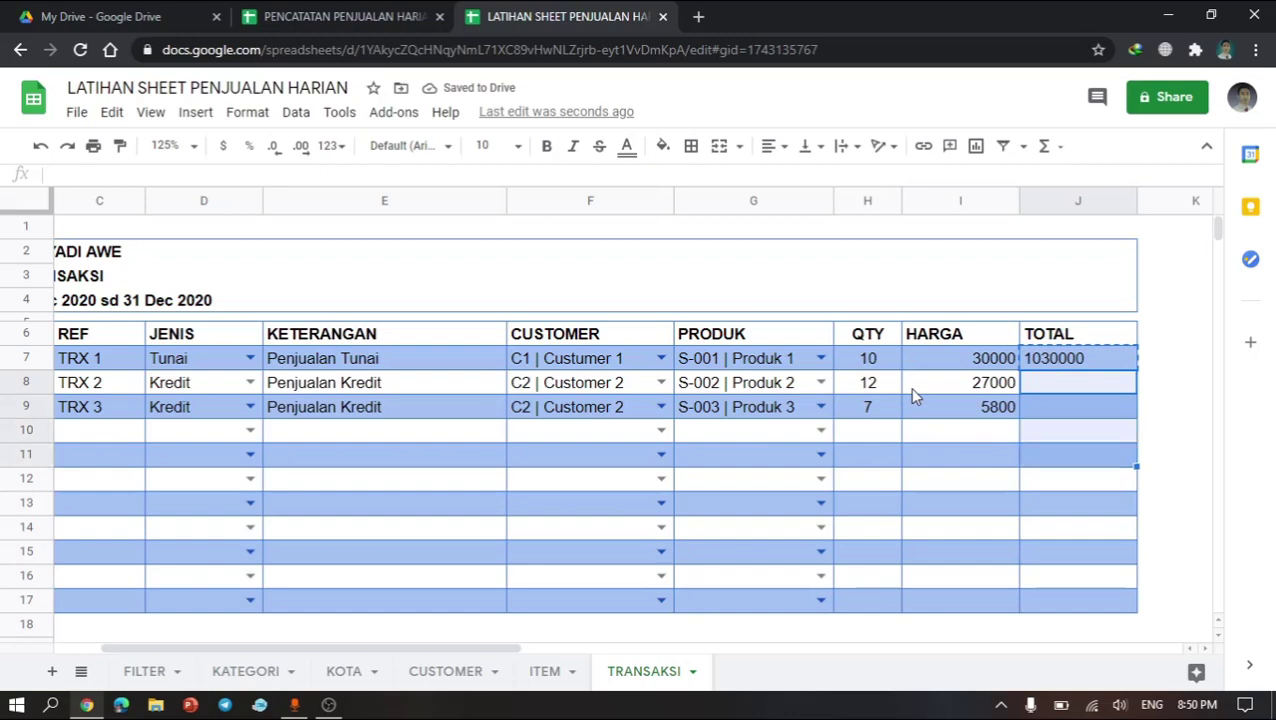
key("ctrl+v")
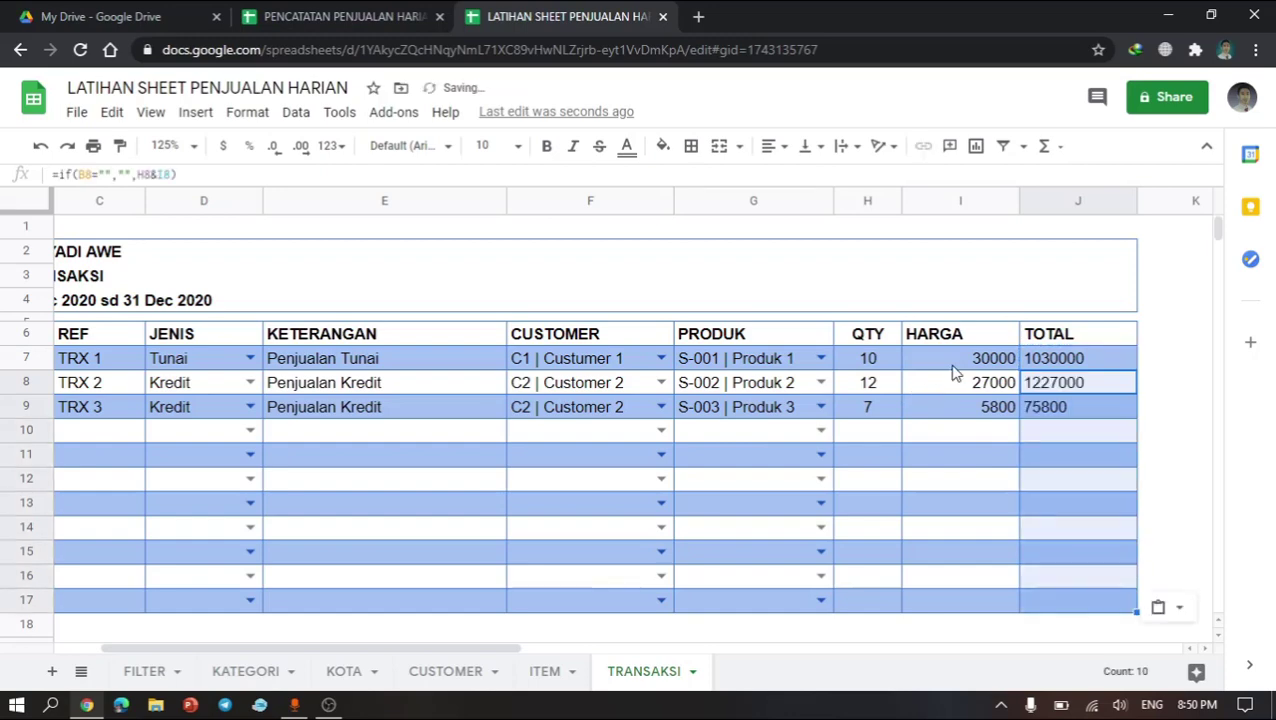
Step: Apply the Number format to the HARGA and TOTAL columns I and J
left_click(1002, 461)
left_click_drag(955, 207, 1060, 200)
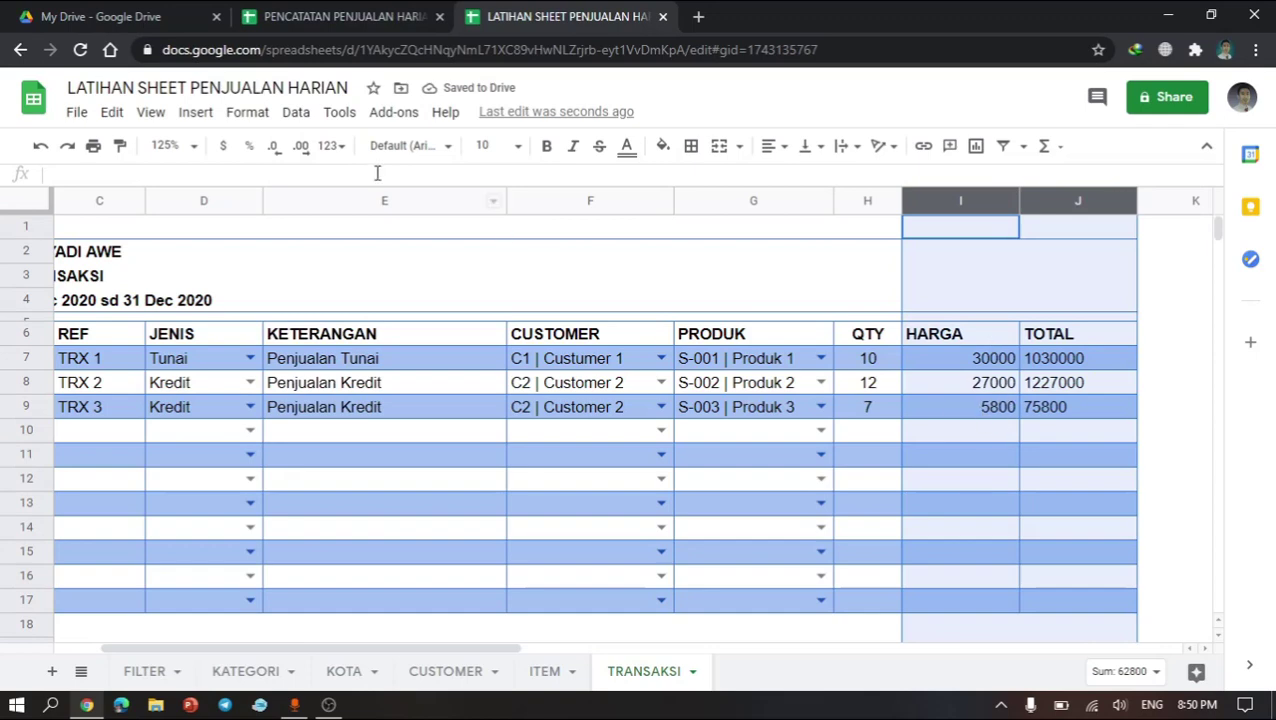
left_click(249, 116)
mouse_move(296, 112)
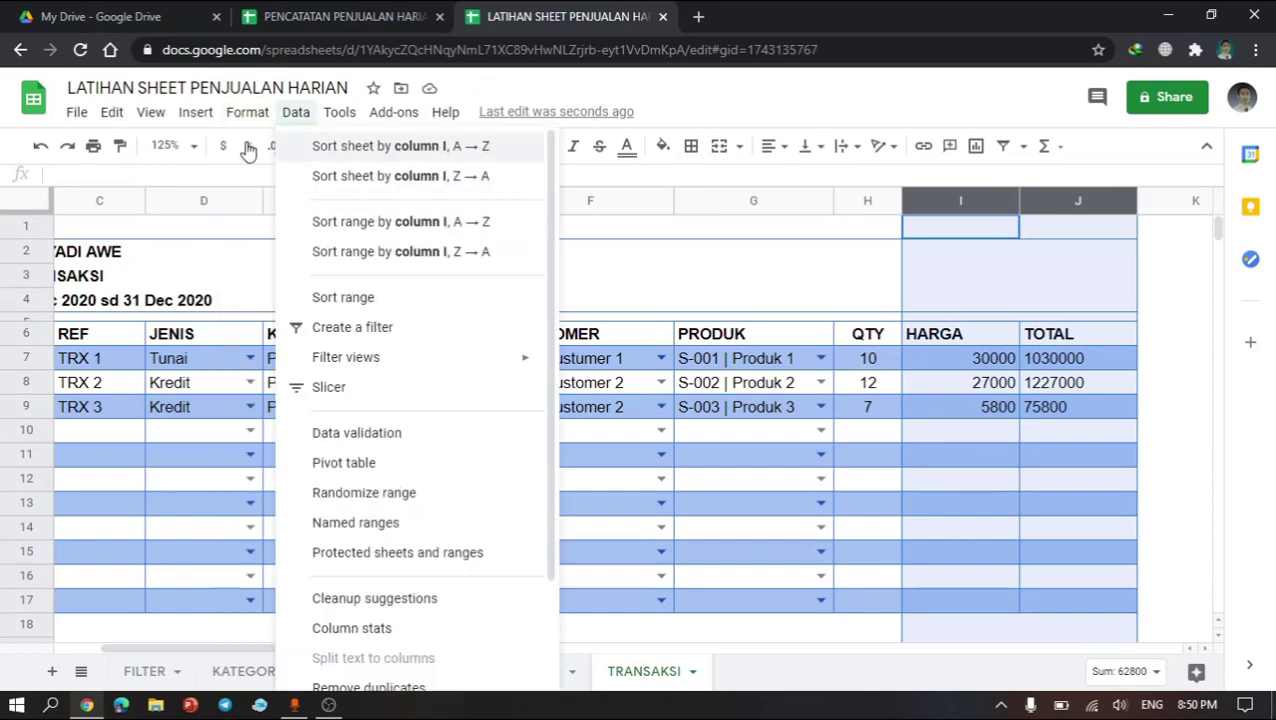
mouse_move(254, 118)
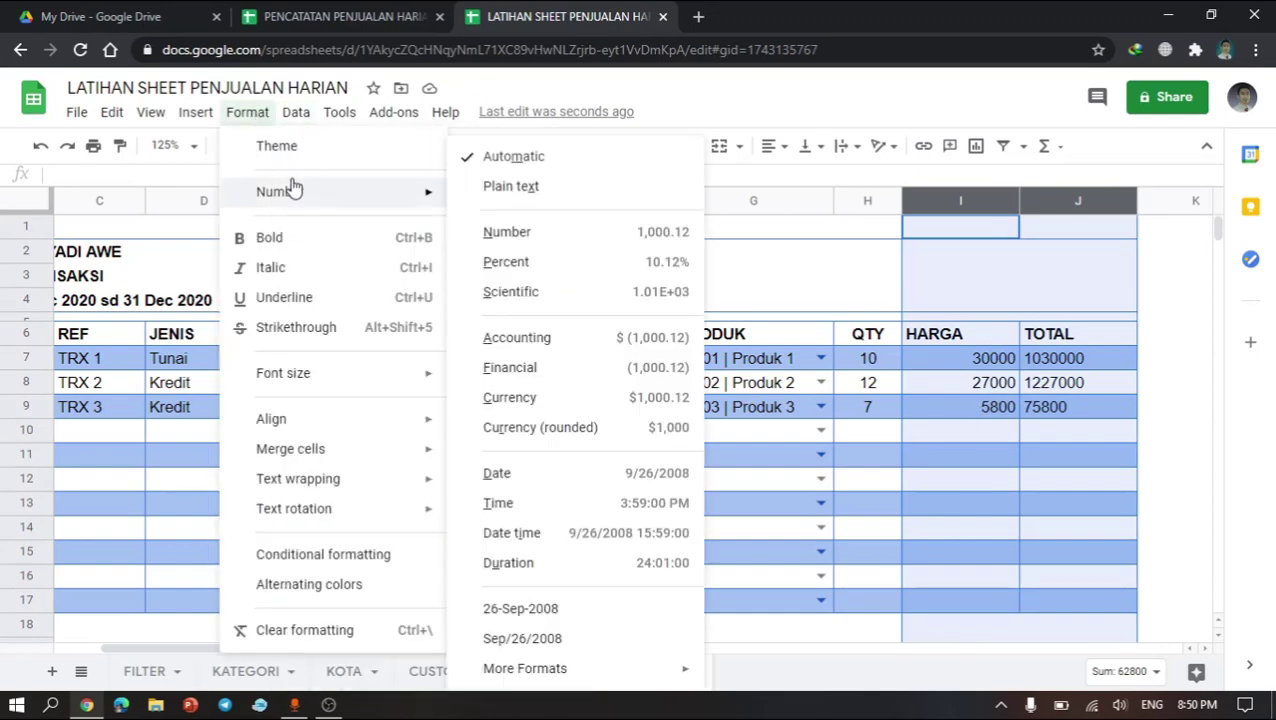
left_click(168, 183)
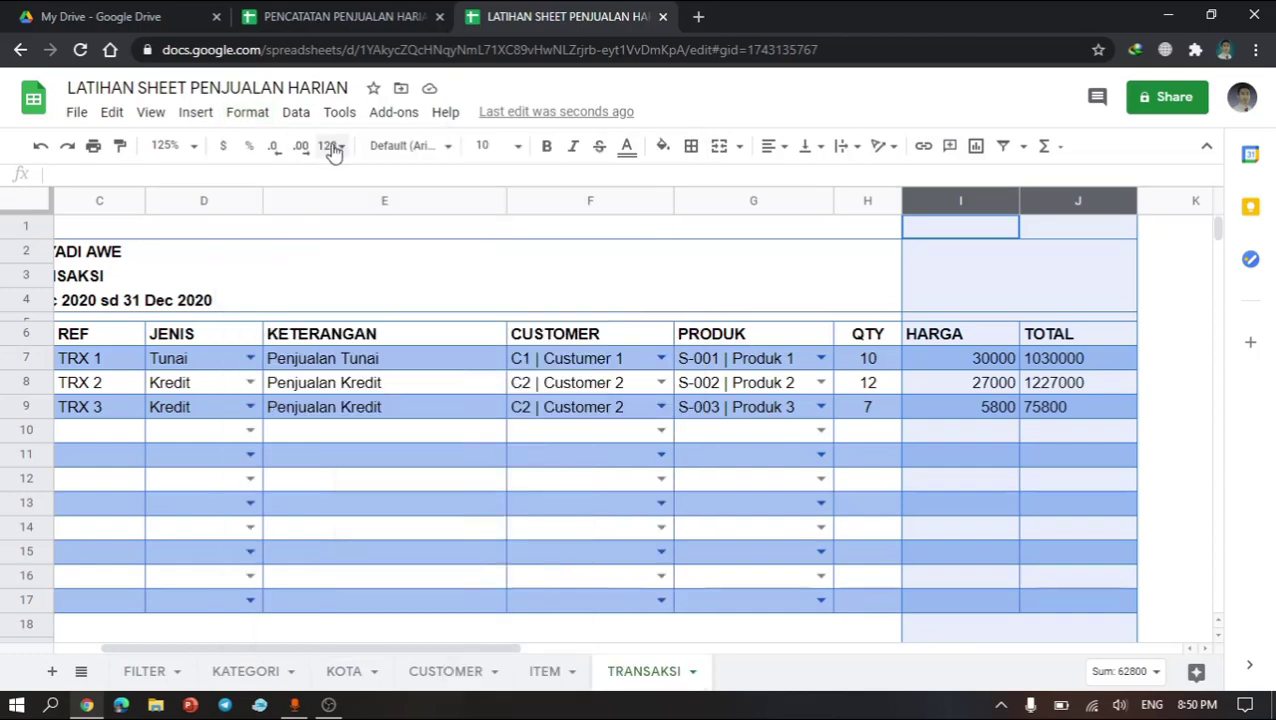
left_click(329, 146)
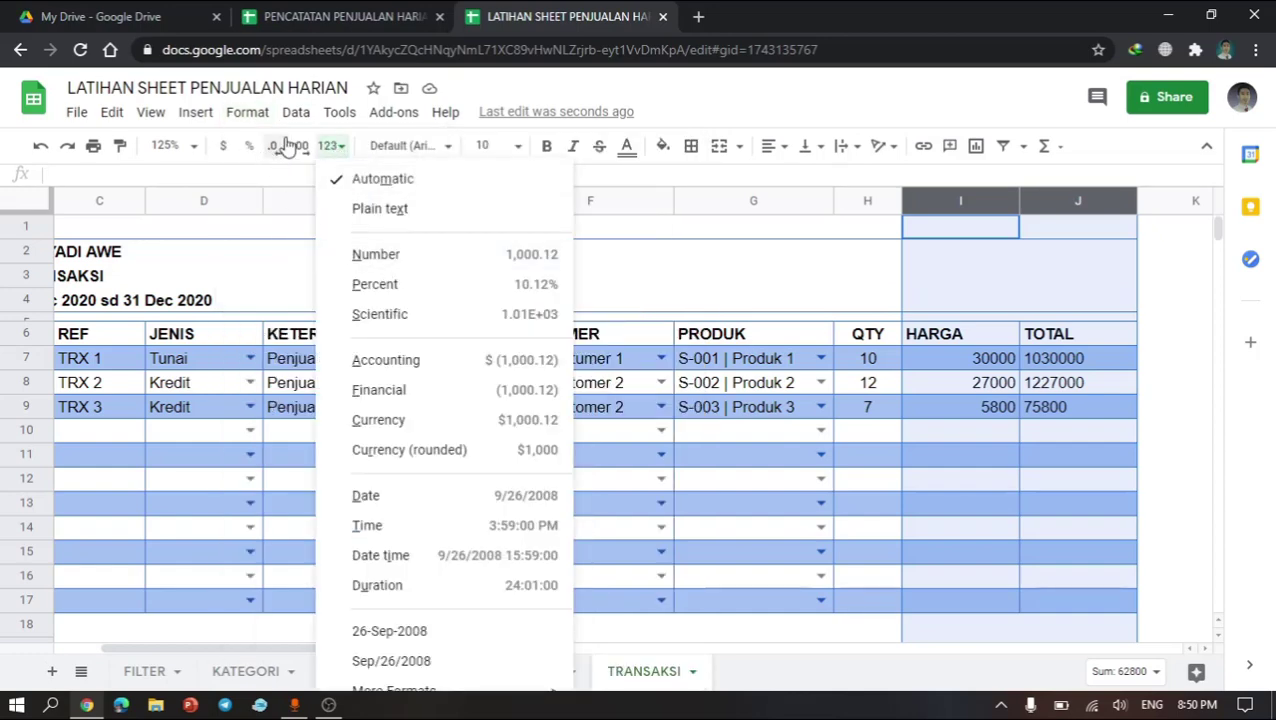
left_click(424, 261)
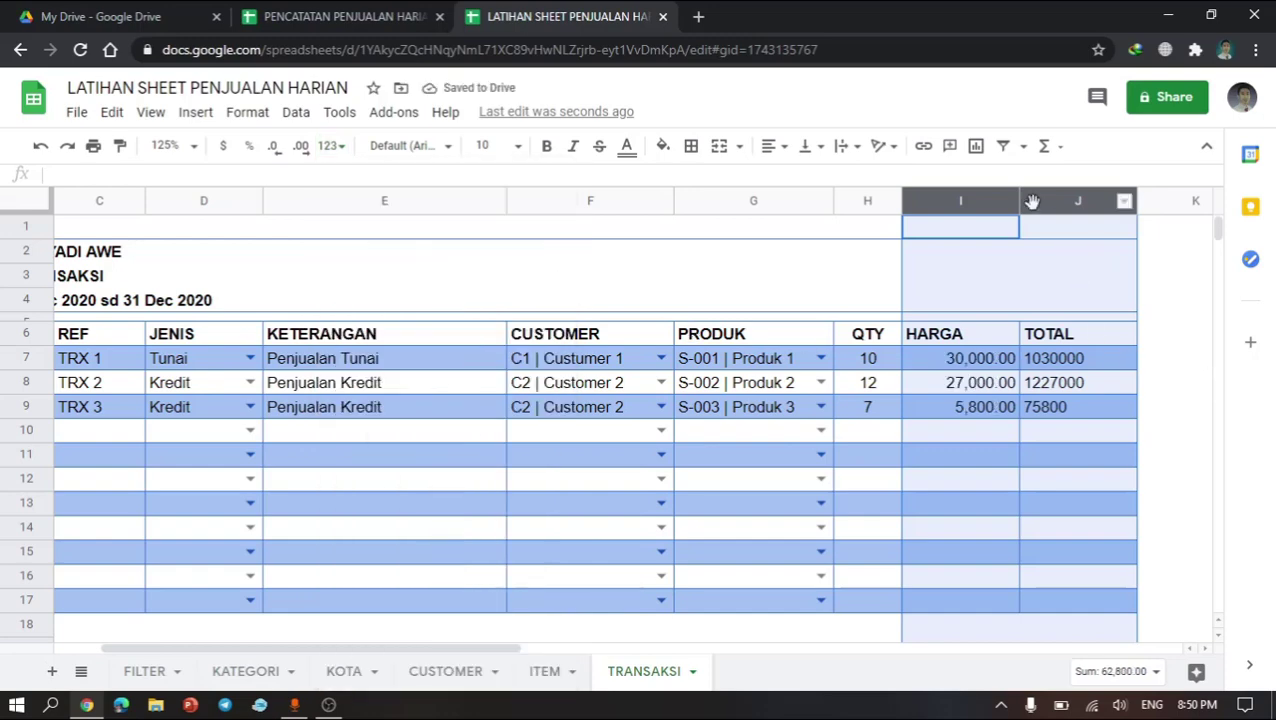
Step: Apply the Number format to the TOTAL column J on its own
left_click(1038, 338)
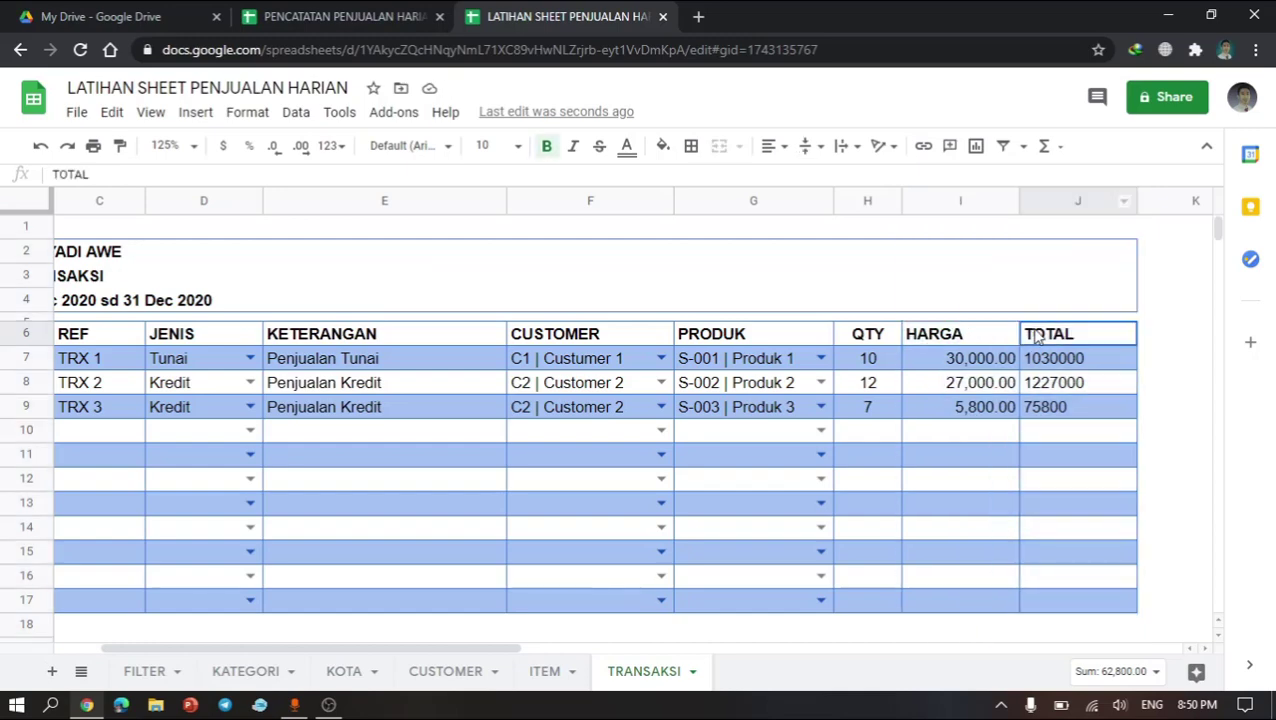
left_click(1063, 211)
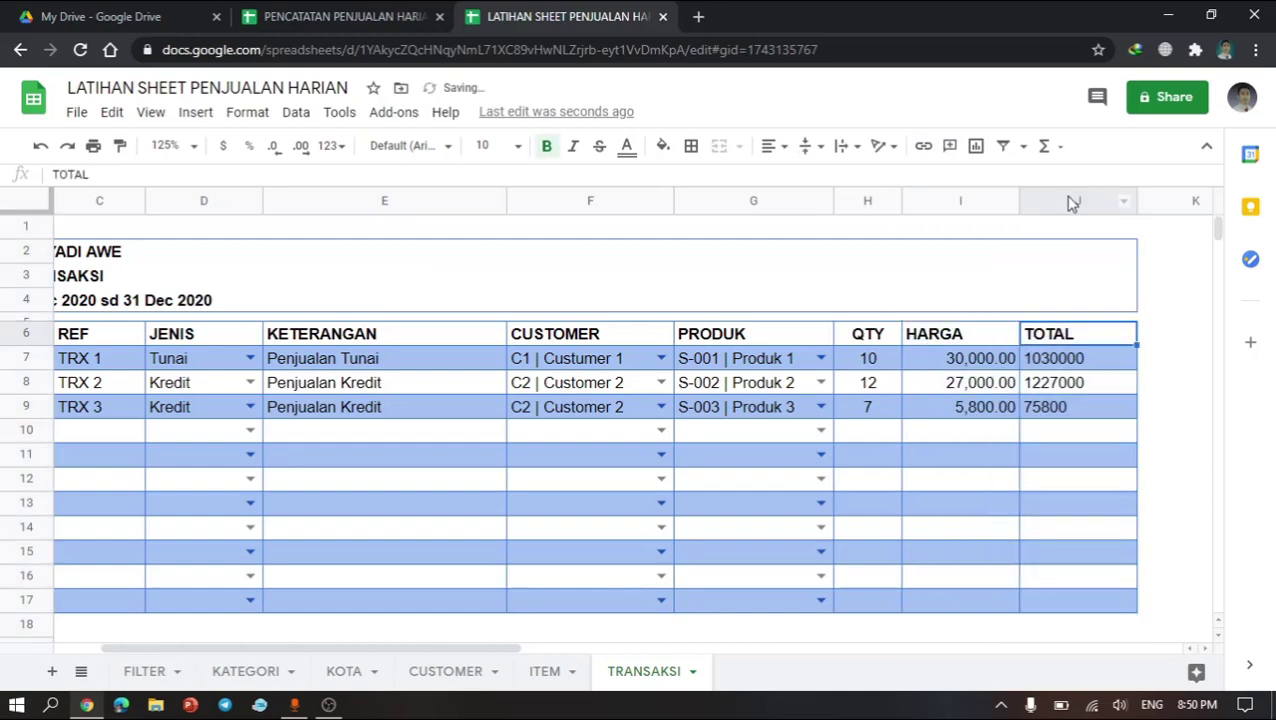
left_click(1072, 203)
left_click(333, 146)
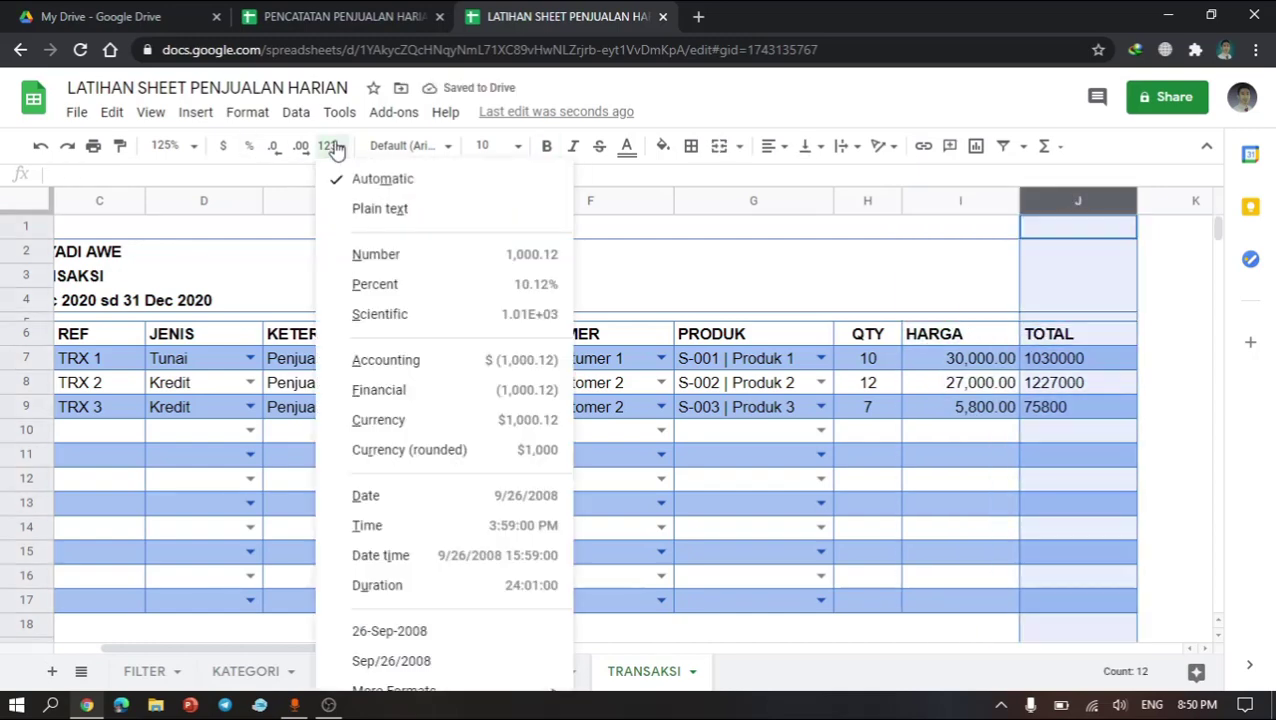
left_click(376, 264)
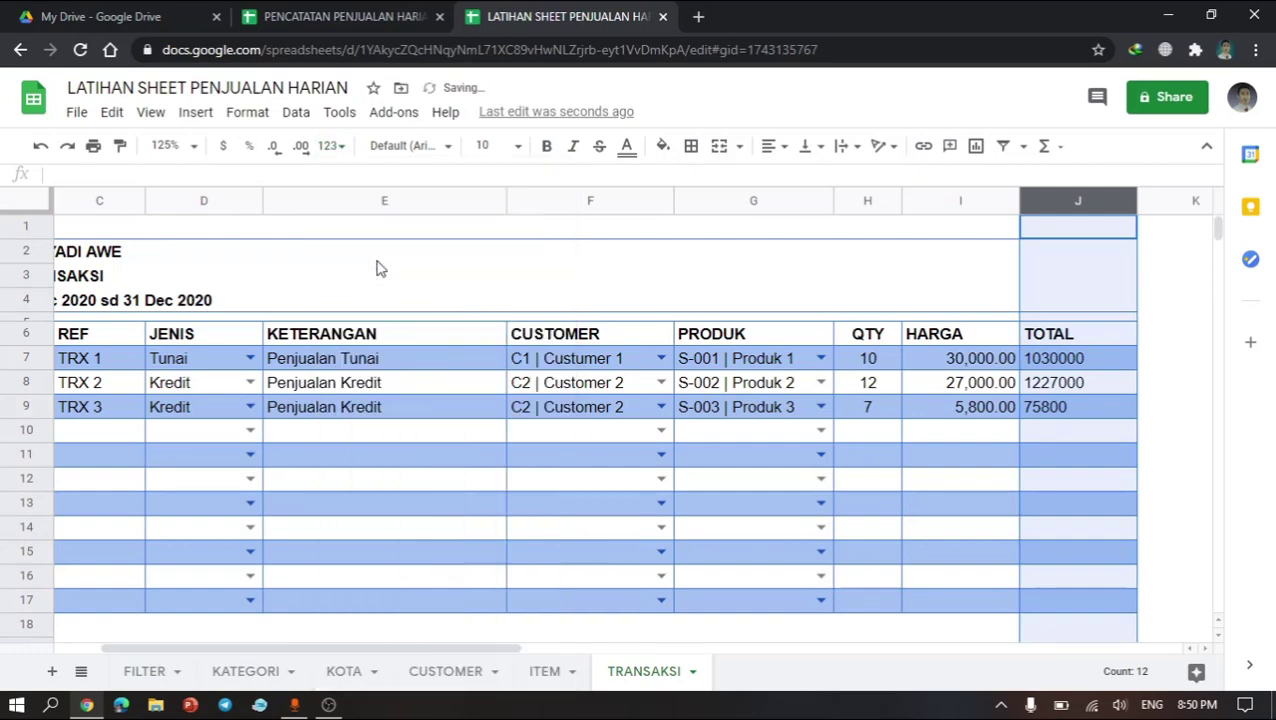
Step: Inspect the TOTAL formulas in cells J7 to J9
left_click(1045, 410)
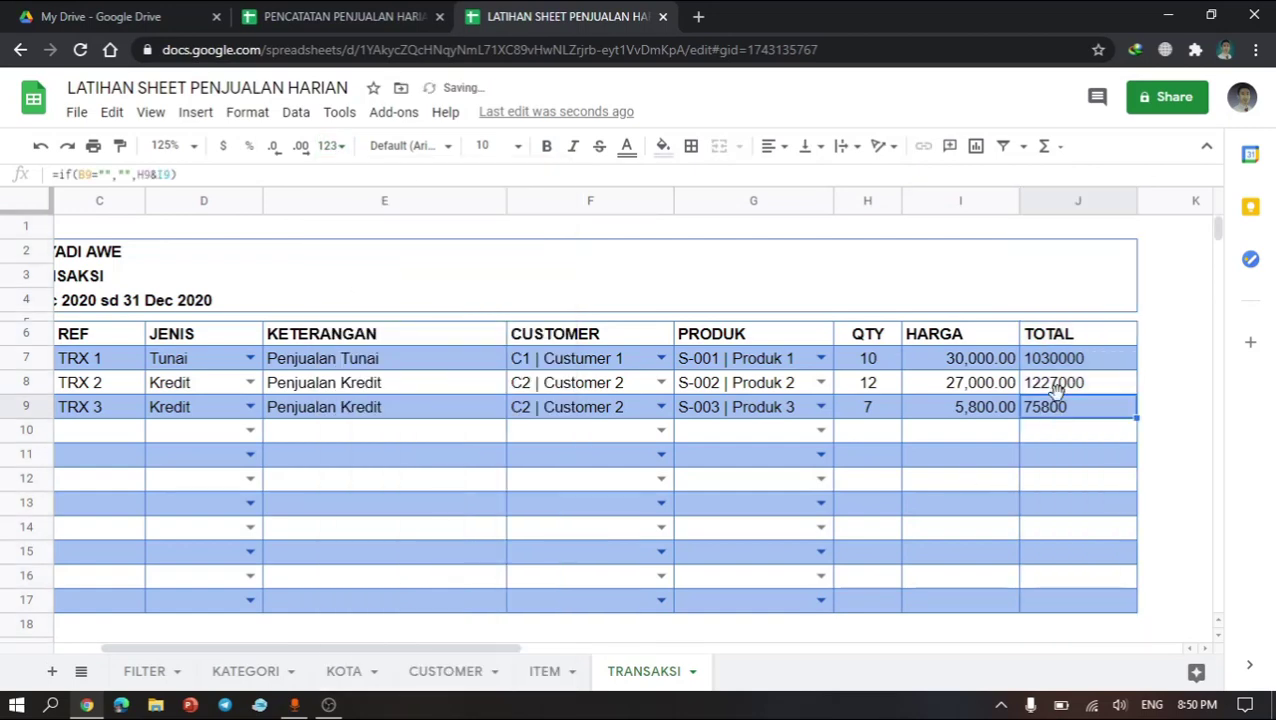
left_click(1072, 383)
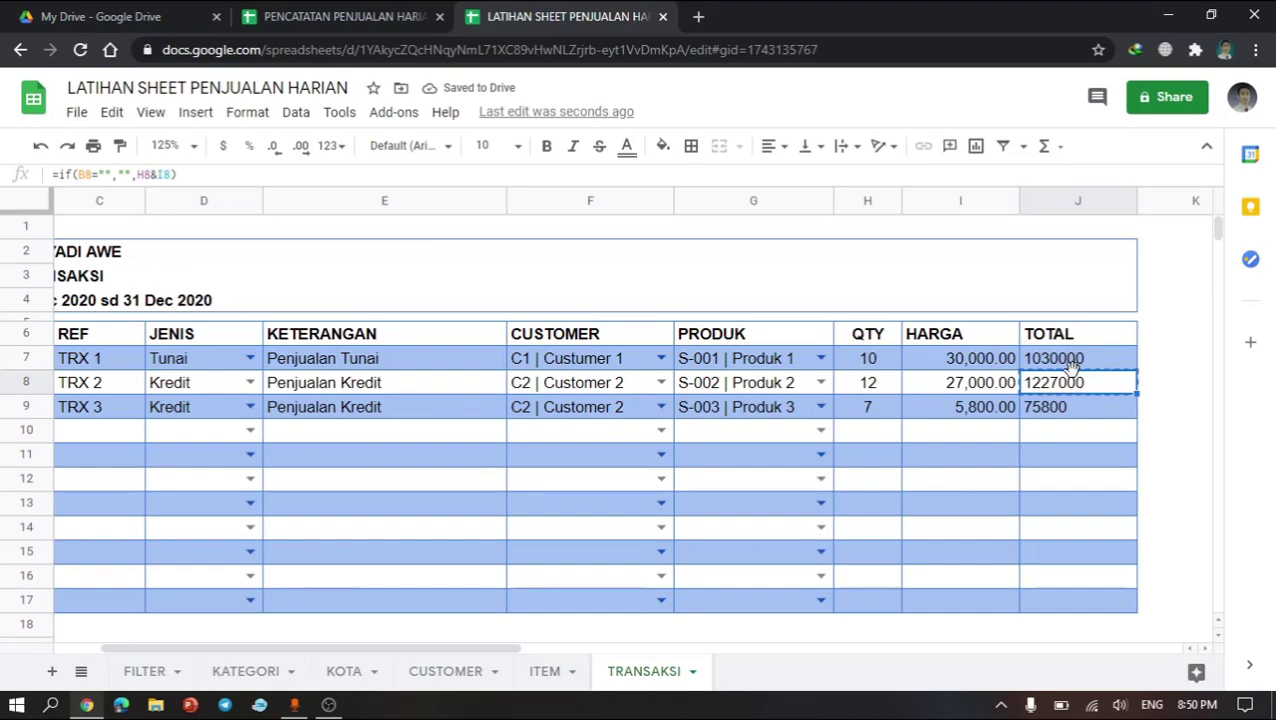
left_click(1092, 366)
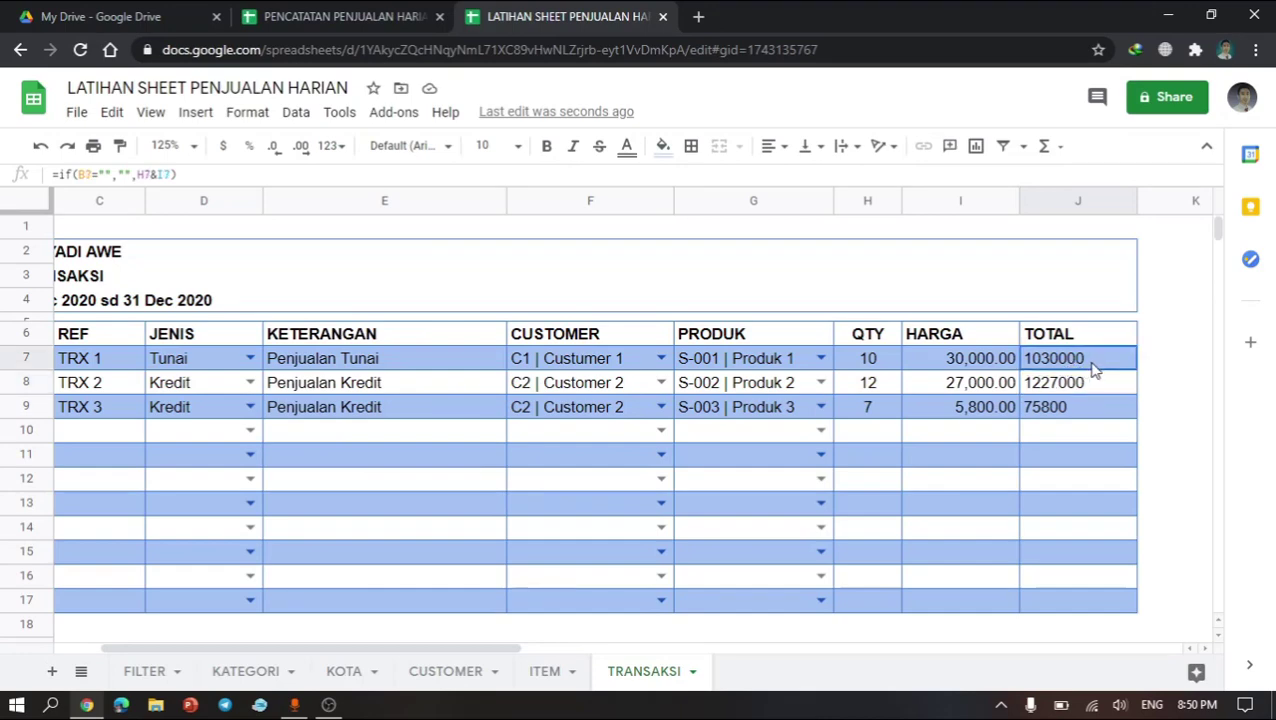
double_click(1093, 360)
key("Return")
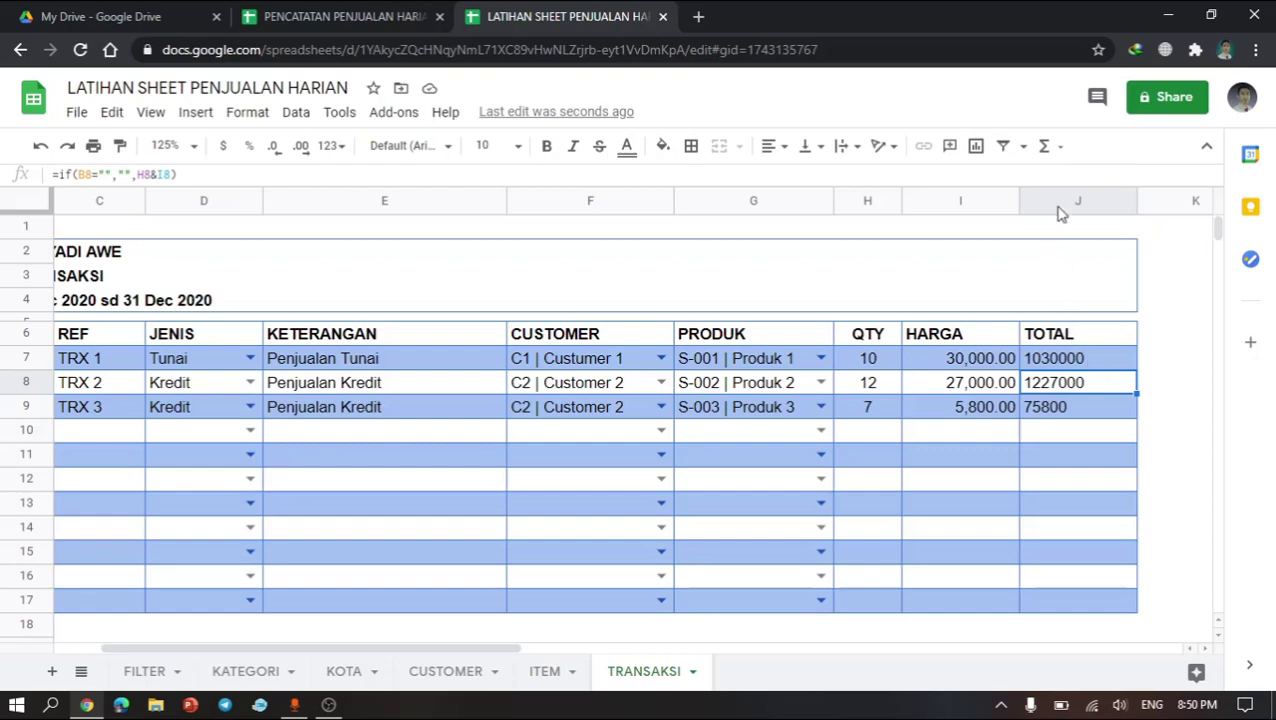
Step: Try once more to set a numeric format on the whole TOTAL column J
left_click(1056, 203)
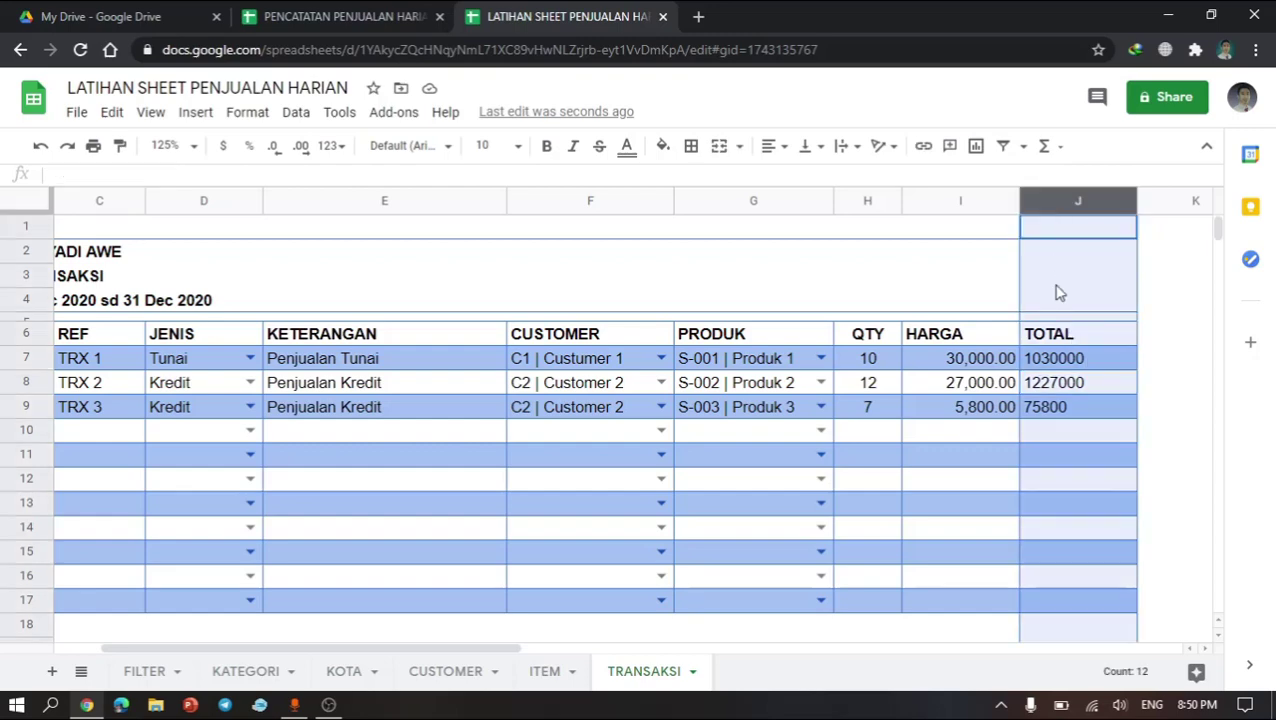
right_click(1059, 355)
scroll(1124, 560, "down", 2)
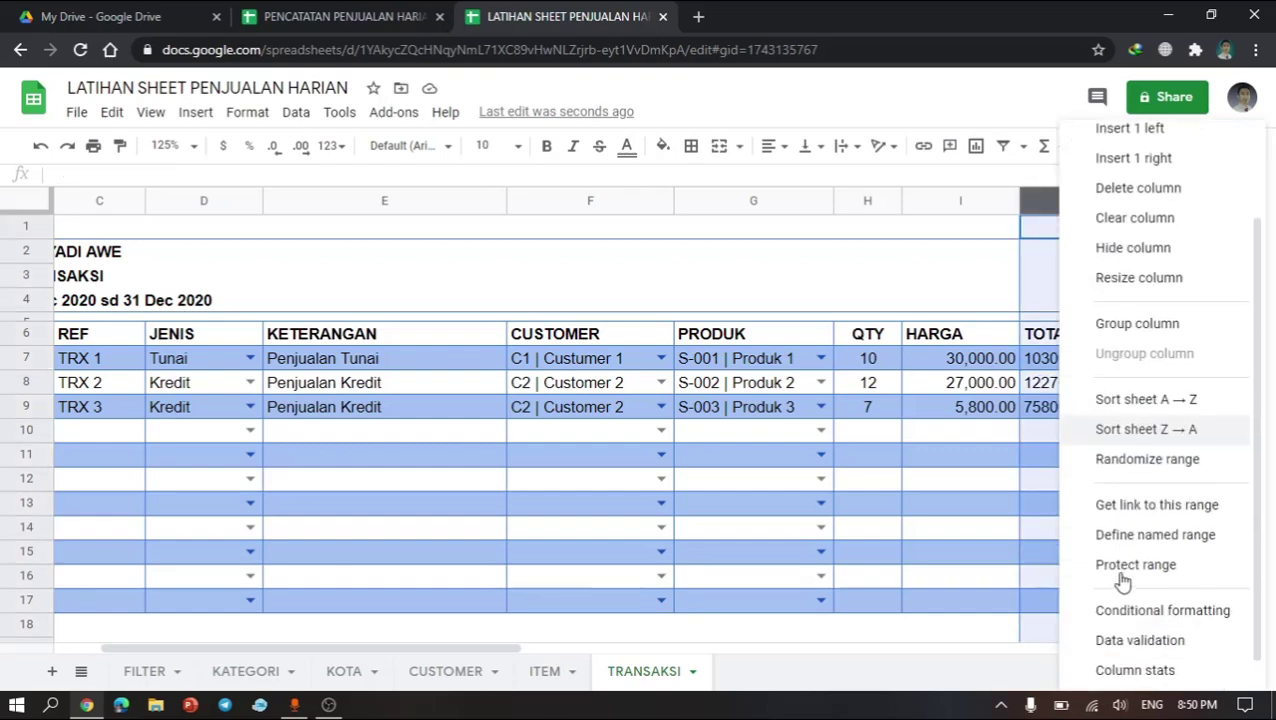
scroll(1122, 582, "up", 2)
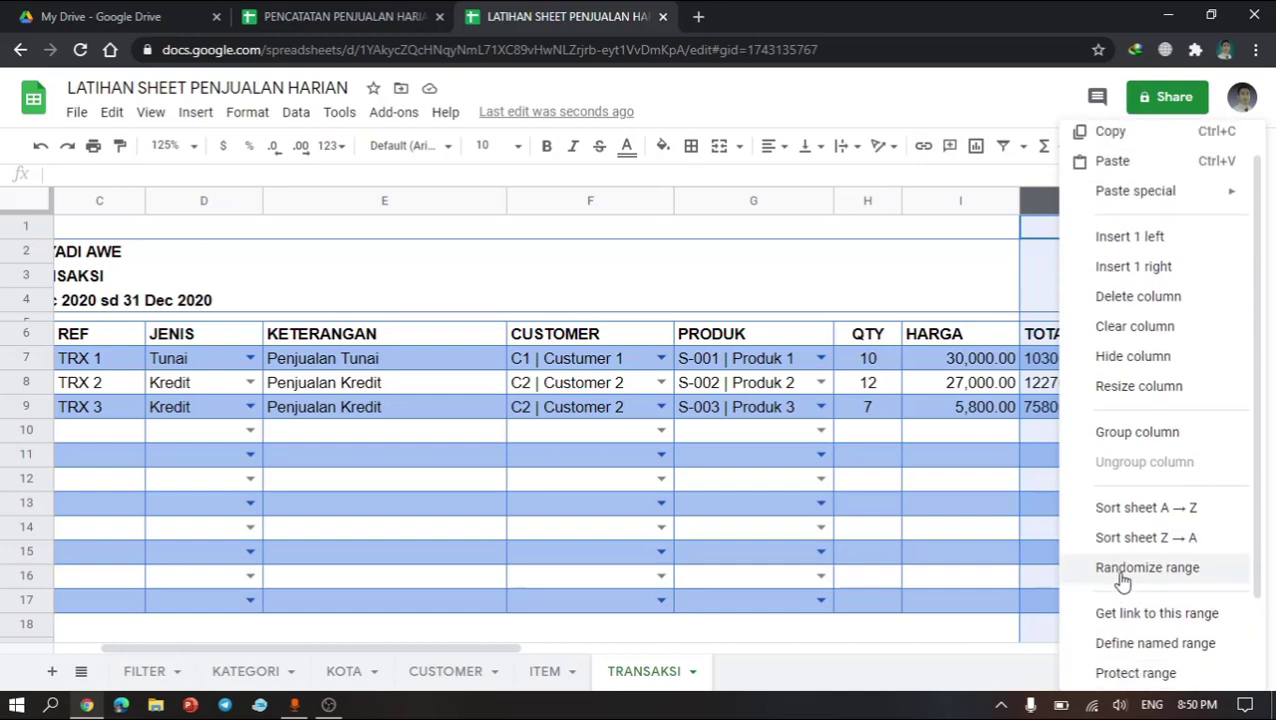
scroll(1122, 582, "down", 1)
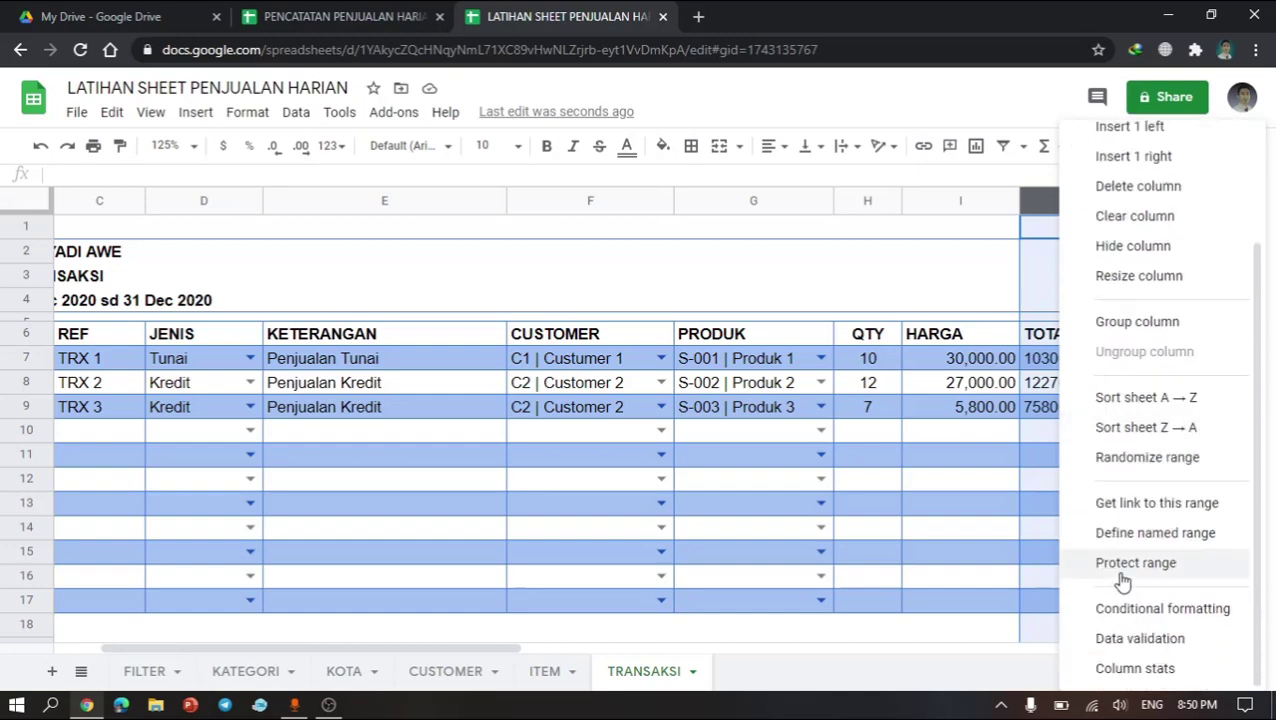
left_click(264, 126)
mouse_move(283, 197)
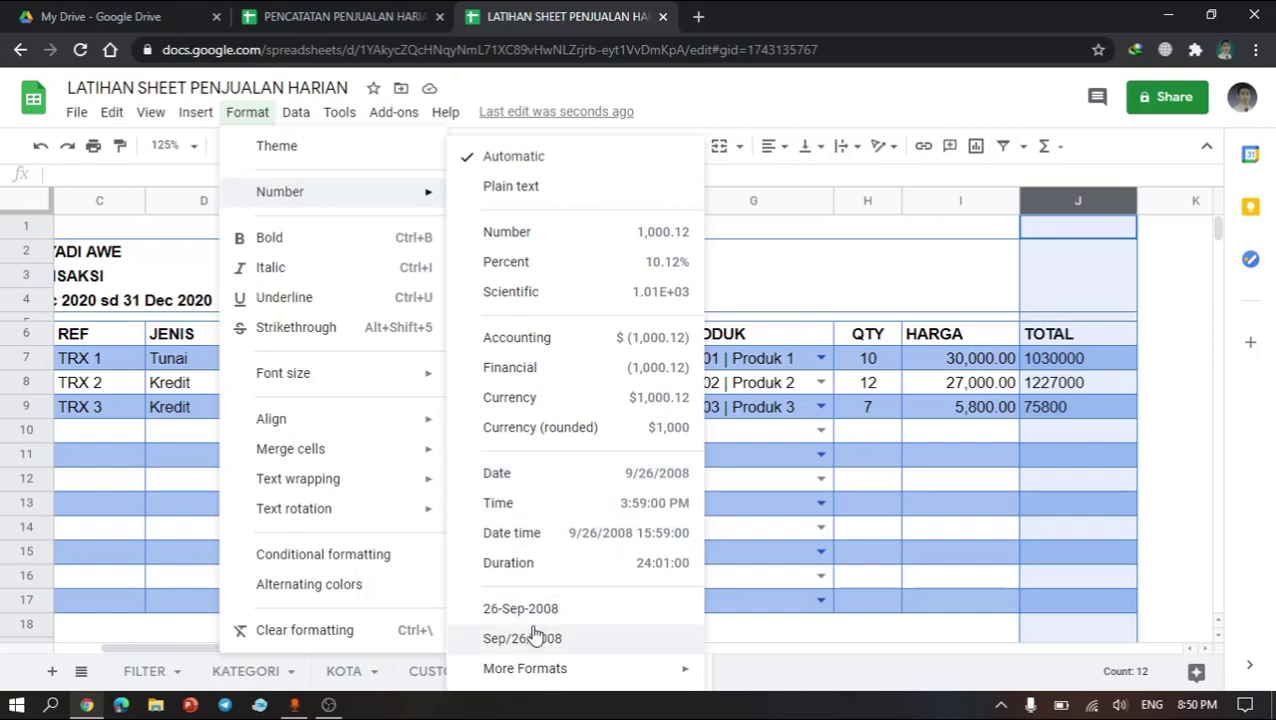
left_click(590, 249)
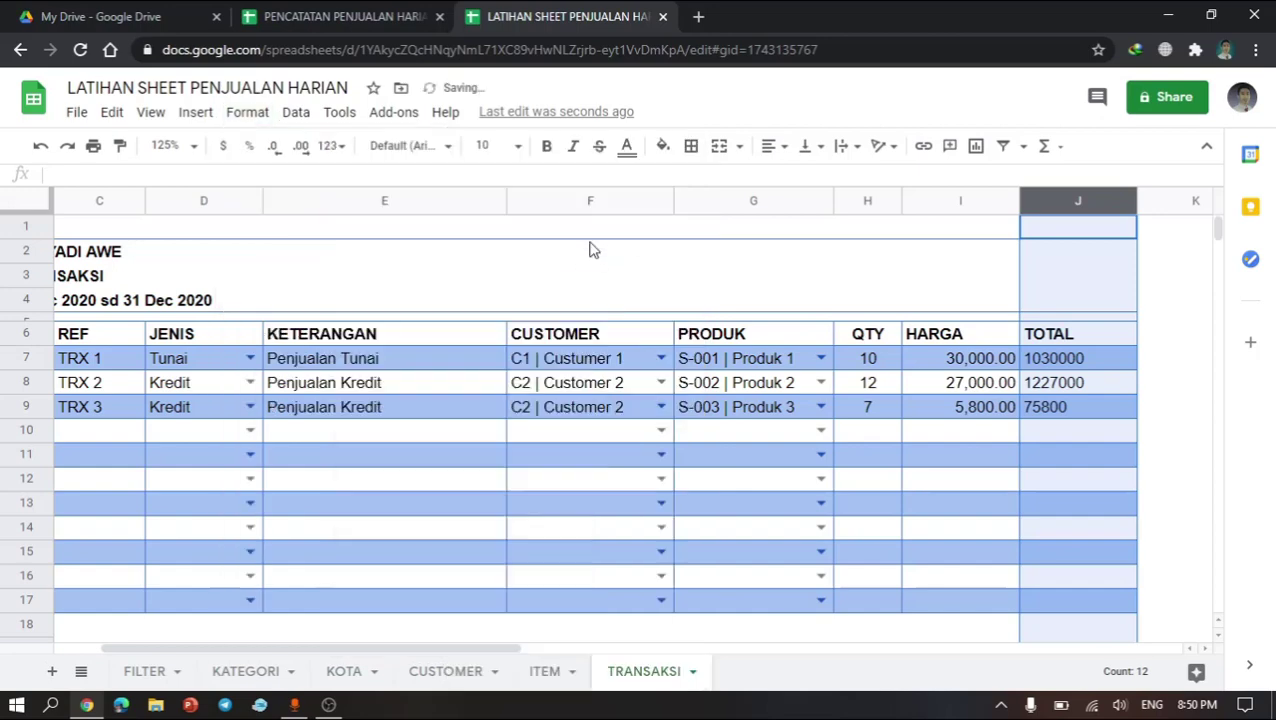
Step: Change the TOTAL formula in J7 to multiply QTY by HARGA, making it =if(B7="","",H7*I7)
double_click(1110, 389)
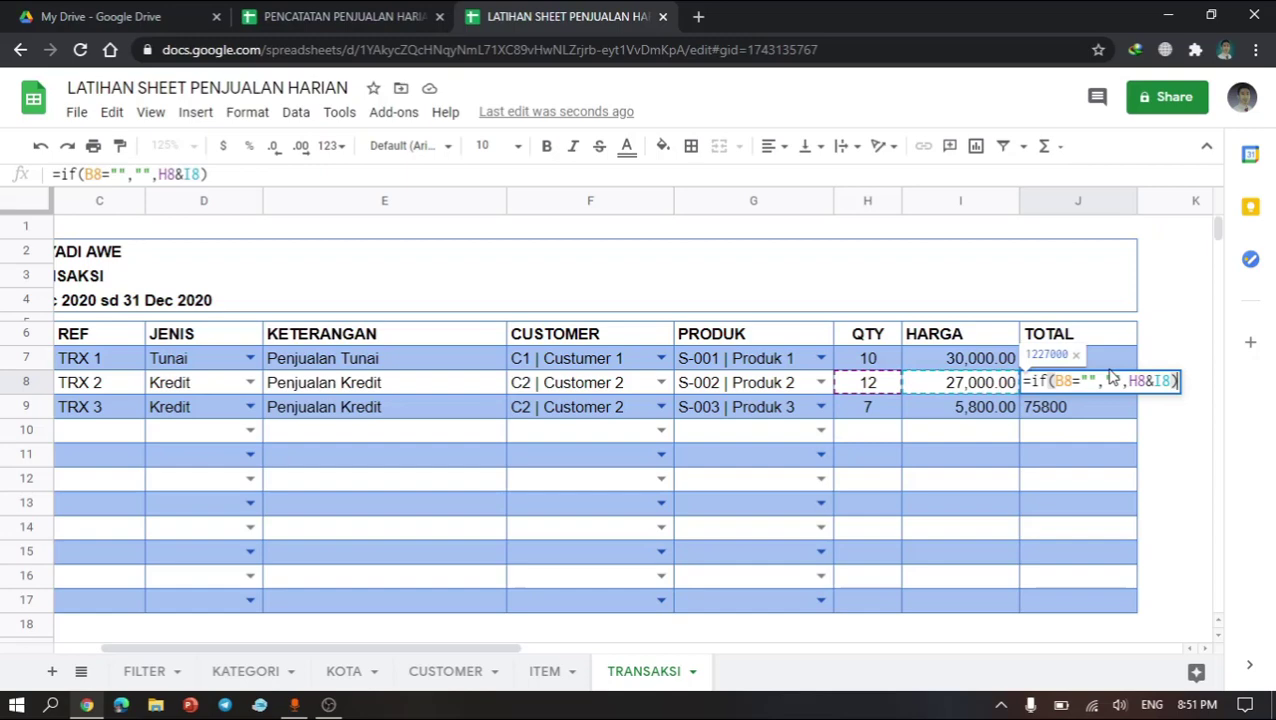
key("Return")
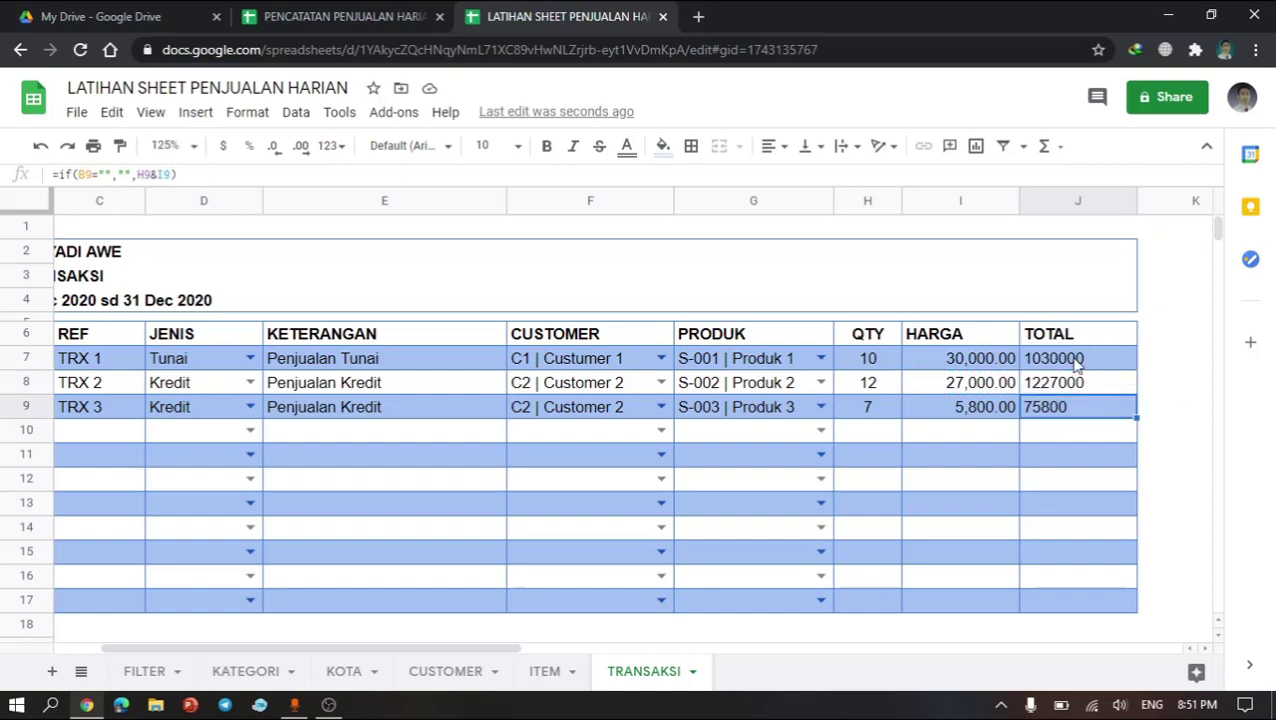
double_click(1072, 360)
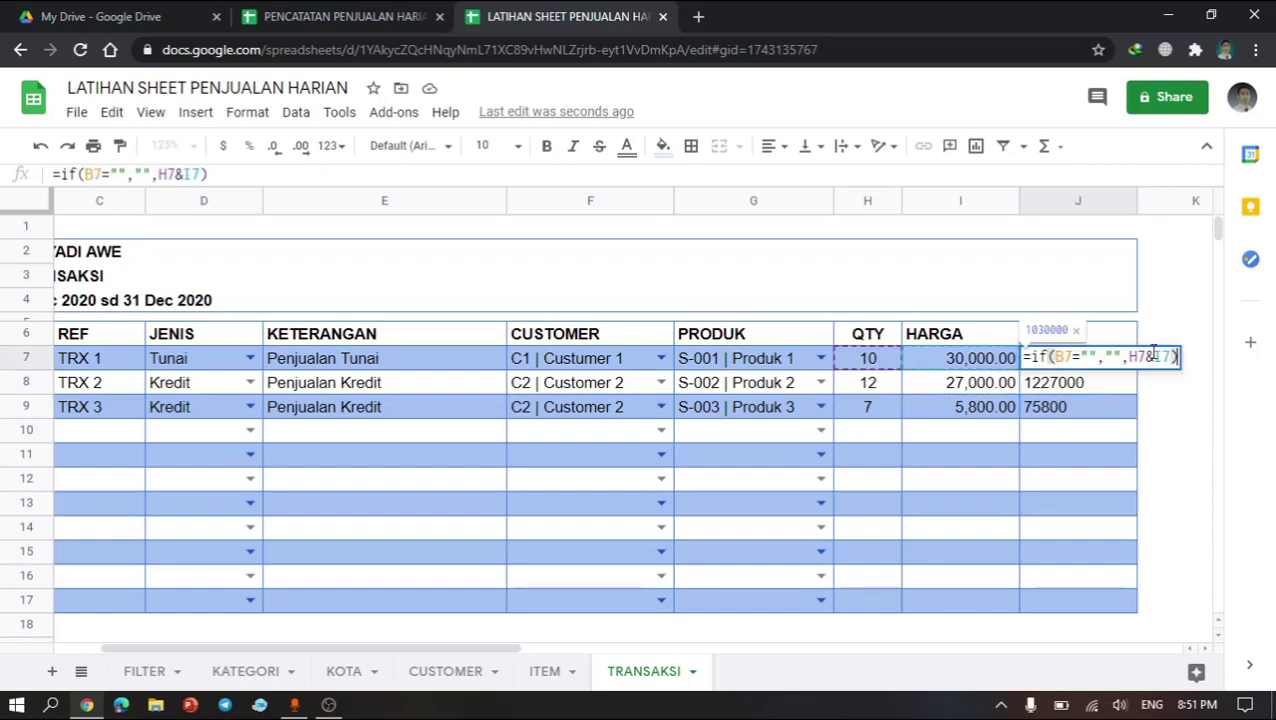
left_click(1152, 356)
key("BackSpace")
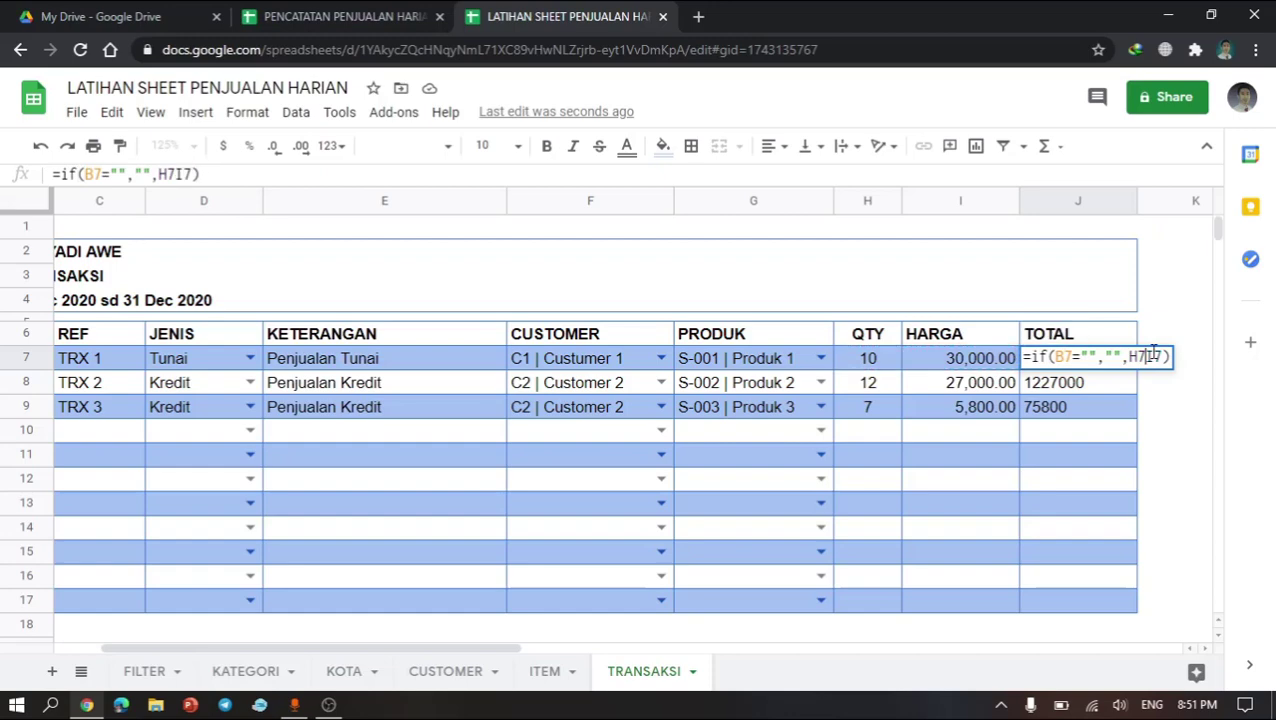
type("*")
key("Return")
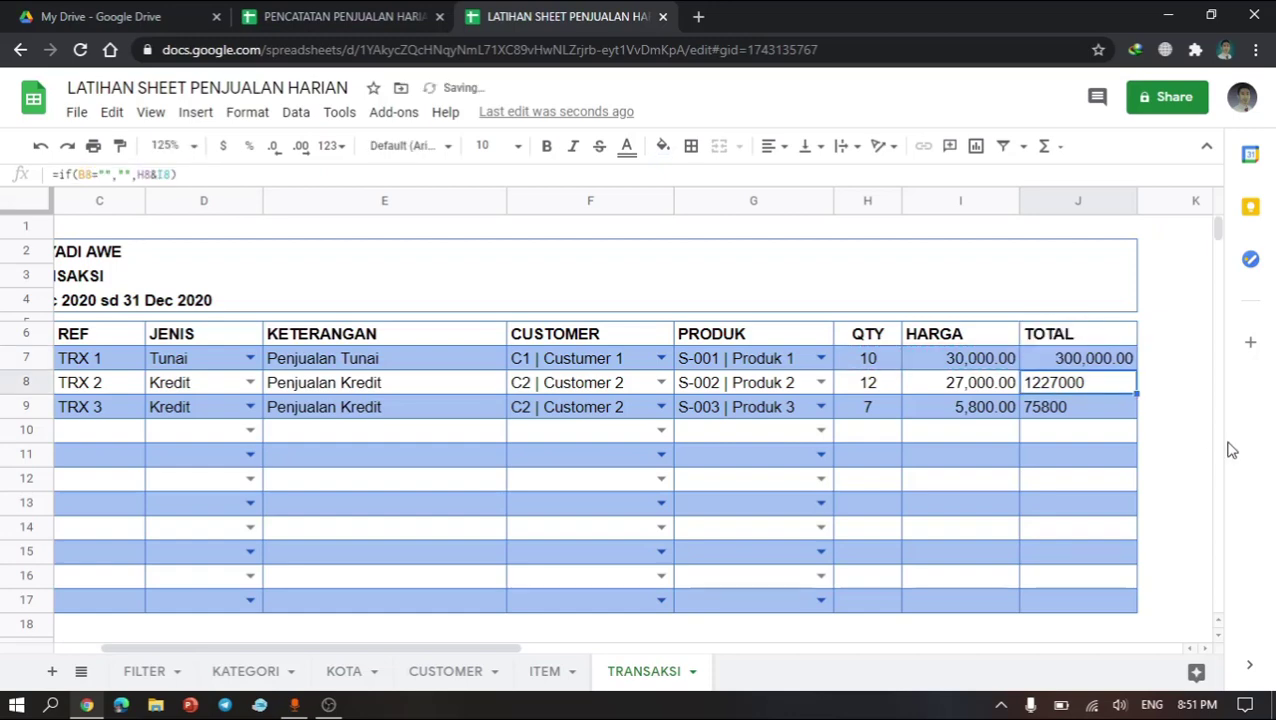
Step: Copy the corrected J7 formula down into the TOTAL cells below it
left_click(1118, 366)
key("Down")
key("shift+Down")
key("shift+Down")
key("shift+Down")
key("shift+Down")
key("shift+Down")
key("shift+Down")
key("shift+Down")
key("shift+Down")
key("shift+Down")
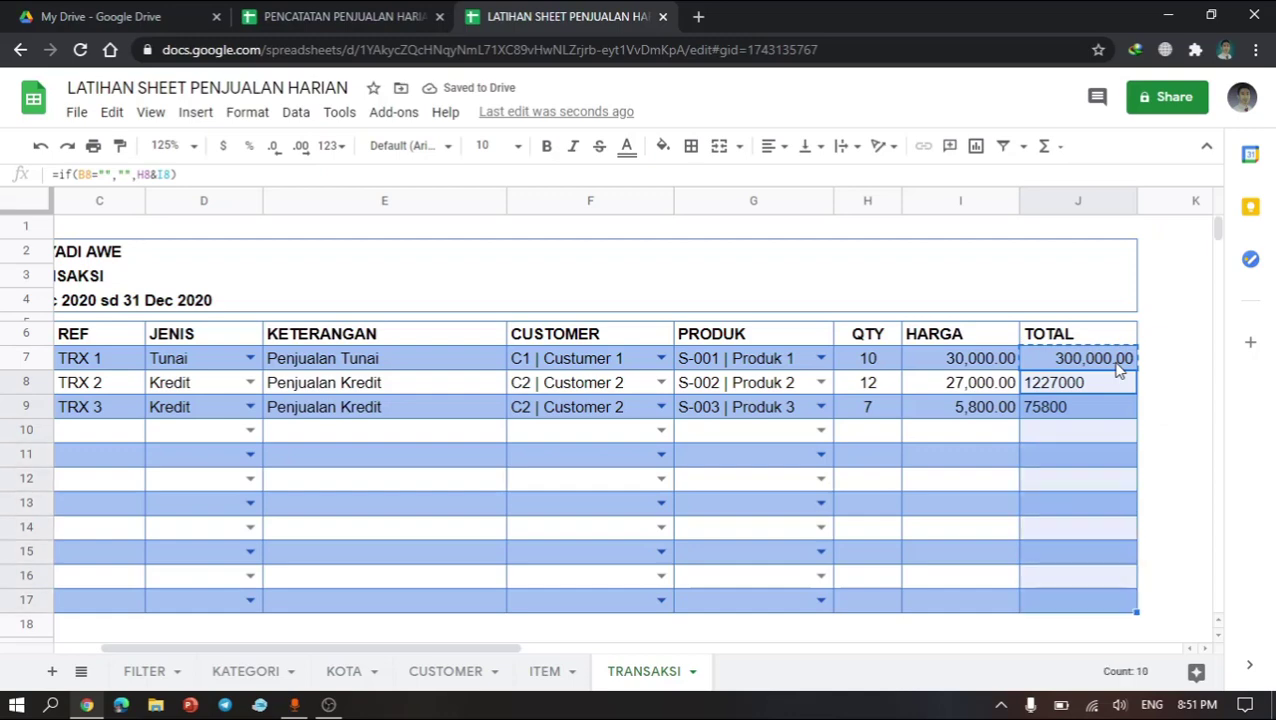
key("ctrl+v")
left_click(1030, 410)
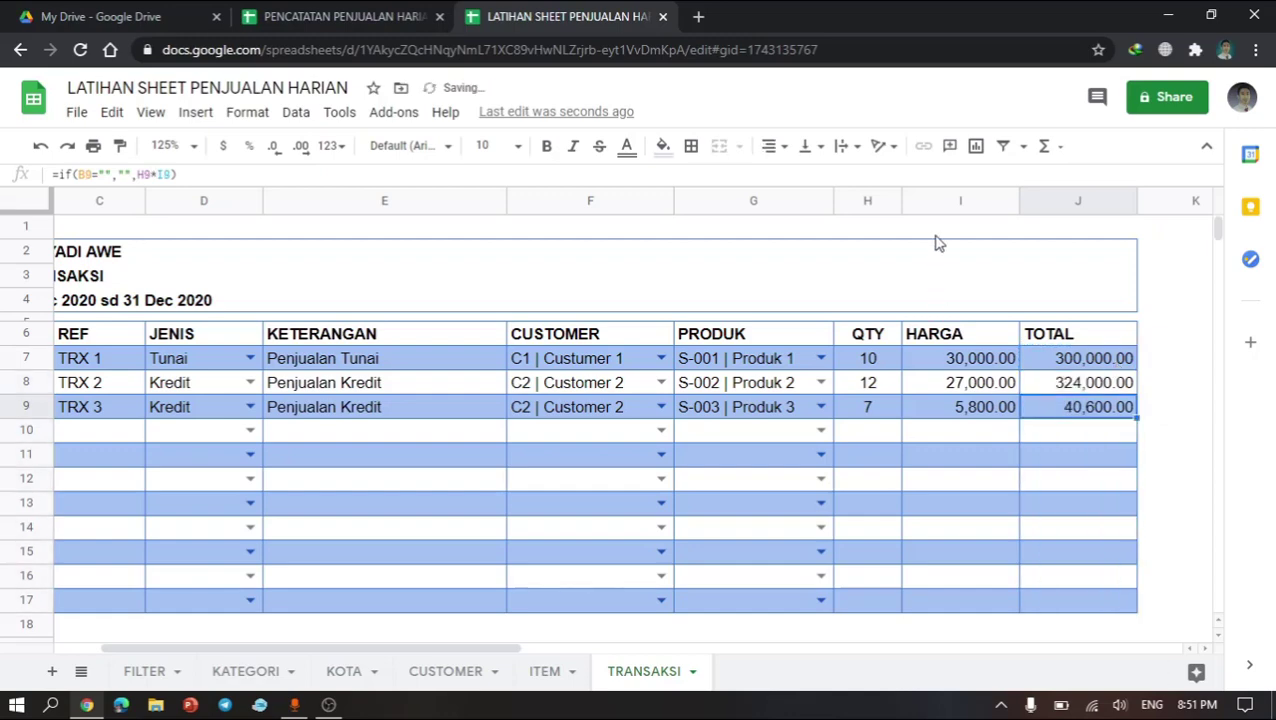
left_click(940, 201)
left_click(895, 454)
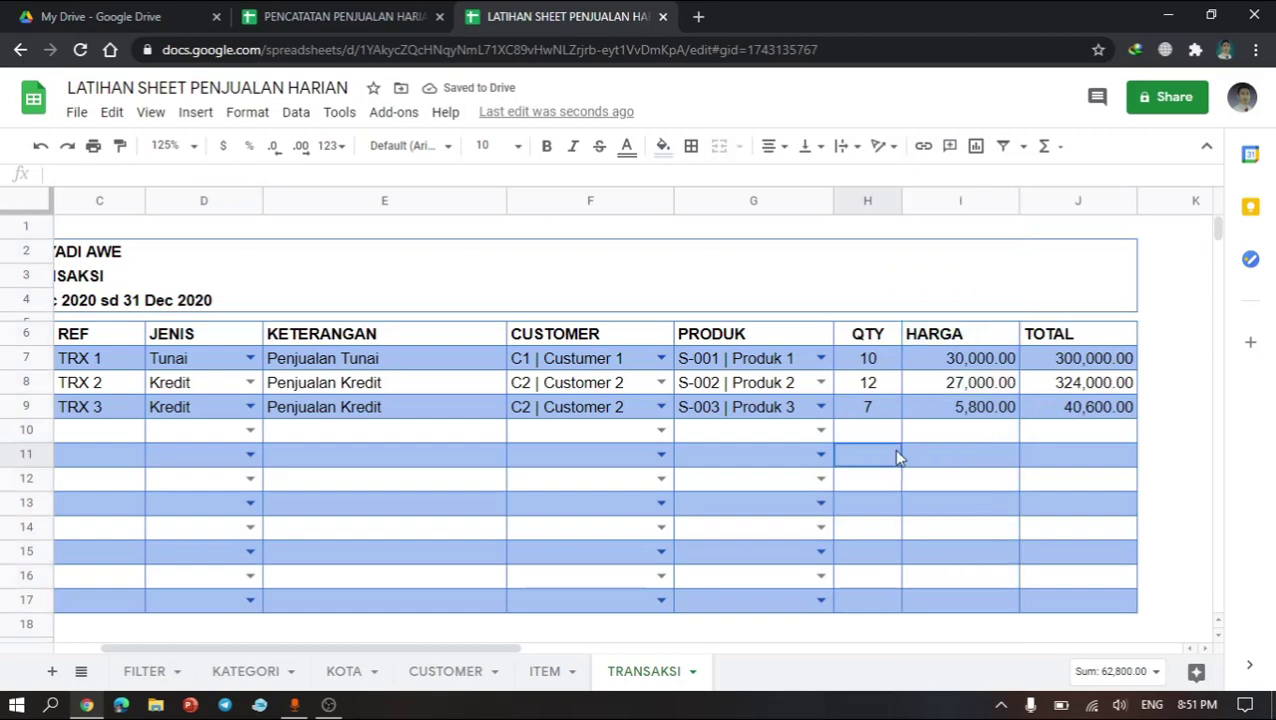
left_click(968, 460)
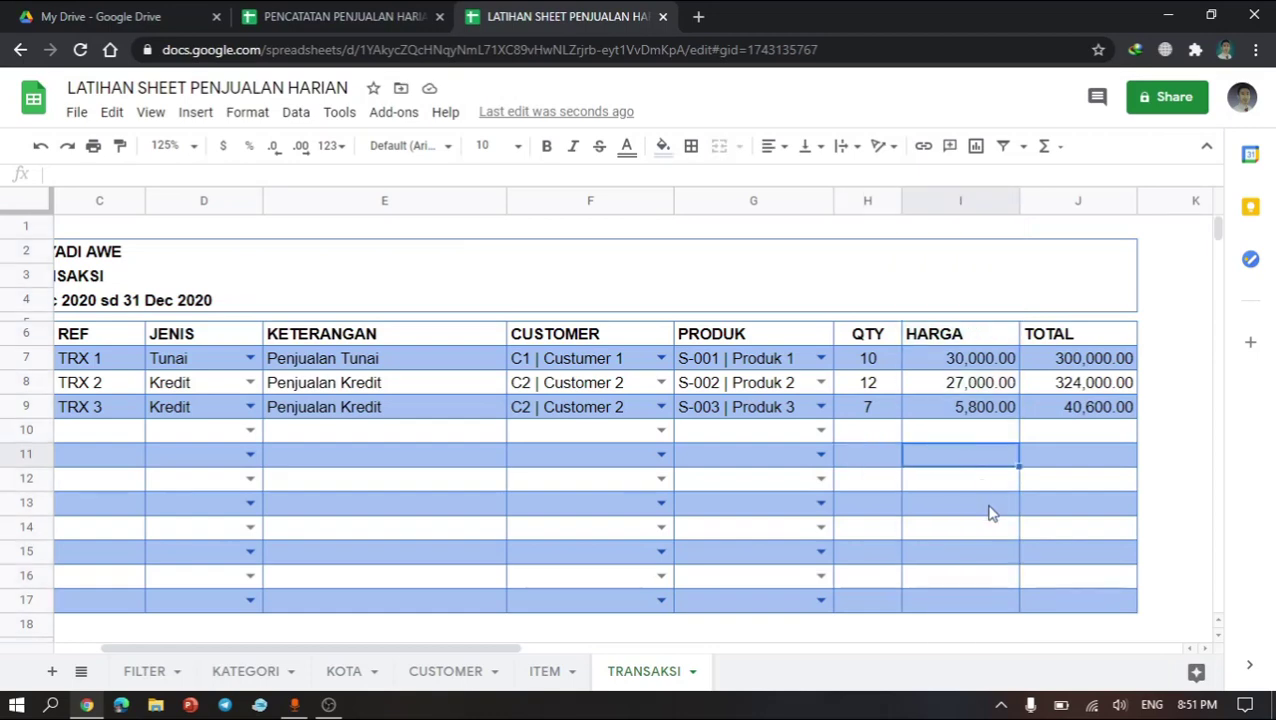
left_click(548, 672)
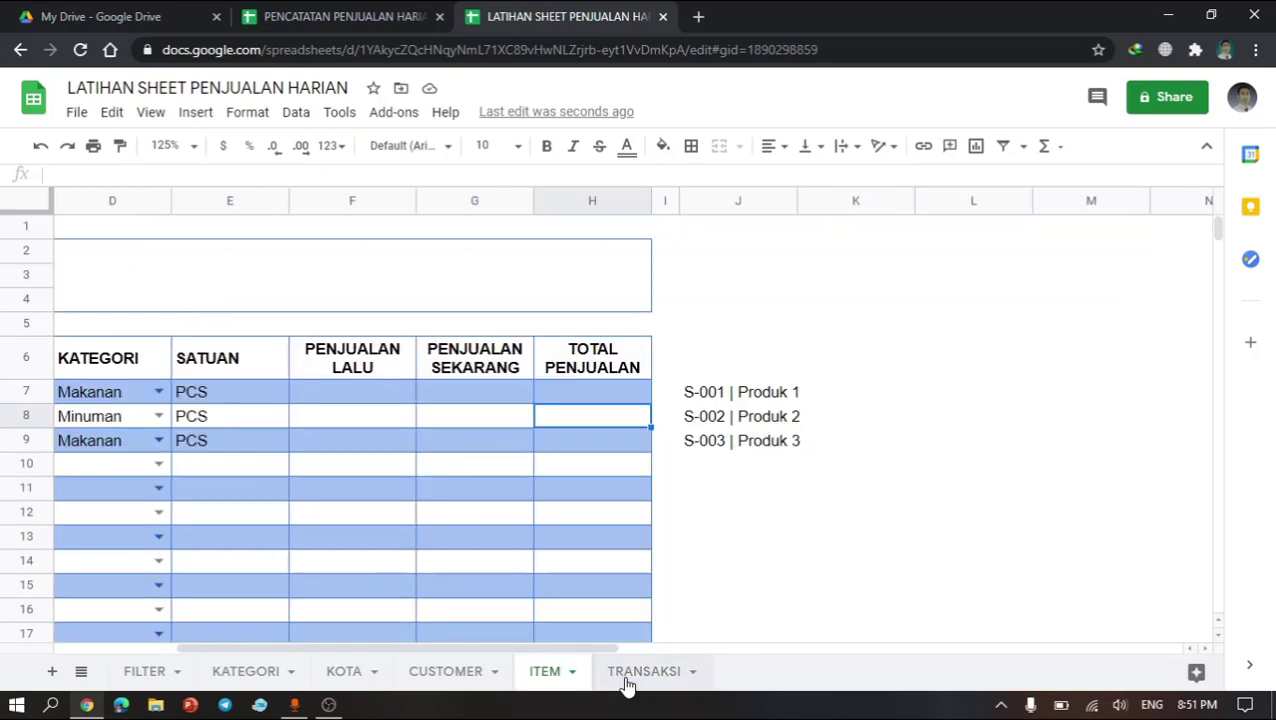
left_click(627, 676)
left_click(693, 417)
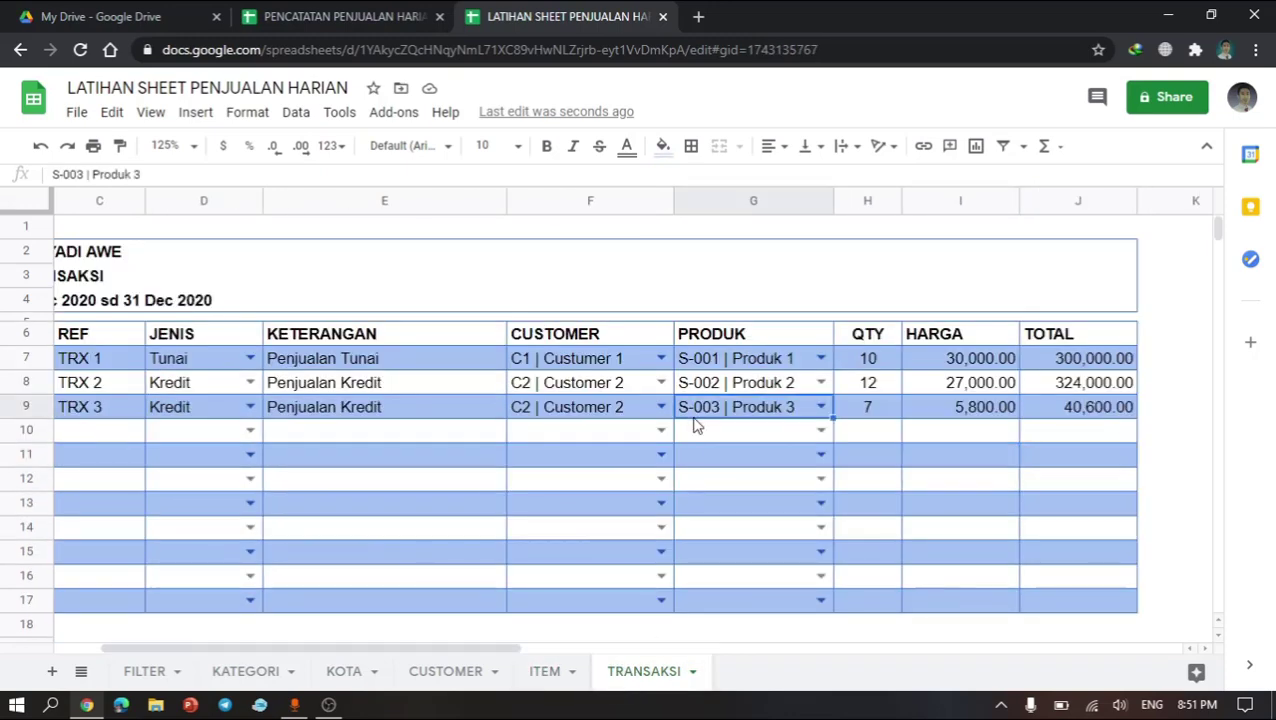
Step: Narrow column K beside the transaction table
scroll(697, 425, "right", 3)
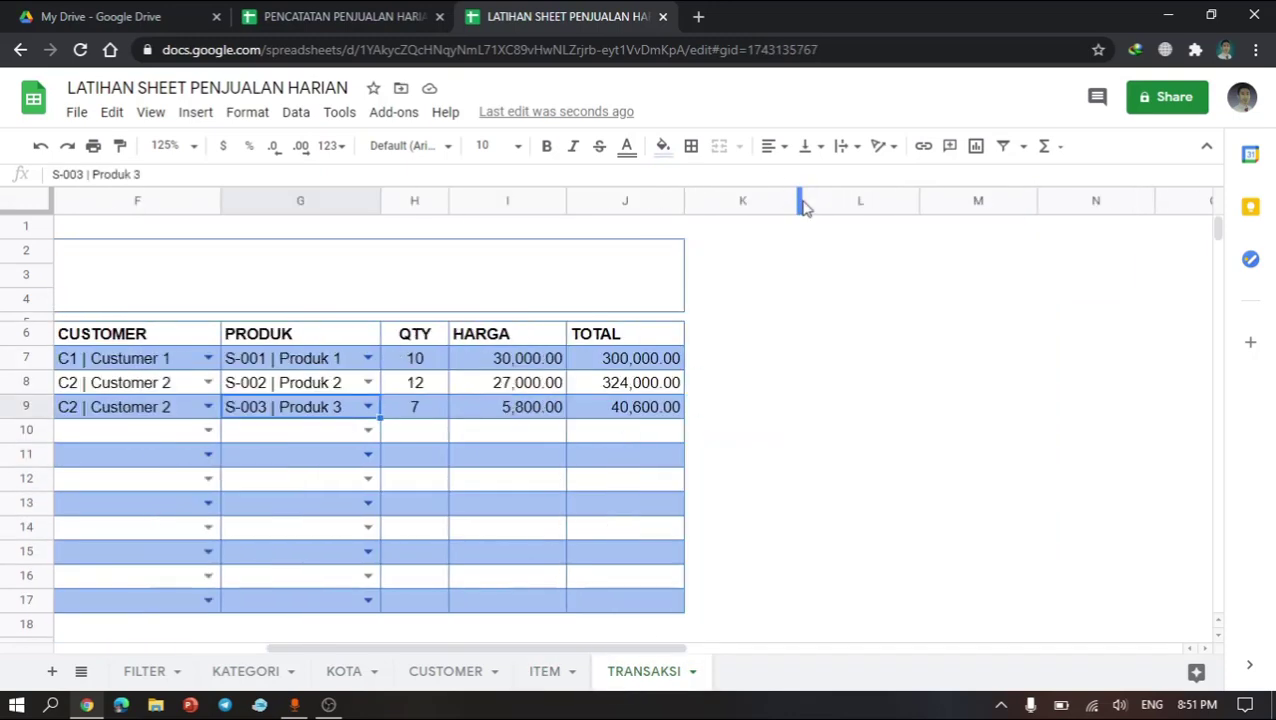
left_click_drag(800, 200, 708, 190)
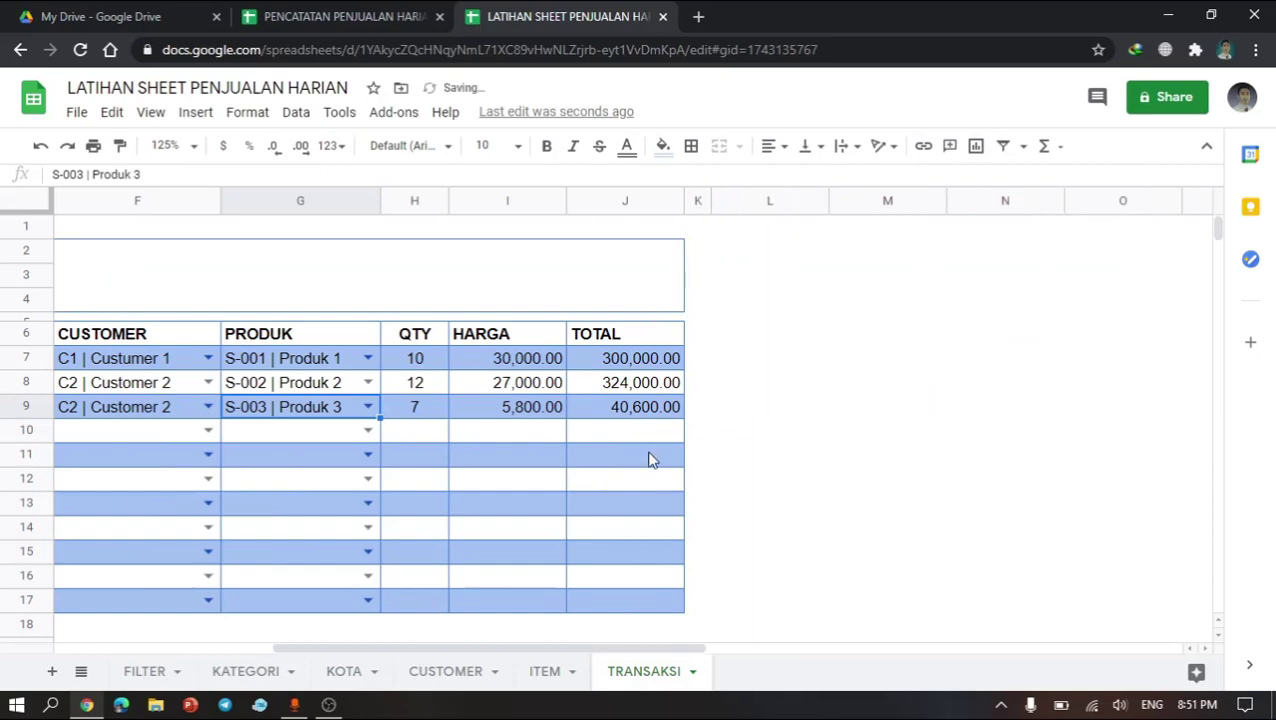
scroll(648, 460, "left", 5)
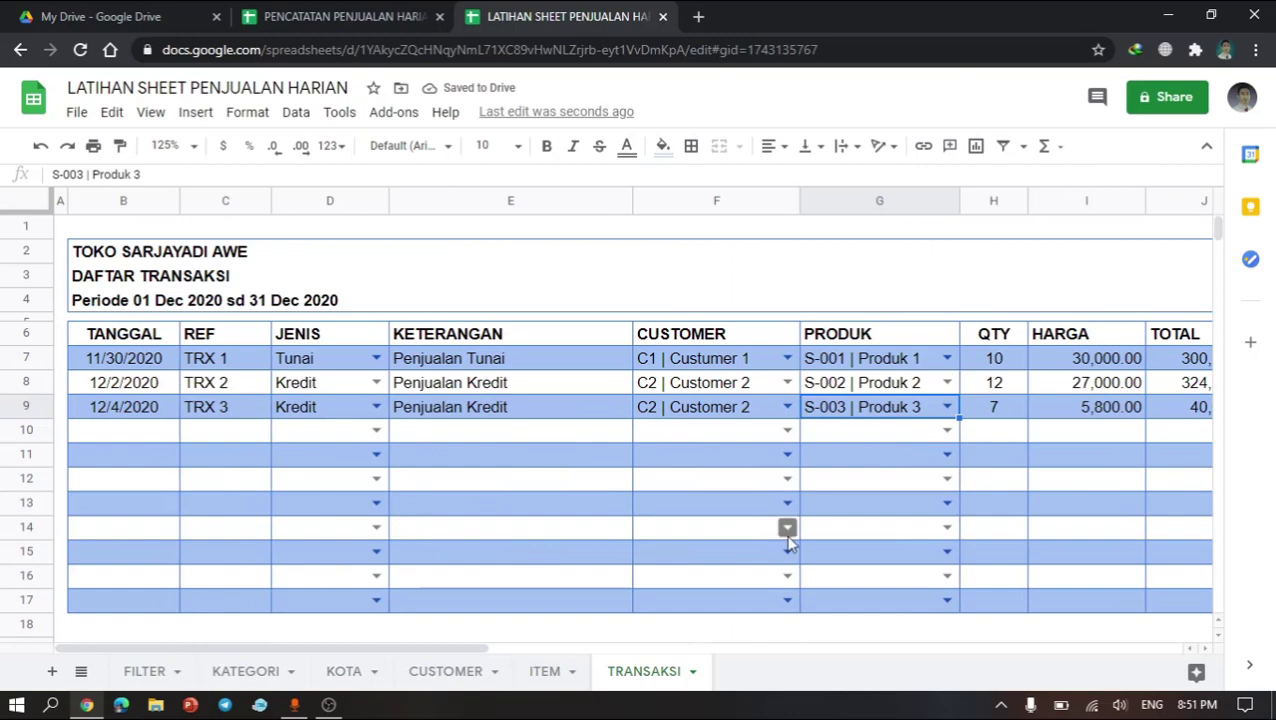
scroll(790, 538, "right", 3)
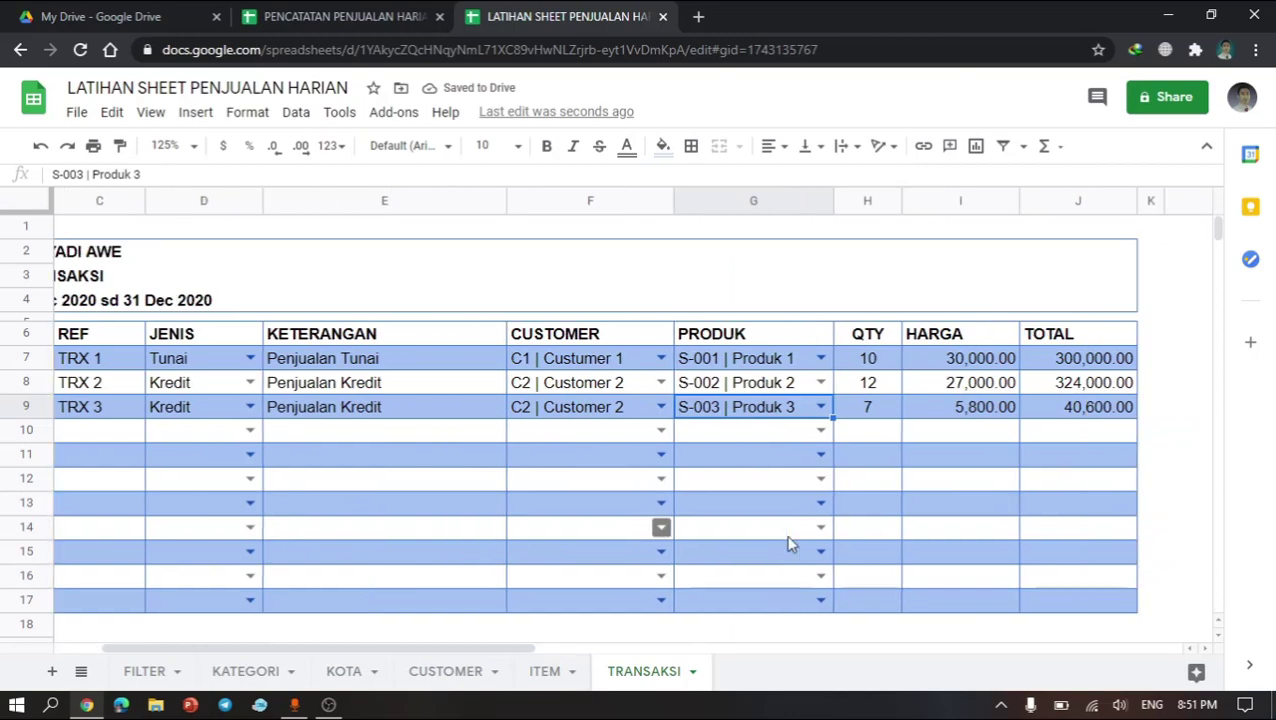
Step: Switch to the PENCATATAN PENJUALAN HARIAN file and examine the FILTER, KB 1 and KB2 helper columns of its TRANSAKSI sheet
left_click(368, 14)
left_click(482, 484)
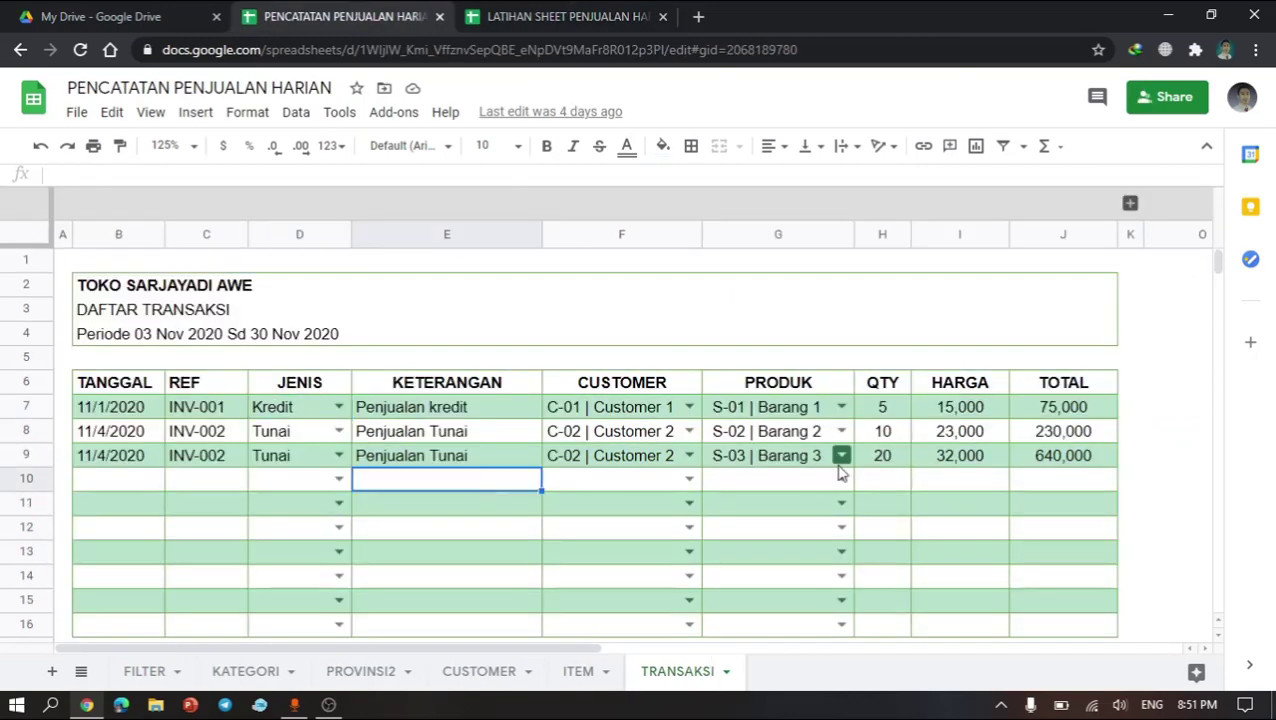
left_click(1130, 204)
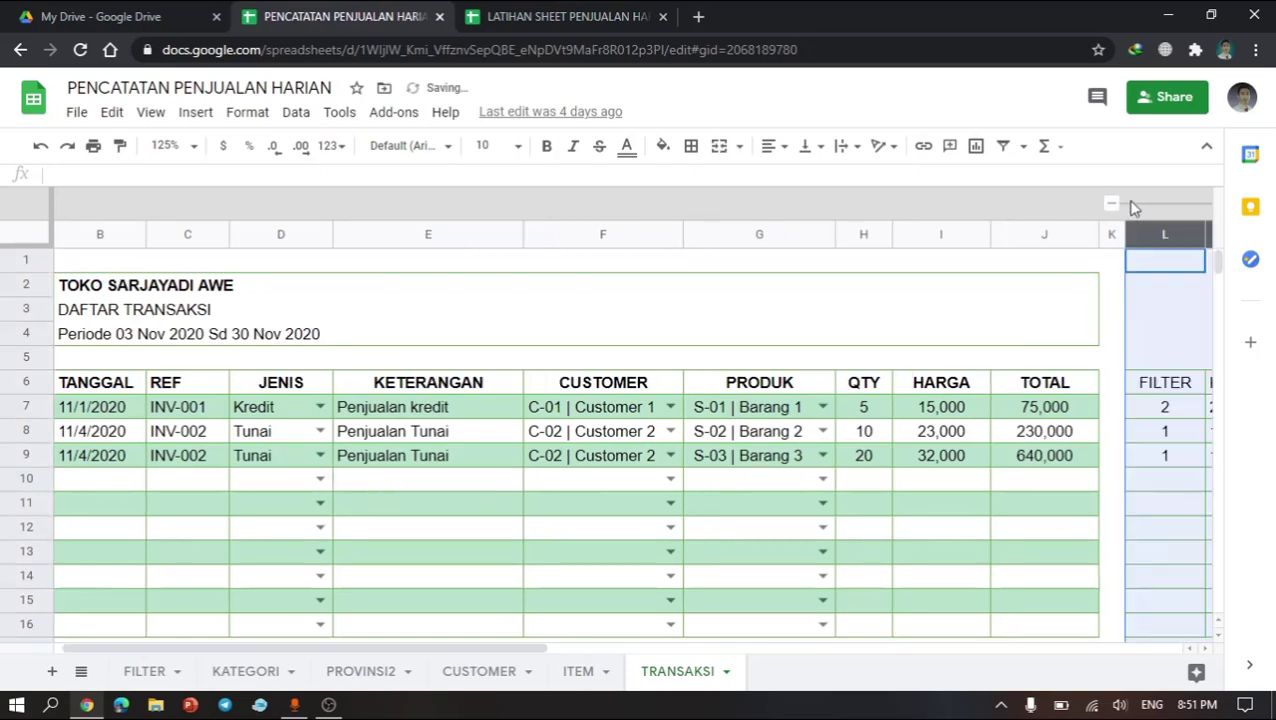
scroll(1080, 435, "right", 10)
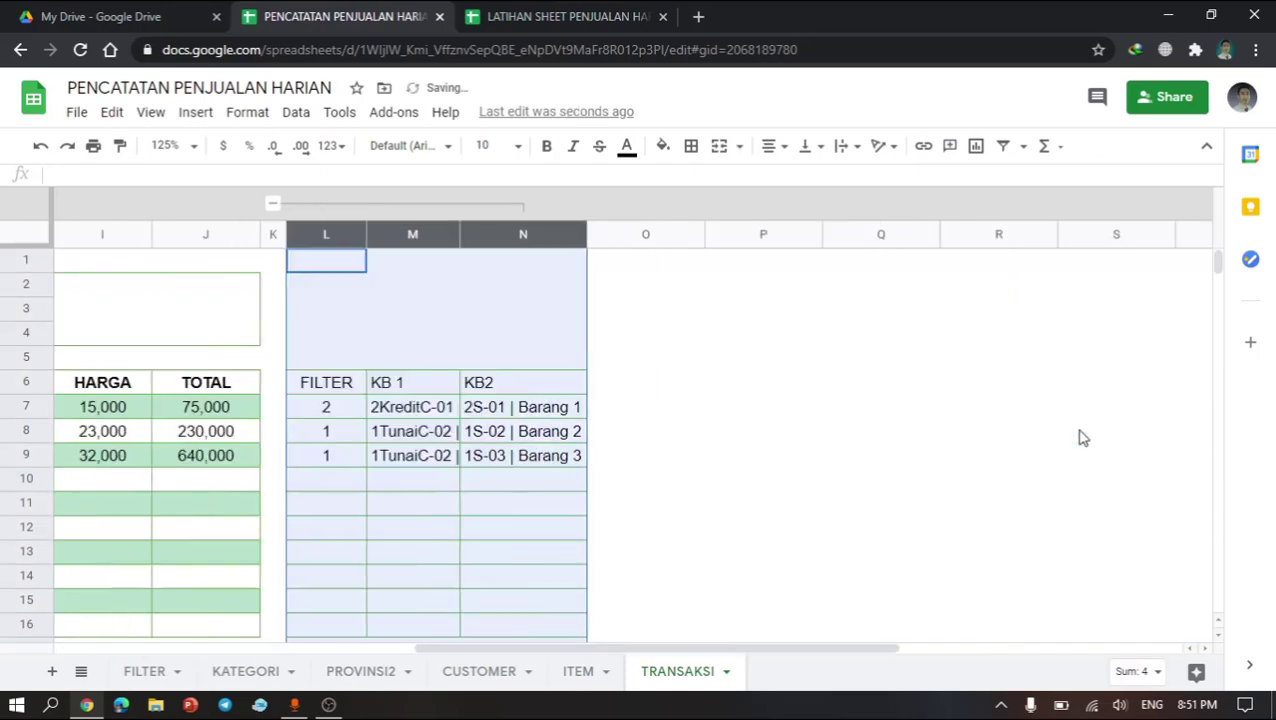
scroll(367, 421, "left", 10)
scroll(367, 410, "right", 5)
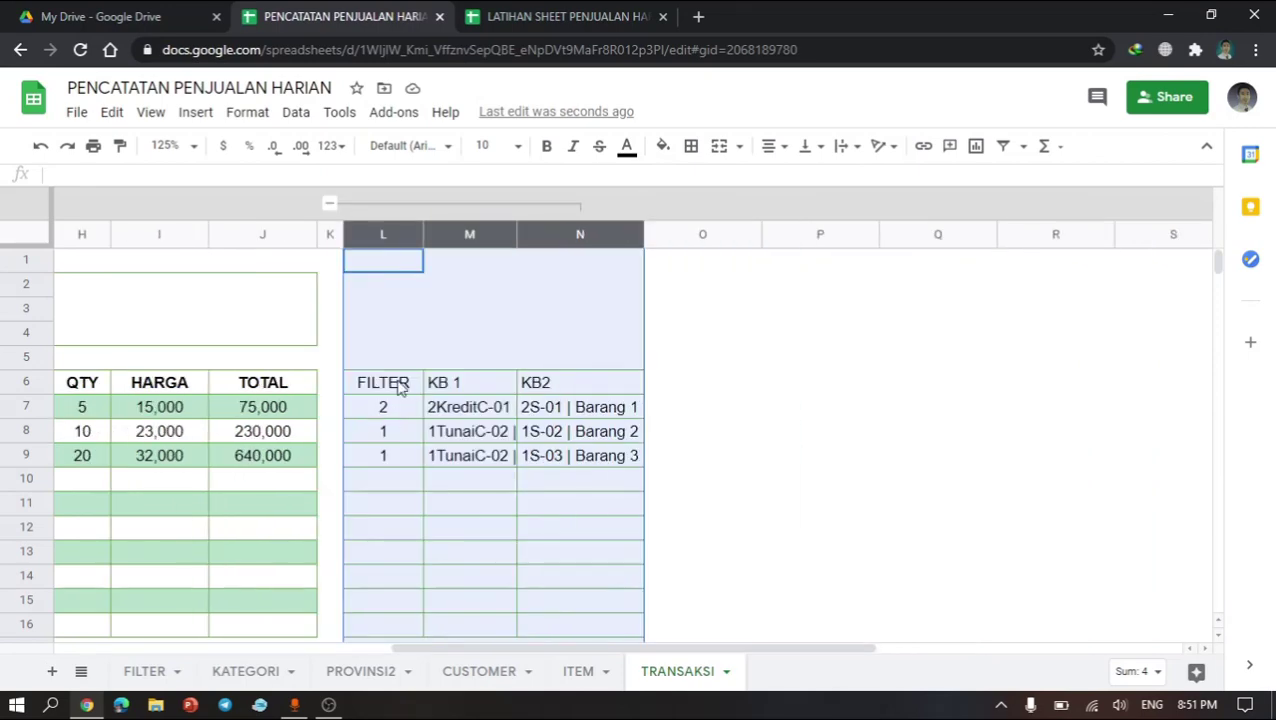
left_click(400, 386)
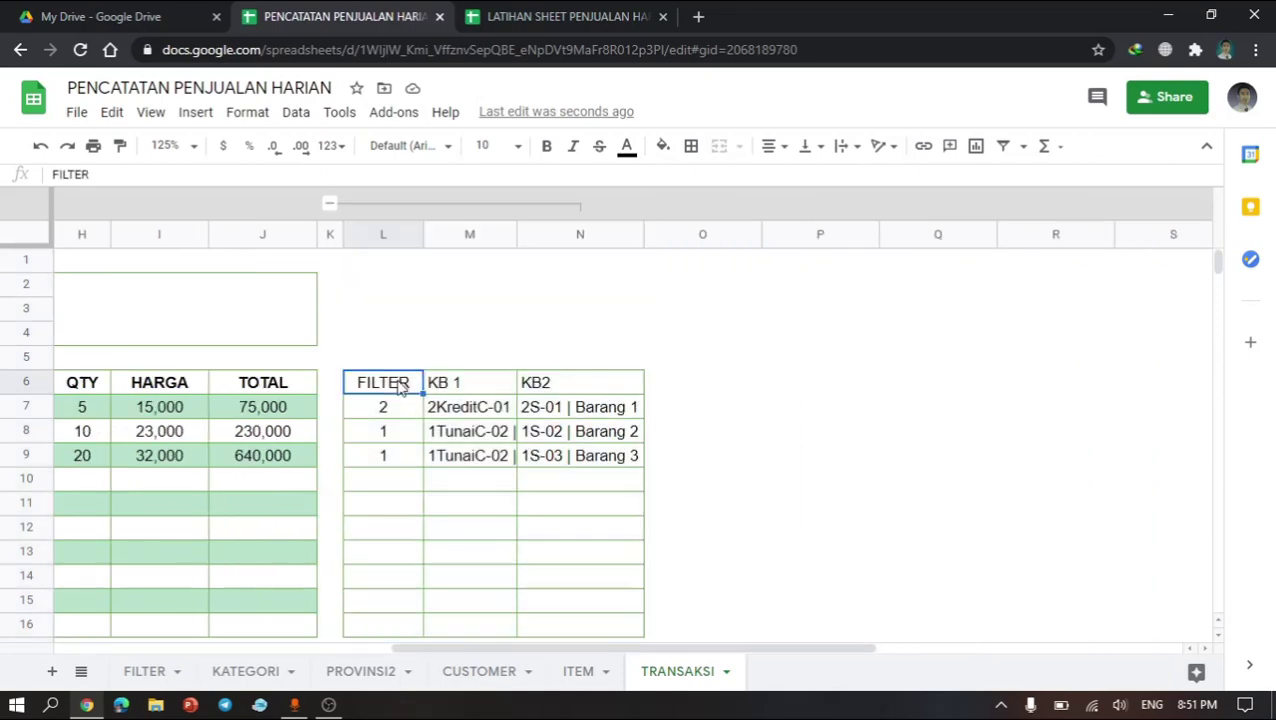
left_click(500, 408)
Step: Widen the KB 1 and KB2 columns M and N in the reference sheet
left_click_drag(516, 232, 569, 235)
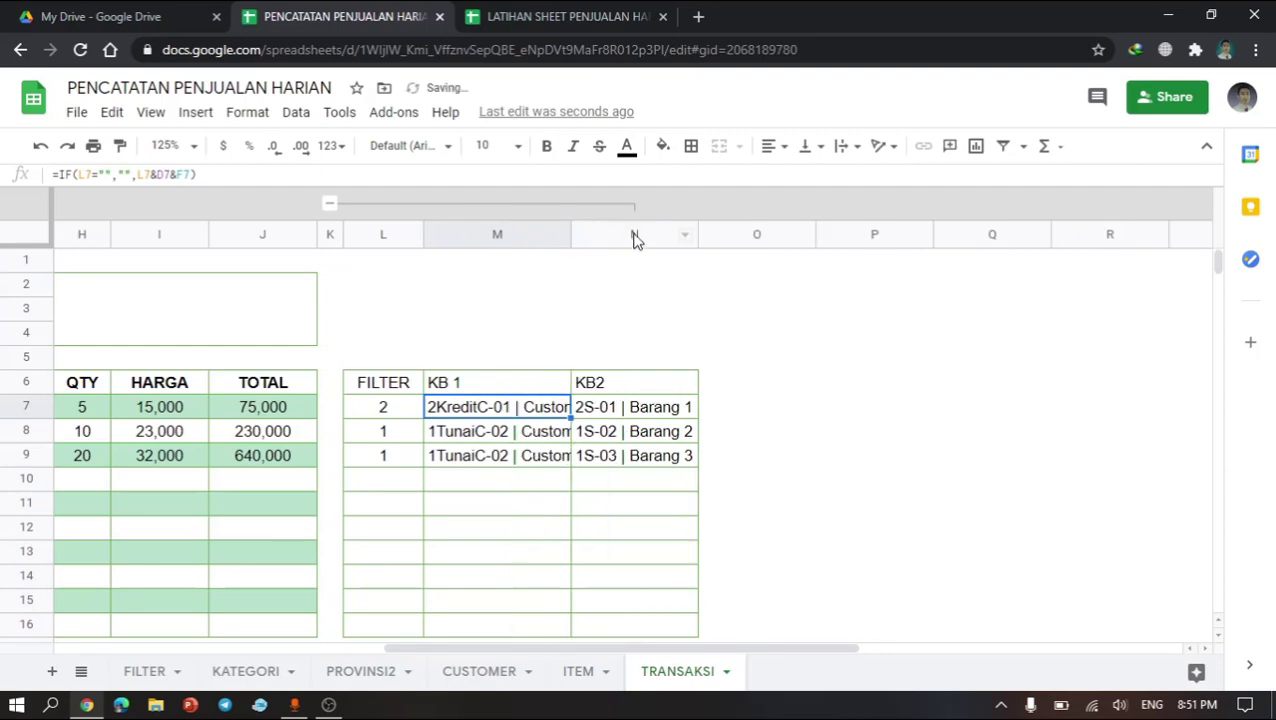
left_click_drag(697, 233, 750, 233)
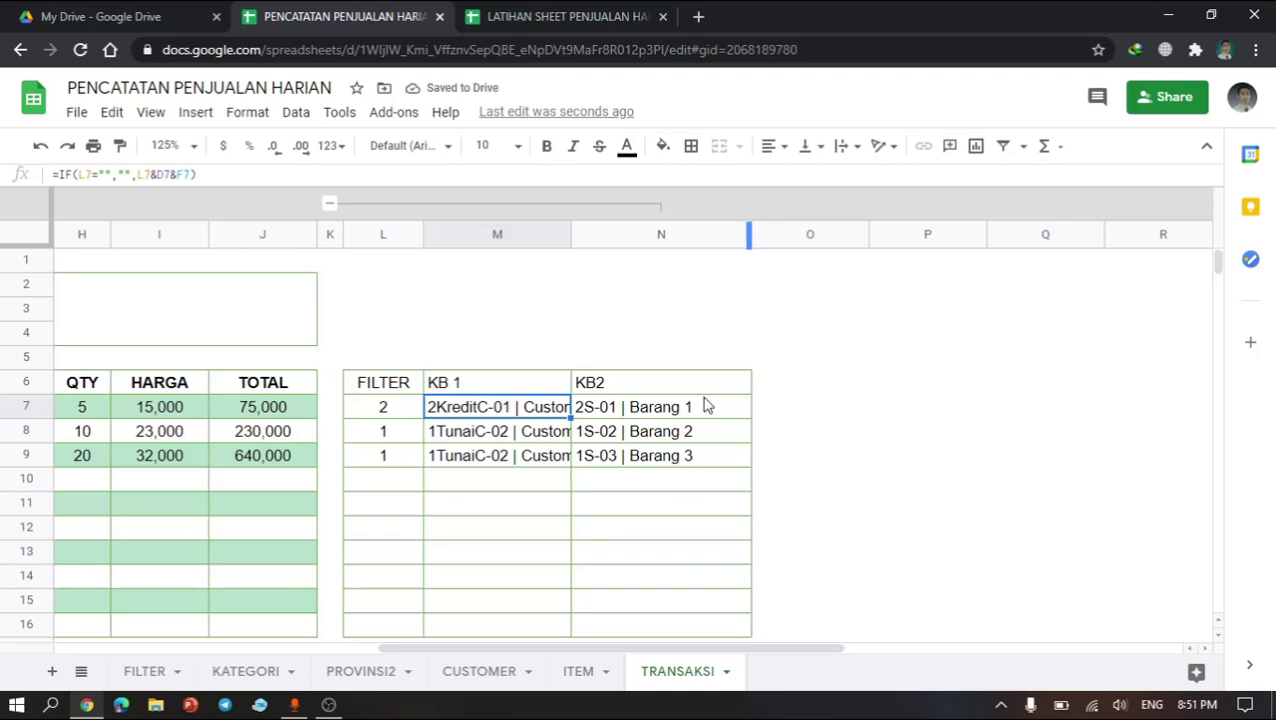
left_click(690, 457)
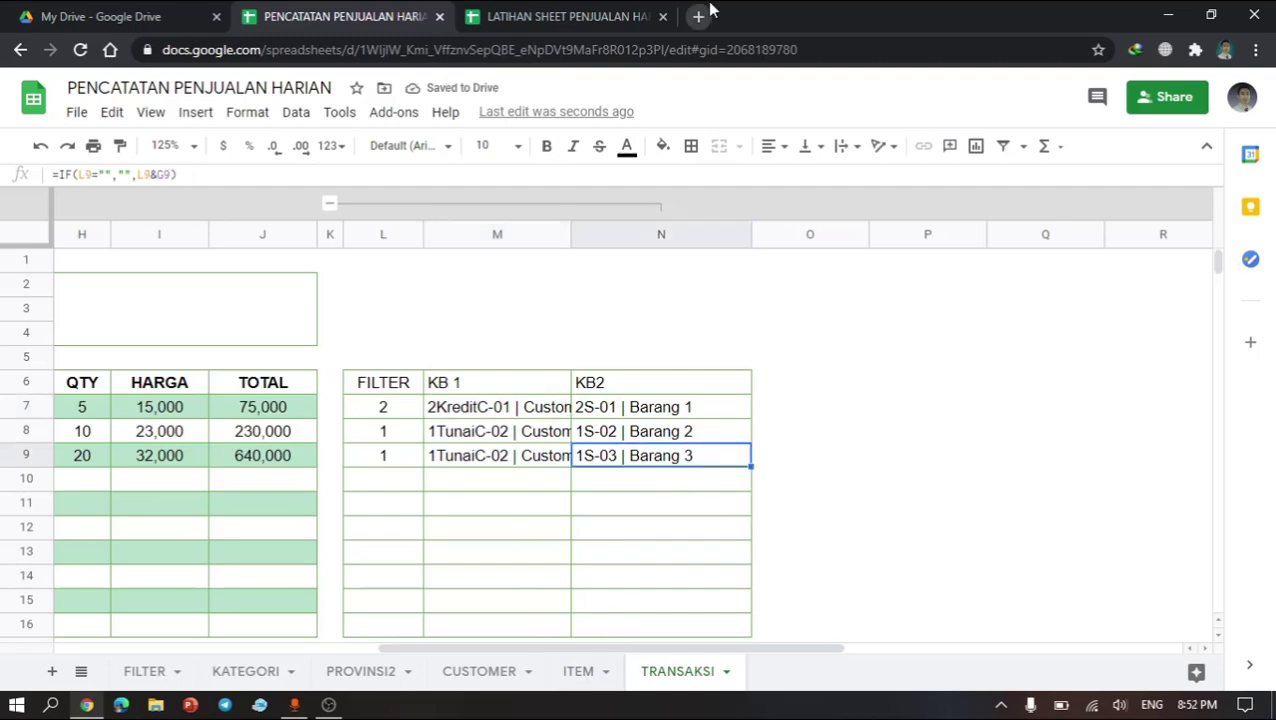
Step: Return to the LATIHAN file and enter the heading FILTER in cell L6 of TRANSAKSI
left_click(581, 16)
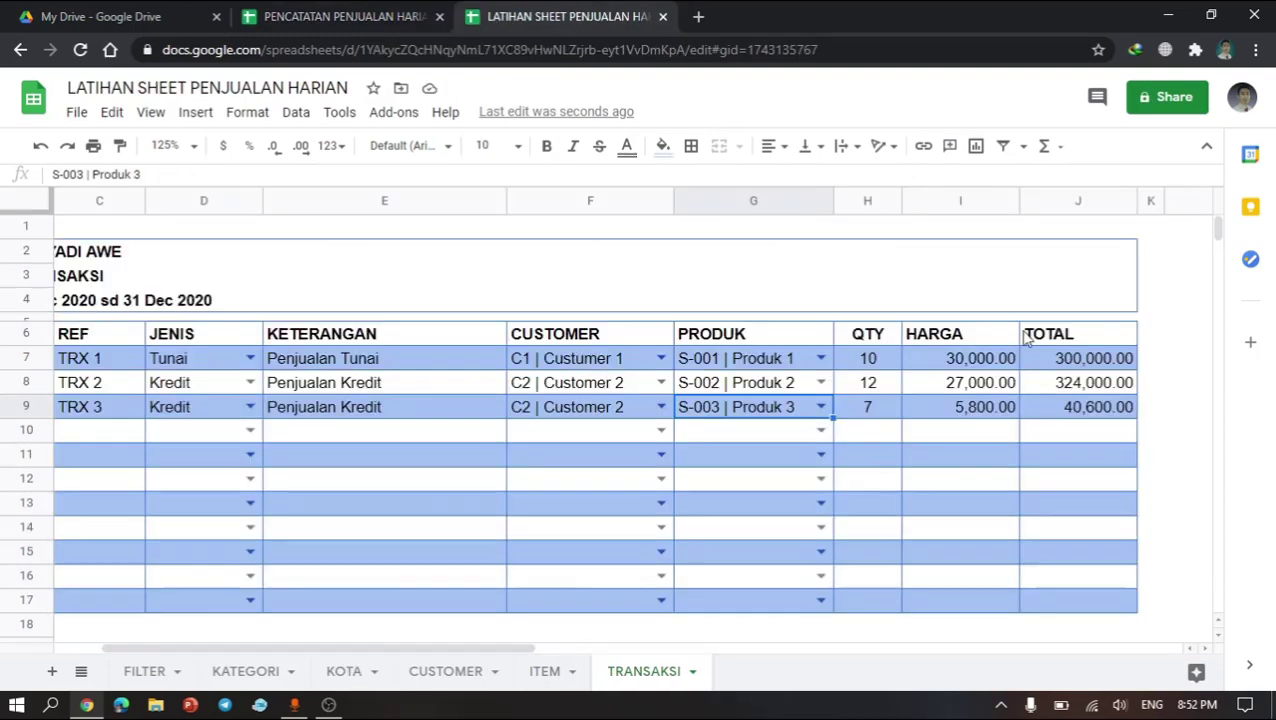
scroll(1020, 338, "right", 5)
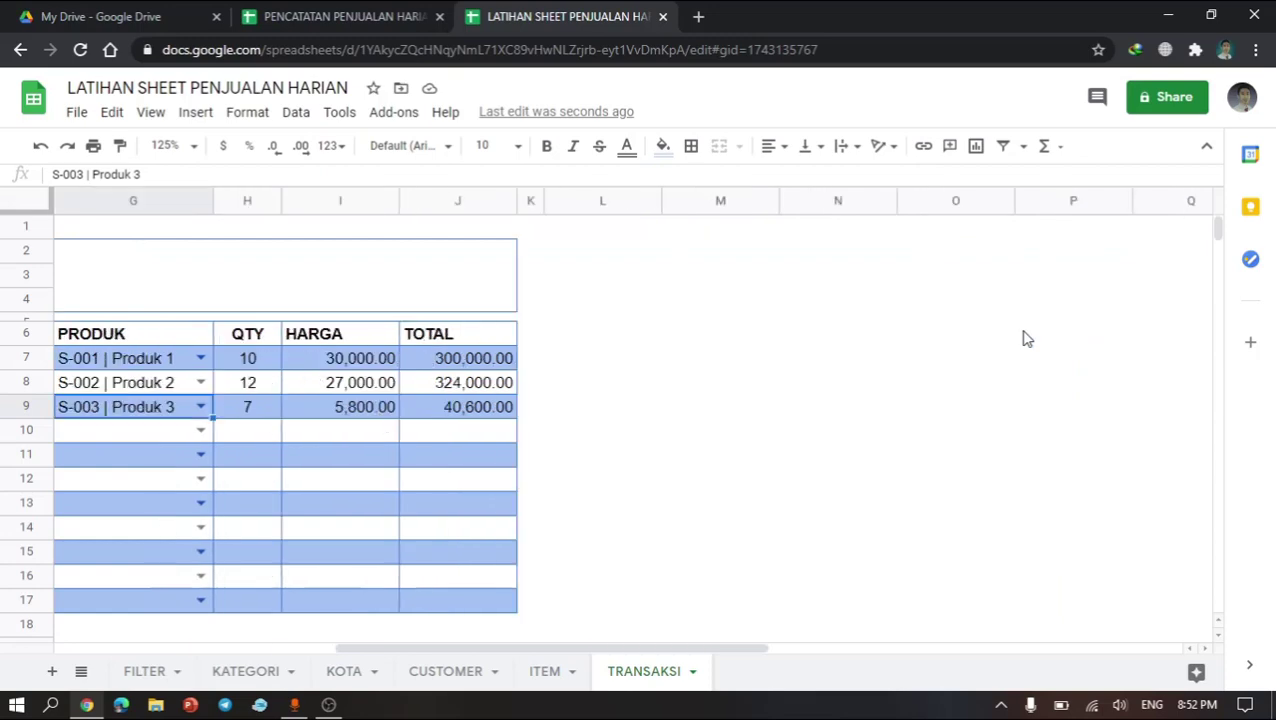
left_click(600, 332)
type("fil")
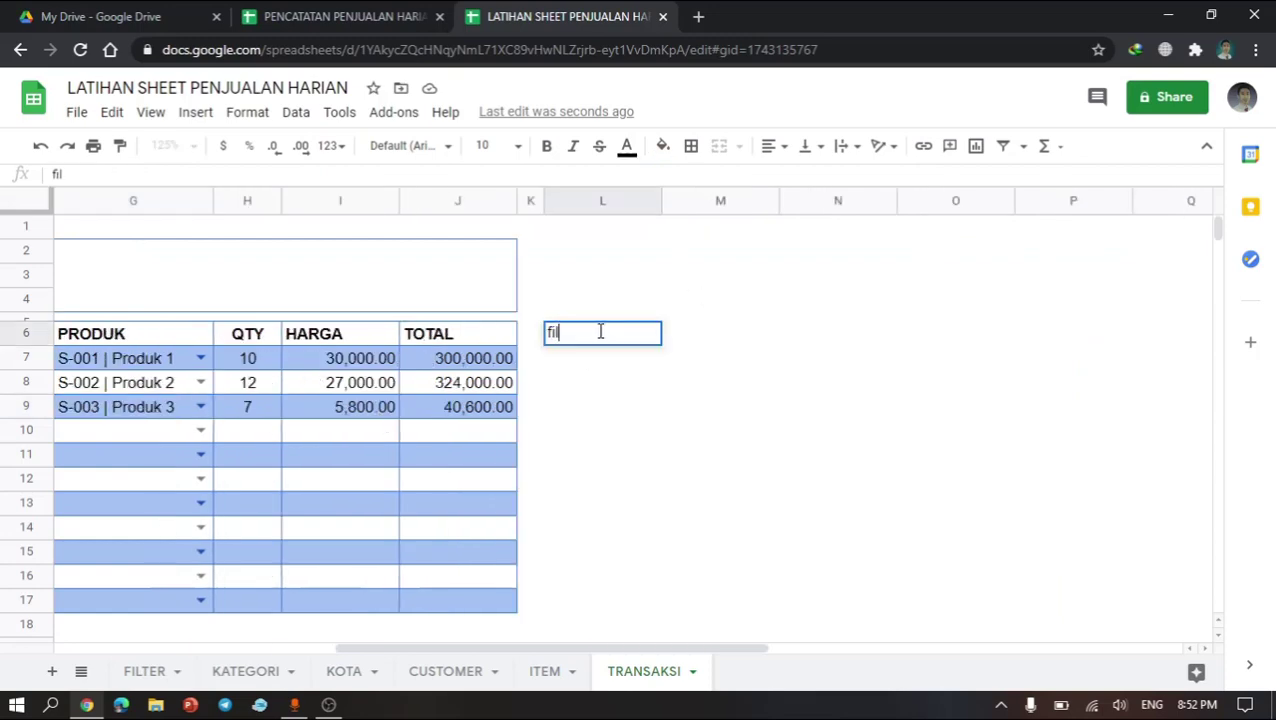
type("t")
key("BackSpace")
key("BackSpace")
type("FILTER")
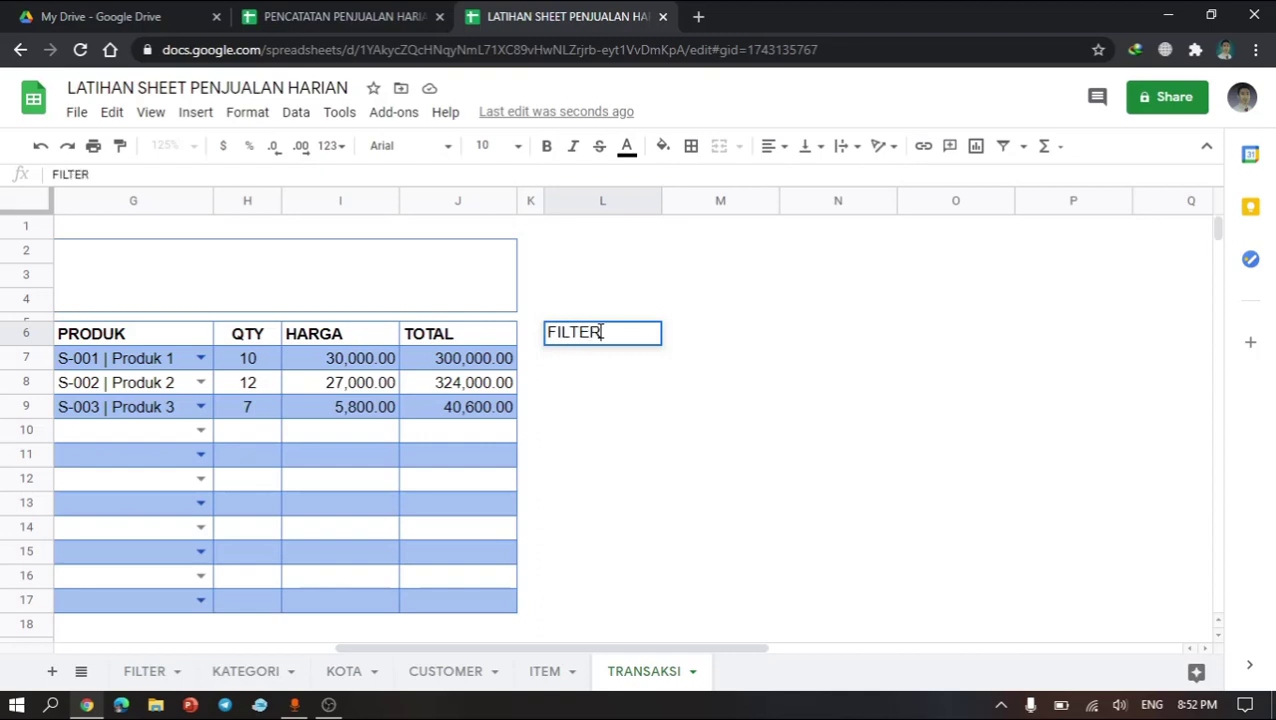
key("Return")
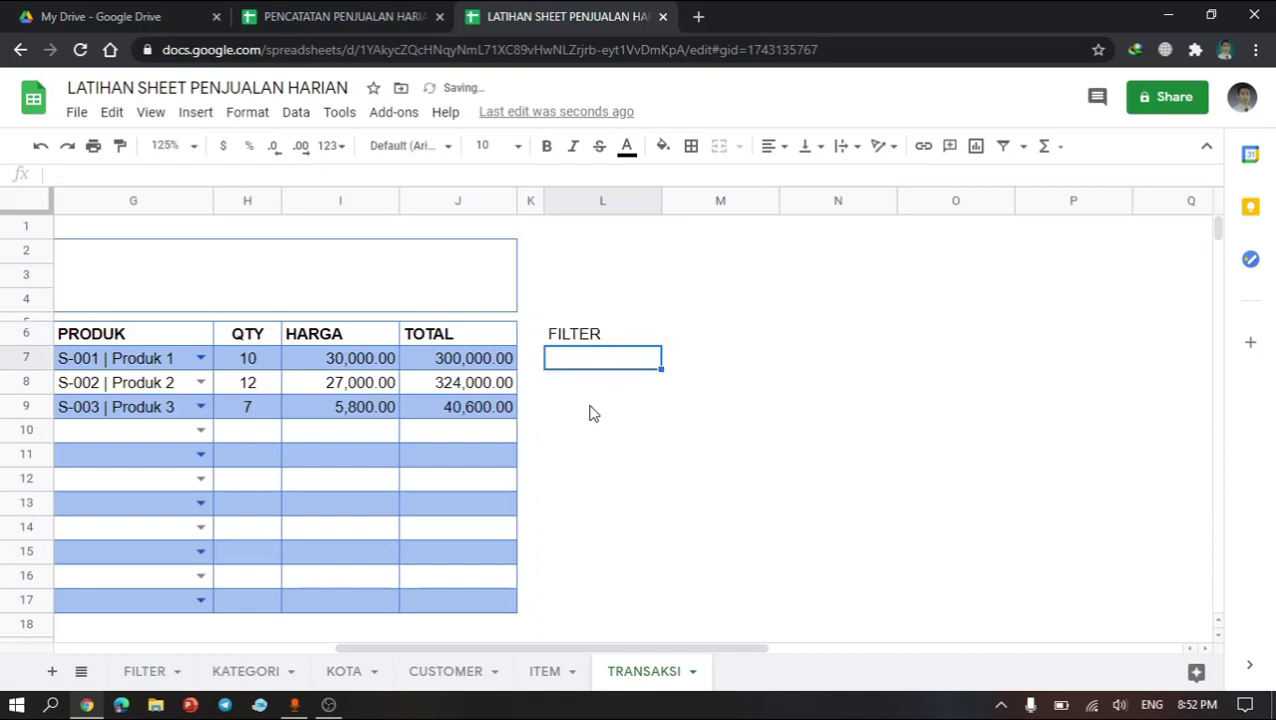
Step: Check the start and end dates on the FILTER sheet
left_click(590, 411)
left_click(605, 365)
left_click(150, 671)
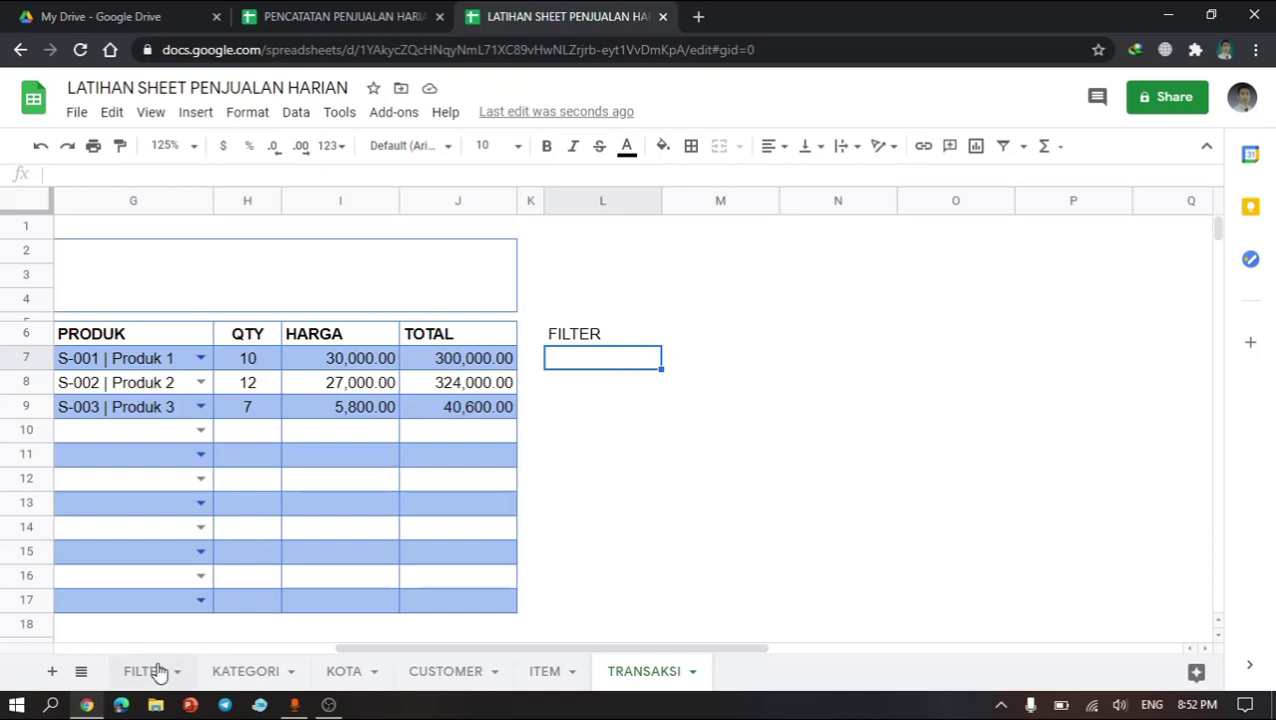
left_click(333, 354)
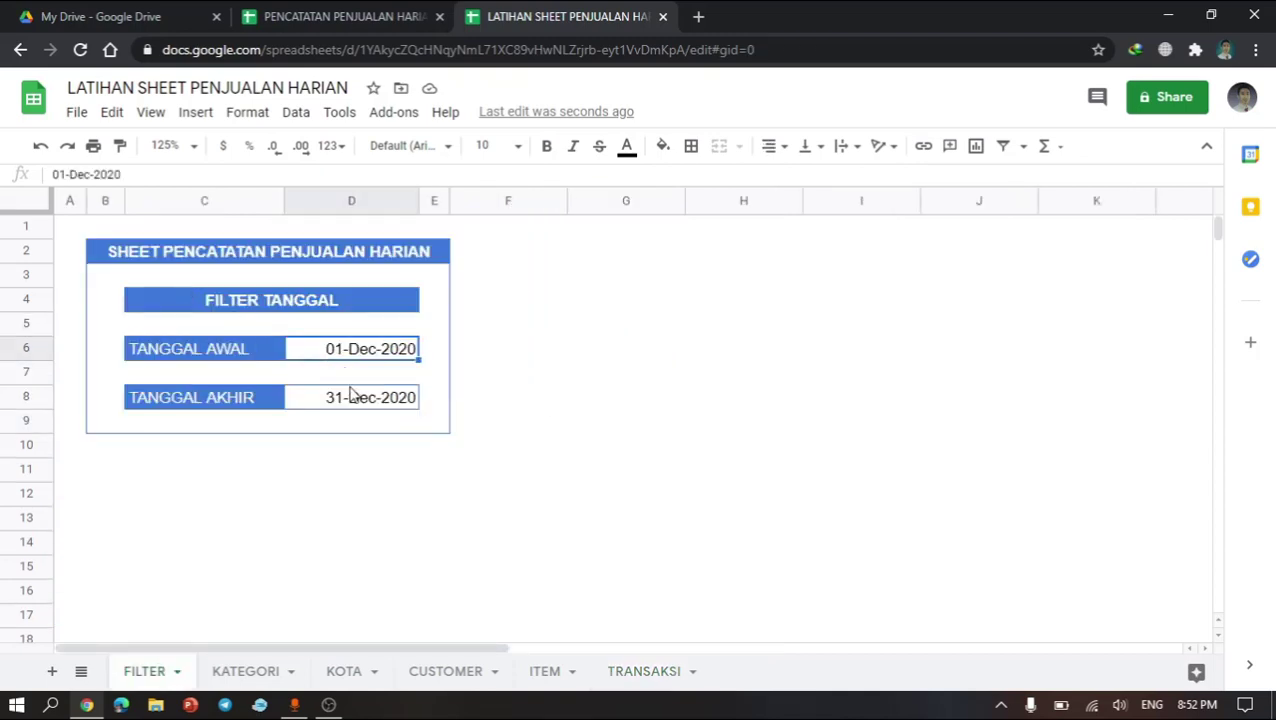
key("Down")
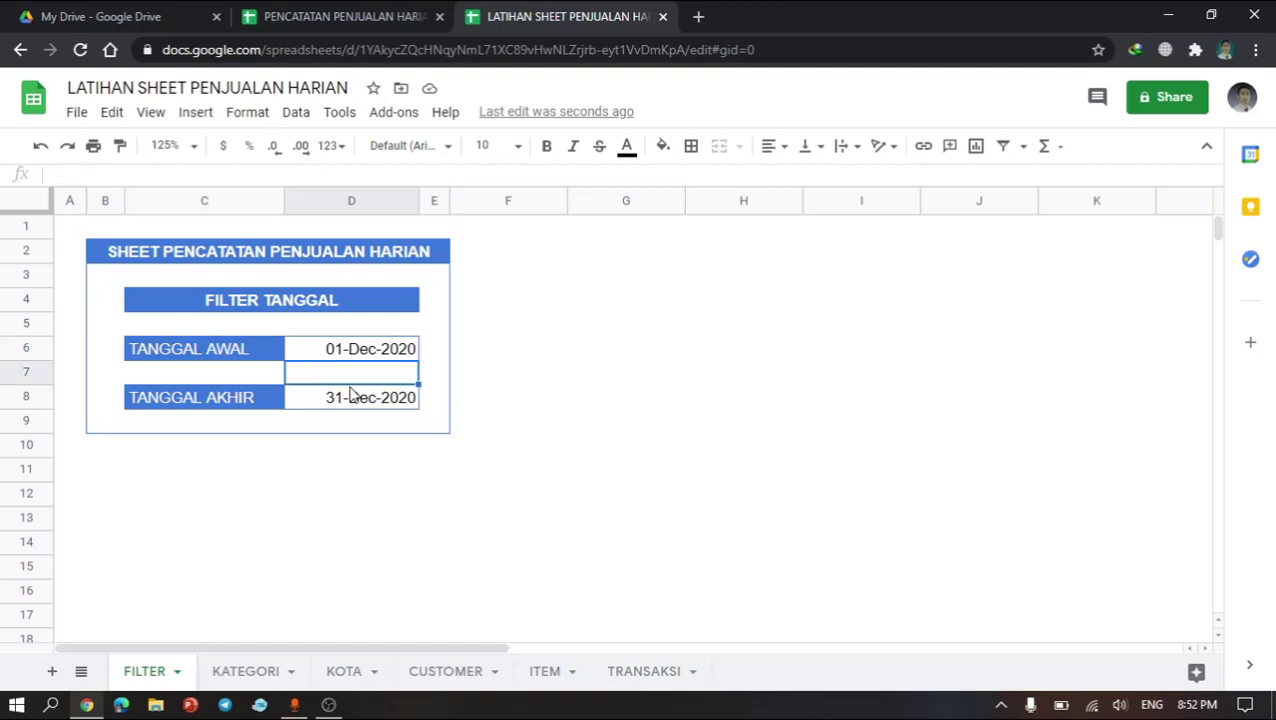
left_click(660, 672)
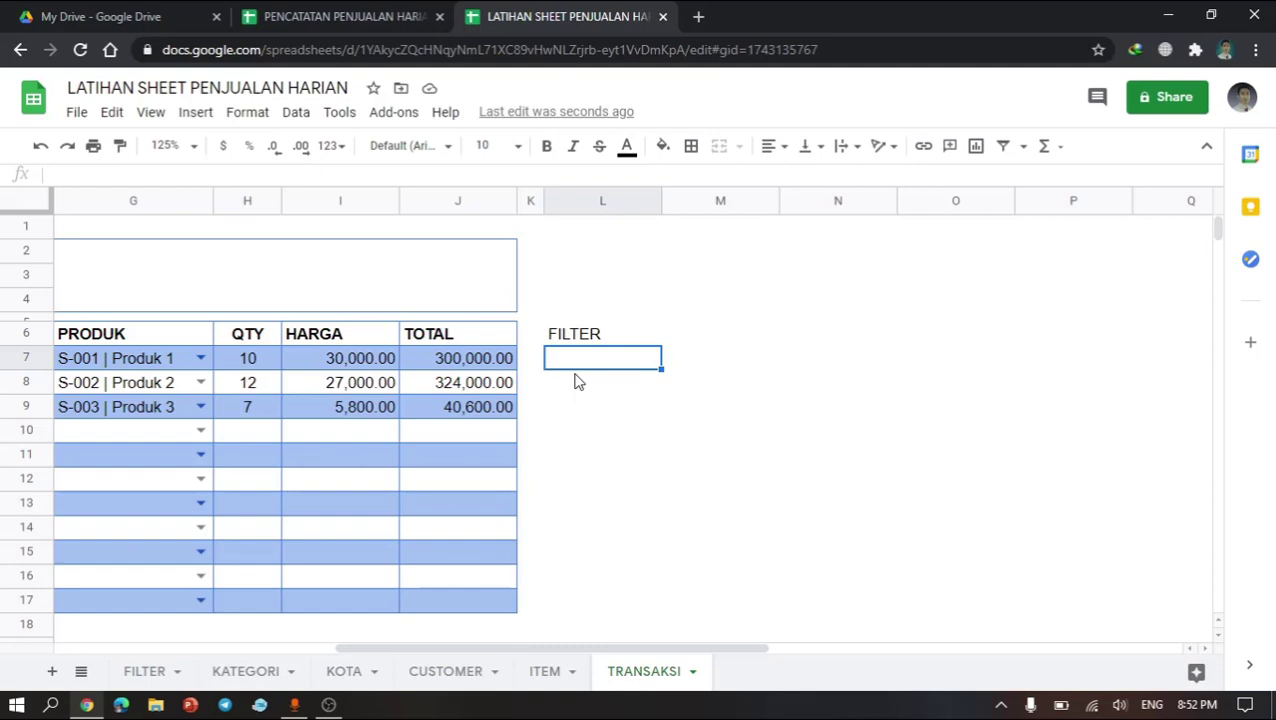
Step: Begin a formula in cell L7 of TRANSAKSI combining IF with an AND function
type("=")
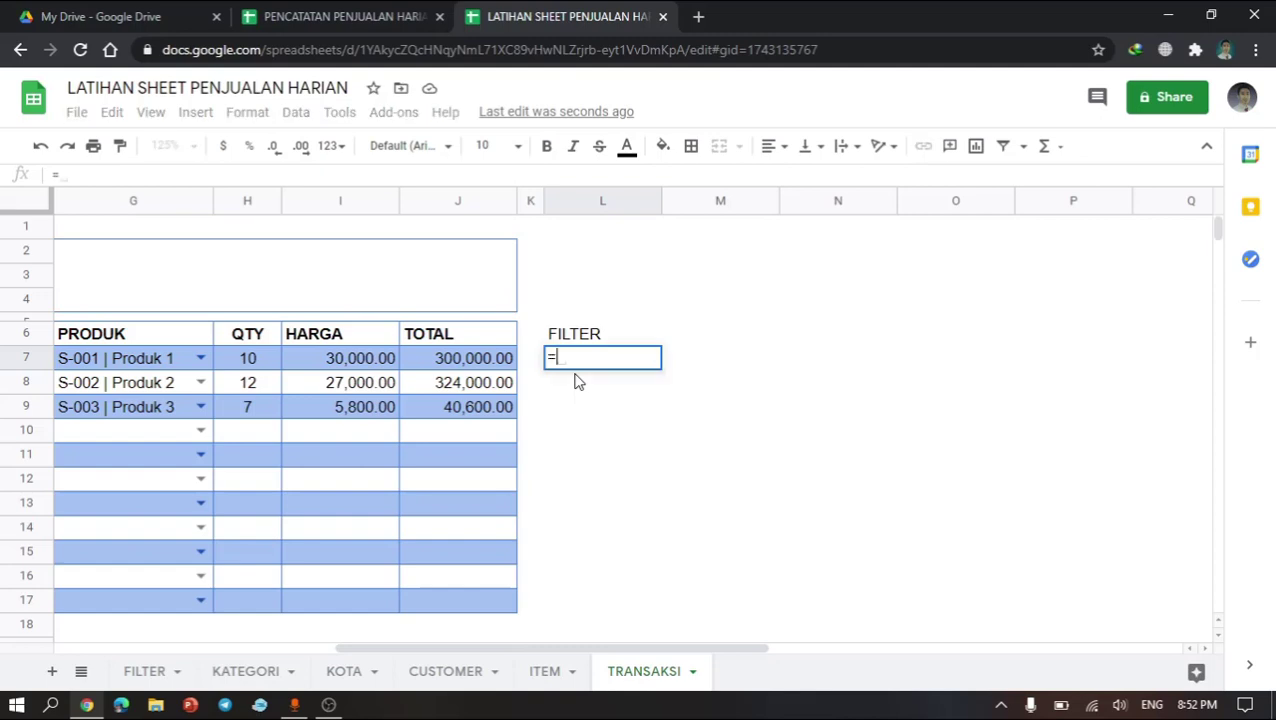
type("IF(")
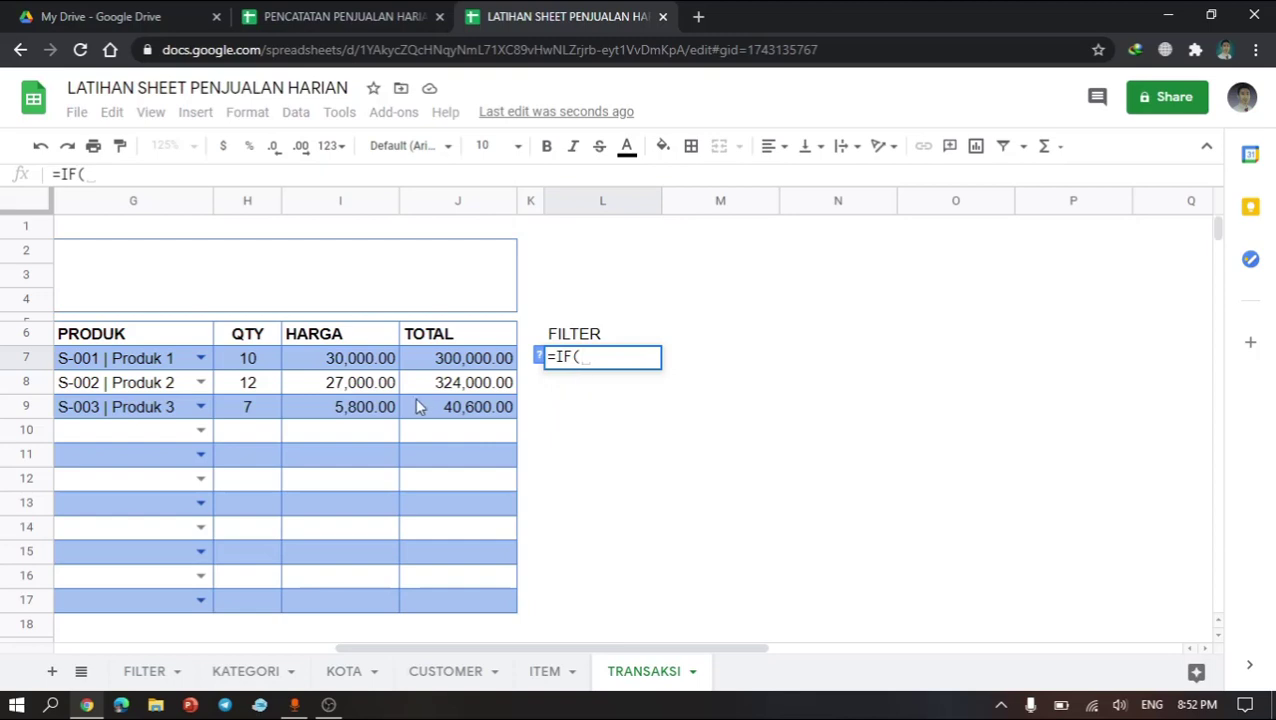
scroll(418, 405, "left", 5)
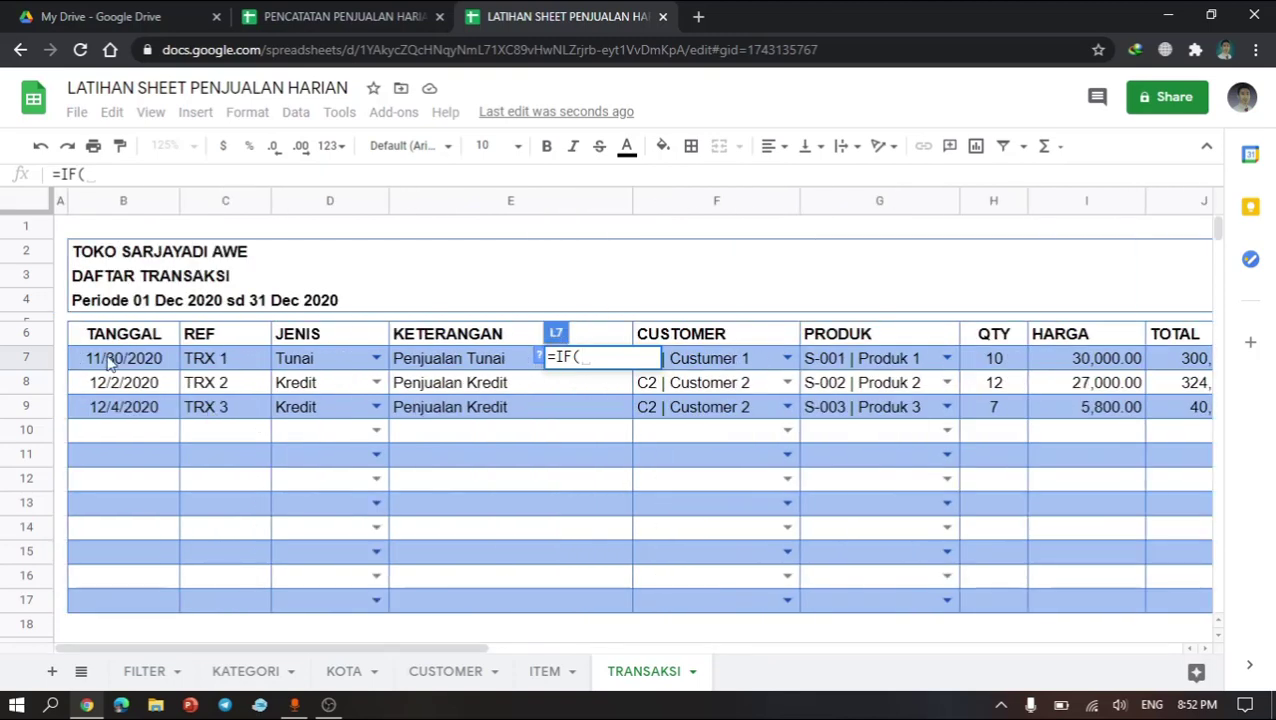
left_click(108, 362)
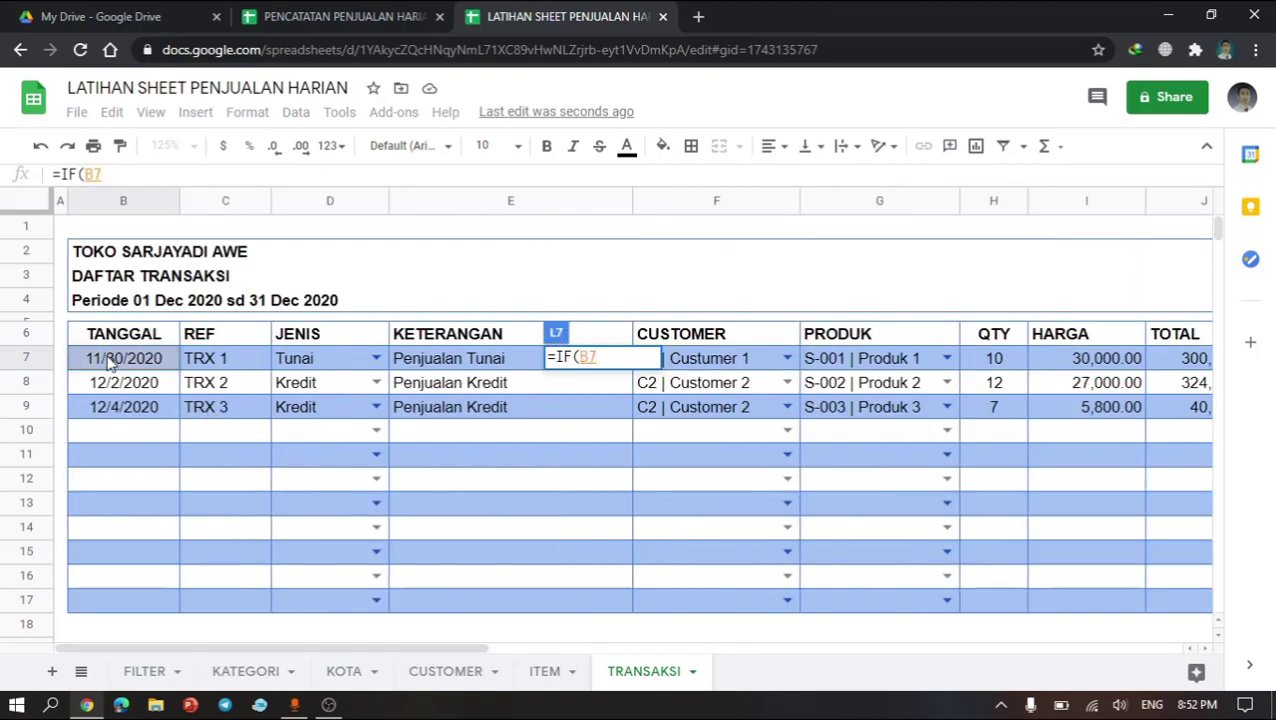
type("<")
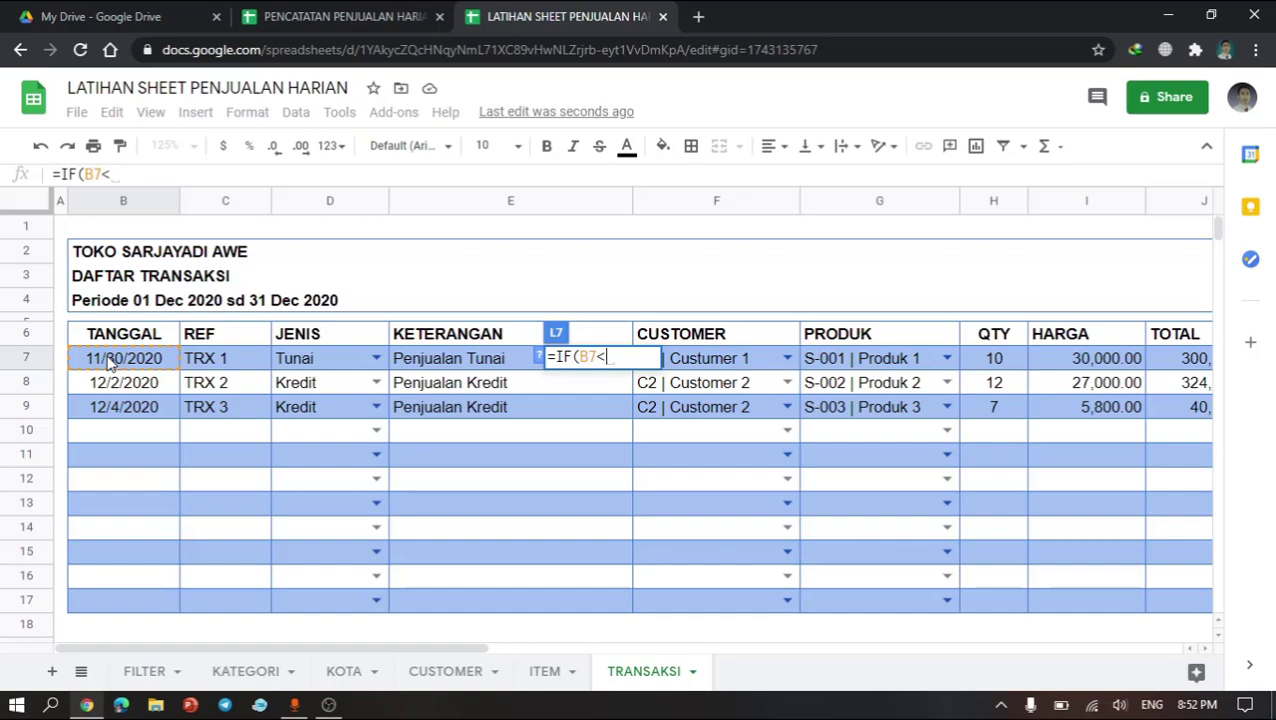
key("BackSpace")
key("BackSpace")
key("BackSpace")
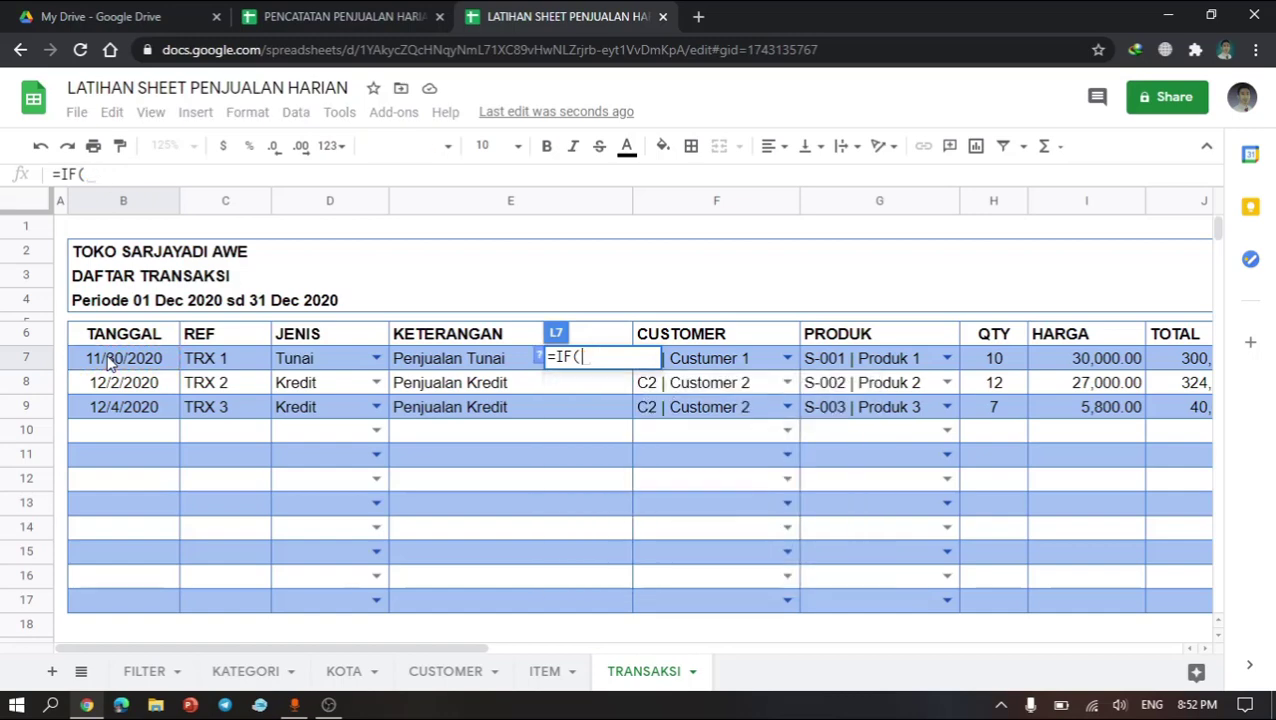
type("AND")
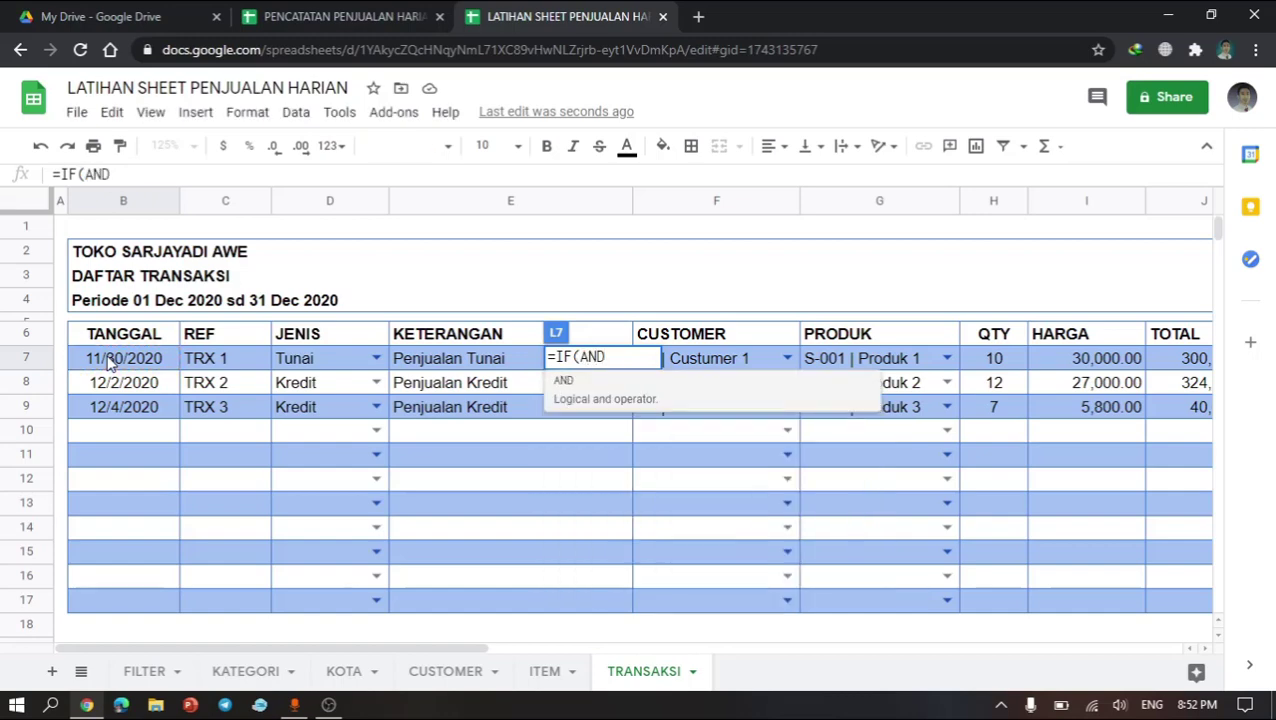
type("(")
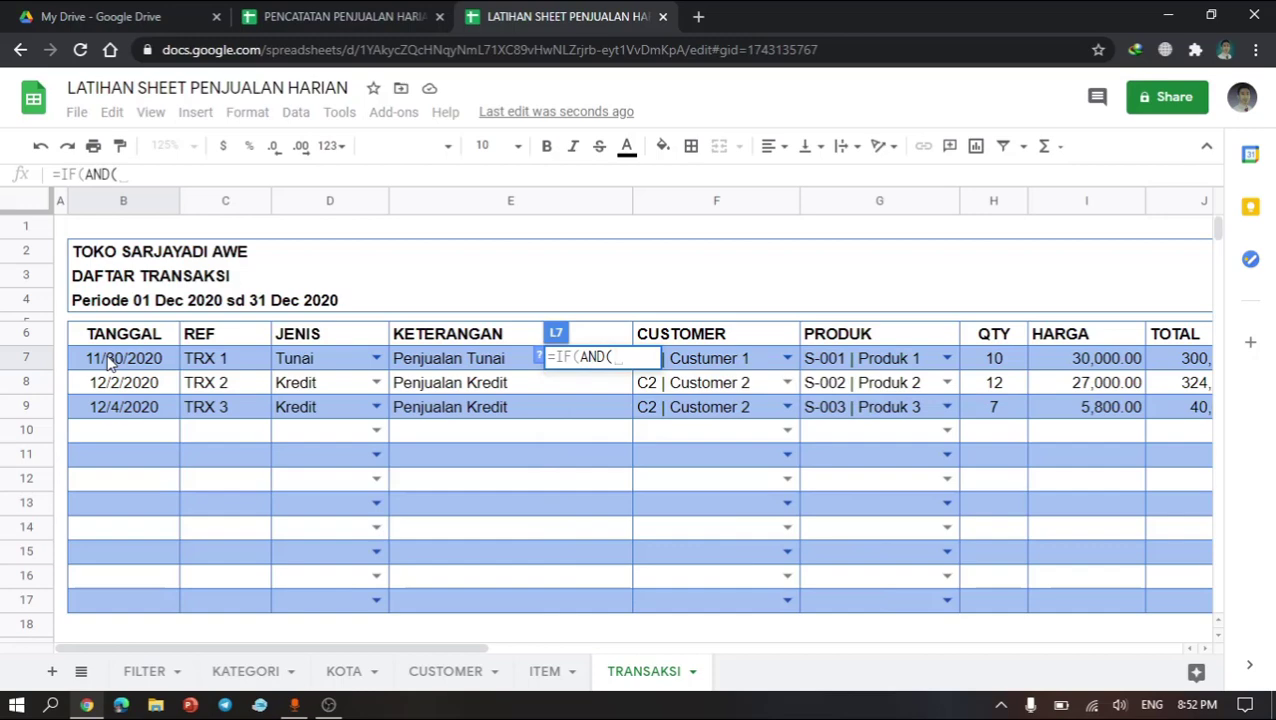
Step: Add the AND condition that the date in B7 is earlier than the named range AWAL
left_click(110, 365)
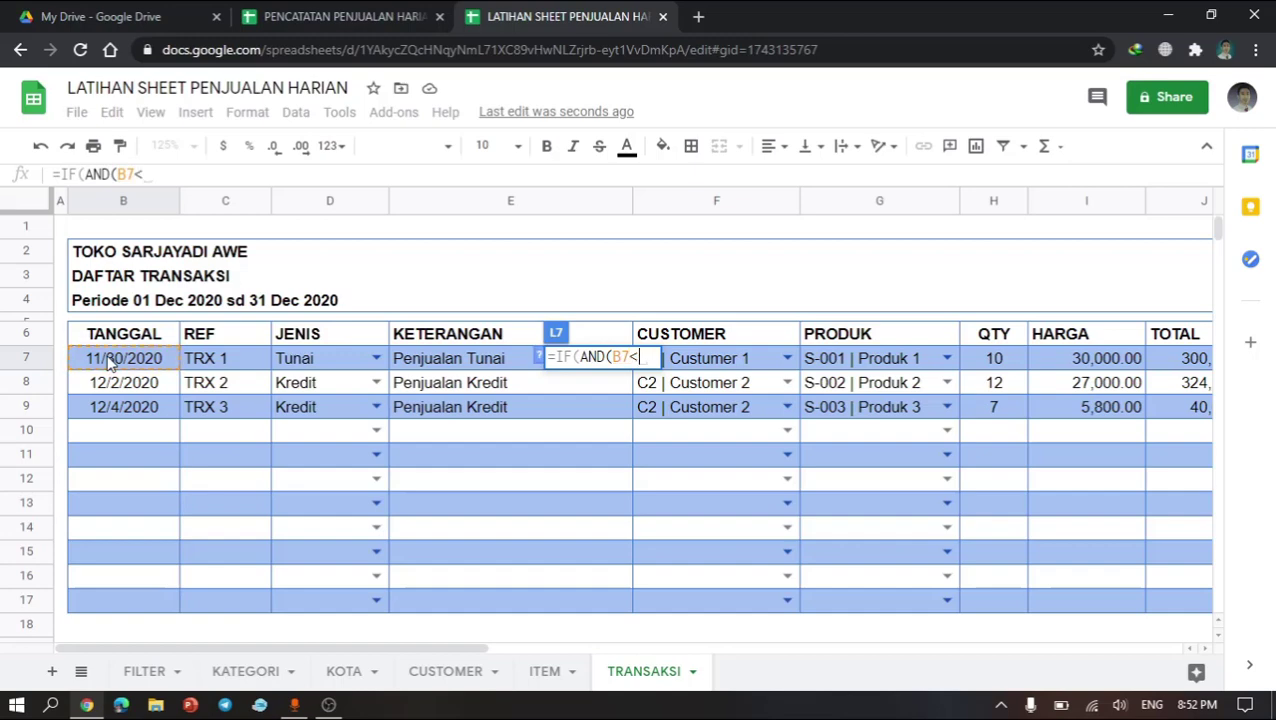
type("<=AW")
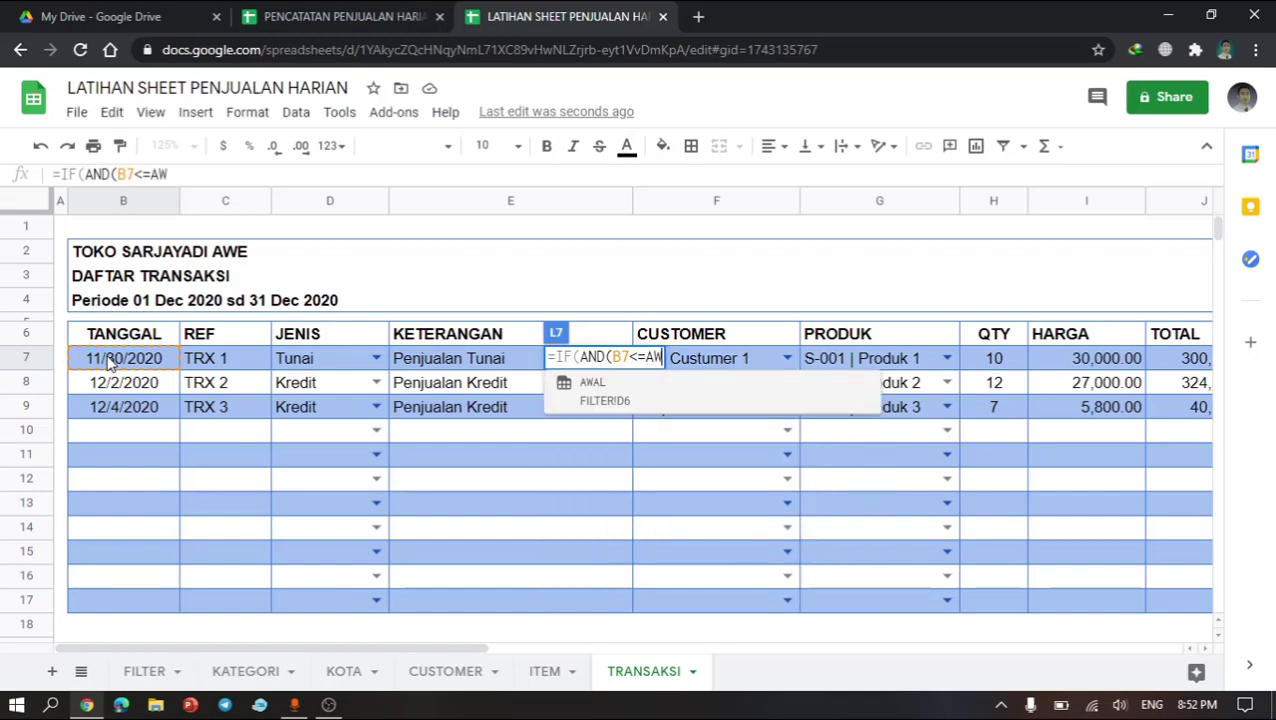
key("BackSpace")
key("BackSpace")
key("BackSpace")
type("AW")
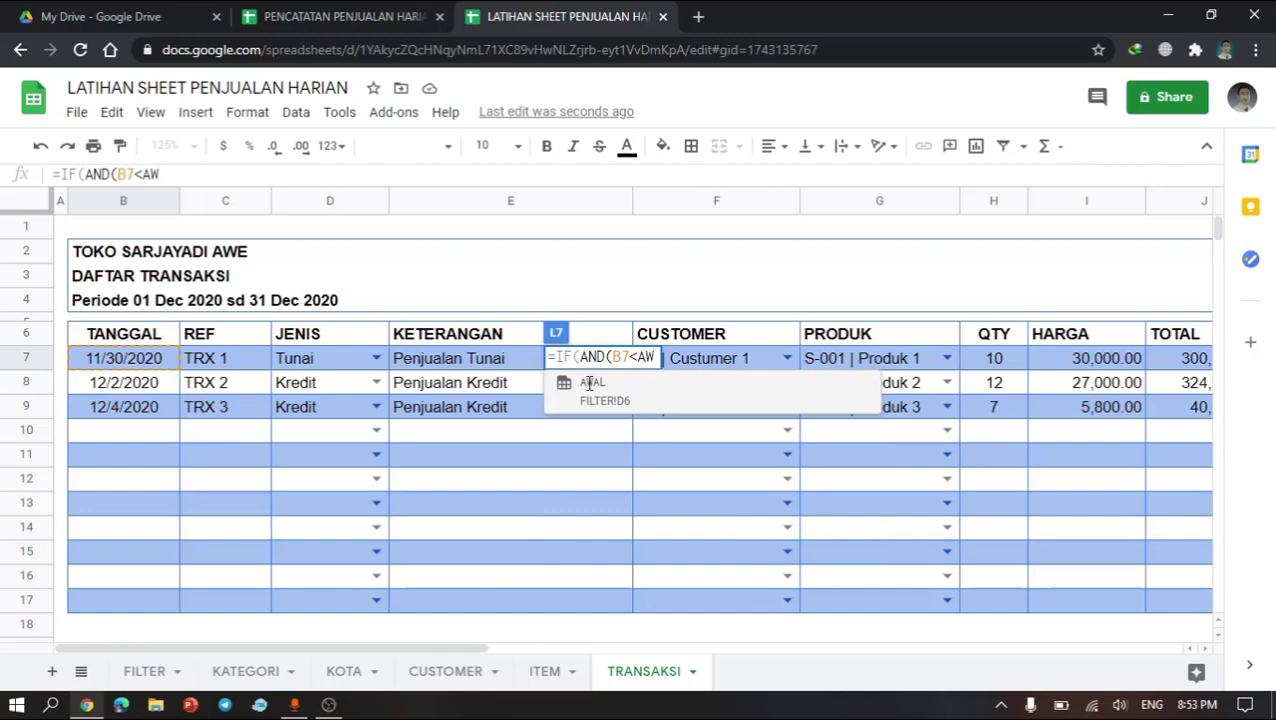
type("AL")
left_click(632, 412)
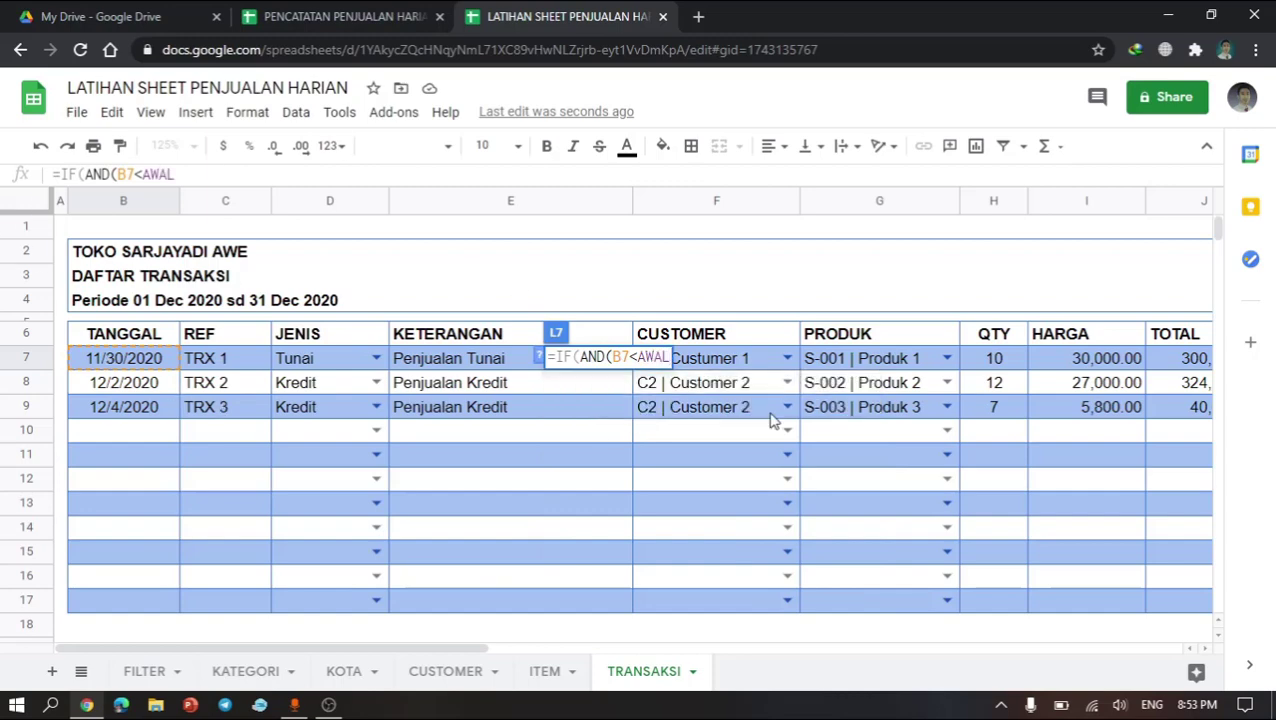
Step: Add the second AND condition that B7 is not empty, and set the IF result to 2 when true
type(",")
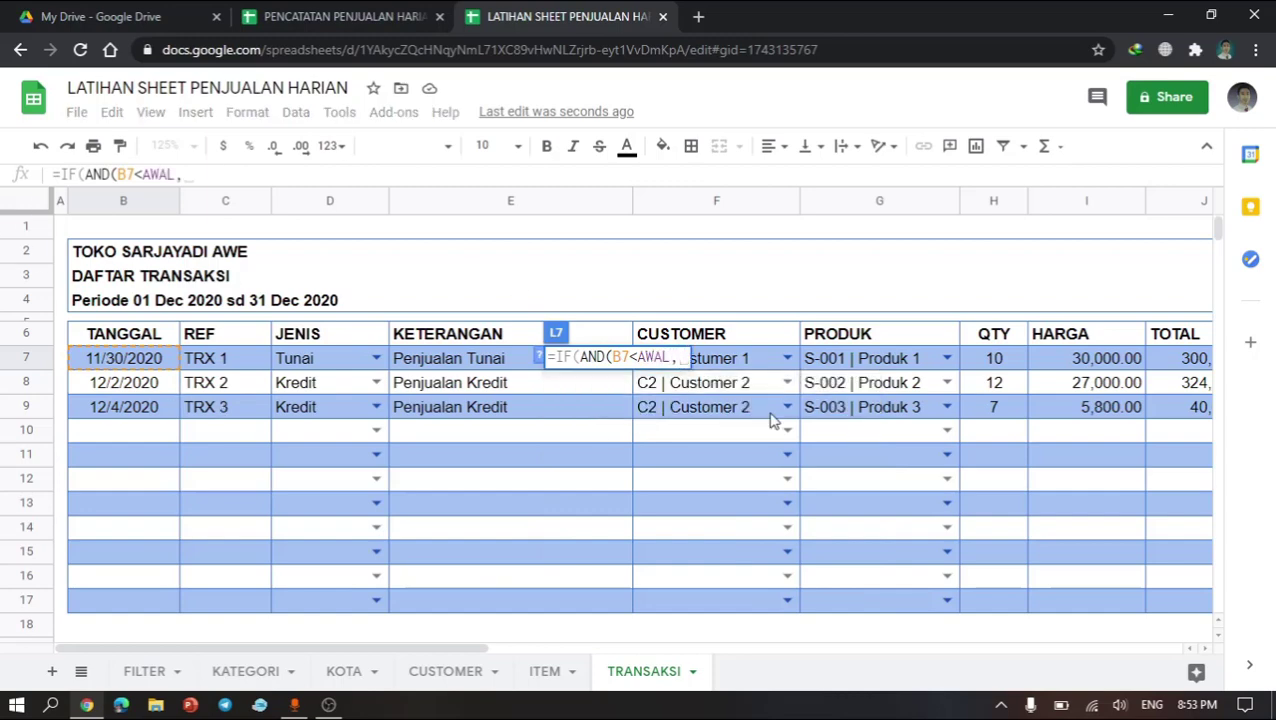
type("B7")
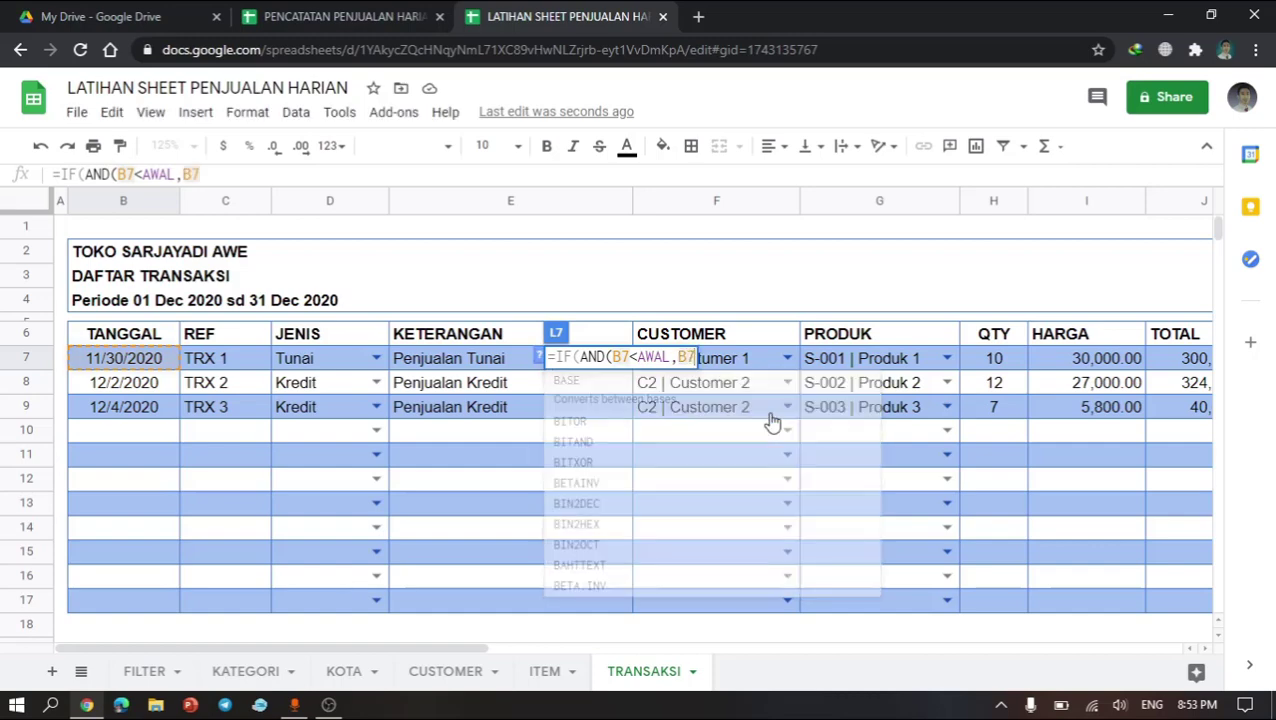
type("<")
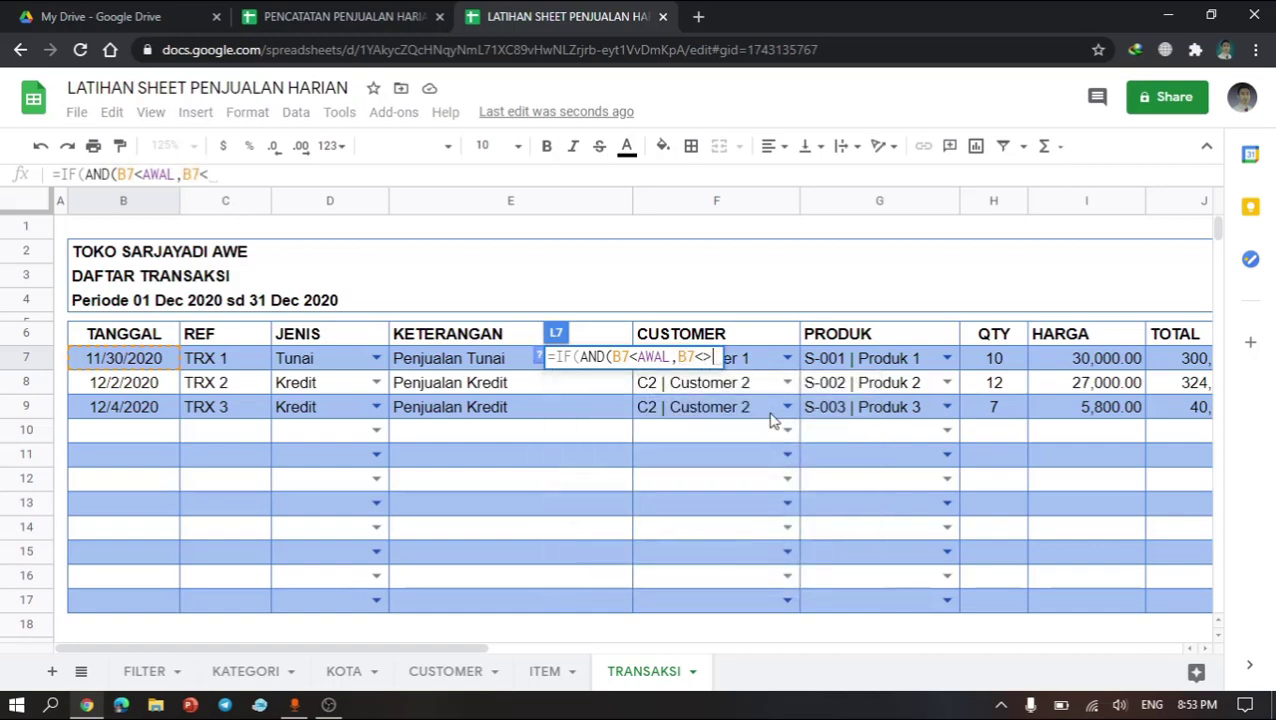
type(">\"\"")
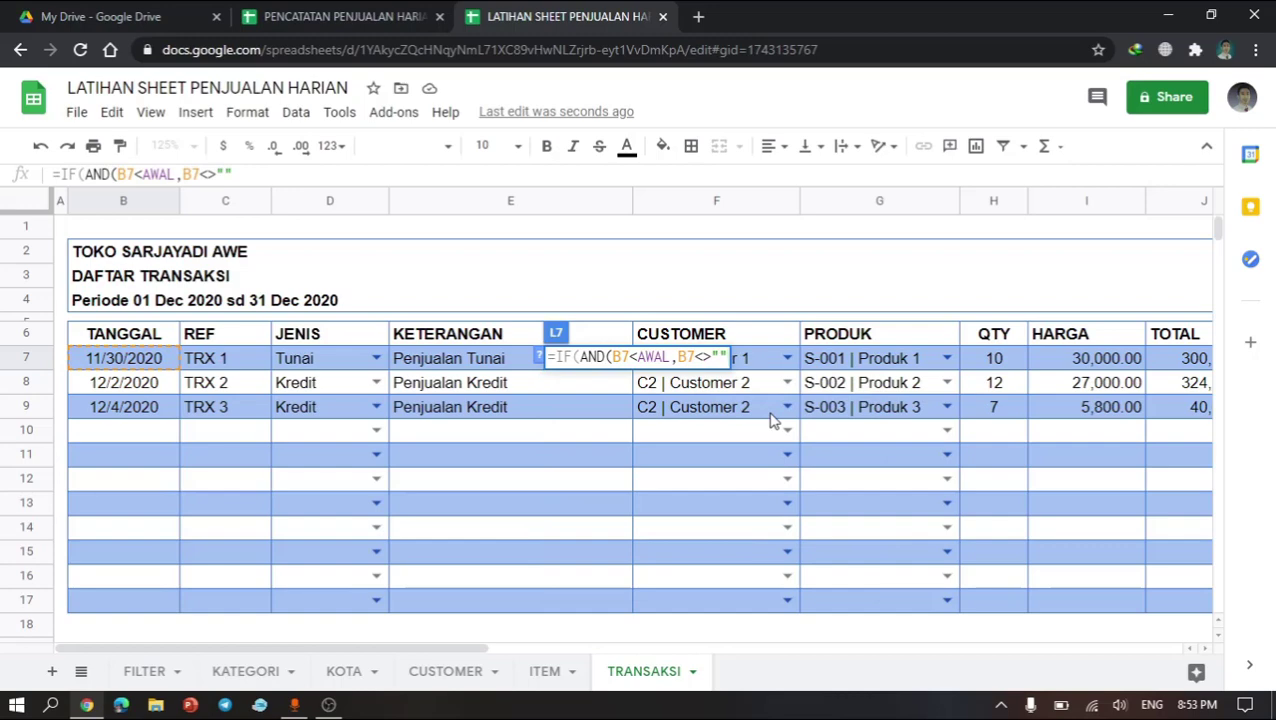
type(")")
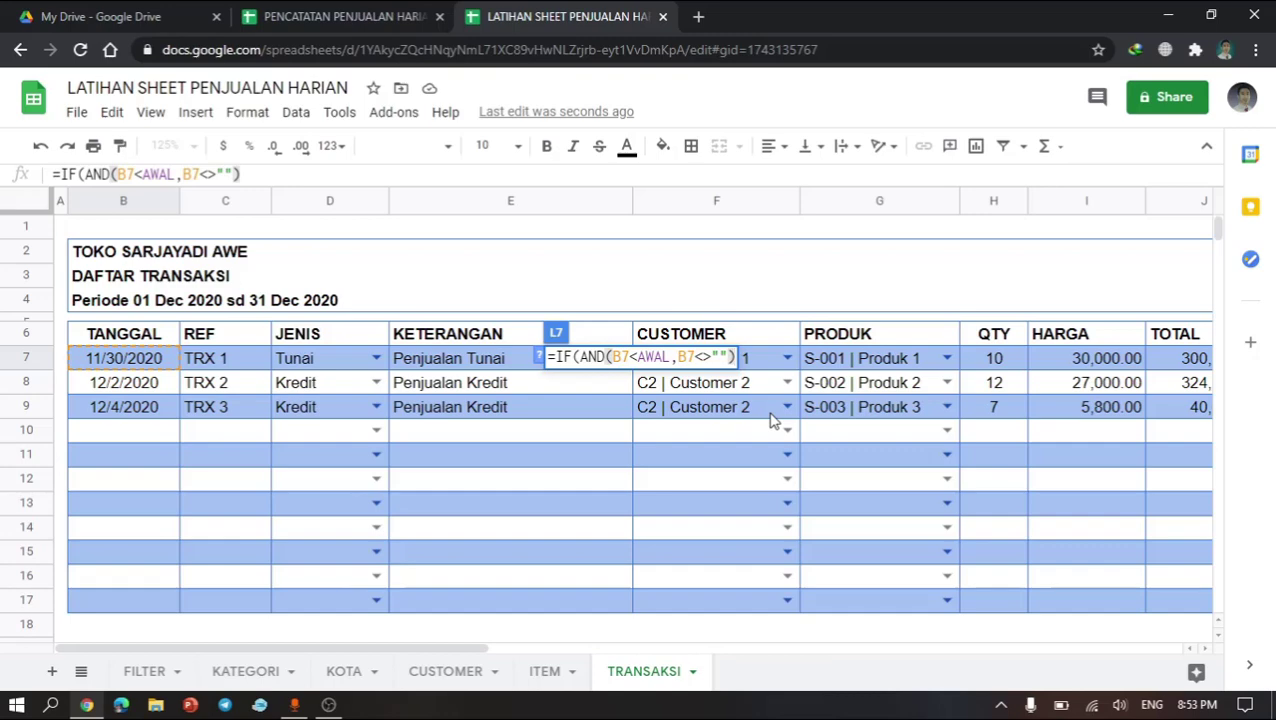
type(",")
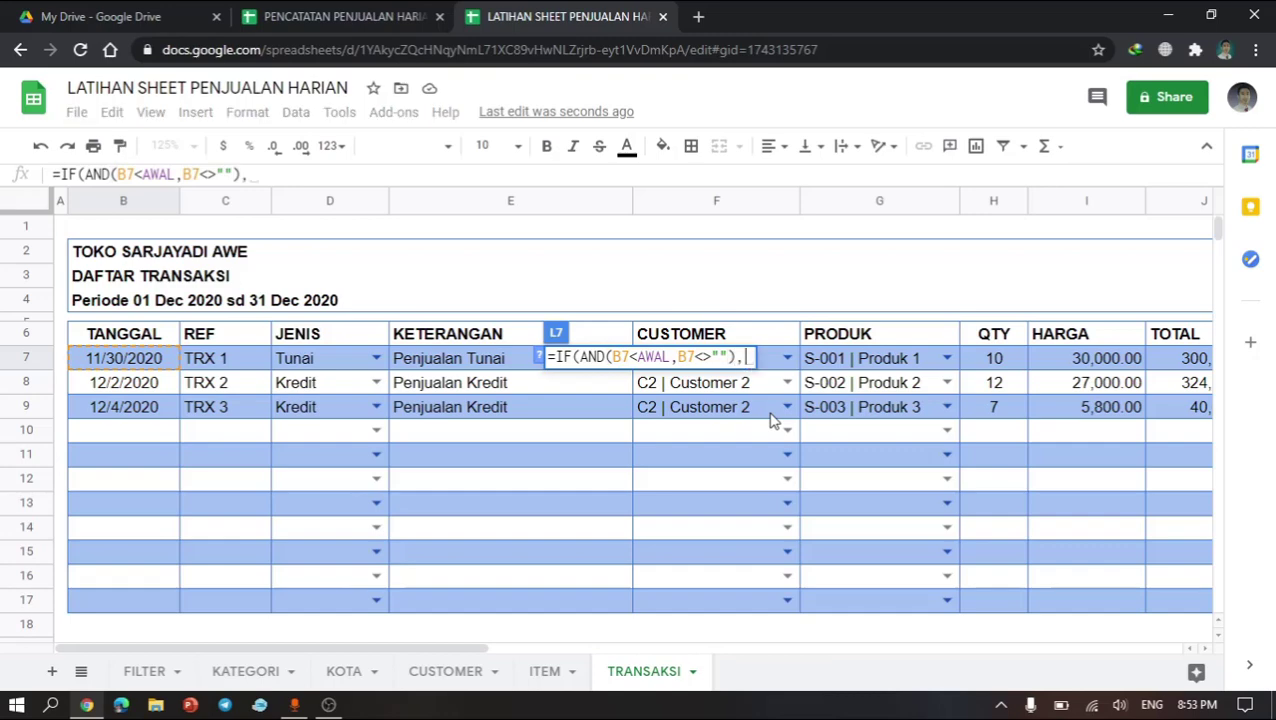
type("2,IF(AND(B7>=AWA")
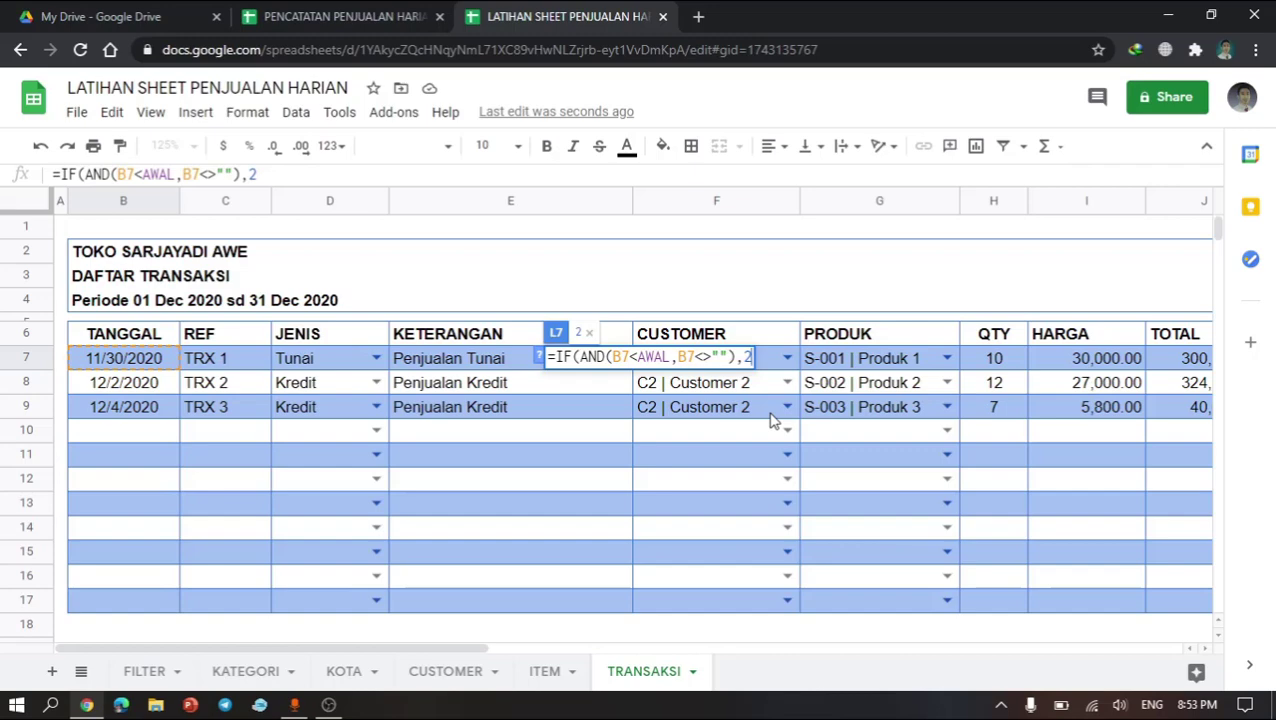
Step: Continue the L7 formula with a nested IF and AND whose first condition is B7 on or after the named range AWAL
type(",")
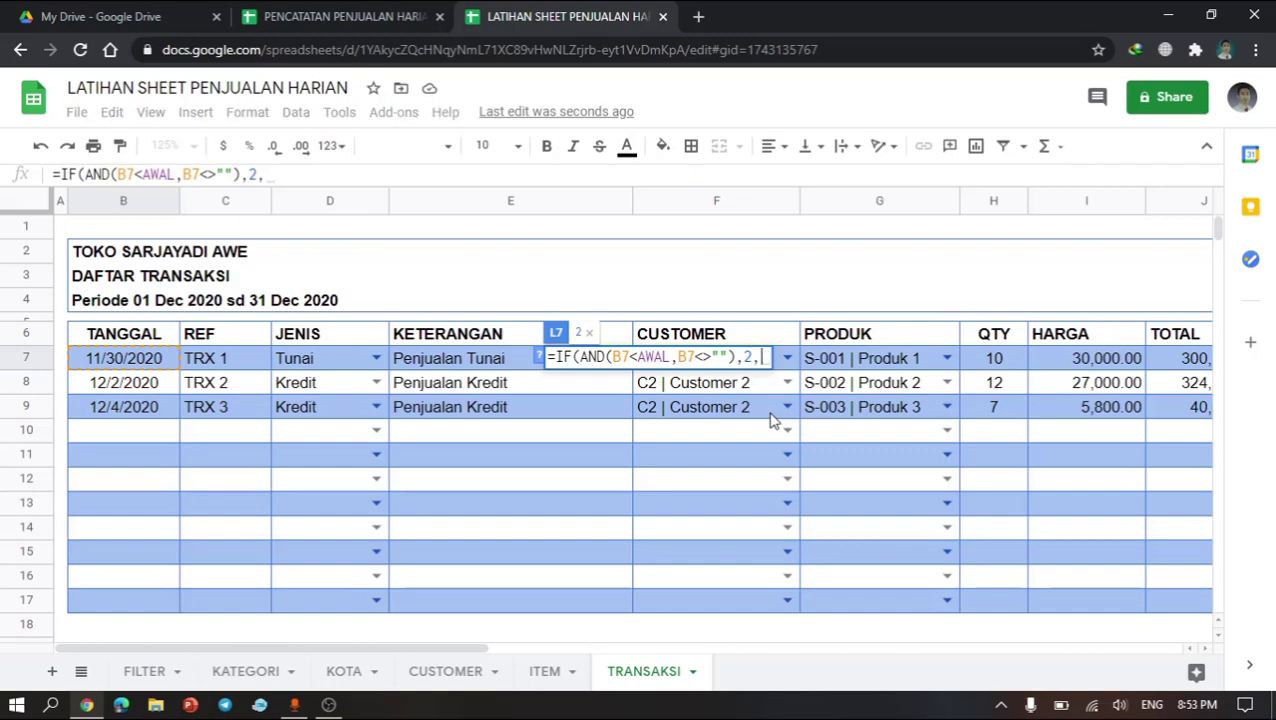
type("IF(AND")
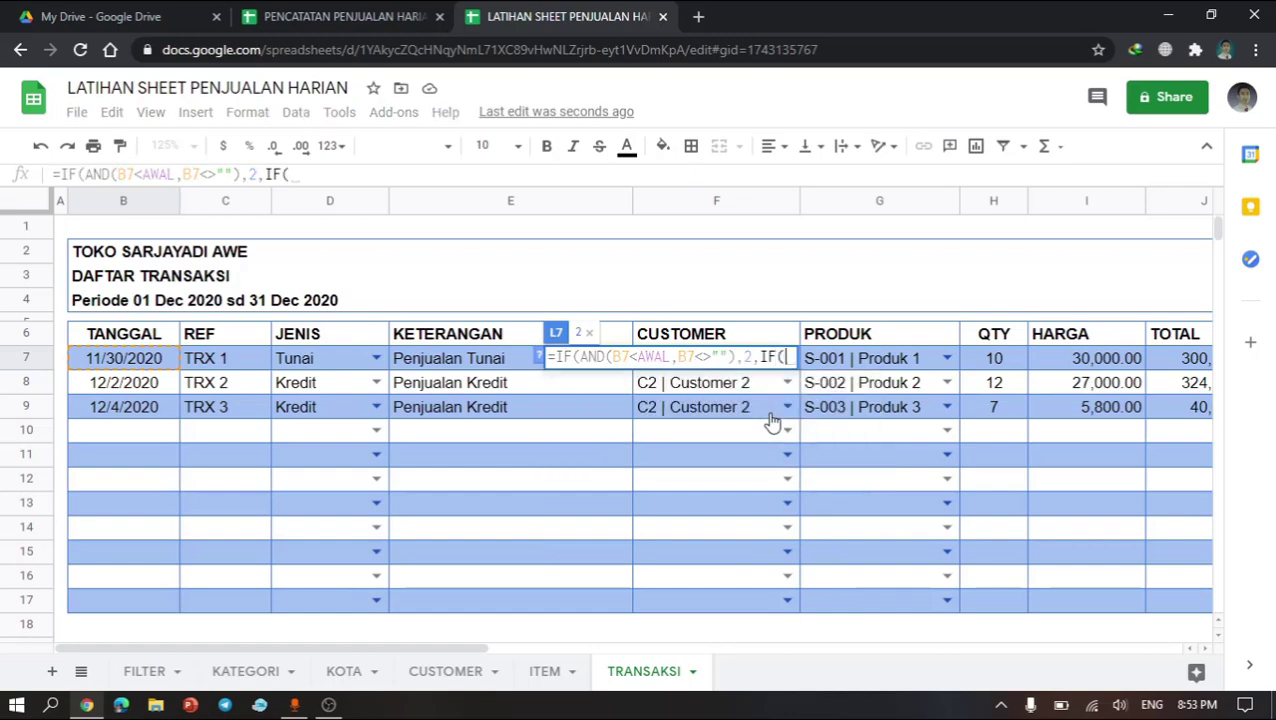
type("(")
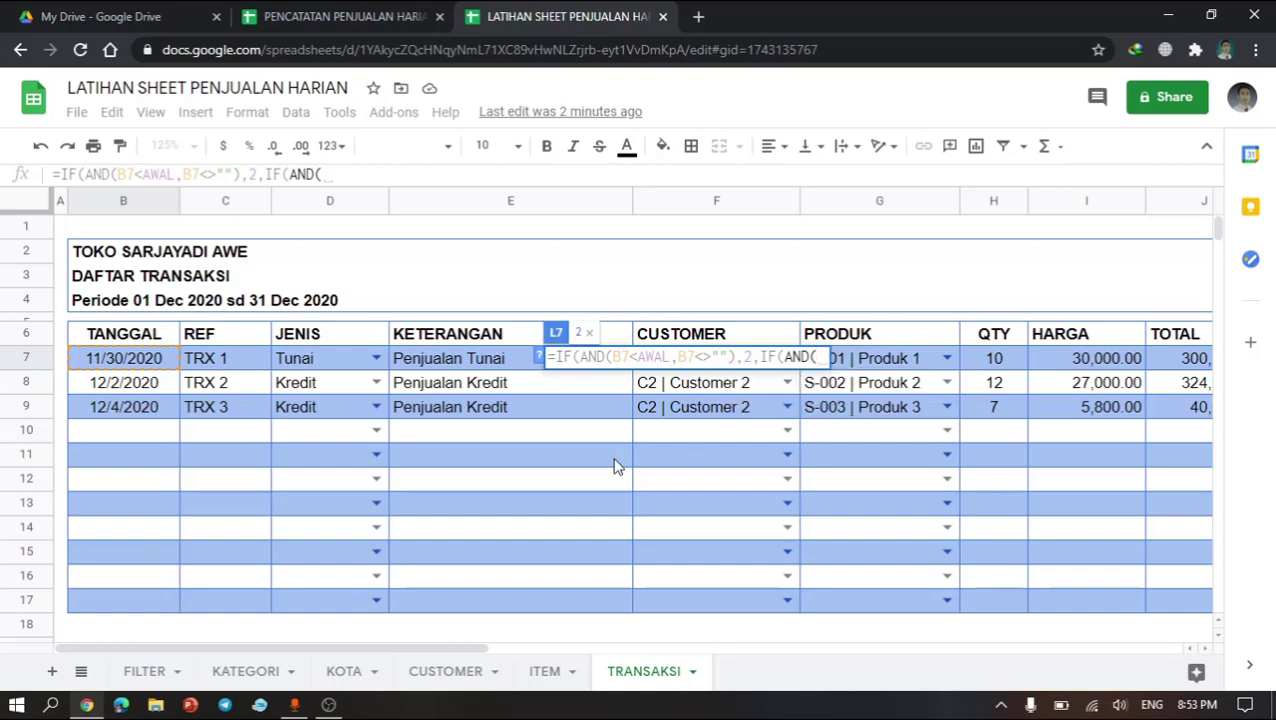
type("B7")
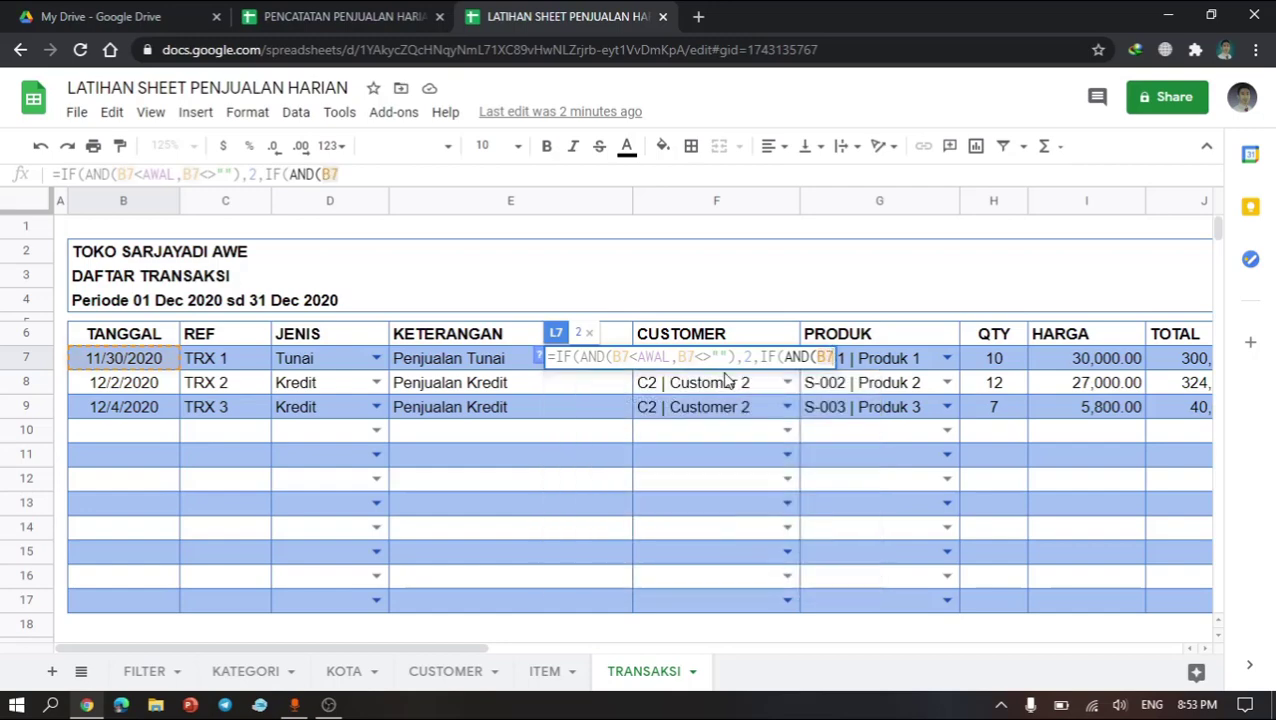
type(">=AWA")
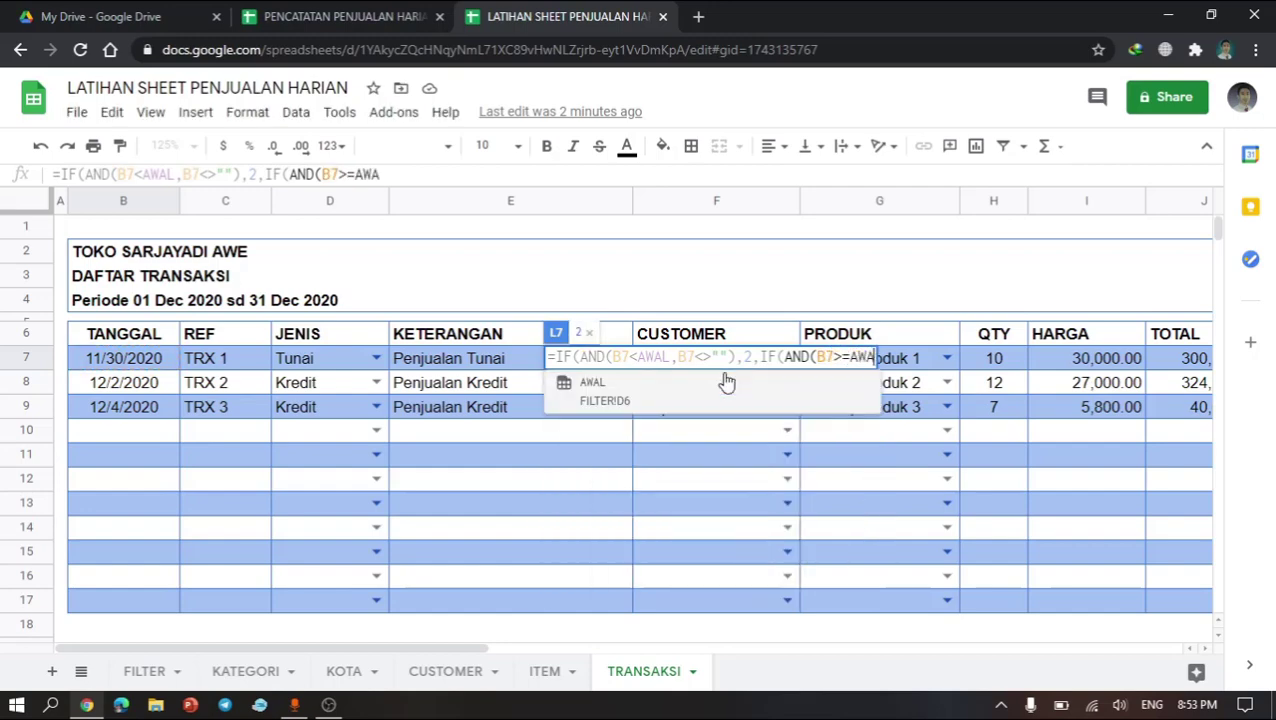
left_click(727, 383)
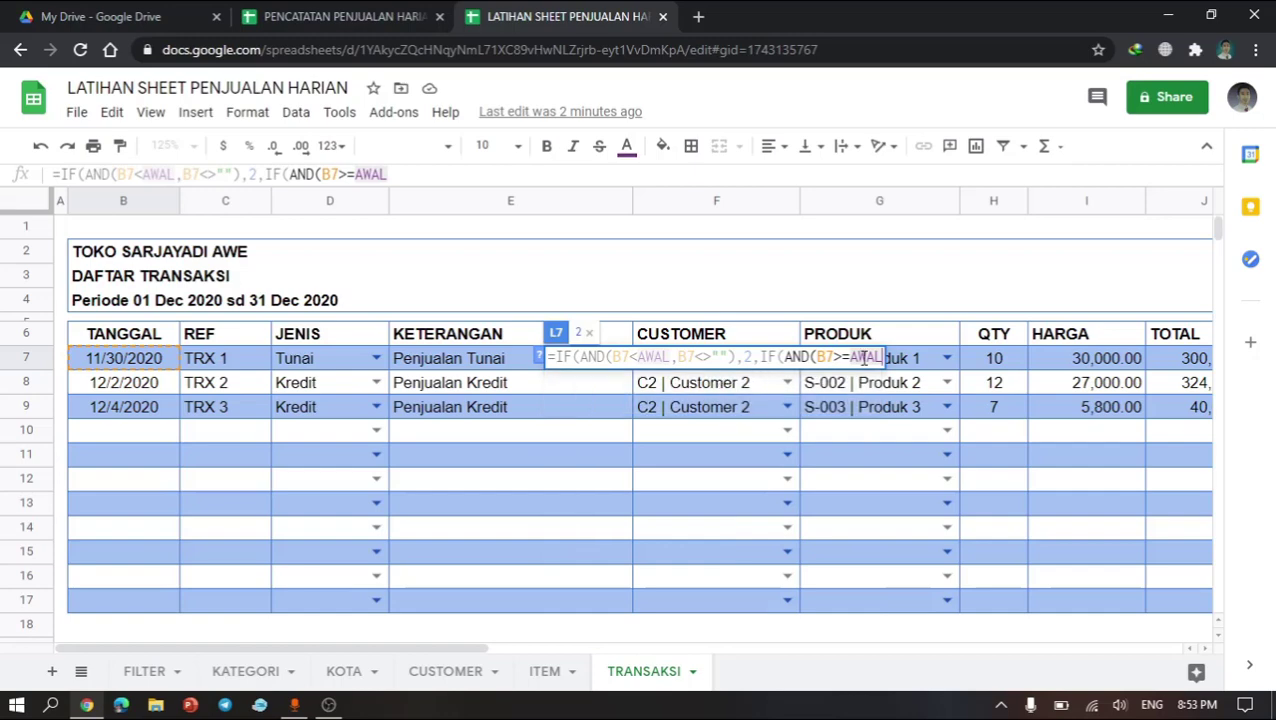
type(",")
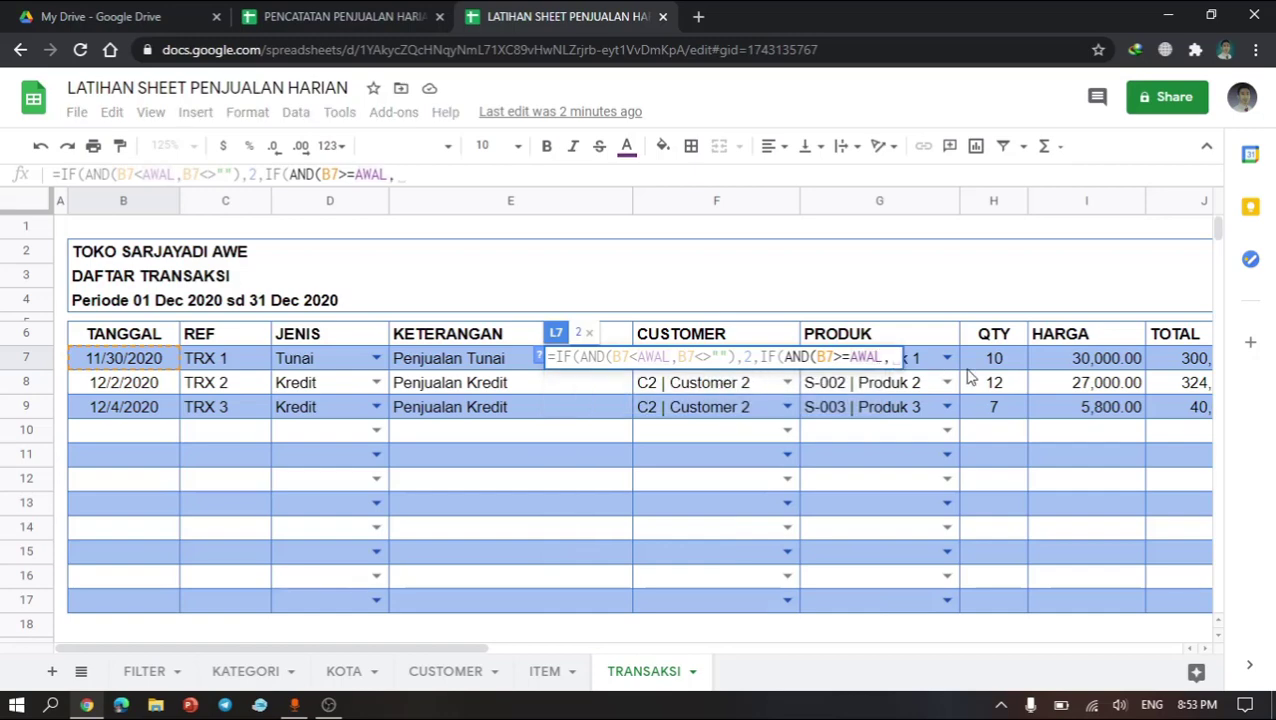
type("B7")
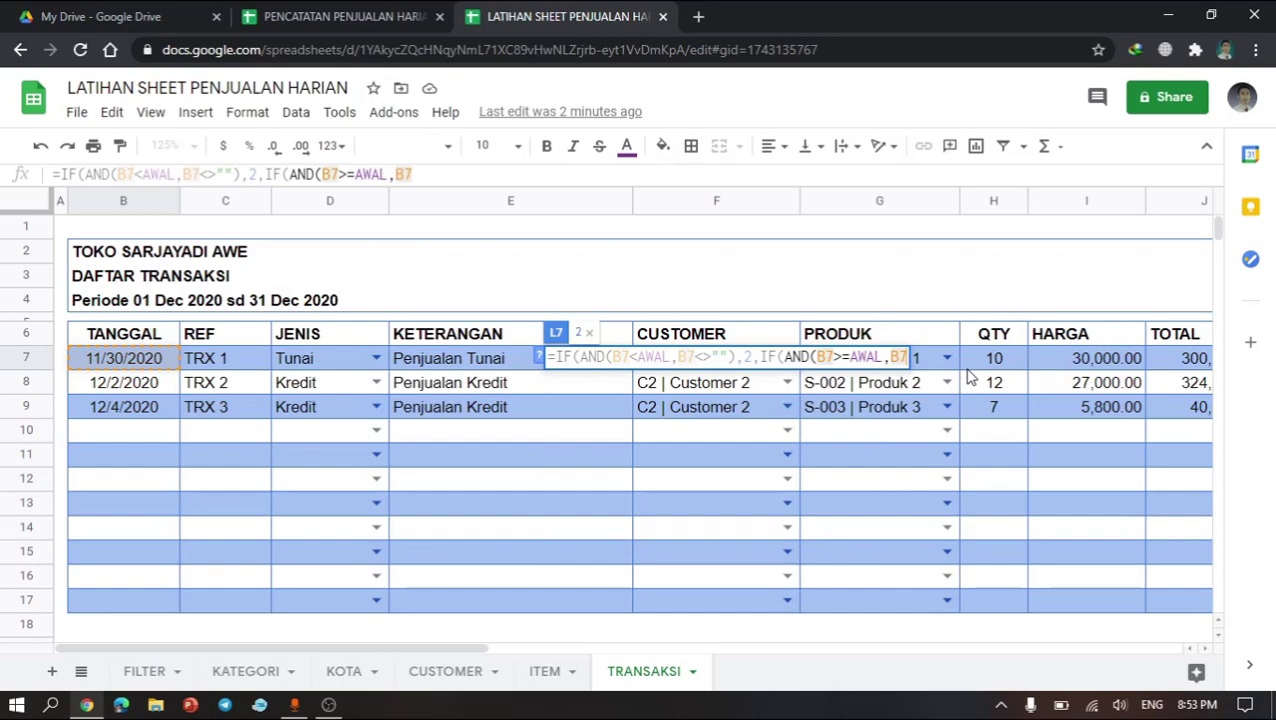
type("<=AK")
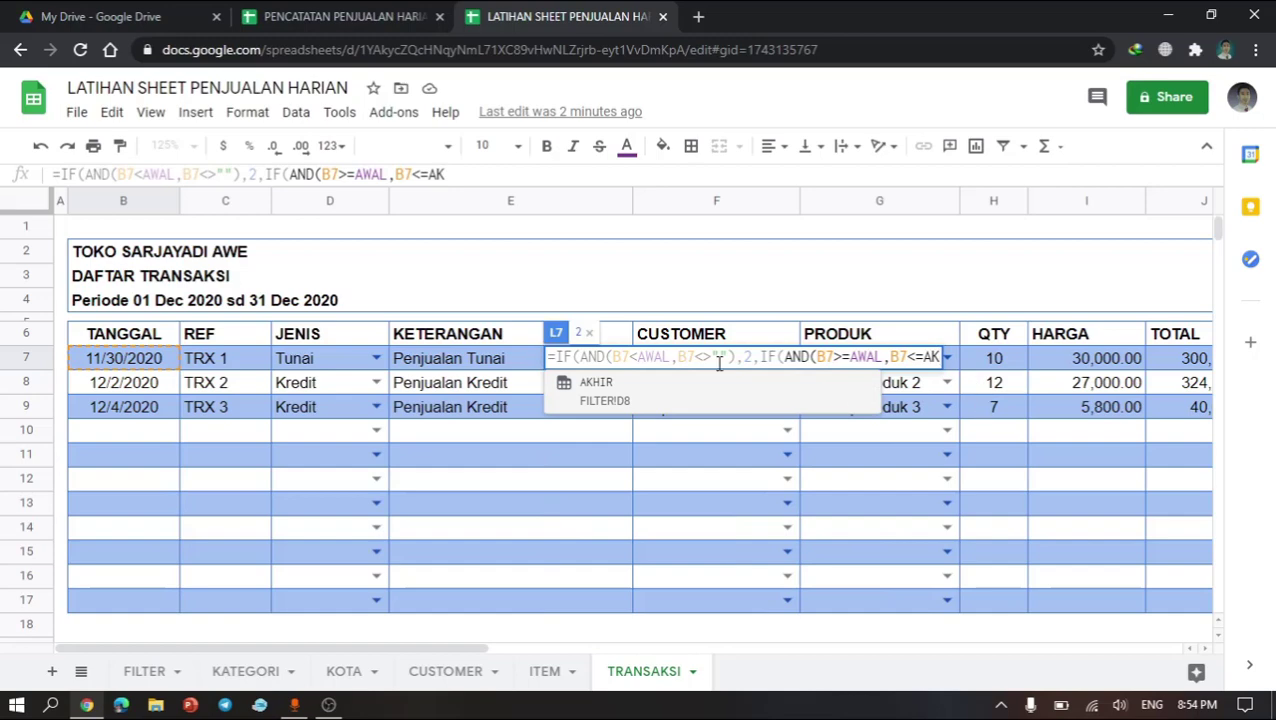
Step: Add the AND conditions that B7 is on or before the named range AKHIR and B7 is not empty
left_click(640, 400)
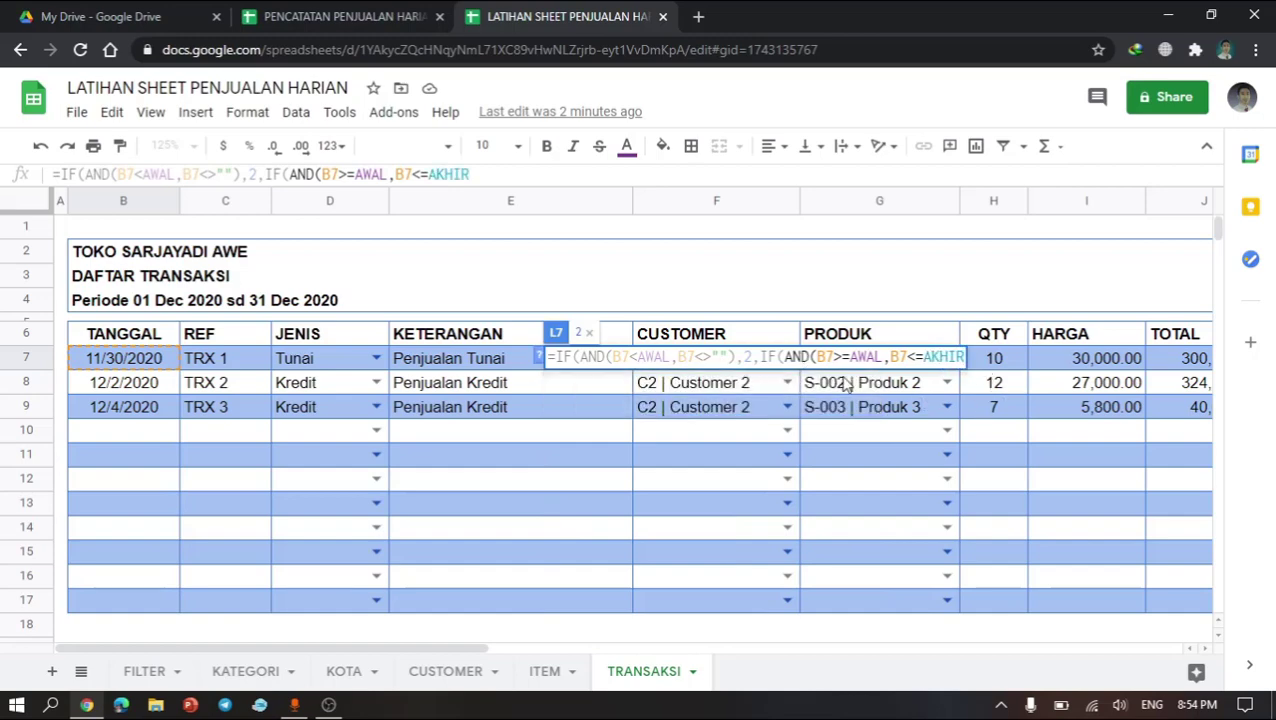
type(",")
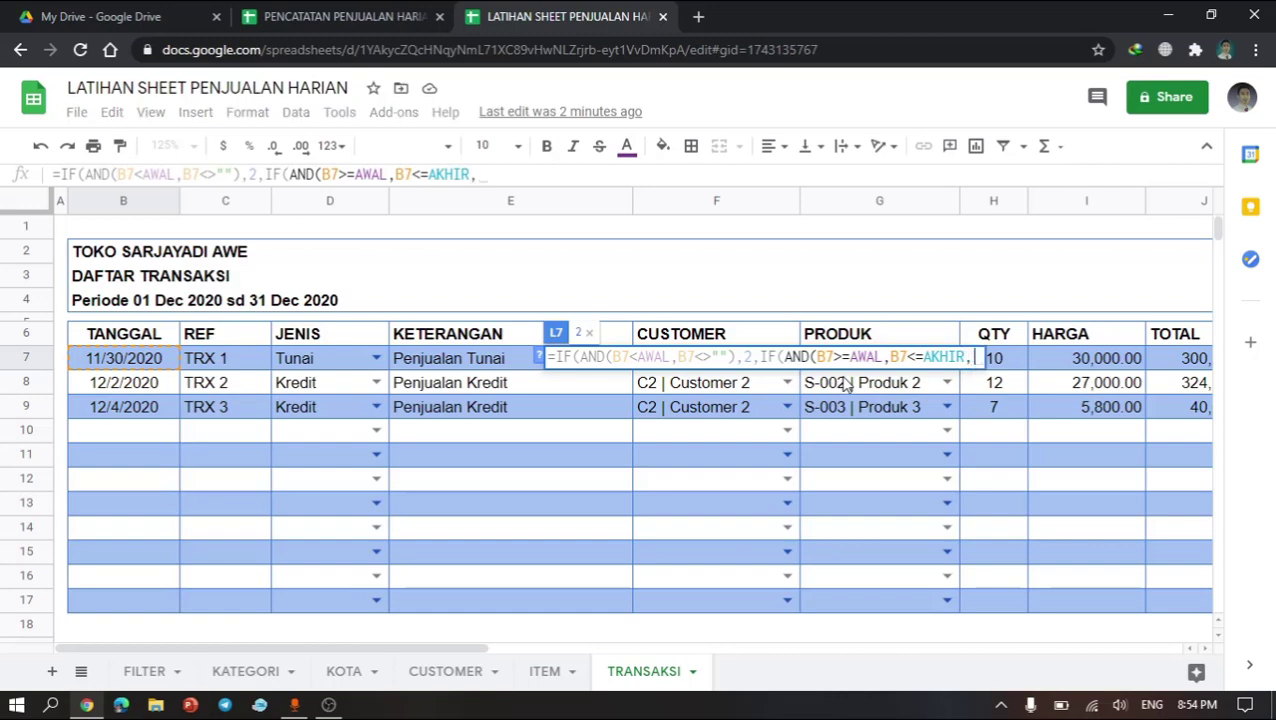
type("B7")
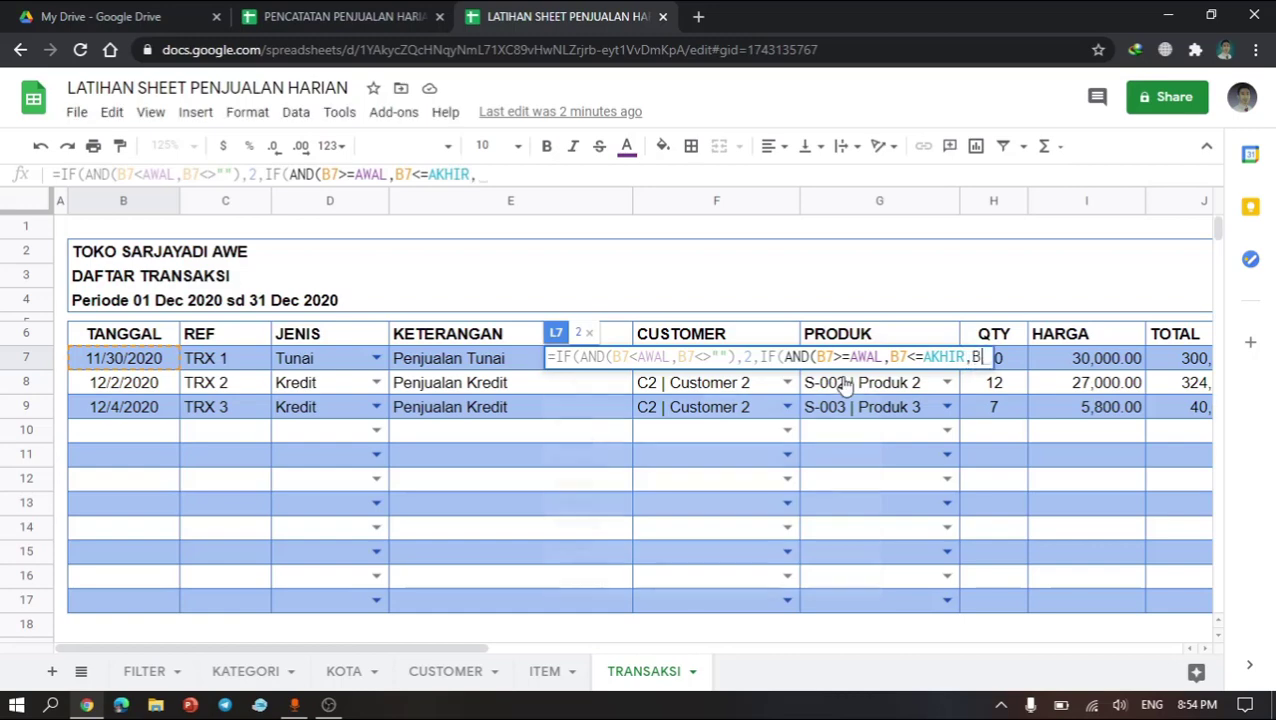
type("<>\"\")")
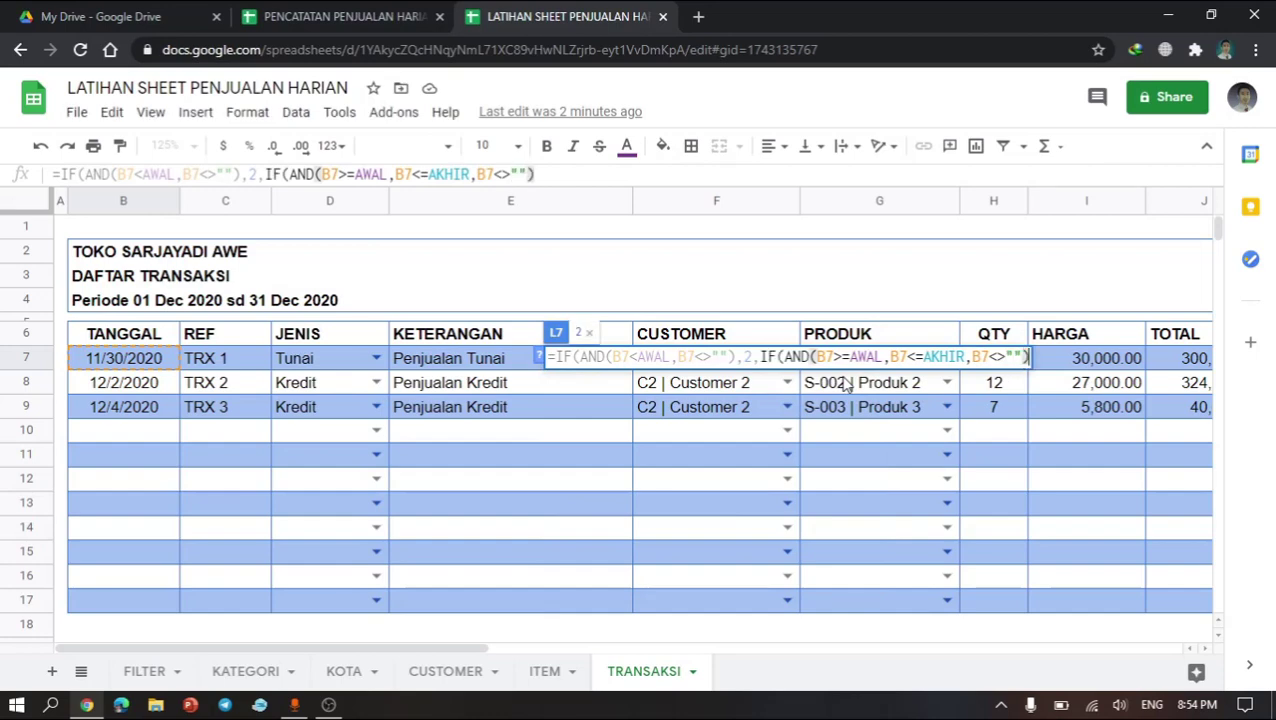
Step: Make the nested IF return 1 when true and an empty string otherwise, then close and enter the formula
type(",")
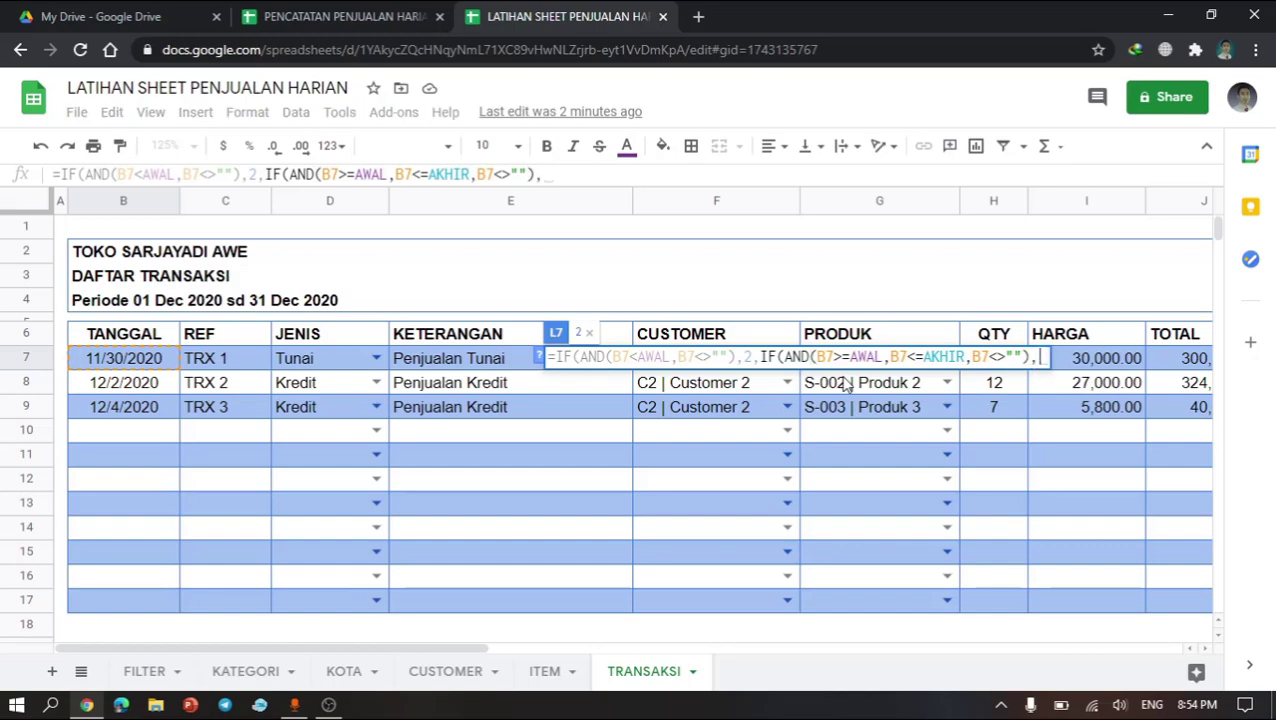
type("1")
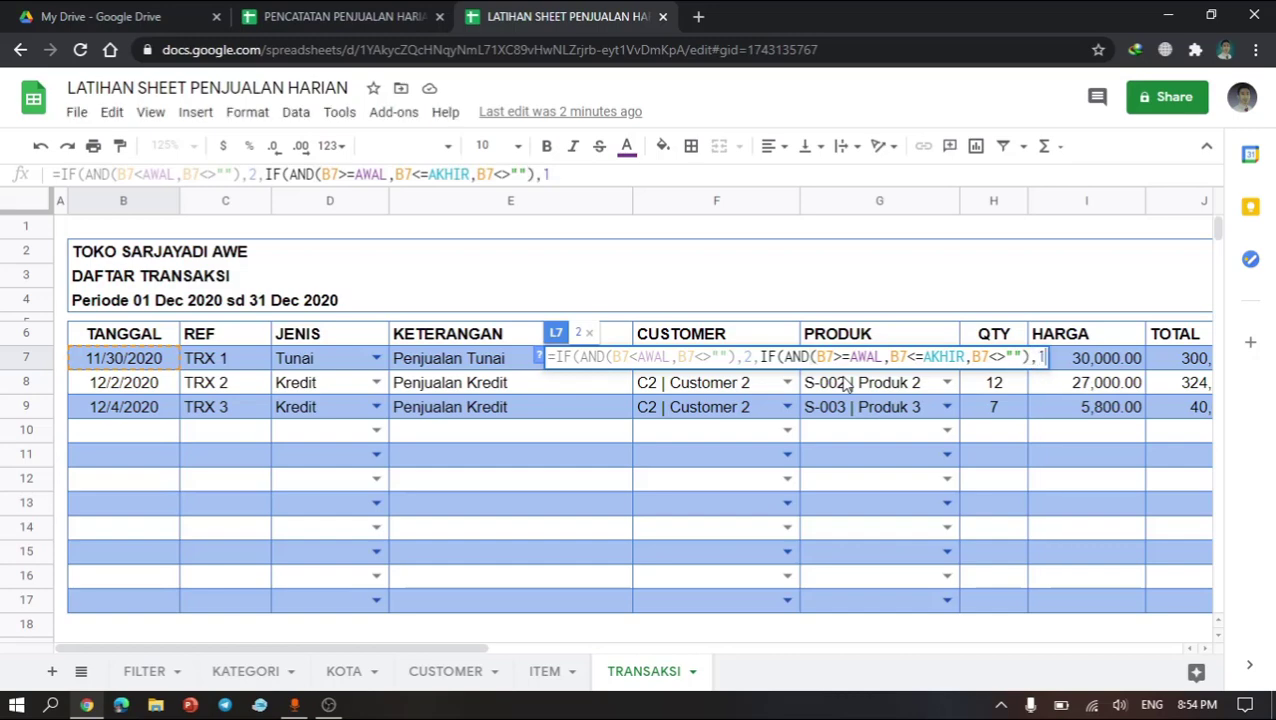
type(",\"\"")
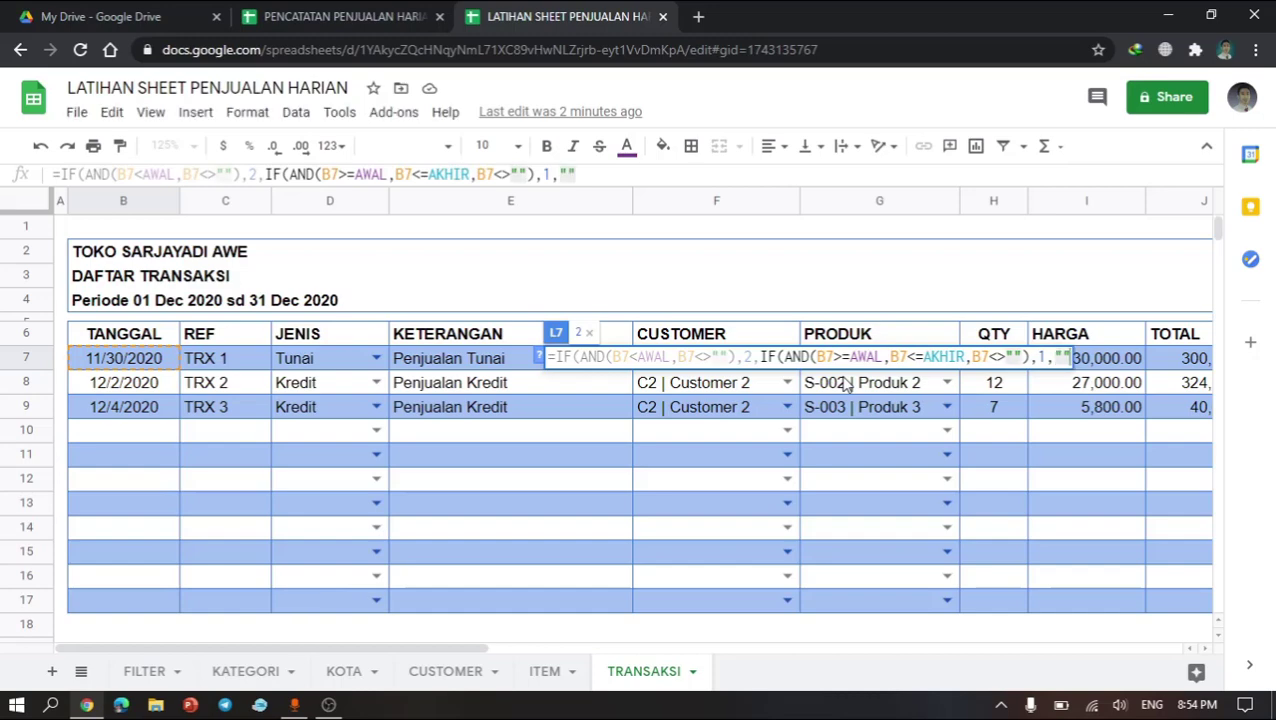
type(")")
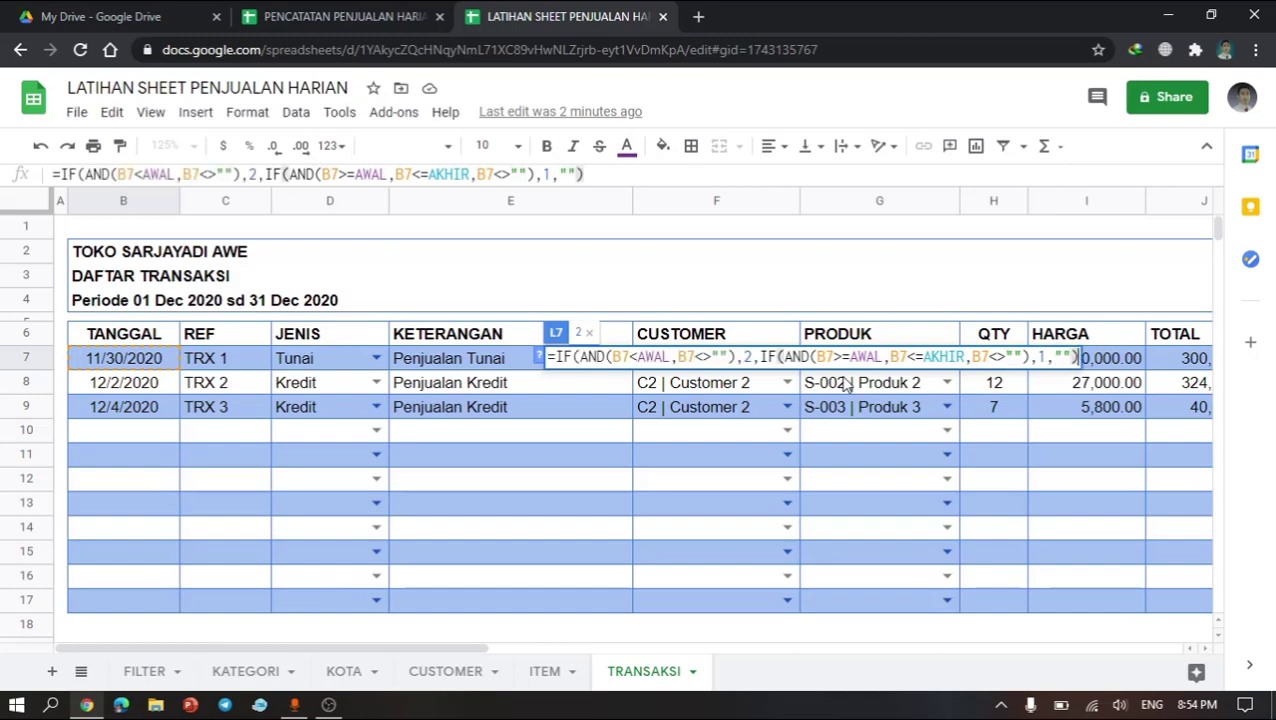
type(")")
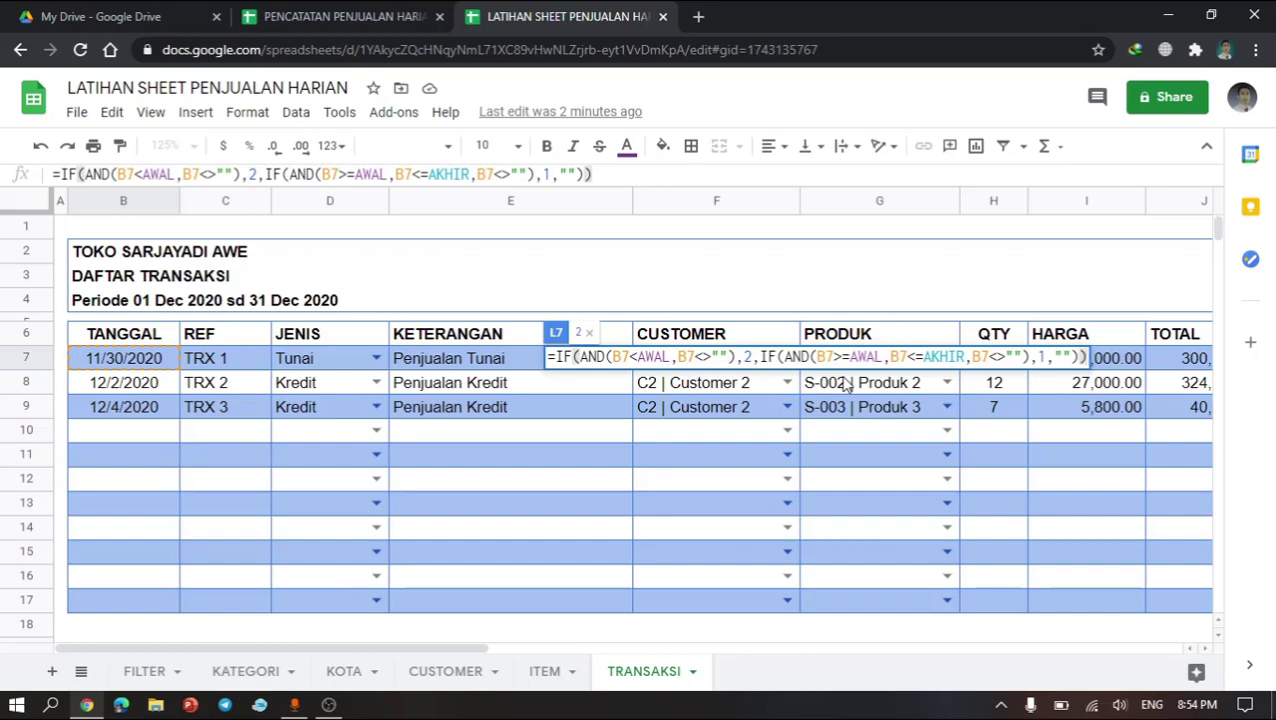
key("Return")
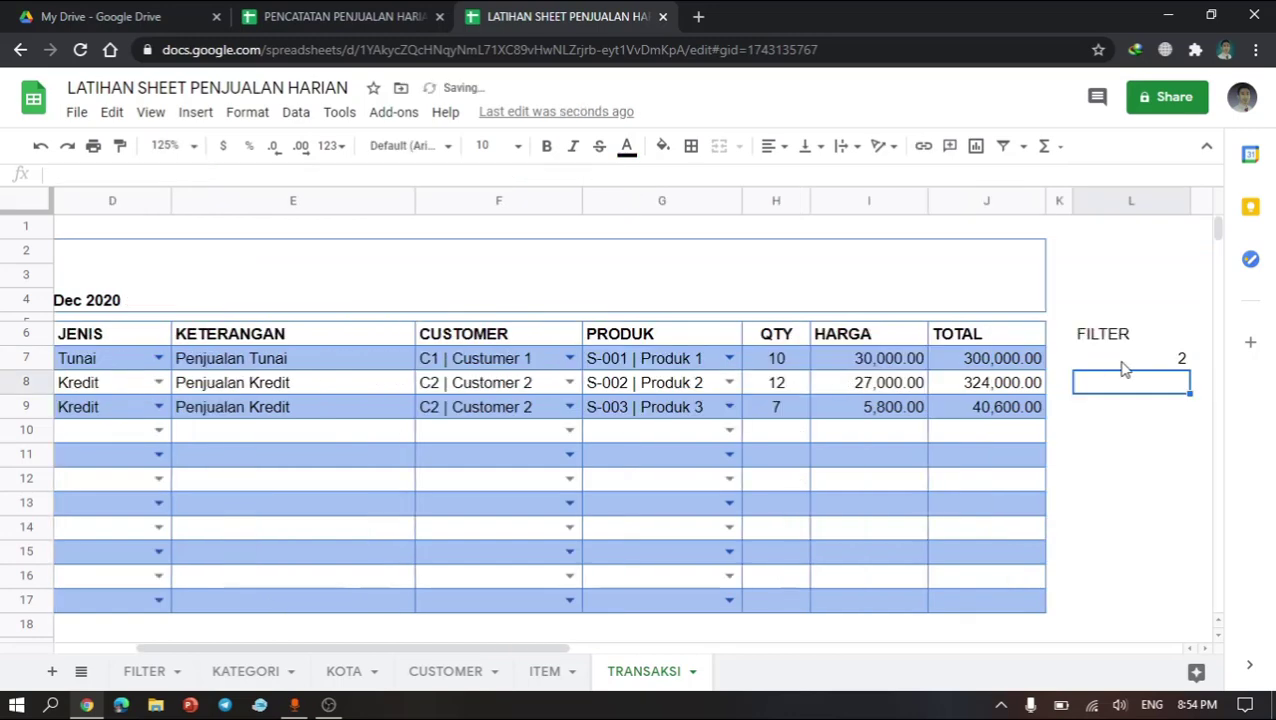
Step: Center-align column L and narrow its width
left_click(1121, 365)
left_click(1128, 201)
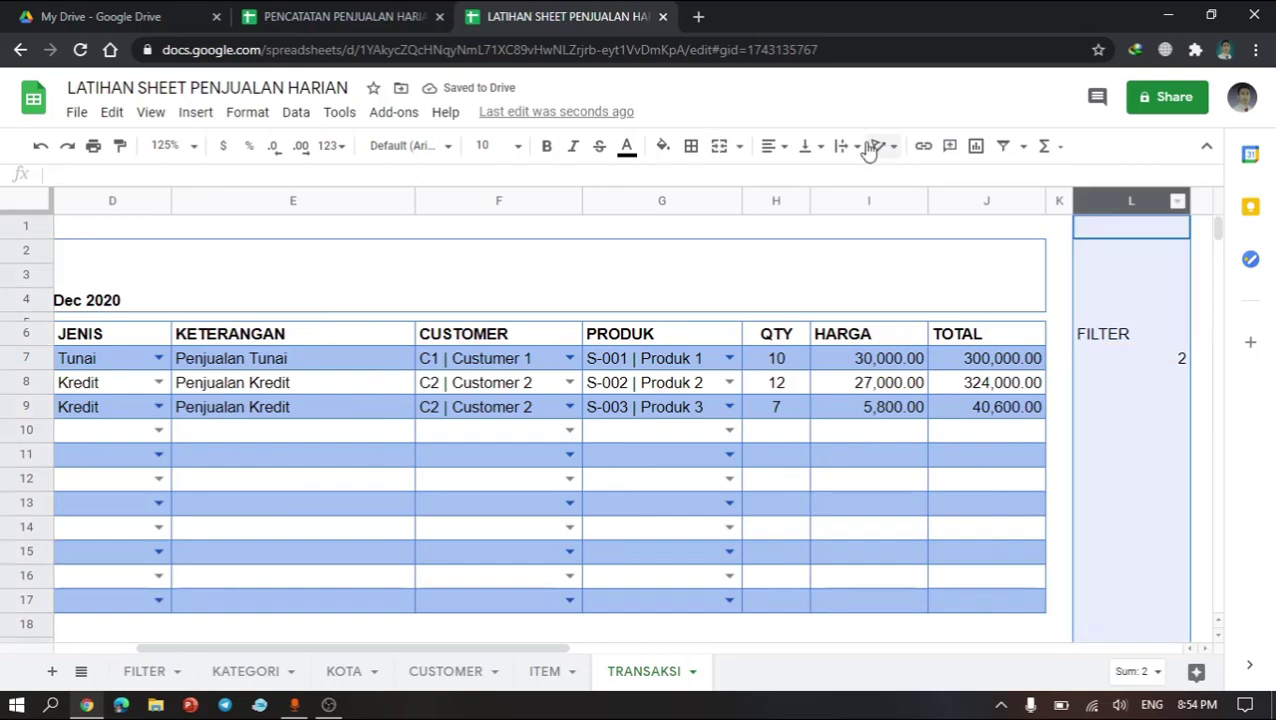
left_click(784, 146)
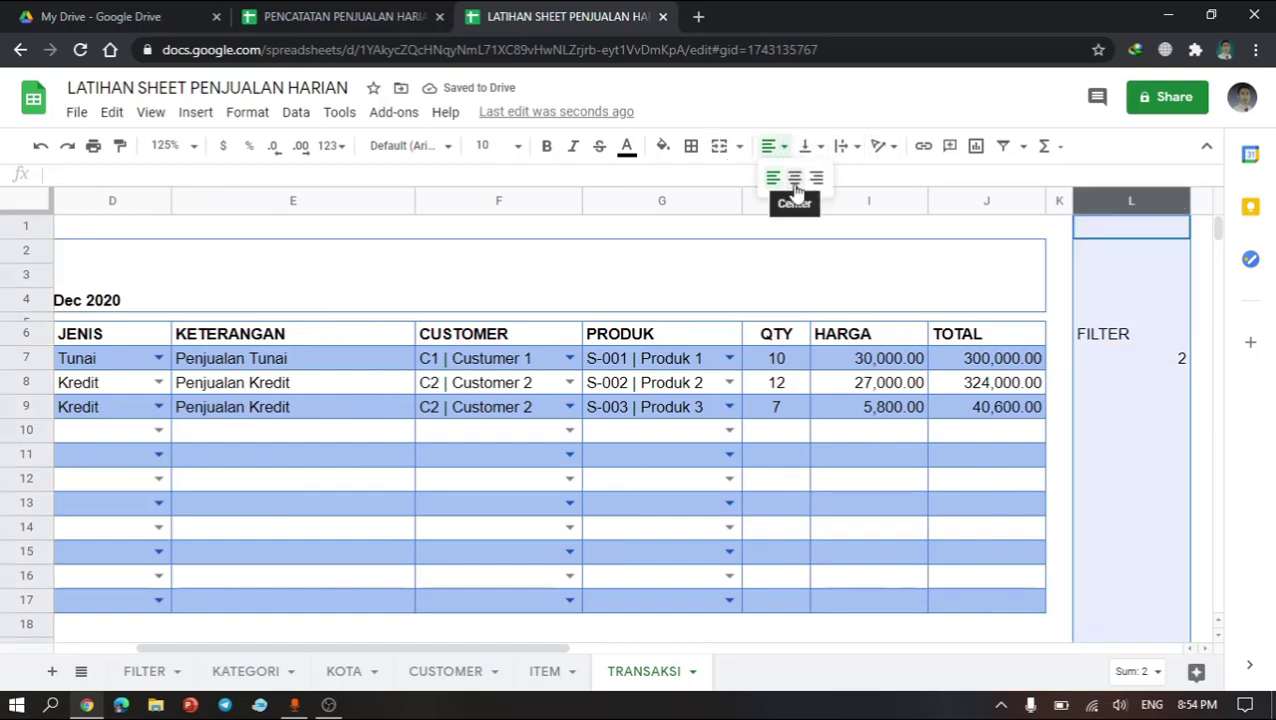
left_click(795, 177)
left_click(1133, 362)
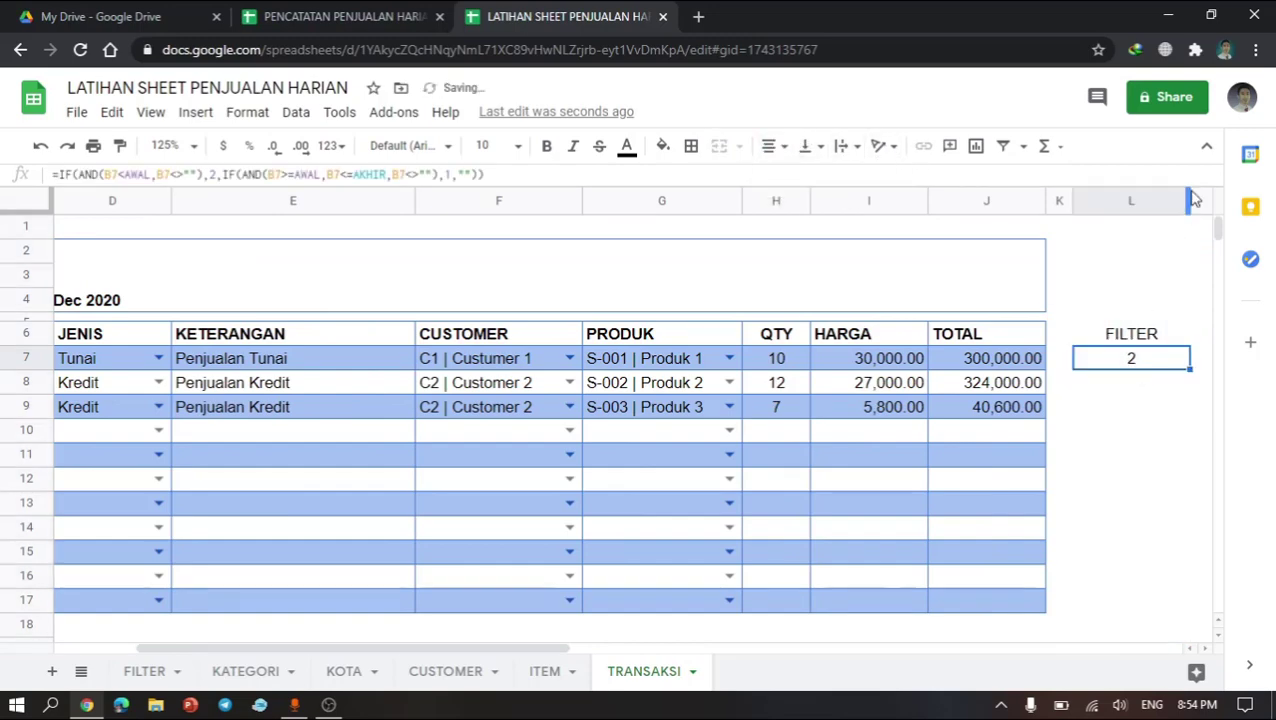
left_click_drag(1180, 205, 1159, 205)
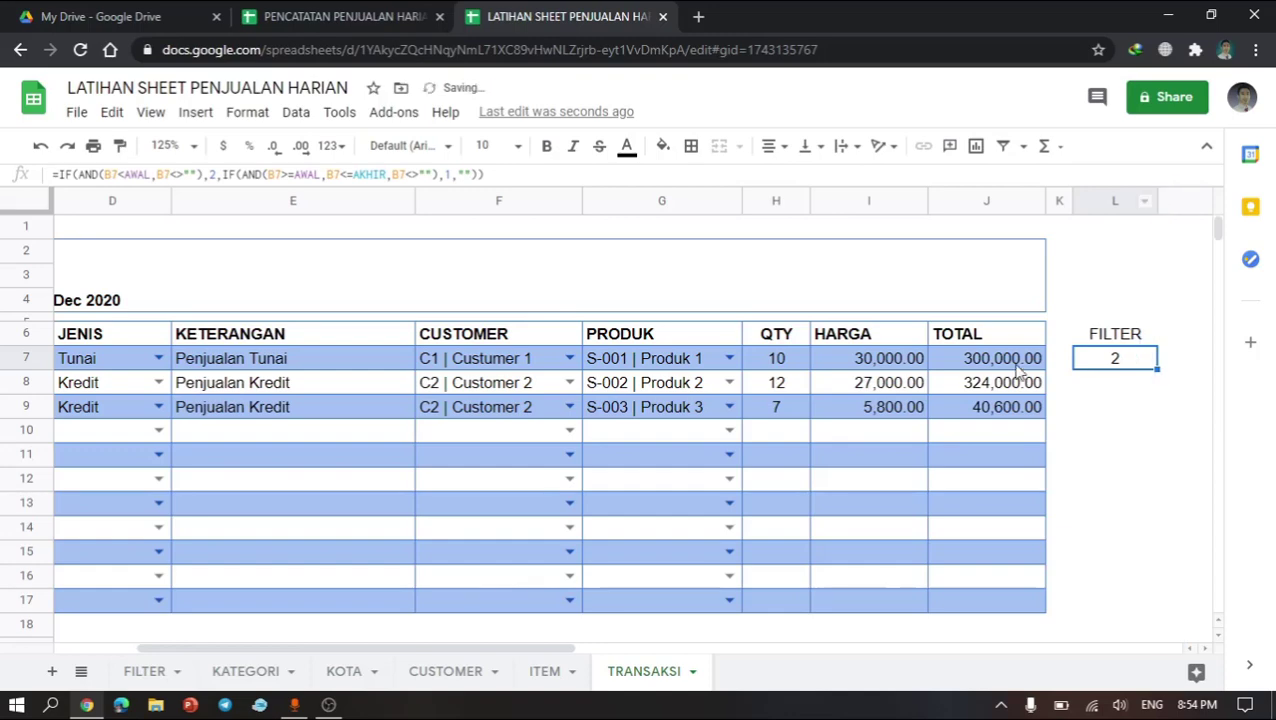
Step: Copy the L7 formula down column L through row 17 and check the copied formulas in L8 and L9
scroll(1018, 372, "right", 3)
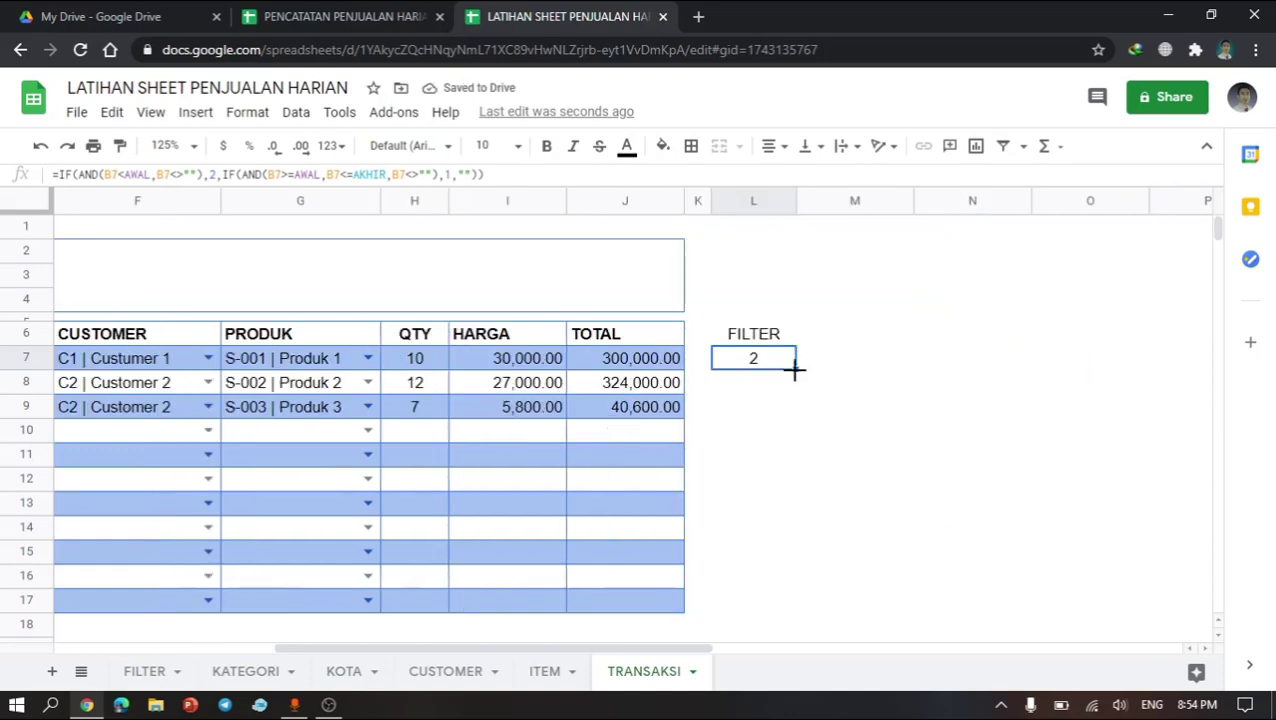
left_click_drag(795, 369, 783, 611)
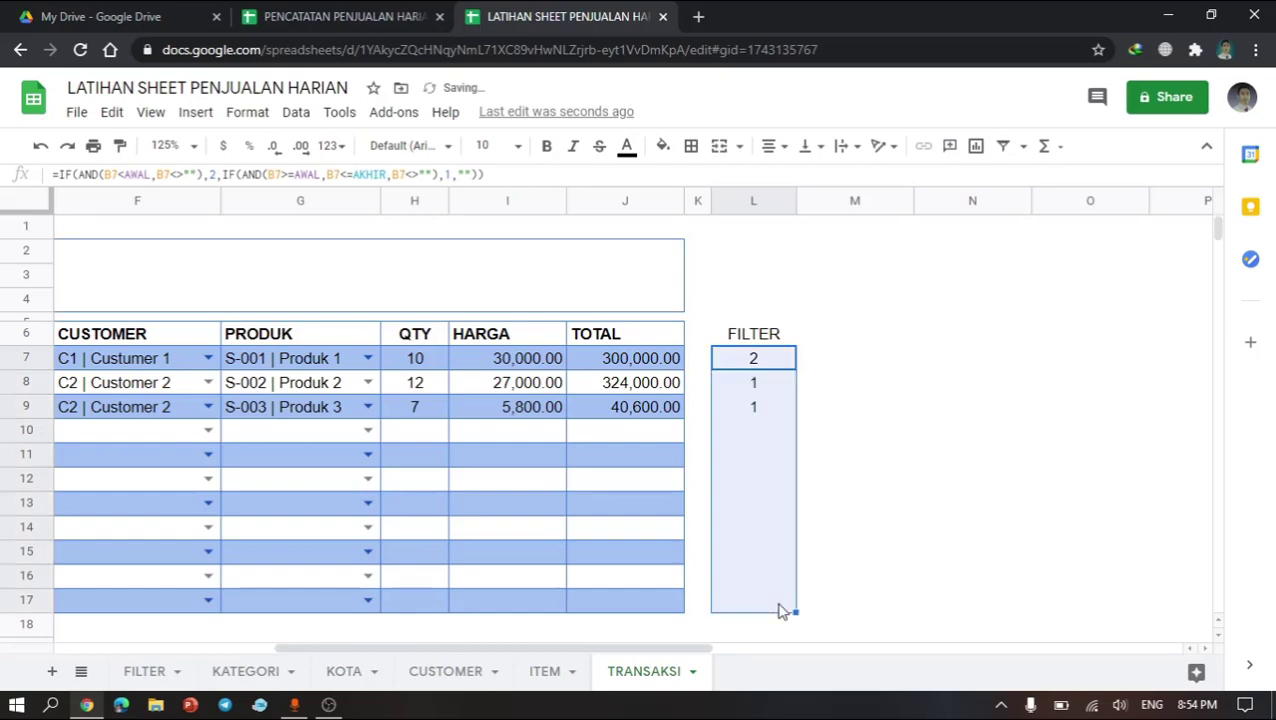
left_click(757, 389)
left_click(767, 412)
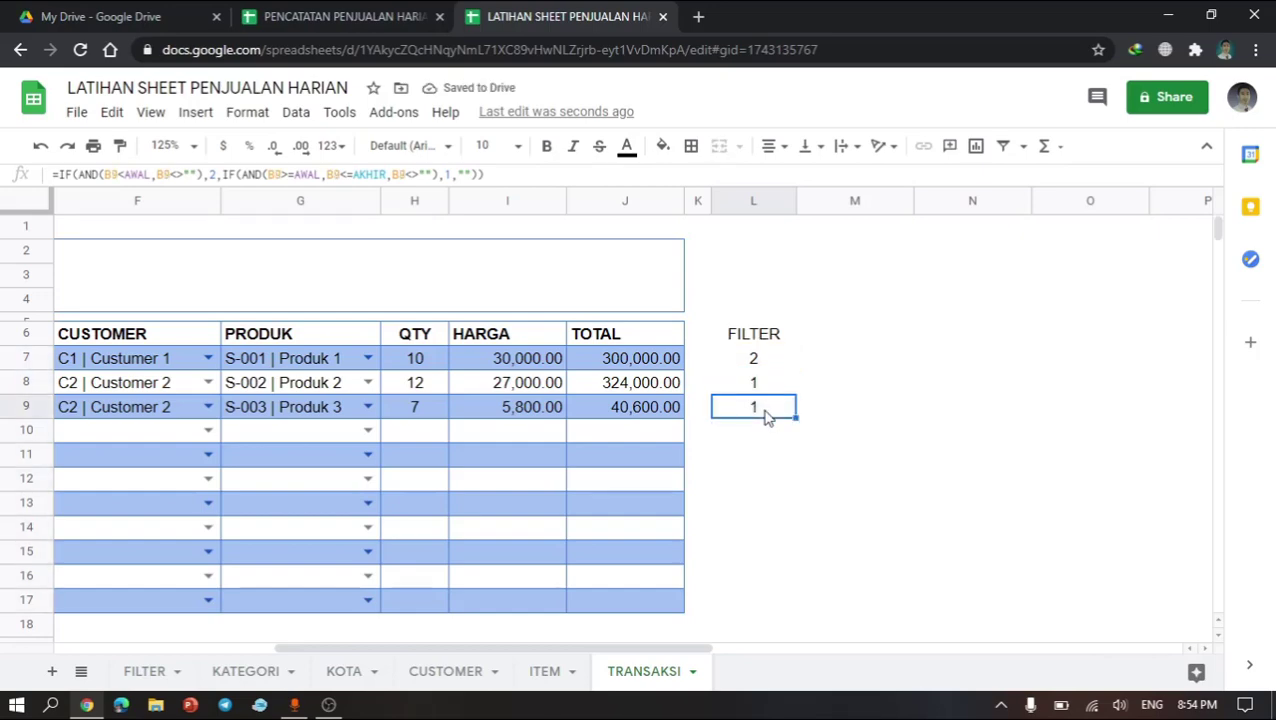
left_click_drag(760, 391, 763, 416)
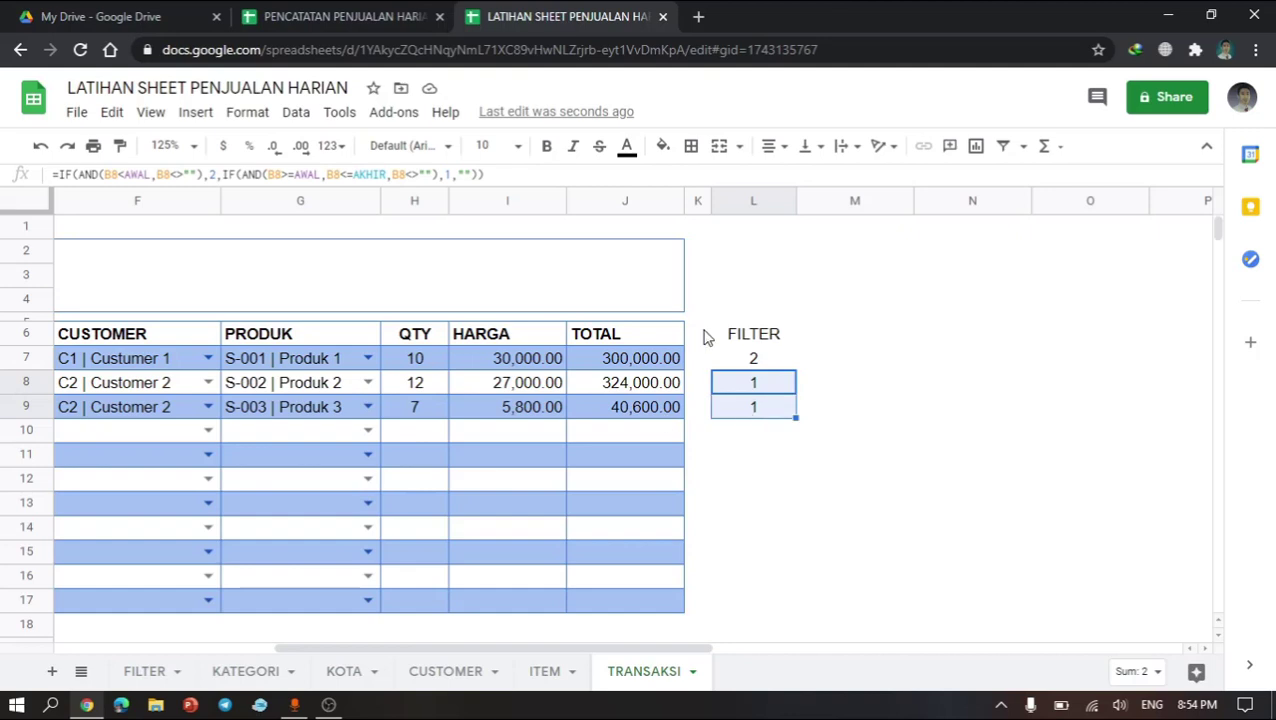
left_click(725, 366)
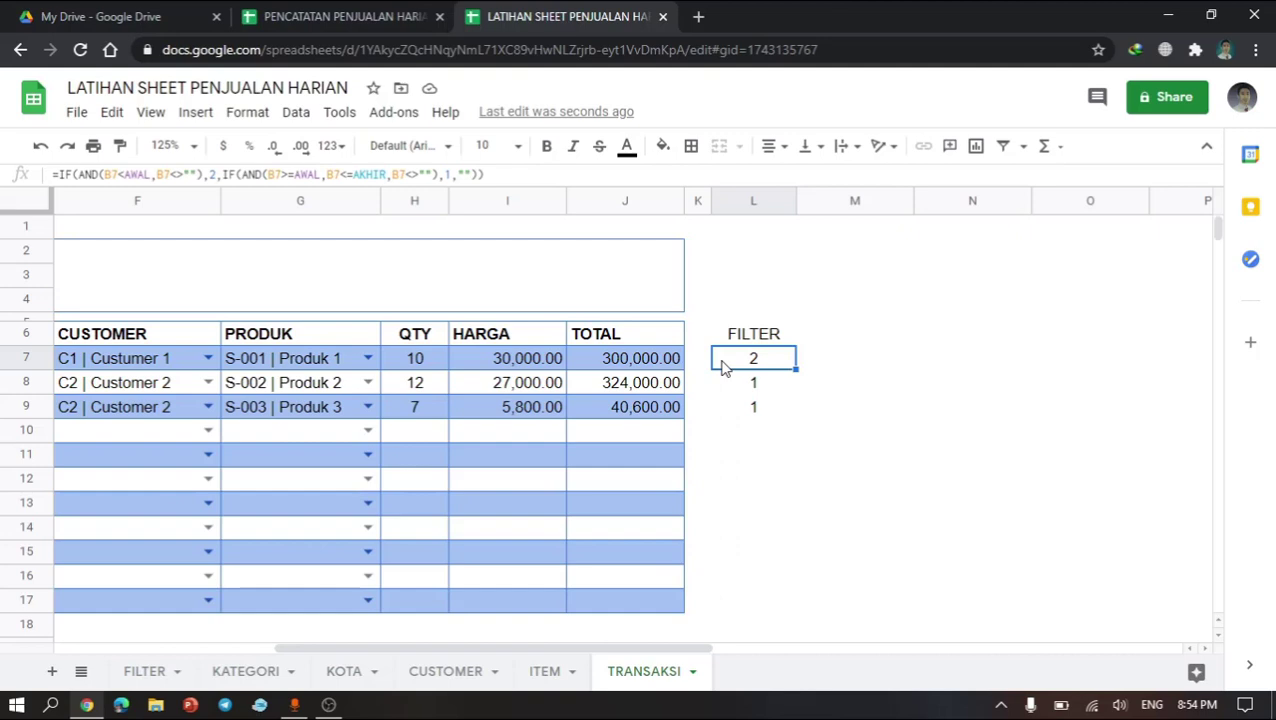
Step: Enter the header KB1 in cell M6
left_click(813, 342)
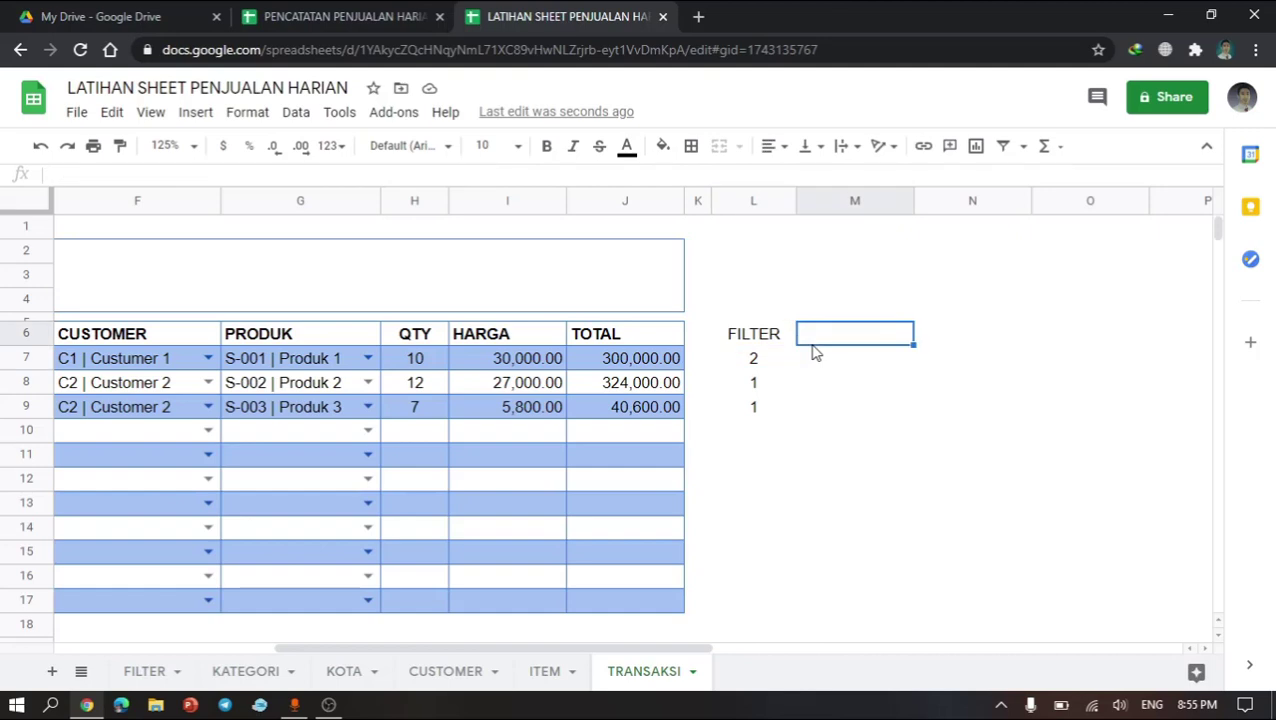
type("KB")
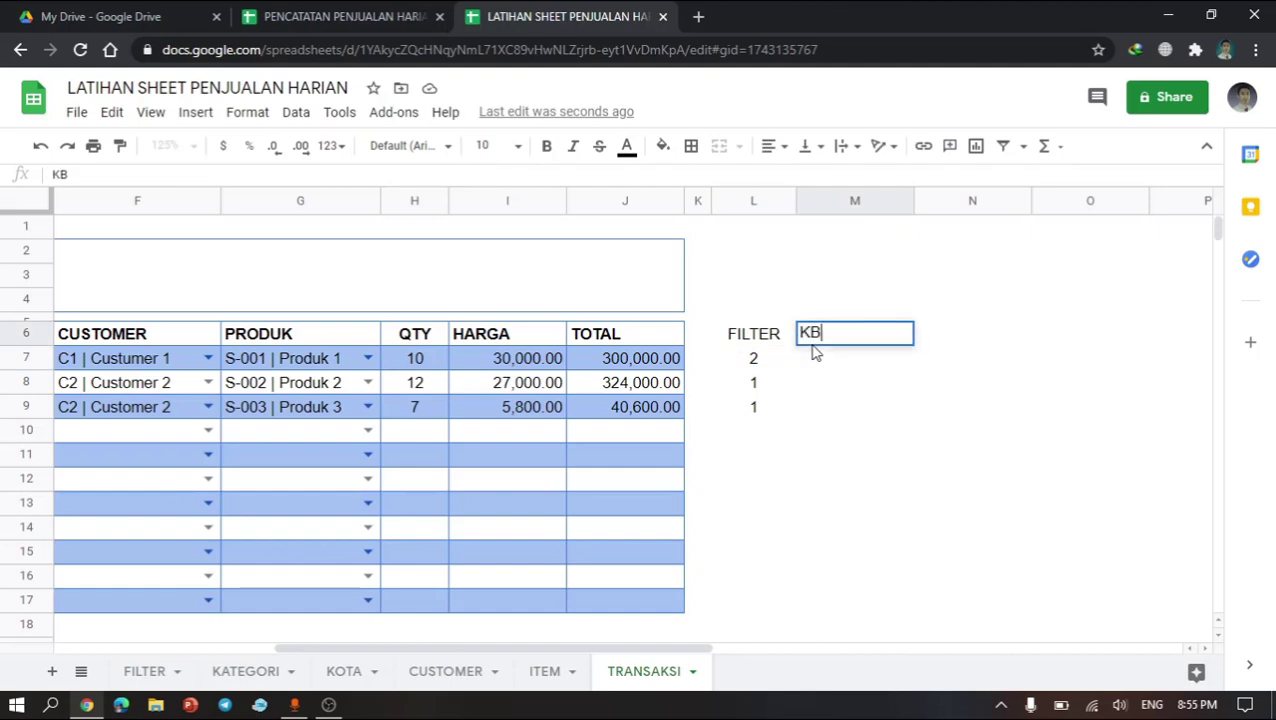
type("1")
key("Return")
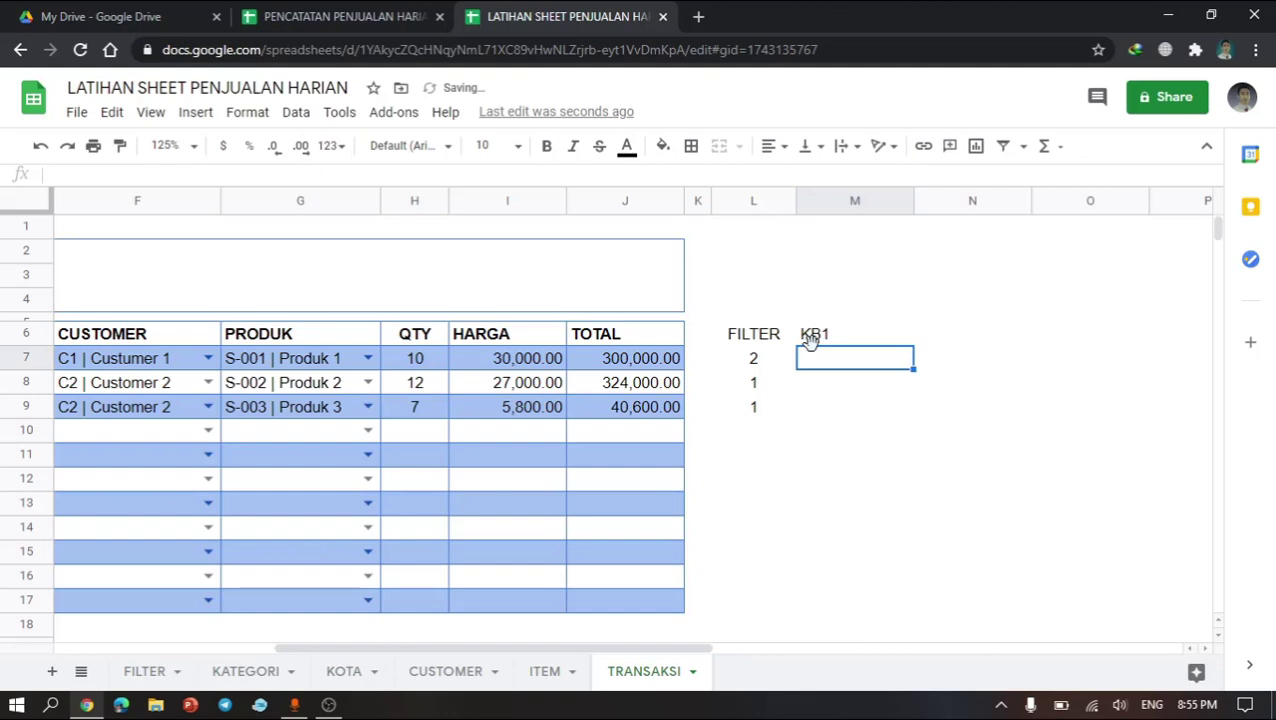
Step: Enter a formula in M7 that returns an empty string when L7 is blank, otherwise joins L7, D7 and F7
left_click(843, 384)
left_click(840, 360)
type("=")
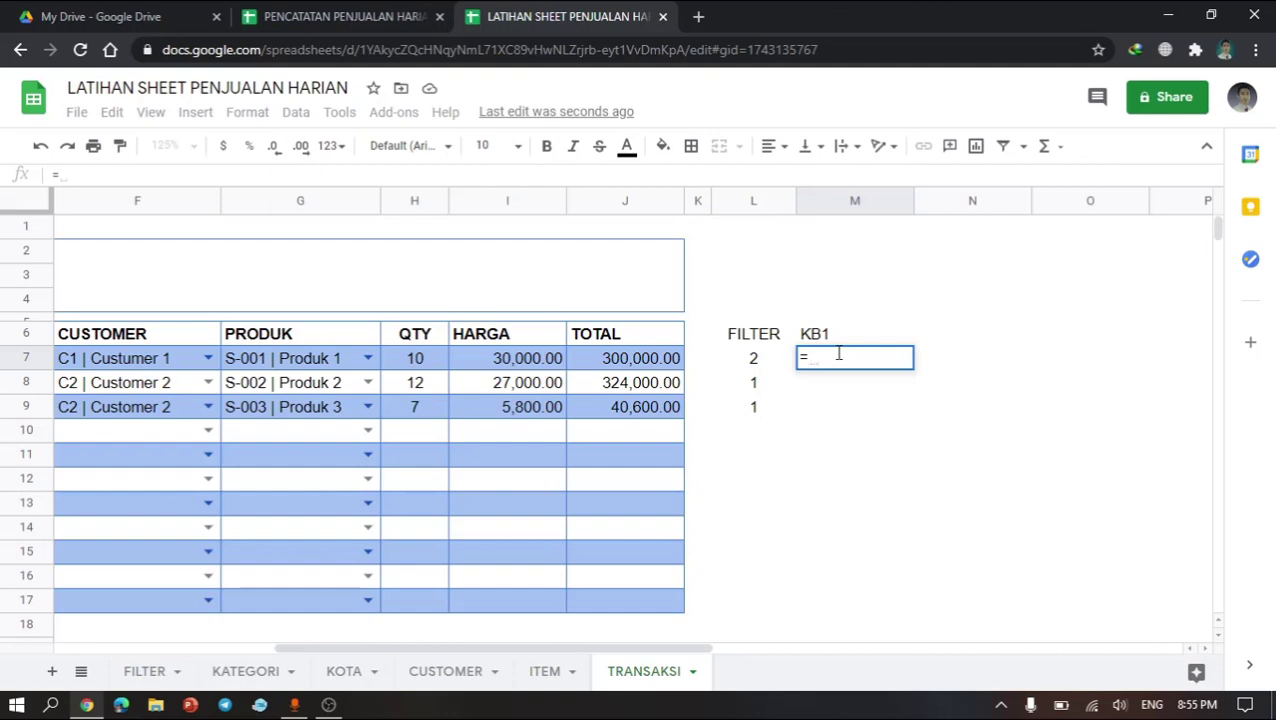
type("IF(")
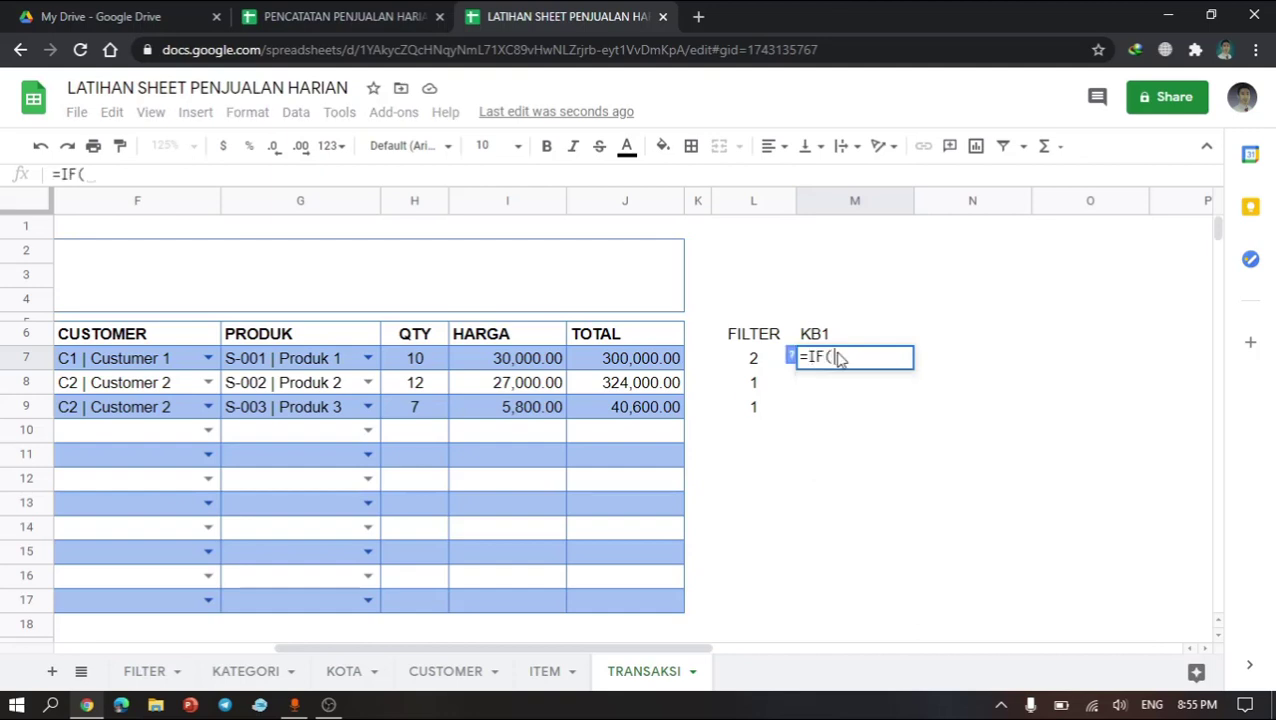
left_click(755, 362)
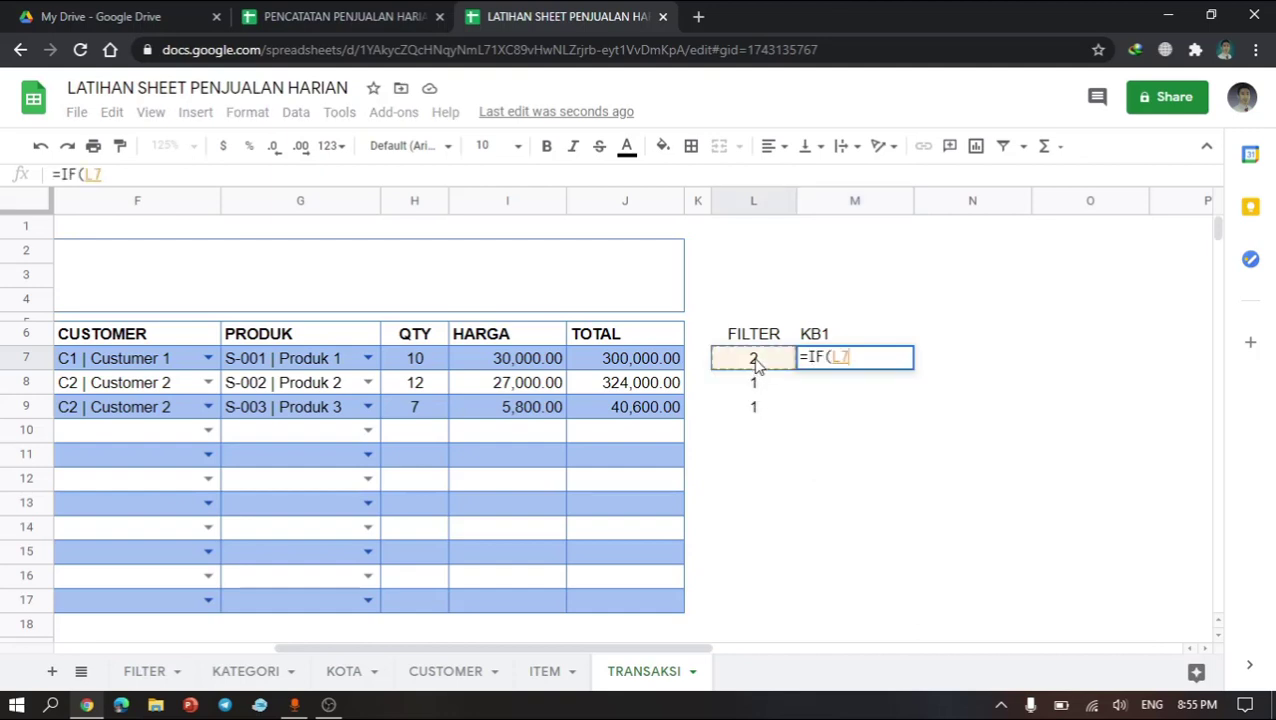
type("=")
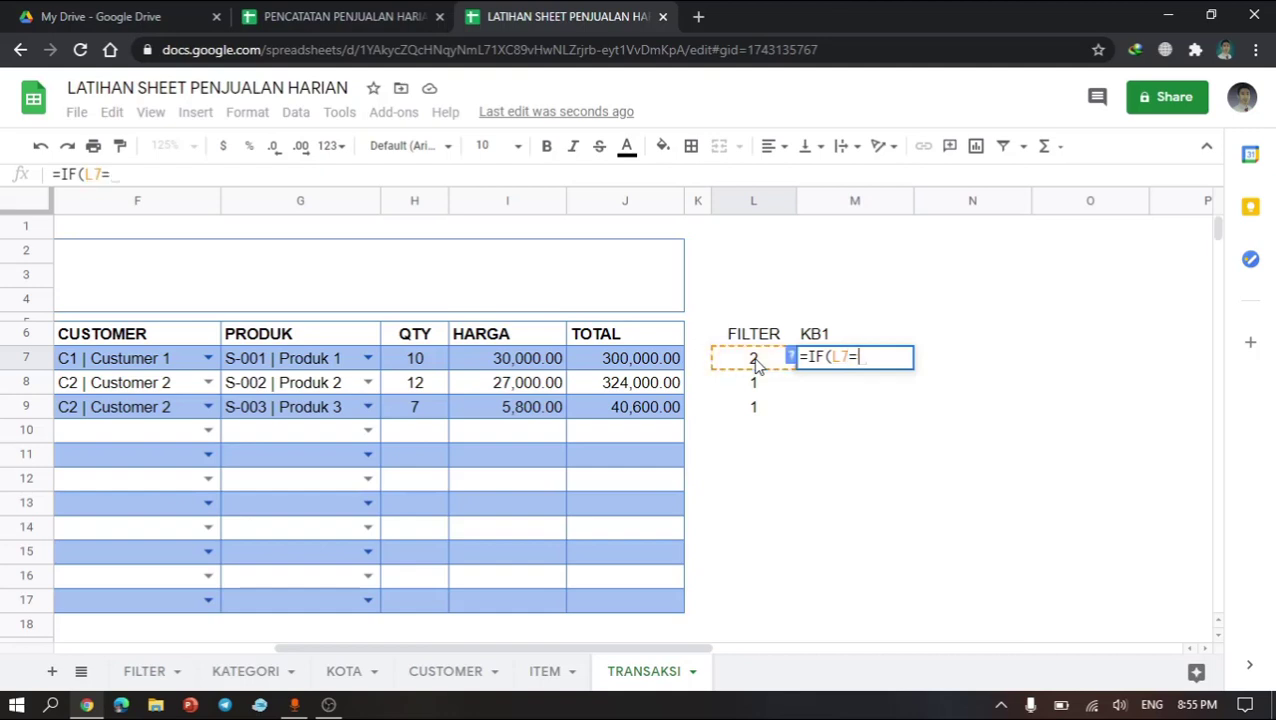
type("\"\",")
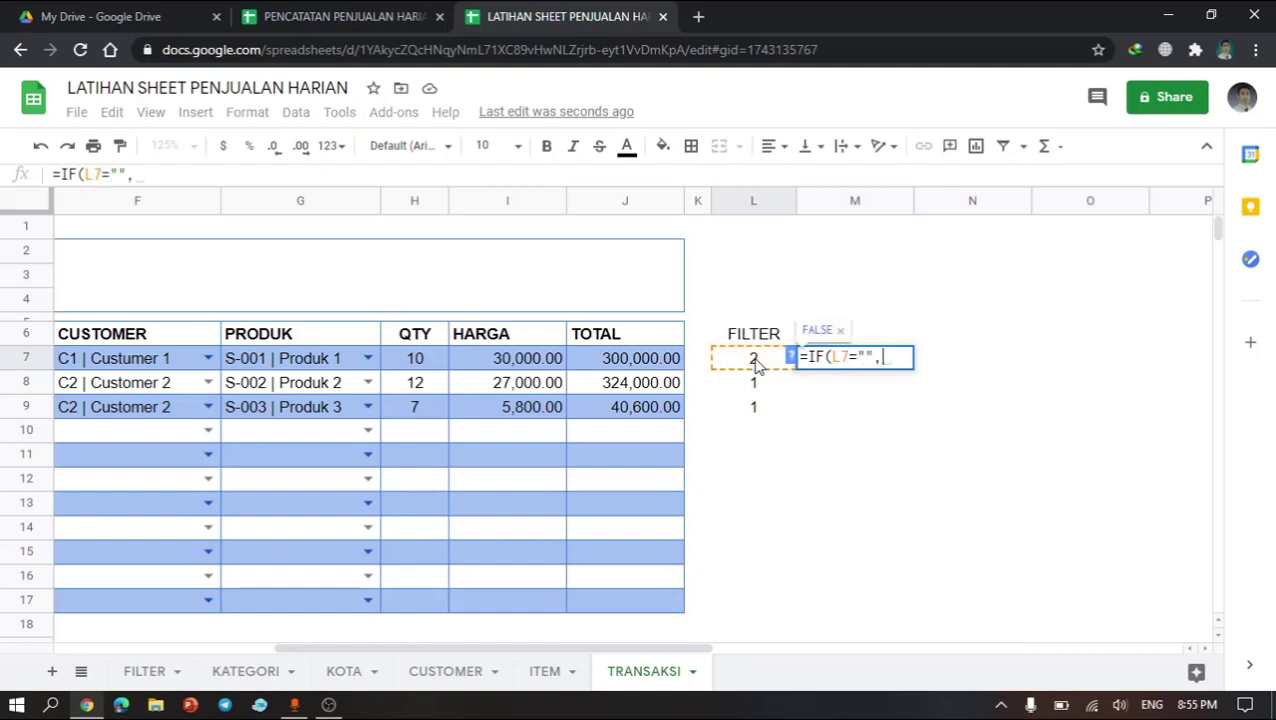
type("\"\",")
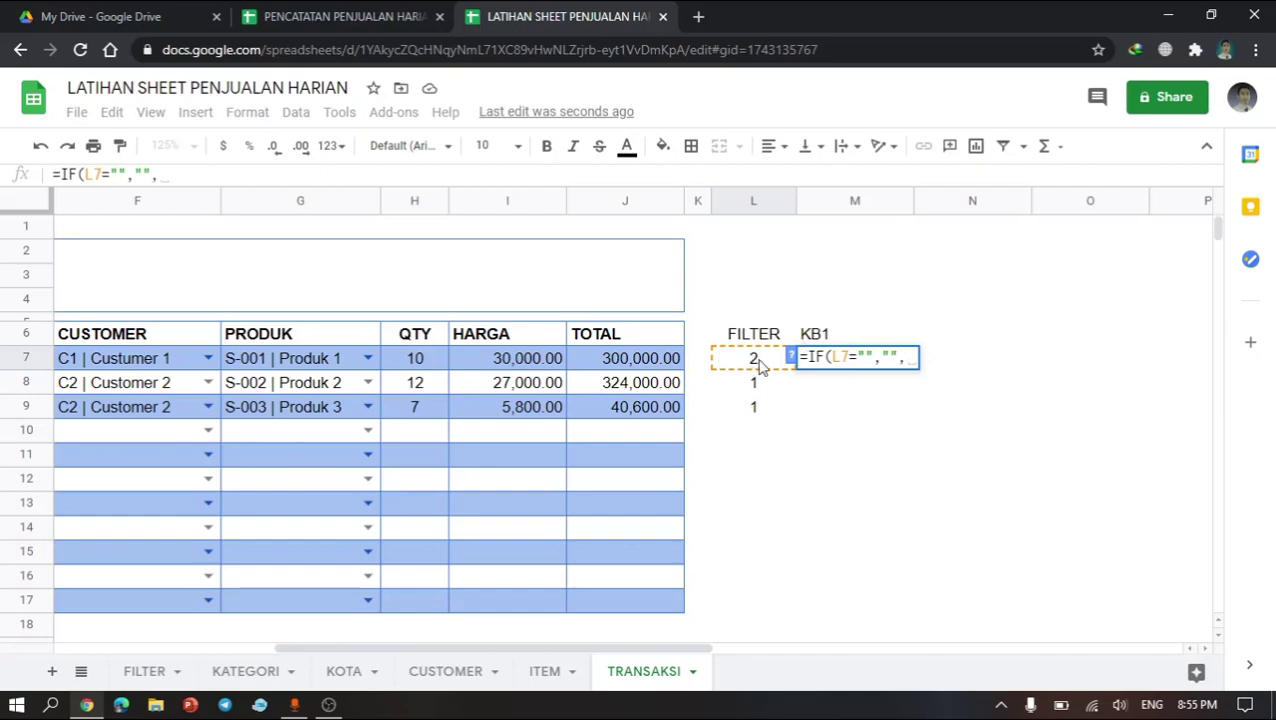
left_click(760, 366)
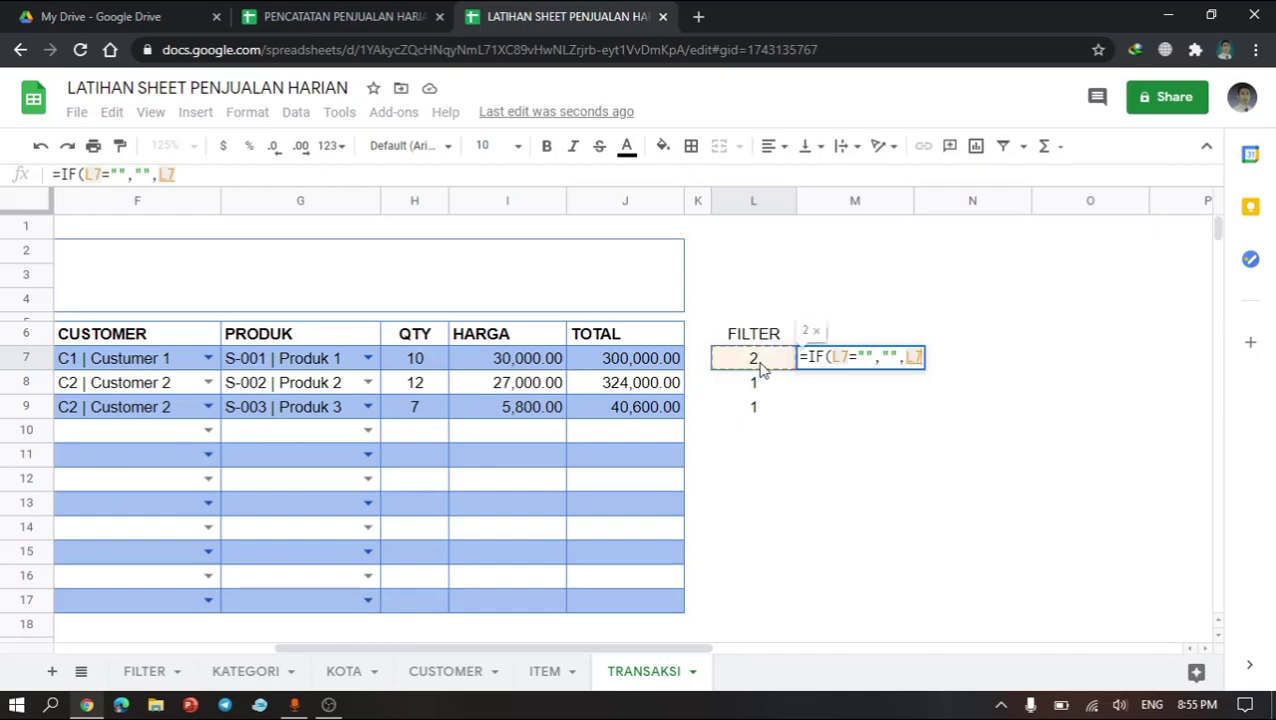
type("&")
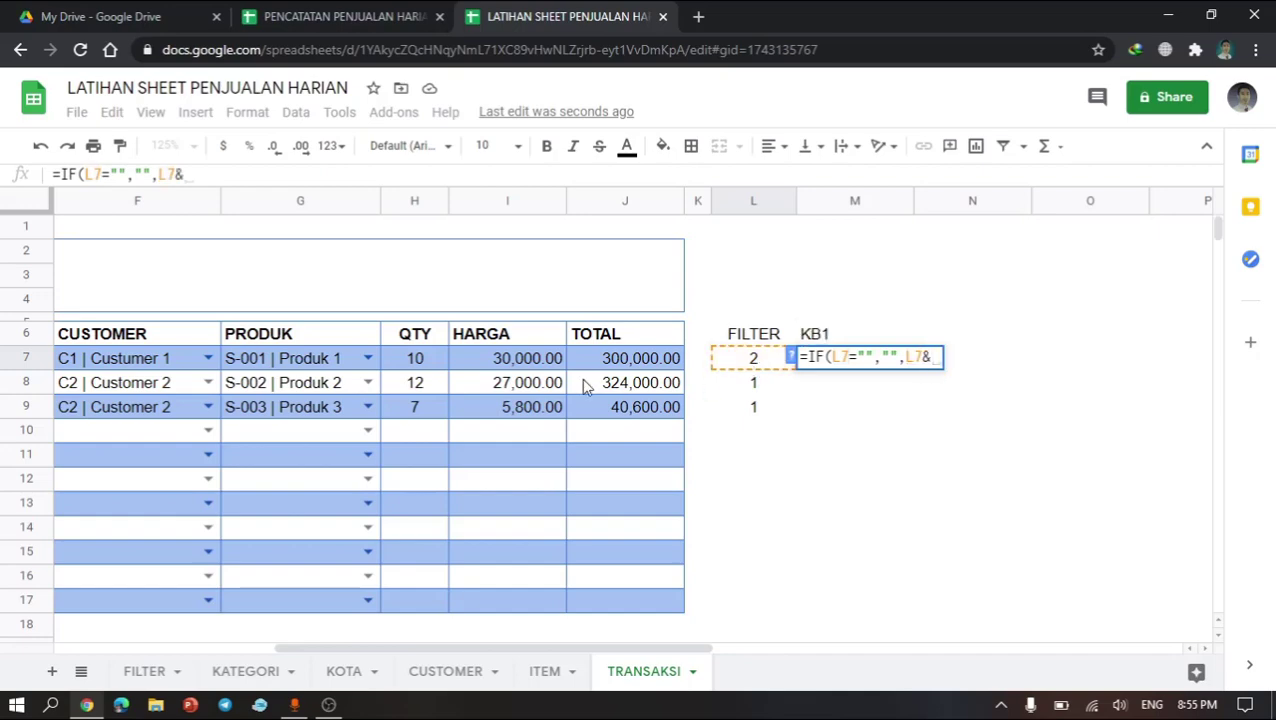
scroll(584, 384, "left", 5)
left_click(327, 362)
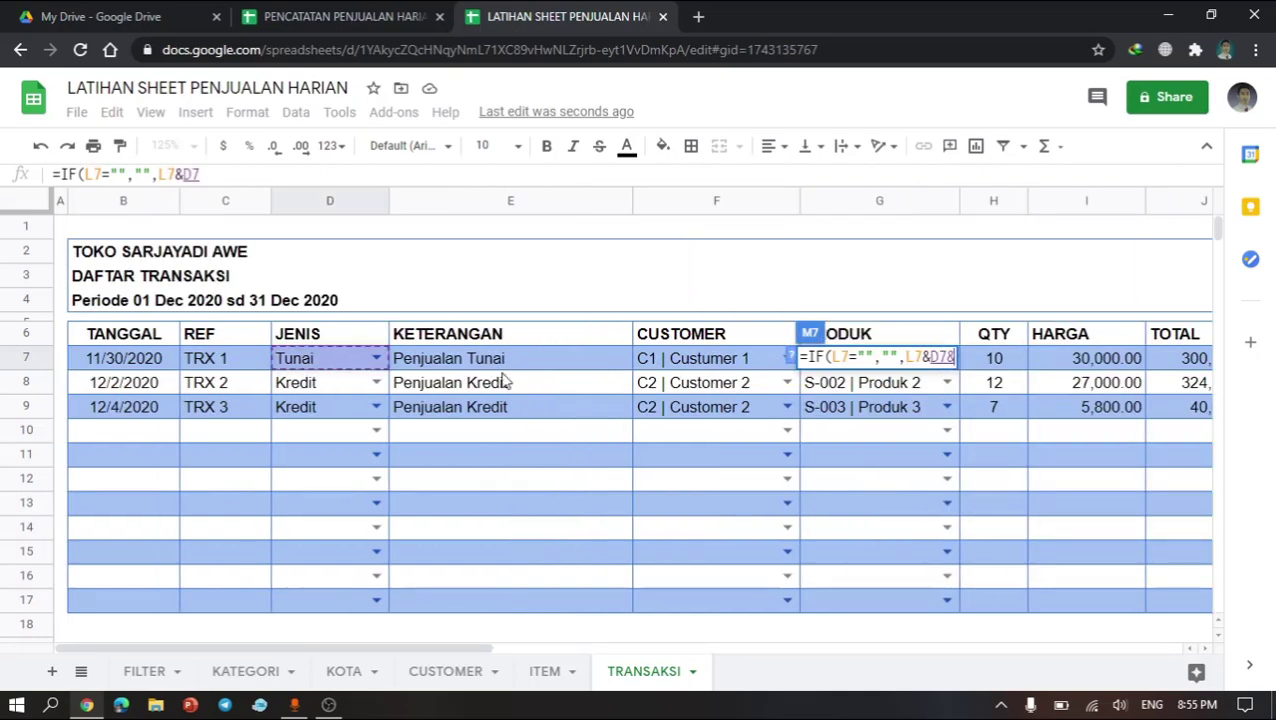
type("&")
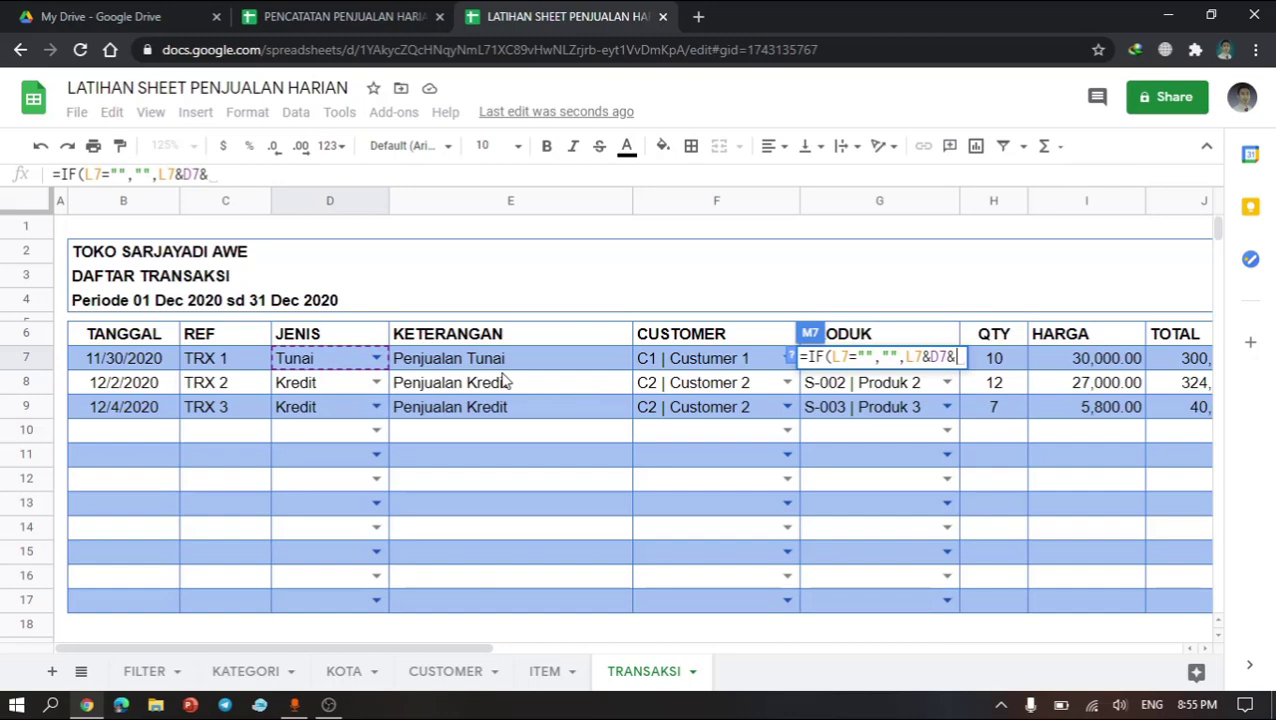
left_click(717, 366)
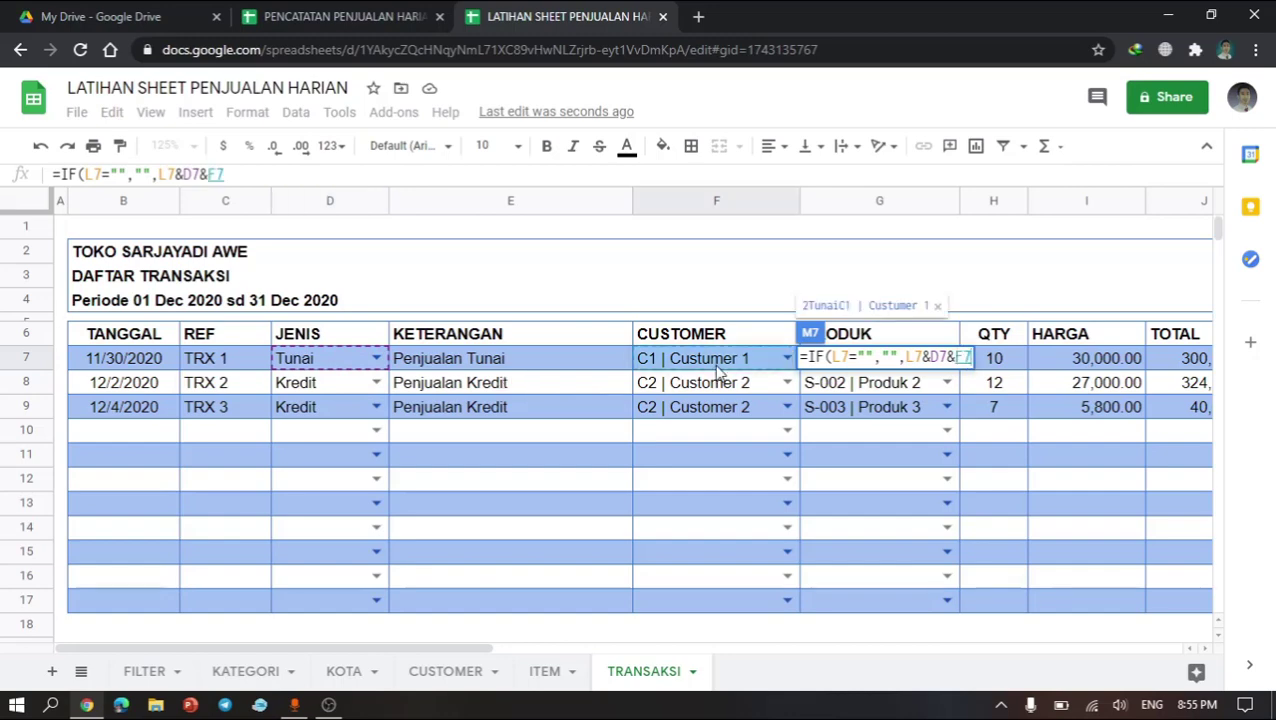
key("Return")
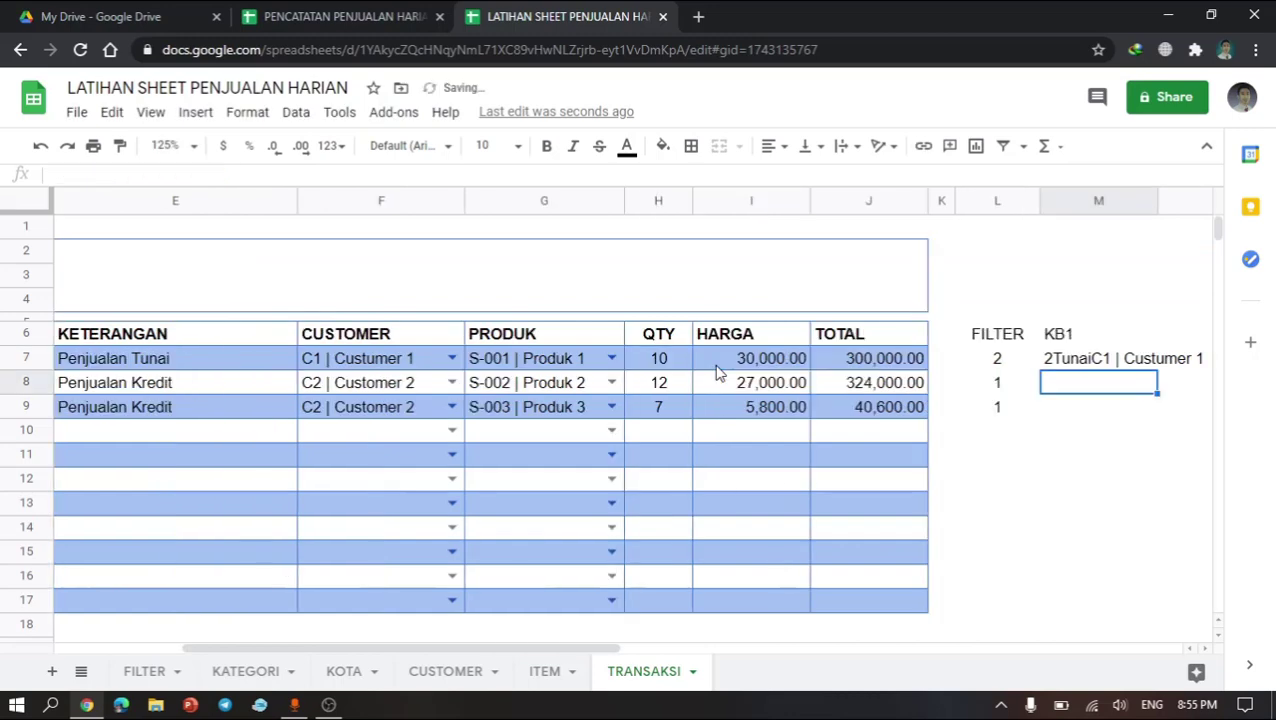
Step: Copy the M7 formula down column M through row 17 and auto-fit column M's width
left_click(1090, 362)
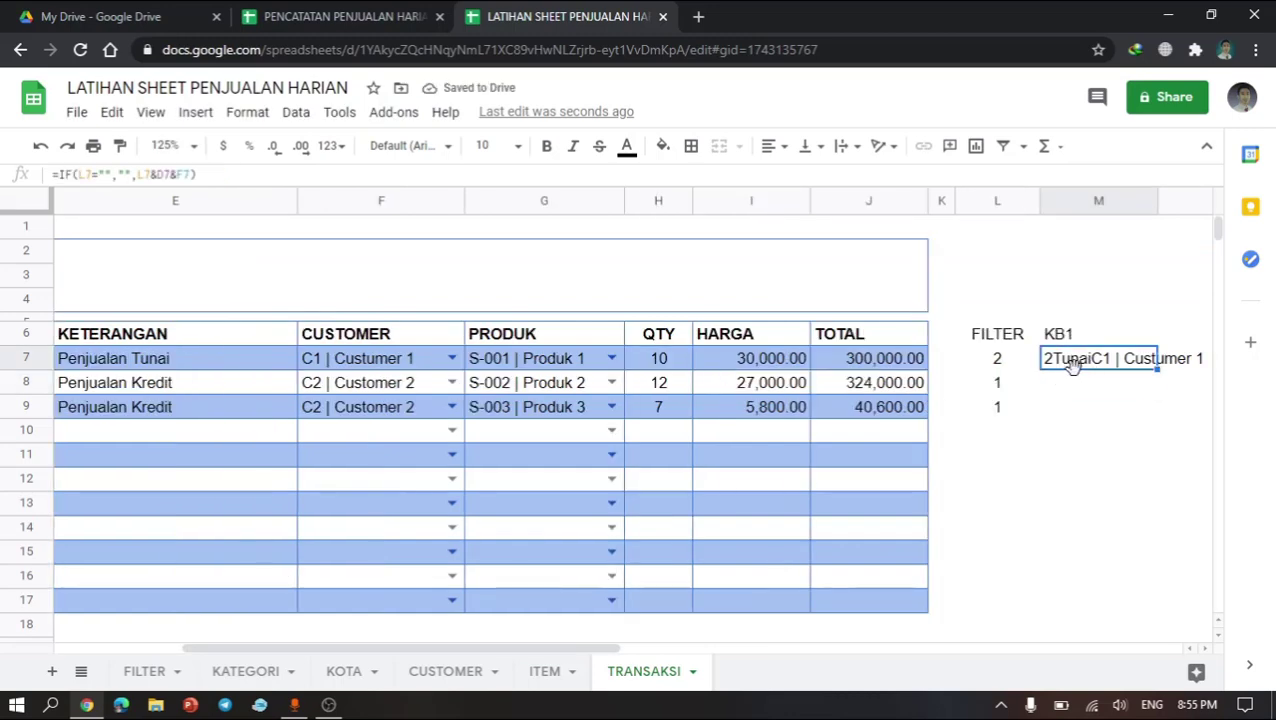
scroll(1040, 408, "right", 2)
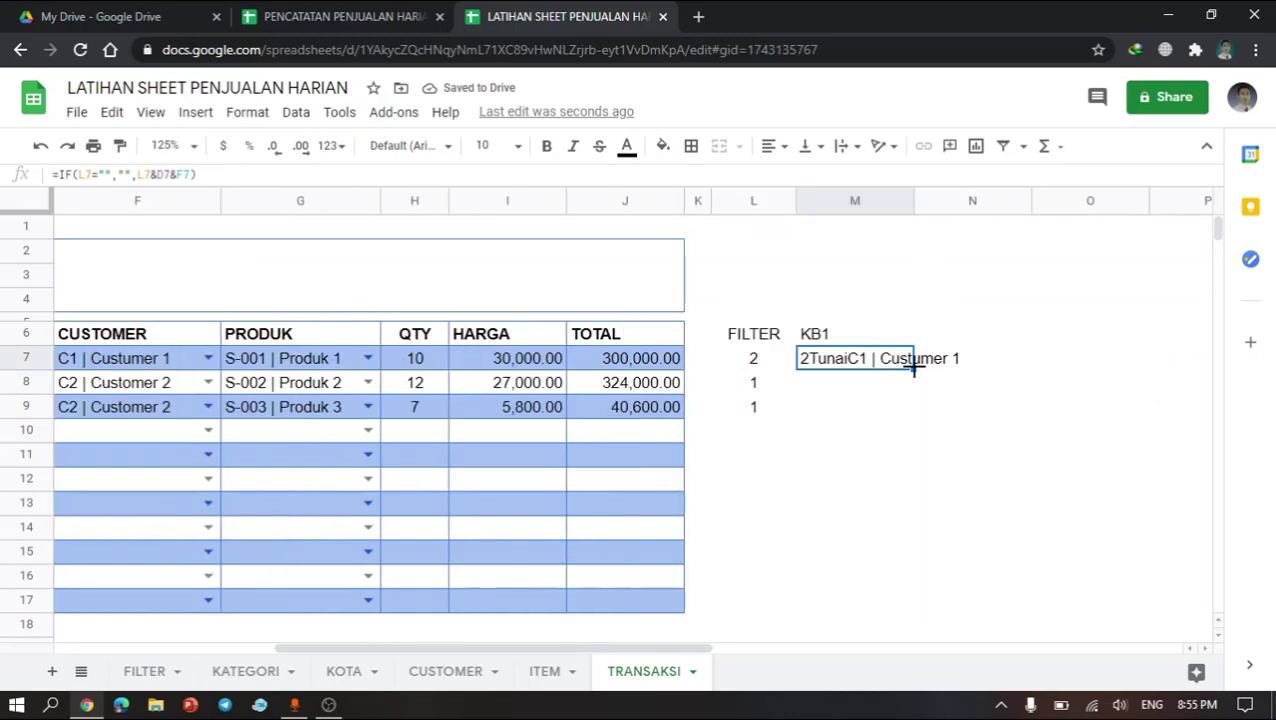
left_click_drag(913, 366, 916, 604)
left_click(864, 505)
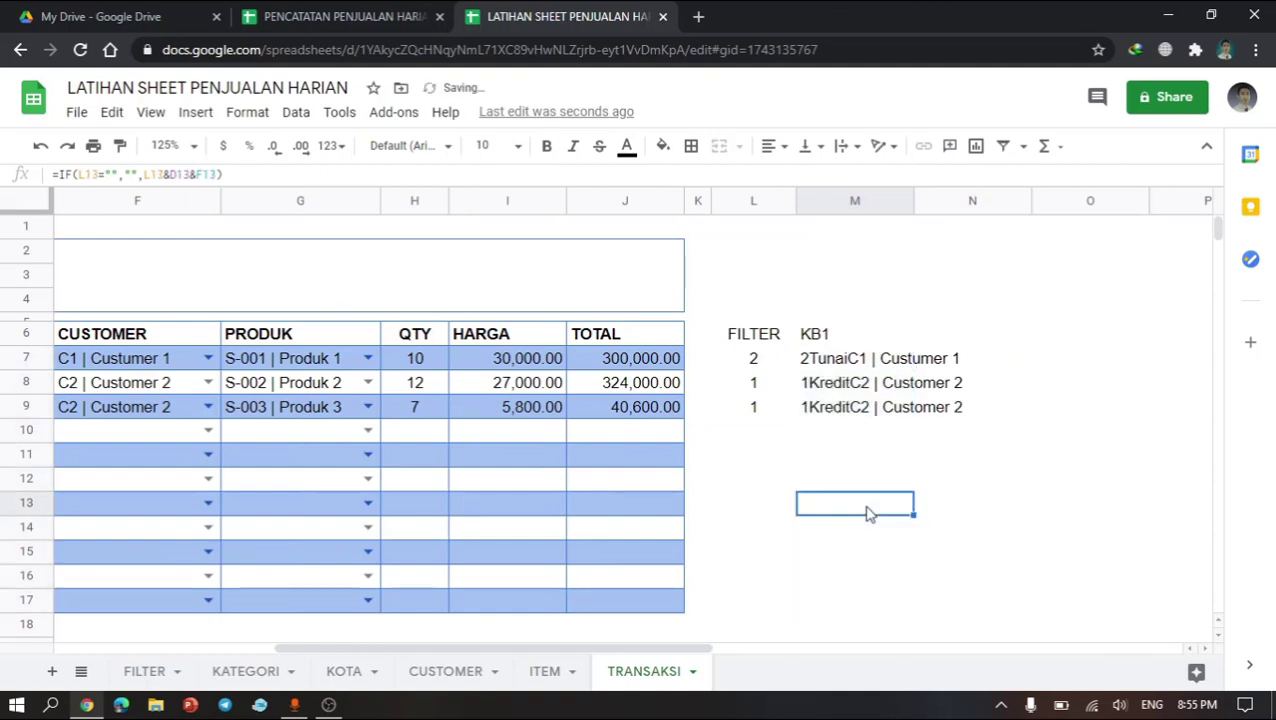
left_click(870, 393)
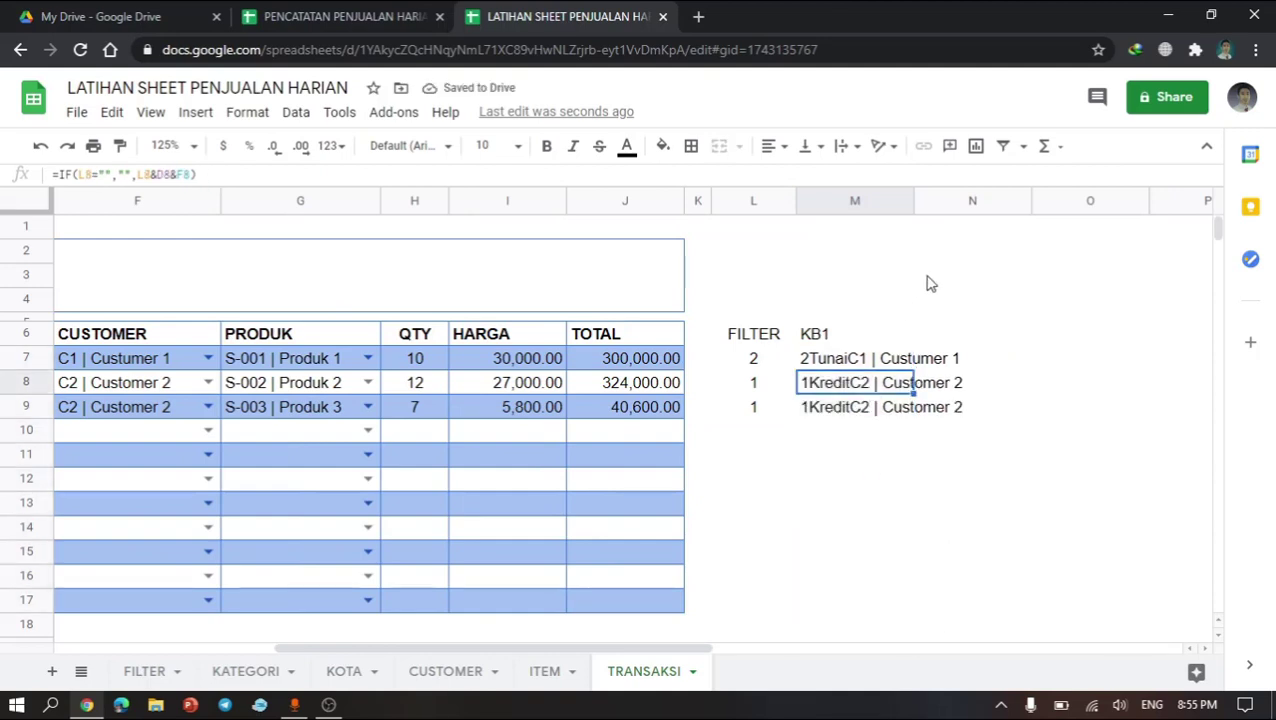
double_click(912, 201)
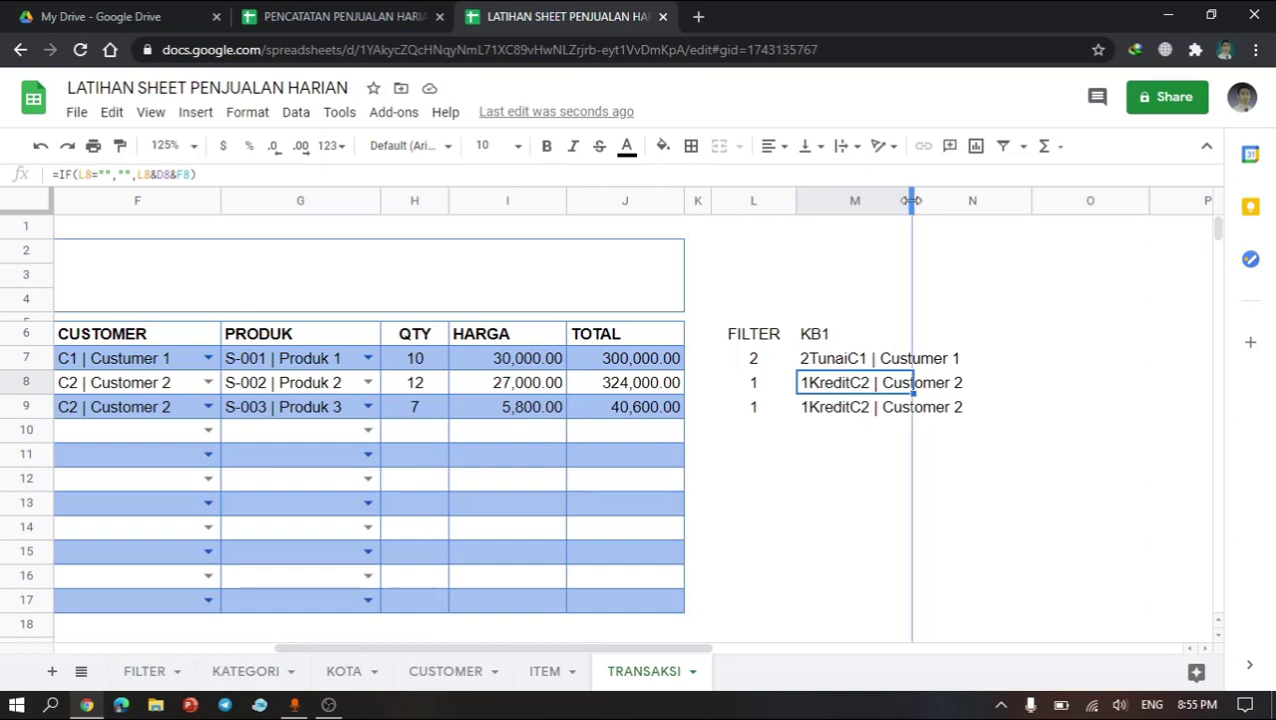
Step: Enter the header KB2 in cell N6
left_click(1041, 336)
type("KB")
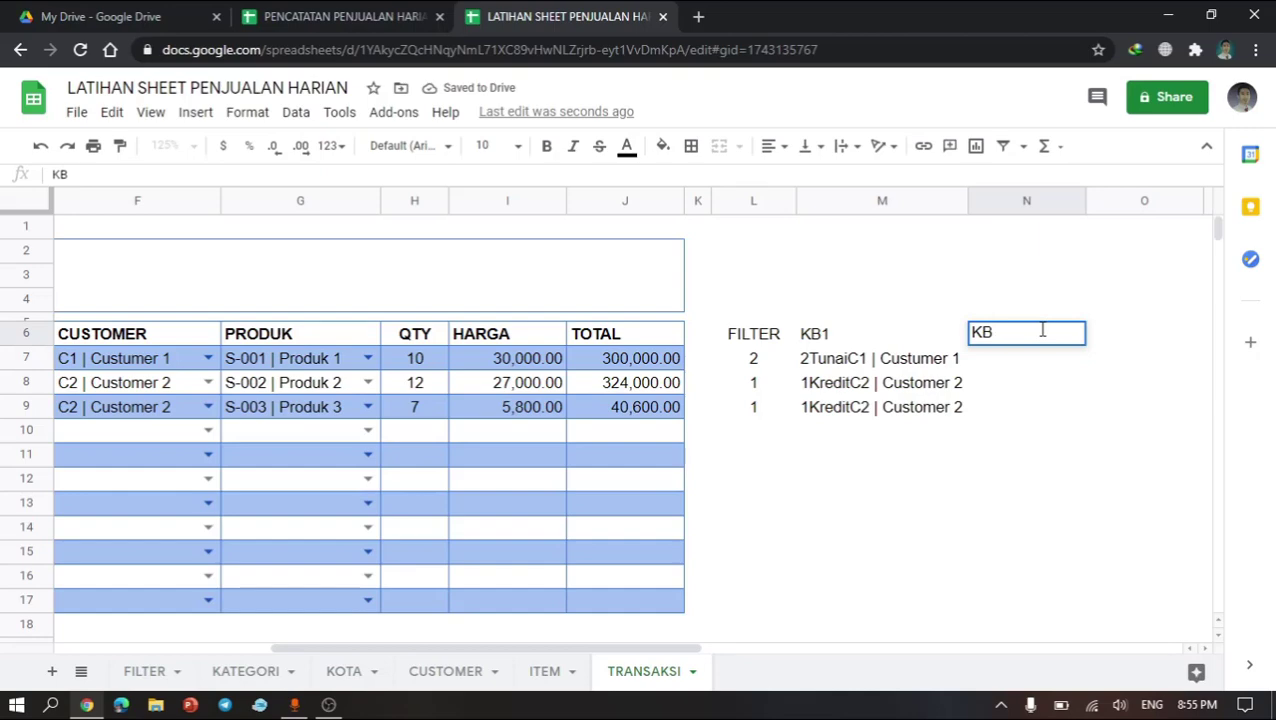
type("2")
key("Return")
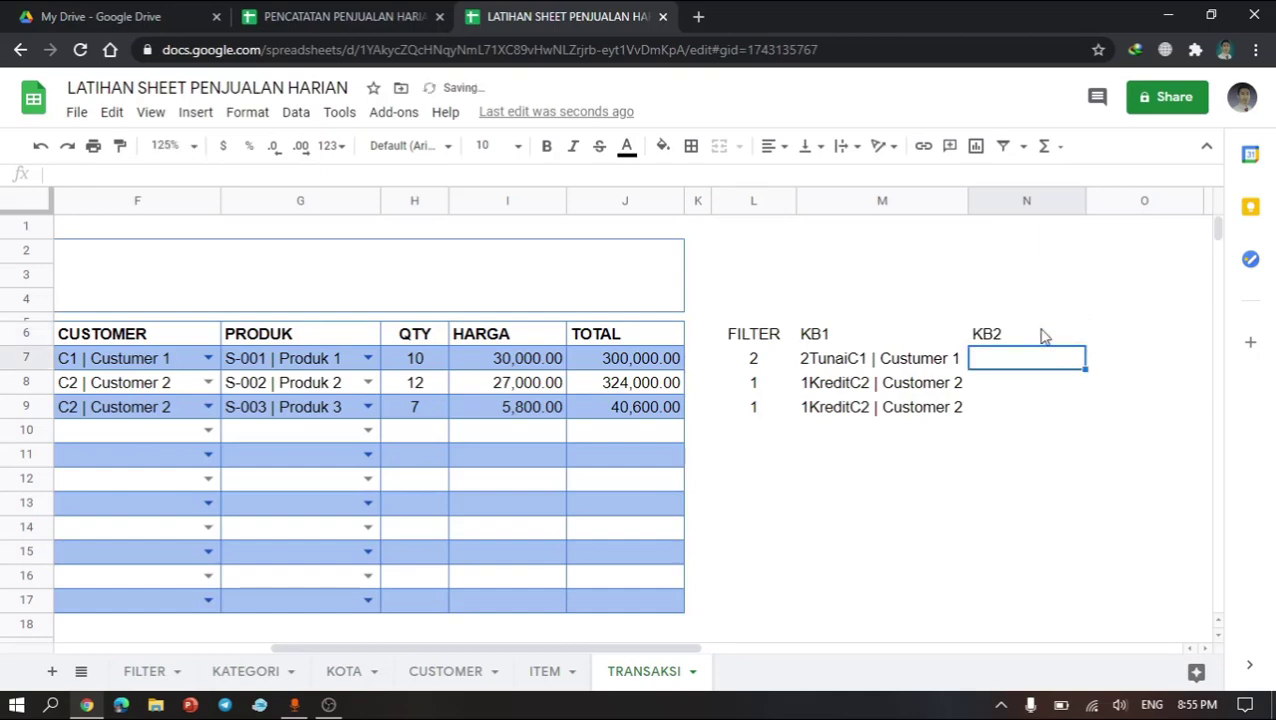
Step: Enter a formula in N7 that returns an empty string when L7 is blank, otherwise joins L7 and G7, declining the autofill suggestion
type("=IF(")
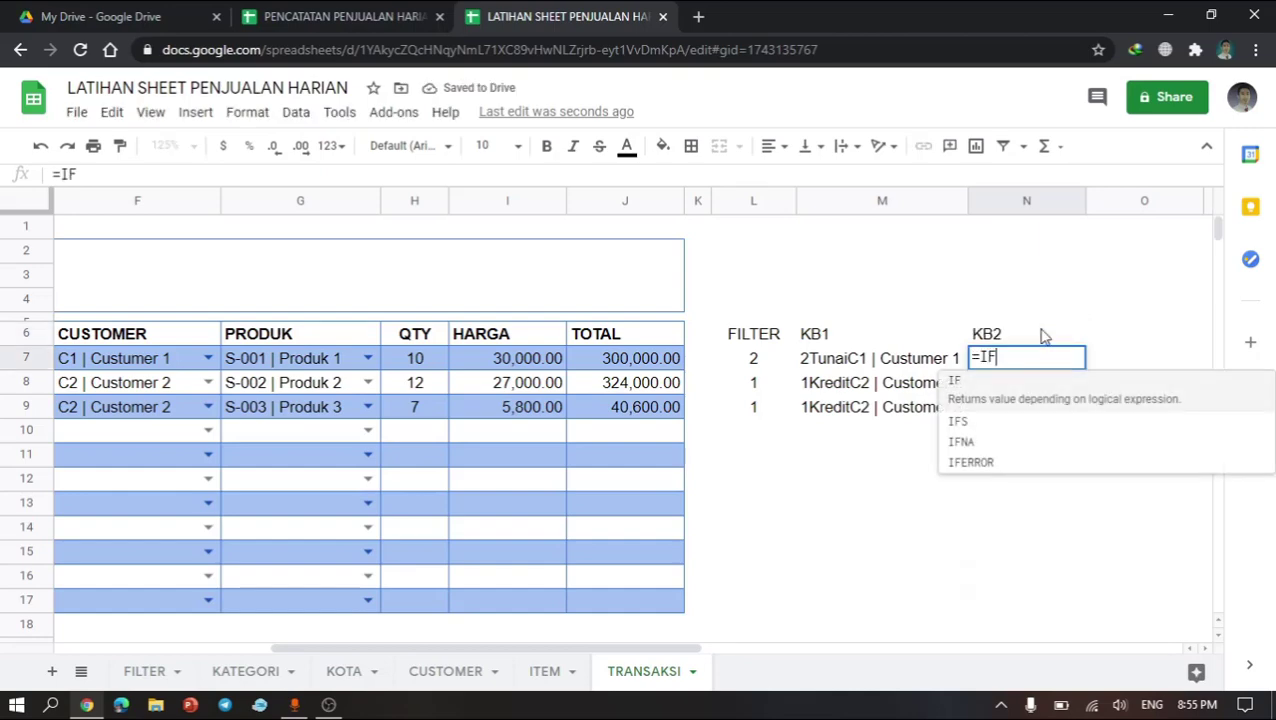
left_click(765, 362)
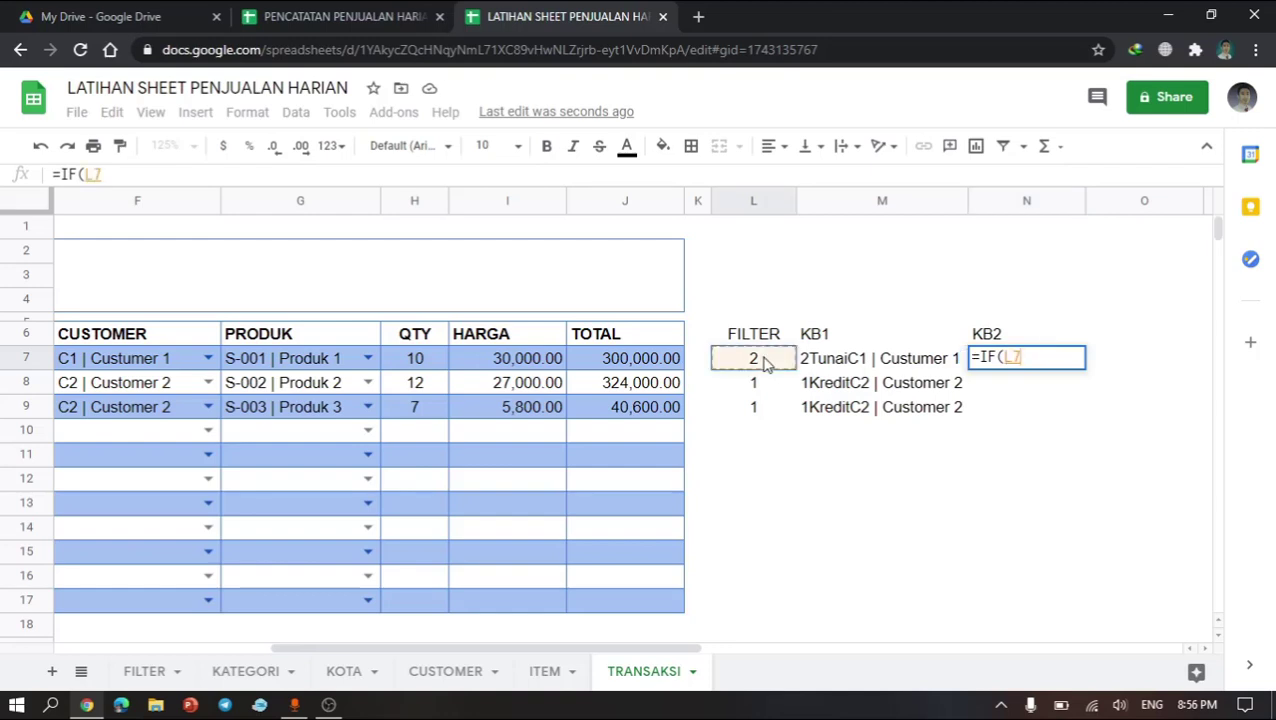
type("=")
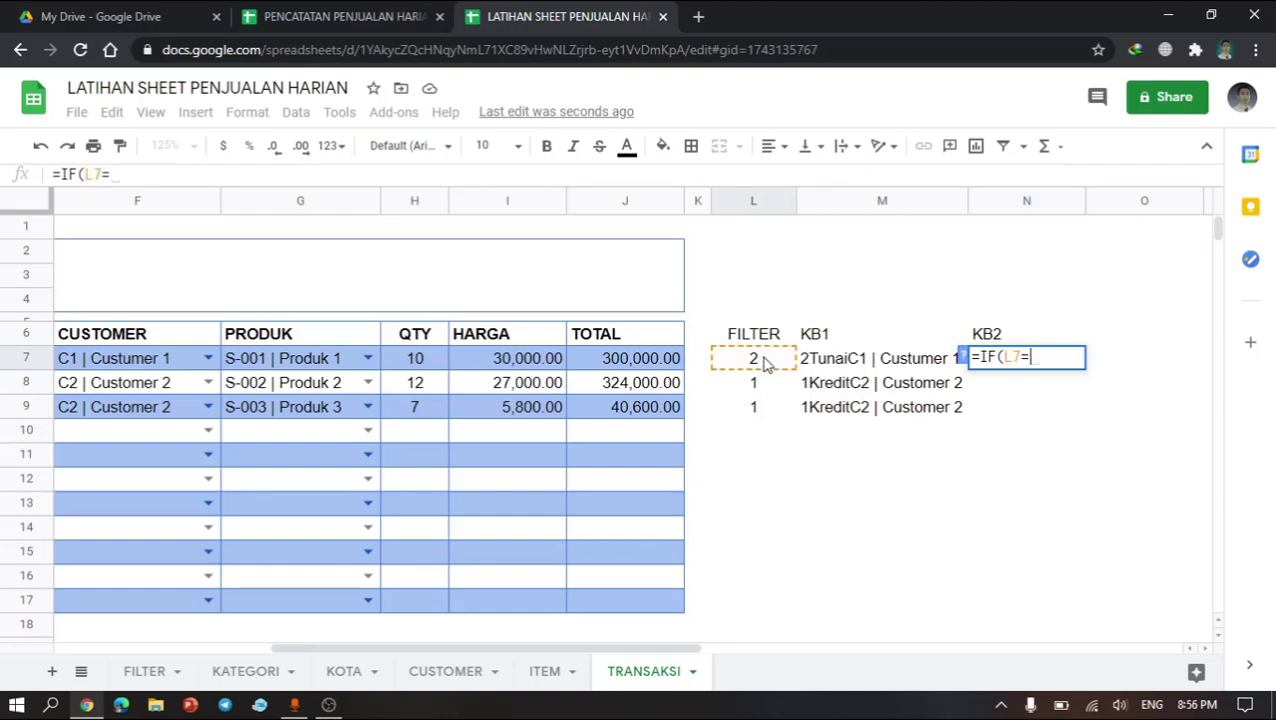
type("\"\",")
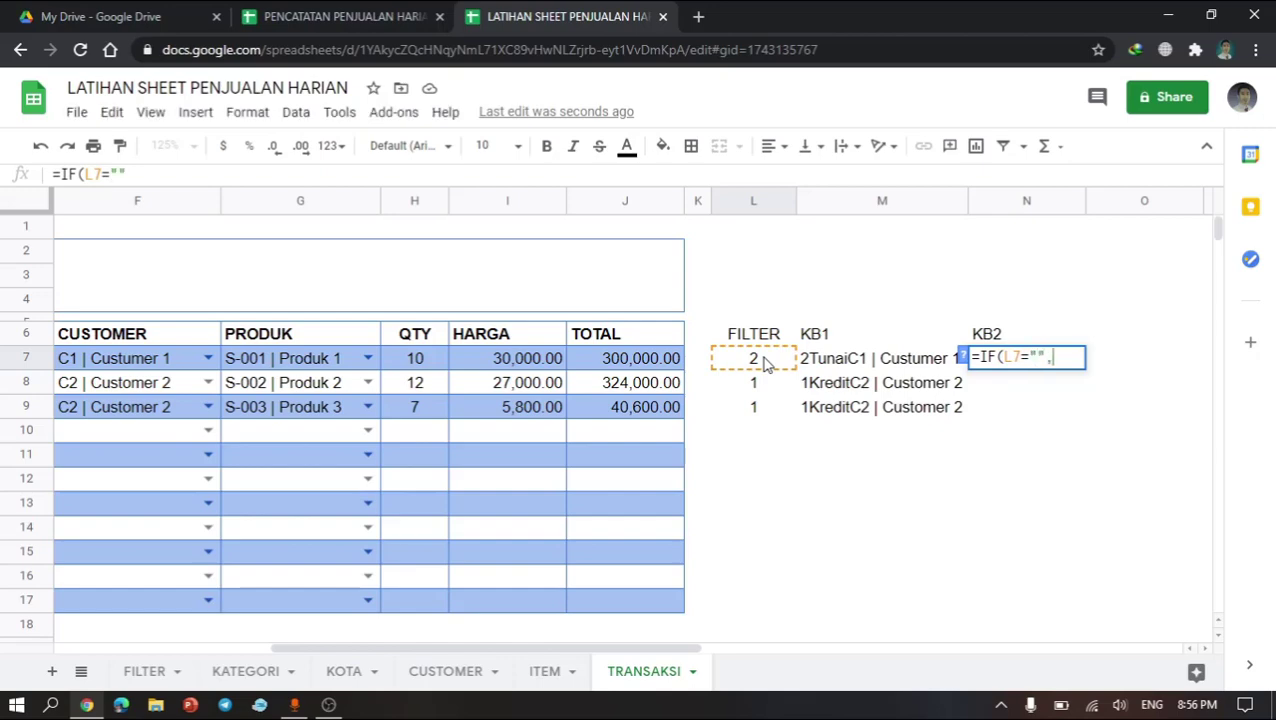
type("\"\",")
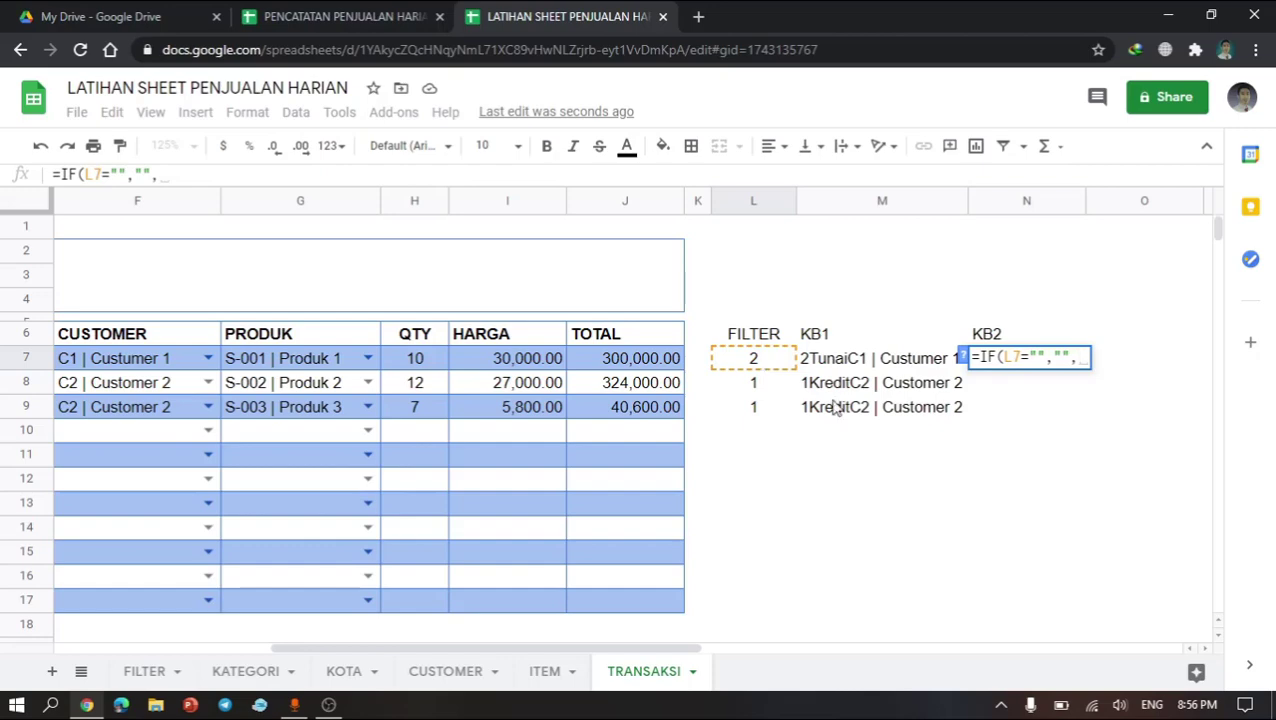
left_click(751, 362)
type("&")
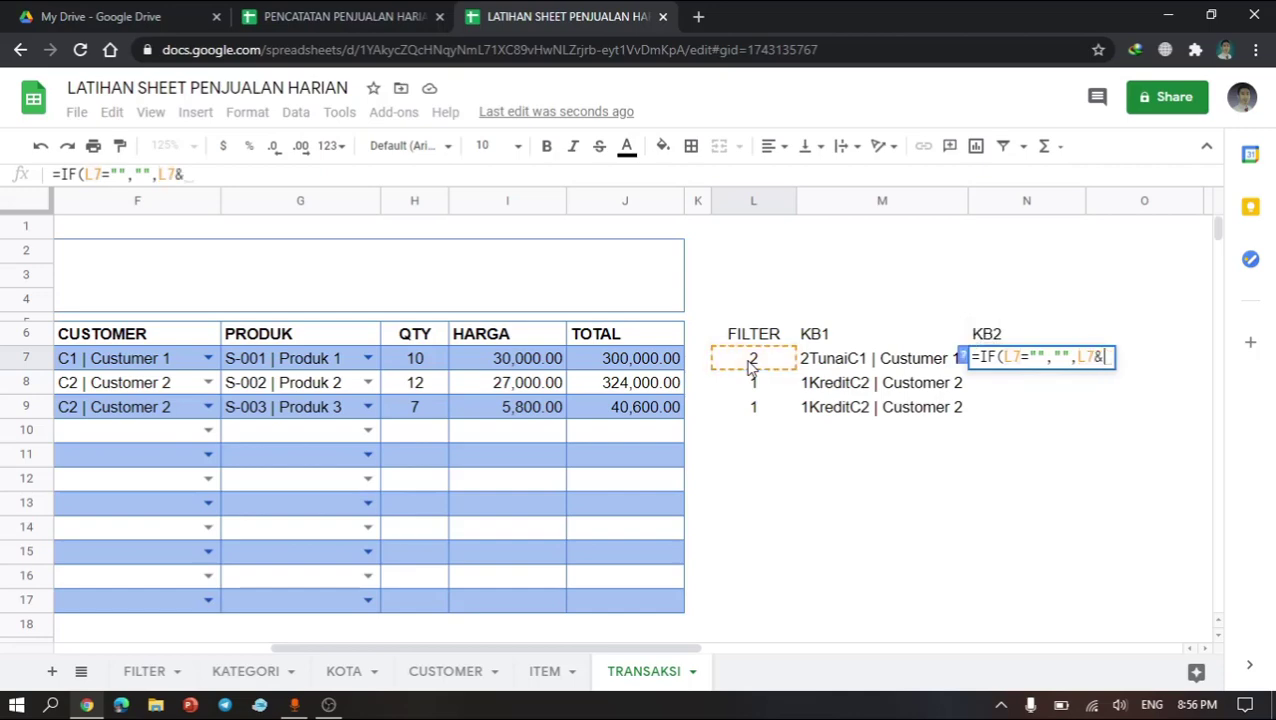
left_click(268, 362)
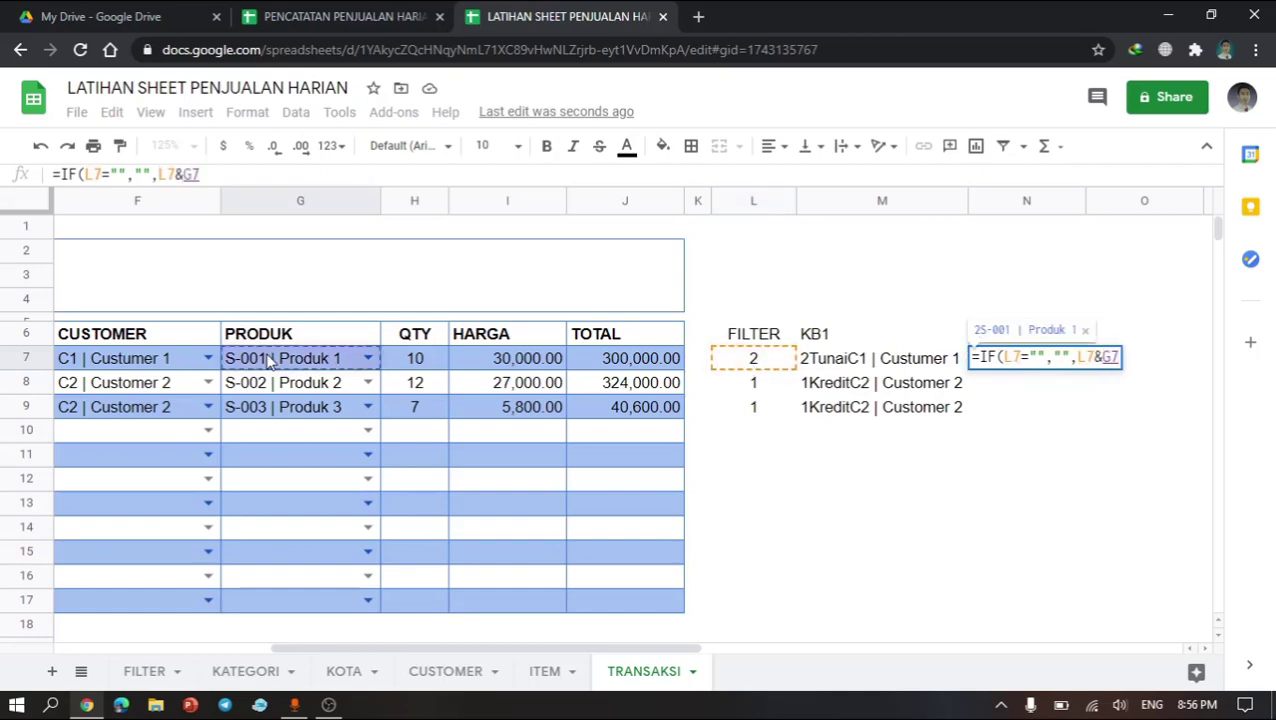
key("Return")
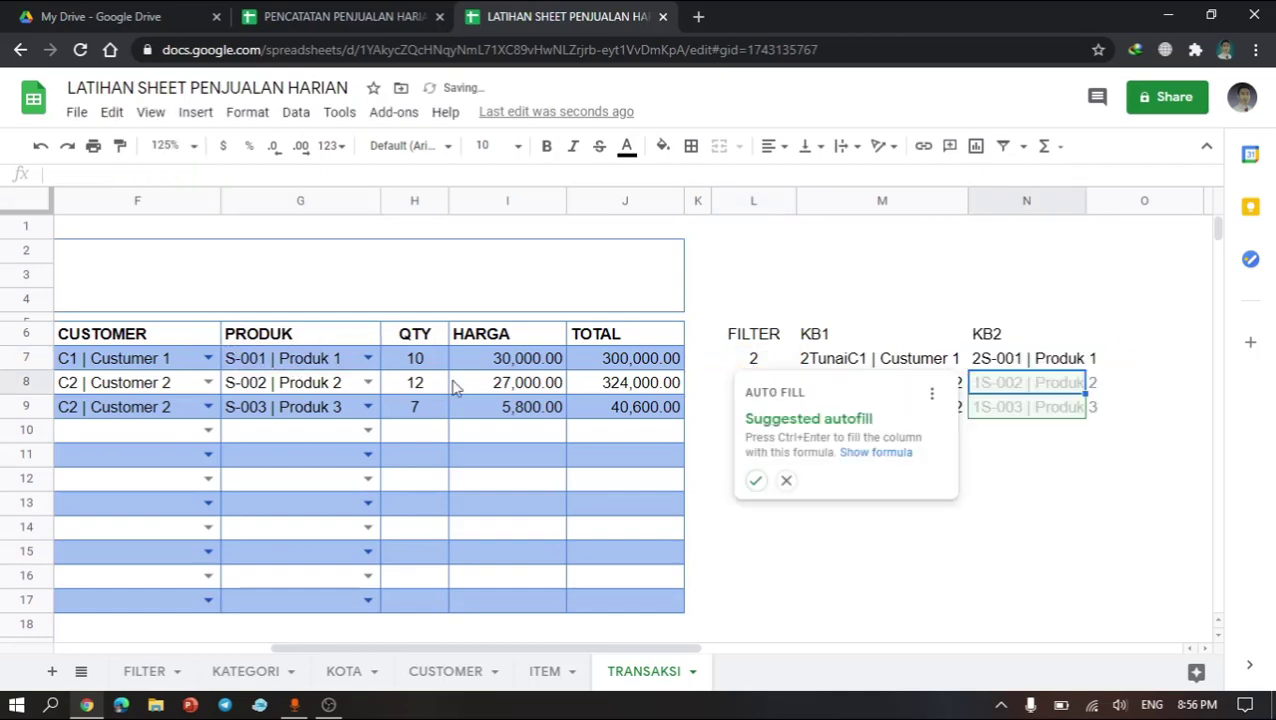
left_click(788, 482)
Step: Copy the N7 formula and paste it into N8 through N17
left_click(1060, 368)
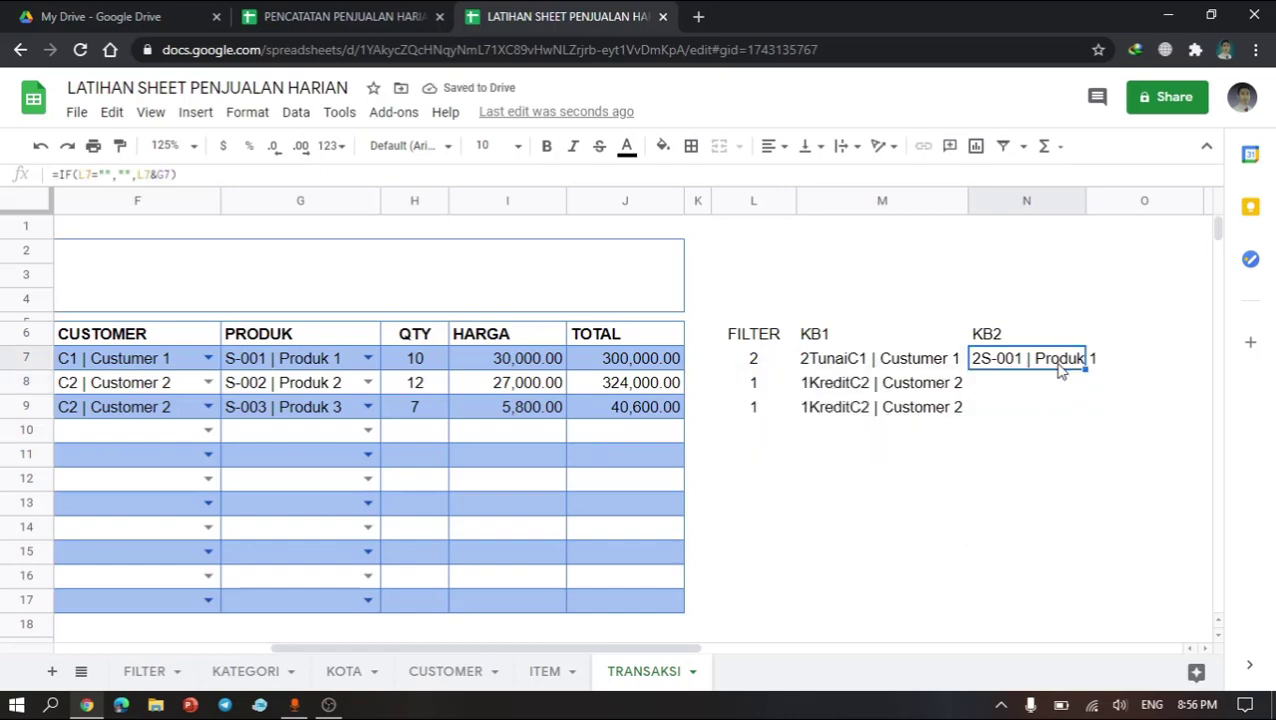
key("Up")
key("Down")
key("Down")
key("shift+Down")
key("shift+Down")
key("shift+Down")
key("shift+Down")
key("shift+Down")
key("shift+Down")
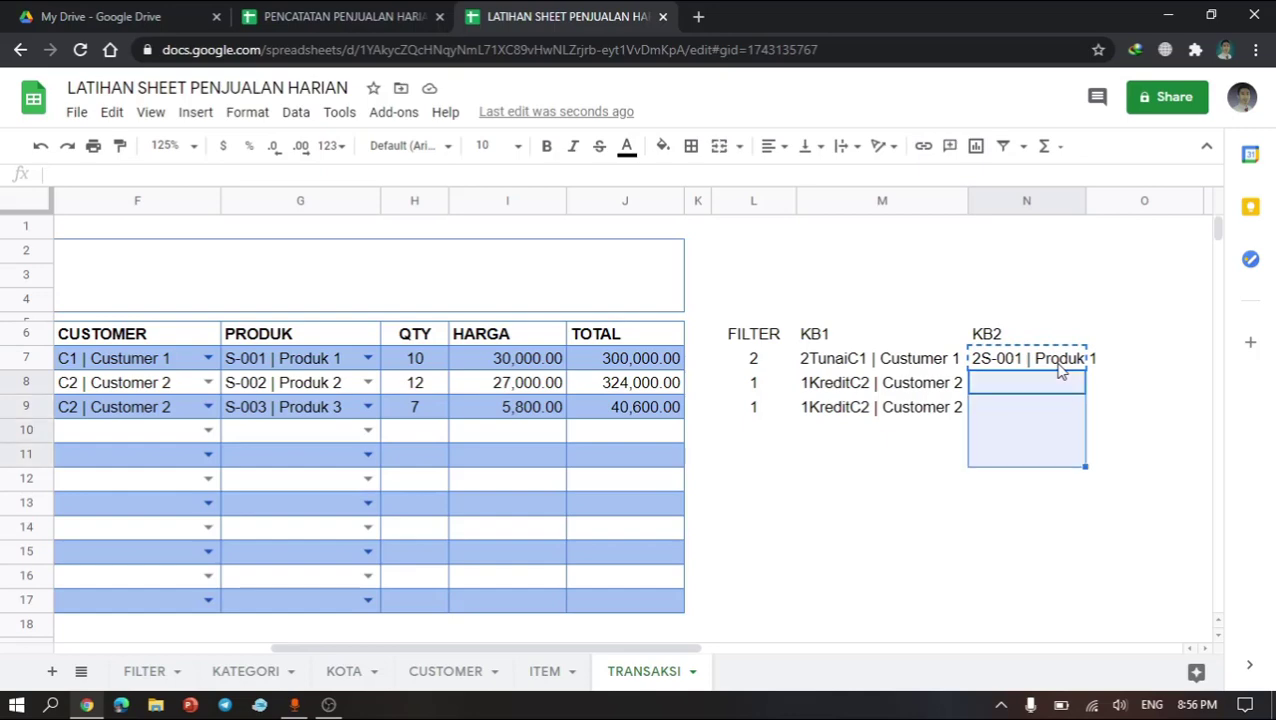
key("shift+Down")
key("shift+Down")
key("shift+Down")
key("shift+Down")
key("shift+Up")
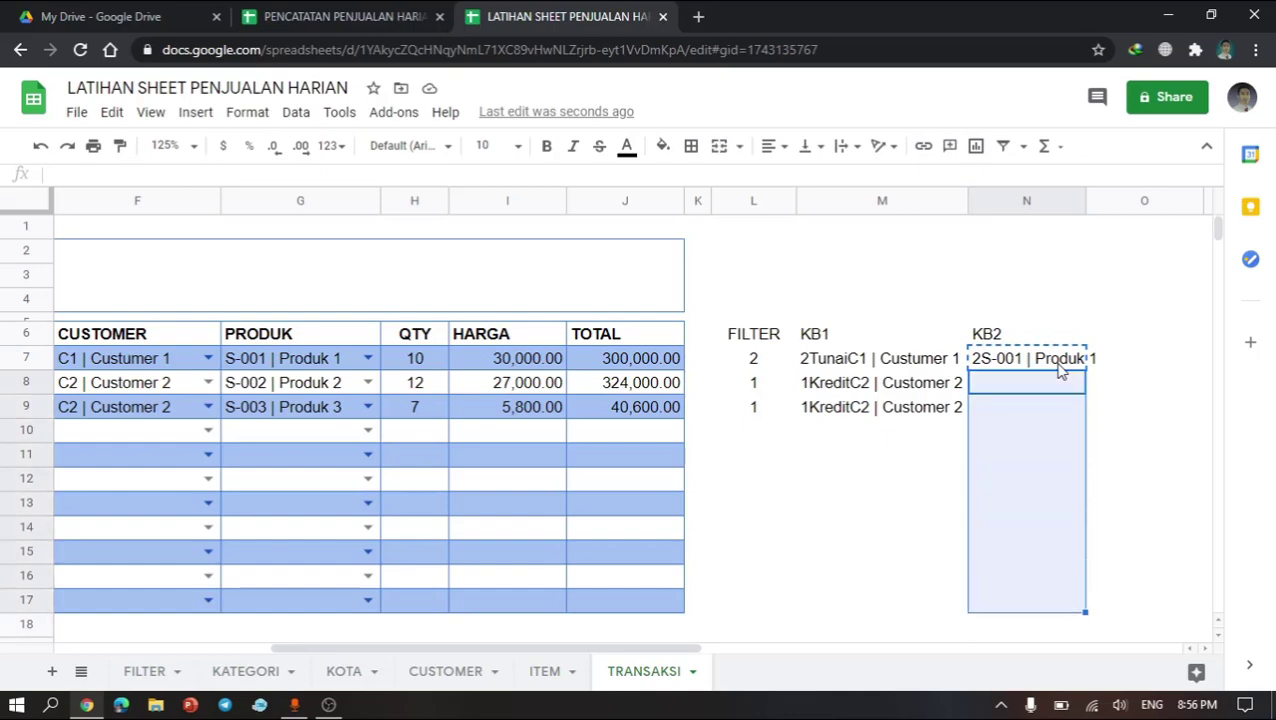
type("1S-002 | Produk 2 1S-003 | Produk 3")
left_click(1056, 461)
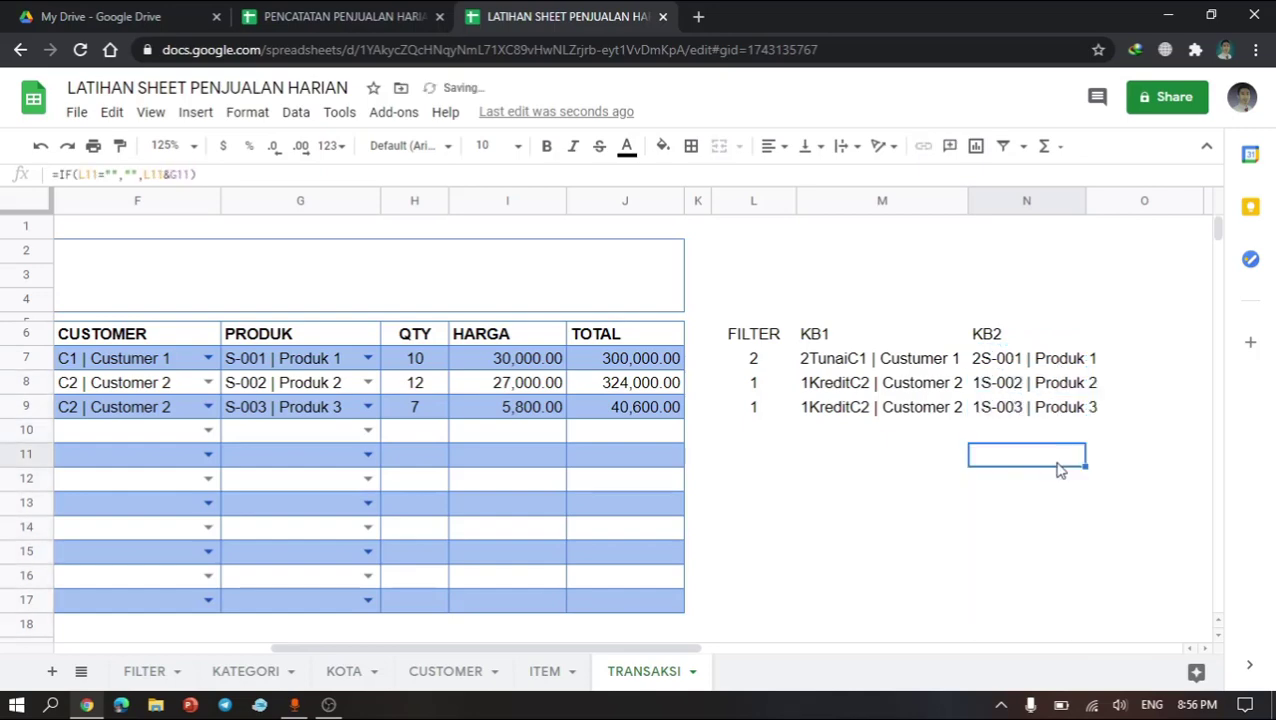
Step: Define a named range TRX_CUSTOMER for column M of the TRANSAKSI sheet
left_click(829, 387)
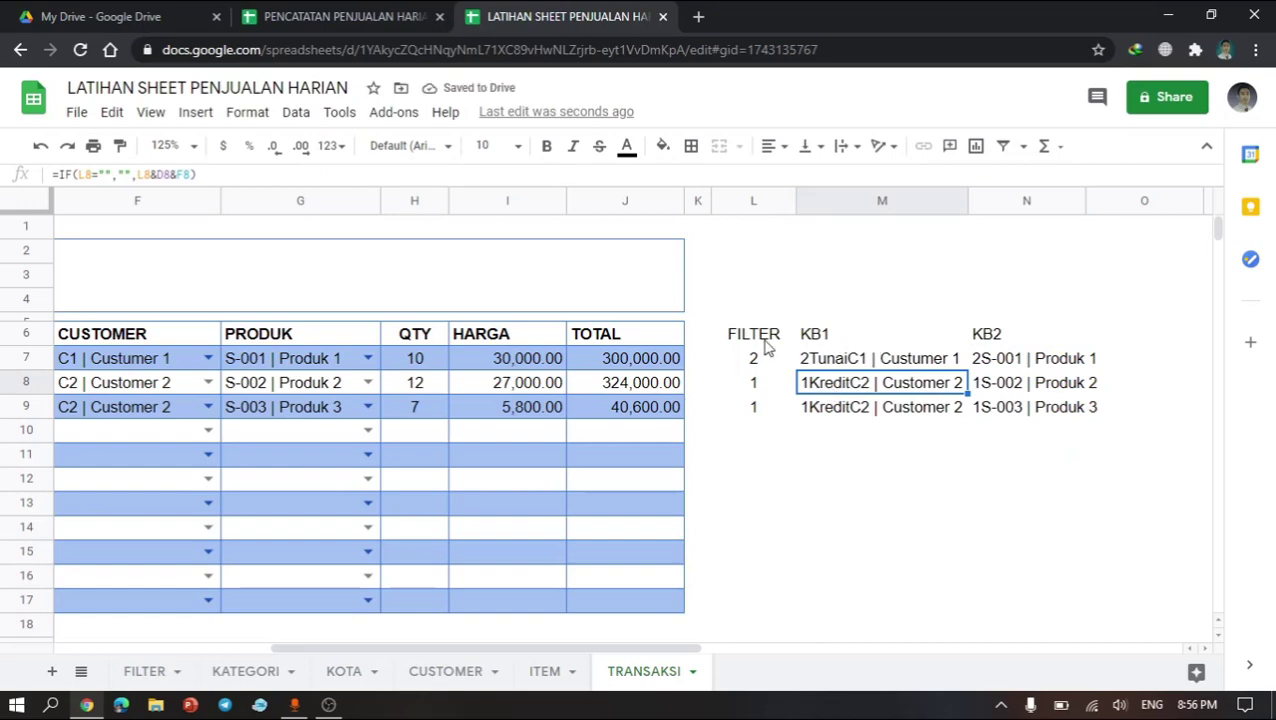
left_click(858, 200)
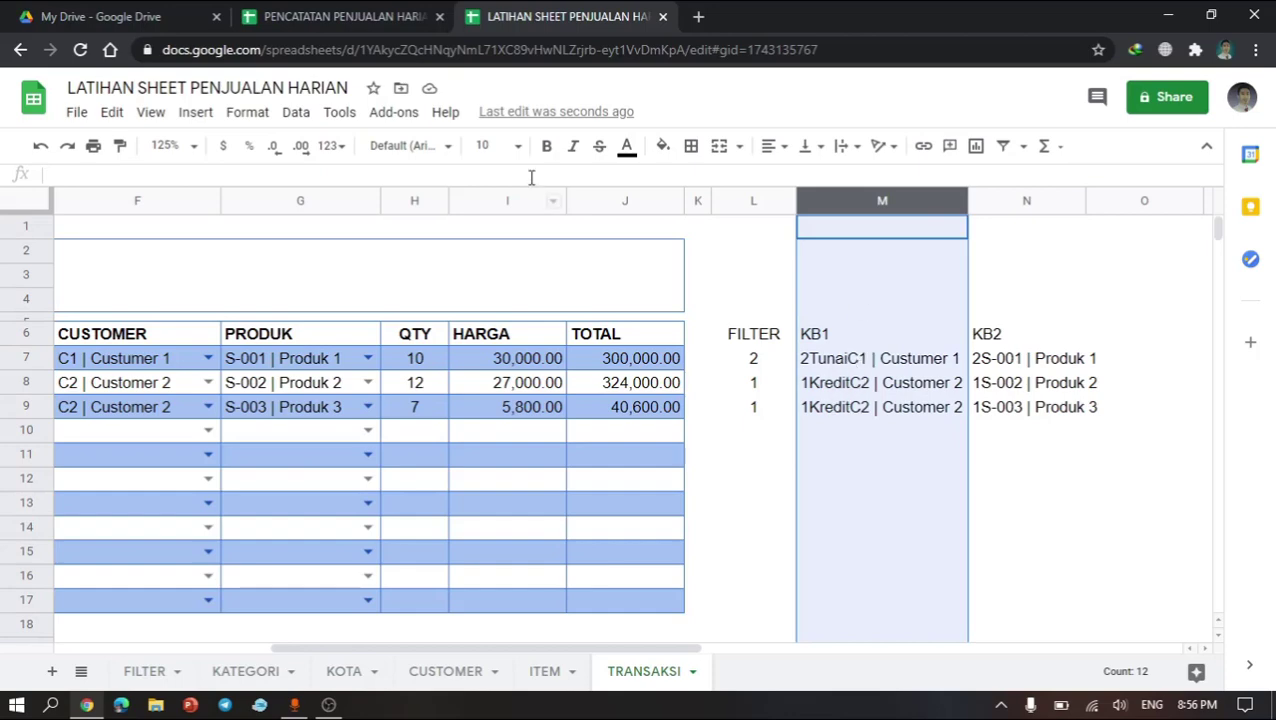
left_click(849, 200)
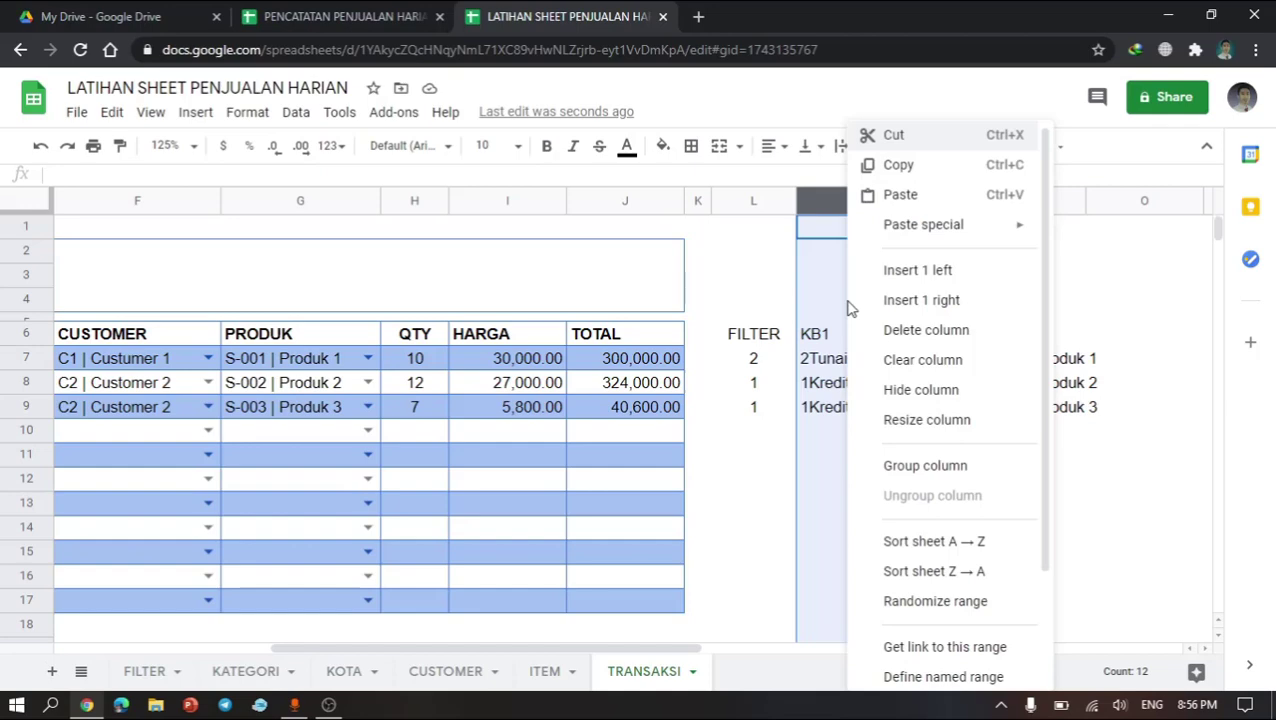
scroll(925, 536, "down", 2)
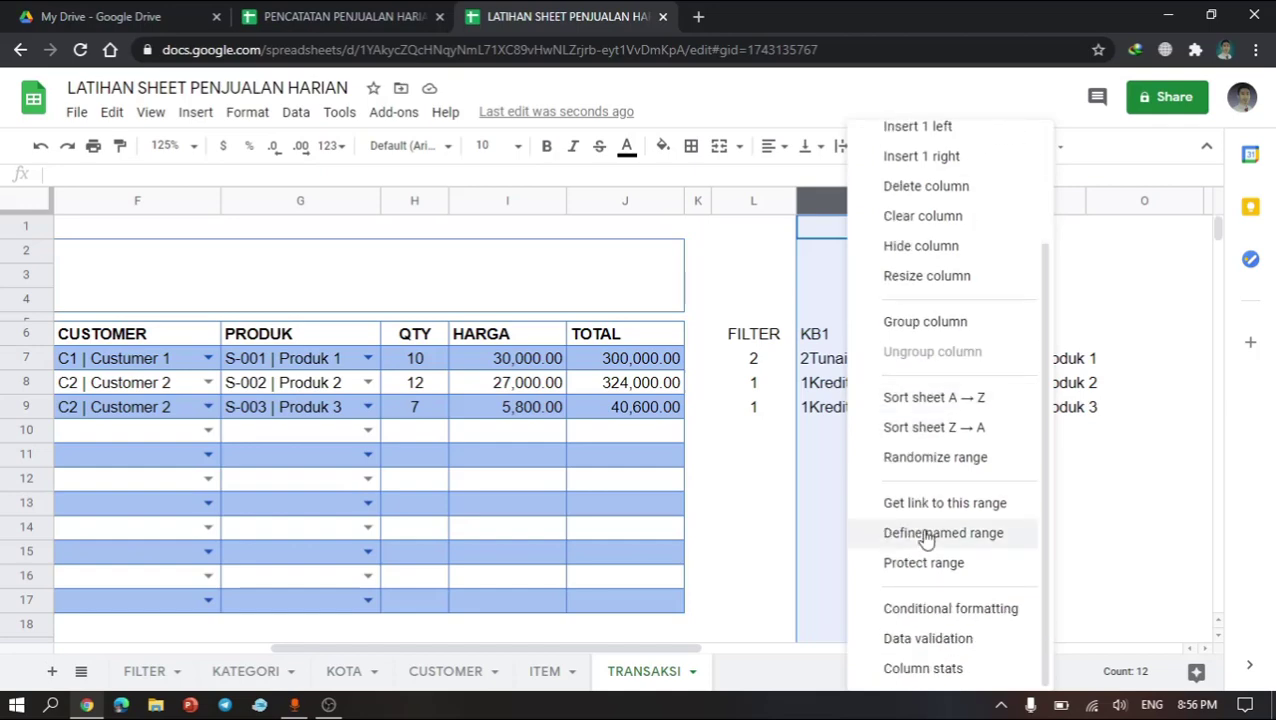
left_click(981, 536)
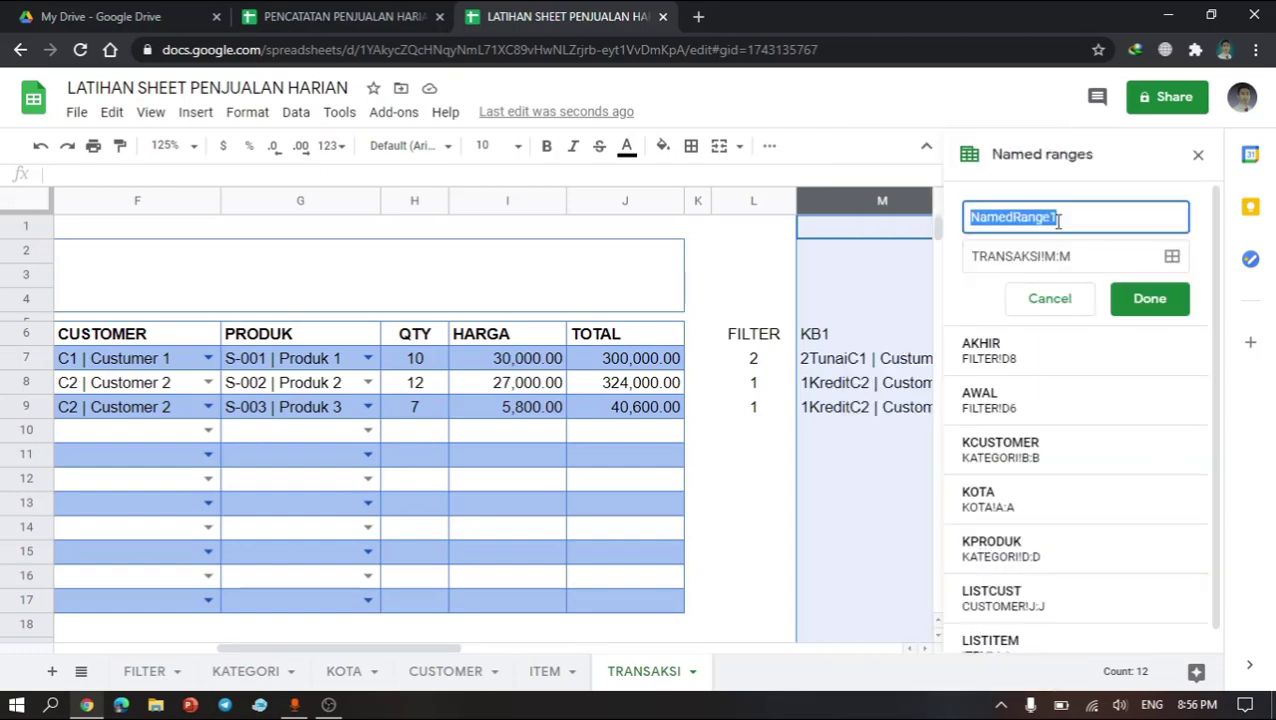
type("TRX")
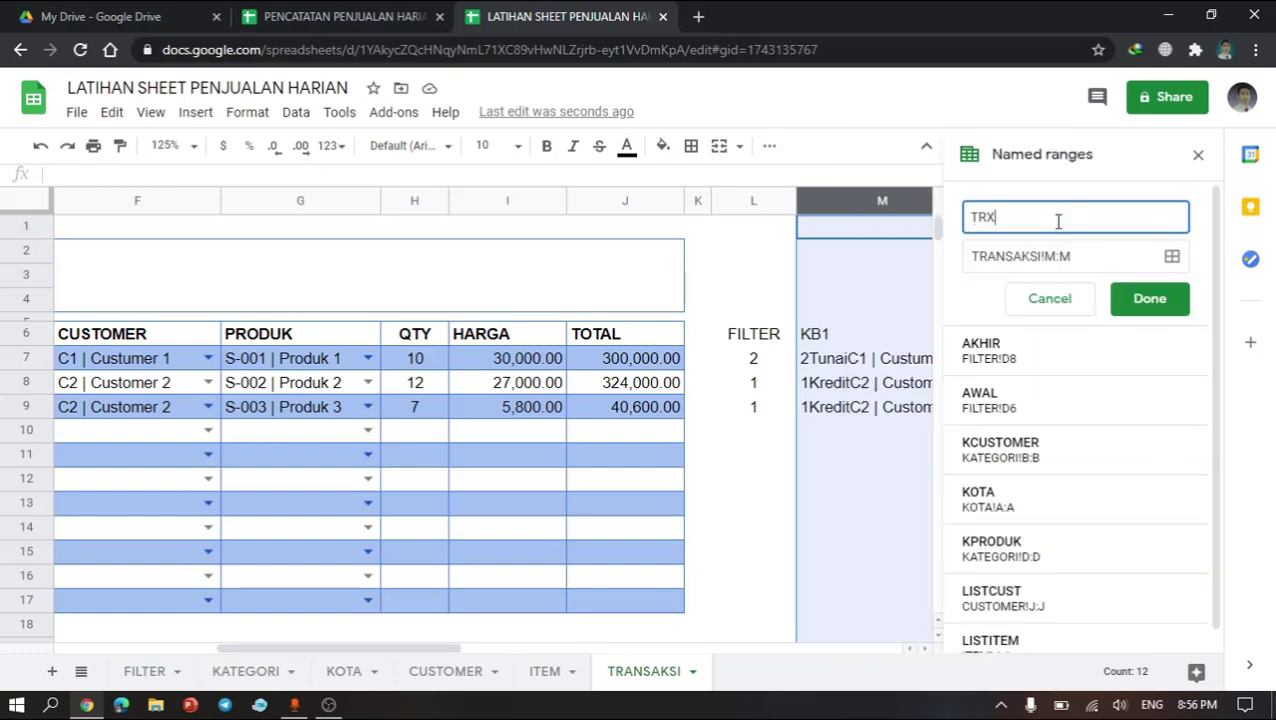
type("_CUSTOMER")
left_click(1150, 298)
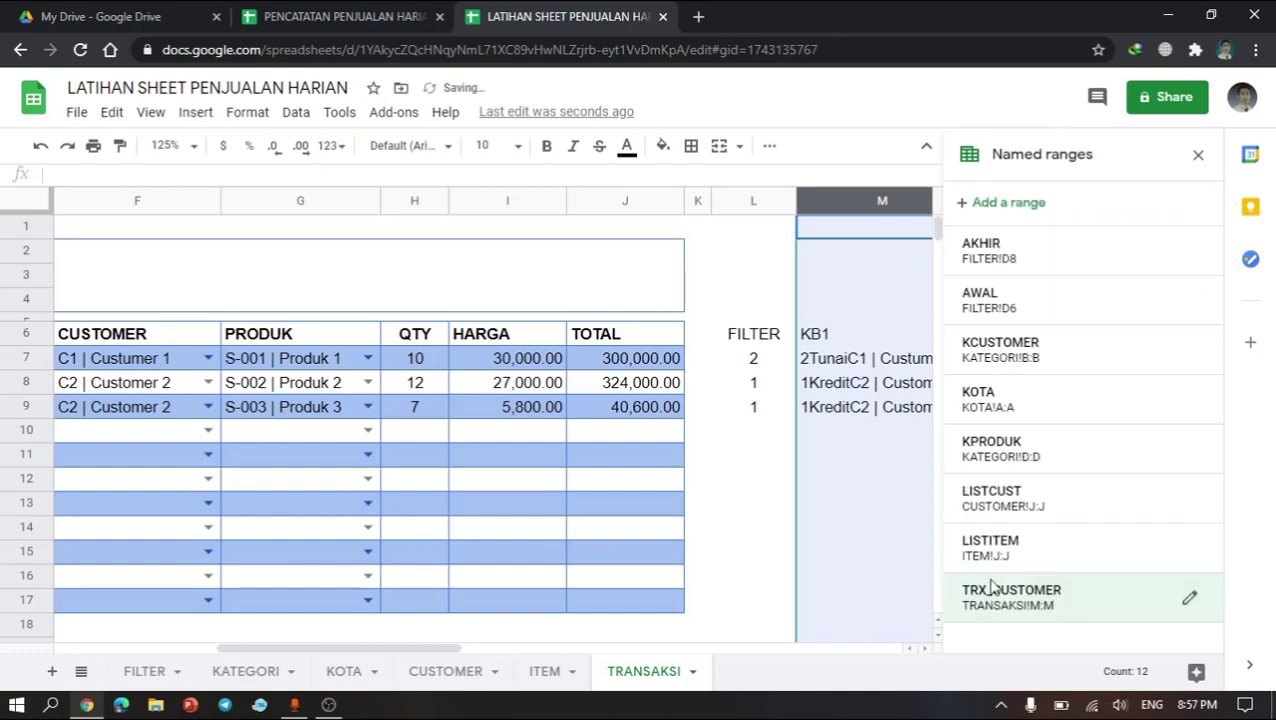
Step: Define a named range TRX_ITEM for column N of the TRANSAKSI sheet
left_click(846, 338)
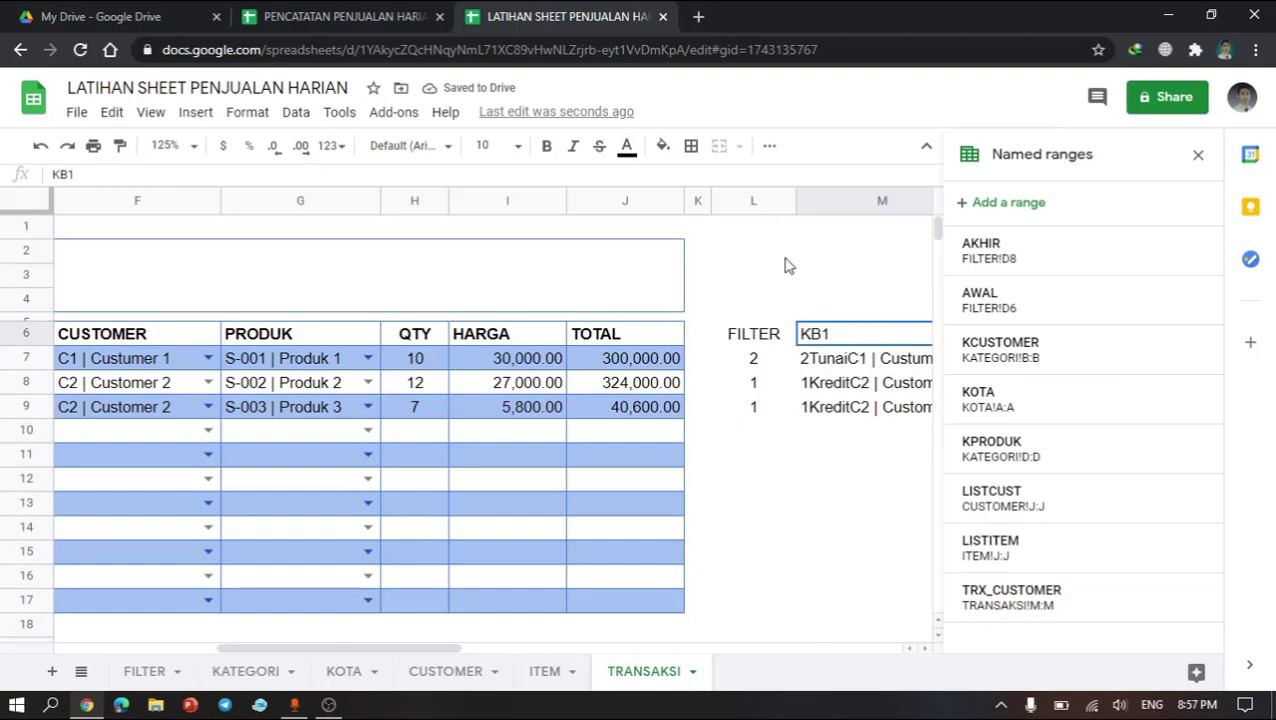
scroll(786, 264, "right", 3)
left_click(632, 201)
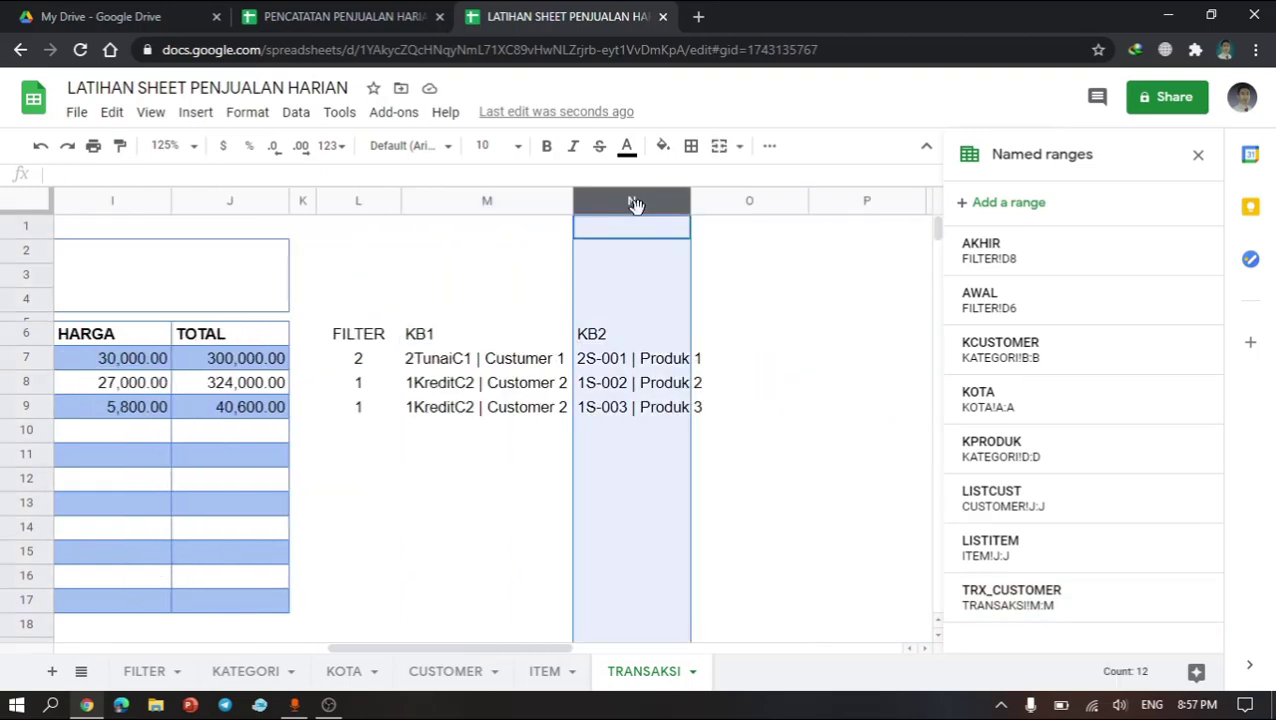
left_click(1020, 204)
type("T")
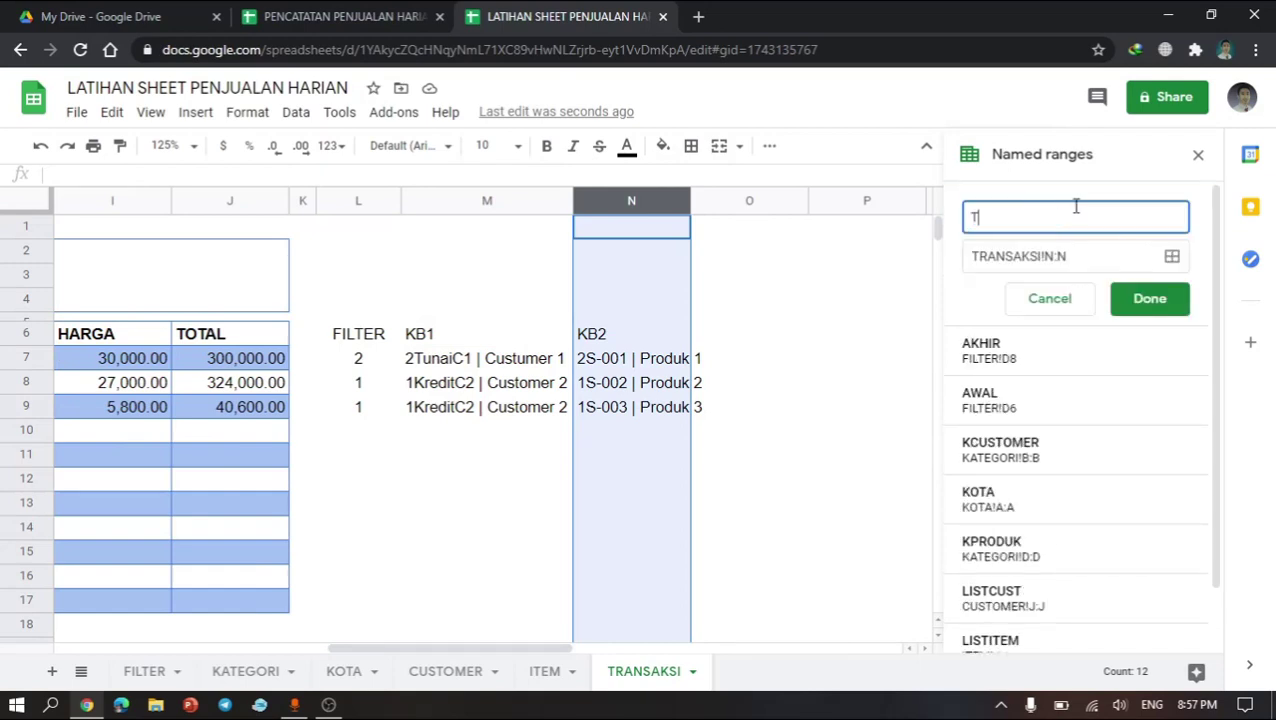
type("RX_ITEM")
key("Return")
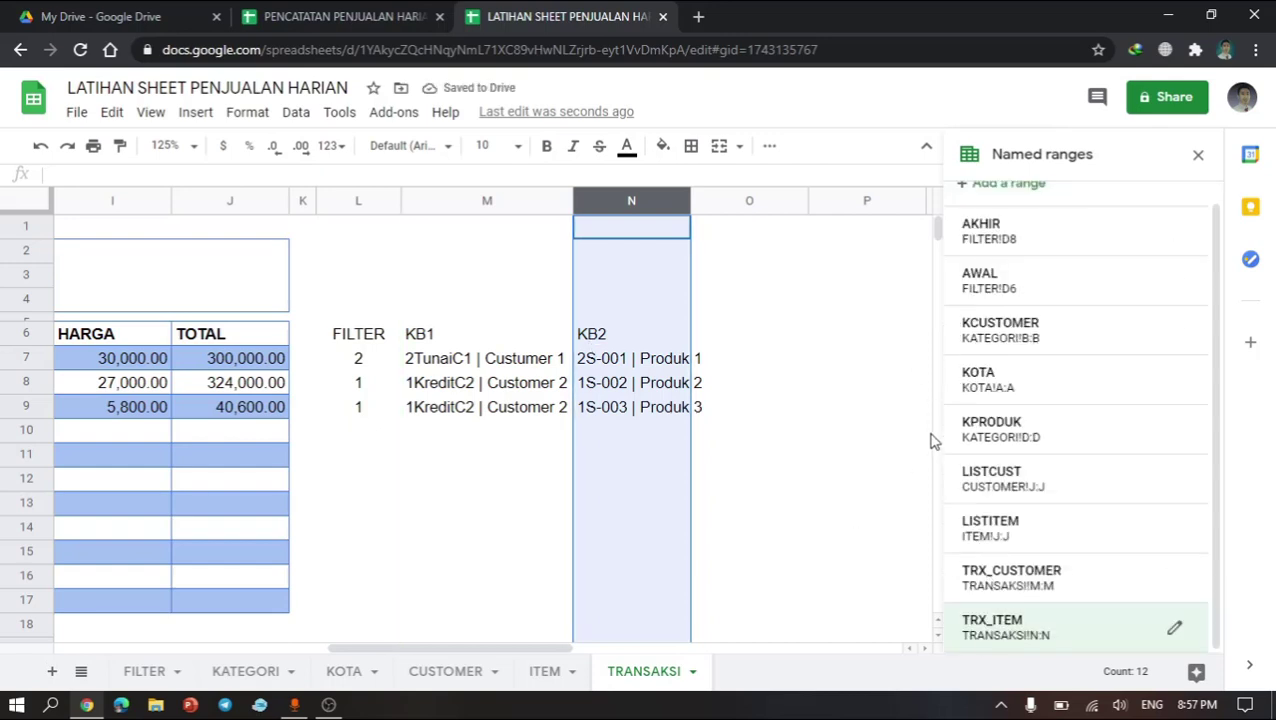
Step: Define a named range TRX_TOTAL for the TOTAL column J
scroll(310, 412, "left", 8)
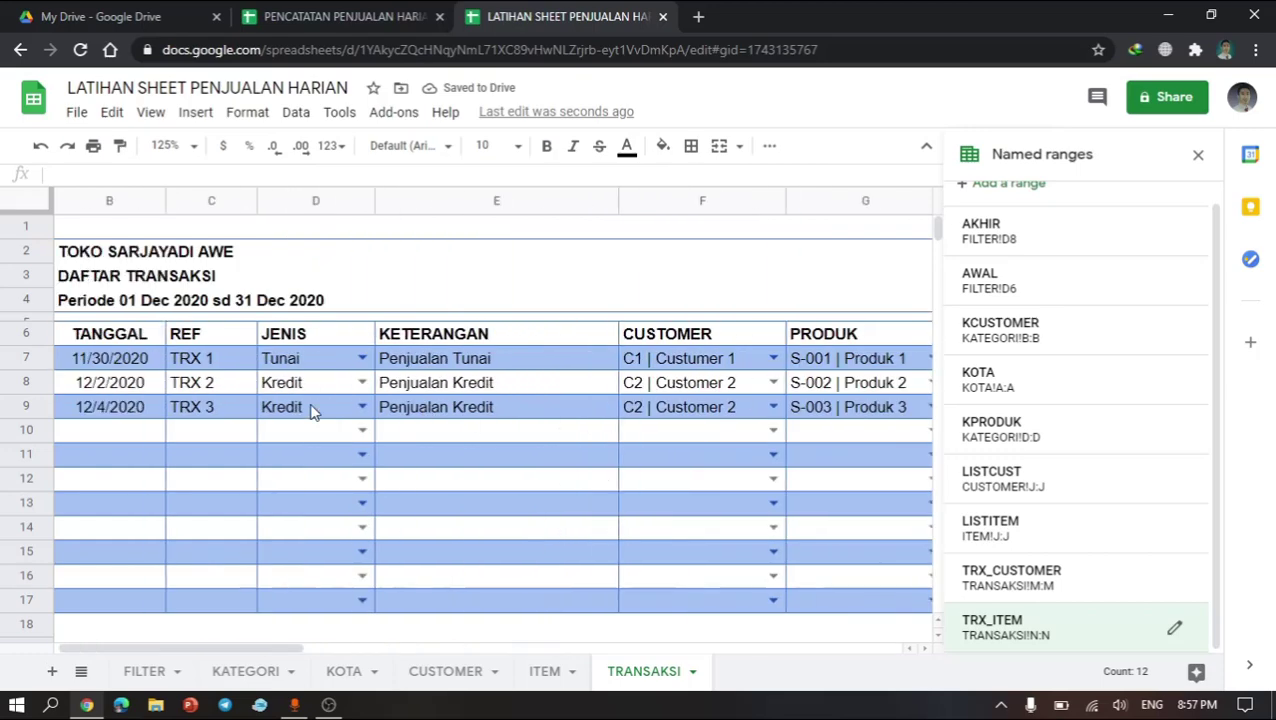
scroll(625, 368, "right", 3)
scroll(624, 362, "right", 3)
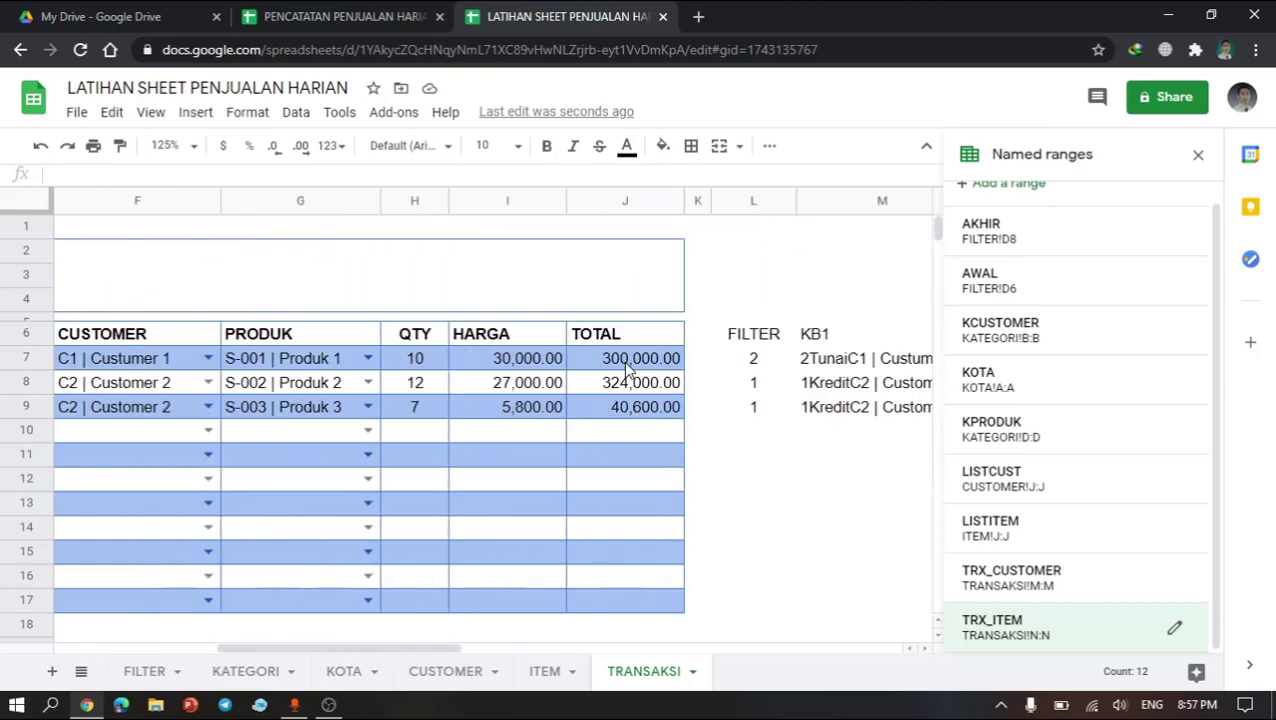
left_click(632, 204)
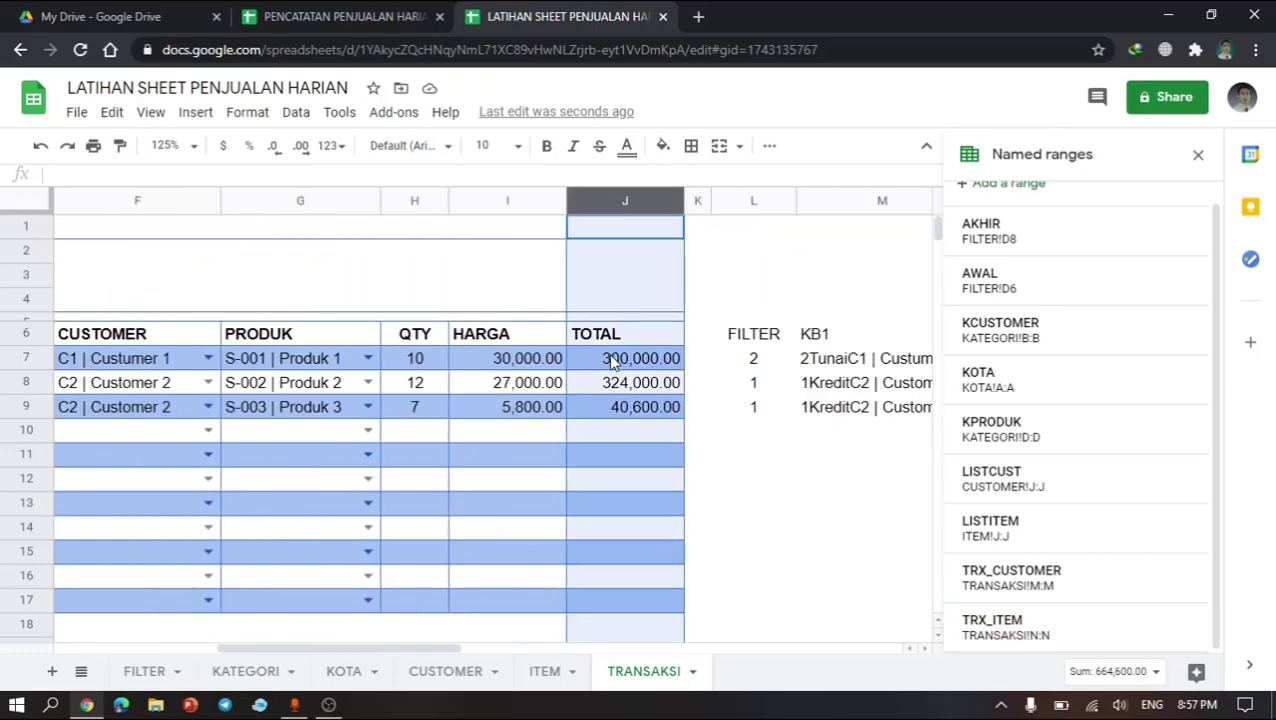
scroll(993, 276, "up", 1)
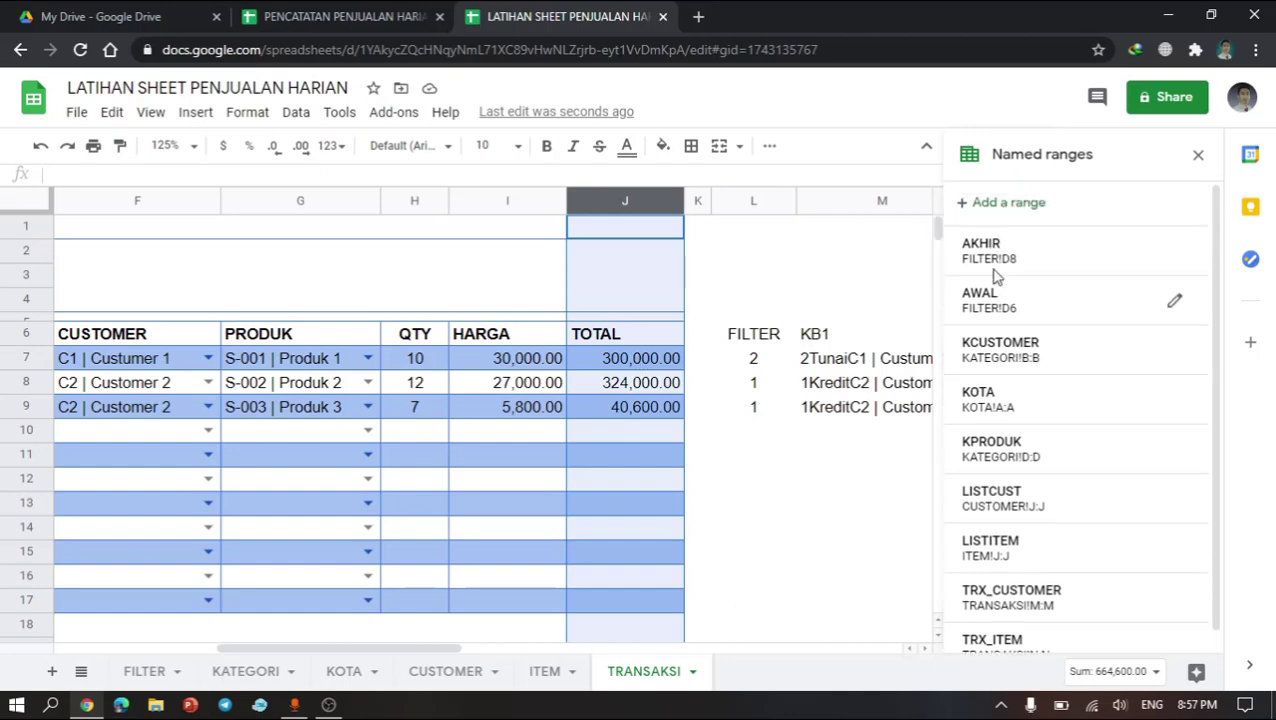
left_click(1023, 203)
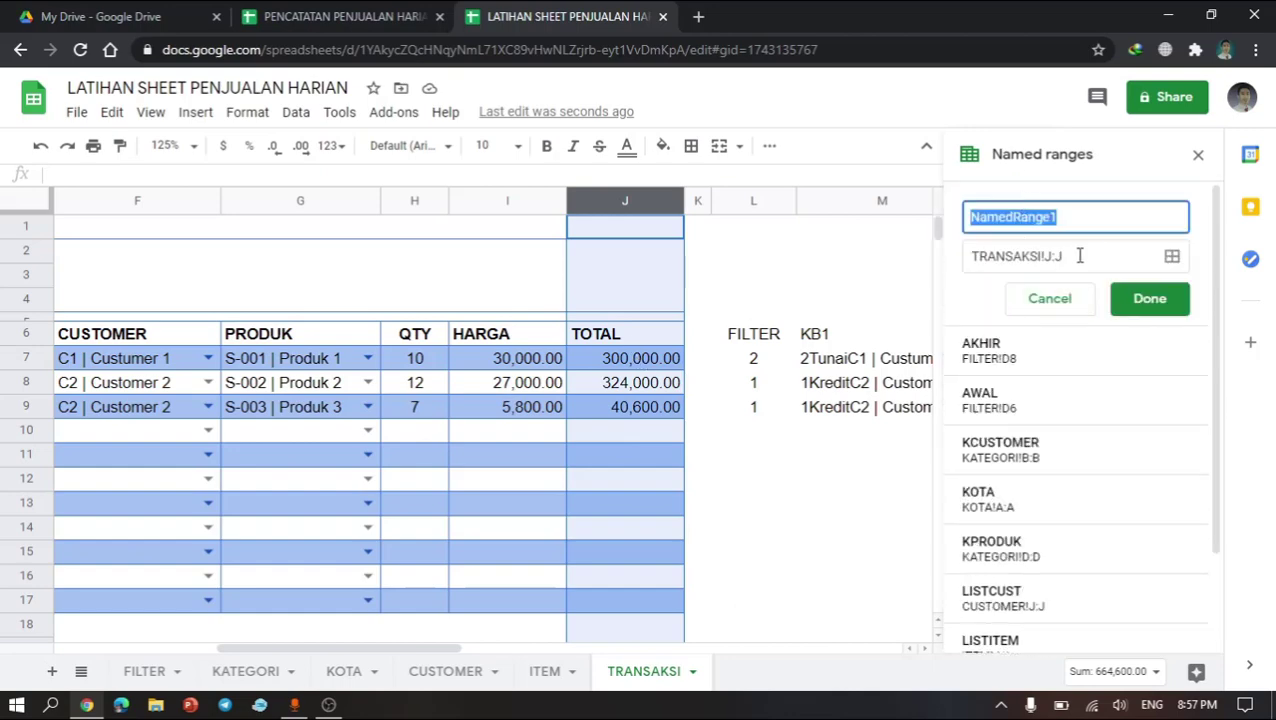
type("TRX")
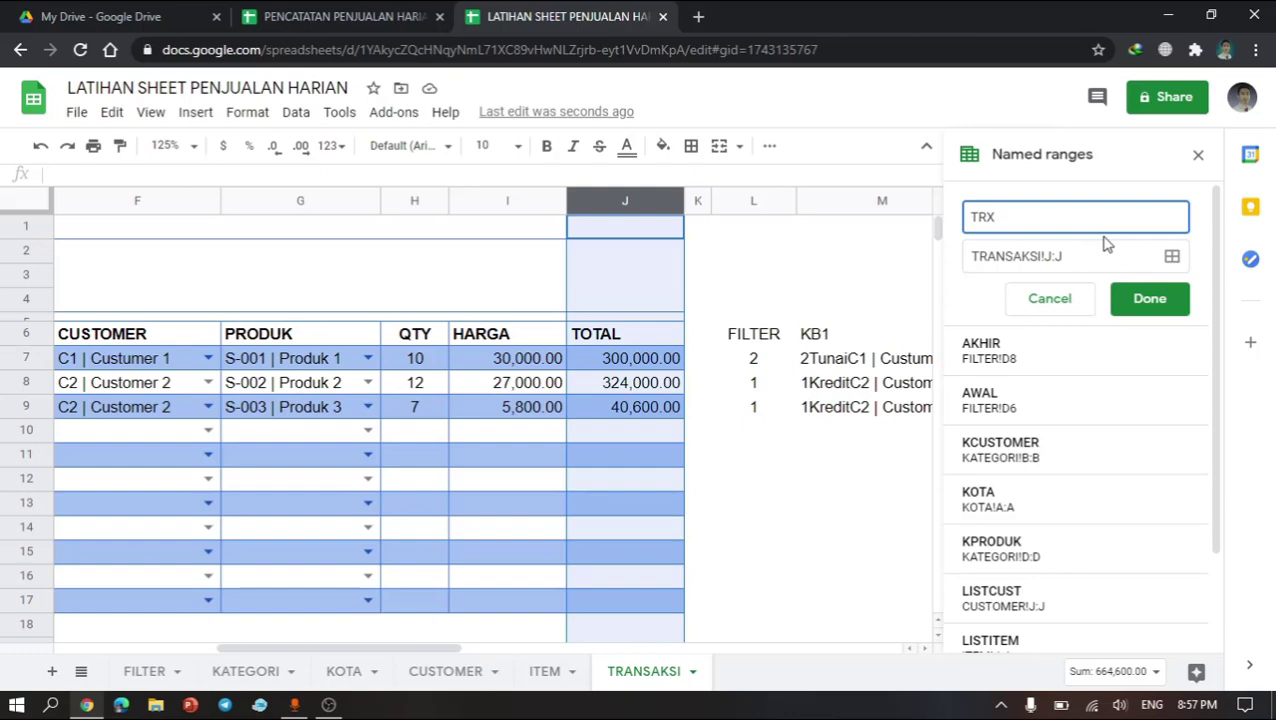
type("_TOTAL")
left_click(1142, 300)
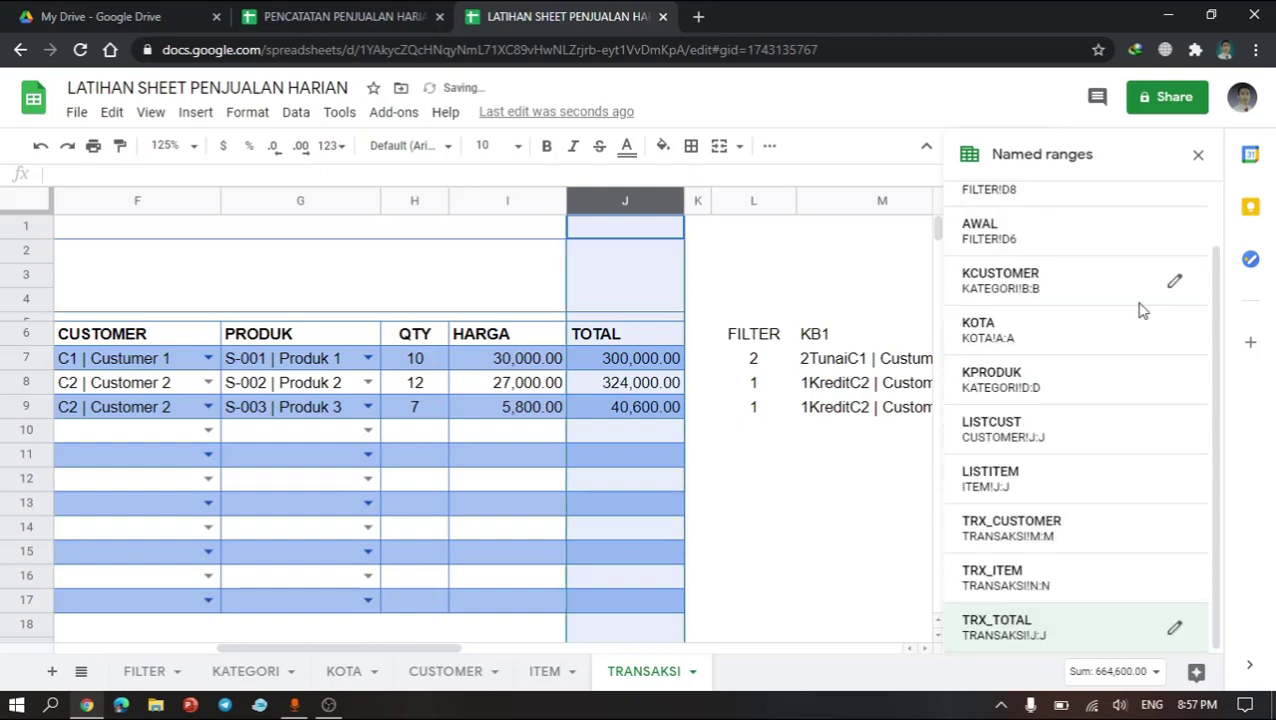
Step: Define a named range TRX_QTY for the QTY column H, then close the named ranges panel
left_click(414, 200)
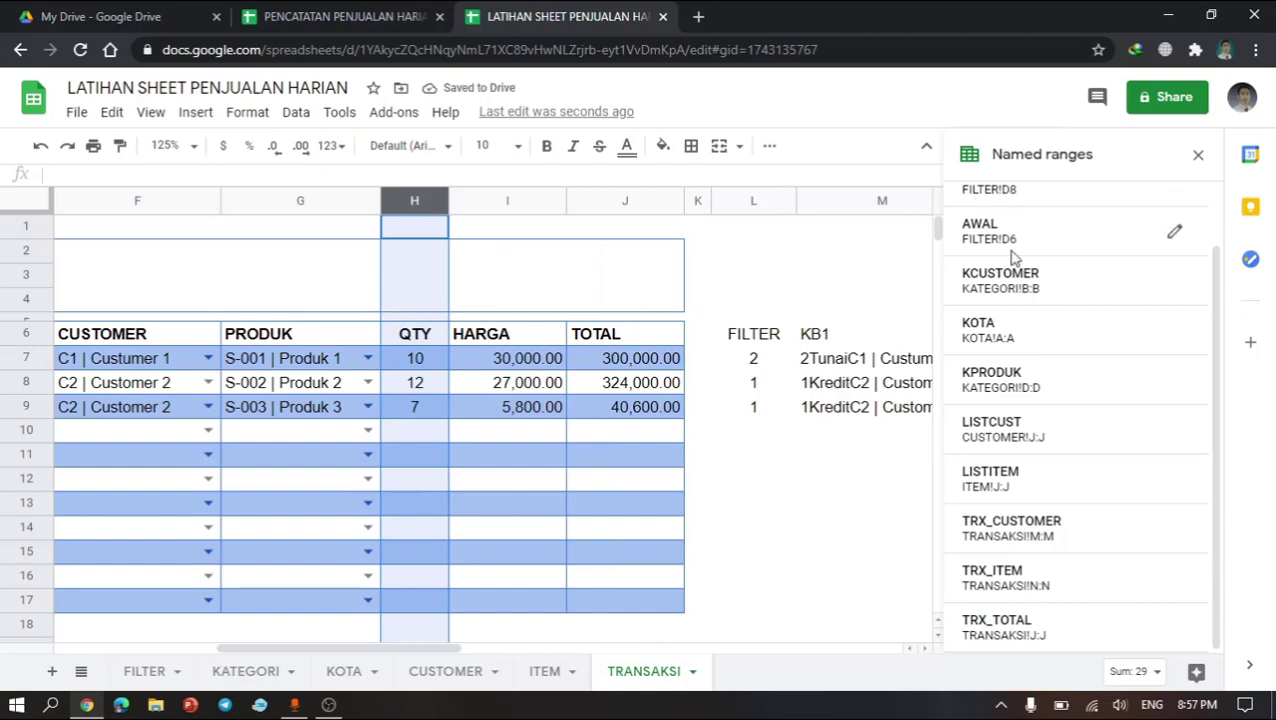
scroll(1010, 257, "up", 2)
left_click(1042, 214)
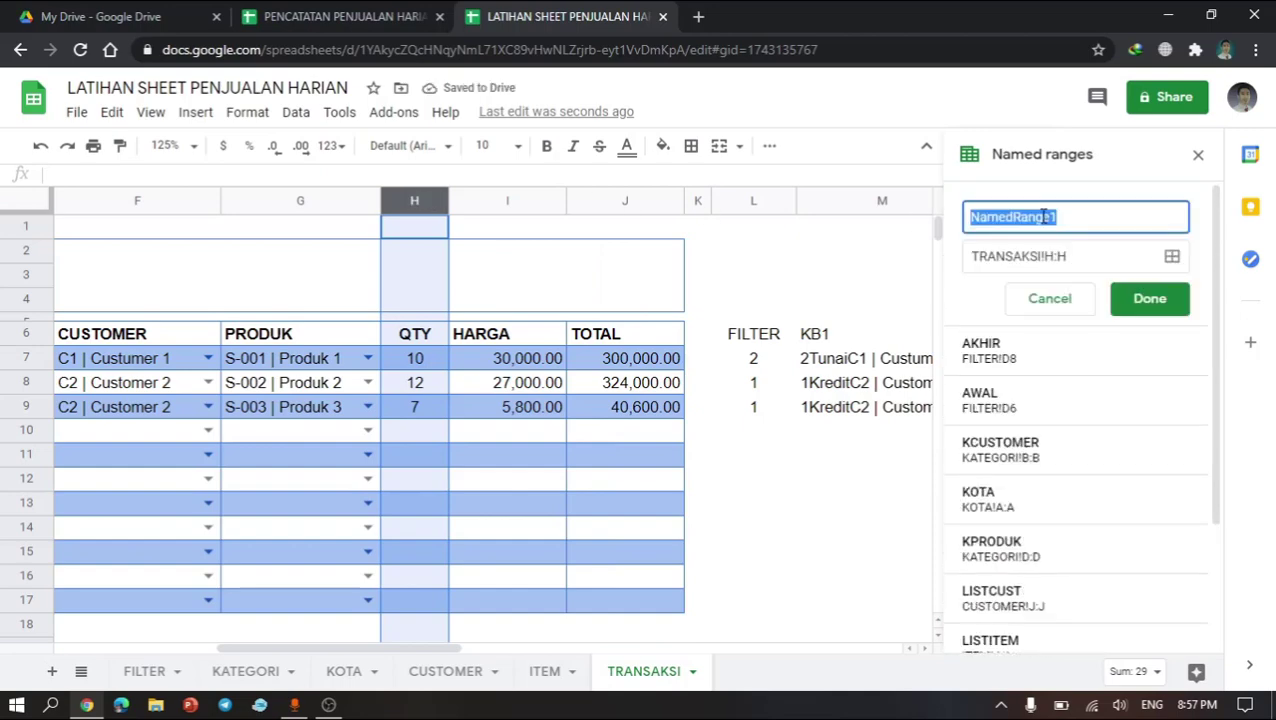
type("TRX_")
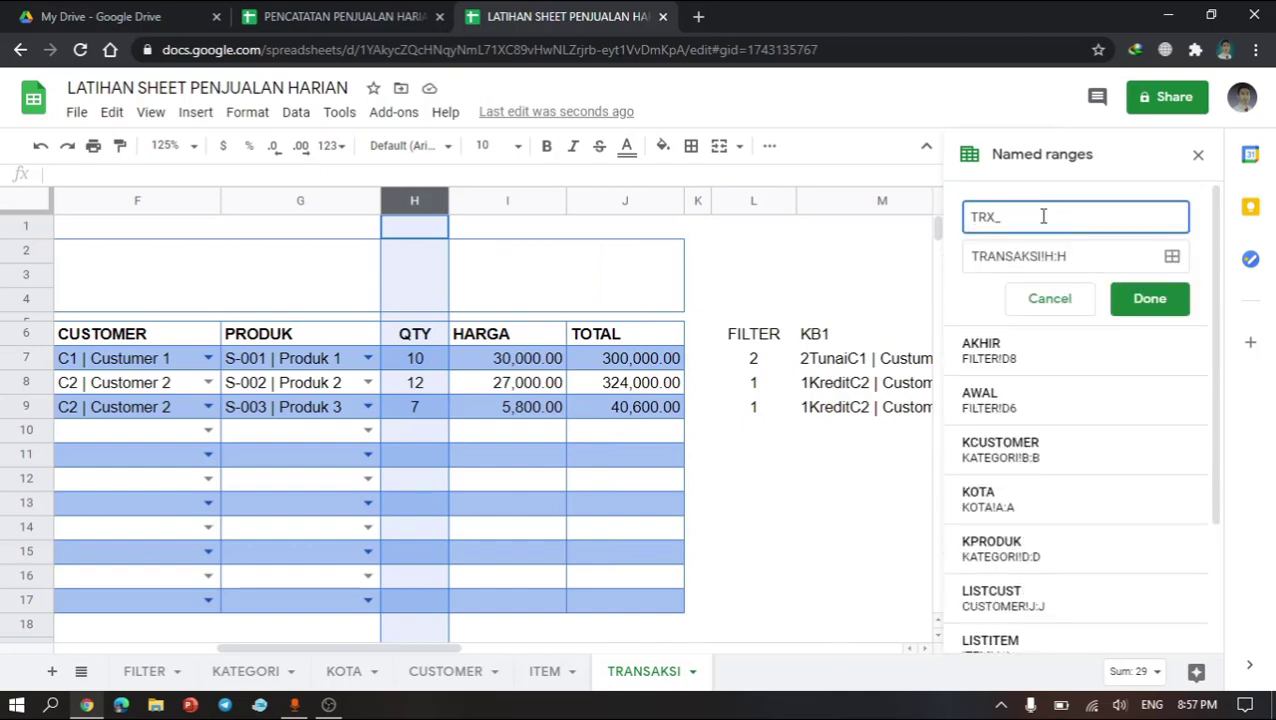
type("QTY")
key("Return")
left_click(786, 508)
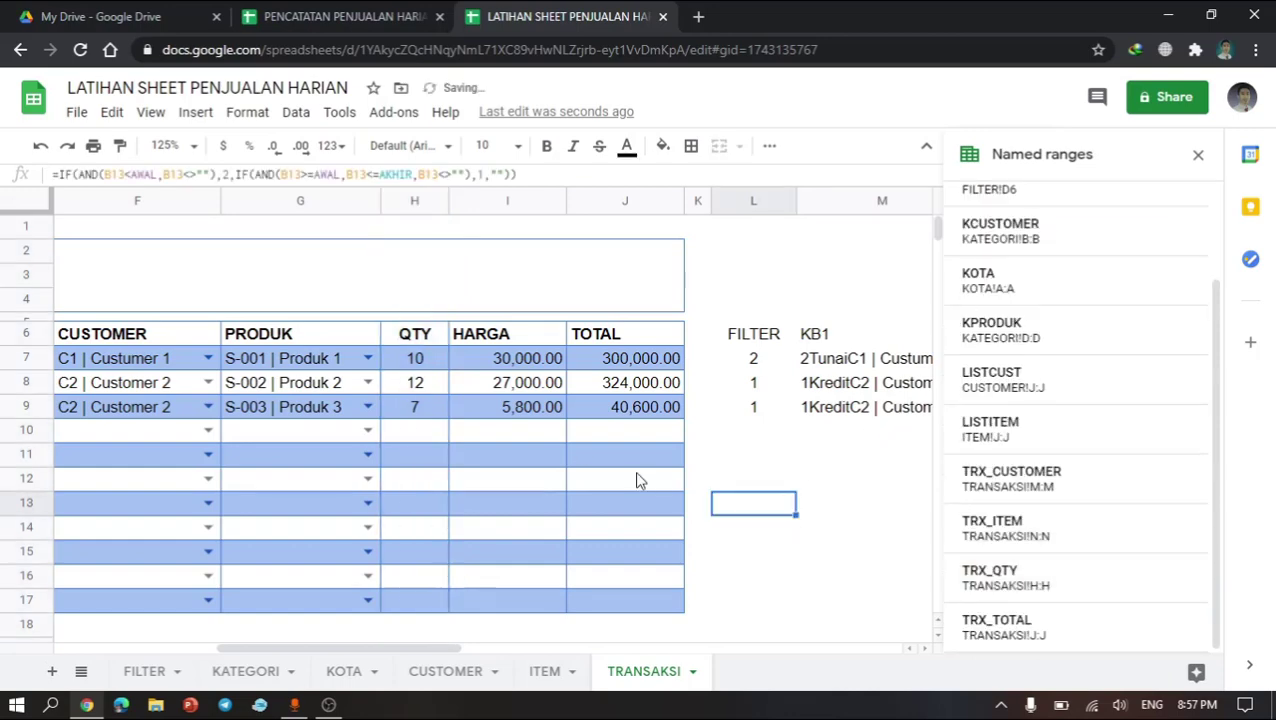
left_click(577, 438)
scroll(577, 452, "left", 5)
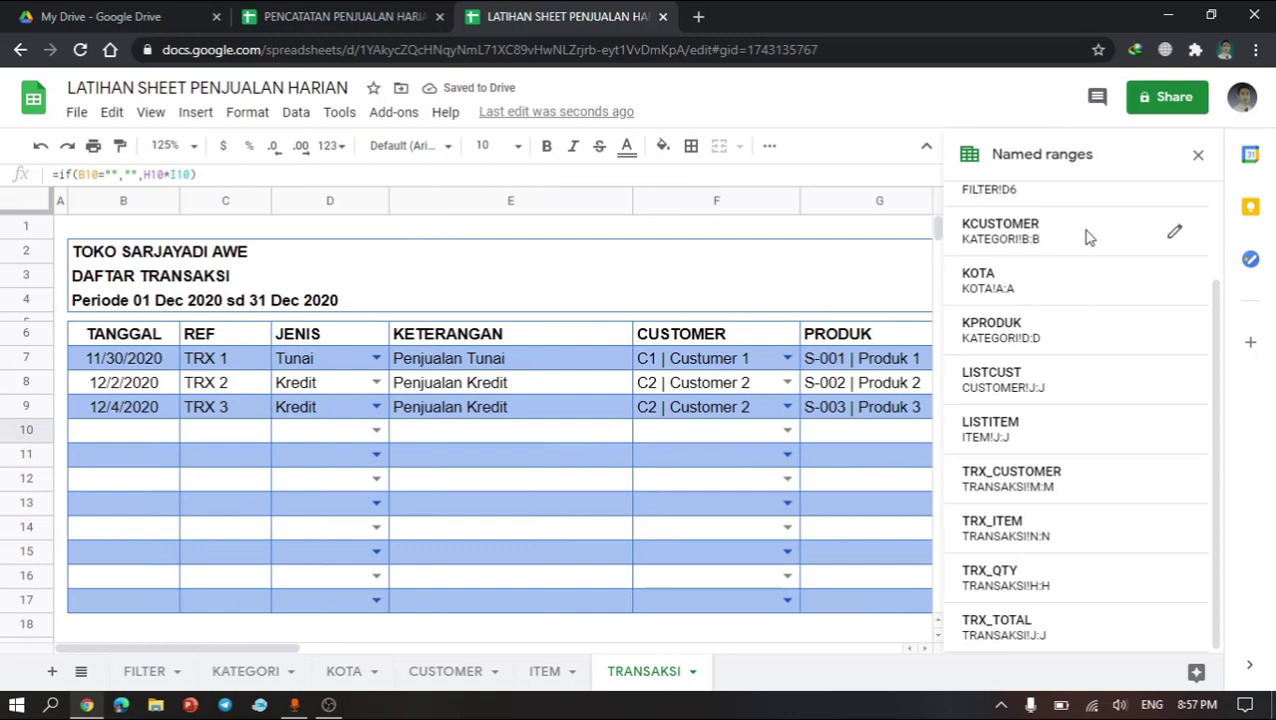
left_click(1198, 155)
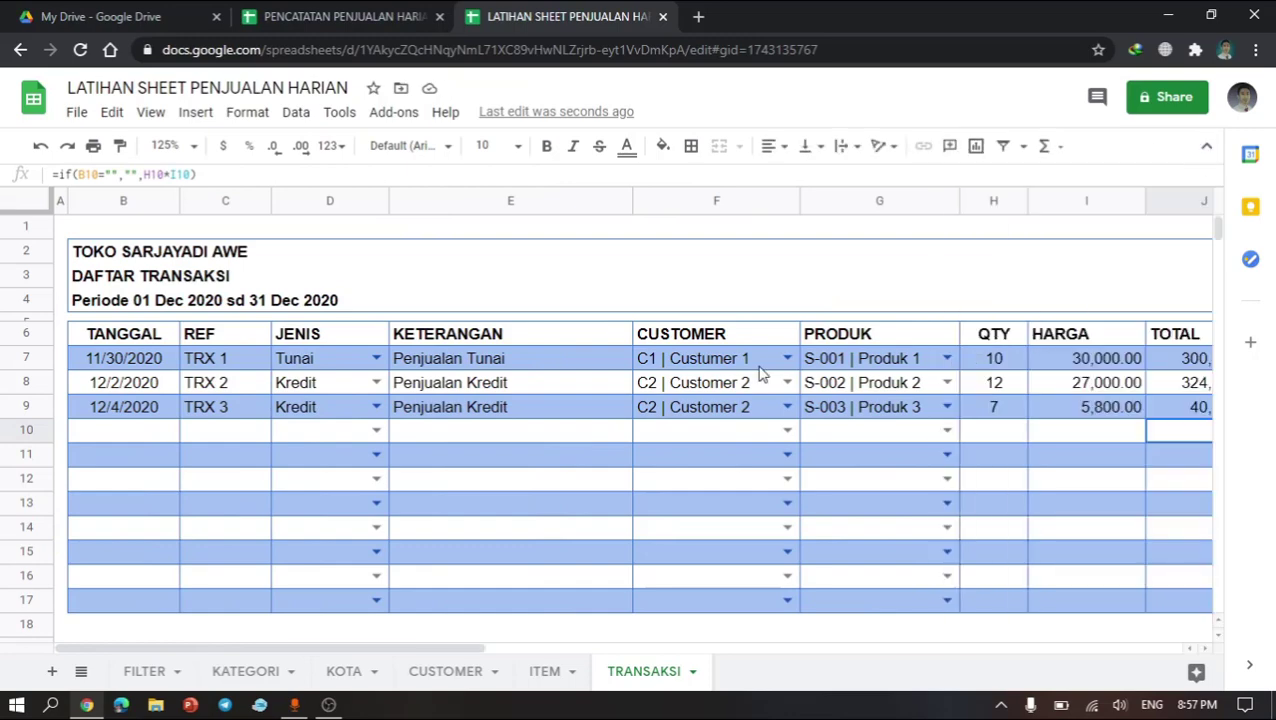
Step: Open the CUSTOMER sheet and examine its total sales columns for cash, credit and overall
left_click(758, 365)
left_click(424, 492)
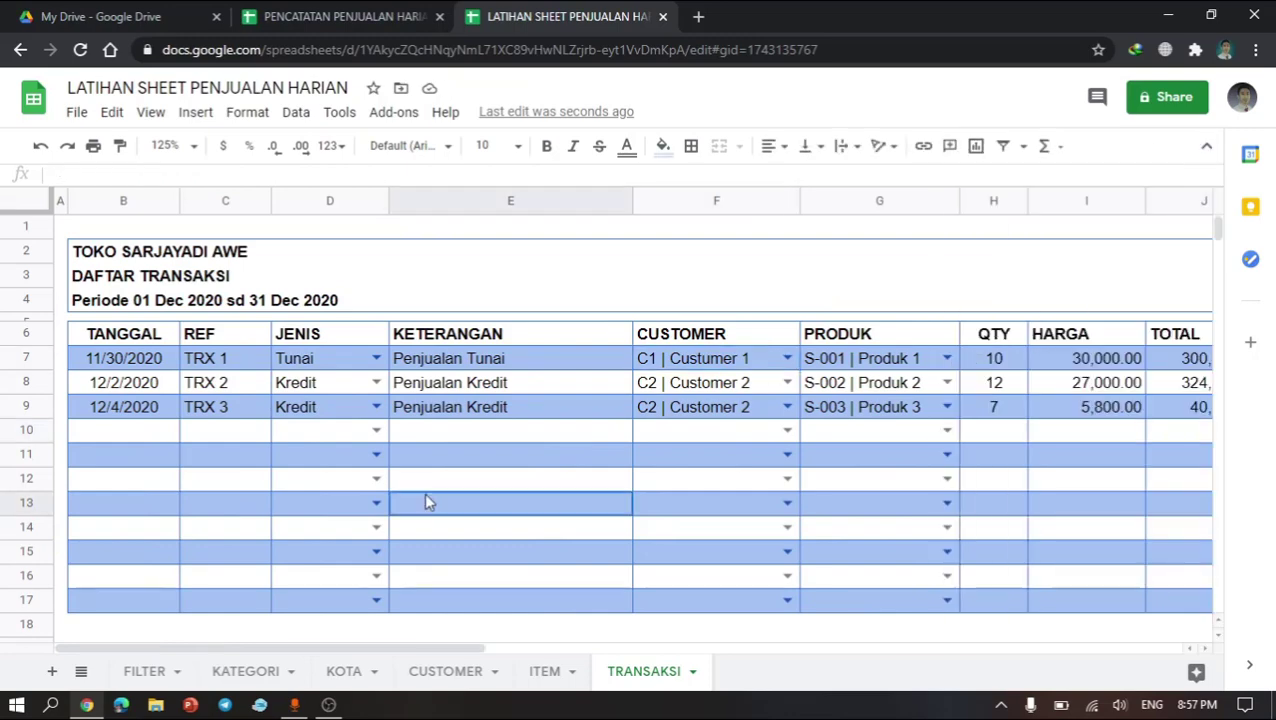
left_click(444, 672)
left_click(524, 671)
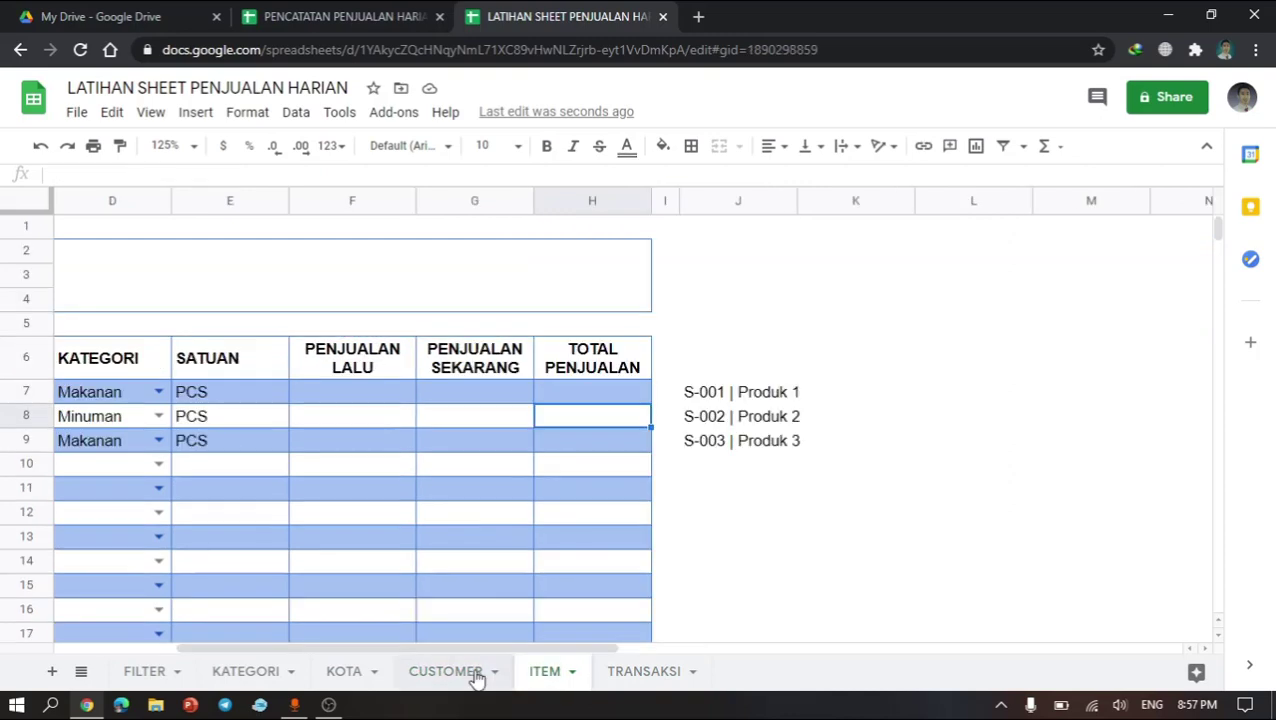
left_click(476, 673)
scroll(338, 509, "left", 5)
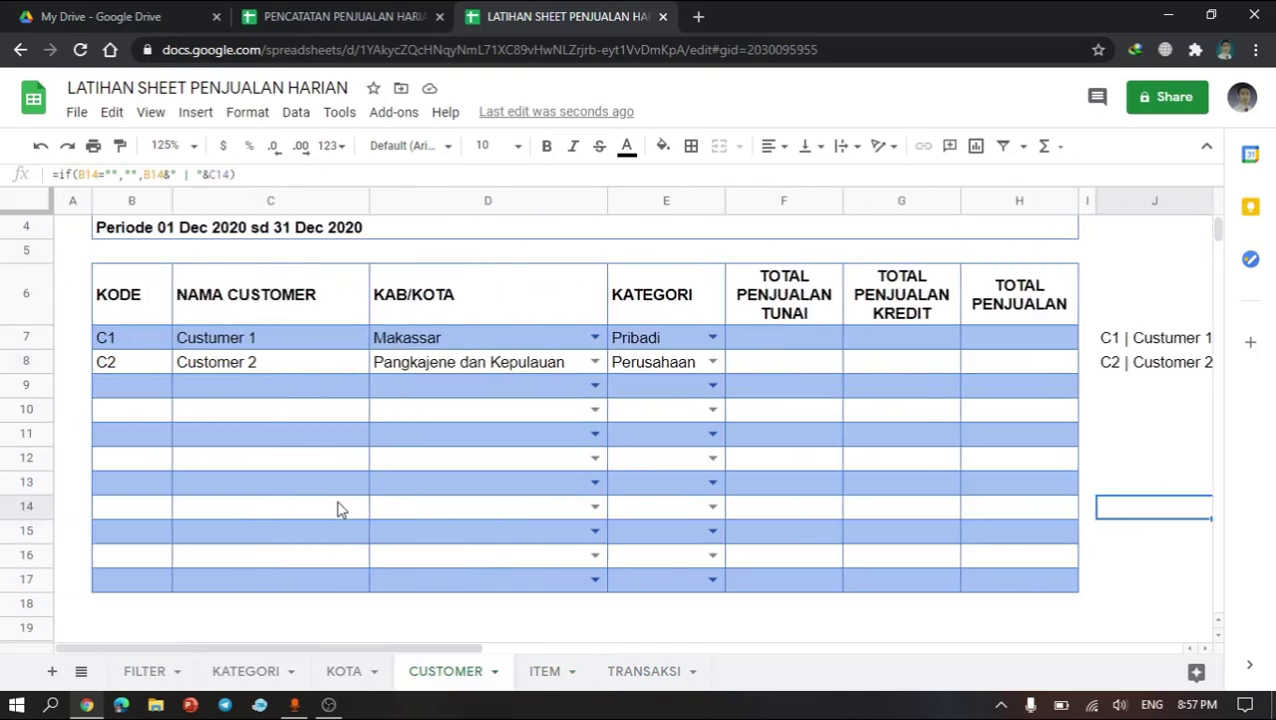
scroll(338, 509, "right", 1)
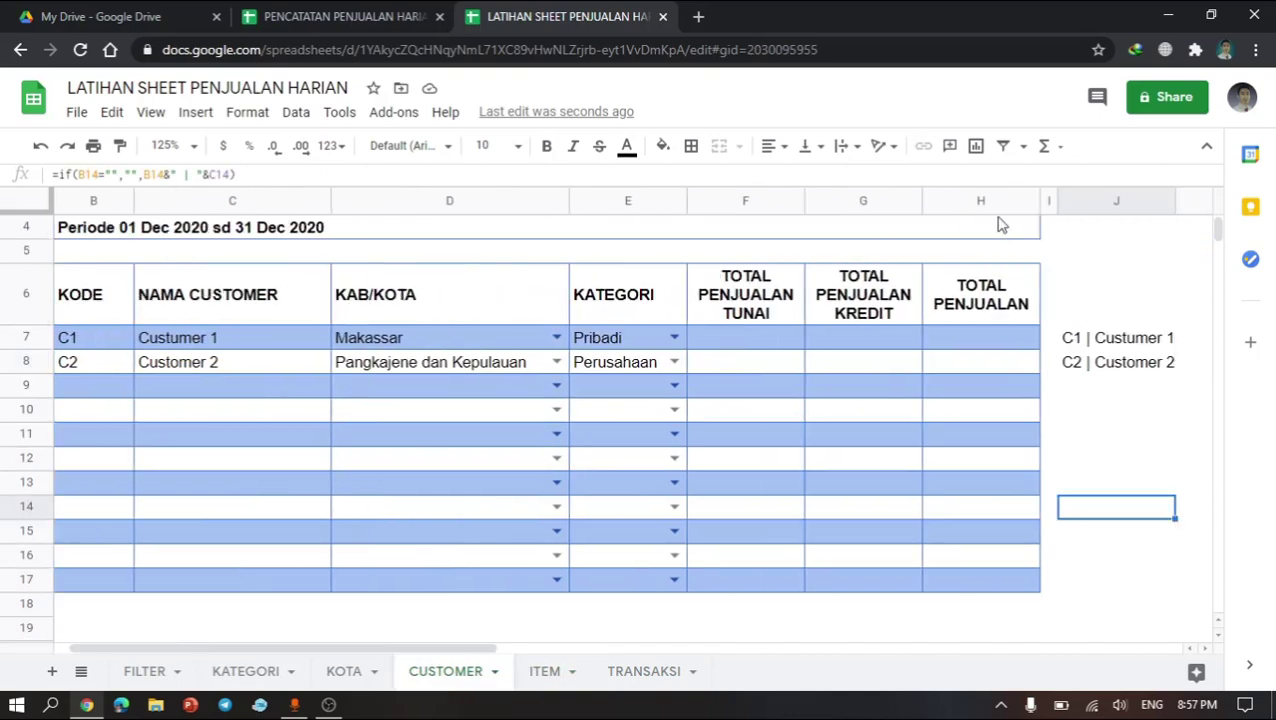
left_click(771, 318)
left_click(768, 339)
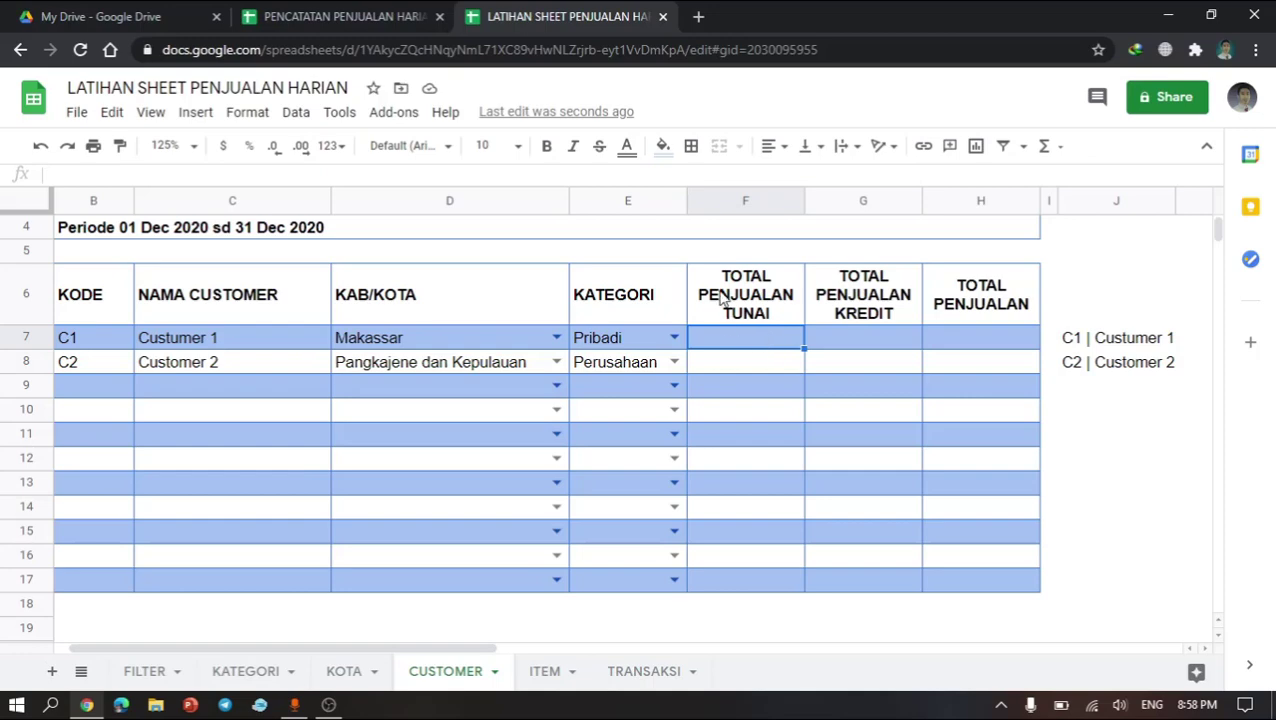
left_click(722, 297)
left_click(745, 350)
left_click(751, 313)
left_click(820, 320)
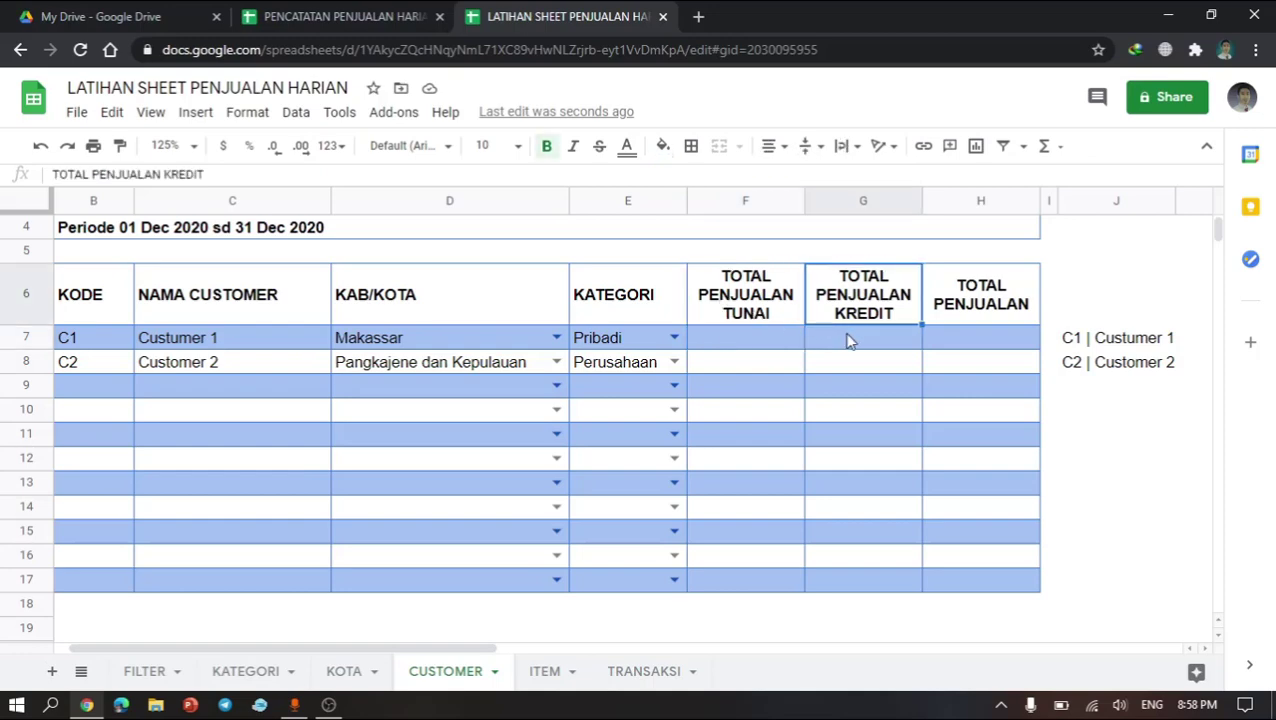
left_click(846, 338)
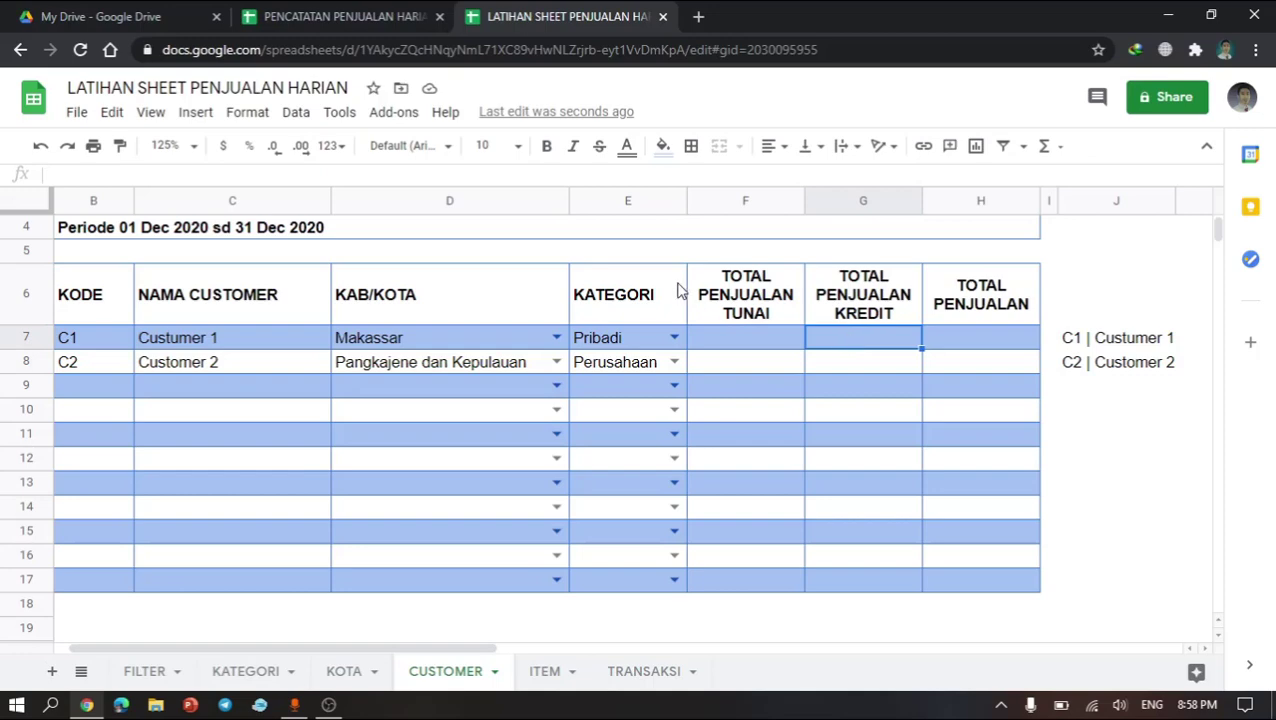
left_click(770, 344)
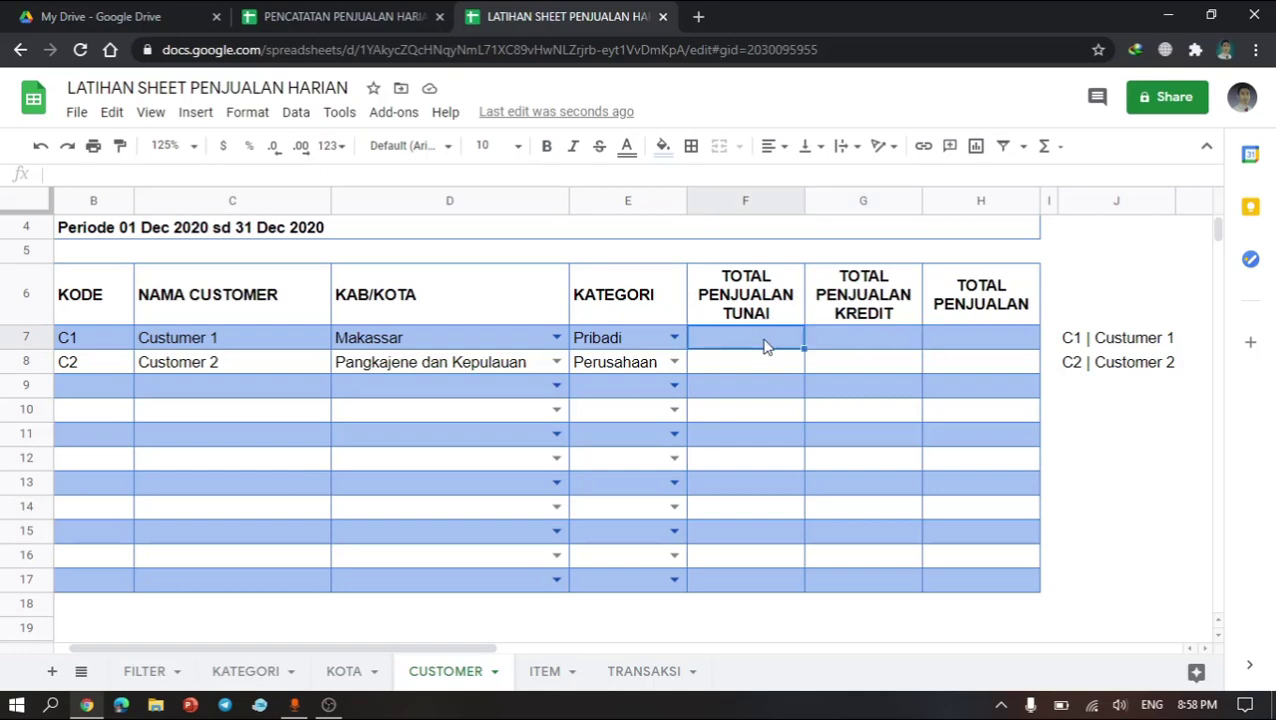
Step: Enter =SUMIF(TRX_CUSTOMER,1&"Tunai"&J7,TRX_TOTAL) in the first customer's TOTAL PENJUALAN TUNAI cell
type("=")
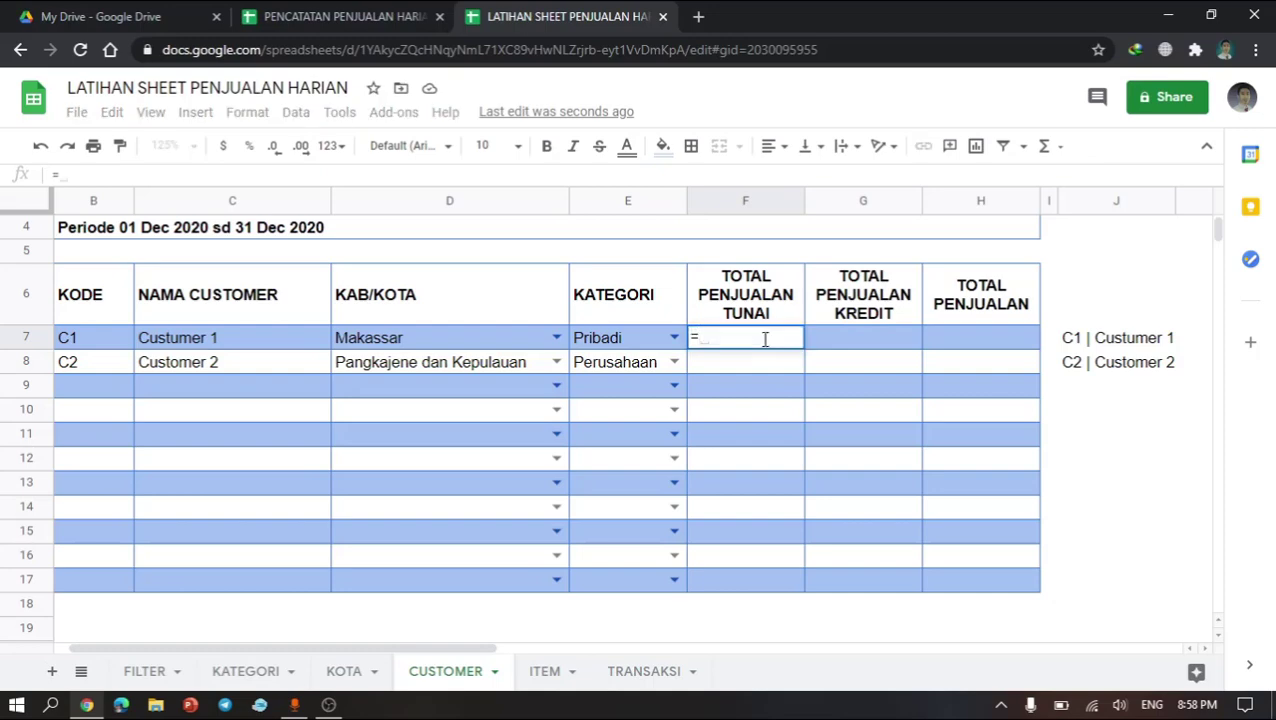
type("SUMIF")
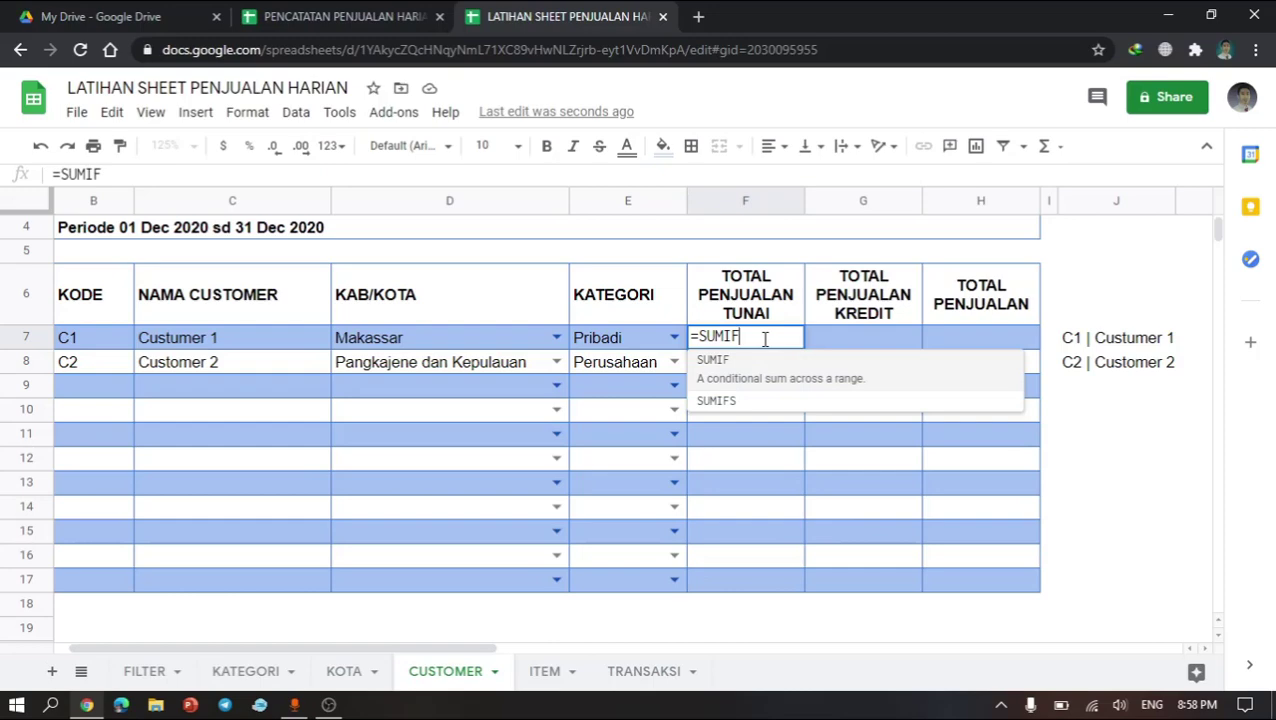
type("(")
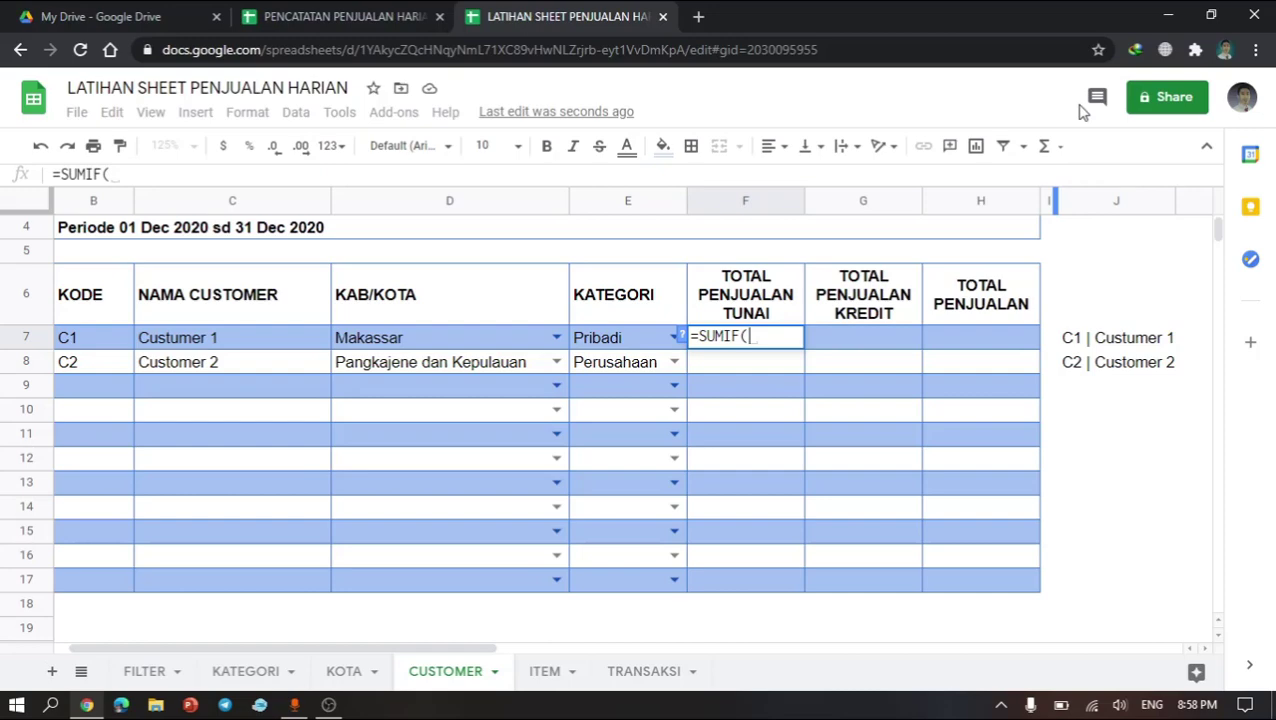
type("TR")
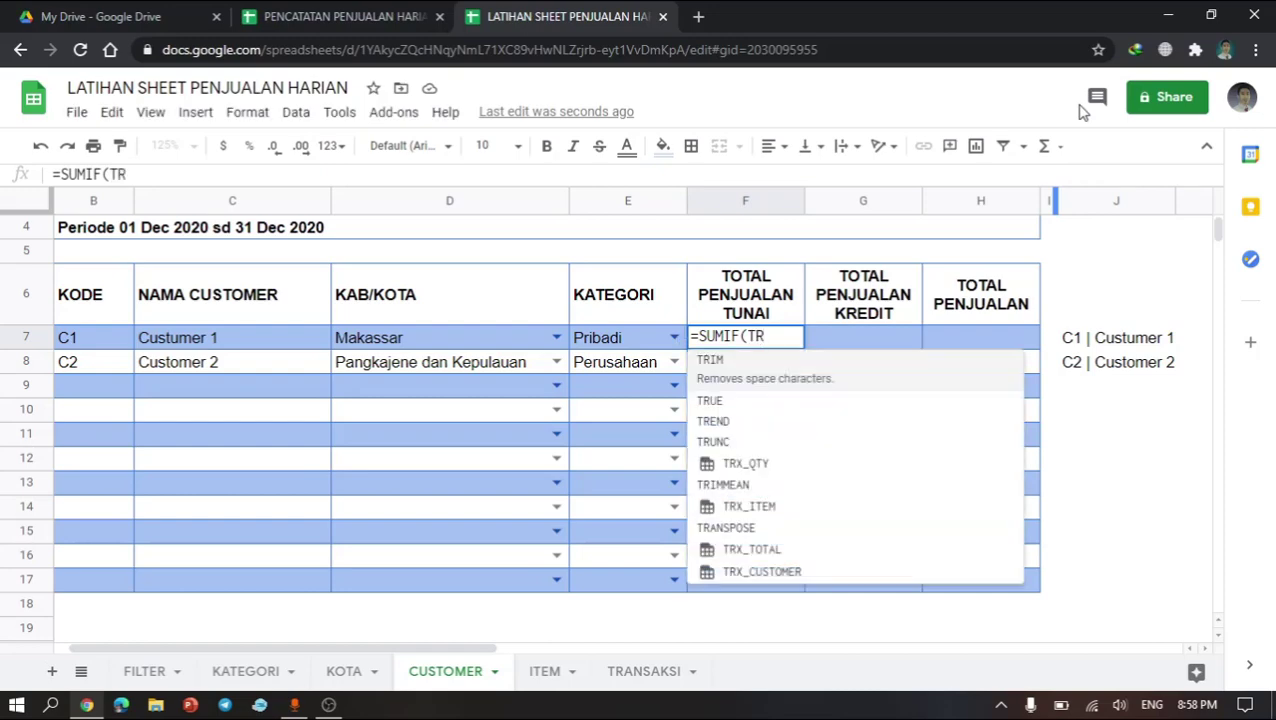
type("X")
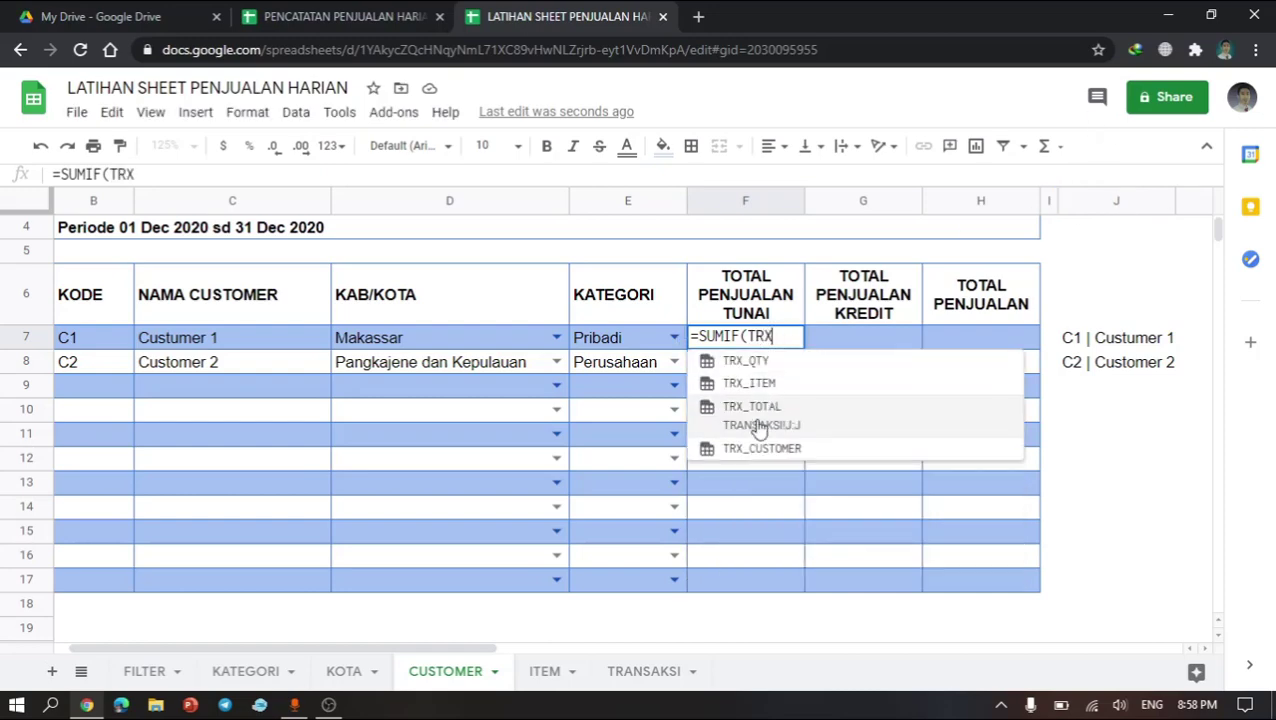
left_click(771, 448)
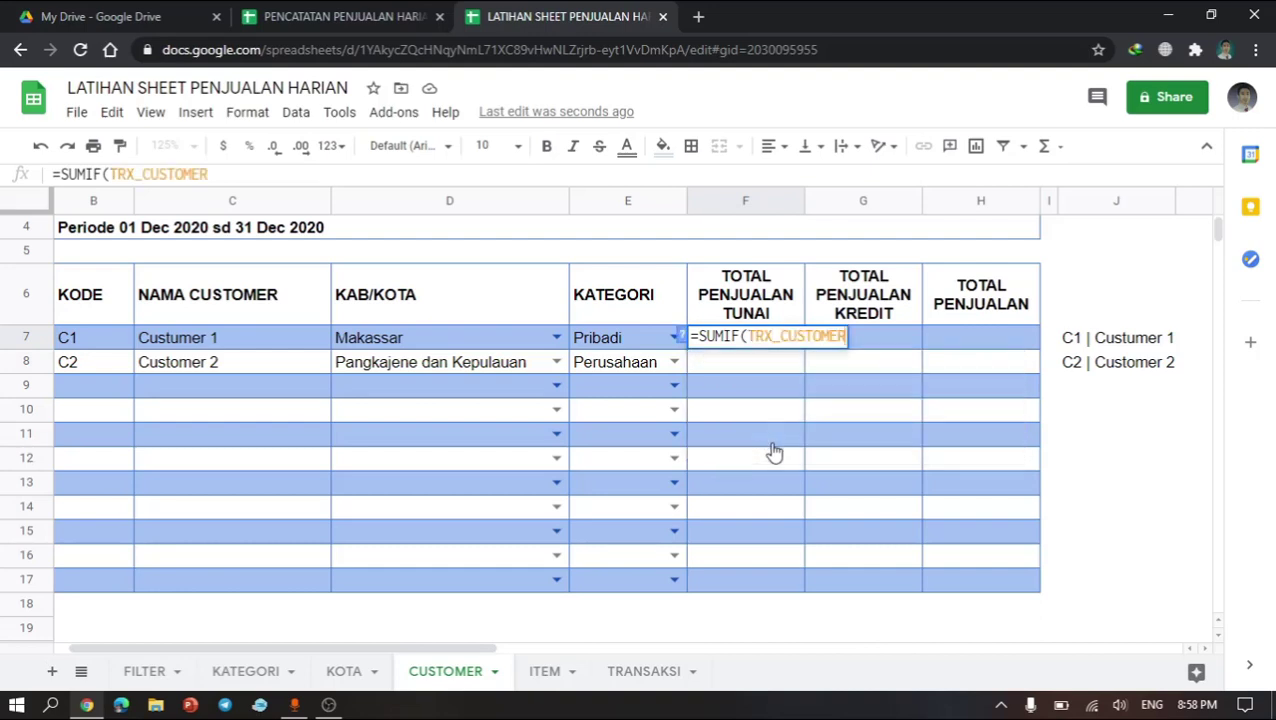
type(", ")
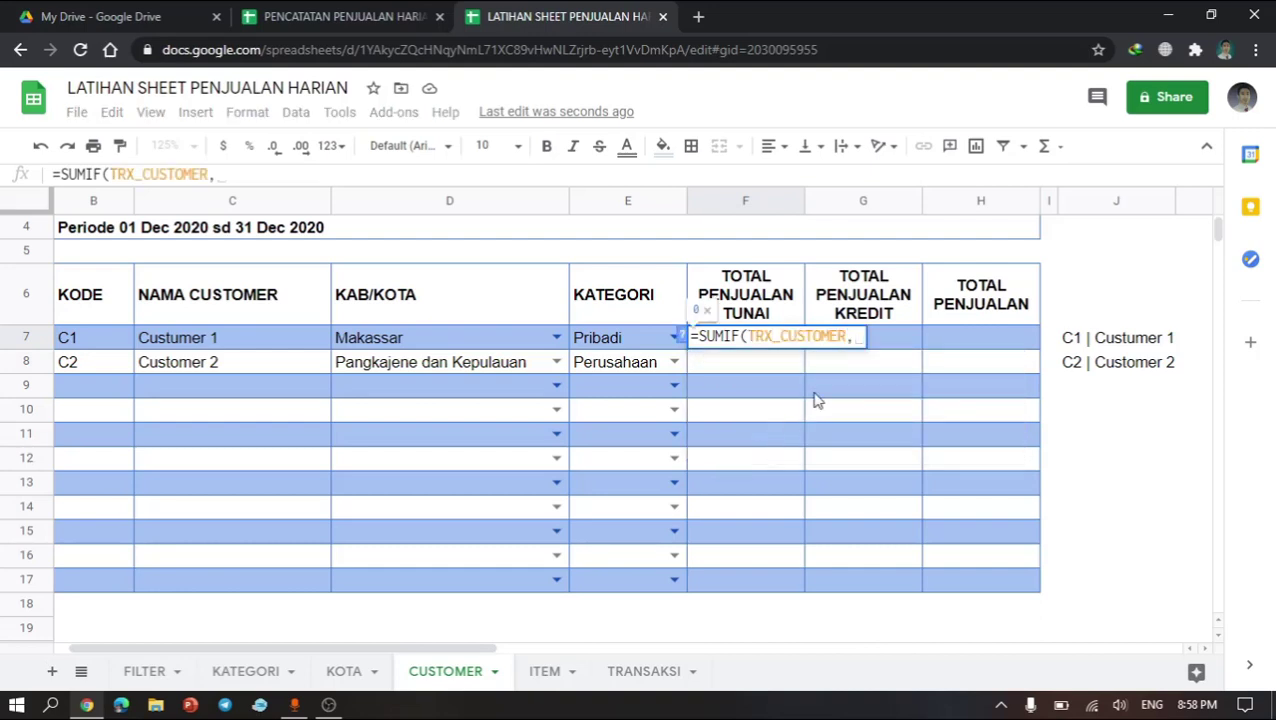
type("1")
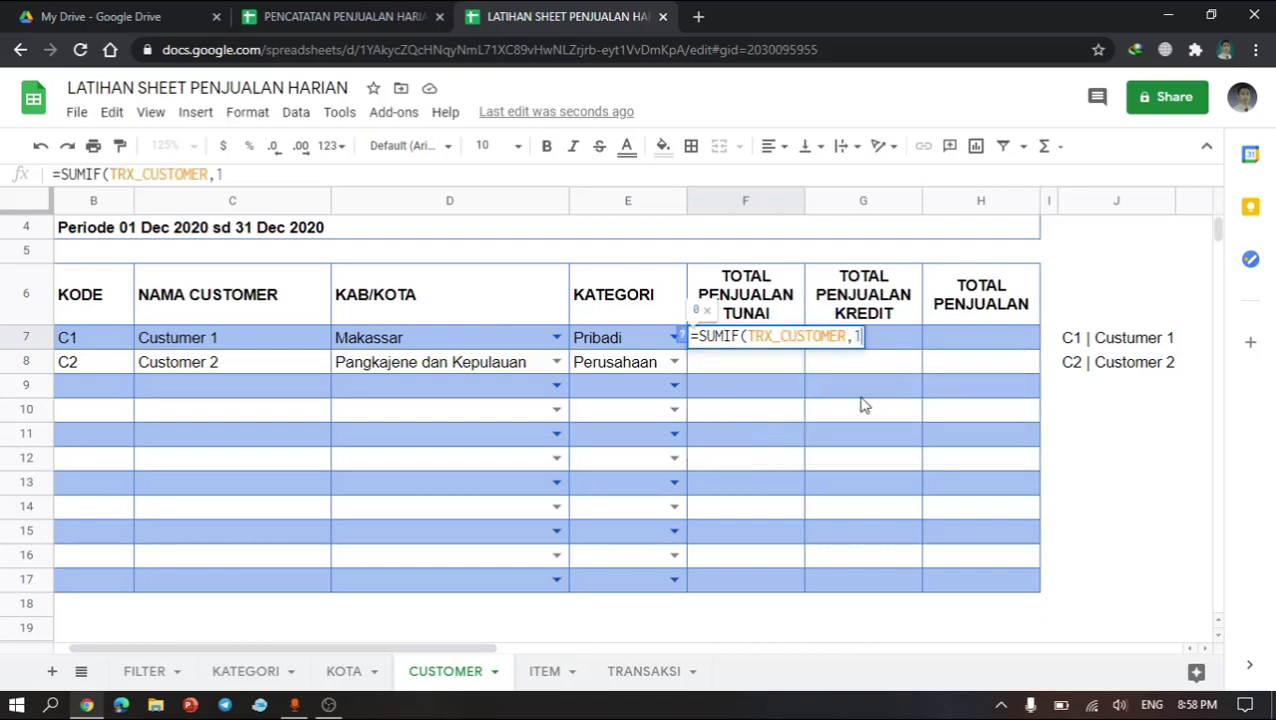
type("&")
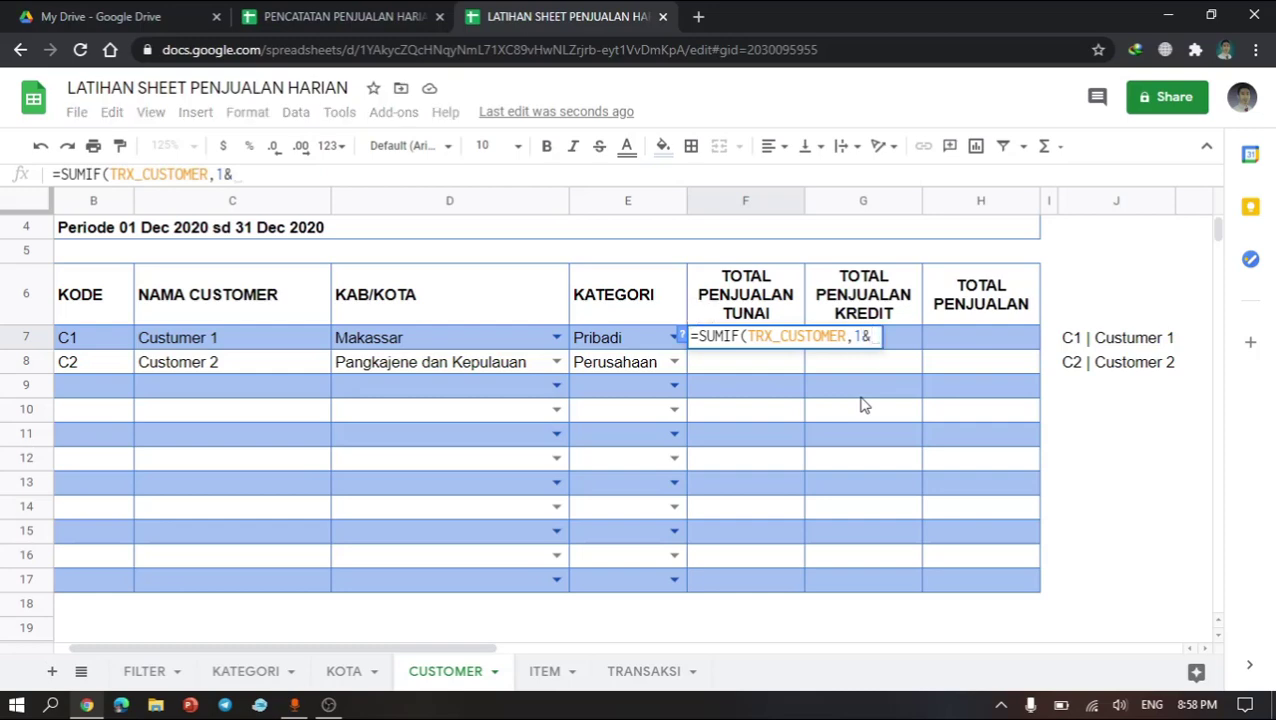
type("\"")
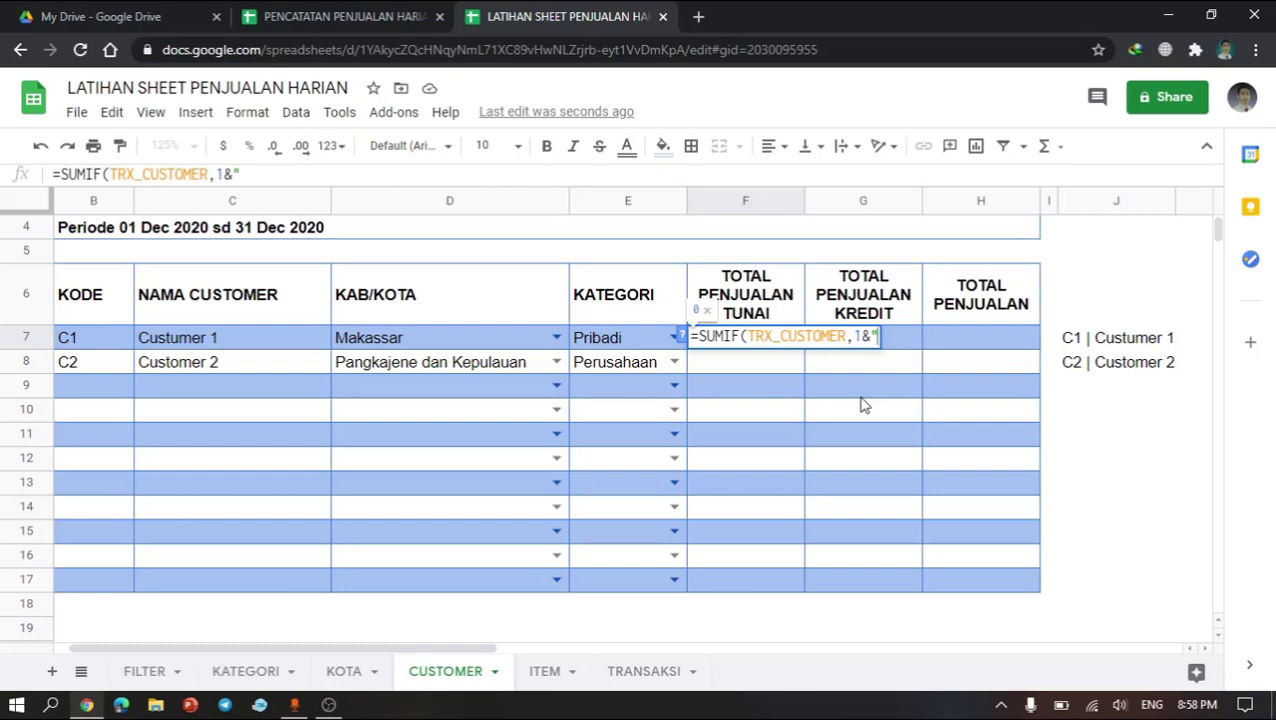
type("t")
key("BackSpace")
type("TU")
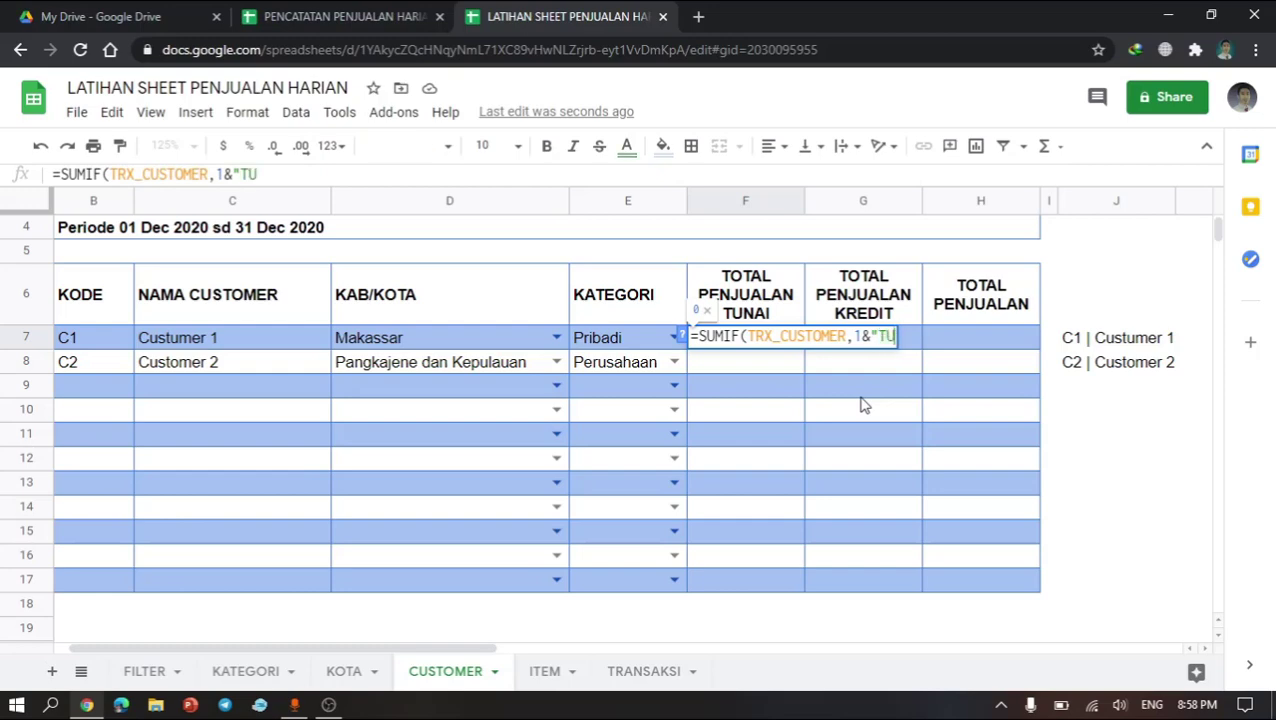
key("BackSpace")
type("unai")
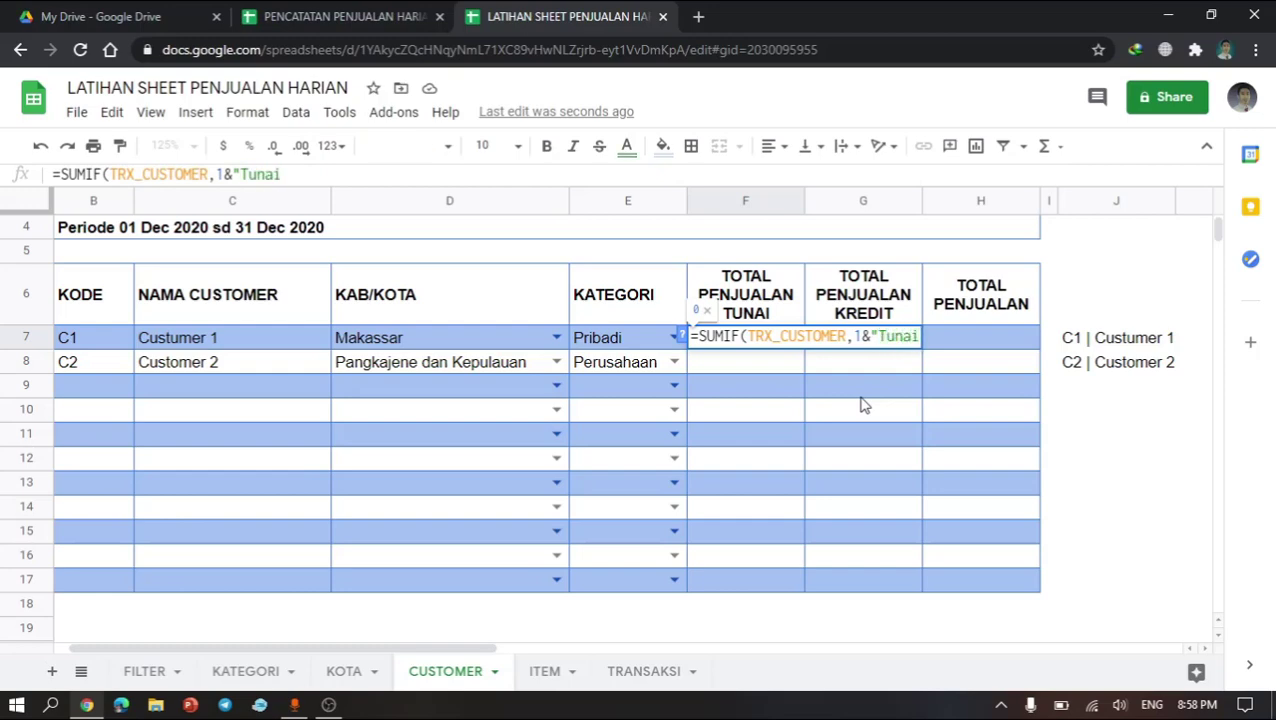
type("\"")
type("&")
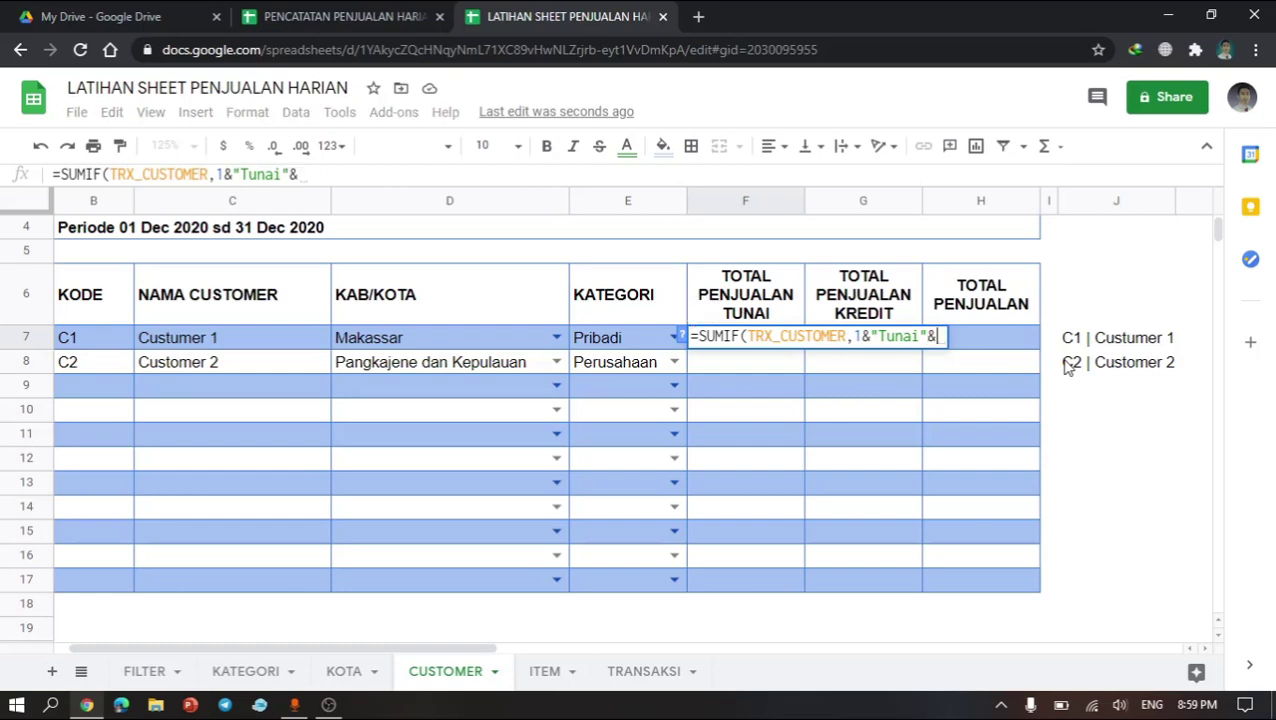
left_click(1133, 341)
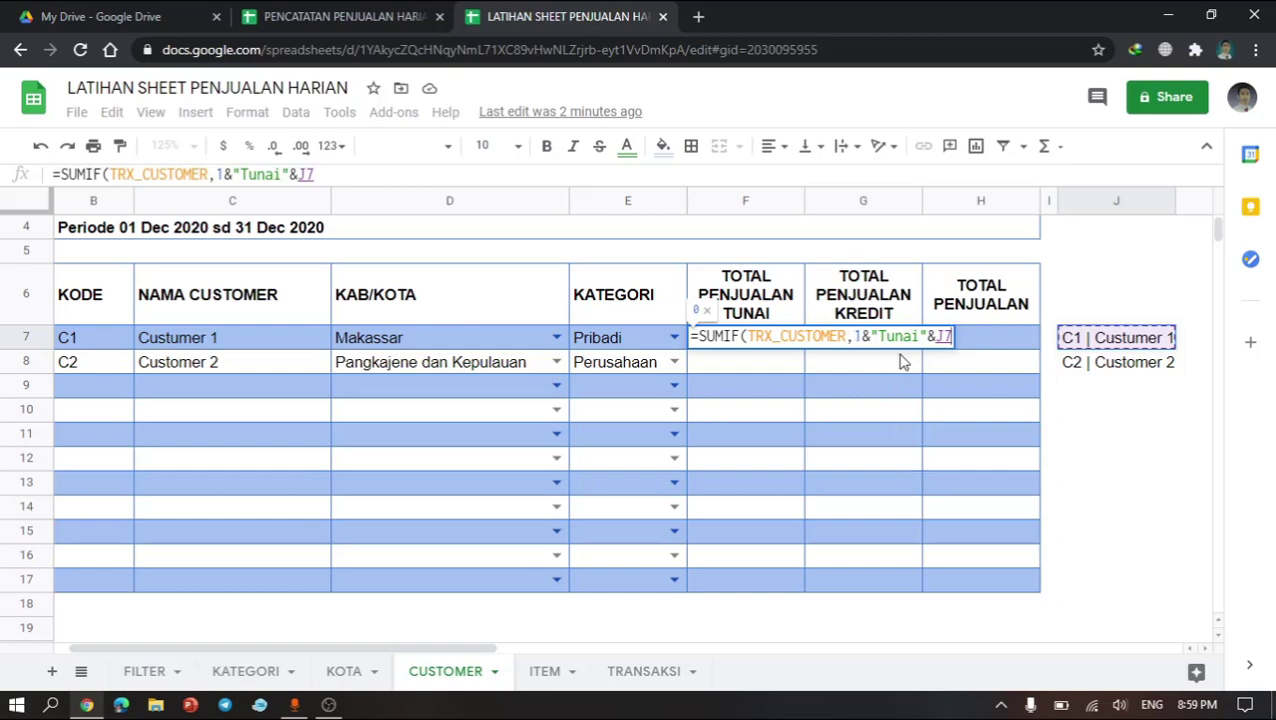
type(",")
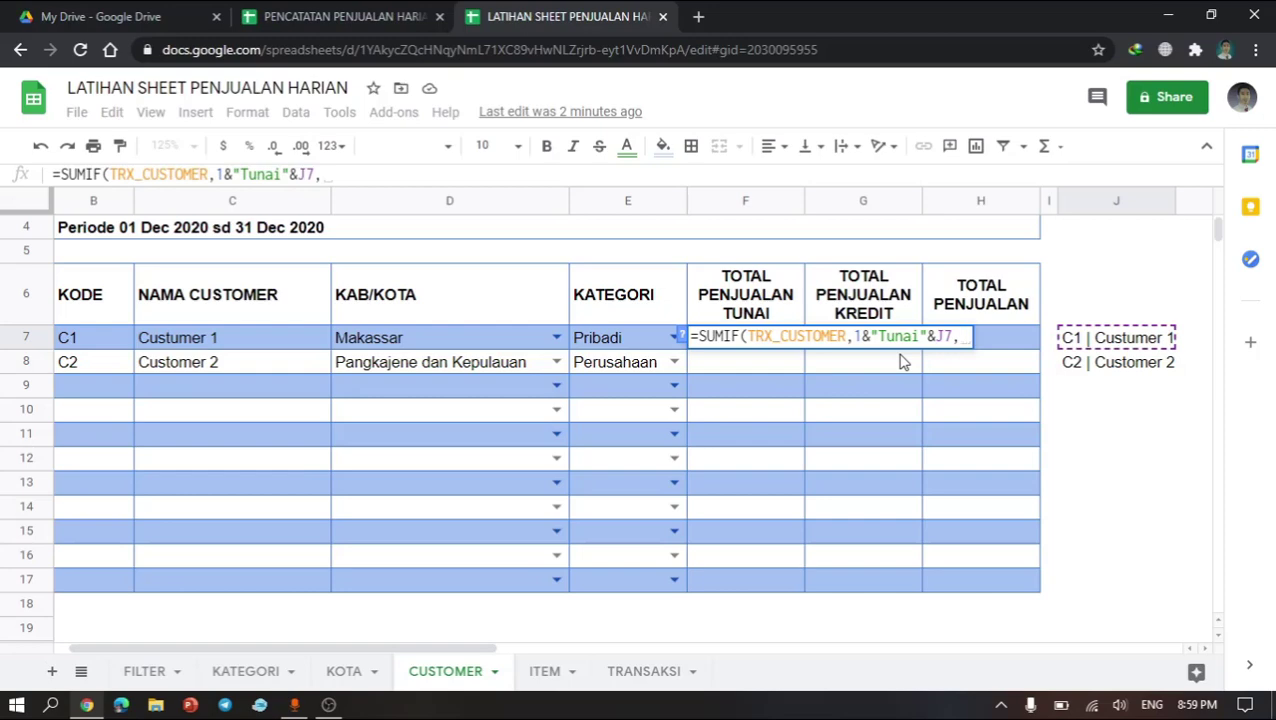
type("t")
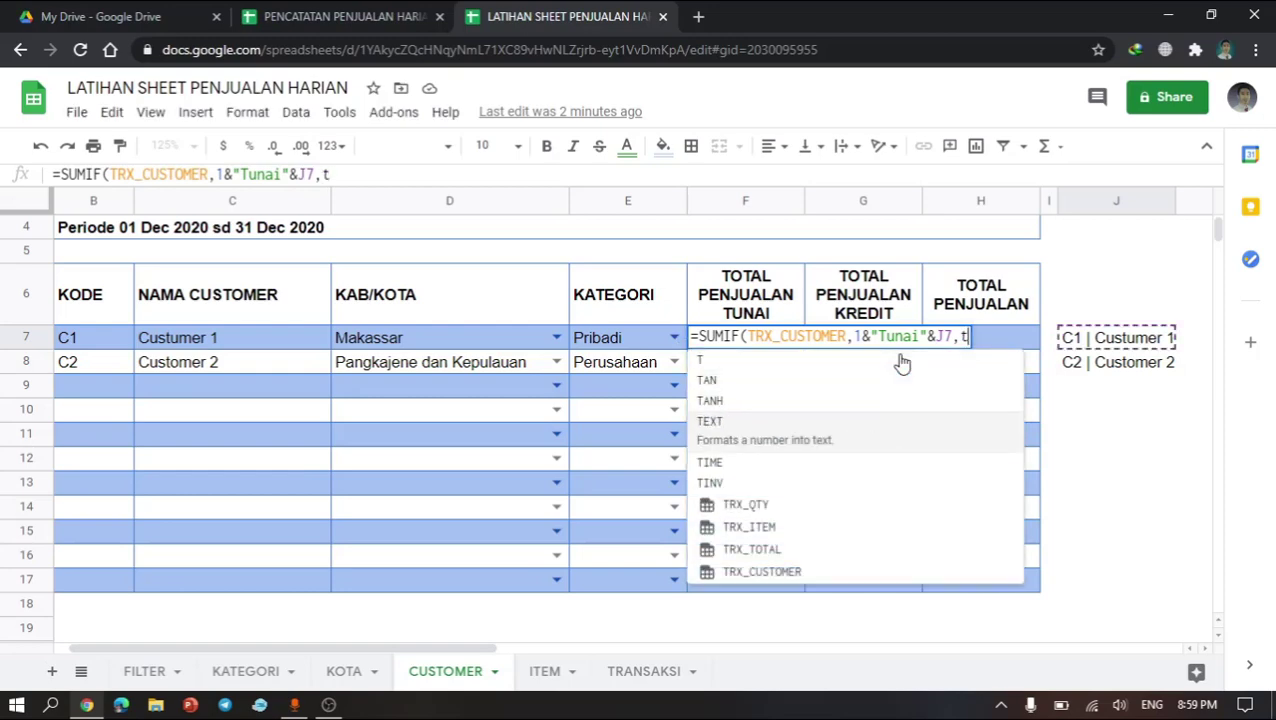
left_click(779, 545)
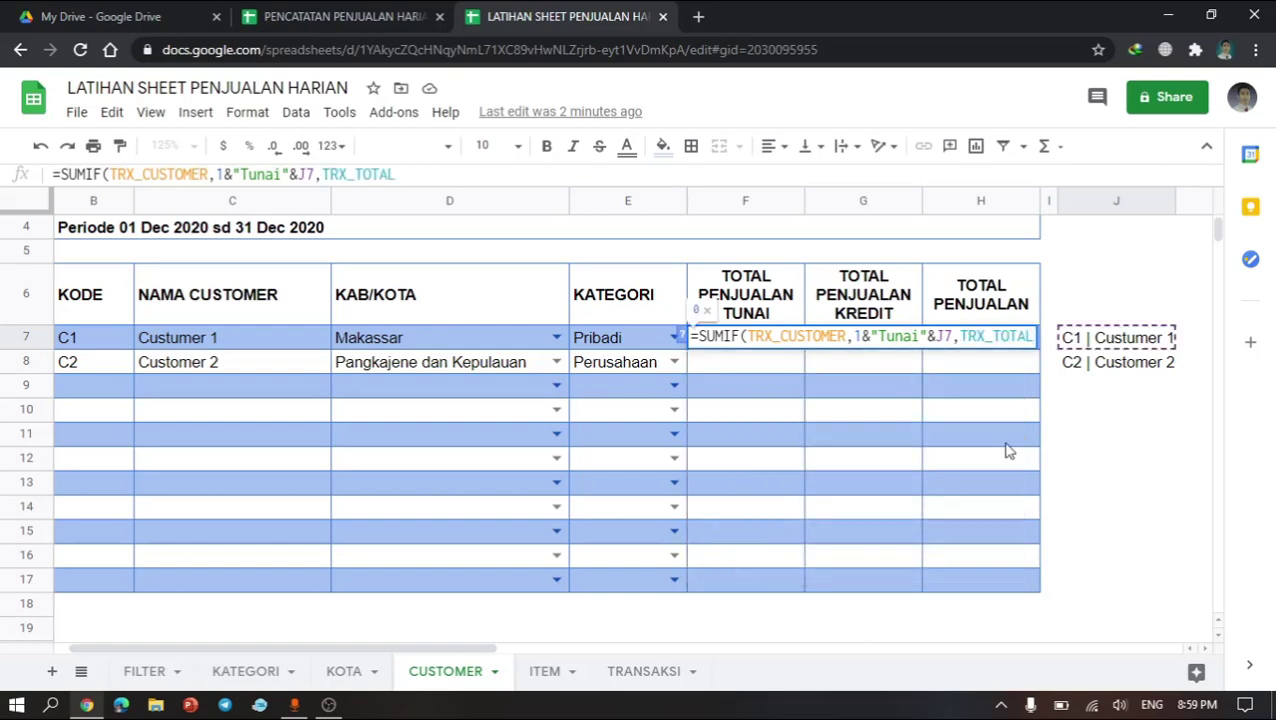
key("Return")
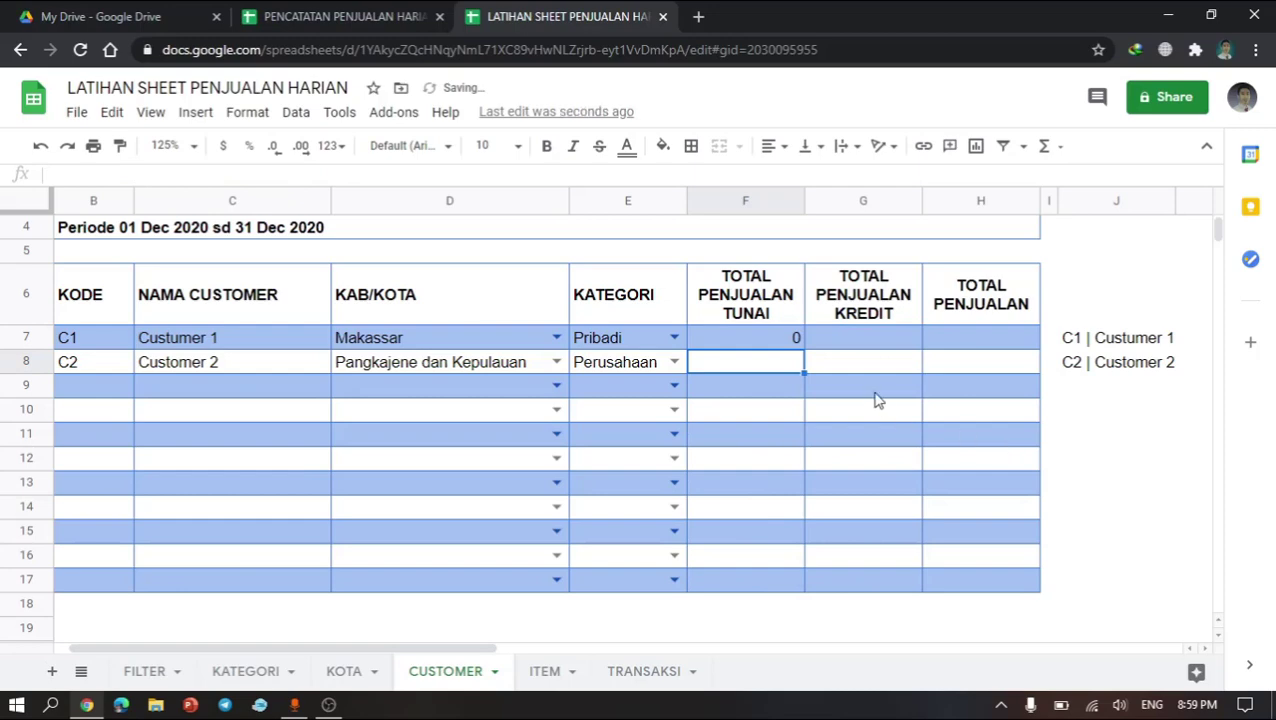
left_click(779, 345)
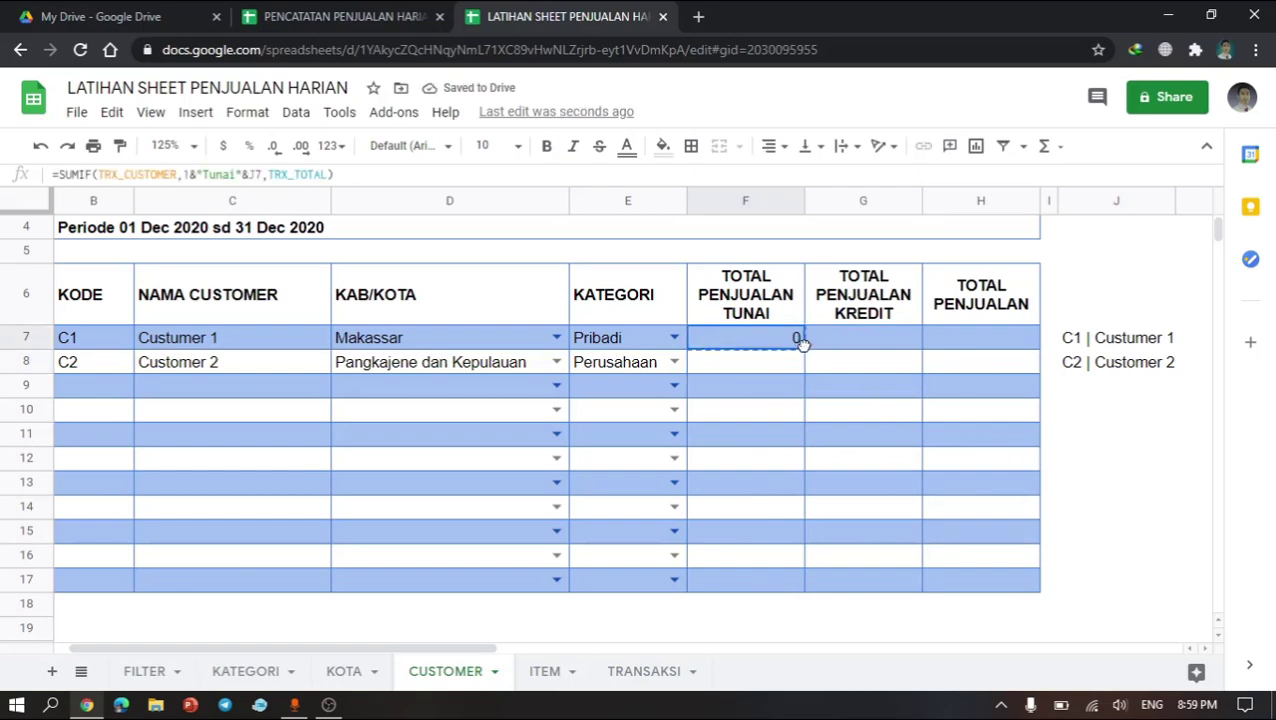
left_click_drag(804, 346, 800, 587)
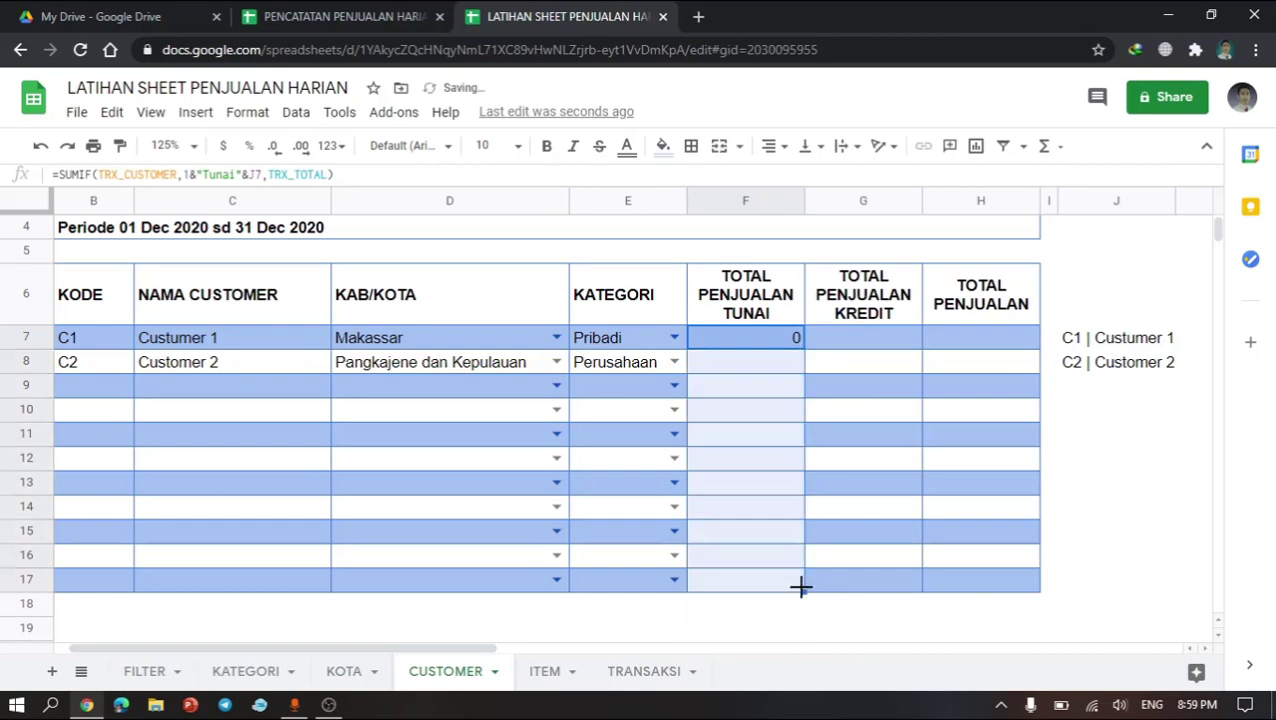
left_click(798, 468)
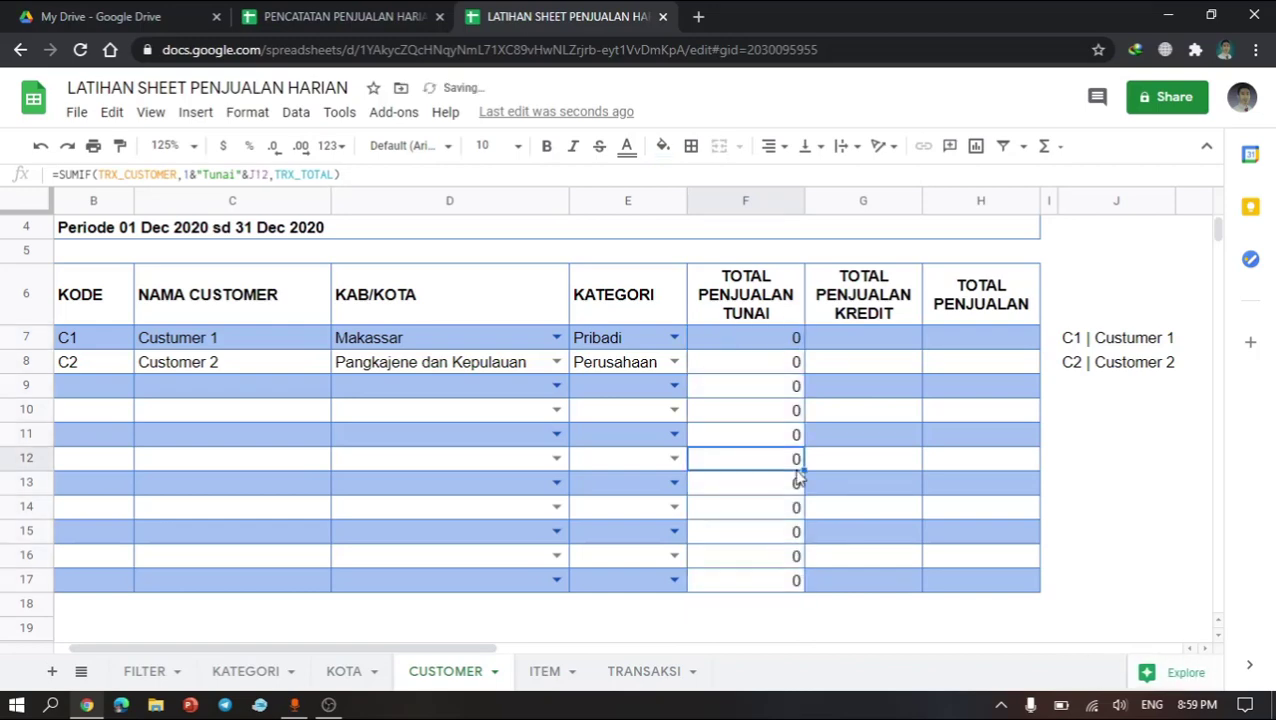
key("ctrl+z")
Step: Copy the cash sales formula into the TOTAL PENJUALAN TUNAI cells of the remaining rows down to row 17
key("ctrl+c")
key("Down")
key("shift+Down")
key("shift+Down")
key("shift+Down")
key("shift+Down")
key("shift+Down")
key("shift+Down")
key("shift+Down")
key("shift+Down")
key("shift+Down")
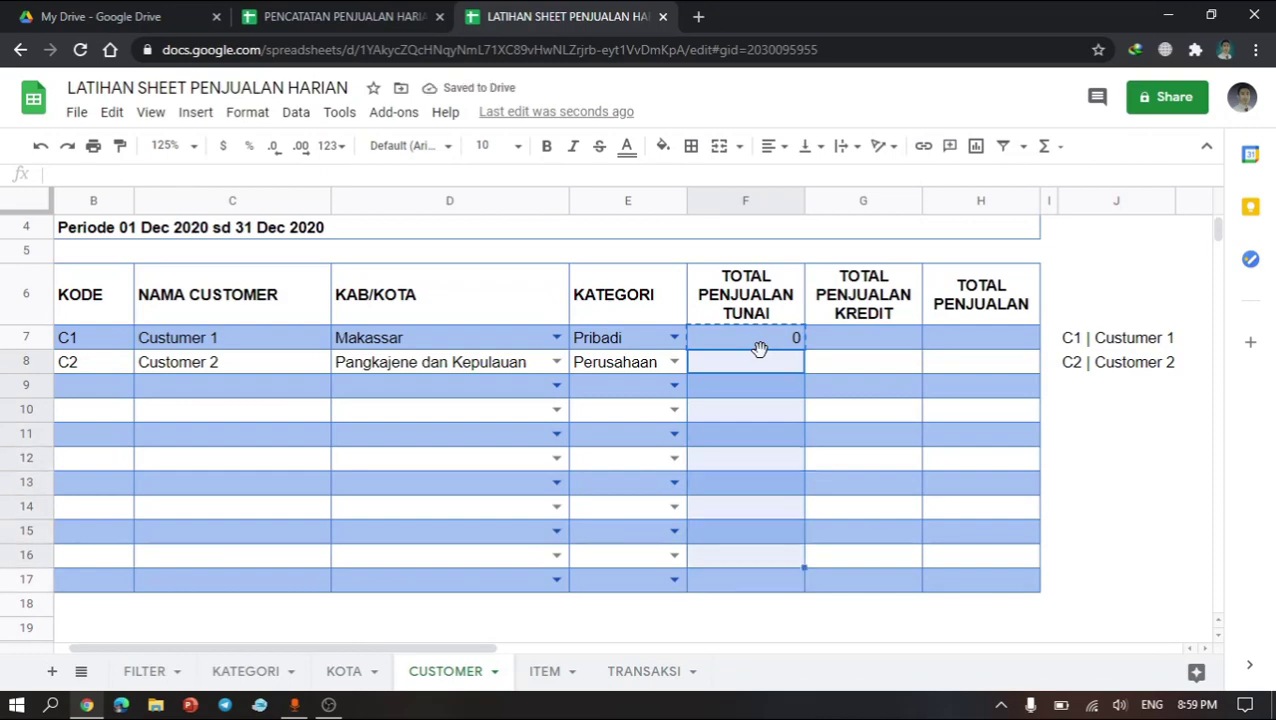
key("ctrl+v")
left_click(848, 370)
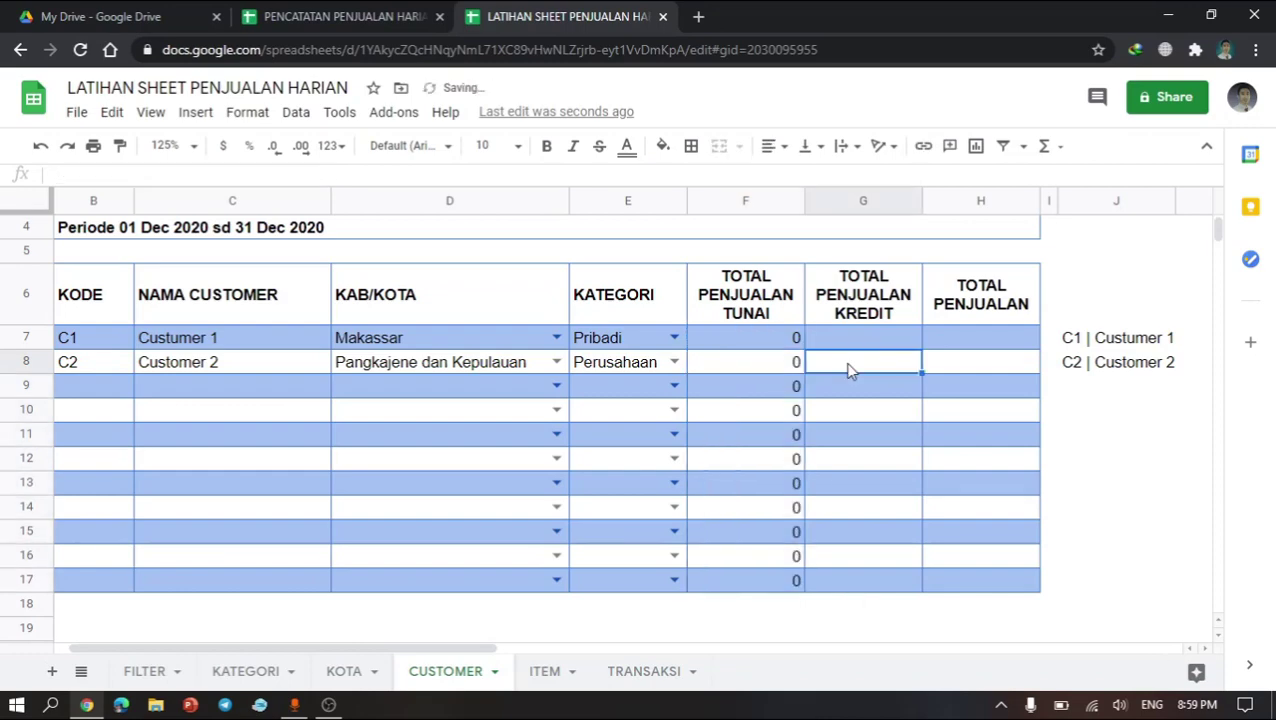
left_click(798, 346)
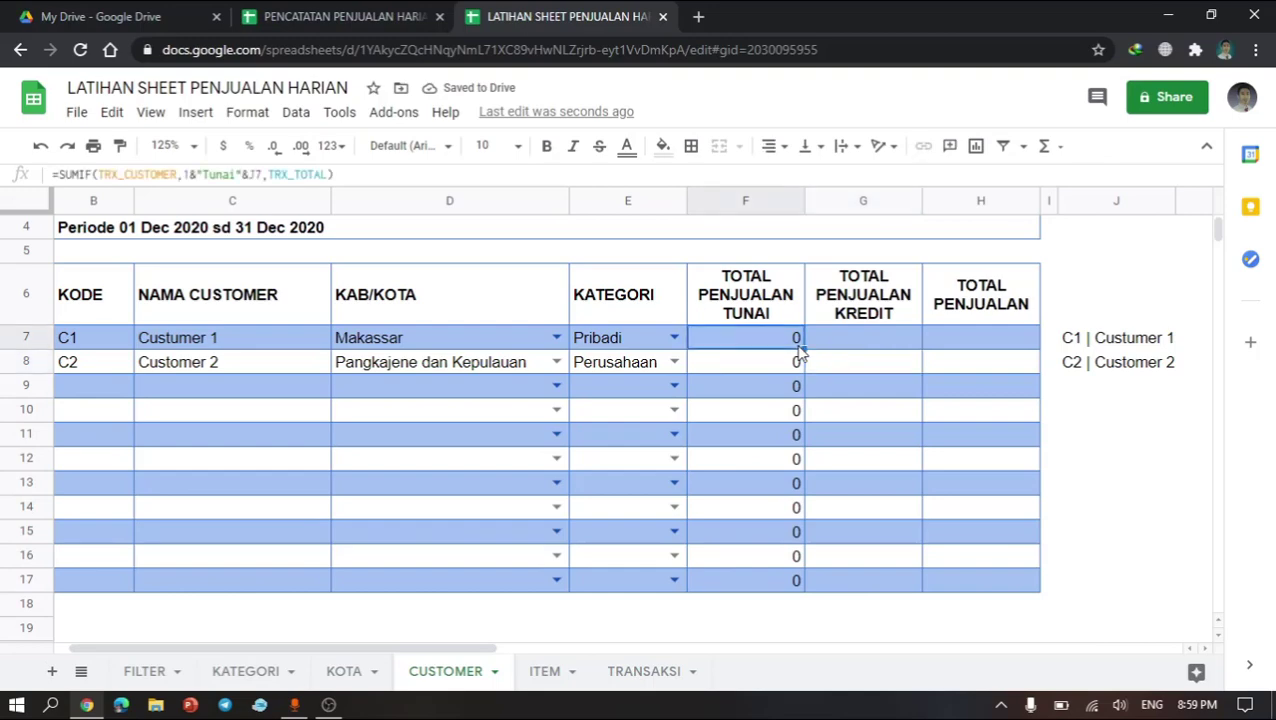
left_click(419, 388)
Step: Wrap the first cash sales formula in IF so it returns "" when the KODE cell B7 is empty
left_click(753, 340)
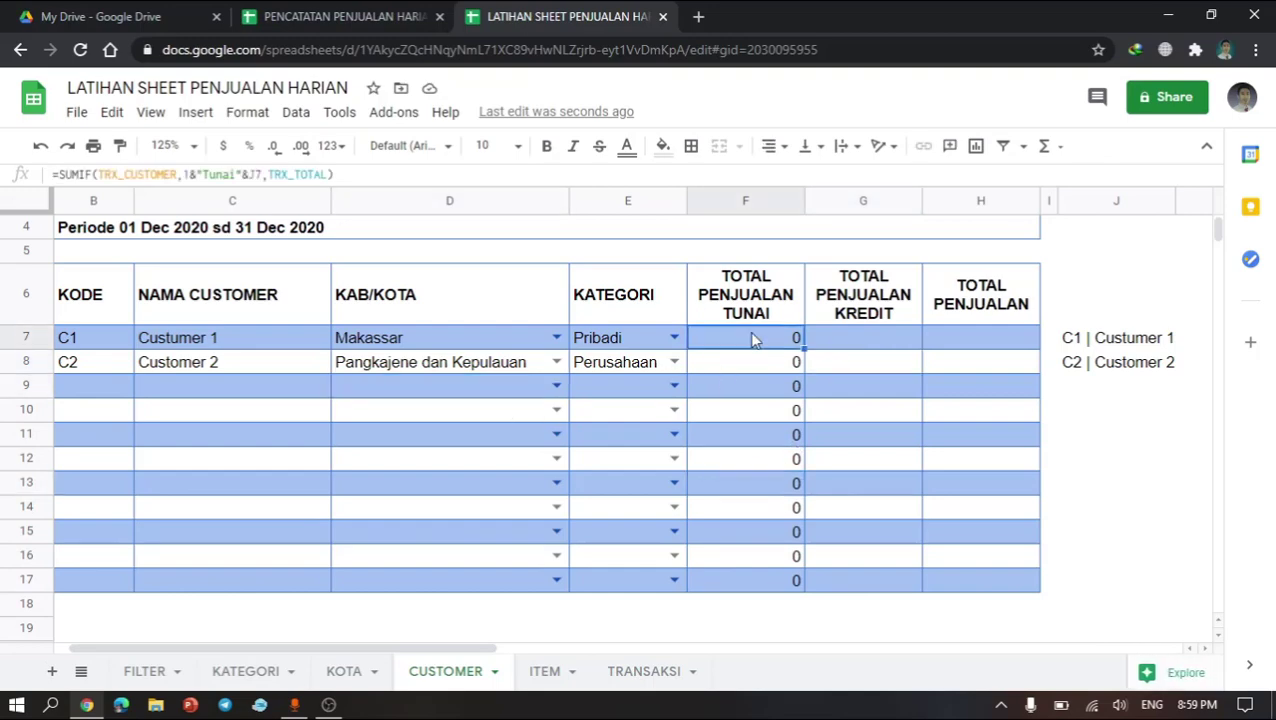
double_click(753, 340)
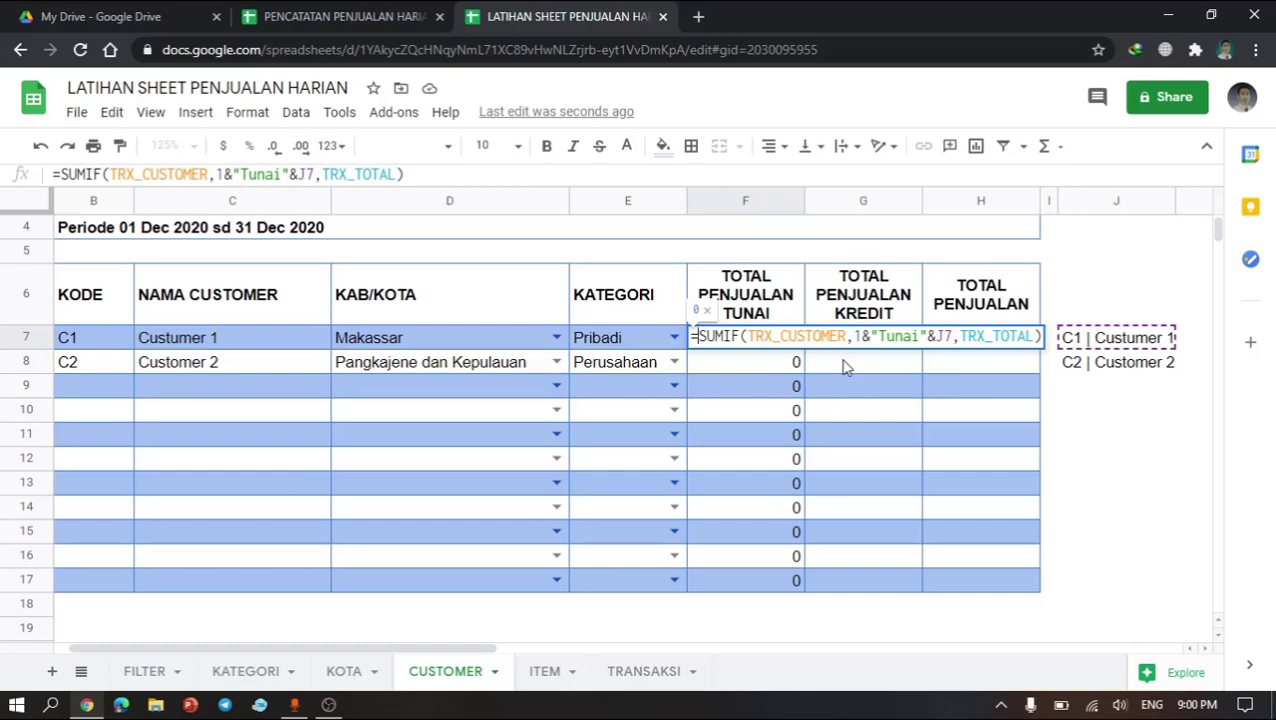
type("t")
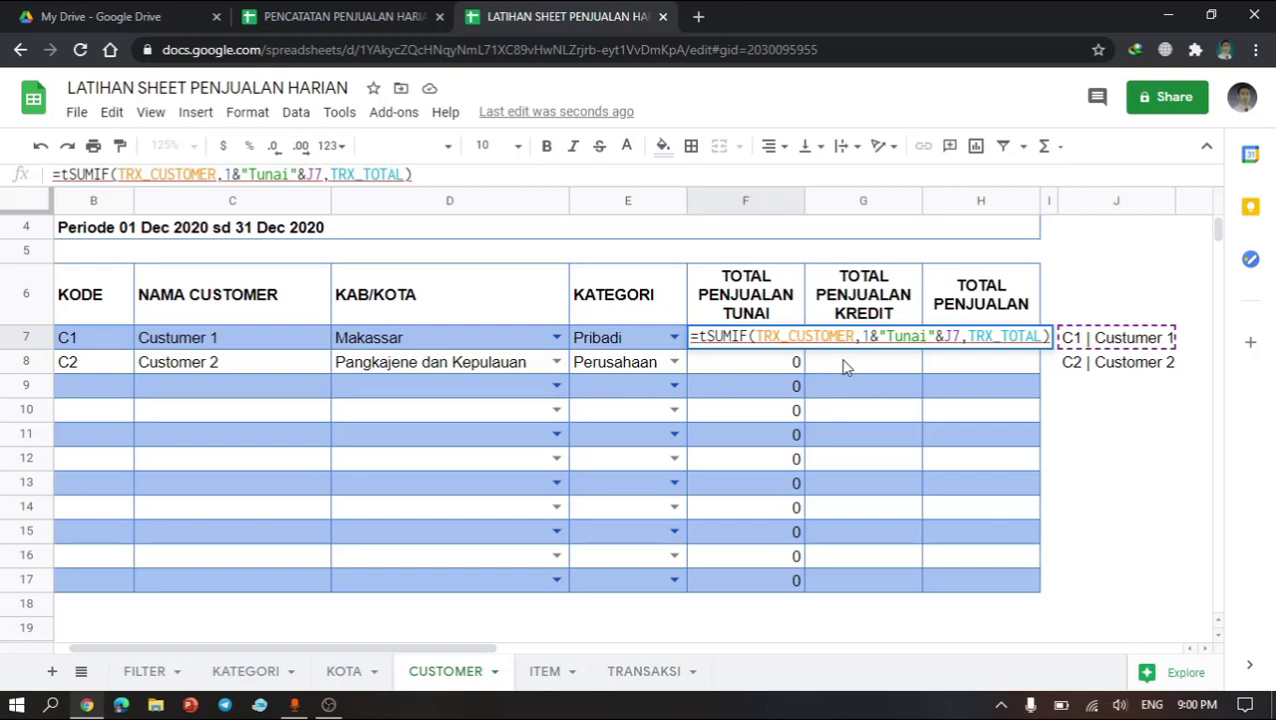
key("BackSpace")
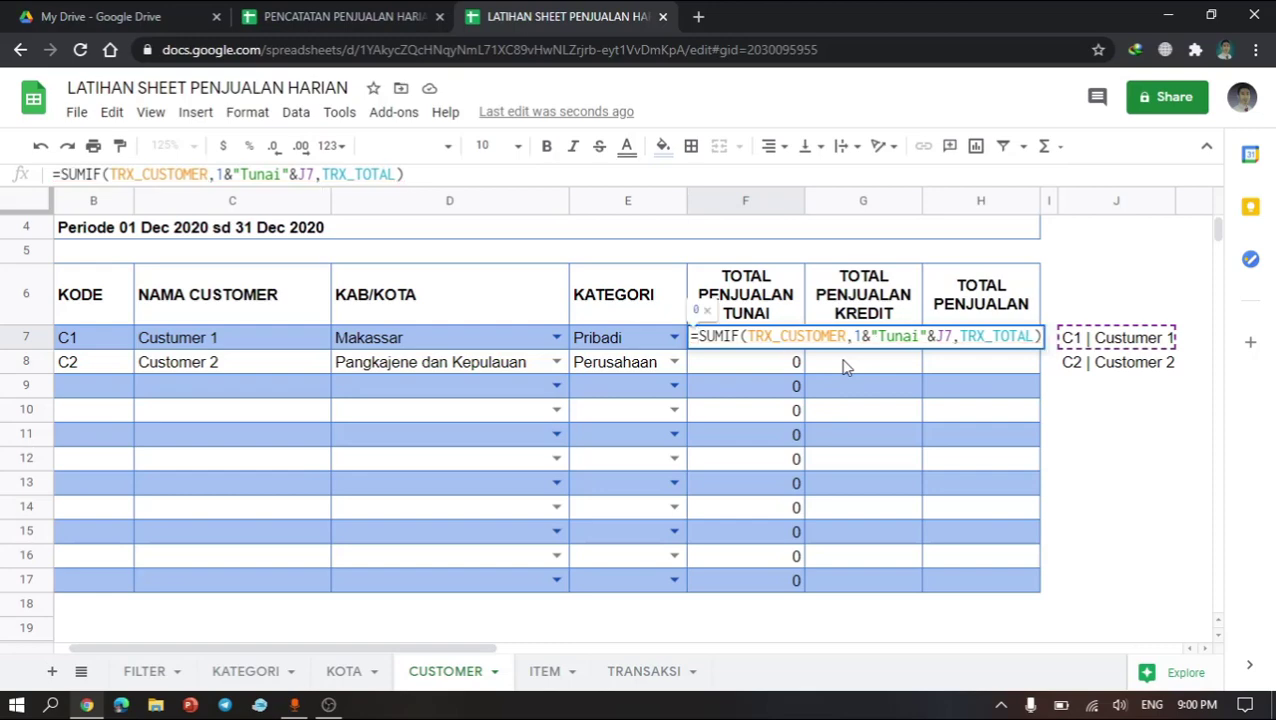
type("if(")
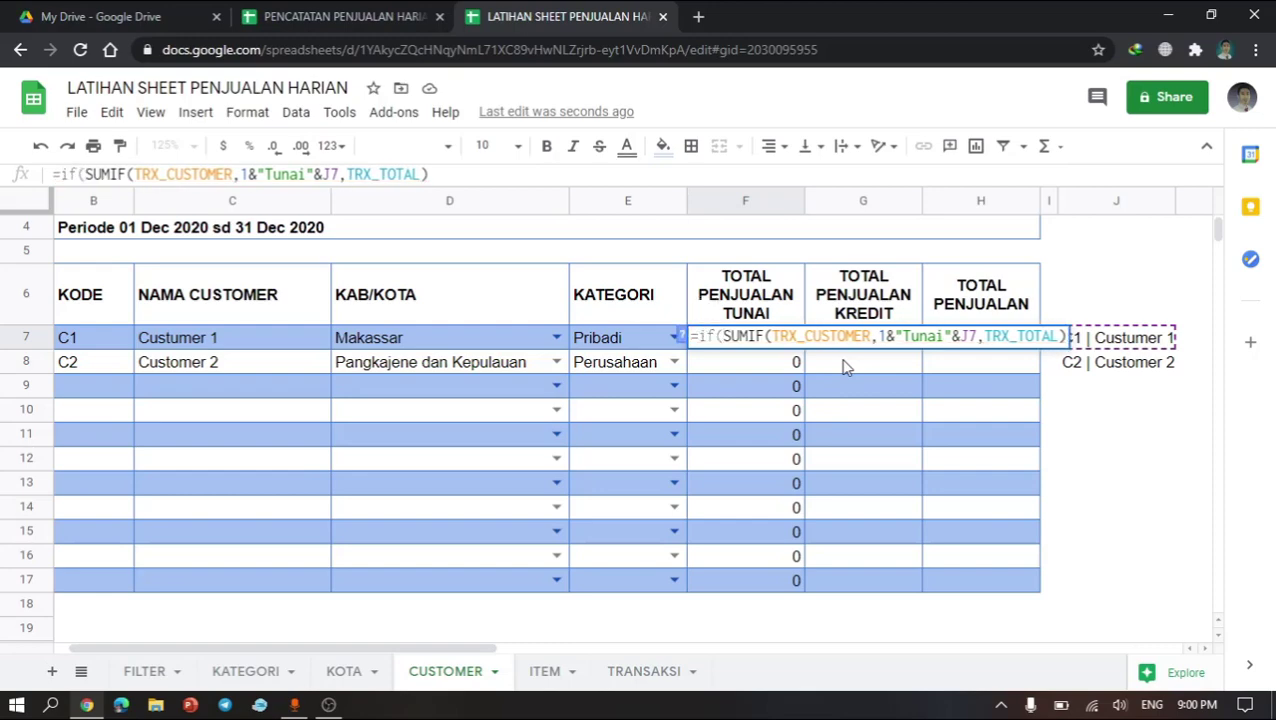
left_click(107, 341)
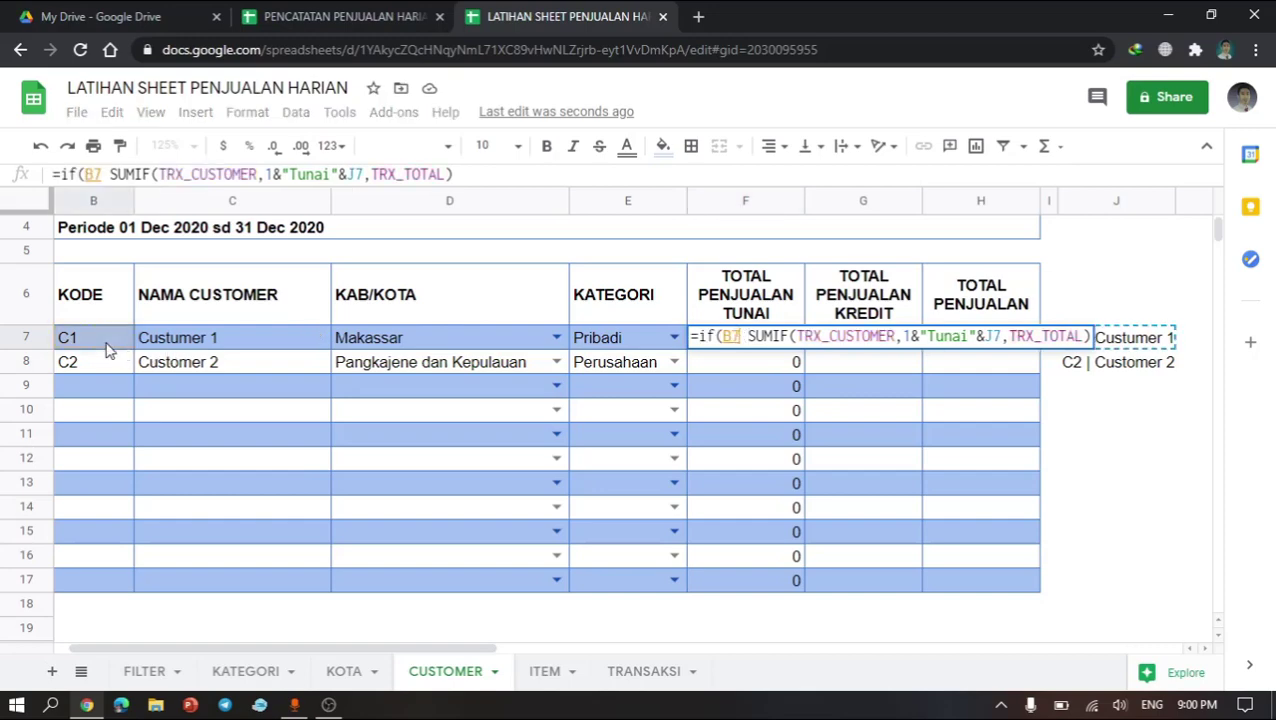
type("=")
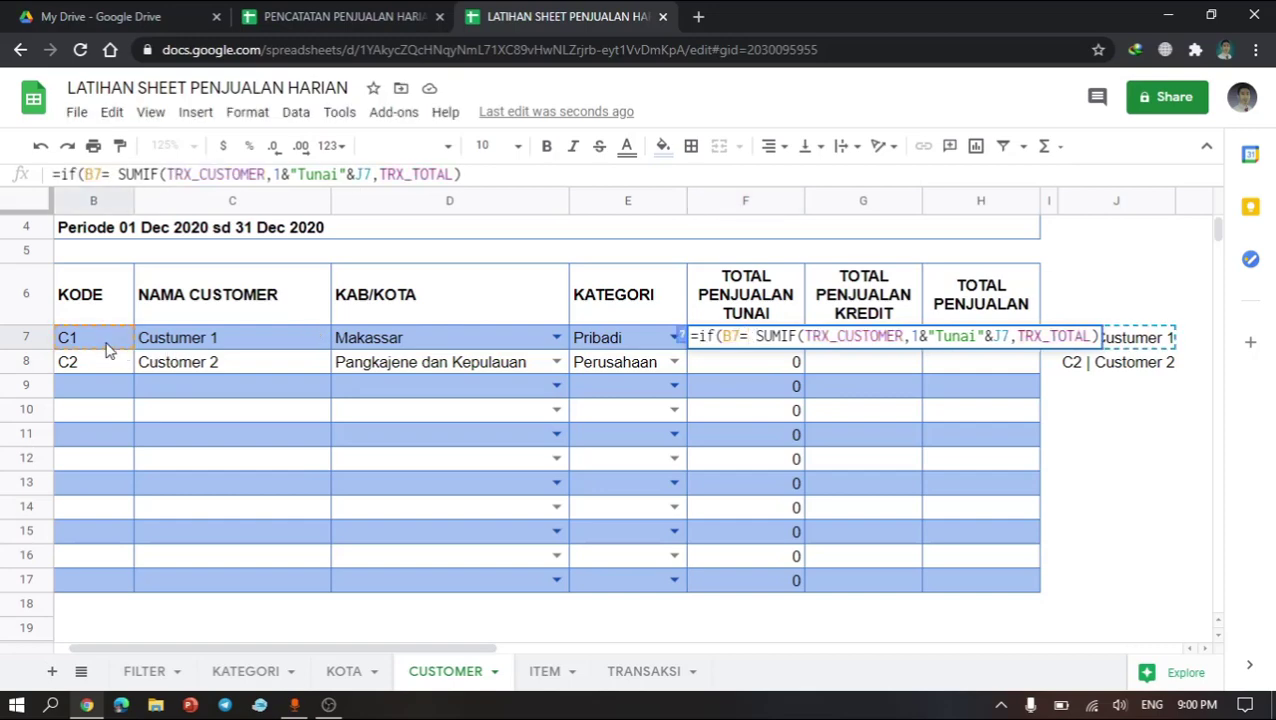
type("\"\",")
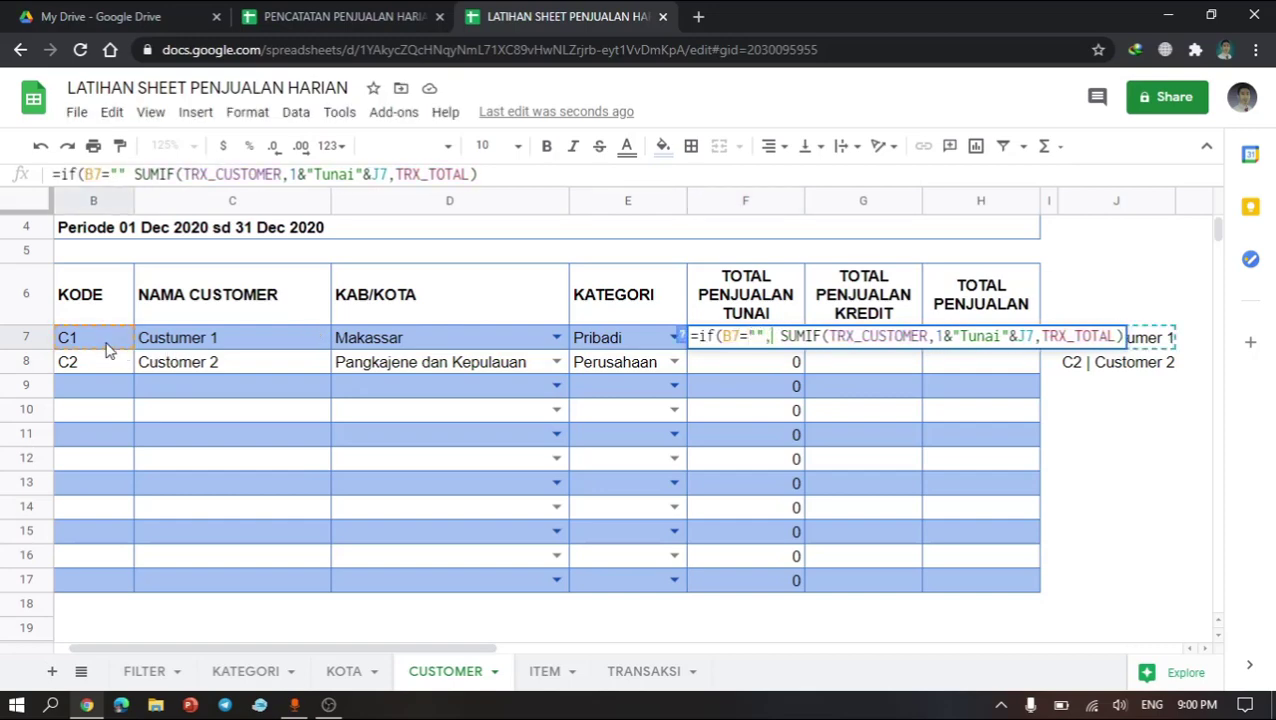
type("\"\",")
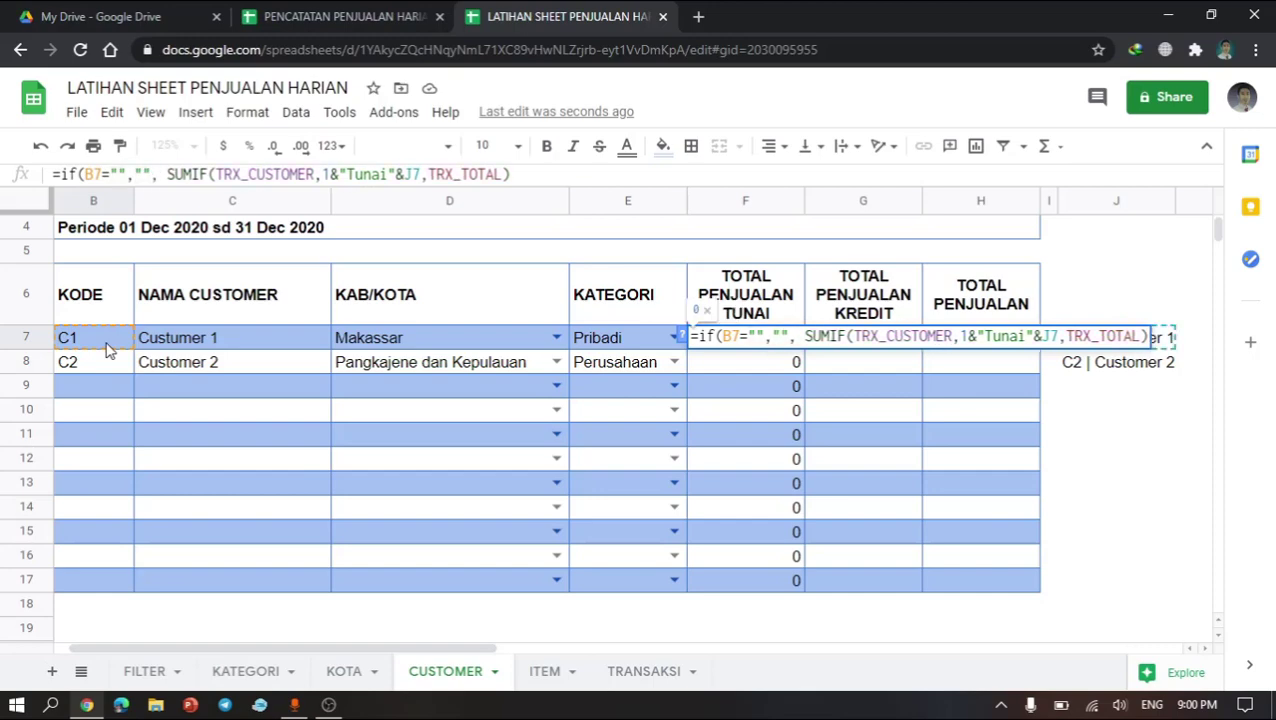
key("Delete")
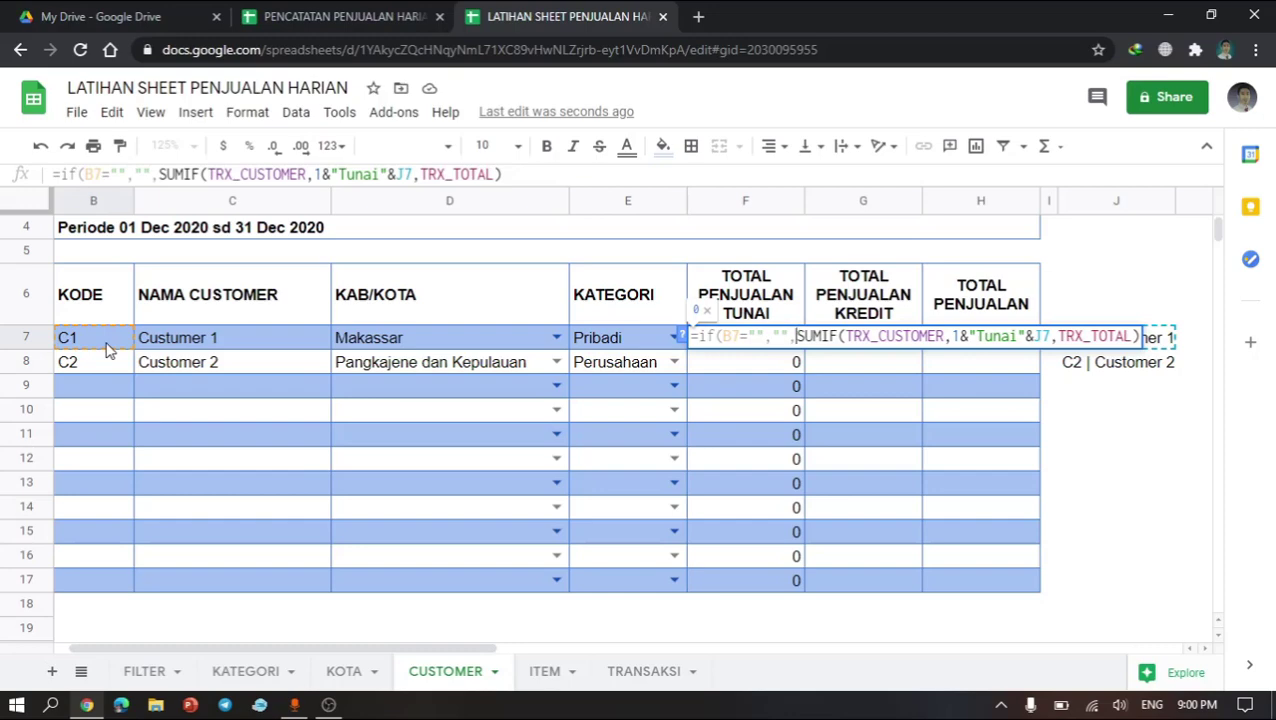
key("Return")
key("Up")
key("Down")
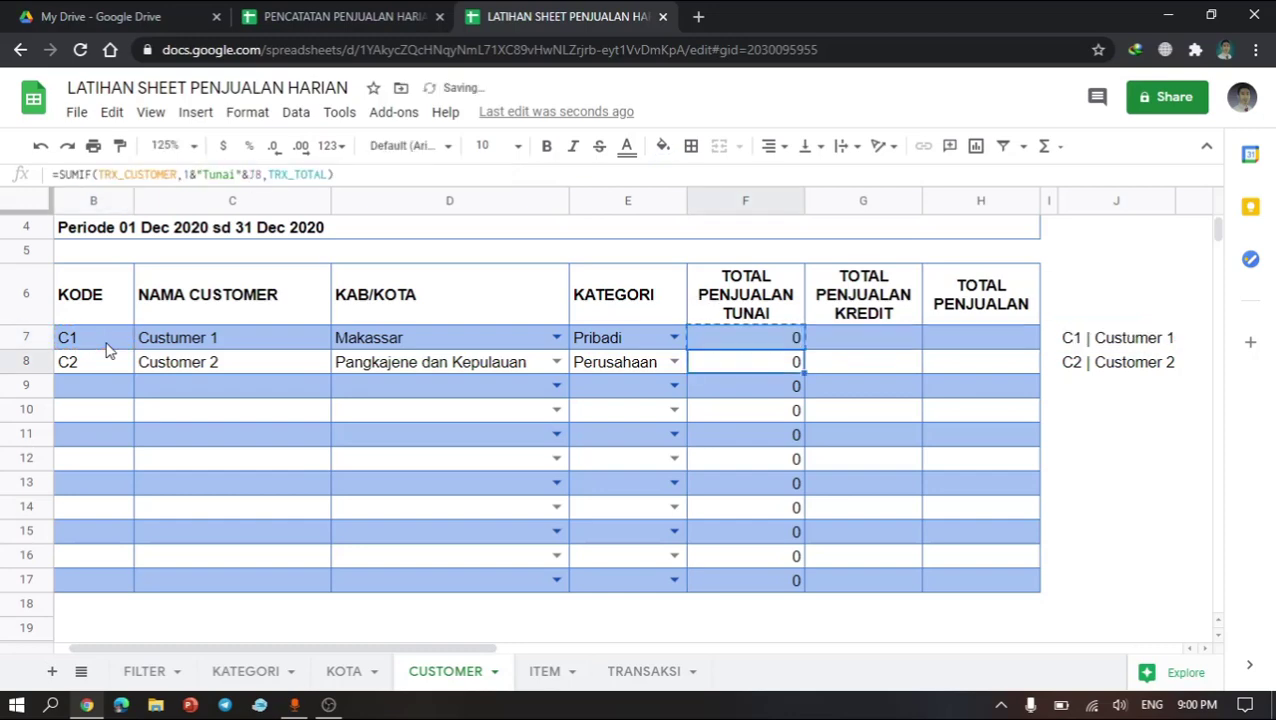
Step: Paste the IF-wrapped cash sales formula into the remaining TOTAL PENJUALAN TUNAI cells down to row 17
key("ctrl+shift+Down")
key("ctrl+v")
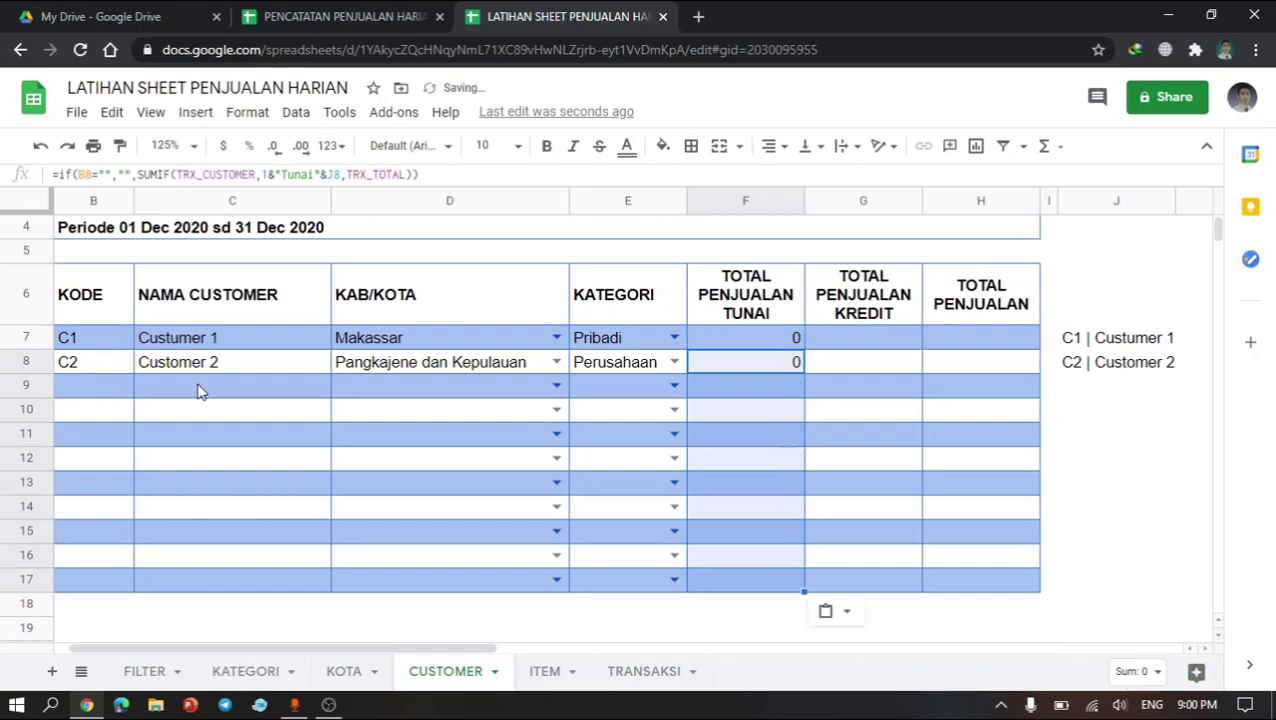
left_click(786, 456)
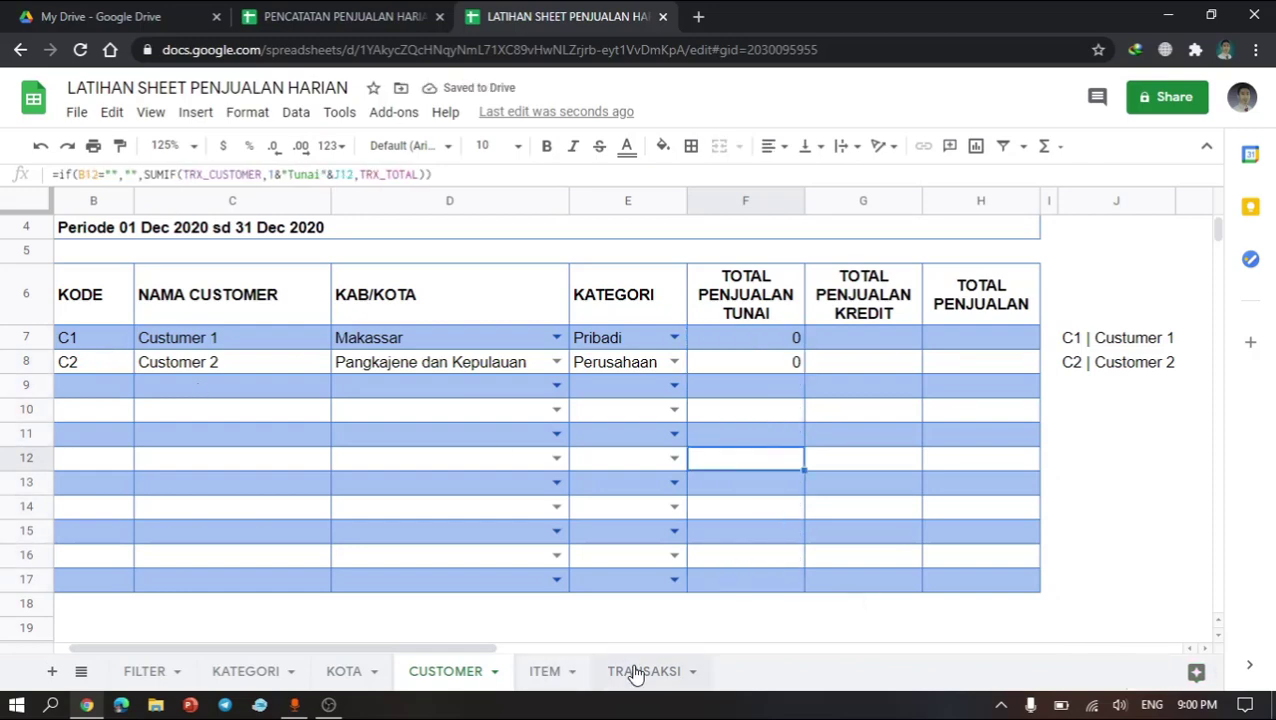
Step: Examine the TRANSAKSI sheet's transaction types, customers and KB1 helper column values, then return to CUSTOMER
left_click(634, 671)
left_click(712, 465)
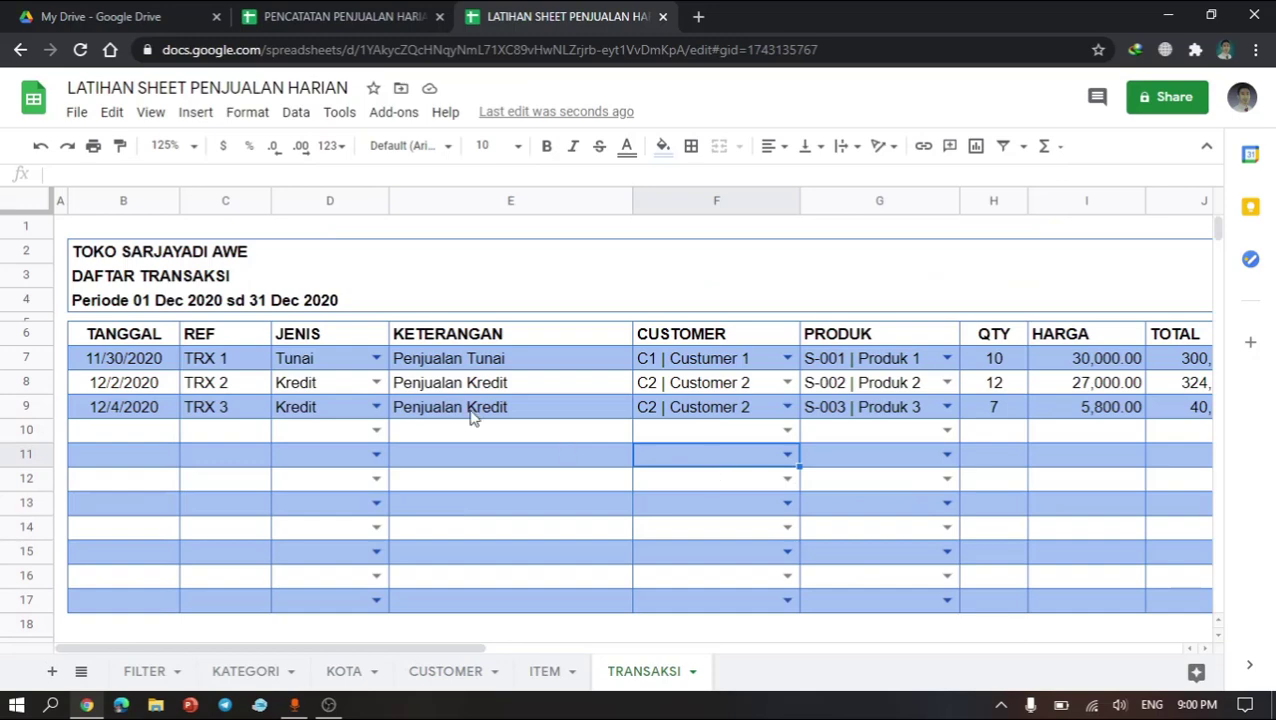
left_click(751, 392)
scroll(751, 400, "right", 5)
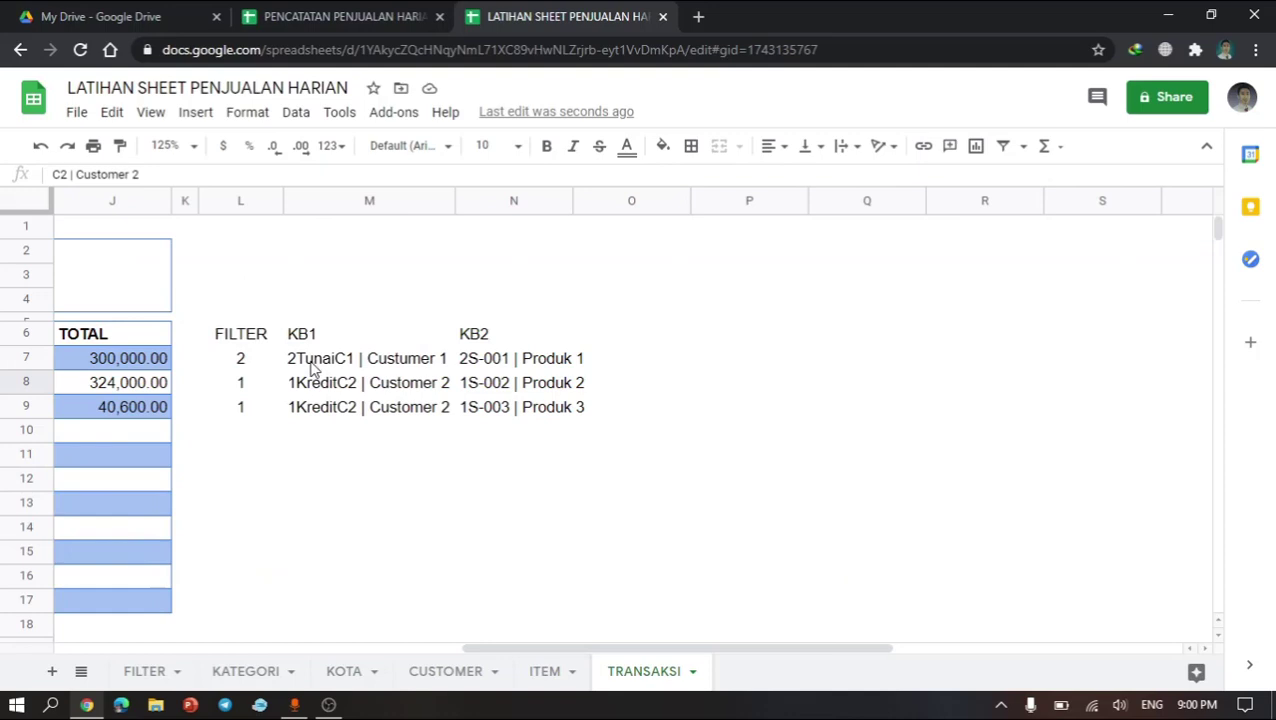
left_click_drag(315, 360, 320, 418)
scroll(547, 547, "left", 5)
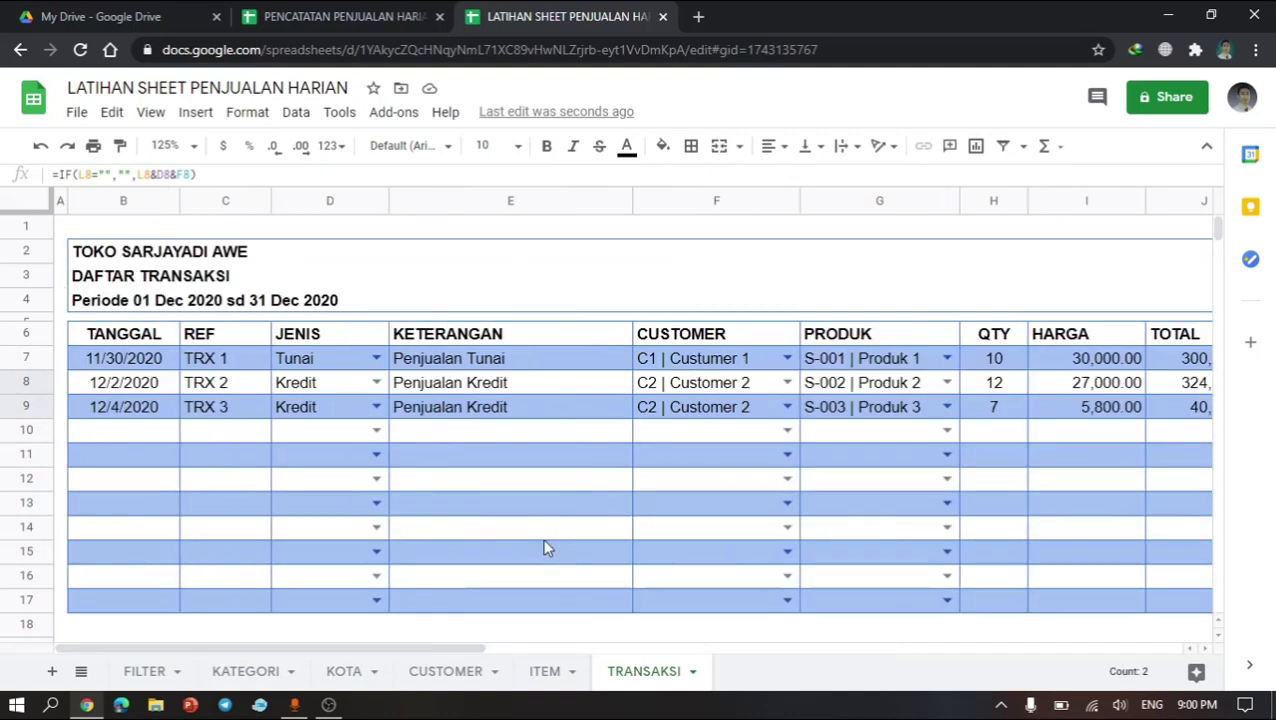
left_click(545, 668)
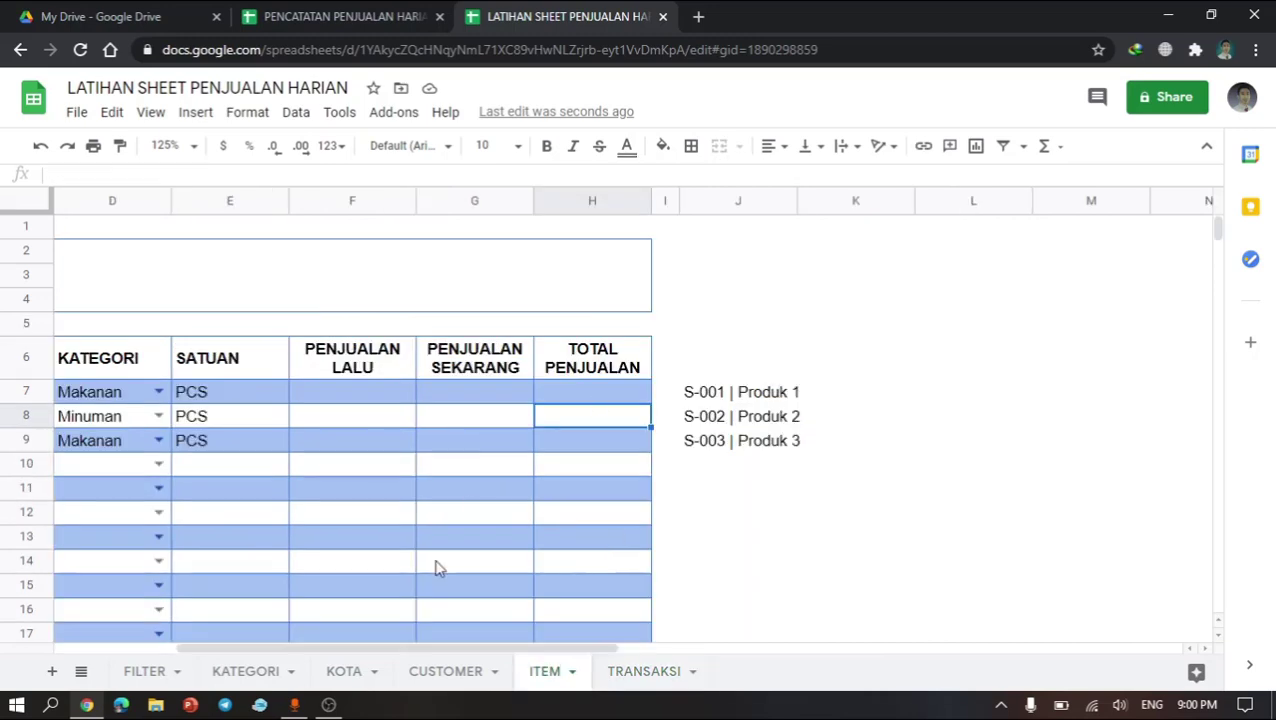
left_click(440, 682)
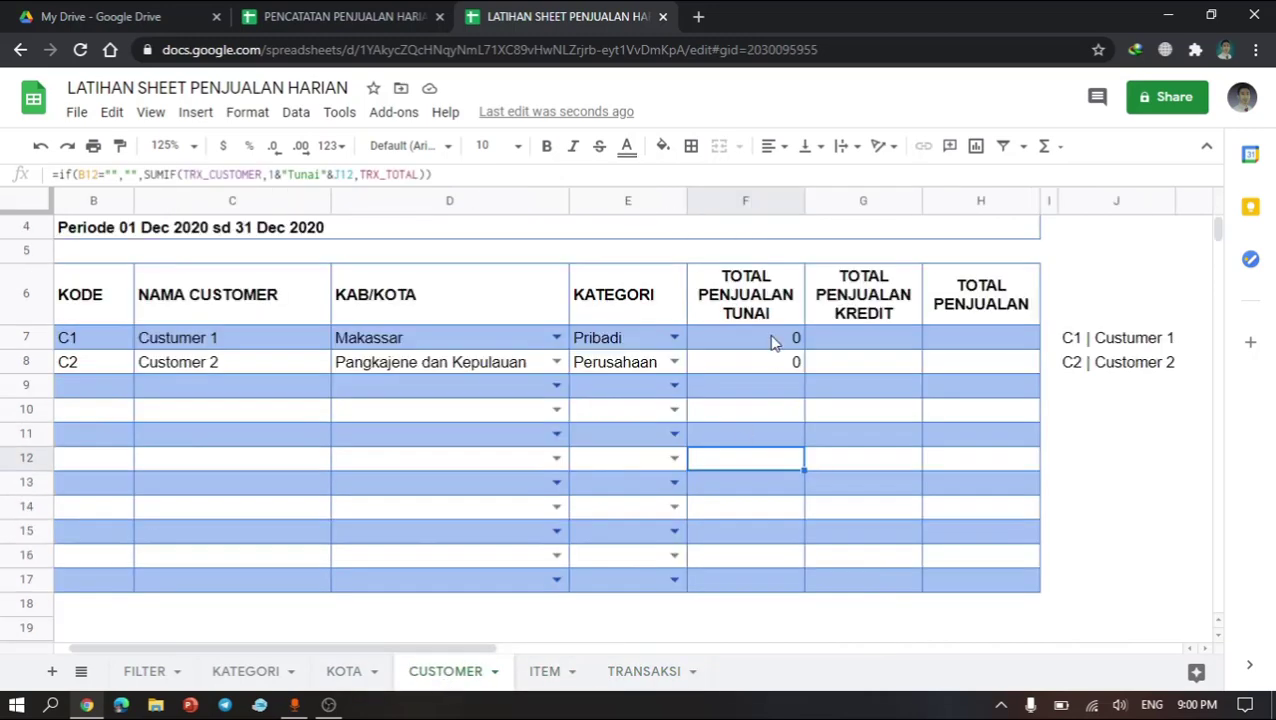
Step: Enter the first customer's TOTAL PENJUALAN KREDIT formula by reusing the cash formula with "Tunai" replaced by "Kredit"
left_click(770, 340)
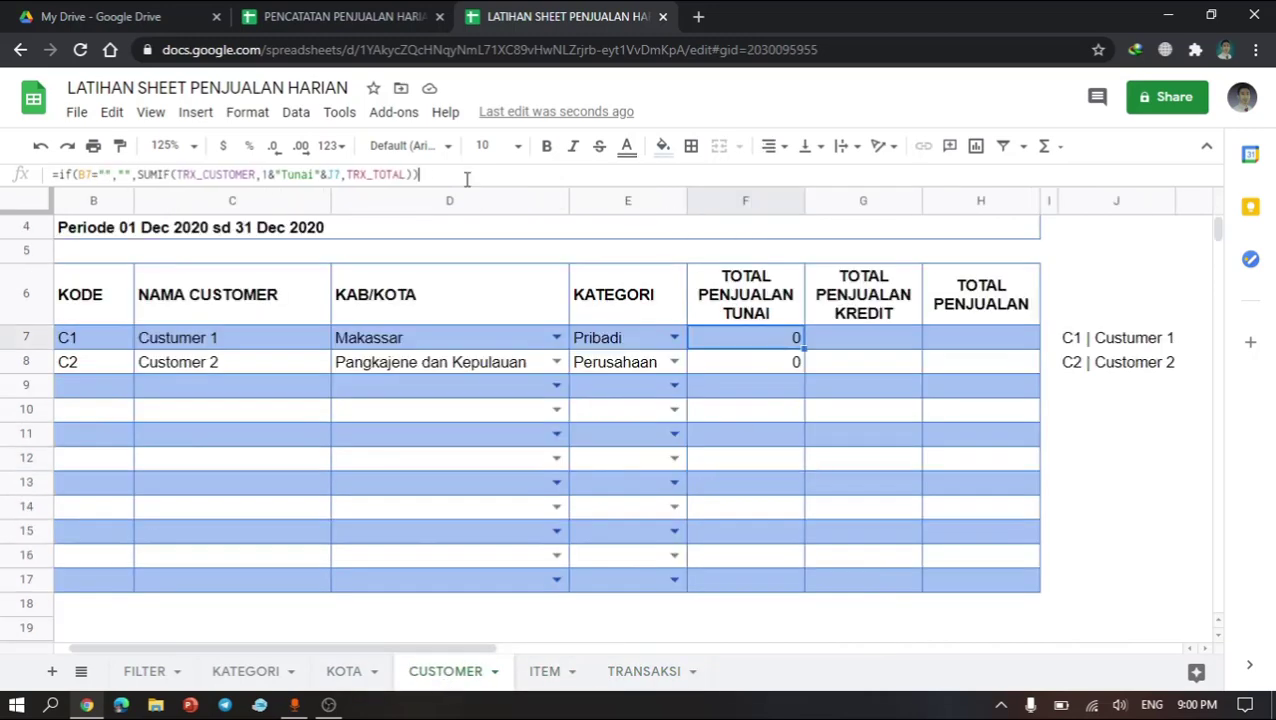
left_click_drag(466, 178, 30, 172)
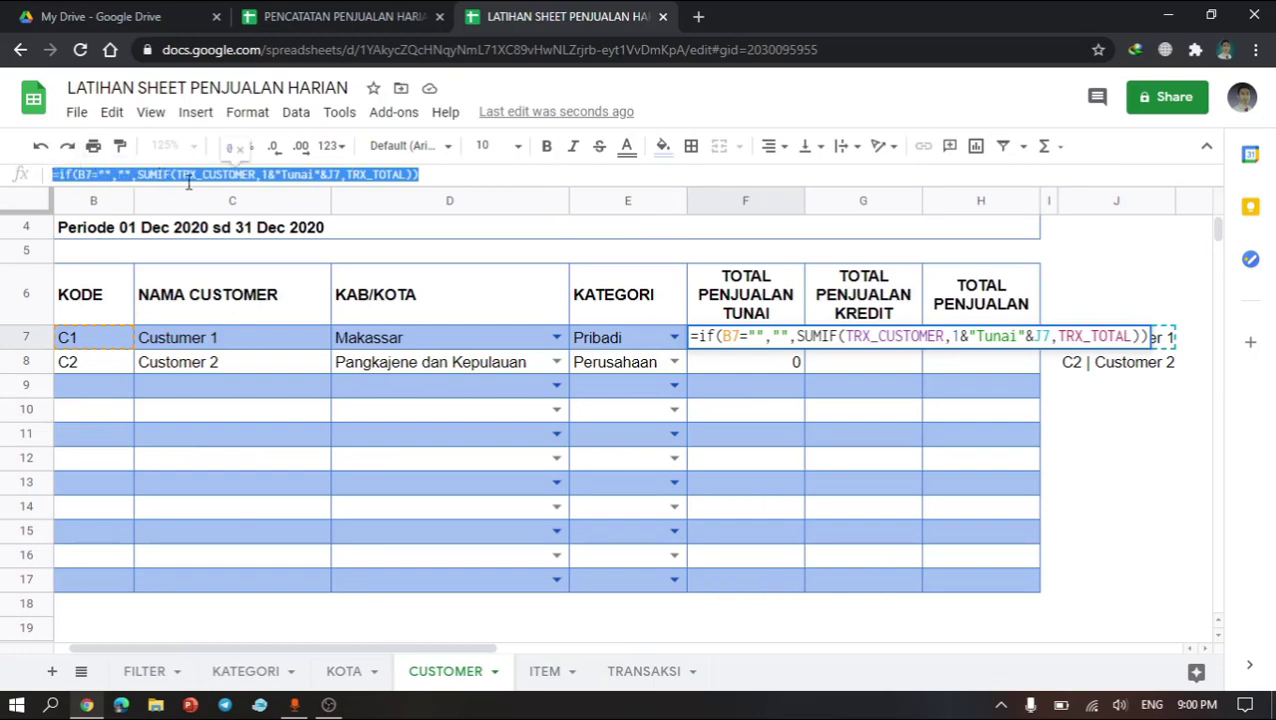
key("ctrl+c")
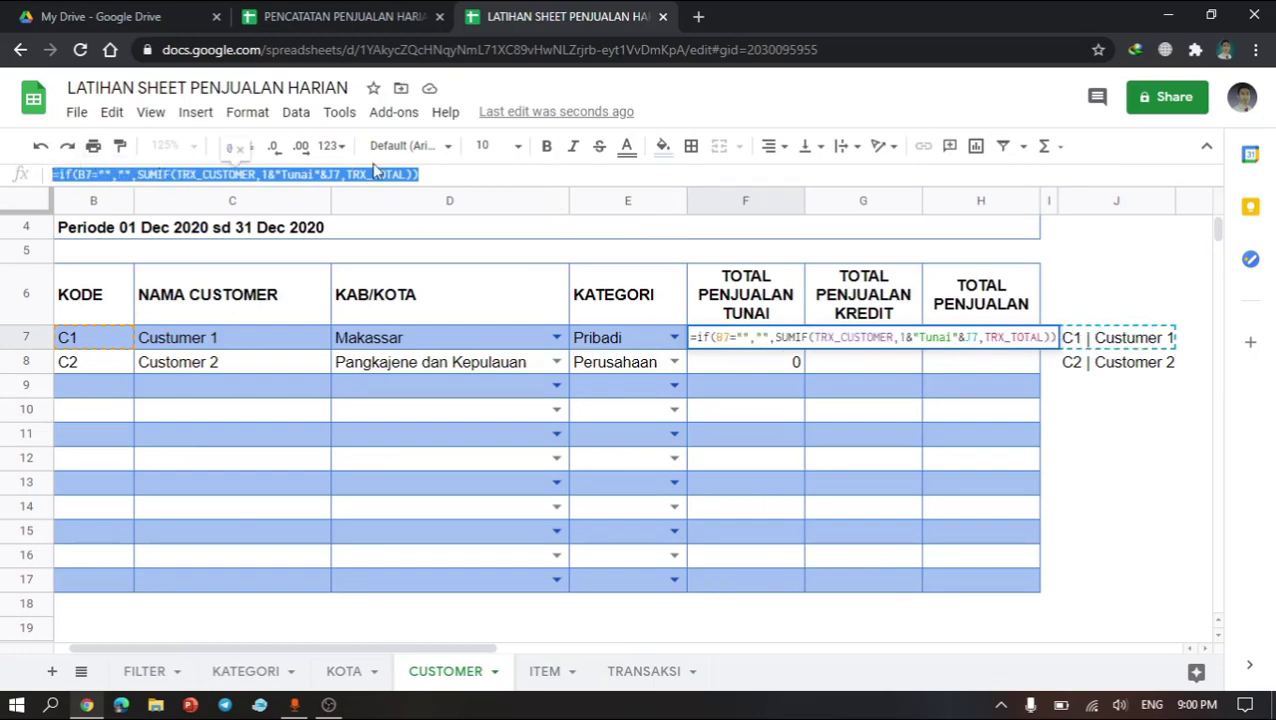
key("Escape")
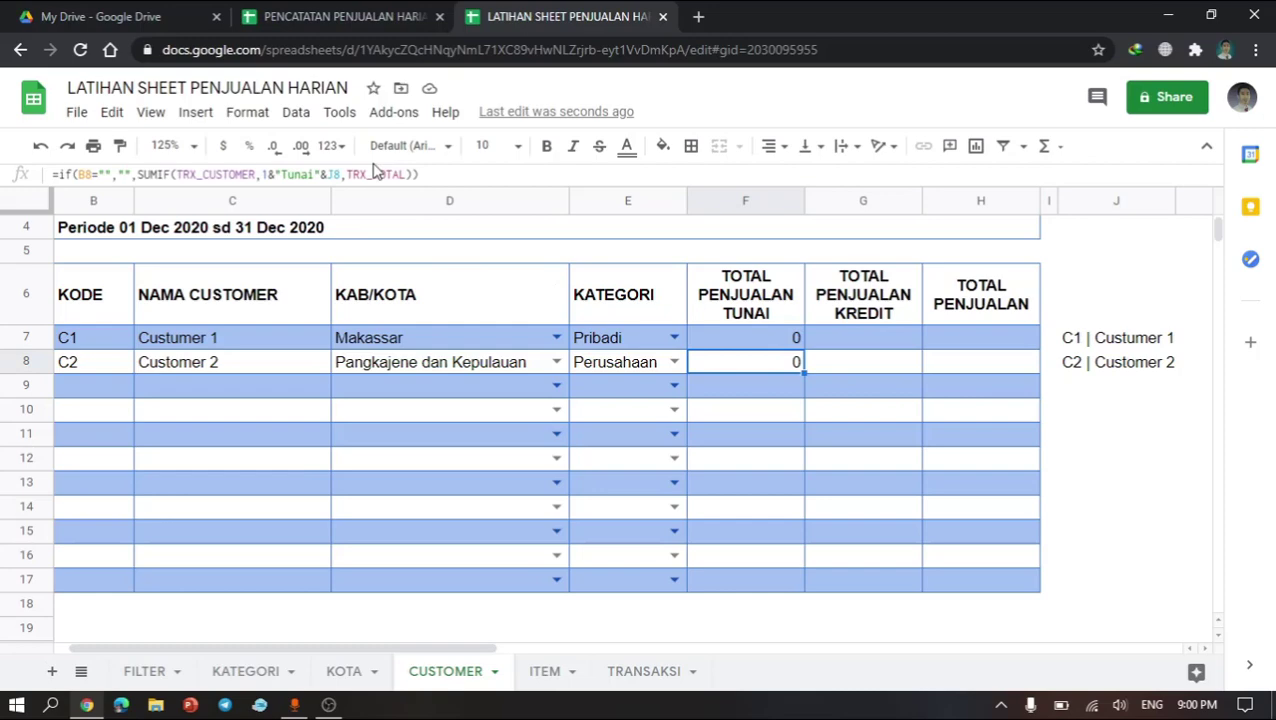
left_click(881, 346)
double_click(882, 346)
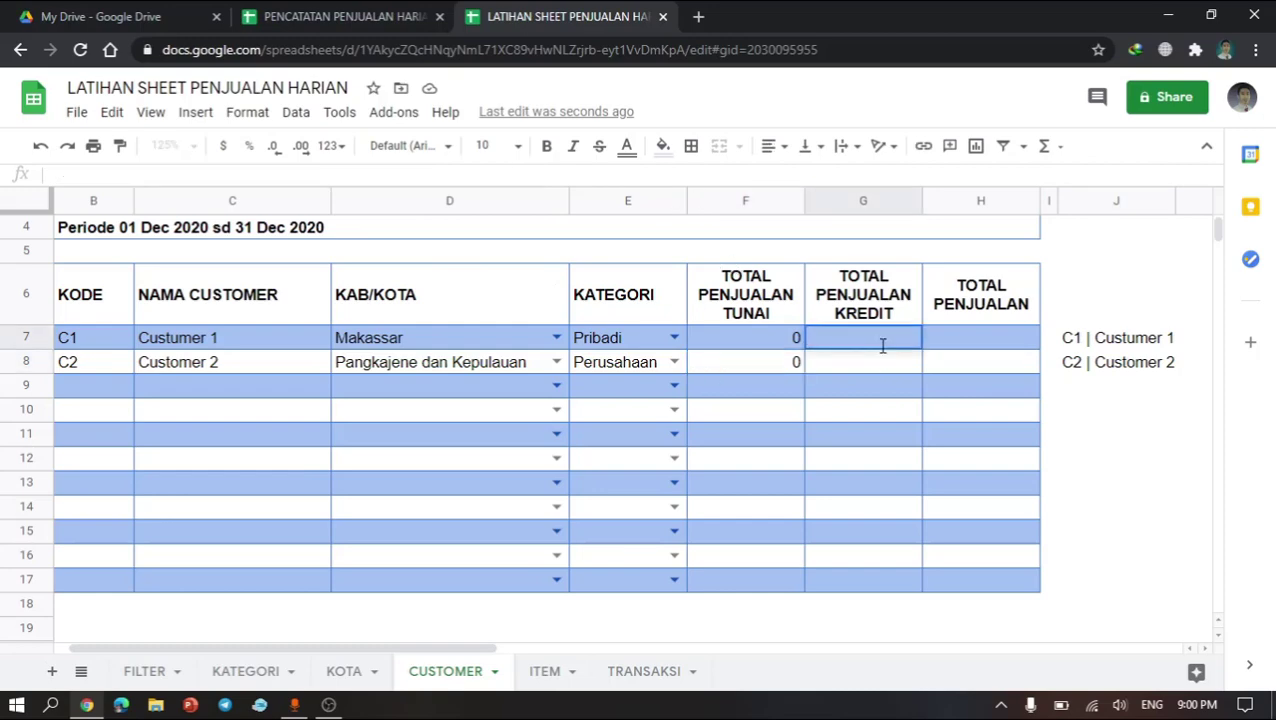
key("ctrl+v")
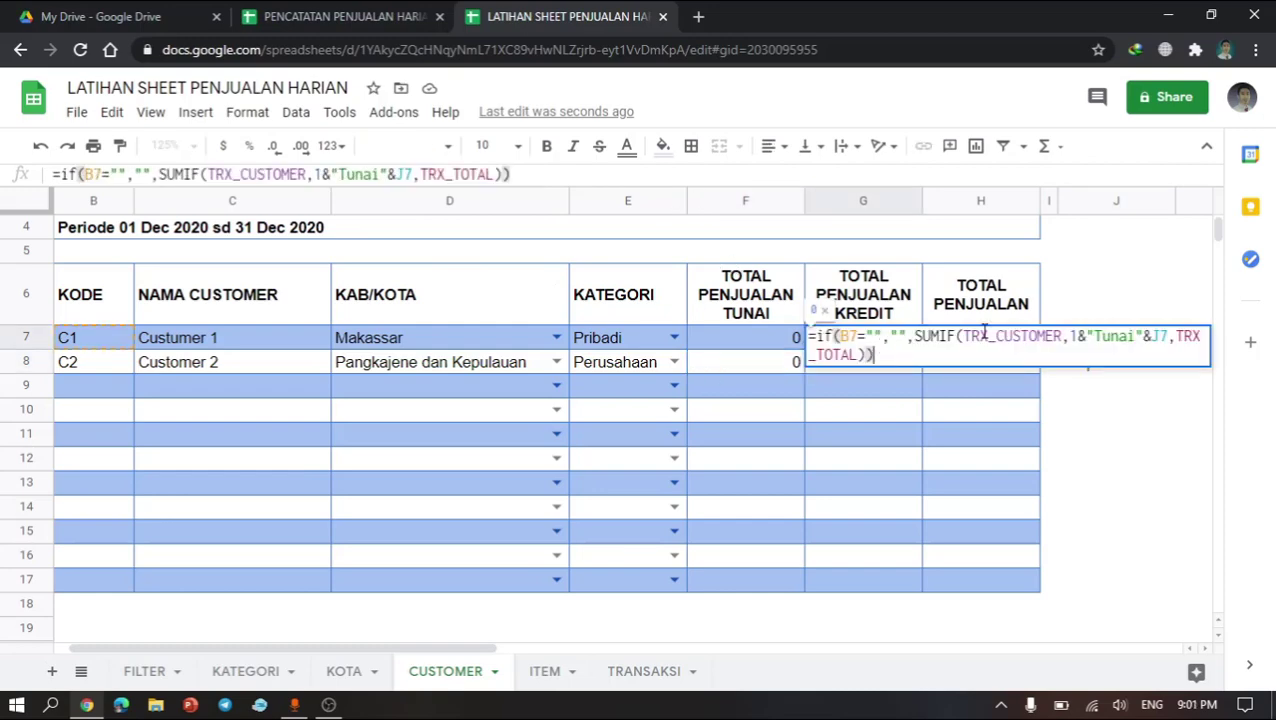
left_click(989, 334)
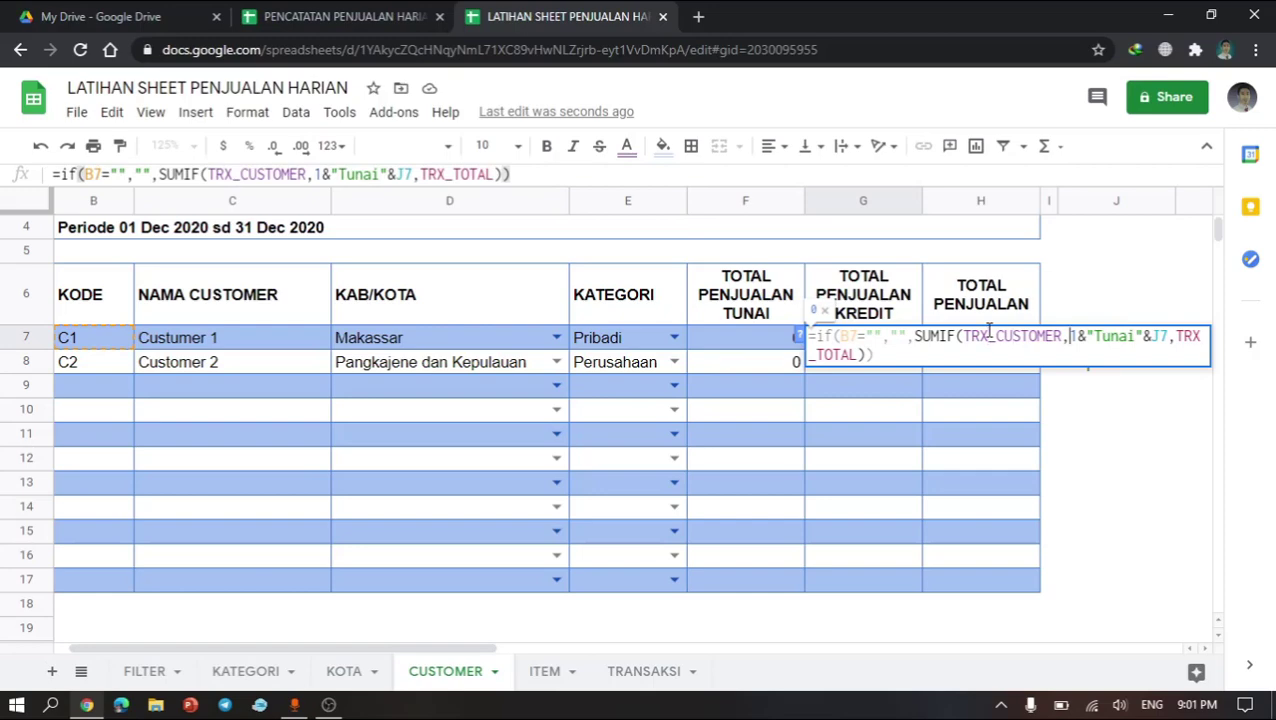
key("Right")
key("Right")
key("ctrl+shift+Right")
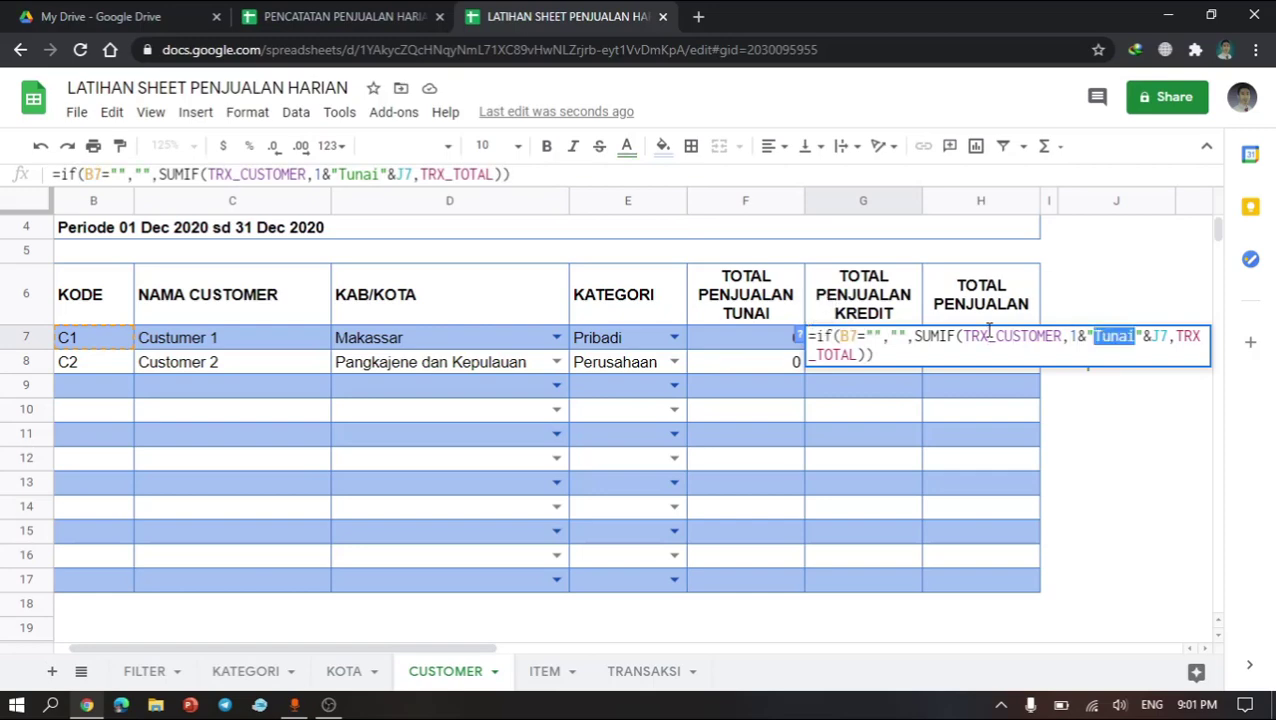
type("Krediyt")
key("BackSpace")
key("BackSpace")
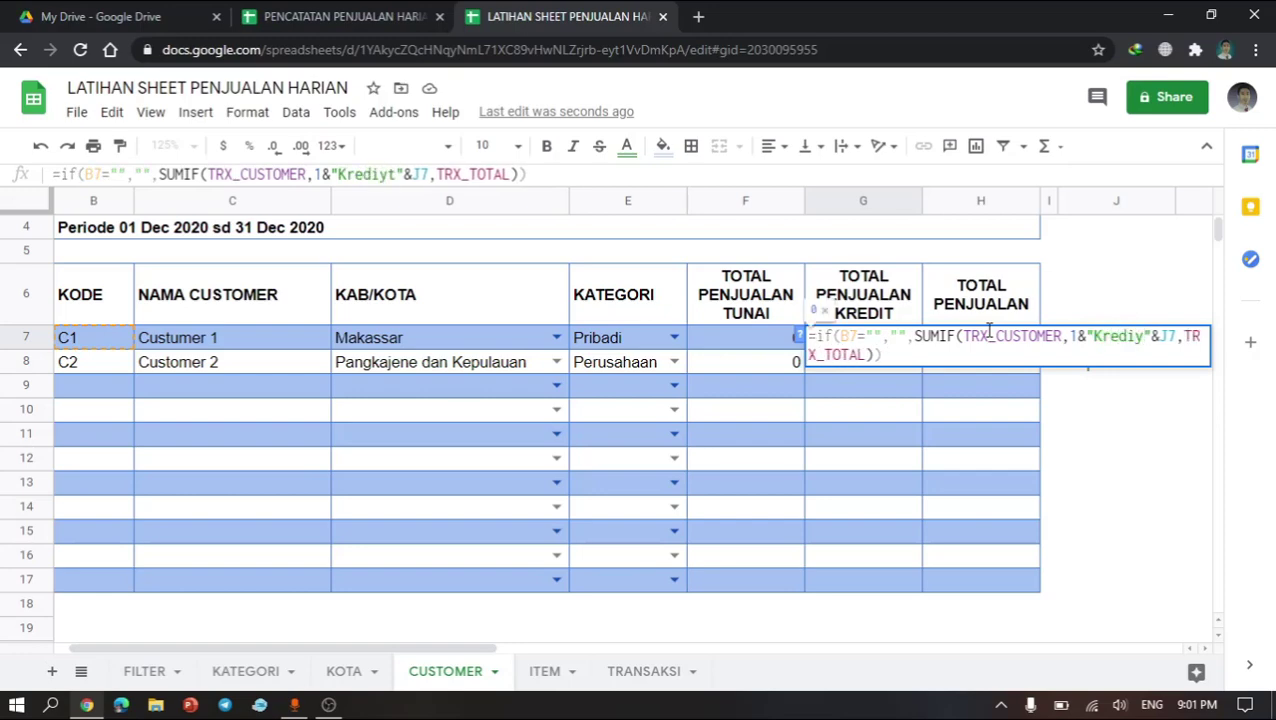
type("t")
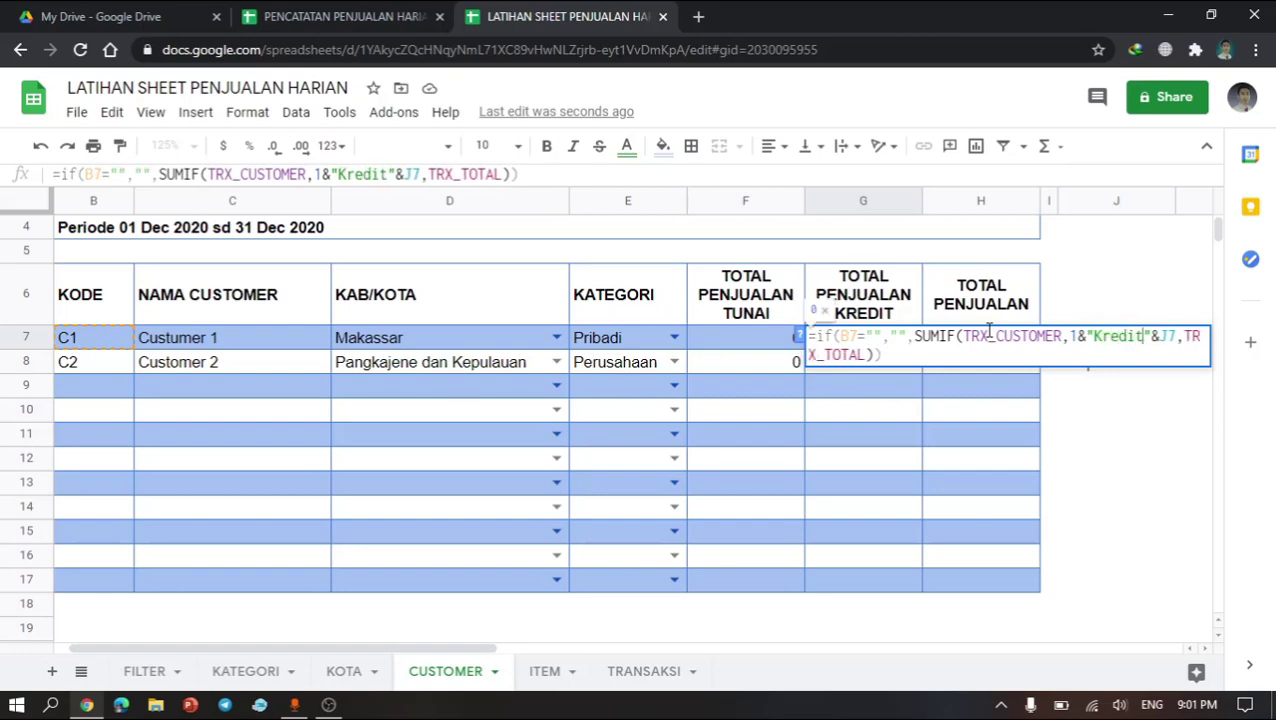
key("Return")
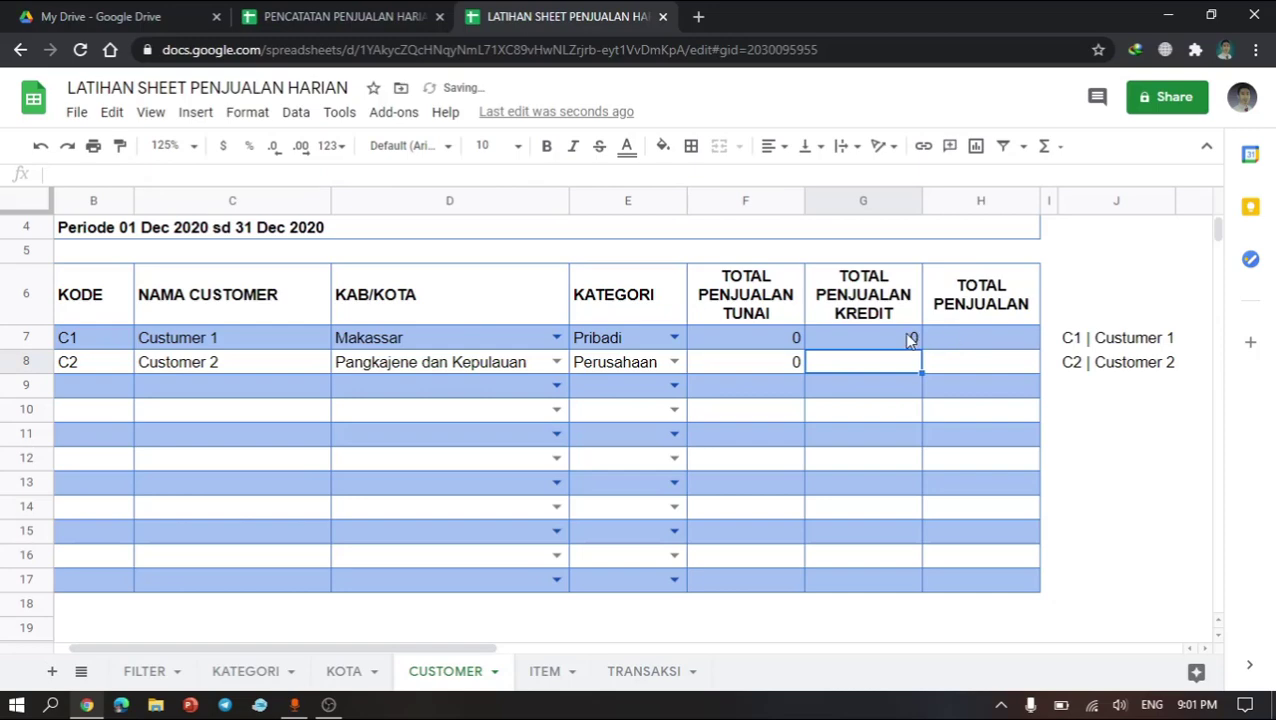
Step: Copy the credit sales formula into the TOTAL PENJUALAN KREDIT cells down to row 17
left_click(910, 340)
key("ctrl+c")
key("Down")
key("shift+Down")
key("shift+Down")
key("shift+Down")
key("shift+Down")
key("shift+Down")
key("shift+Down")
key("shift+Down")
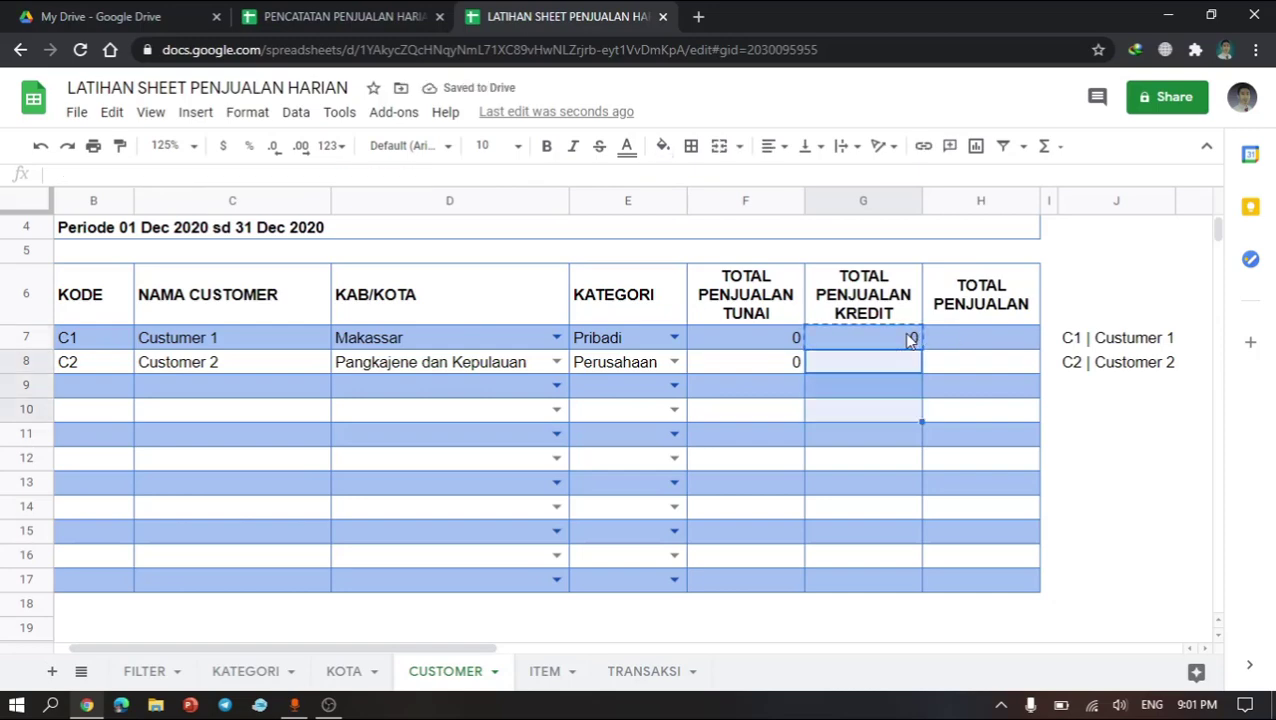
key("shift+Down")
key("shift+Down")
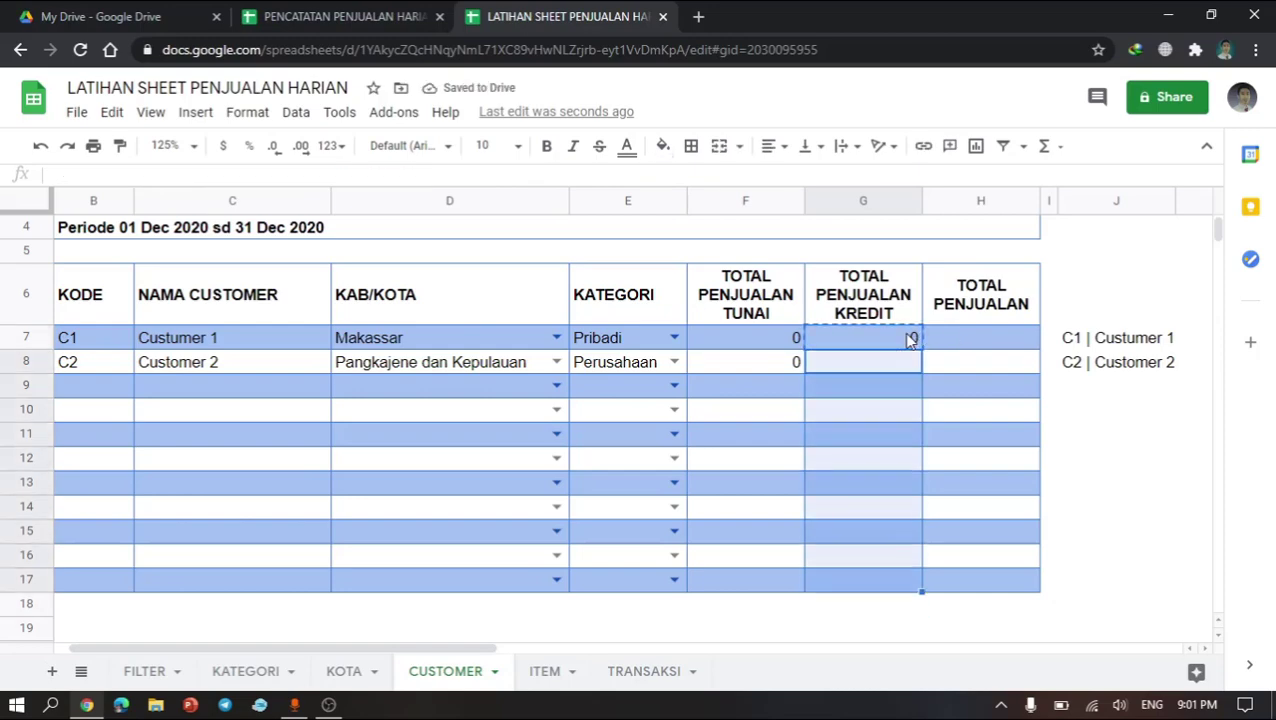
key("ctrl+v")
left_click(875, 360)
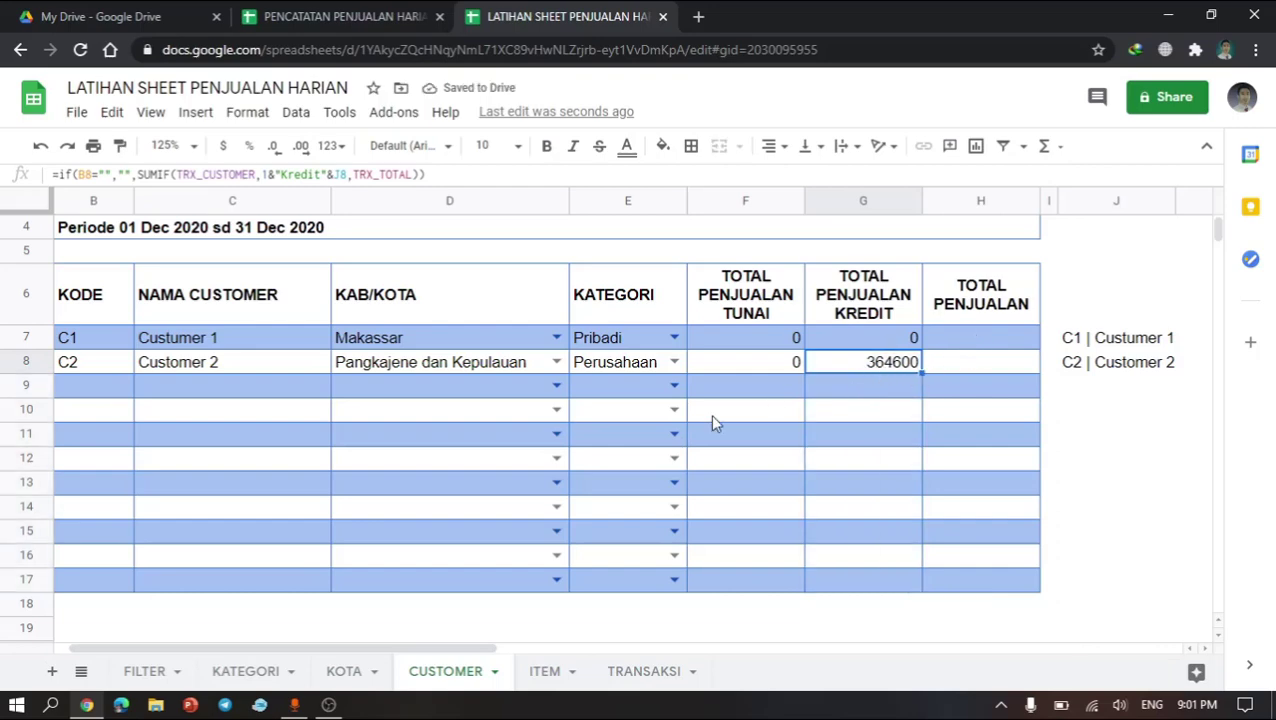
Step: Check the TRANSAKSI totals of customer C2's credit transactions against the credit sales result
left_click(630, 670)
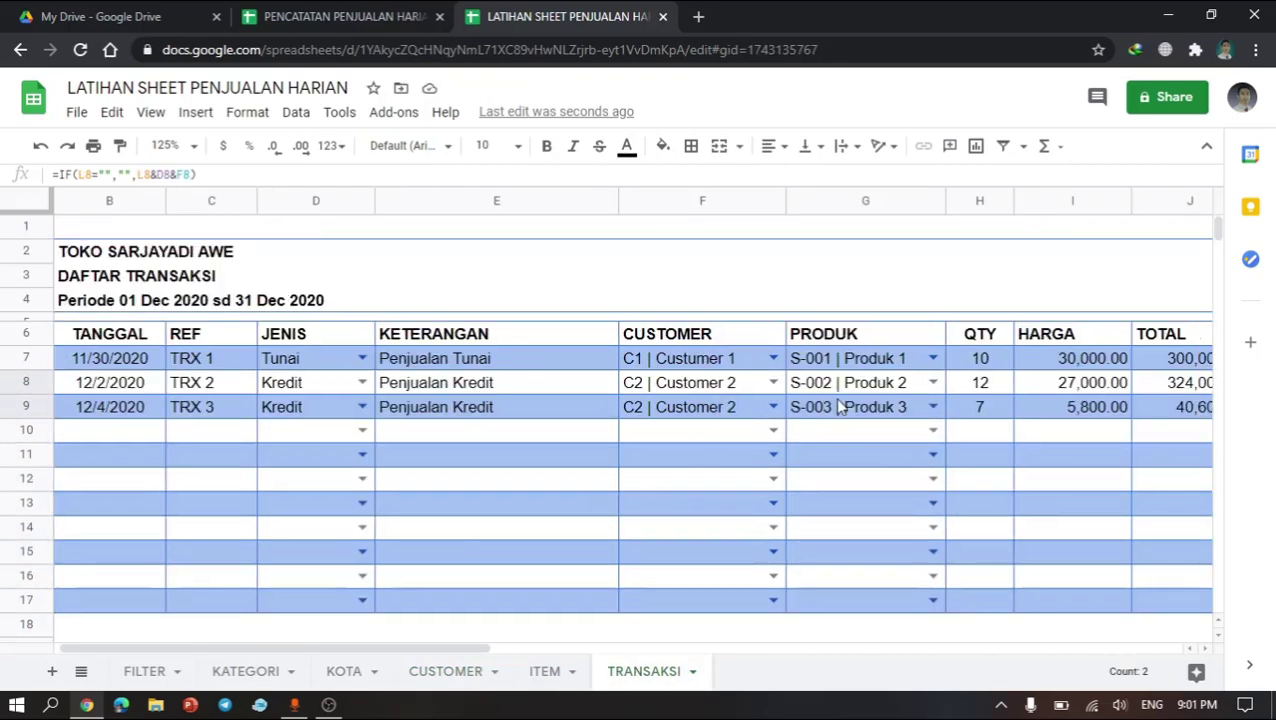
left_click_drag(668, 392, 669, 412)
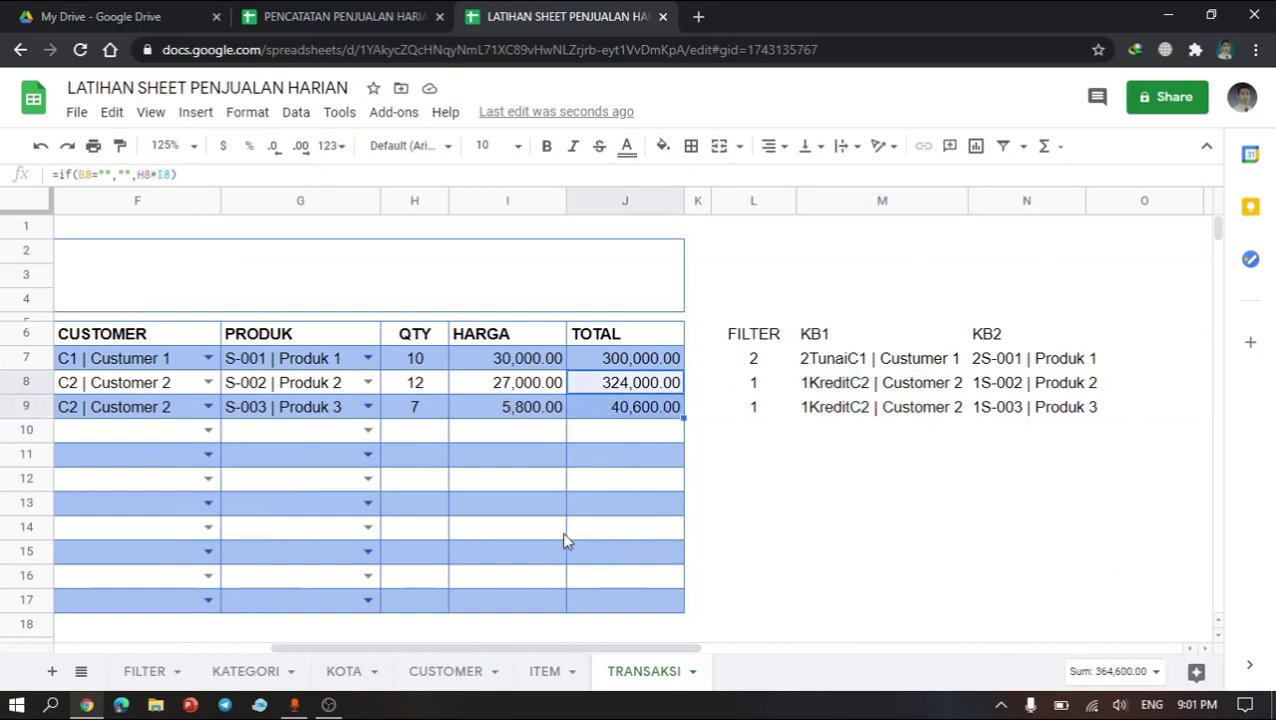
left_click(466, 678)
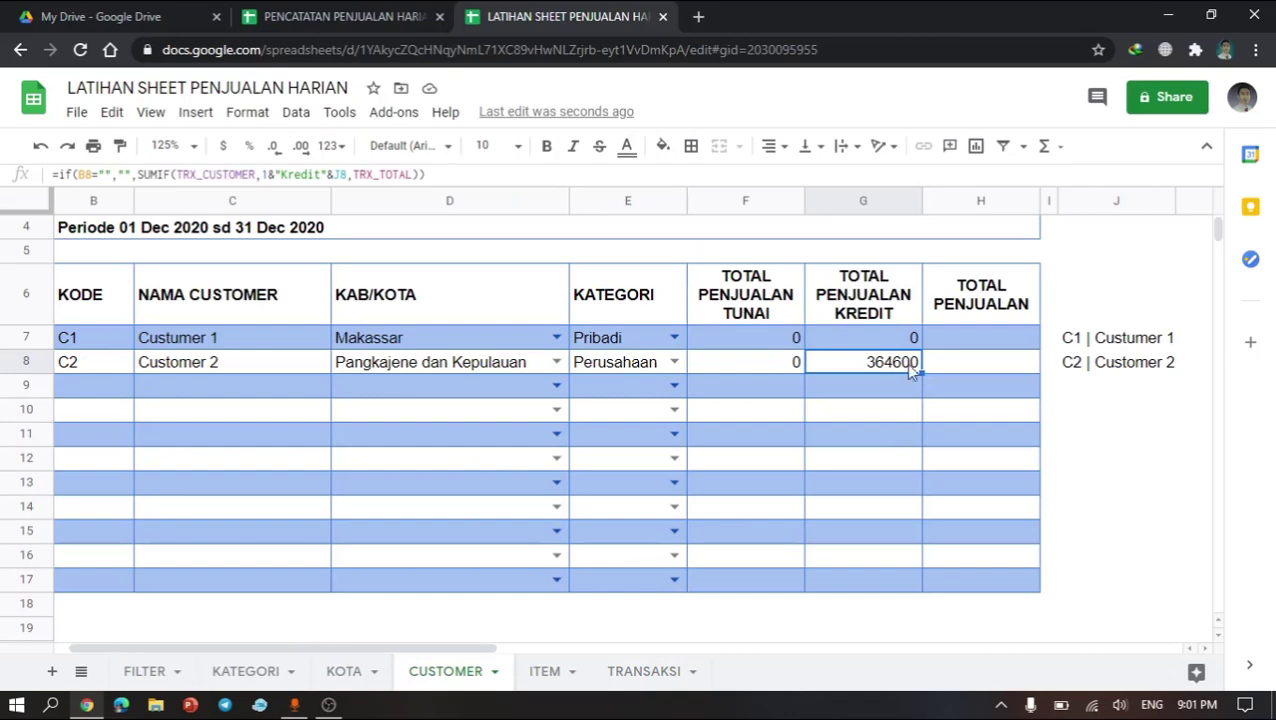
Step: Enter =F7+G7 in the first customer's TOTAL PENJUALAN cell
left_click(970, 338)
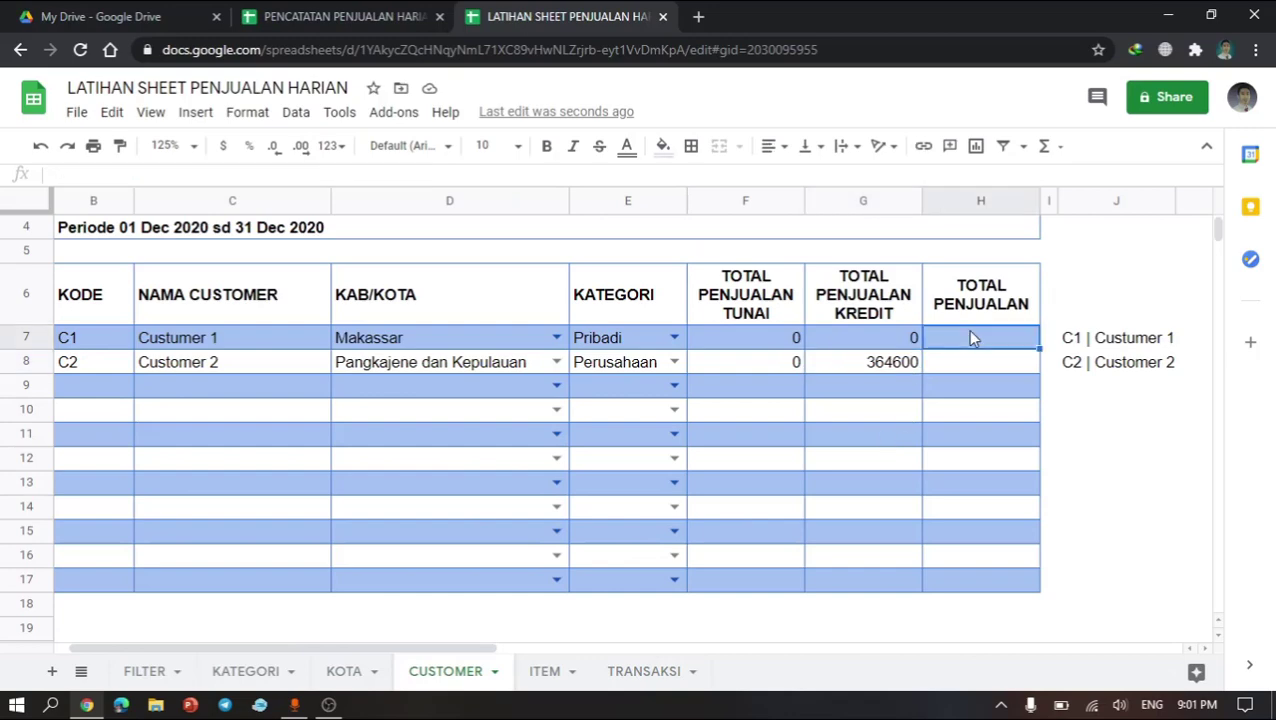
type("=F7")
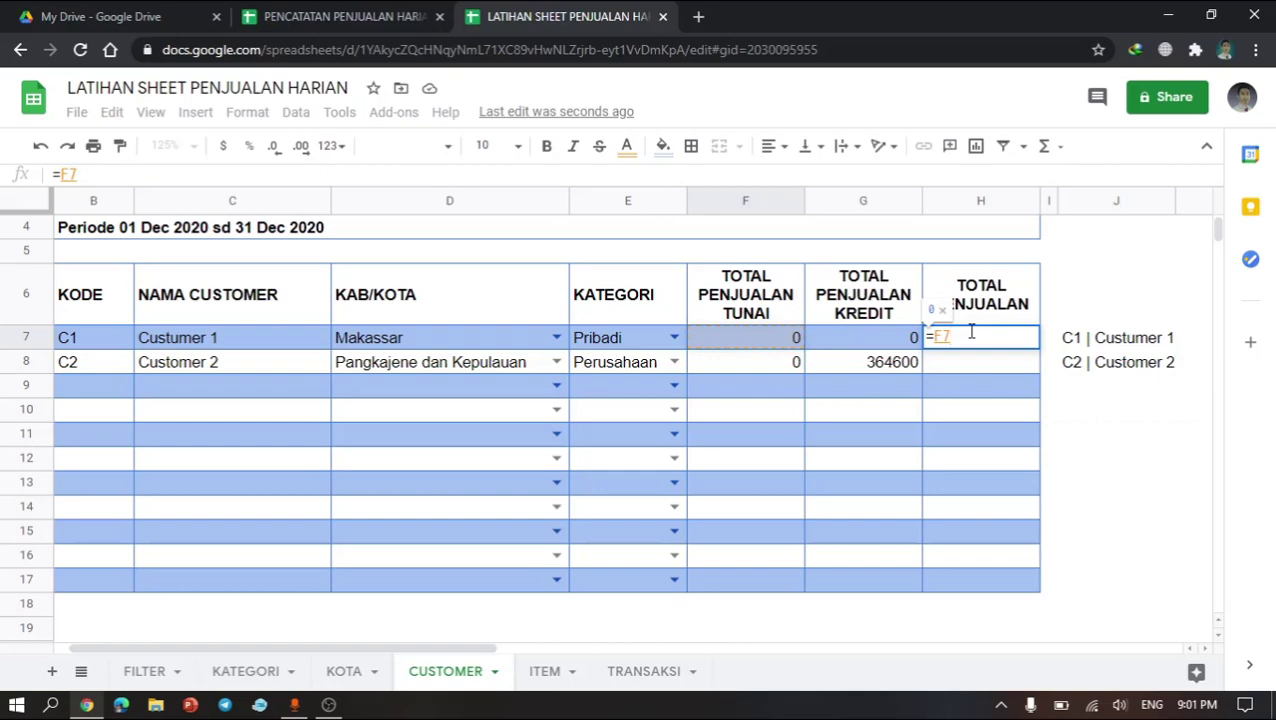
type("+G7")
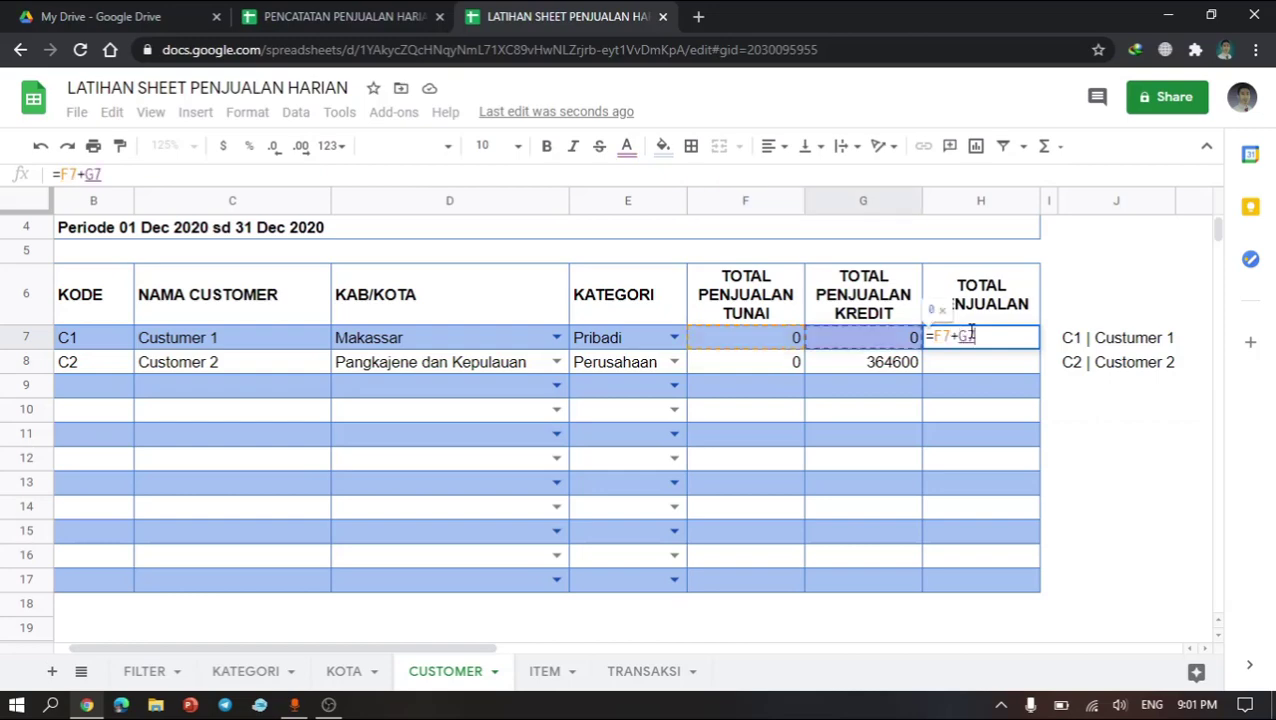
key("Return")
Step: Copy the total sales formula into the TOTAL PENJUALAN cells down to row 17
key("Up")
key("ctrl+c")
key("Down")
key("shift+Down")
key("shift+Down")
key("shift+Down")
key("shift+Down")
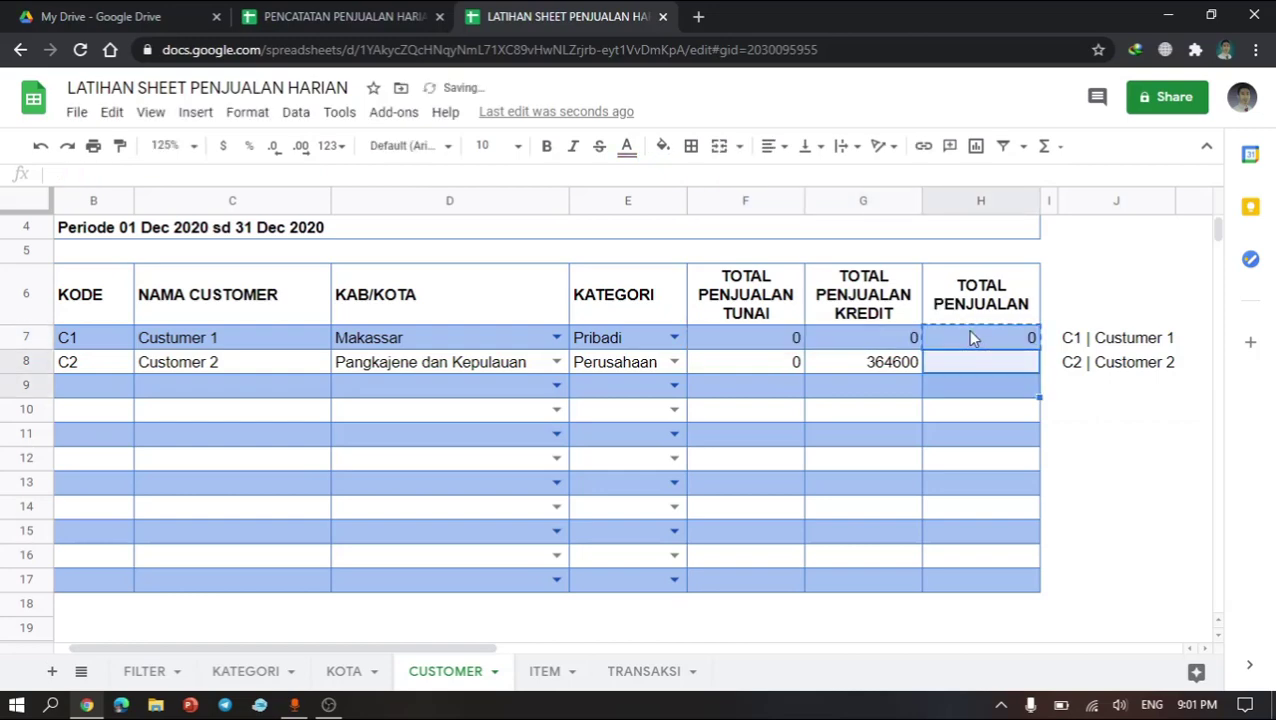
key("shift+Down")
key("shift+Down")
key("shift+Down")
key("shift+Down")
key("shift+Down")
key("shift+Down")
key("shift+Up")
key("ctrl+v")
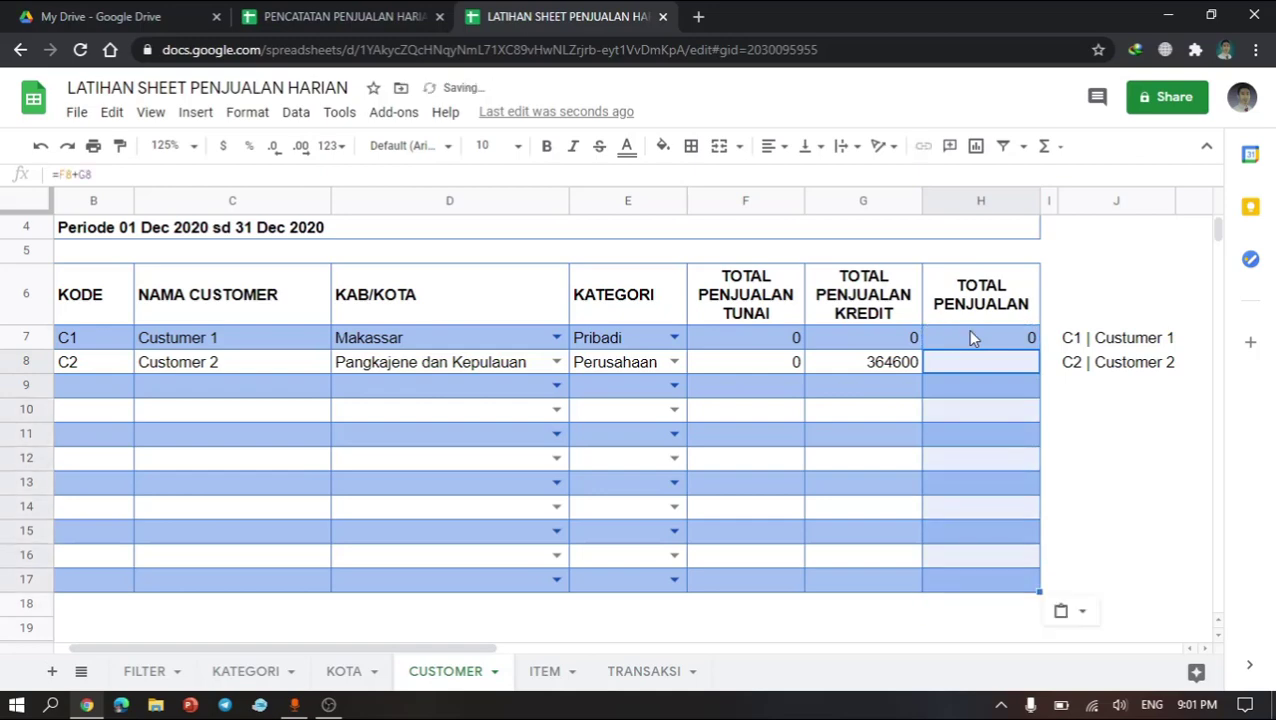
left_click(1009, 413)
left_click(1011, 394)
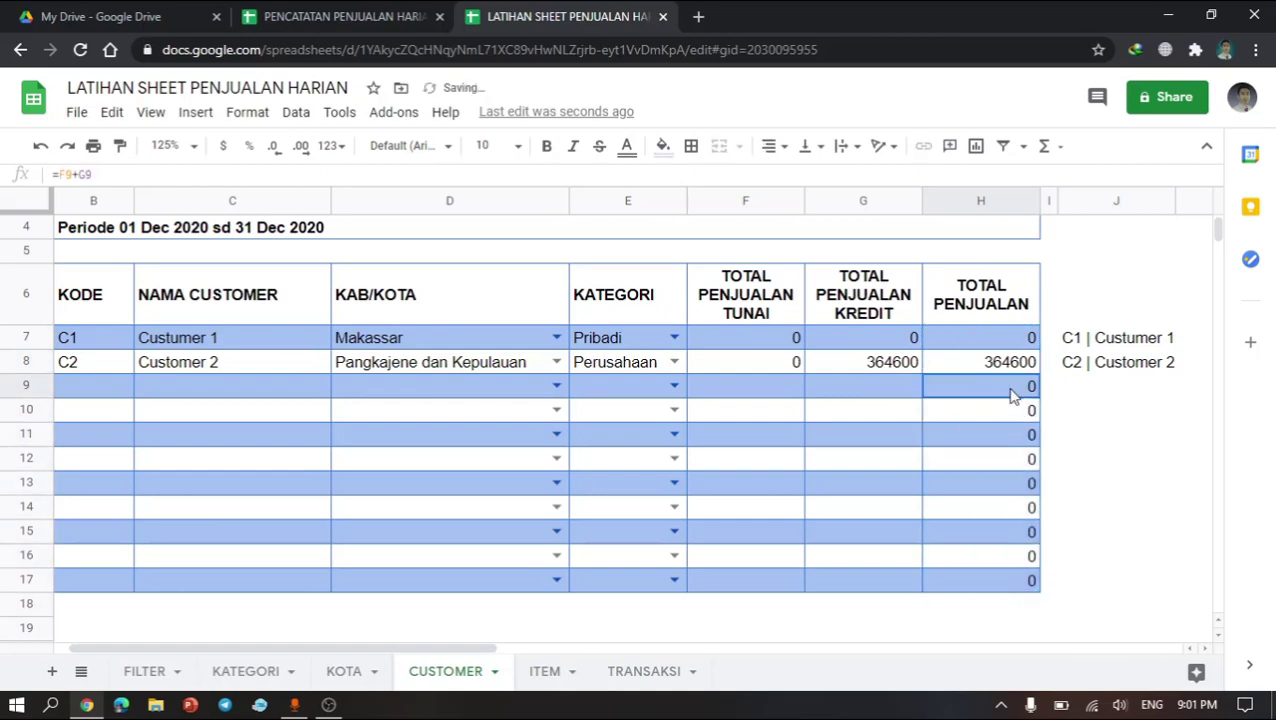
Step: Rewrite the first customer's TOTAL PENJUALAN formula as =if(B7="","",F7+G7) so it stays blank without a code
left_click(997, 338)
double_click(997, 338)
left_click_drag(997, 338, 922, 338)
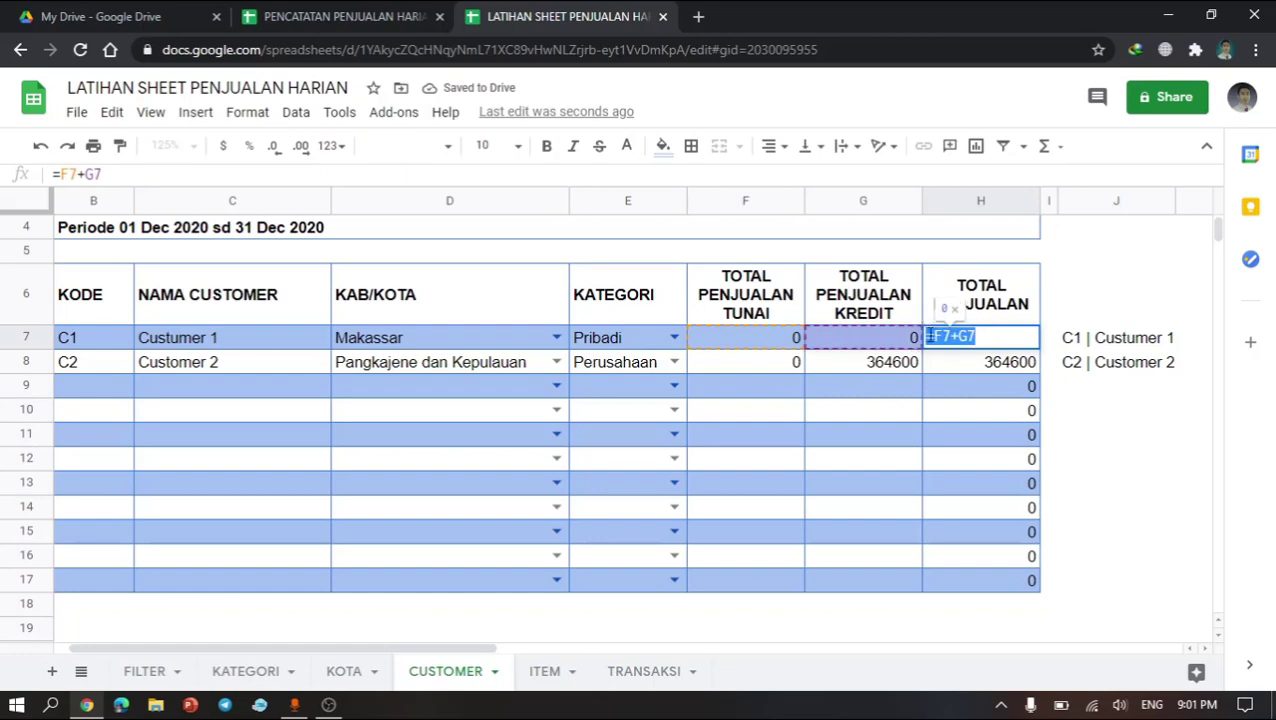
left_click(932, 337)
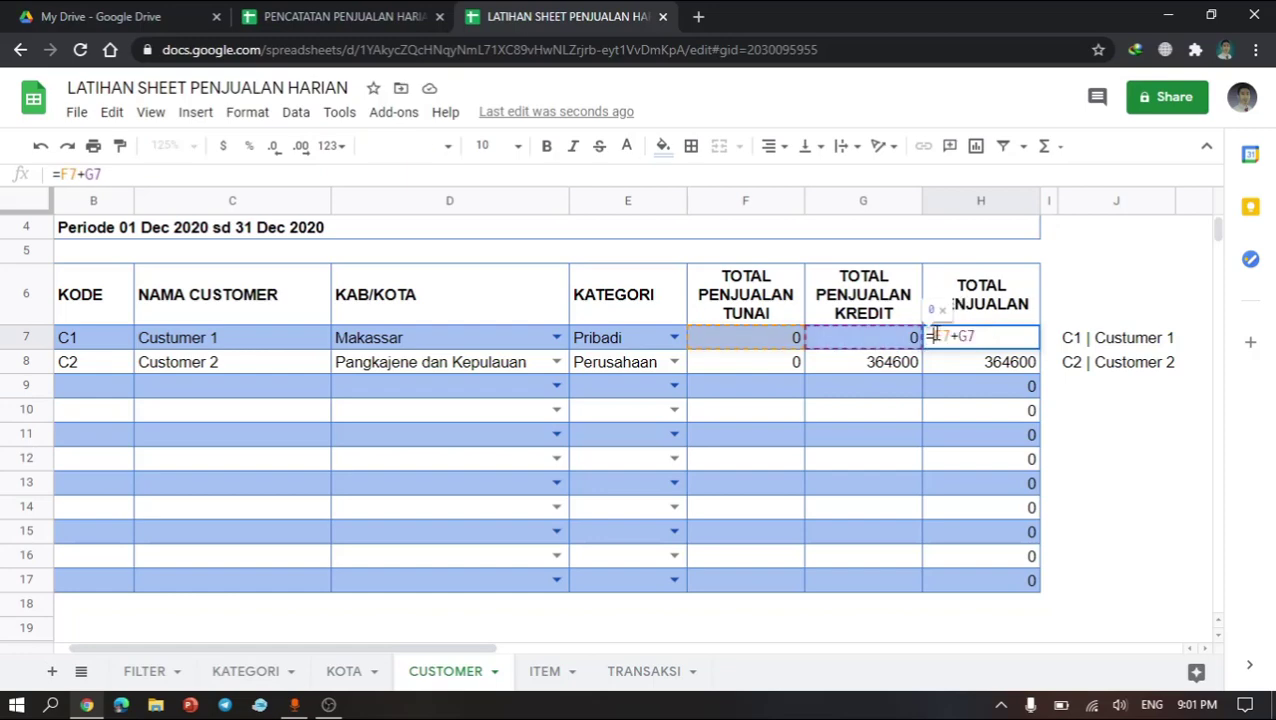
type("if(")
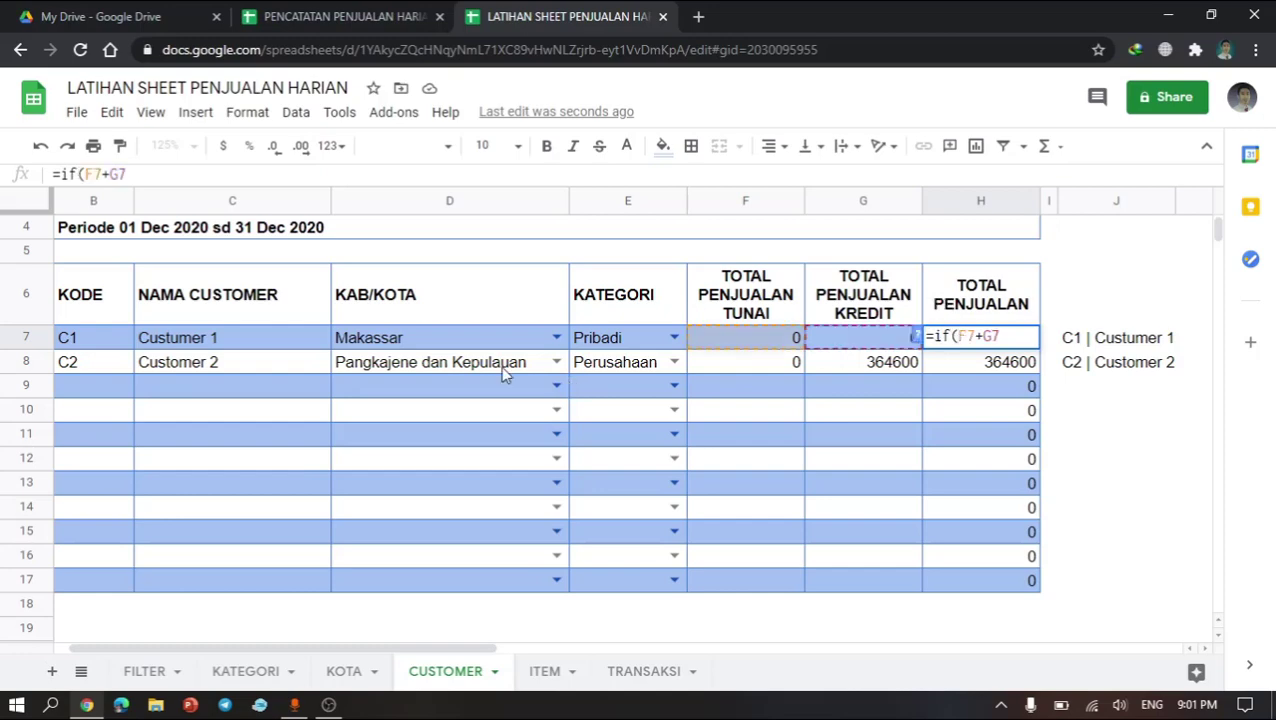
left_click(83, 340)
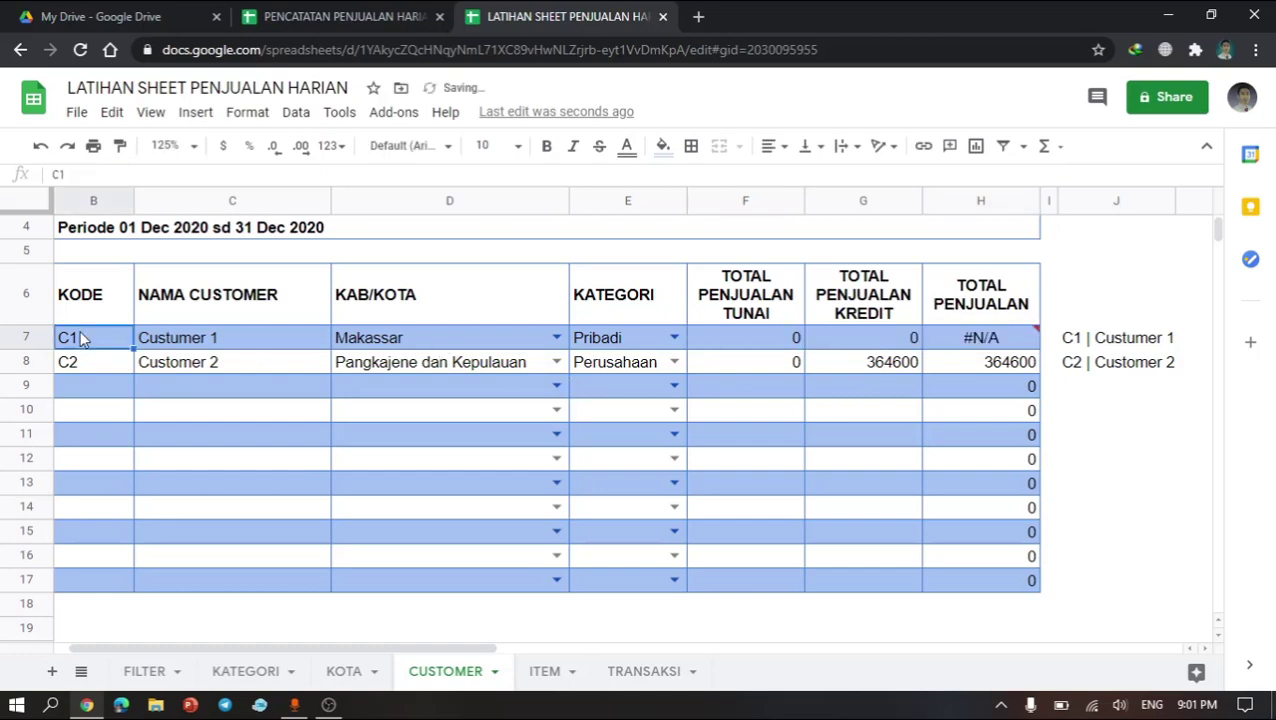
left_click(958, 356)
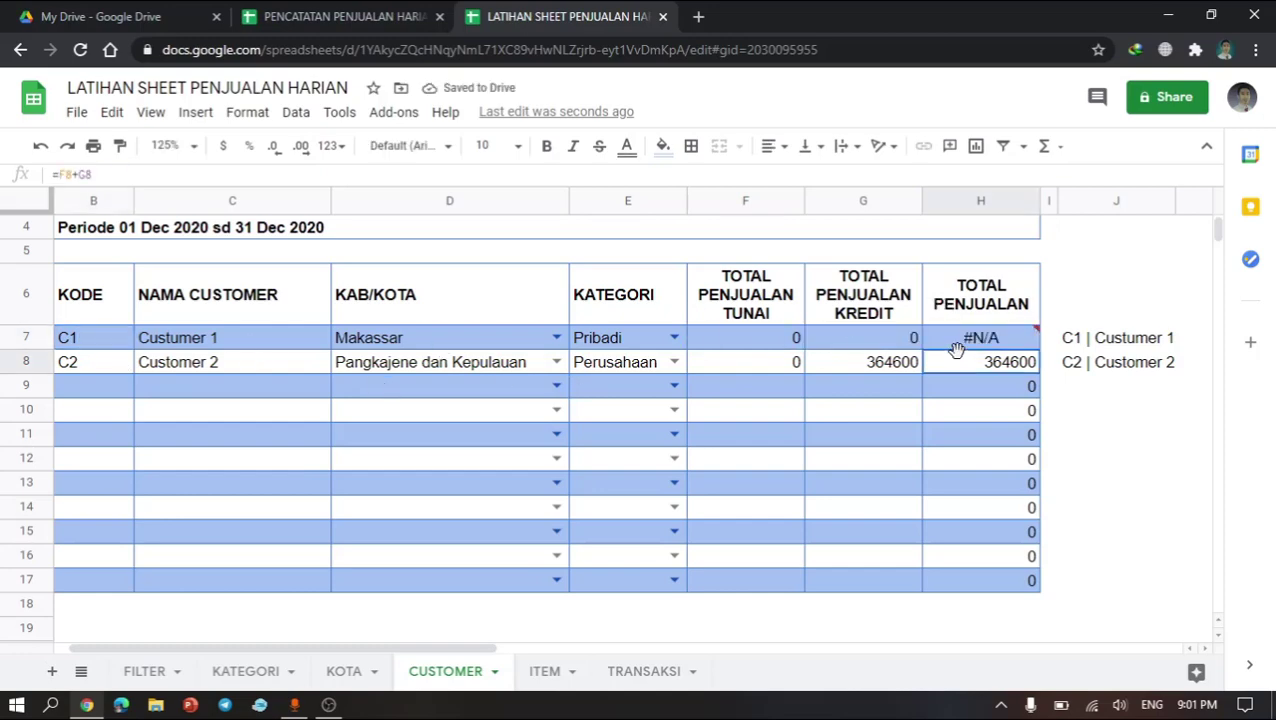
left_click(968, 340)
double_click(958, 337)
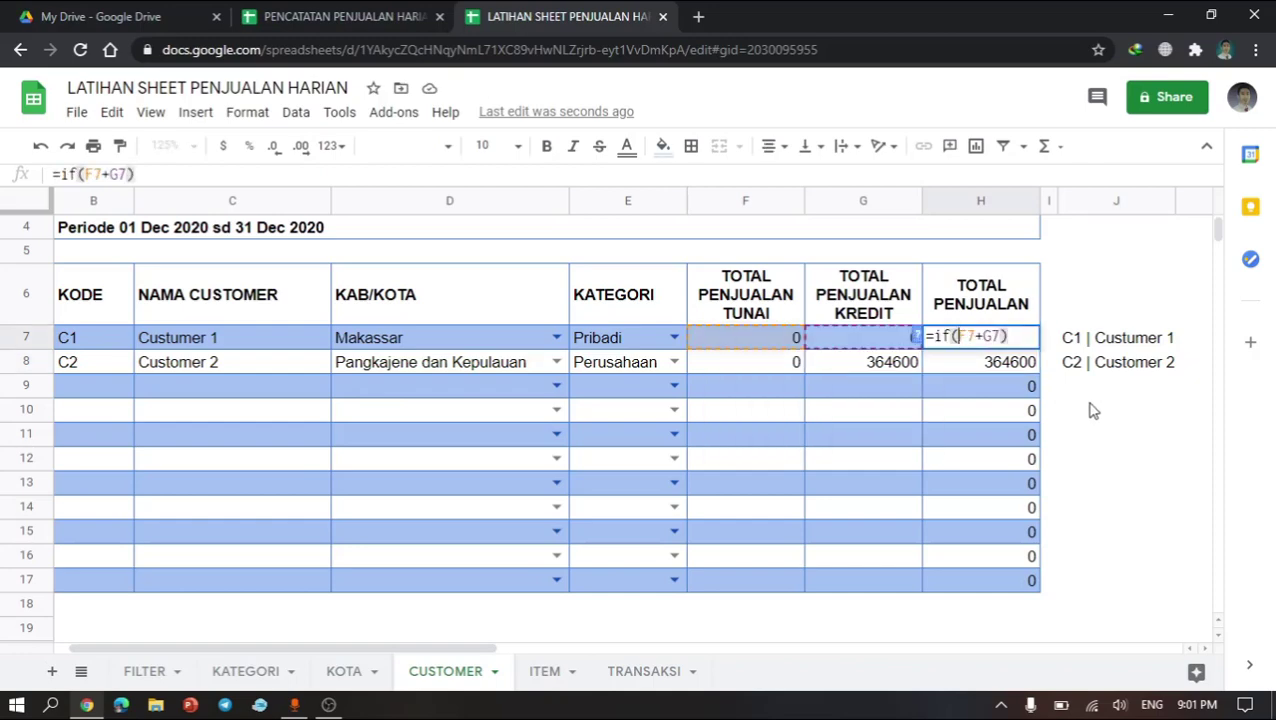
type("b7=")
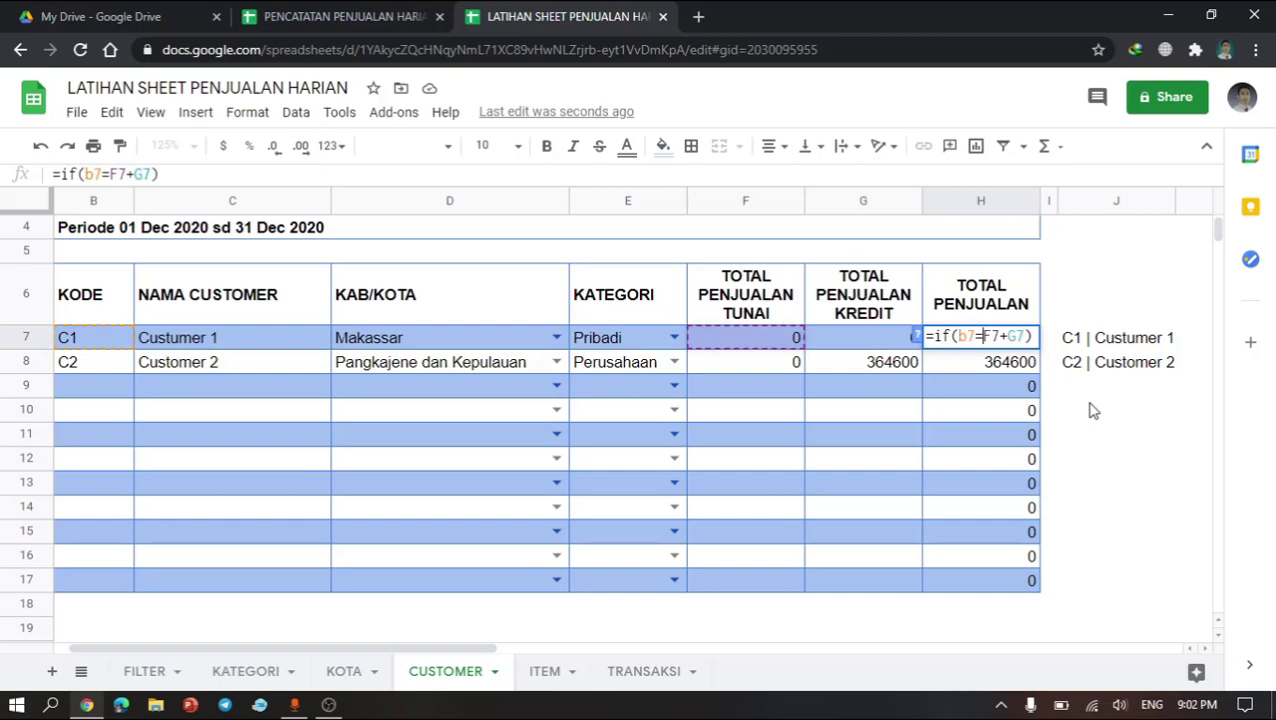
type("\"\",\"\",")
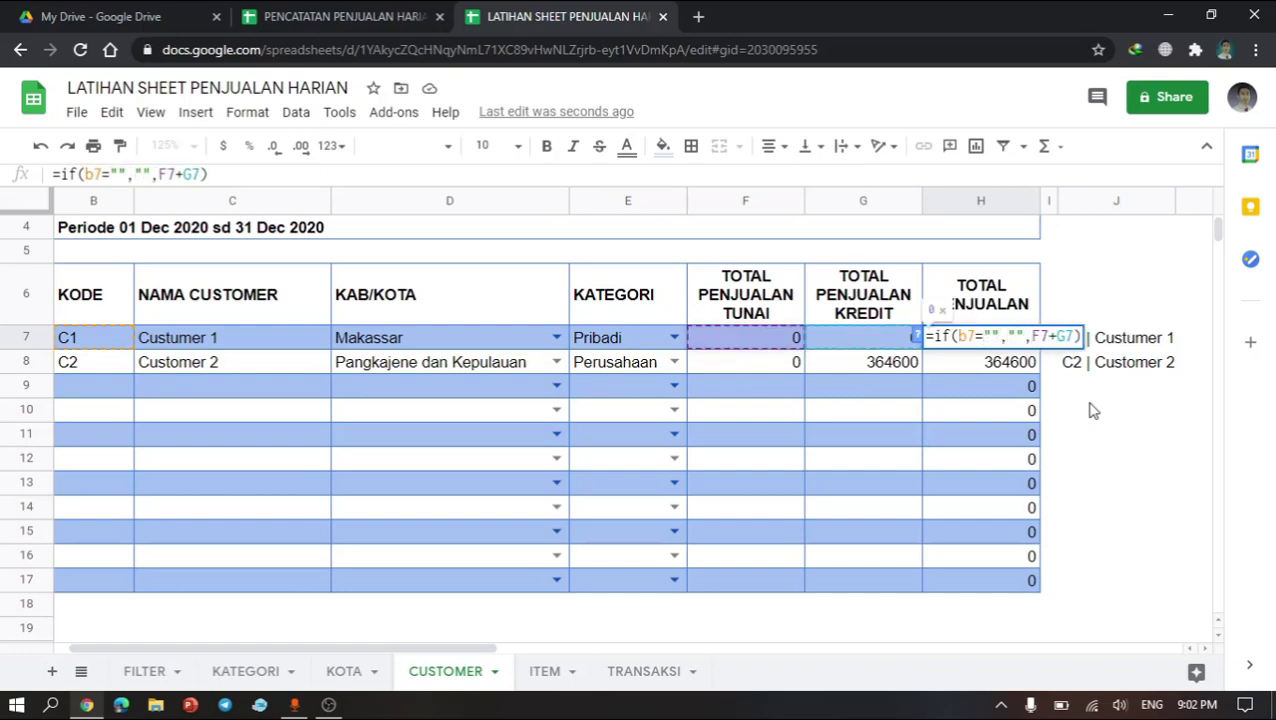
key("Return")
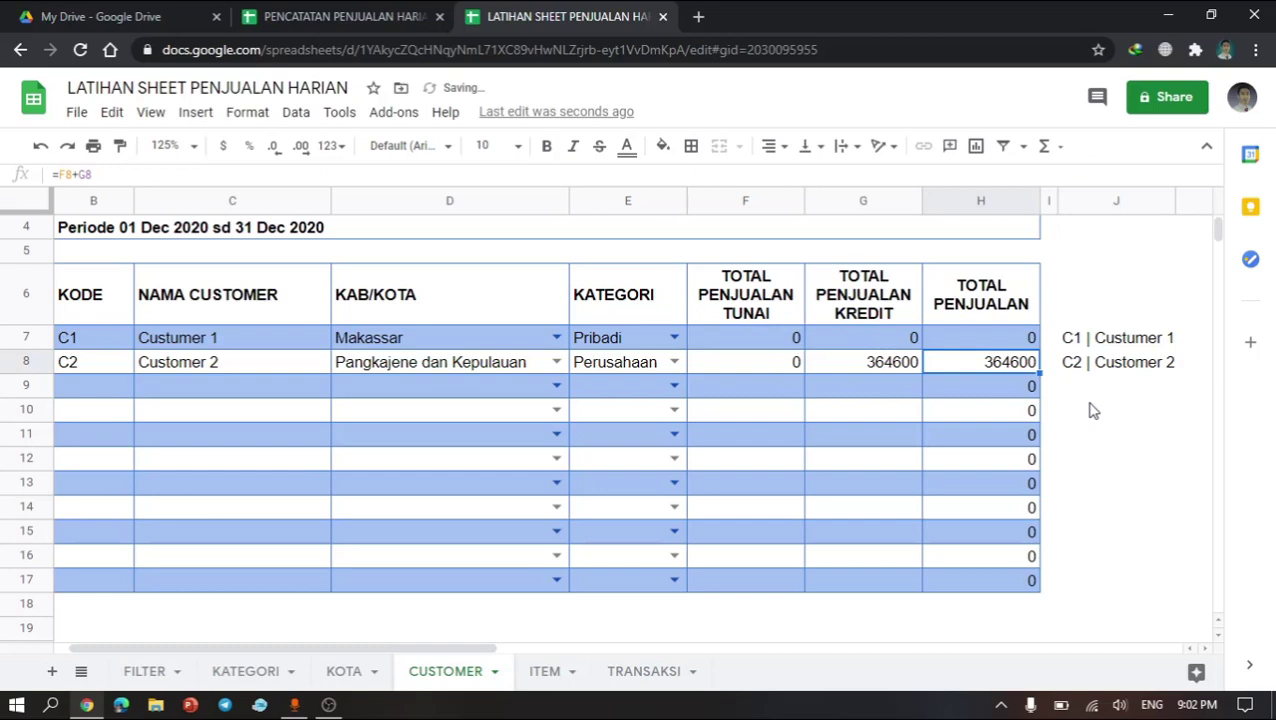
left_click(1018, 341)
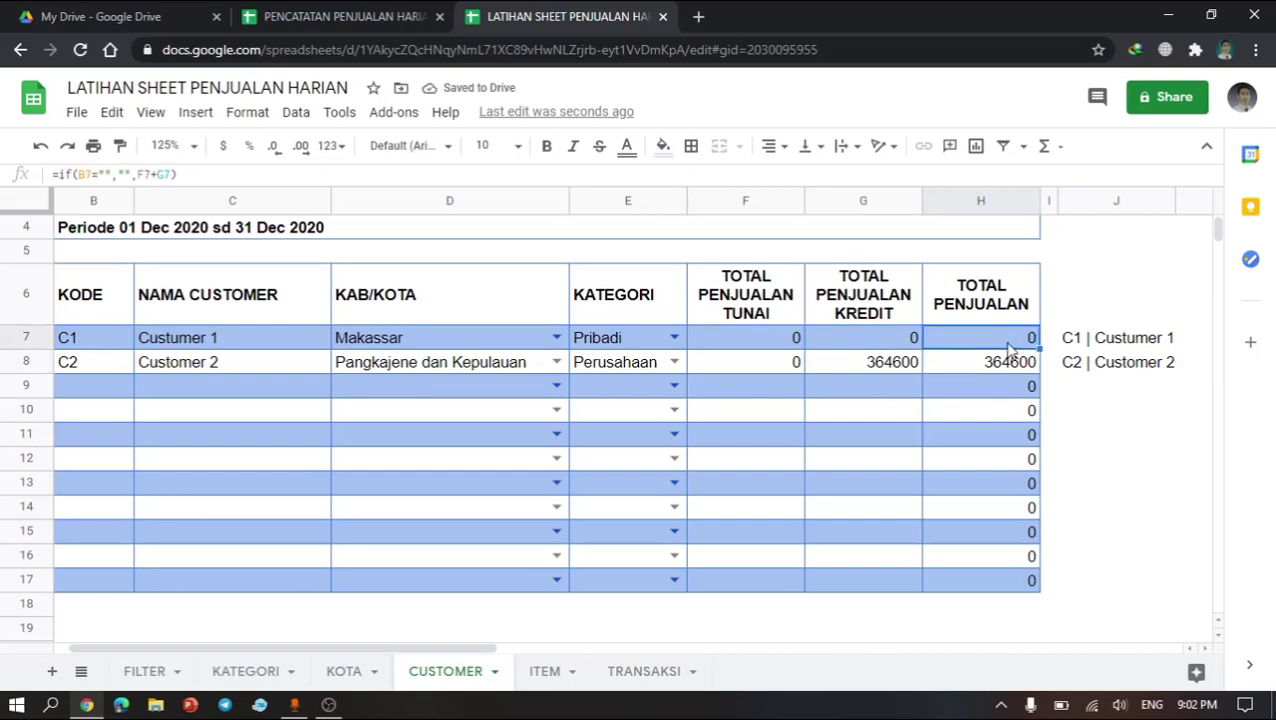
double_click(1010, 348)
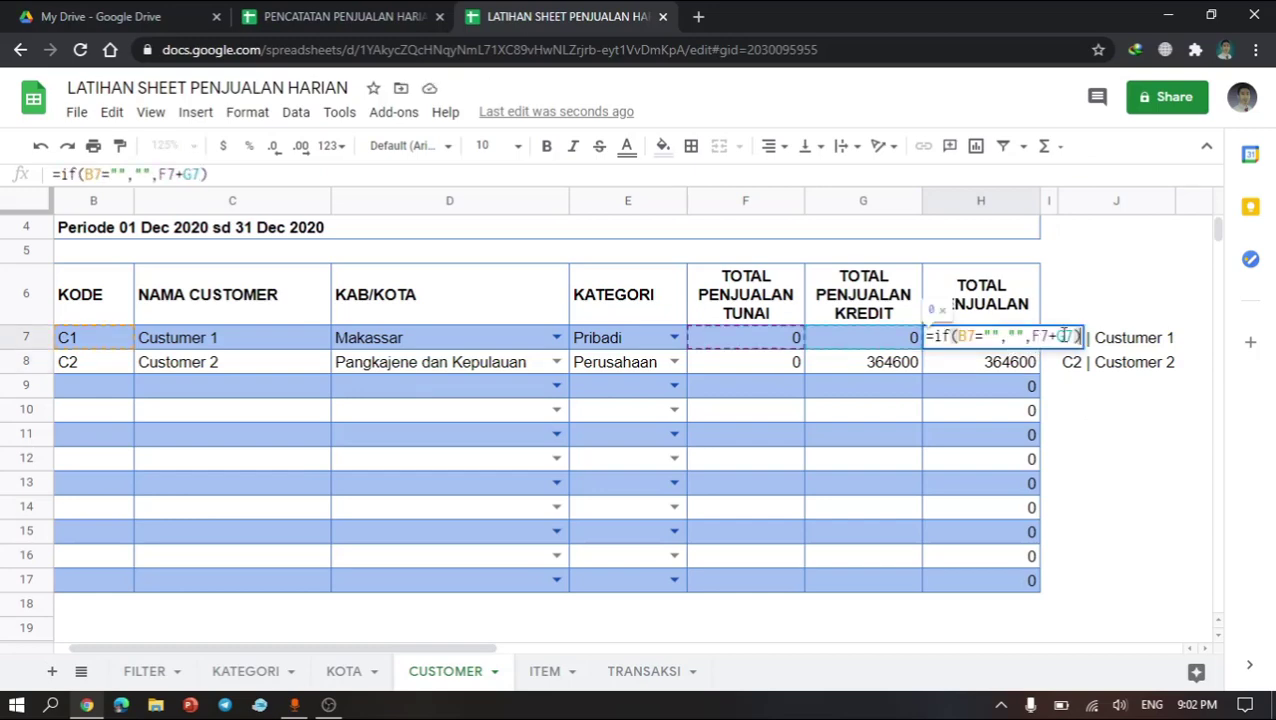
key("Return")
left_click(1020, 339)
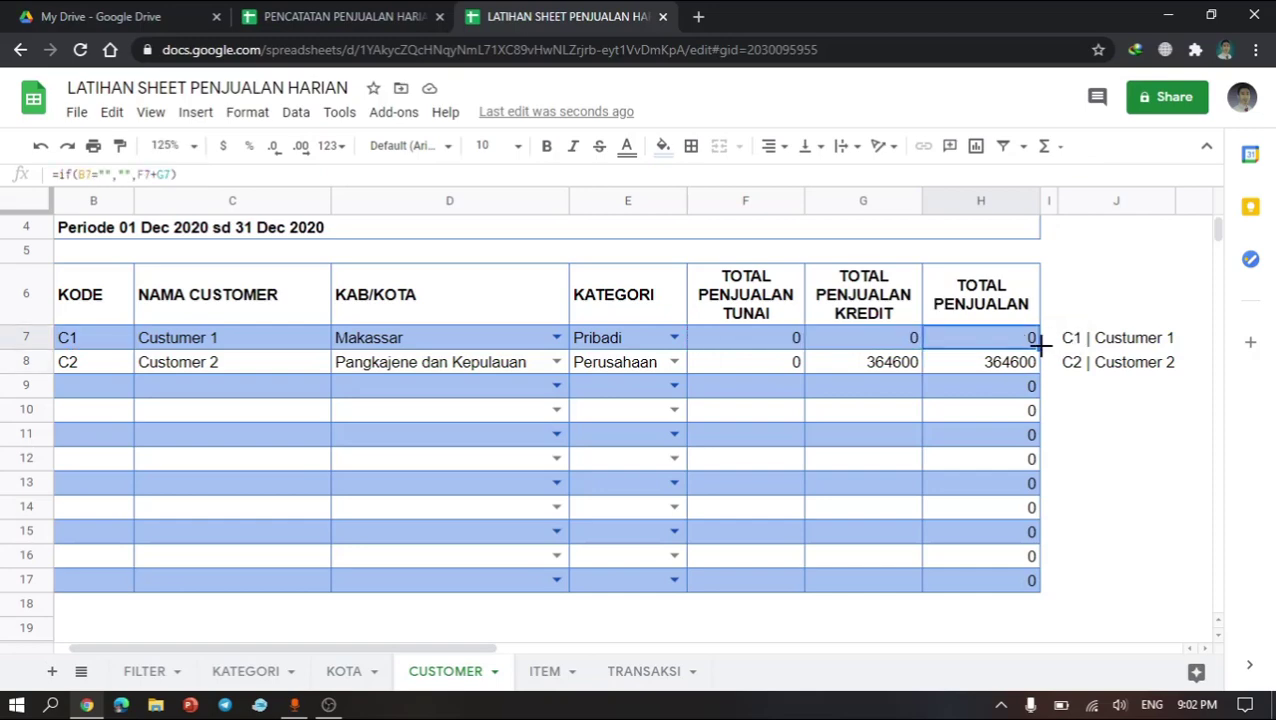
left_click_drag(1040, 345, 1050, 342)
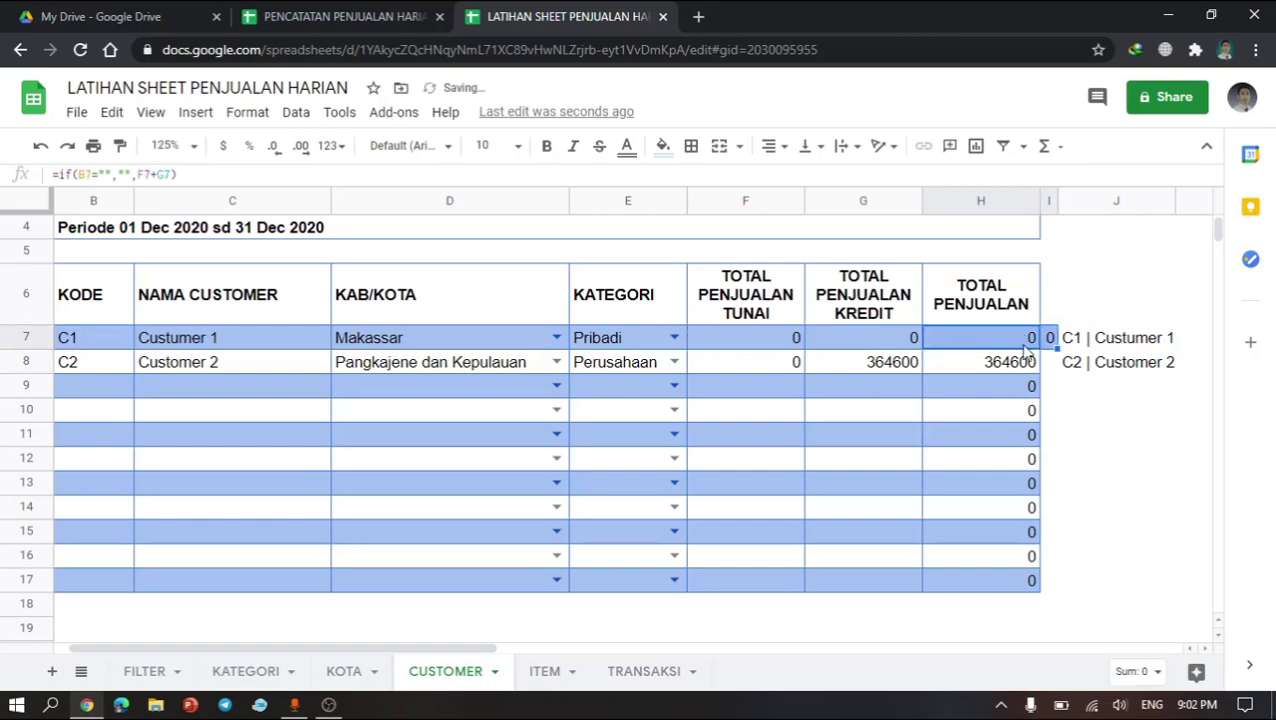
key("ctrl+z")
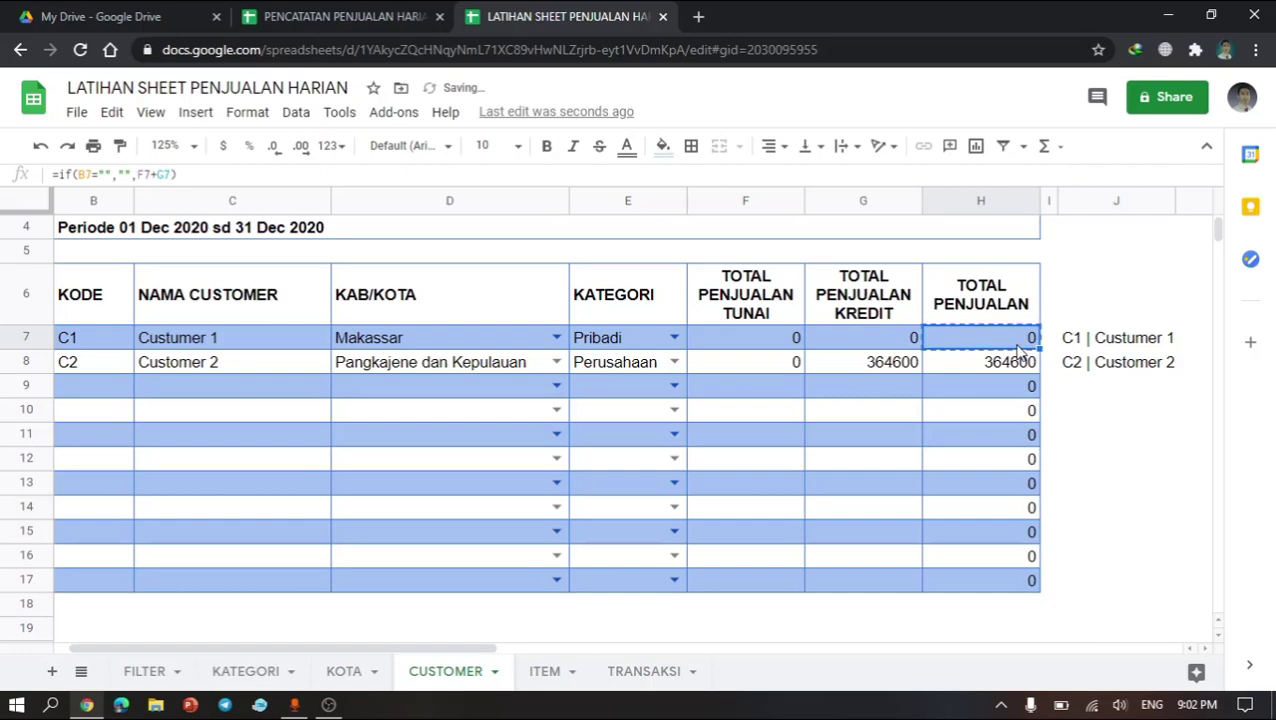
Step: Paste the new total sales formula into the TOTAL PENJUALAN cells from row 8 down to row 17
key("Down")
key("shift+Down")
key("ctrl+shift+Down")
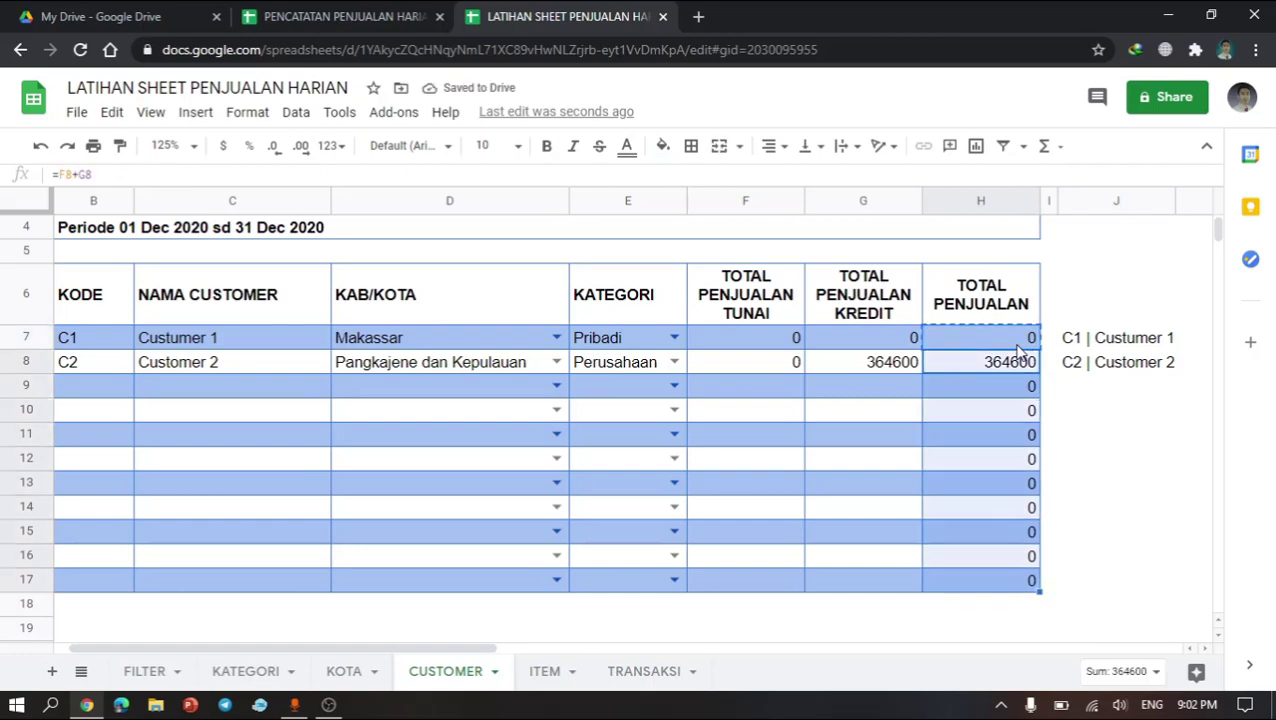
key("ctrl+v")
left_click(1005, 412)
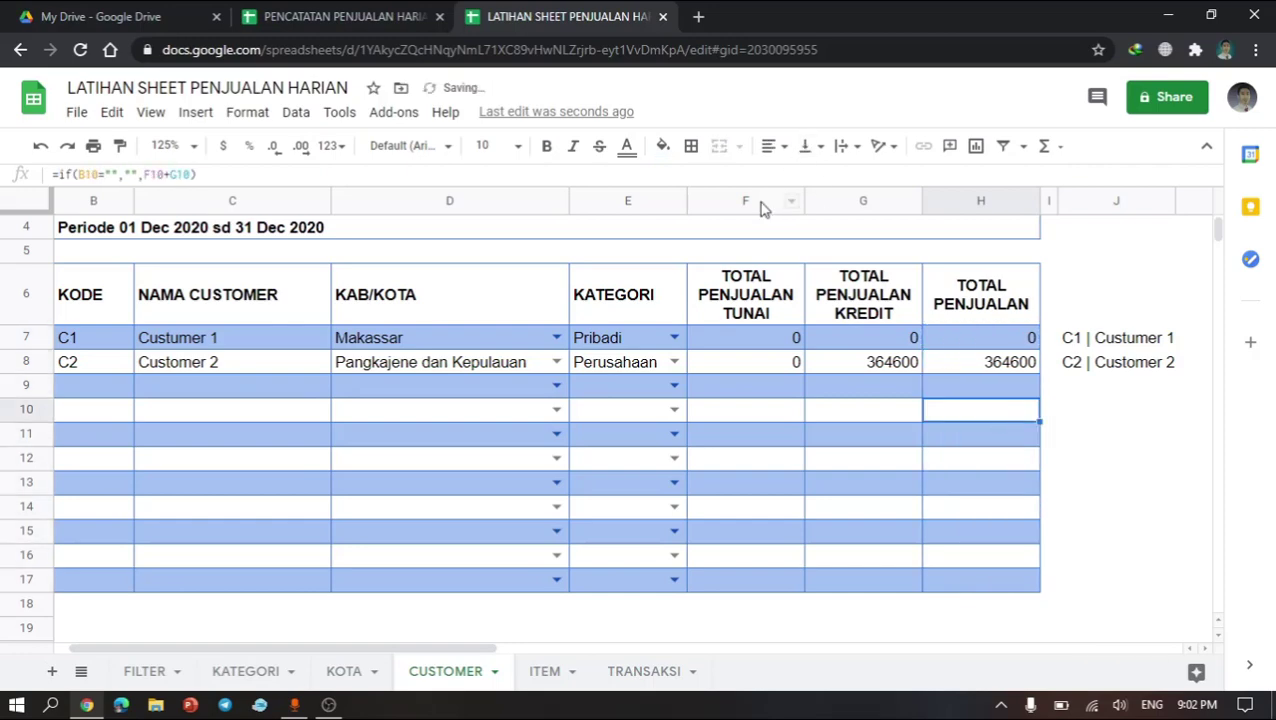
Step: Apply the Number format to columns F to H holding the cash, credit and total sales figures
left_click_drag(760, 203, 977, 226)
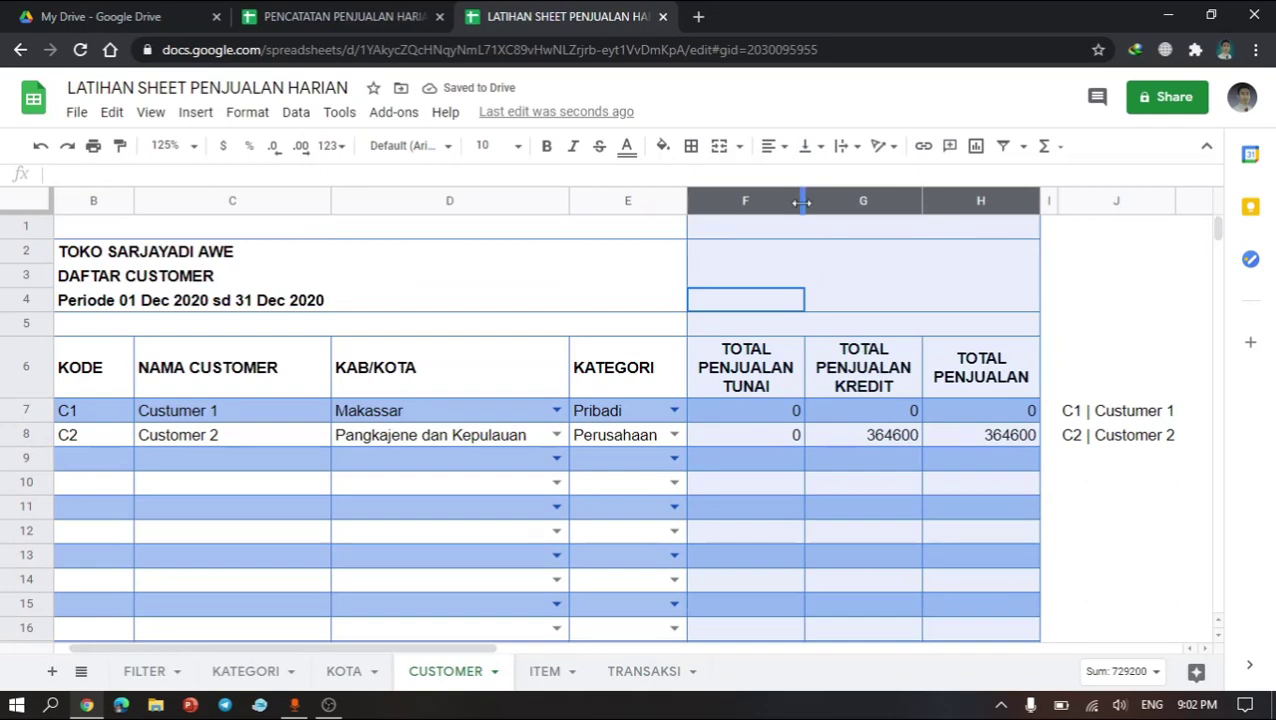
left_click(338, 147)
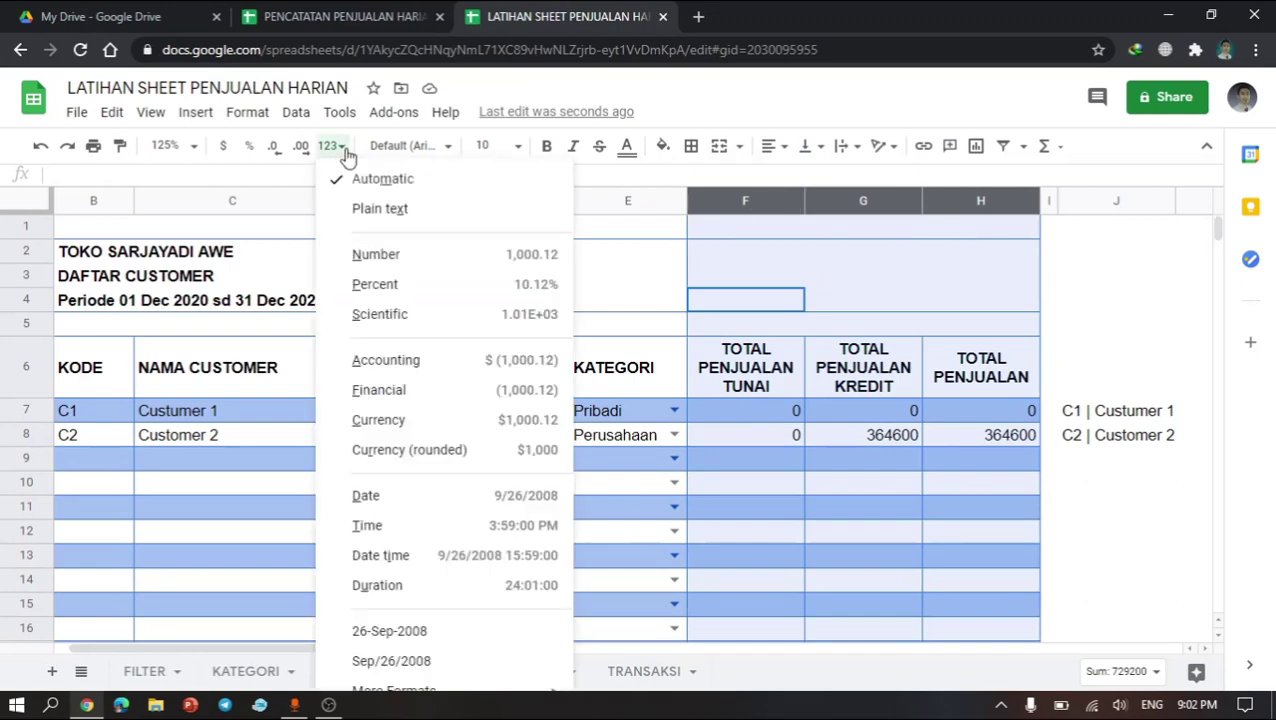
left_click(399, 256)
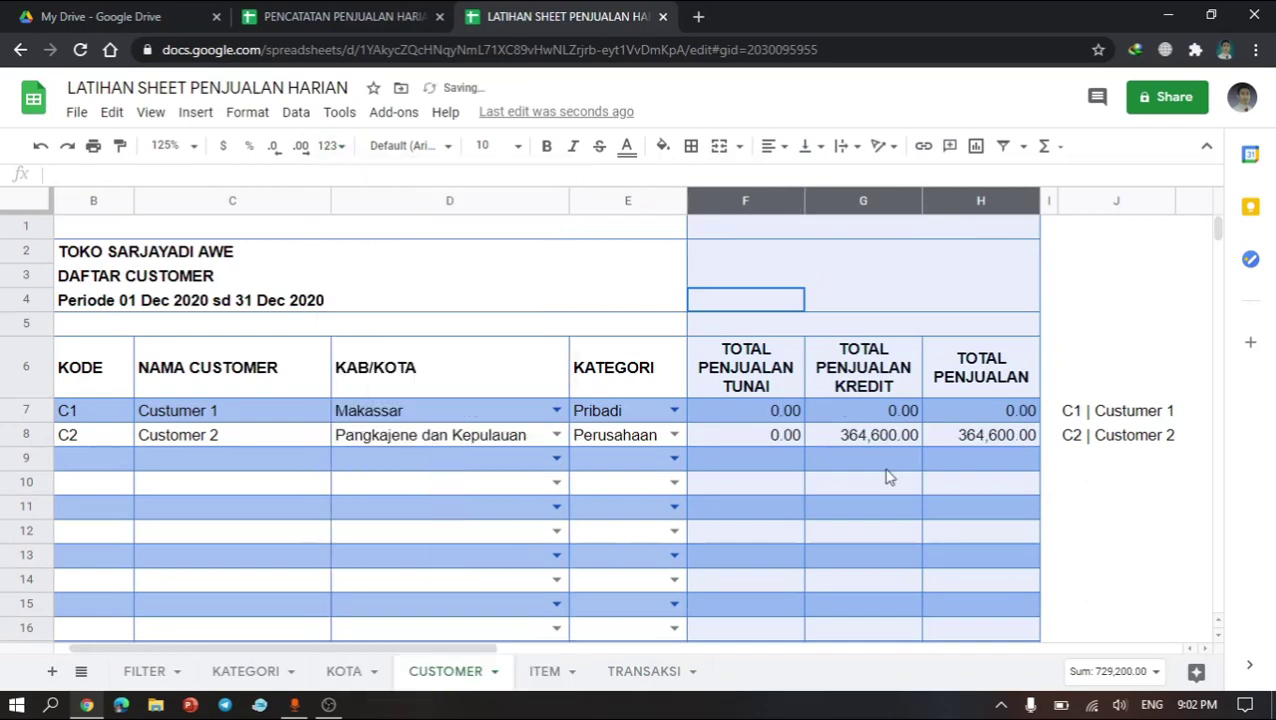
left_click(870, 436)
left_click(973, 440)
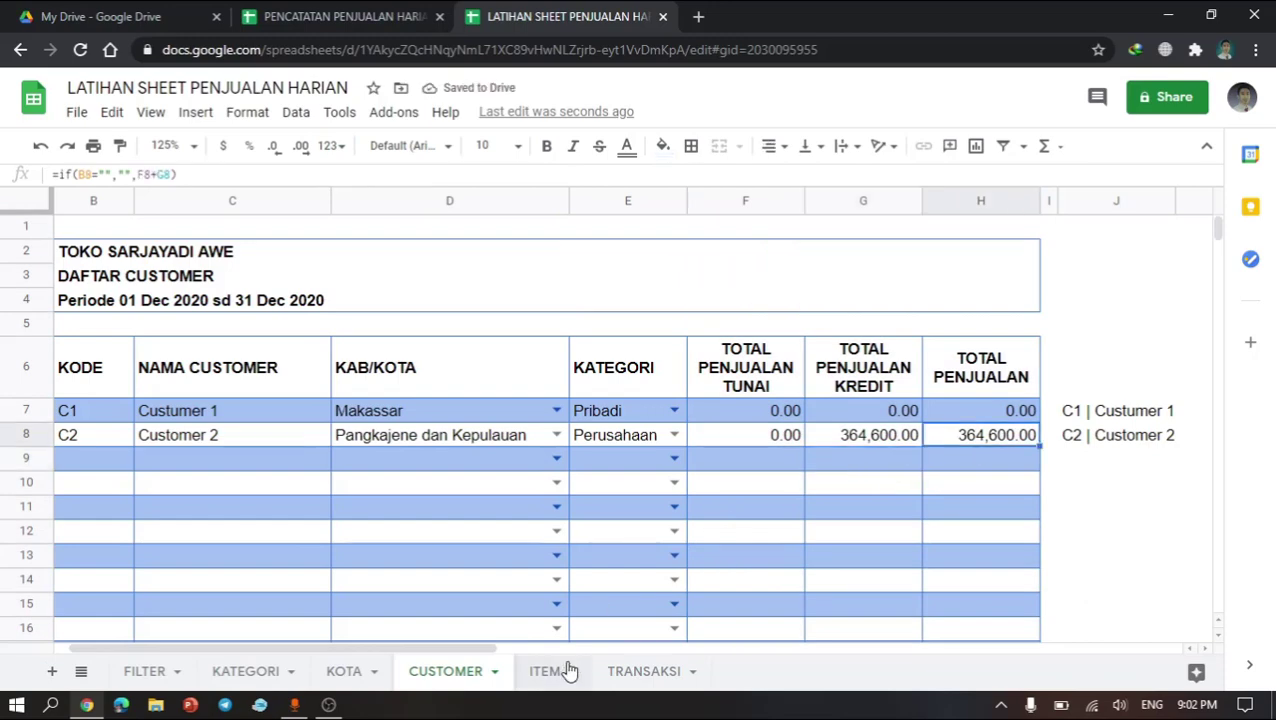
Step: On the TRANSAKSI sheet, change the JENIS of transaction TRX 2 to Tunai
left_click(640, 671)
scroll(203, 411, "left", 3)
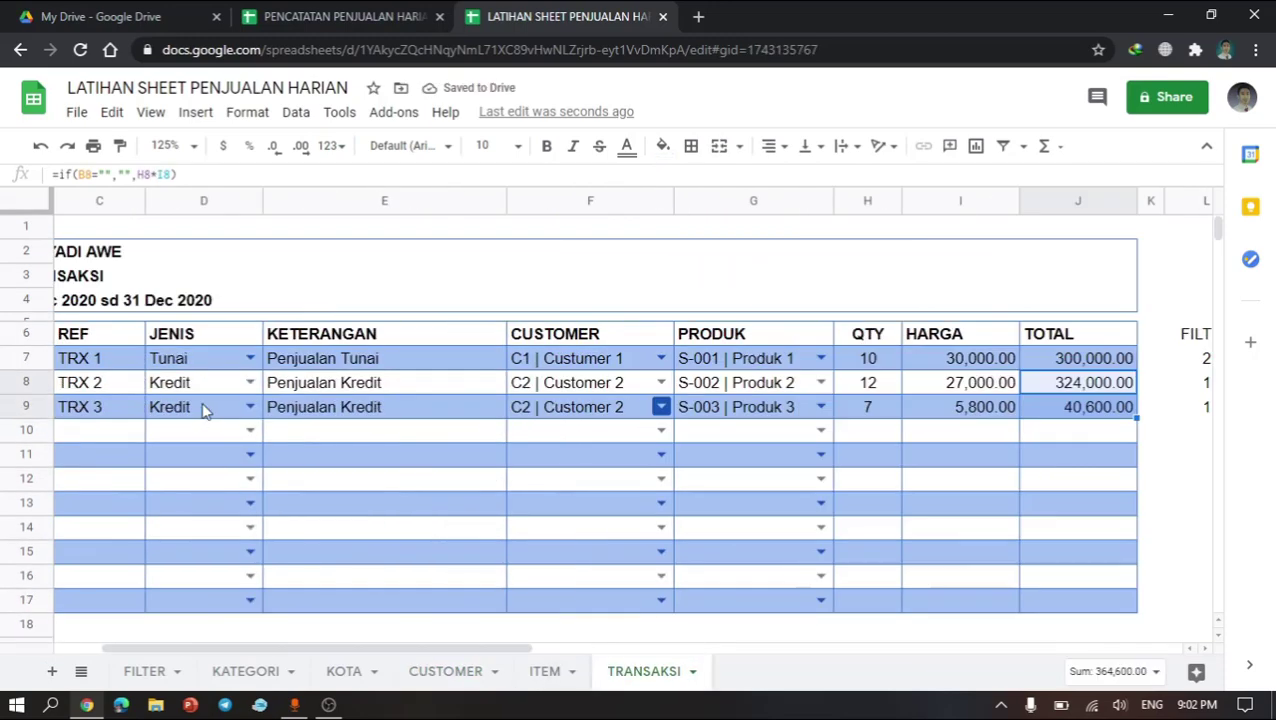
left_click(250, 382)
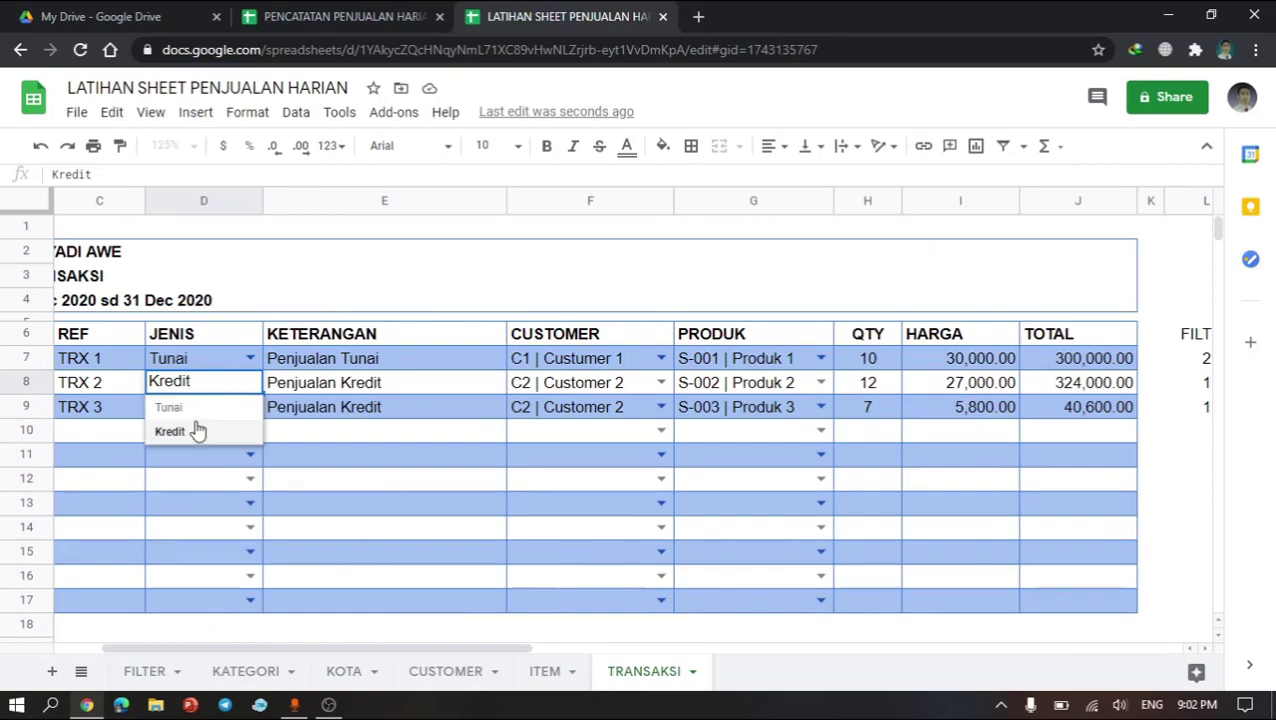
left_click(172, 408)
left_click(494, 484)
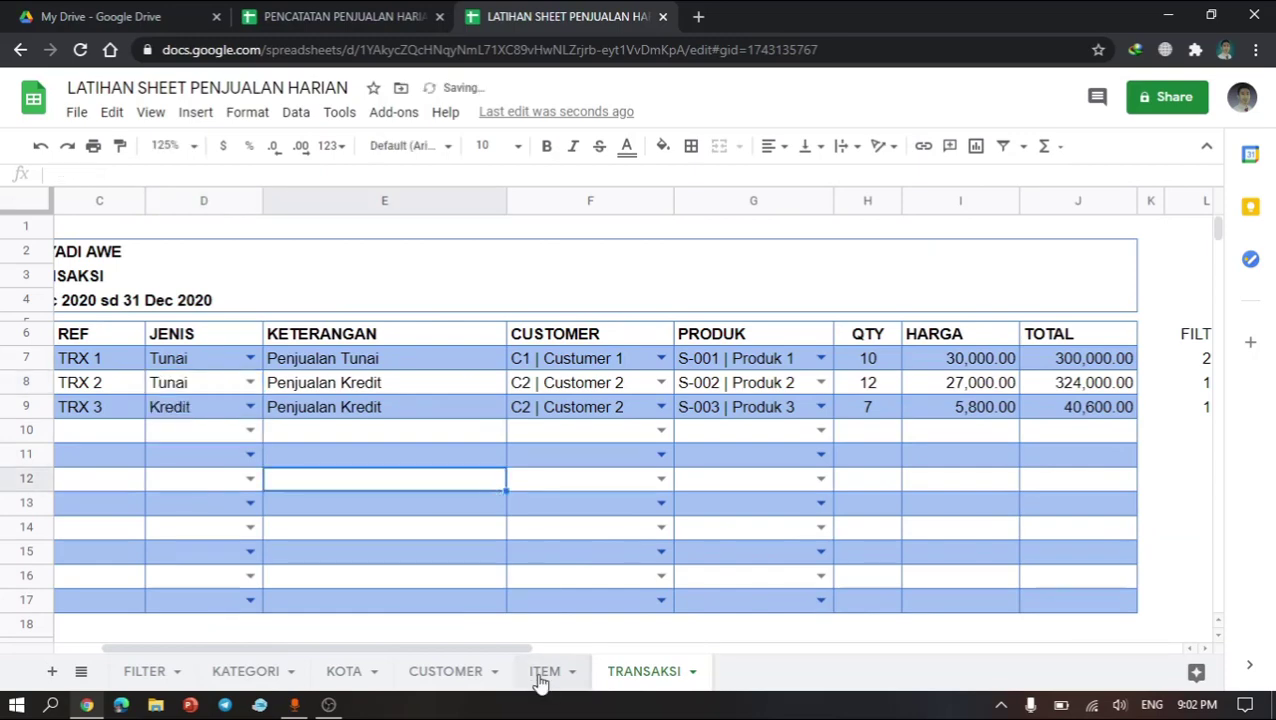
Step: Check each customer's cash, credit and total sales formulas on the CUSTOMER sheet
left_click(445, 671)
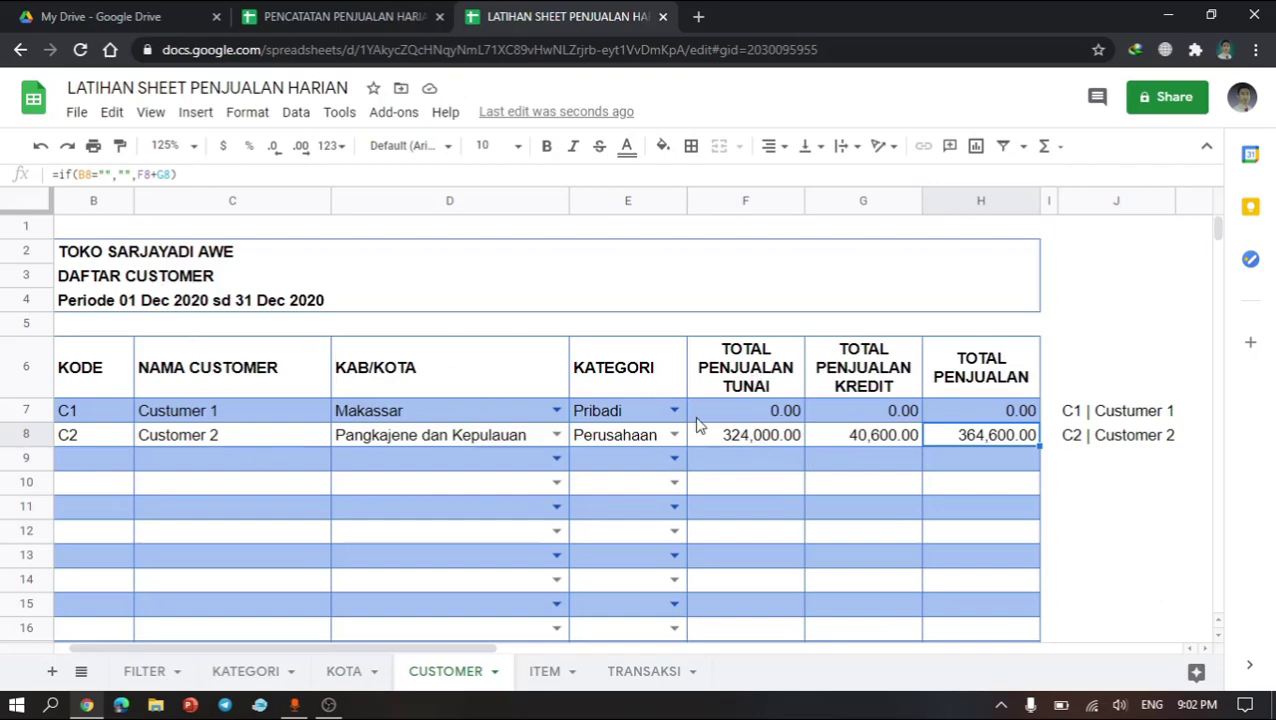
left_click(752, 441)
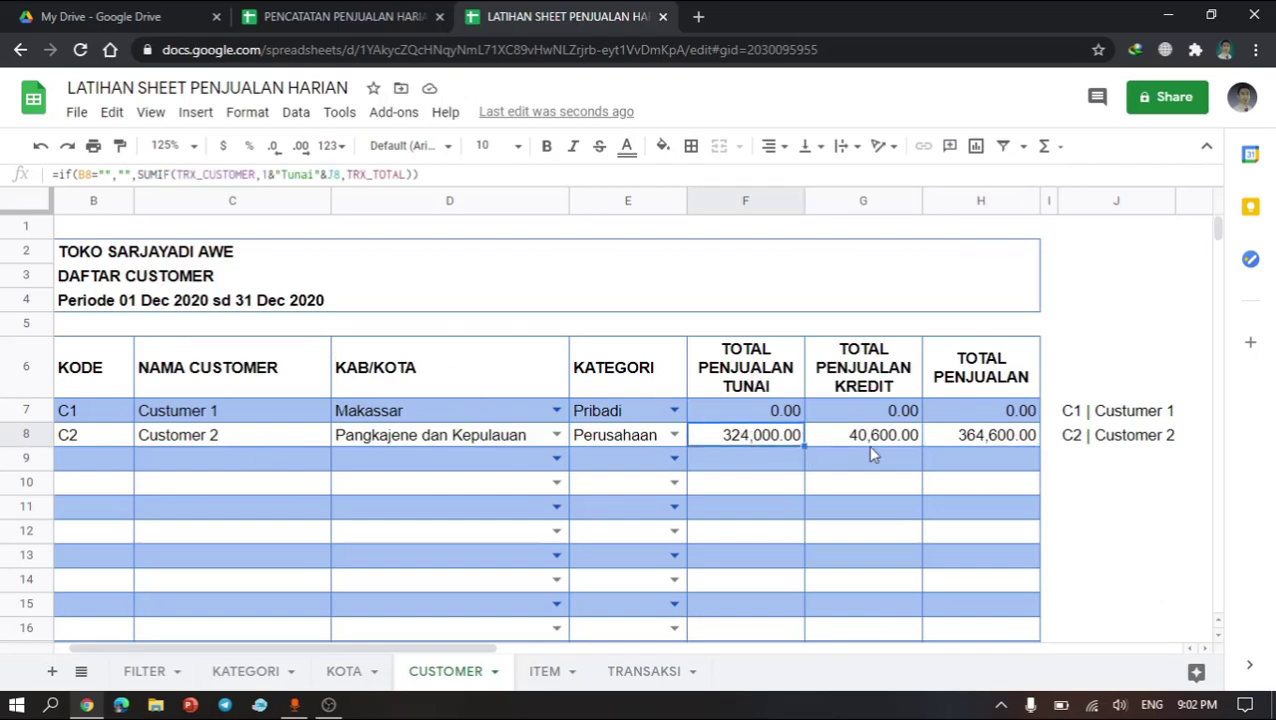
left_click(867, 445)
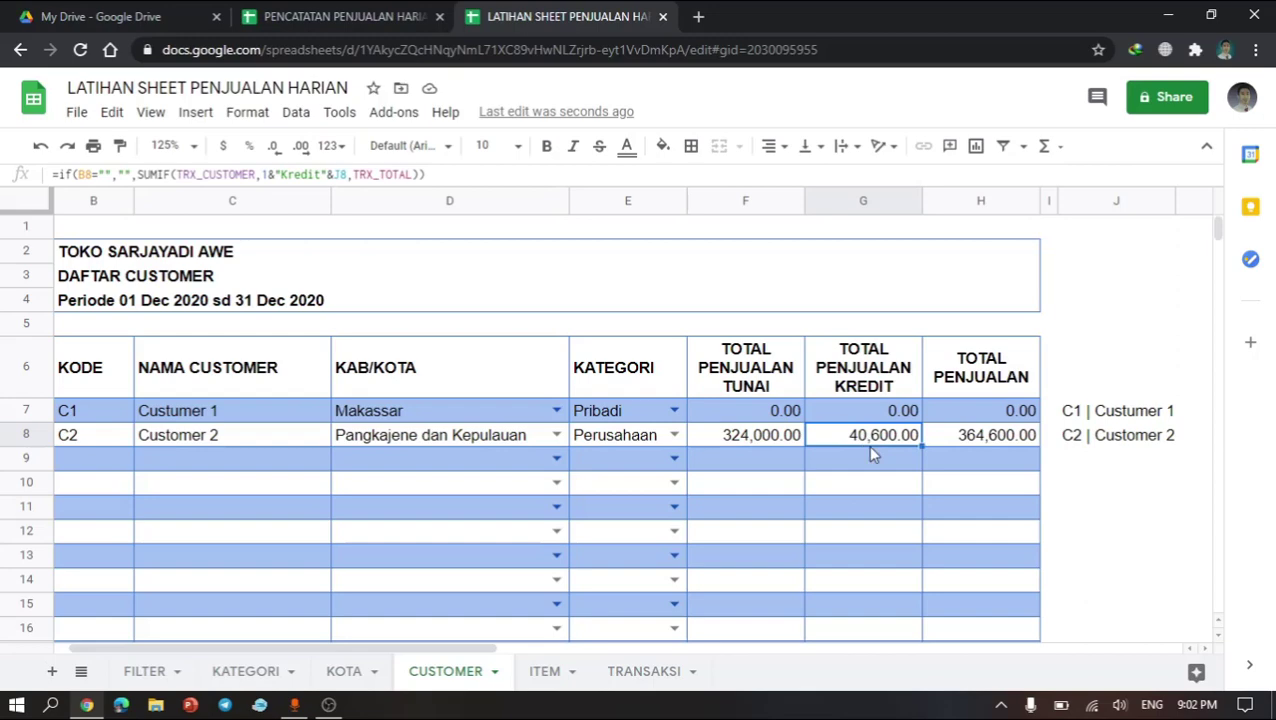
left_click(964, 448)
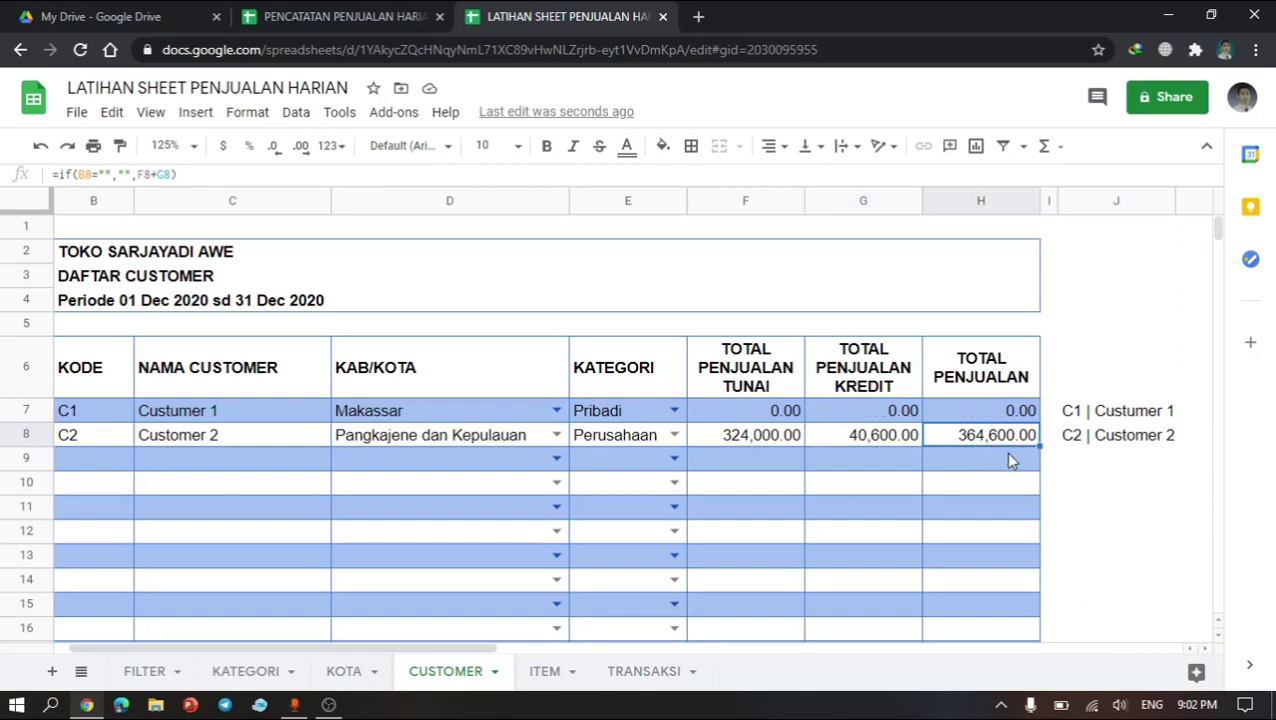
left_click(631, 446)
left_click(715, 446)
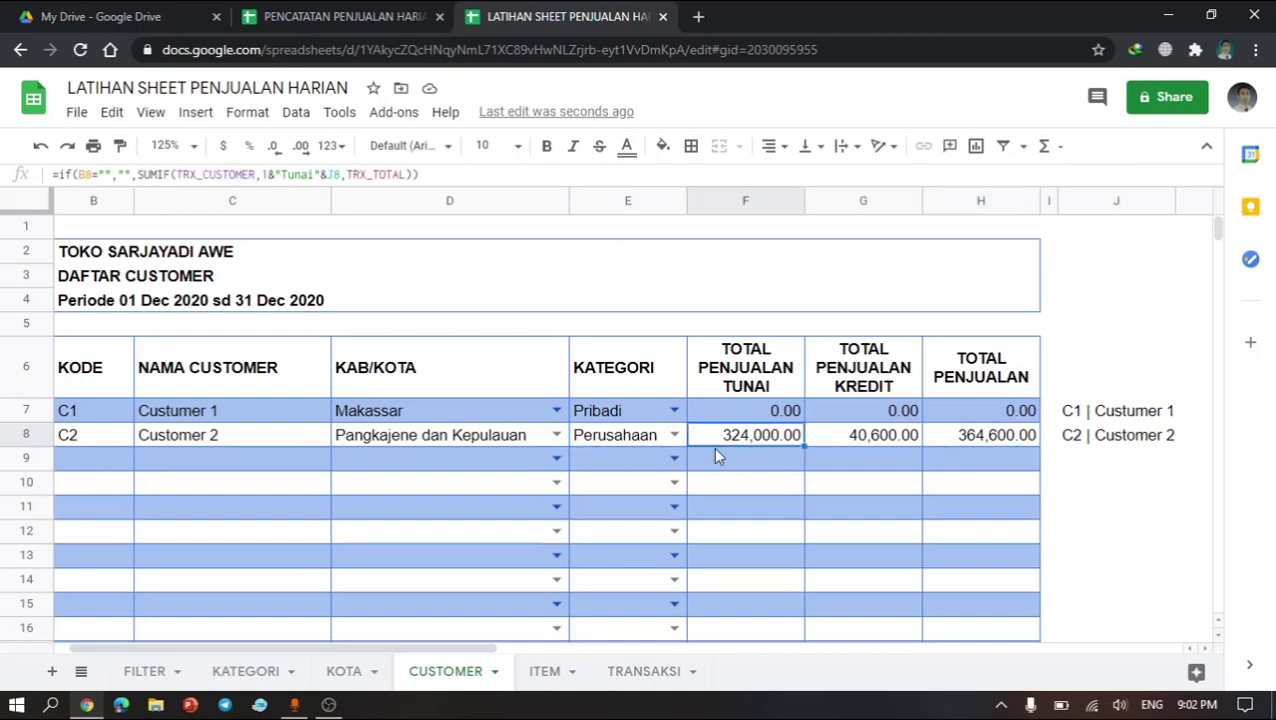
Step: On the ITEM sheet, enter =if(B7="","",sumif(TRX_ITEM,2&J7,TRX_TOTAL)) in the PENJUALAN LALU cell of row 7
left_click(543, 672)
left_click(365, 398)
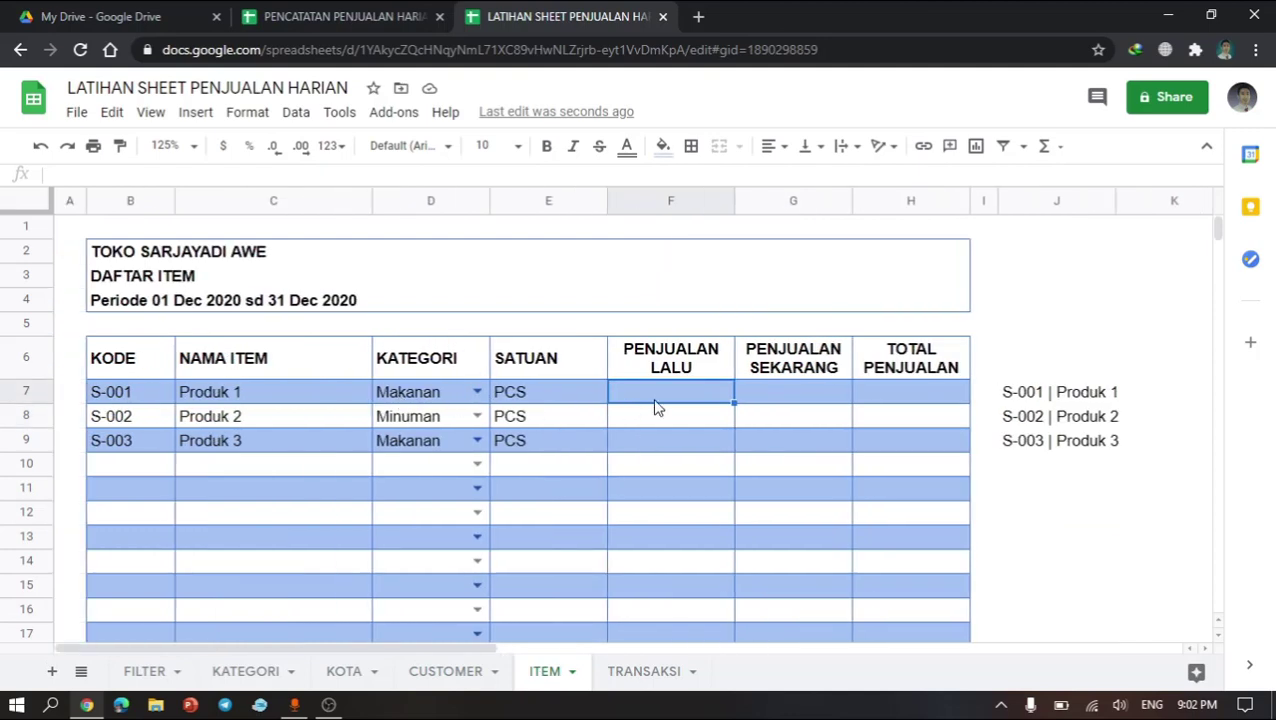
type("=")
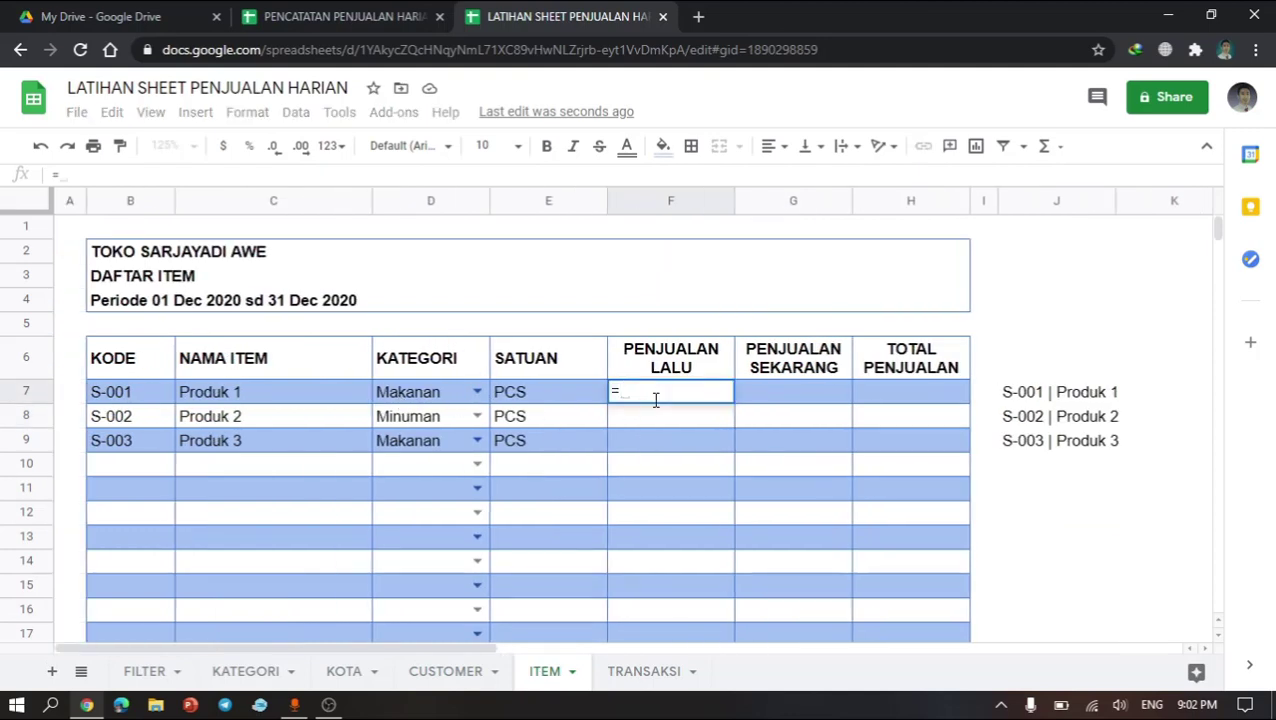
type("if(")
left_click(139, 398)
type("=")
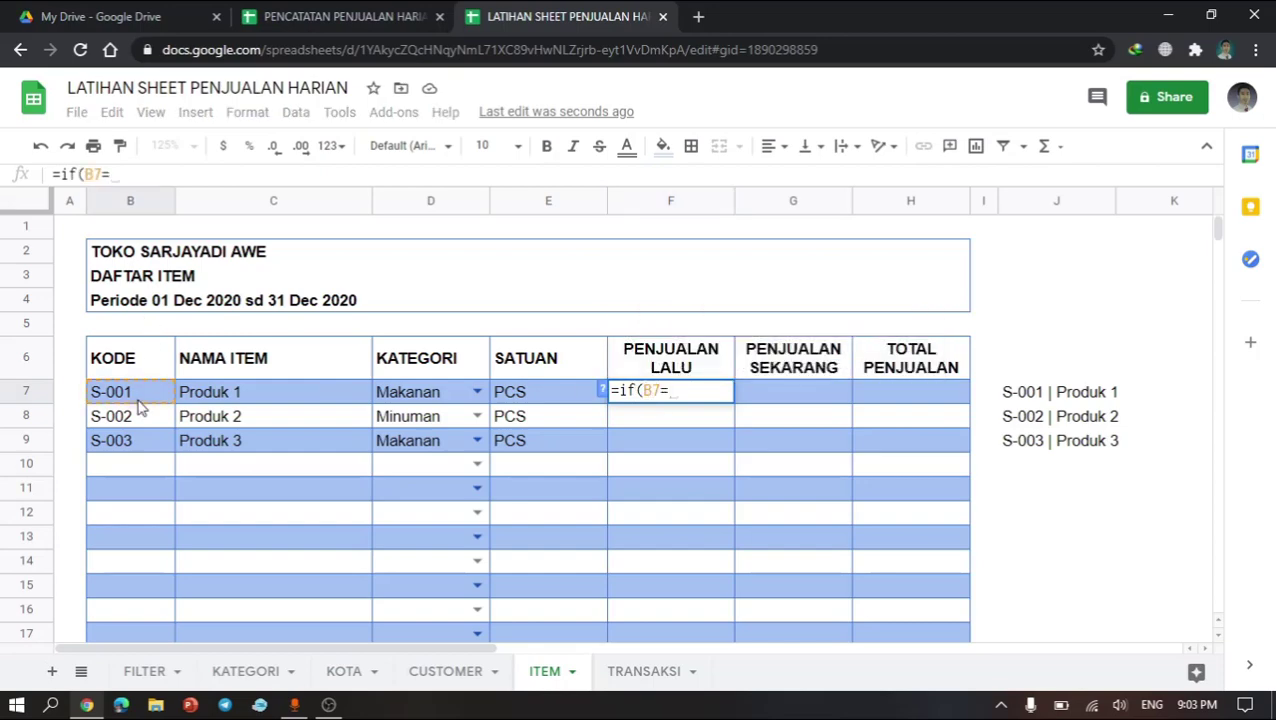
type("\"\",")
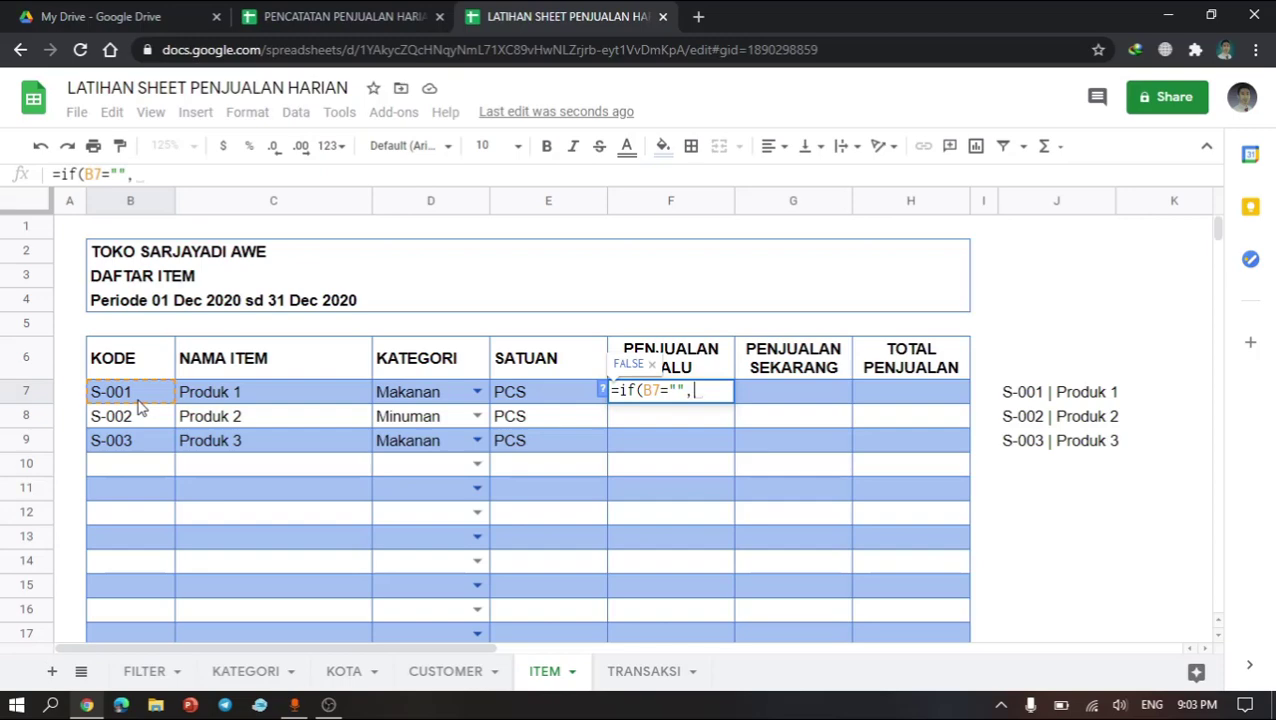
type("\"\"")
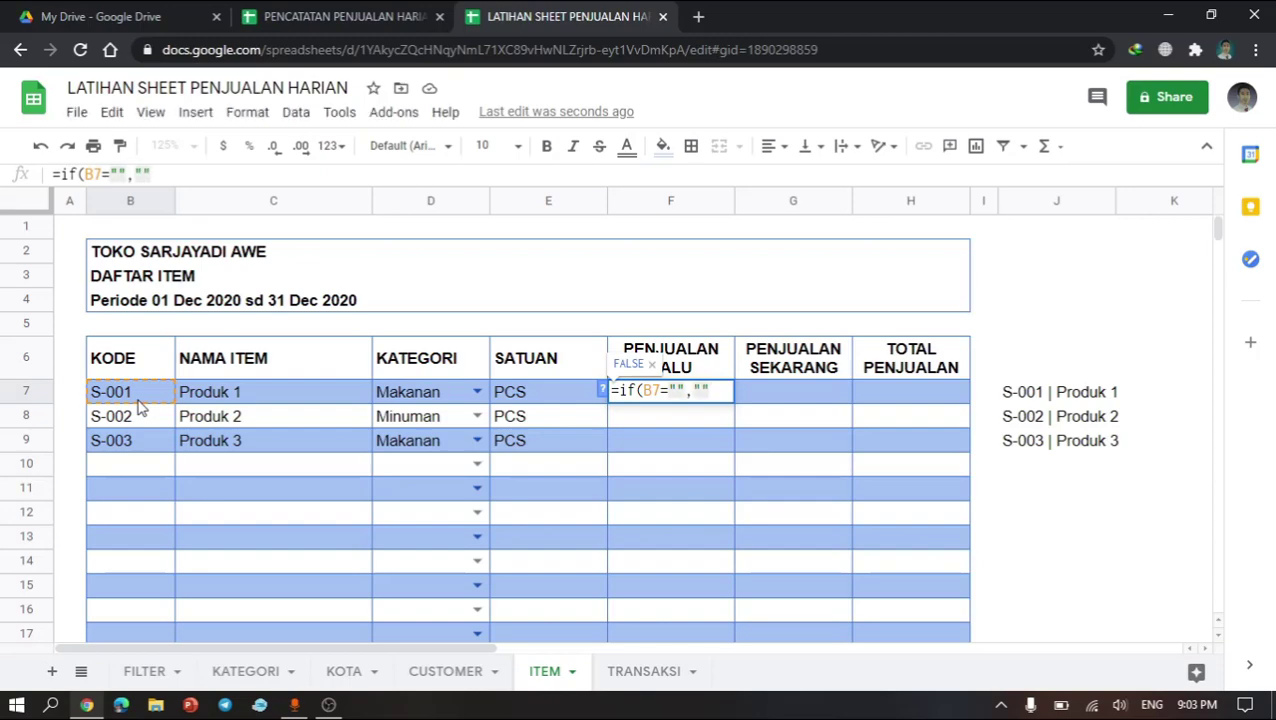
type(",")
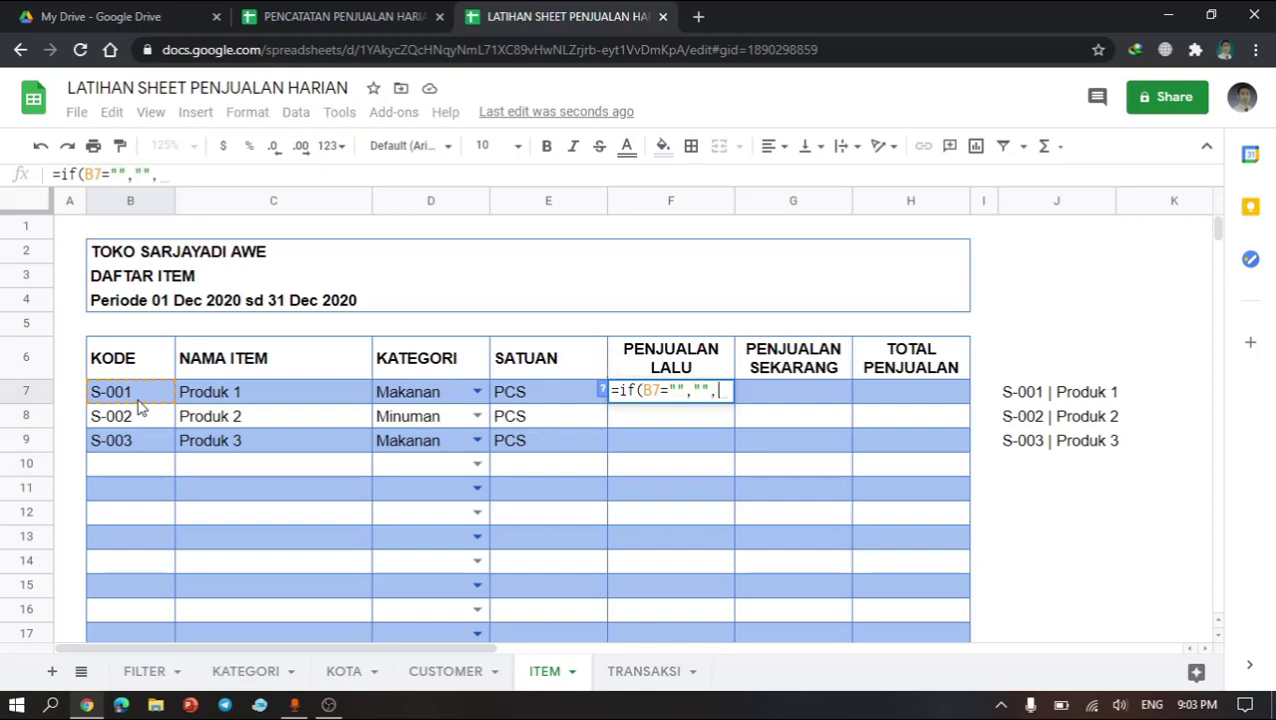
type("sumif")
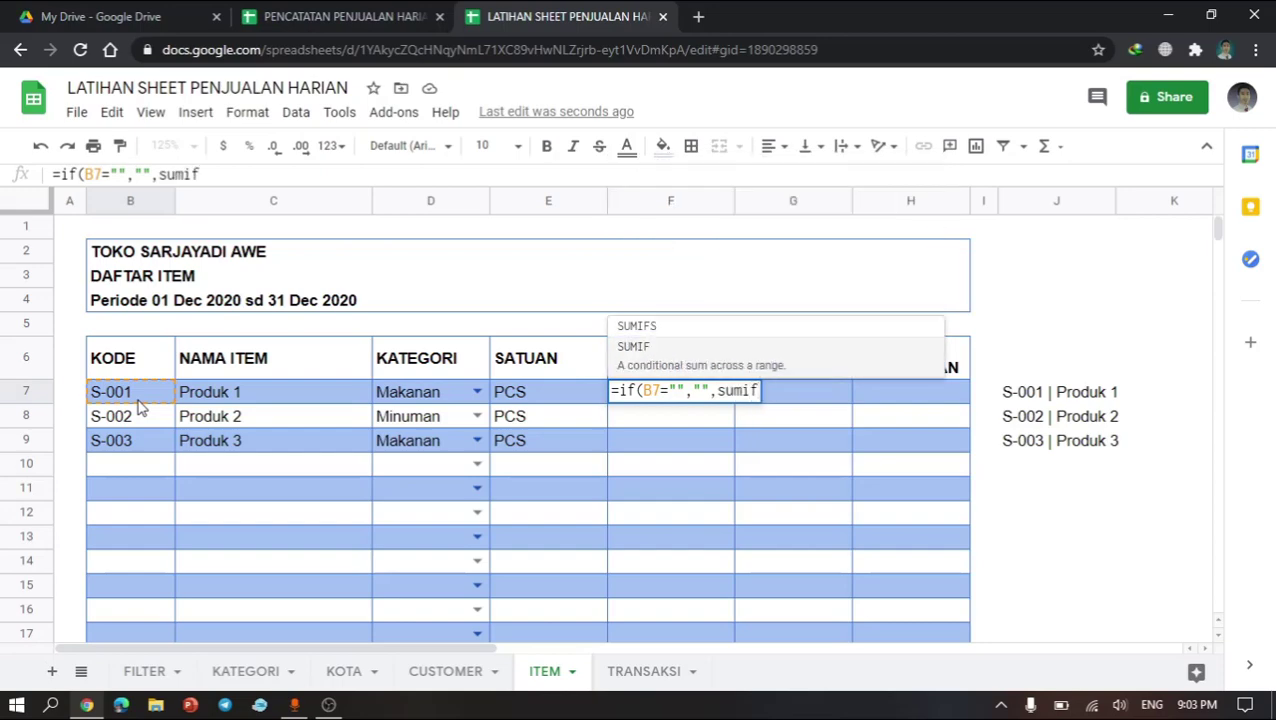
type("(")
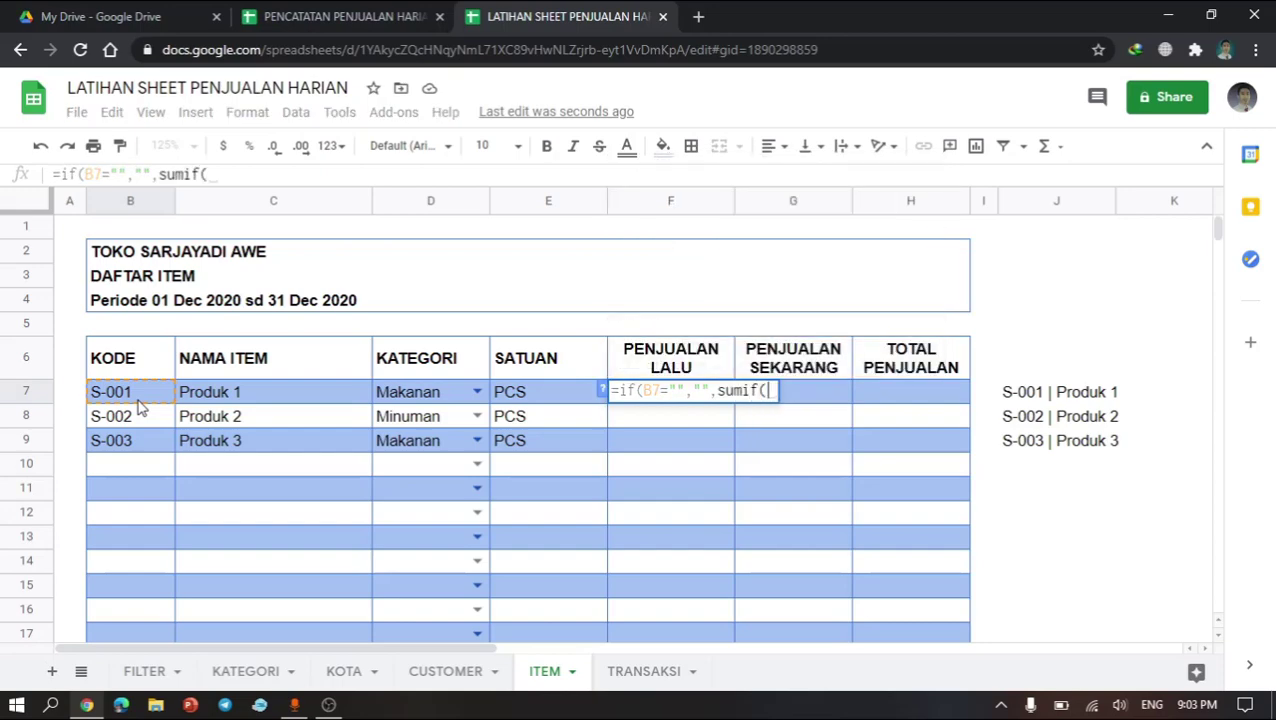
type("trx")
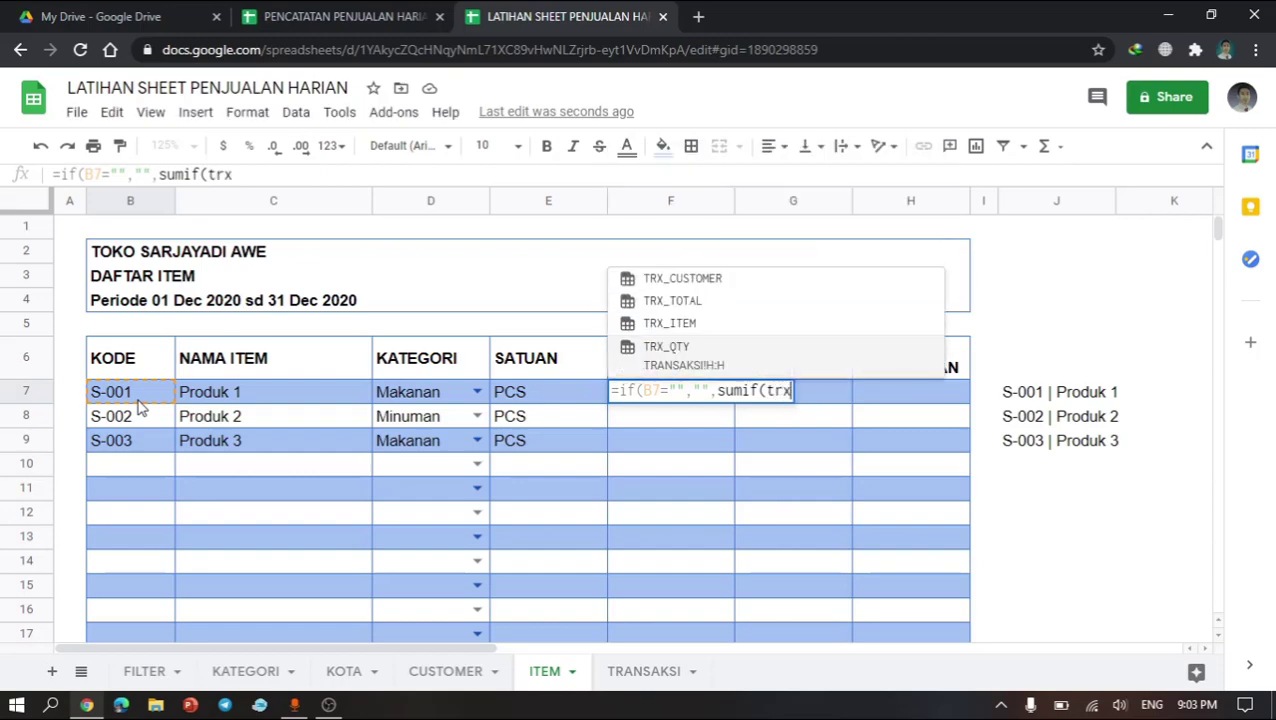
left_click(683, 331)
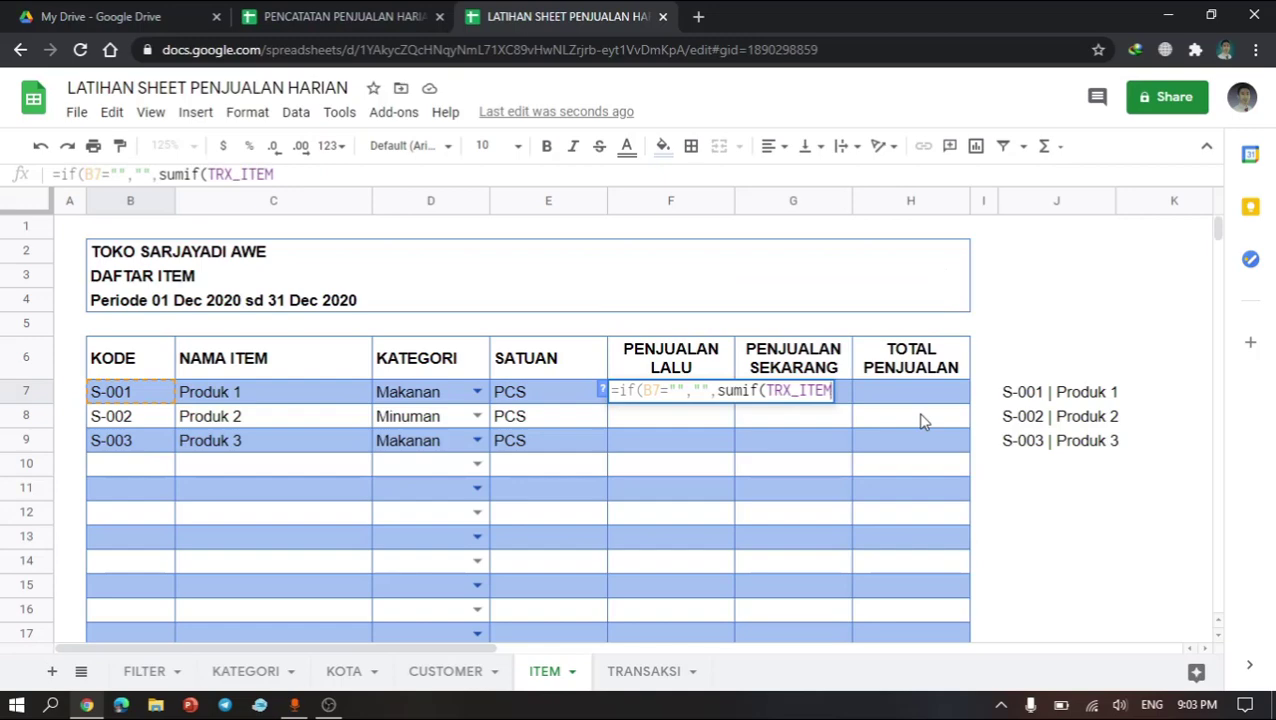
type(",")
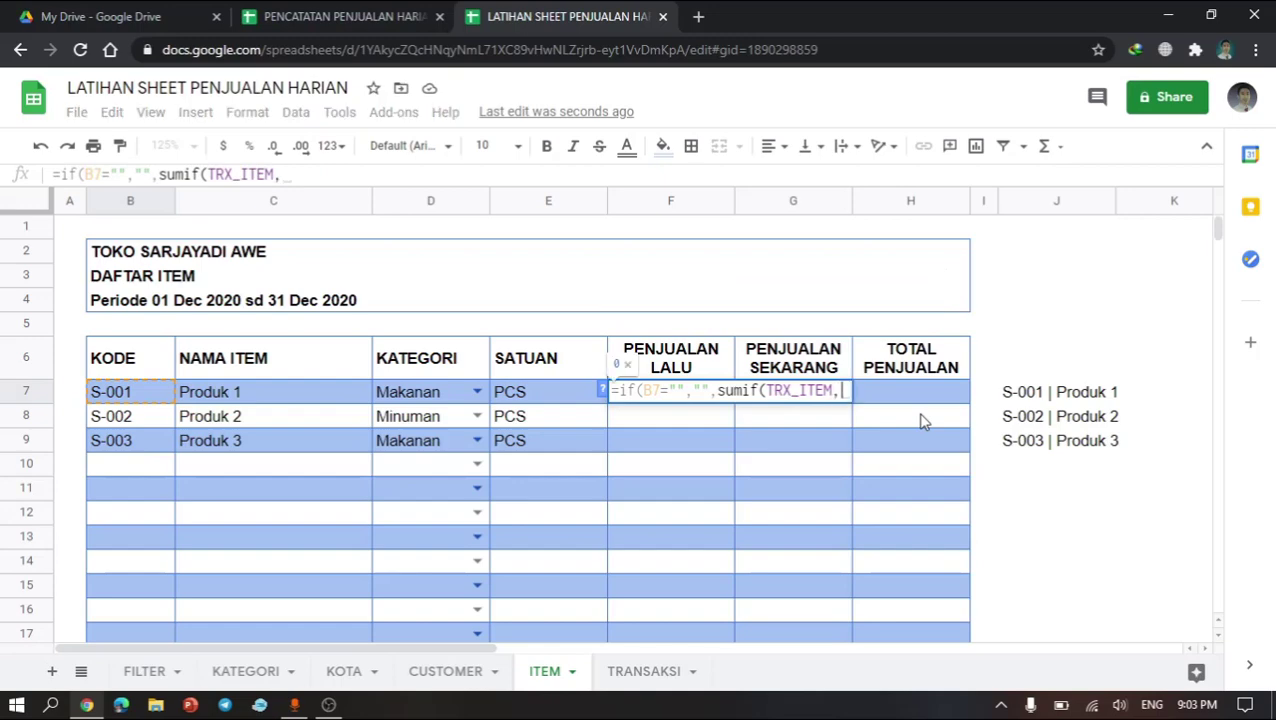
type("2")
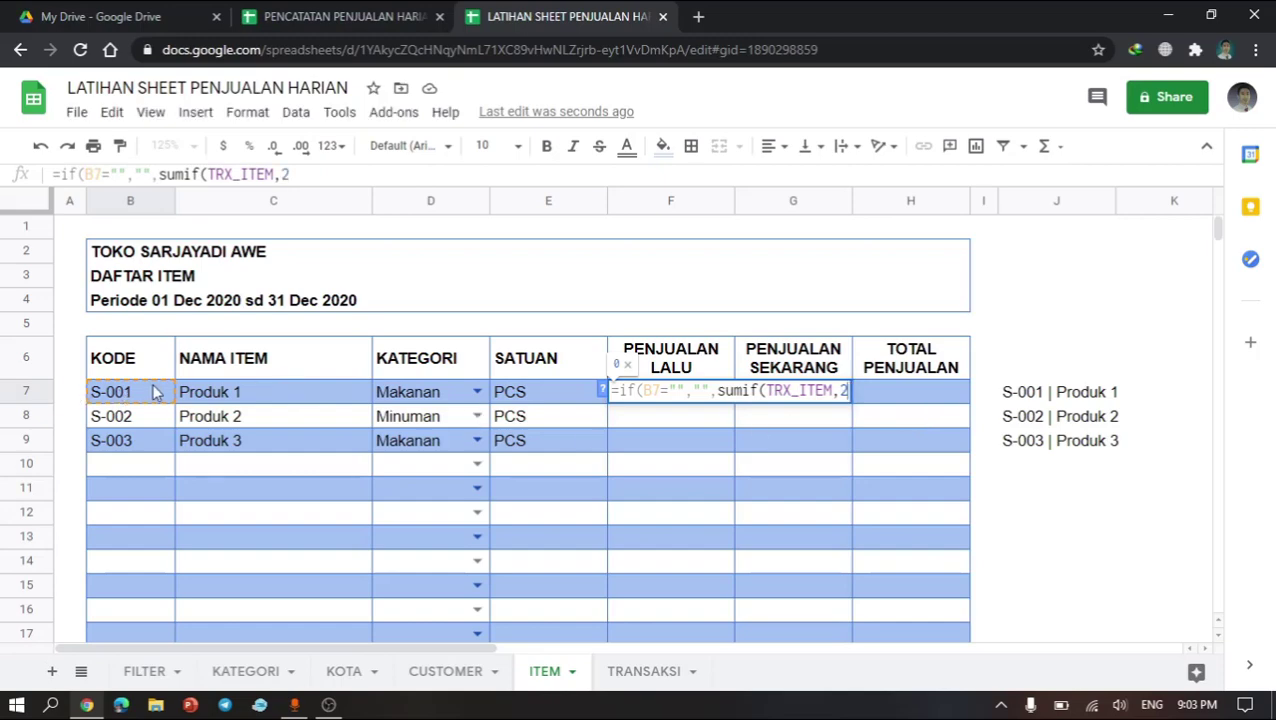
type("&")
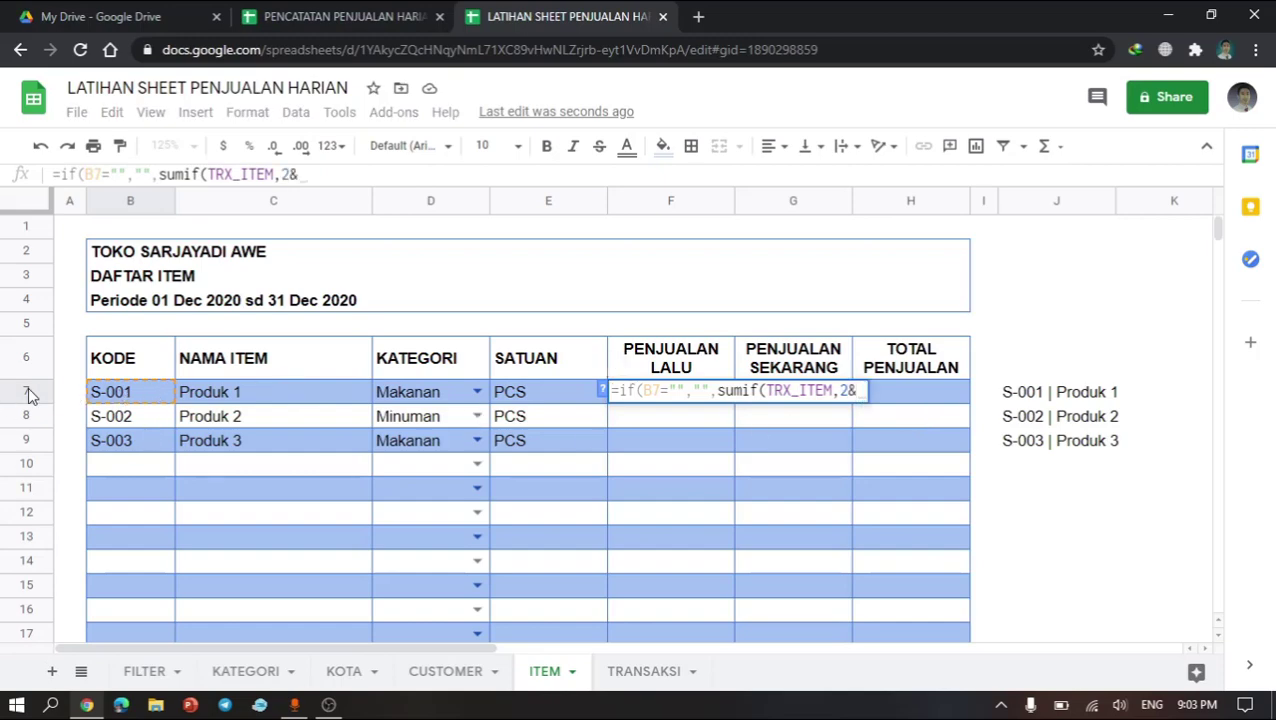
left_click(150, 397)
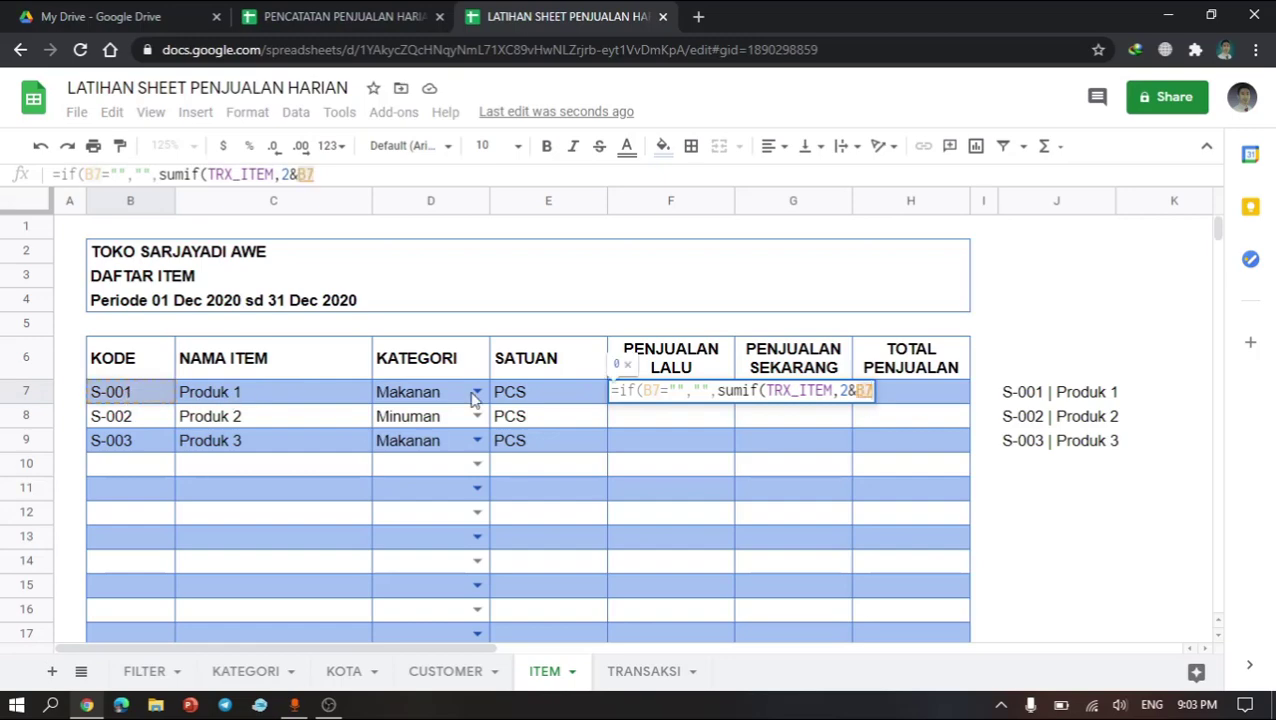
left_click(1052, 400)
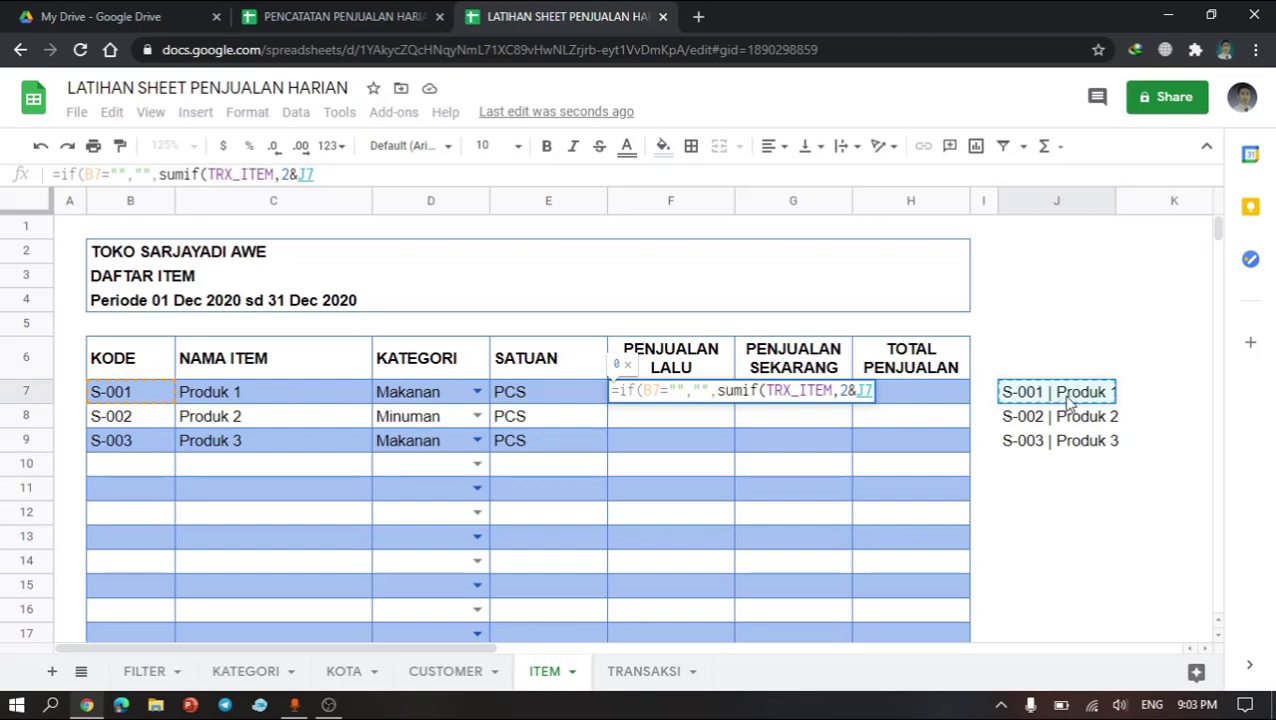
type(",")
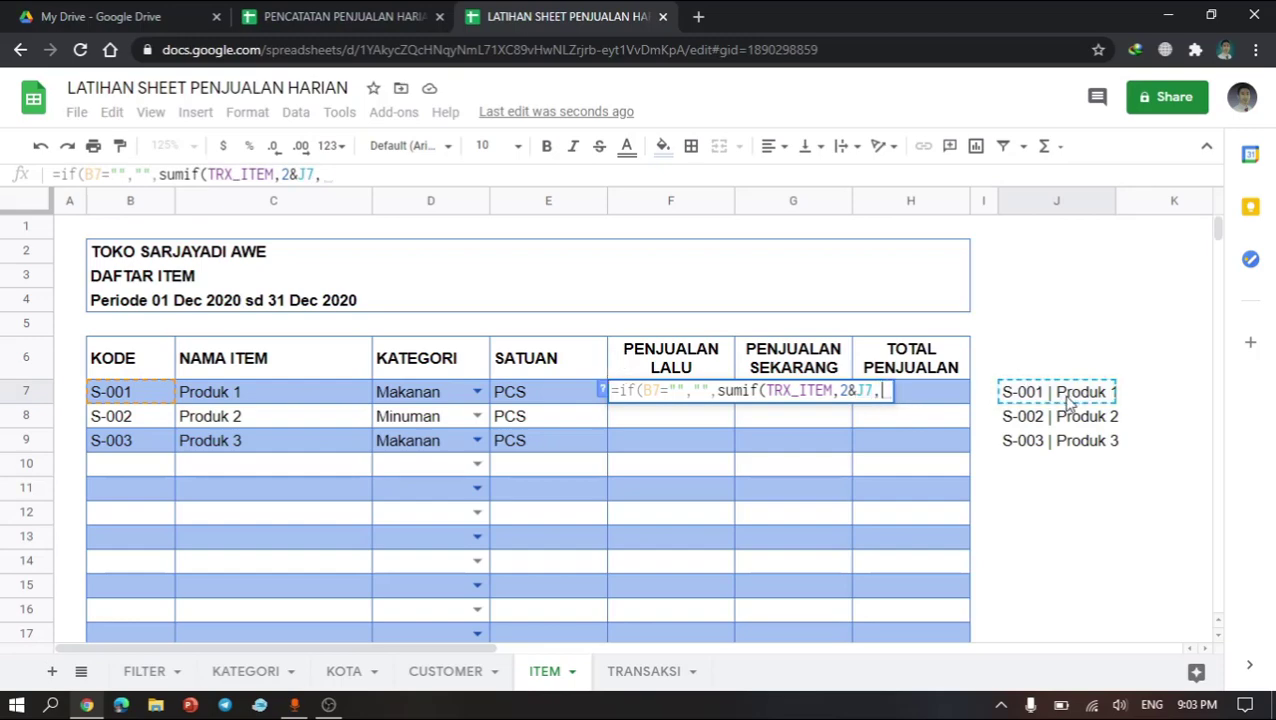
type("tx")
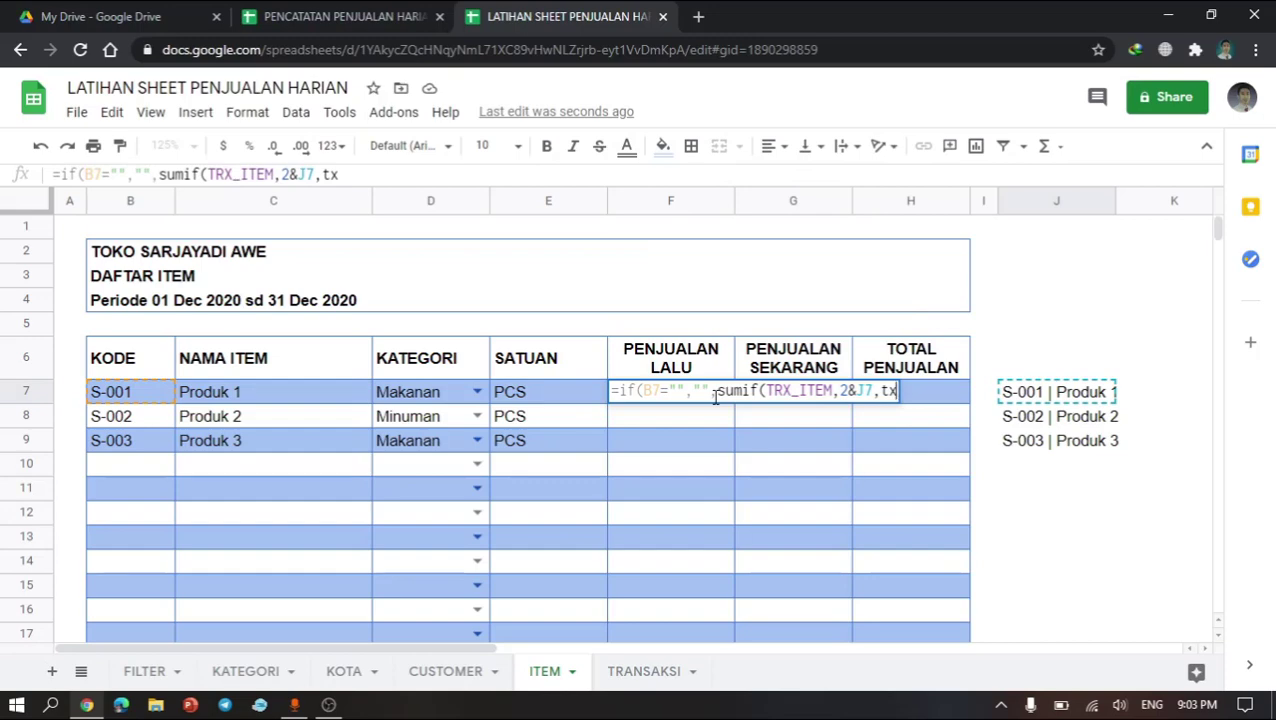
key("BackSpace")
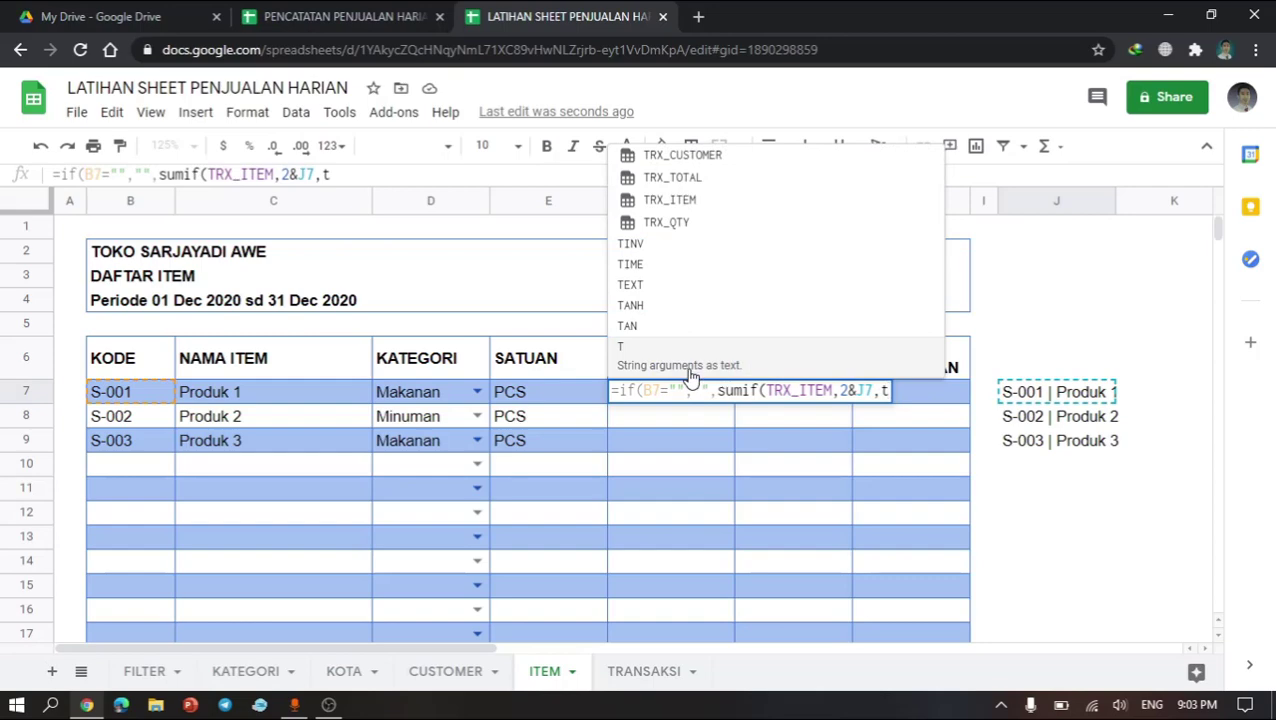
type("r")
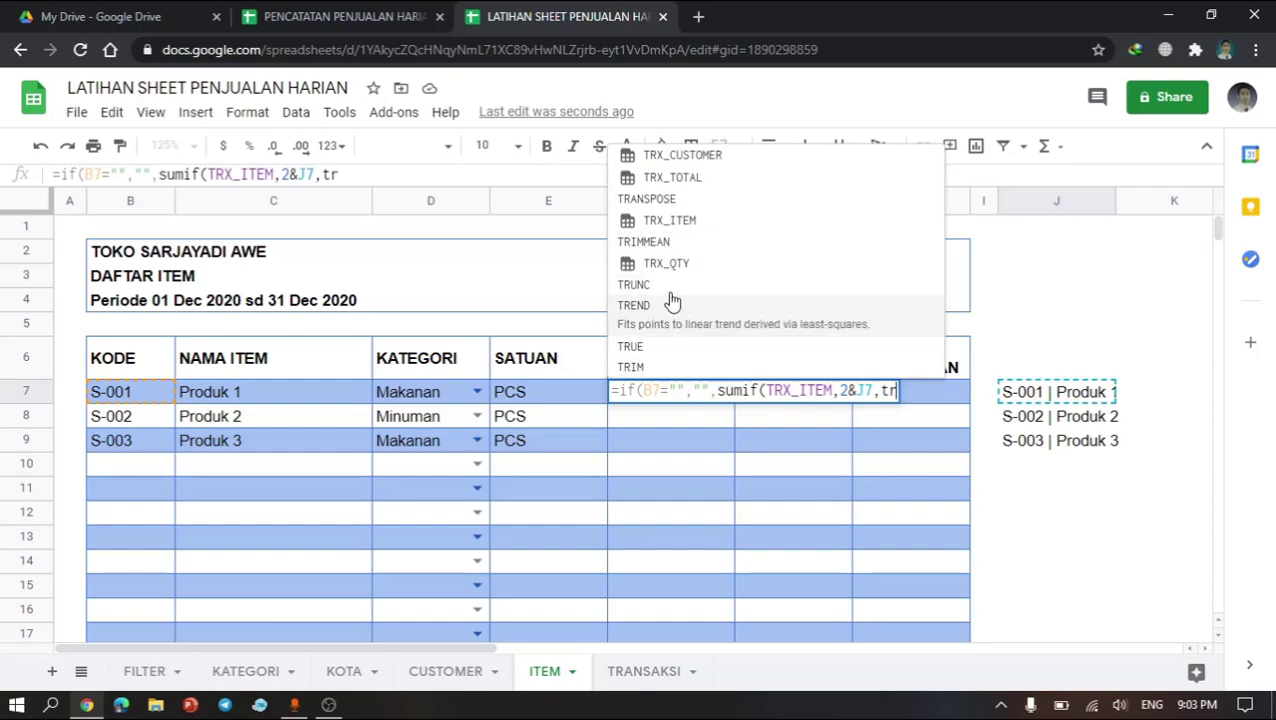
left_click(710, 188)
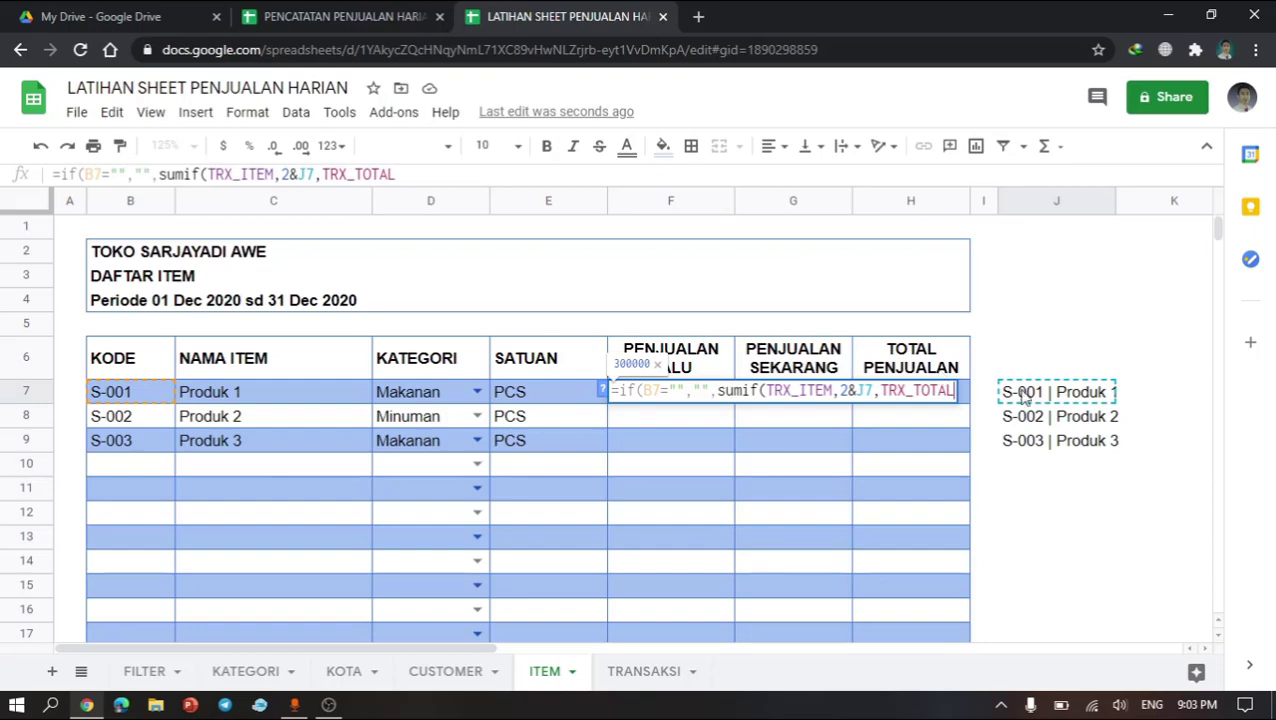
type(")")
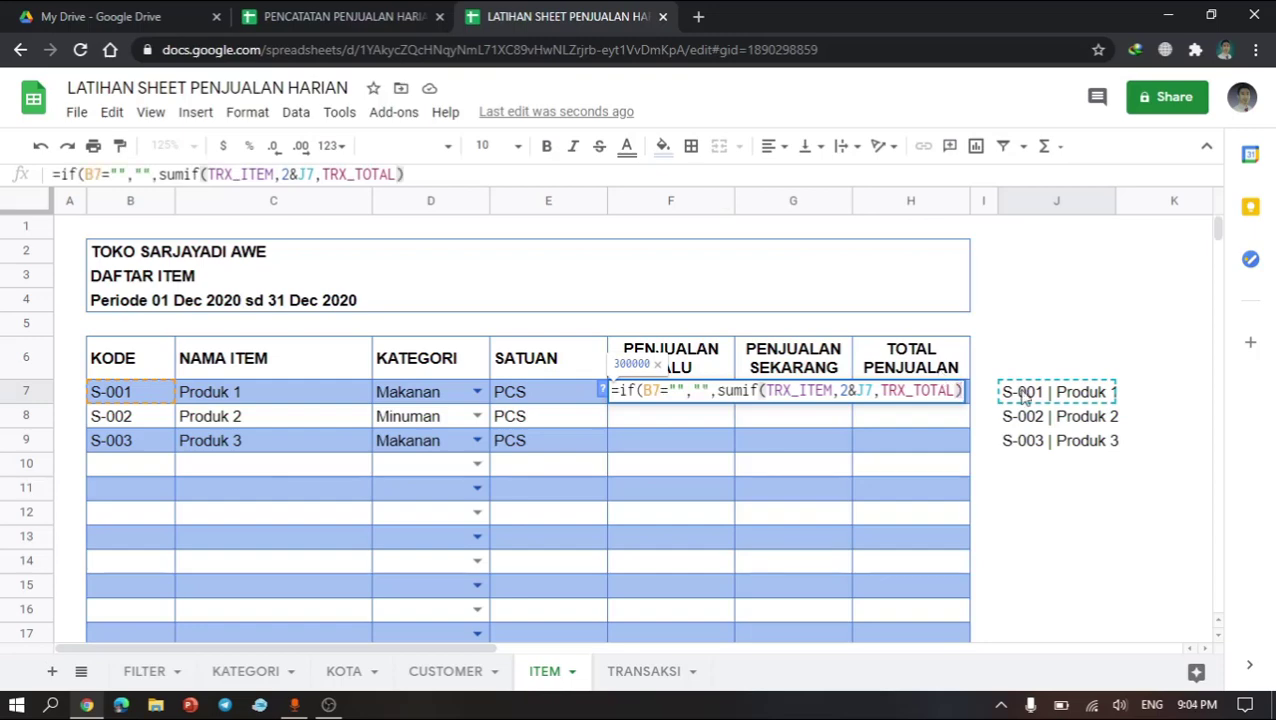
key("Return")
Step: Copy the PENJUALAN LALU formula down into rows 8 through 17
left_click(675, 398)
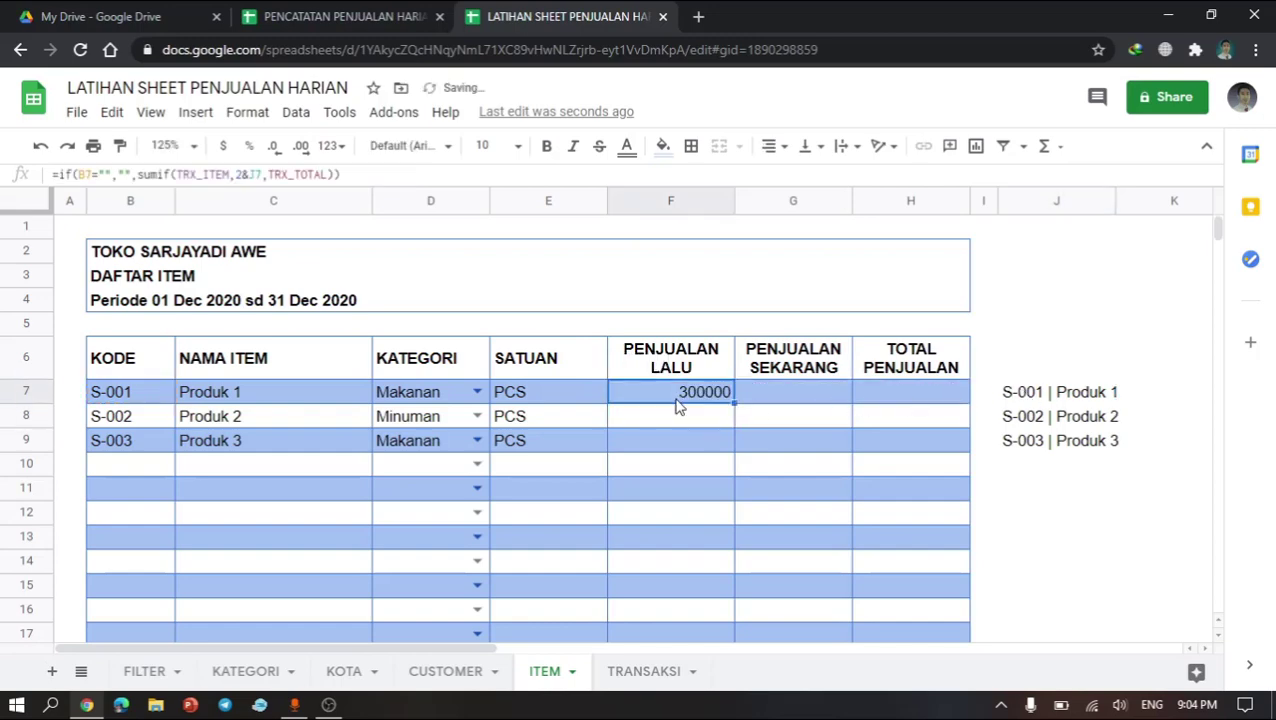
key("ctrl+c")
key("Down")
key("shift+Down")
key("shift+Down")
key("shift+Down")
key("shift+Down")
key("shift+Down")
key("shift+Down")
key("shift+Down")
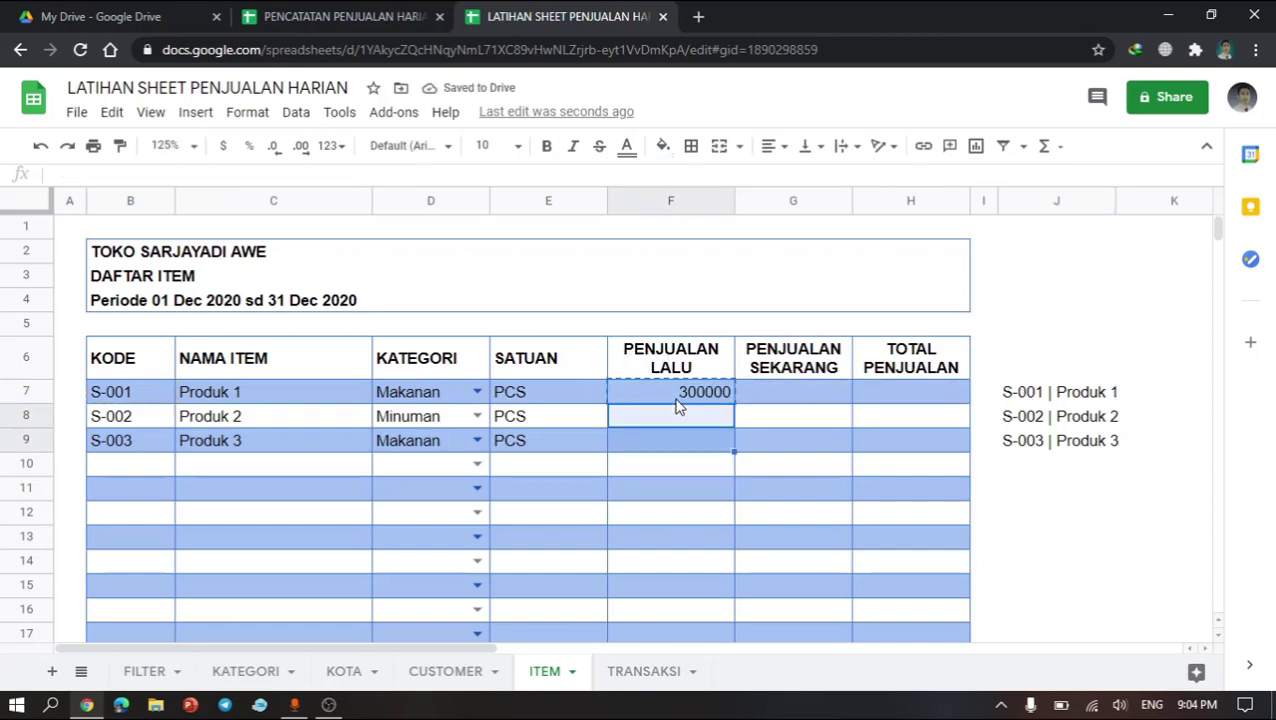
key("shift+Down")
key("shift+Down")
key("shift+Down")
key("shift+Up")
key("ctrl+v")
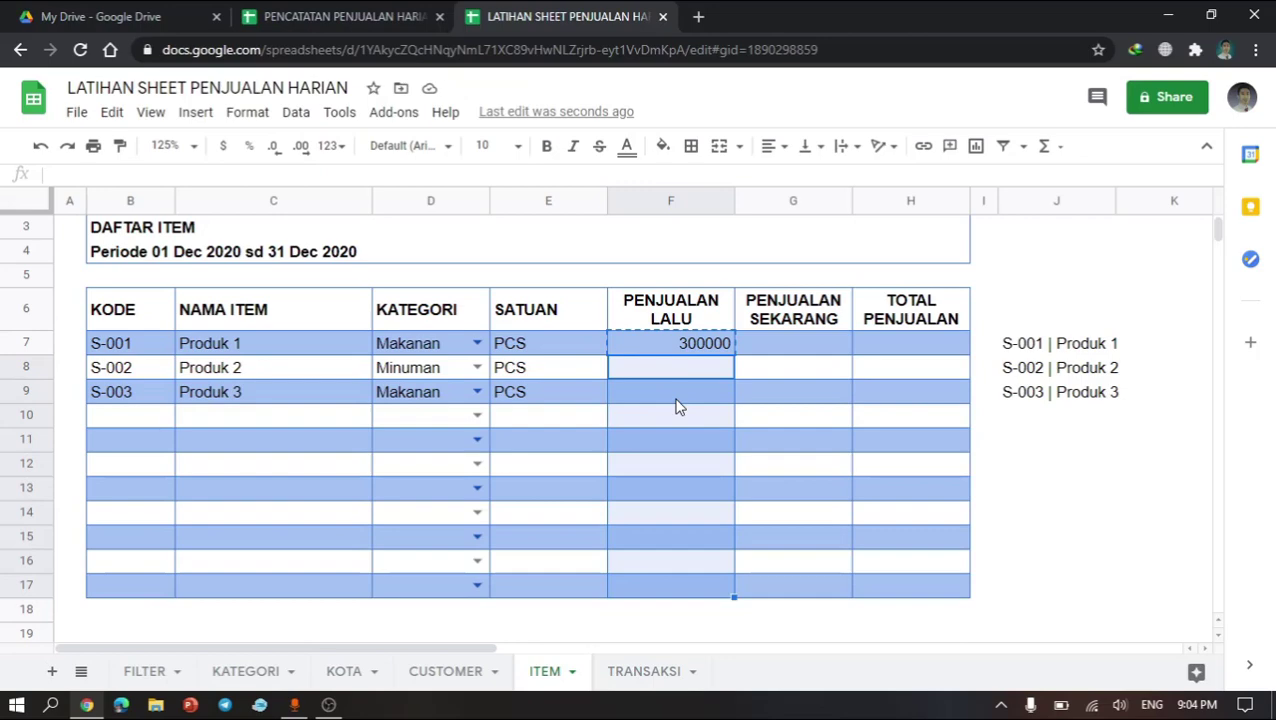
Step: Put the same formula in the PENJUALAN SEKARANG cell of row 7, changing the criterion prefix from 2 to 1
left_click(689, 350)
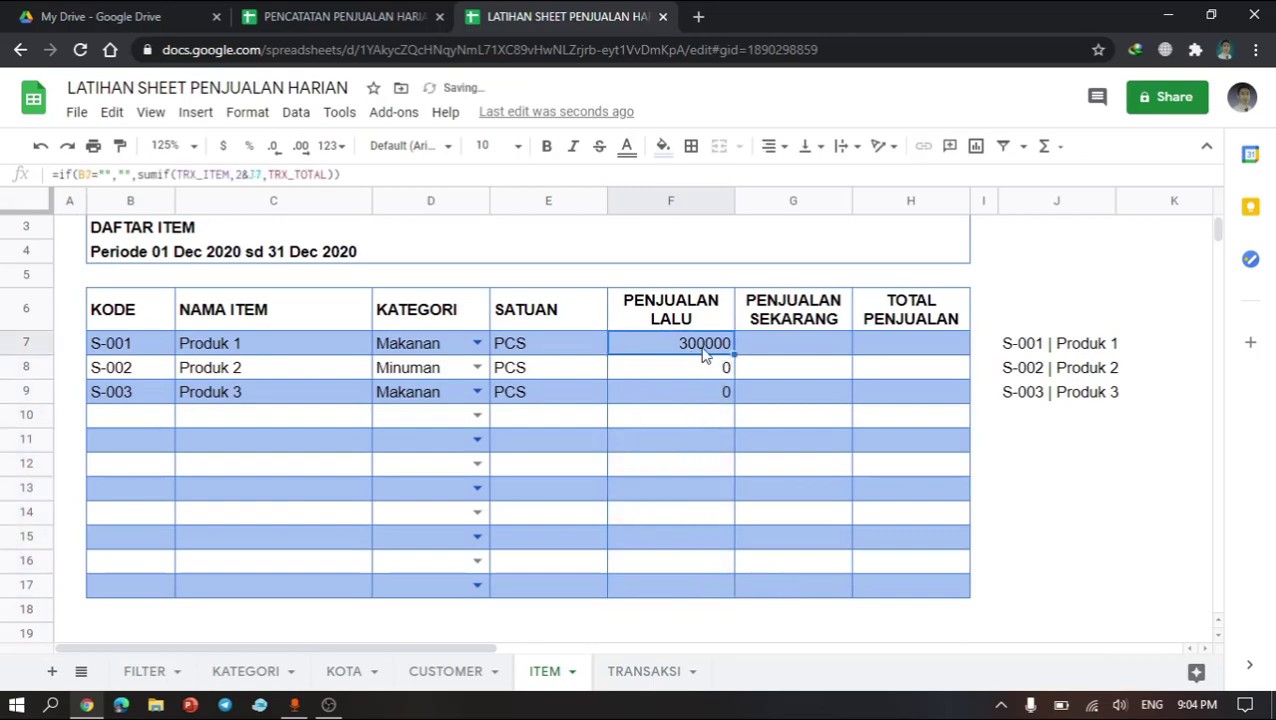
double_click(712, 350)
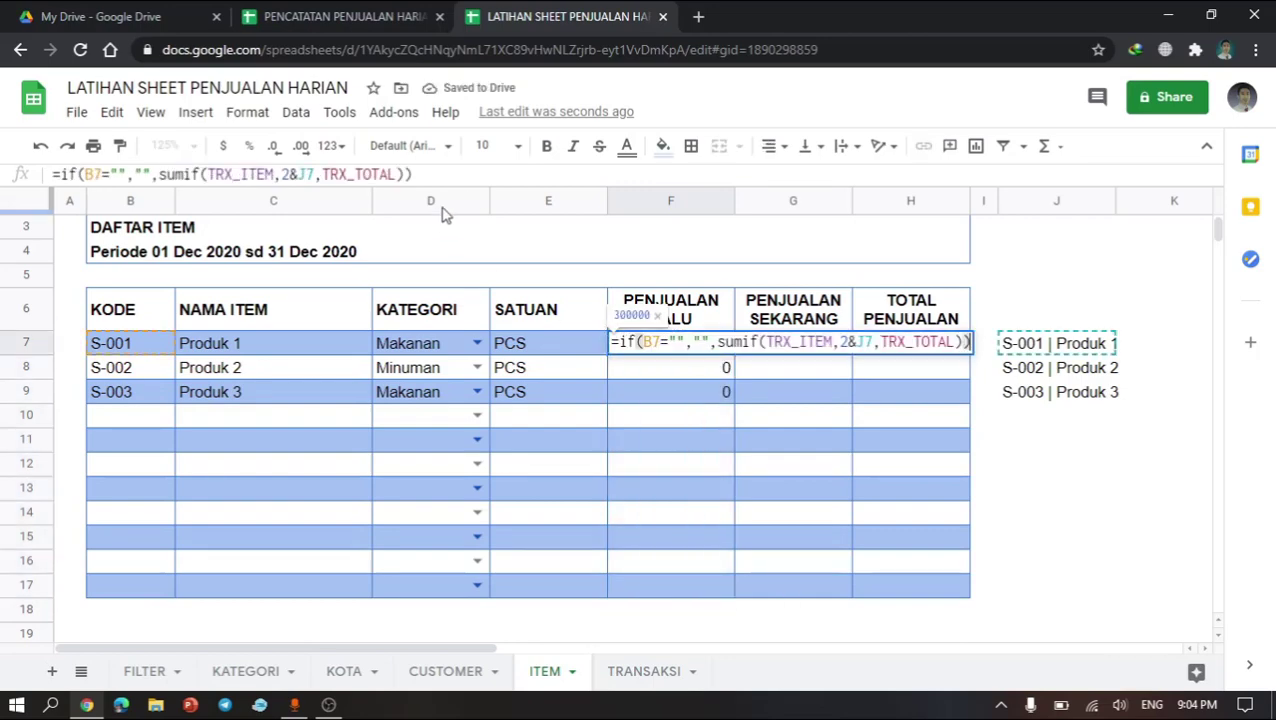
left_click_drag(431, 172, 40, 150)
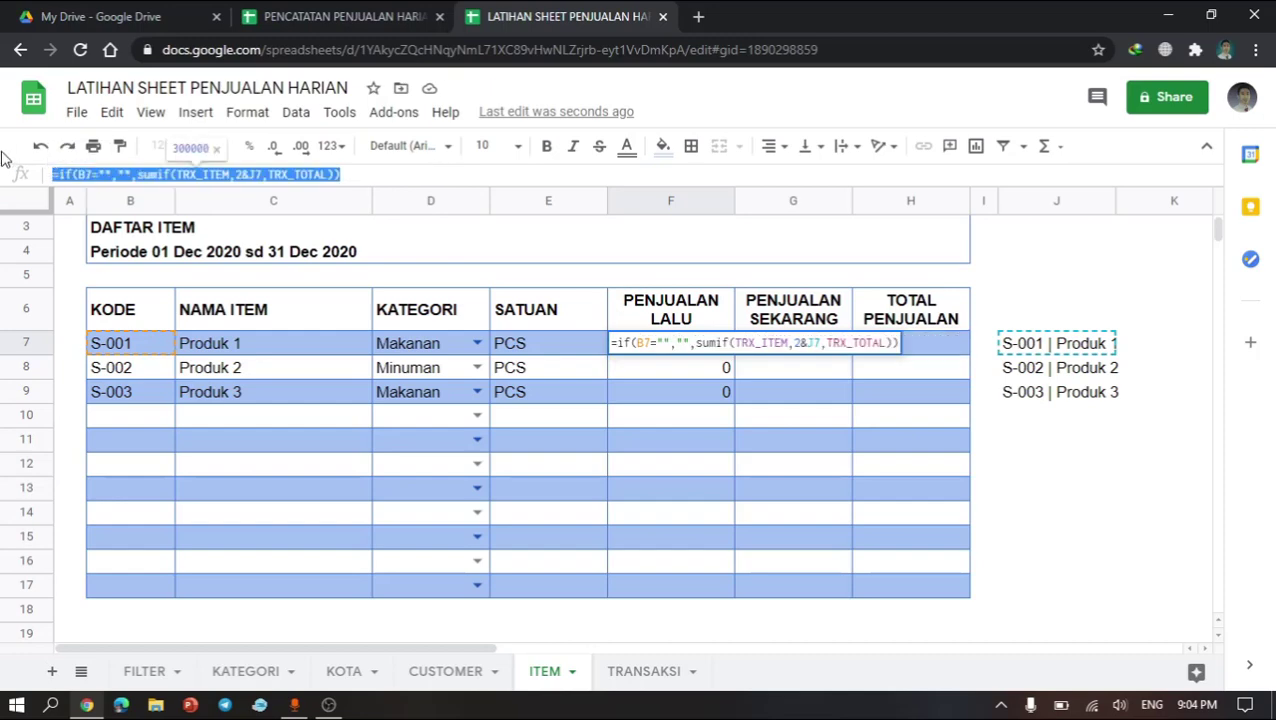
key("Escape")
left_click(797, 356)
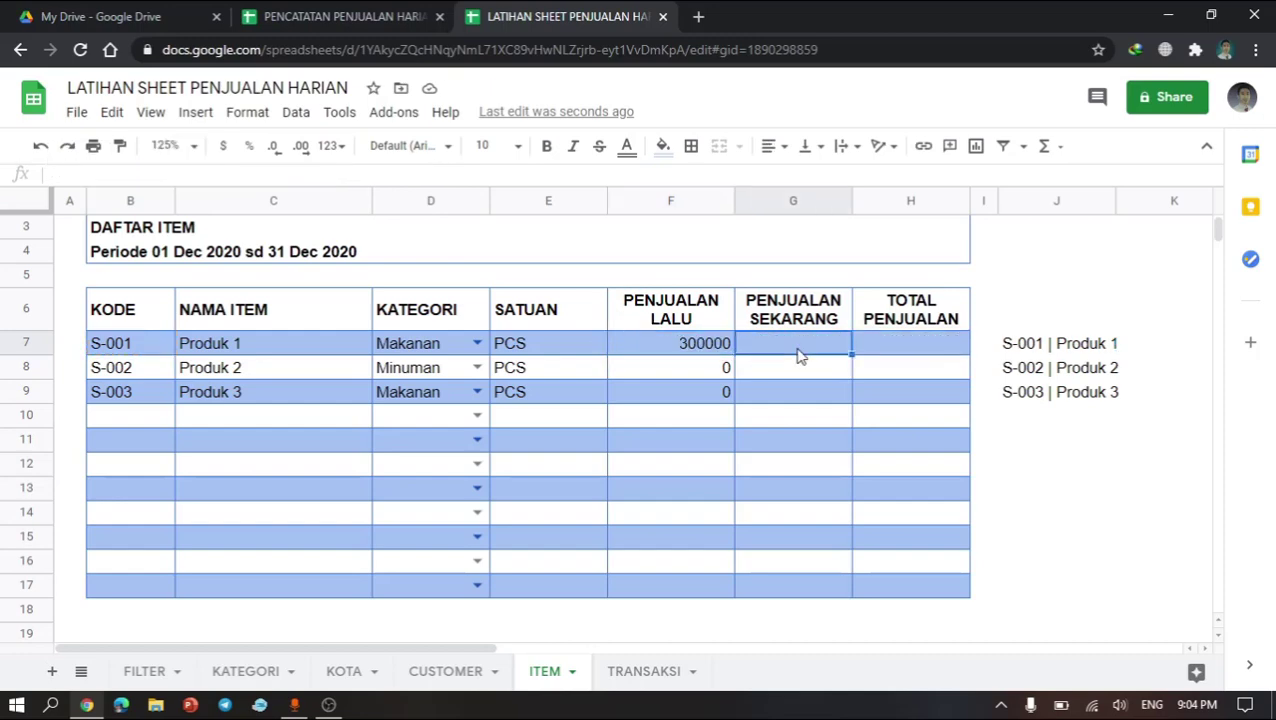
double_click(797, 345)
key("ctrl+v")
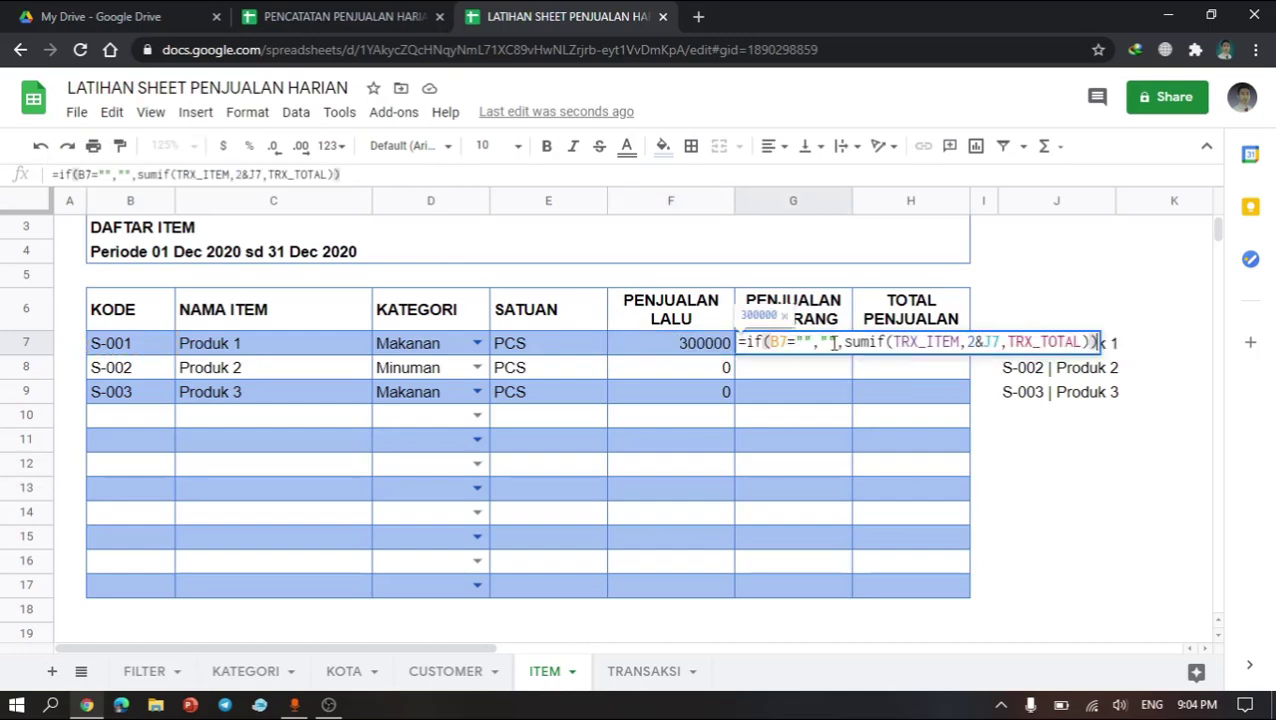
left_click(973, 342)
key("BackSpace")
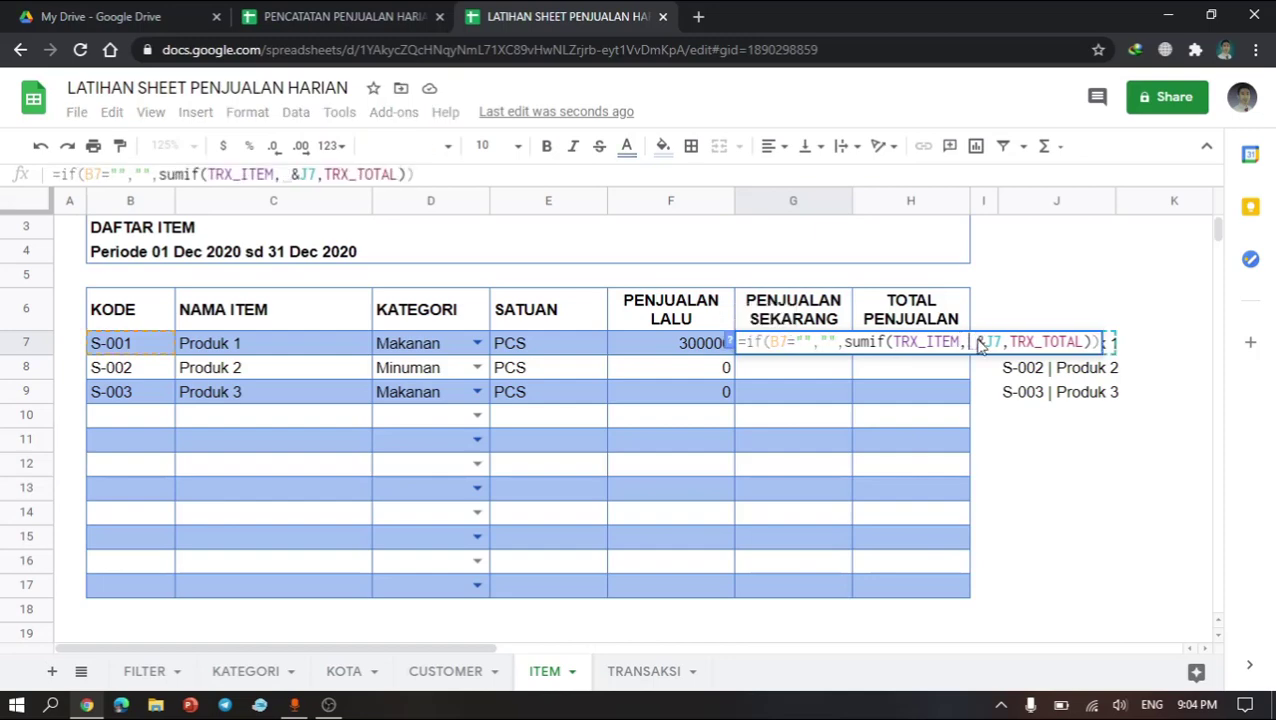
type("1")
key("Return")
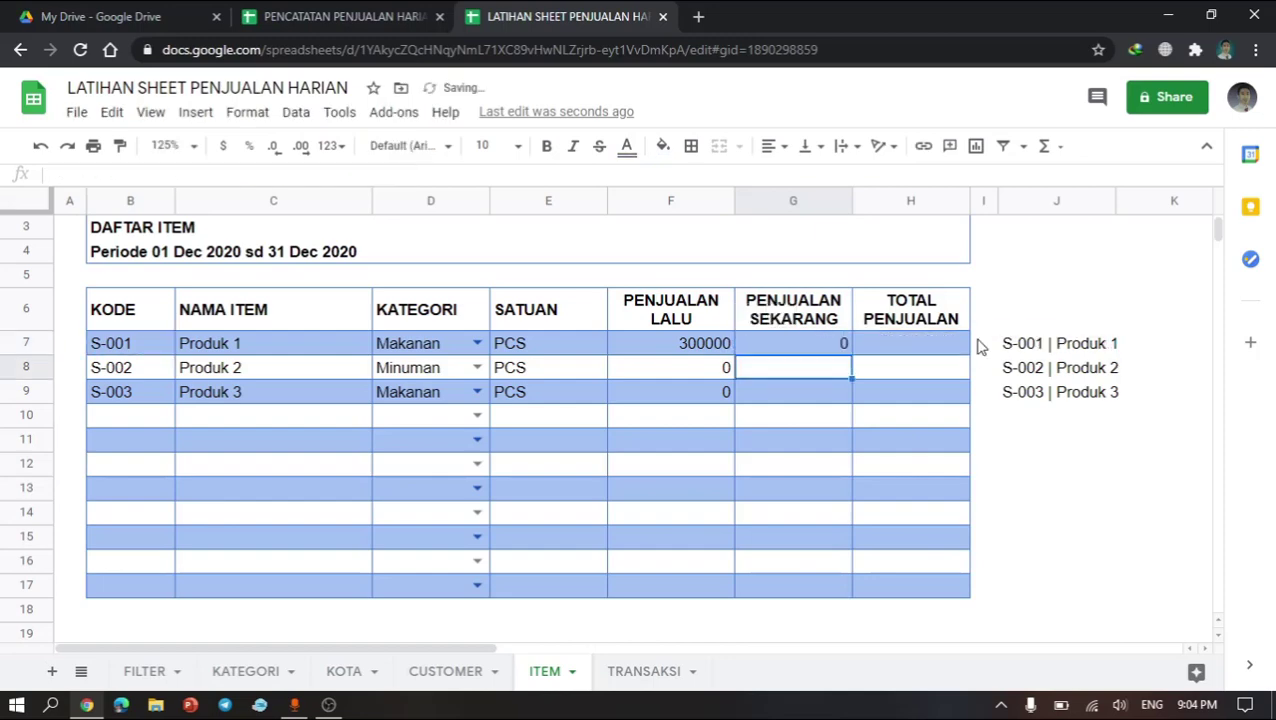
Step: Copy the PENJUALAN SEKARANG formula down into rows 8 through 17
left_click(825, 348)
key("ctrl+c")
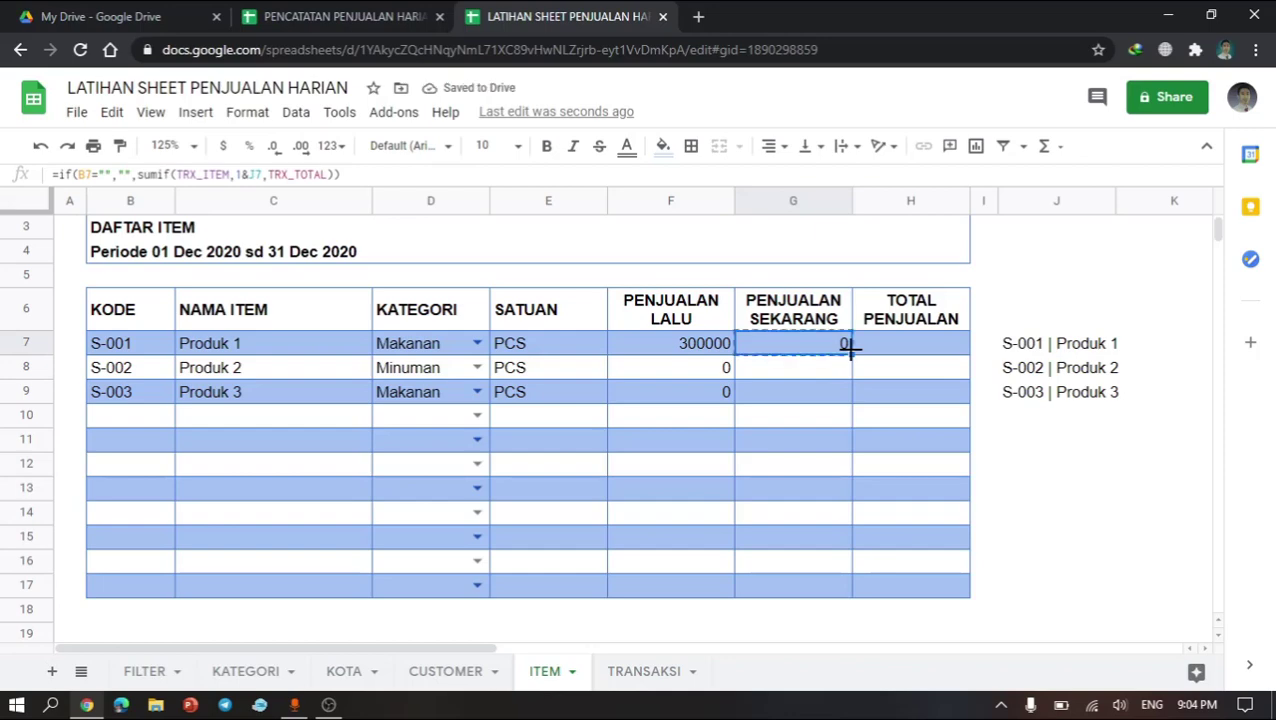
key("Down")
key("shift+Down")
key("shift+Down")
key("shift+Down")
key("shift+Down")
key("shift+Down")
key("shift+Down")
key("shift+Down")
key("shift+Down")
key("shift+Down")
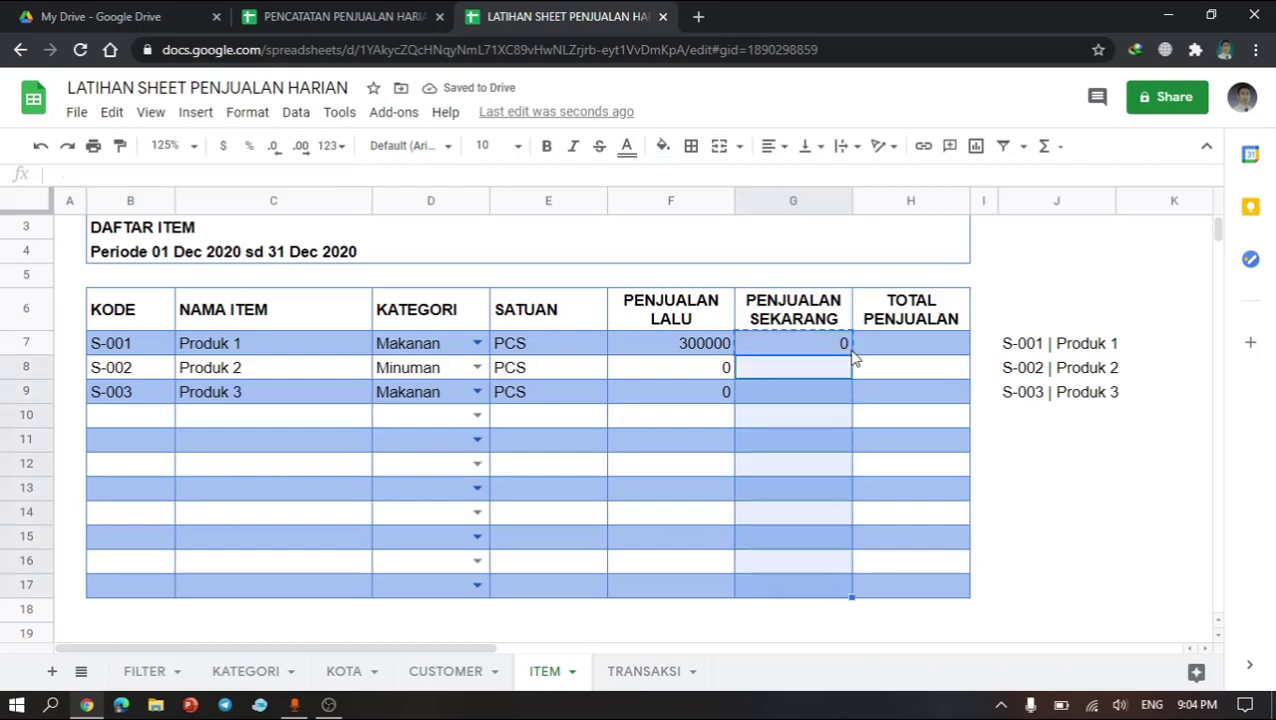
key("ctrl+v")
Step: In the TOTAL PENJUALAN cell of row 7, enter =if(B7="","",F7+G7)
left_click(906, 350)
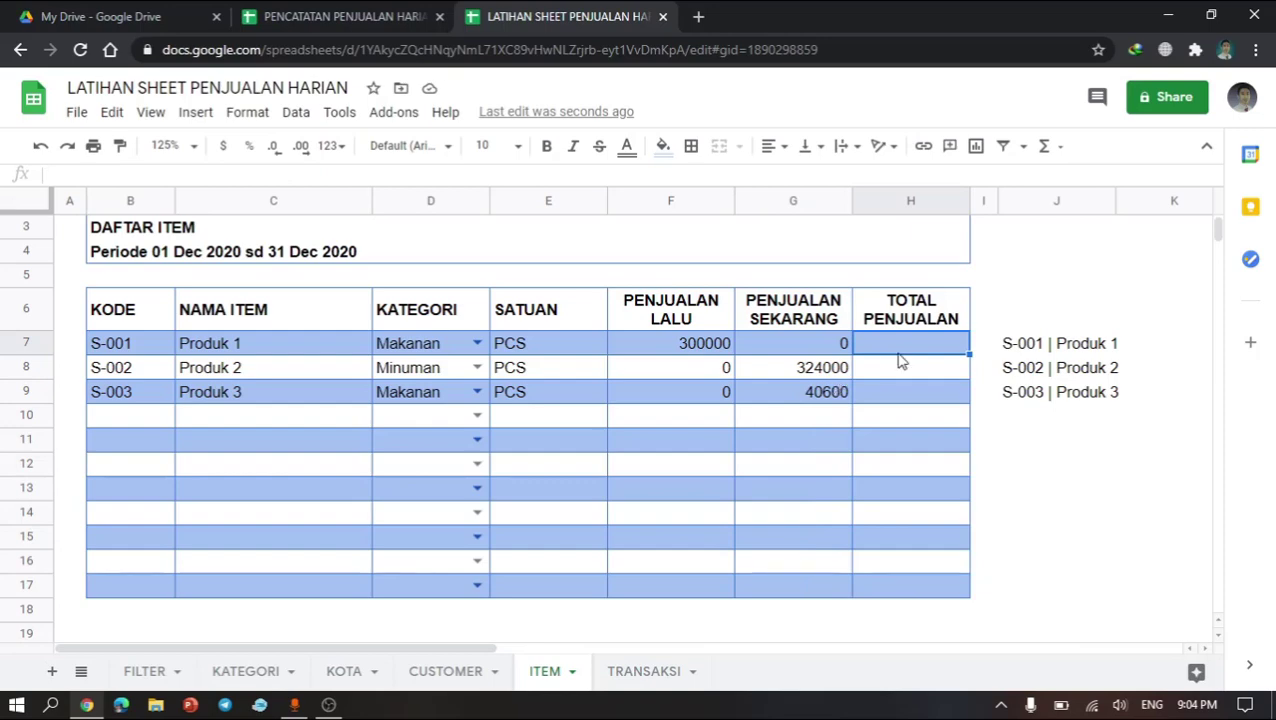
type("=if(")
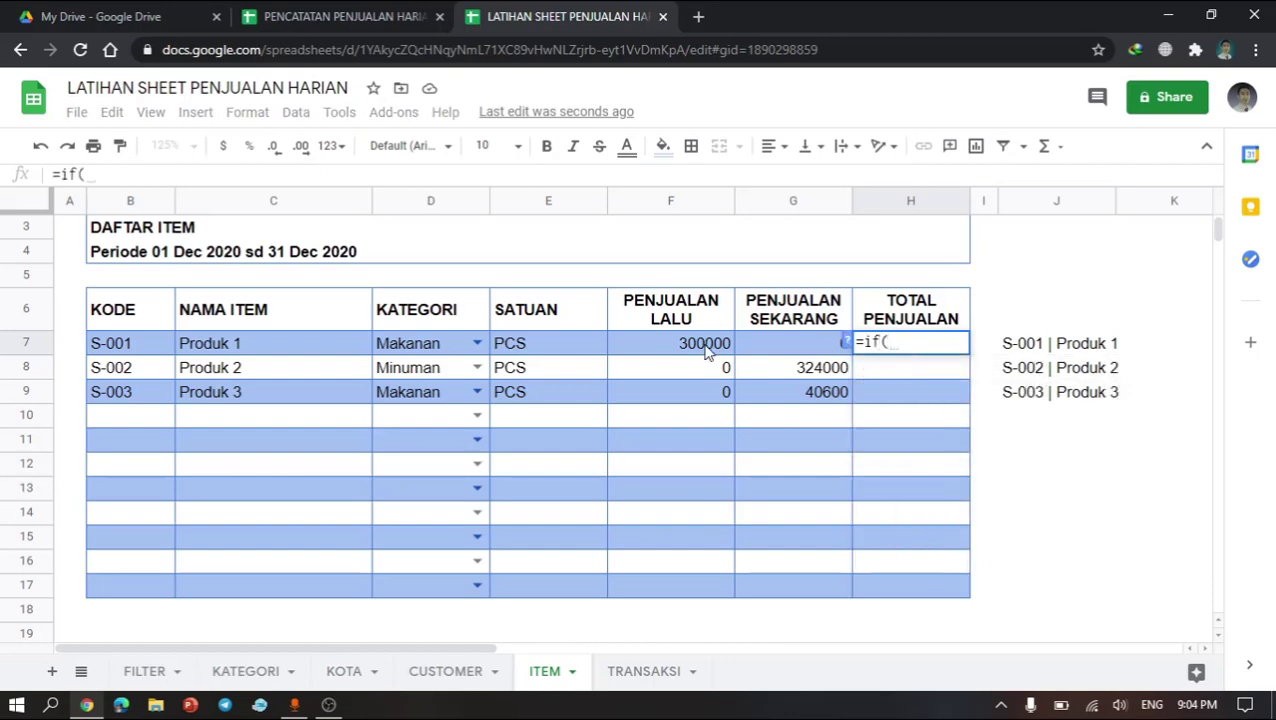
left_click(671, 344)
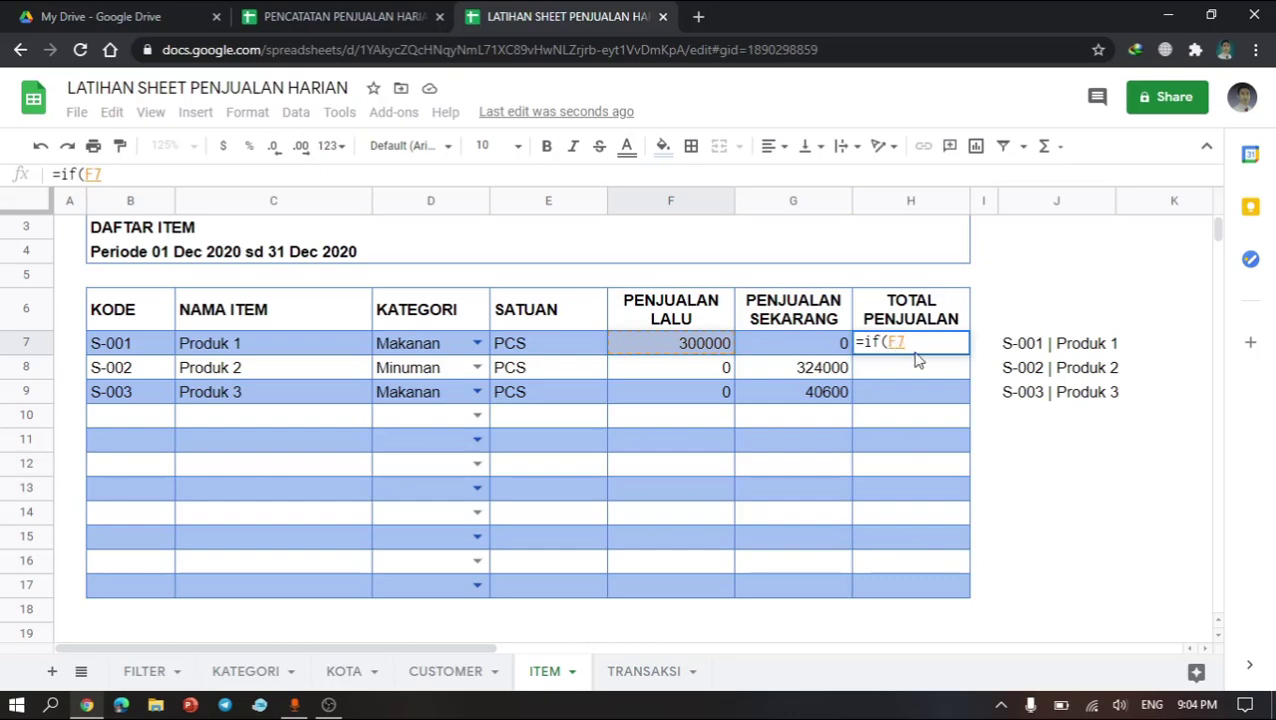
left_click(131, 342)
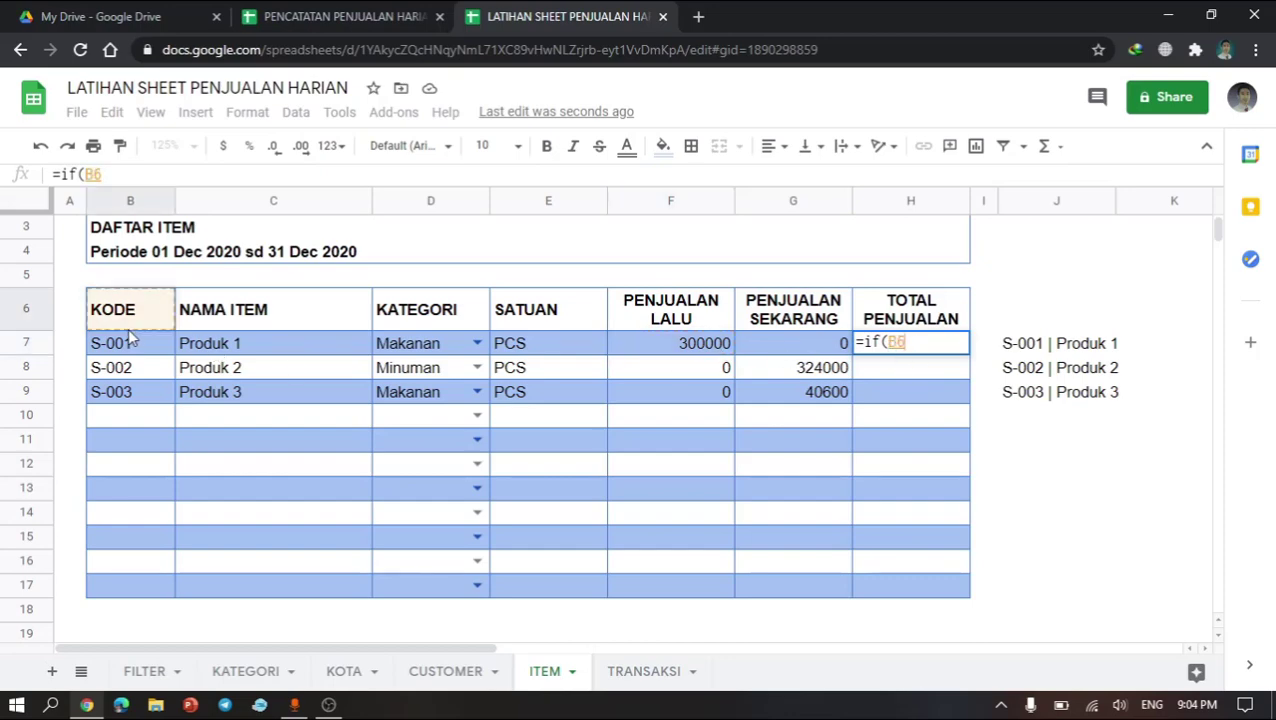
type("=")
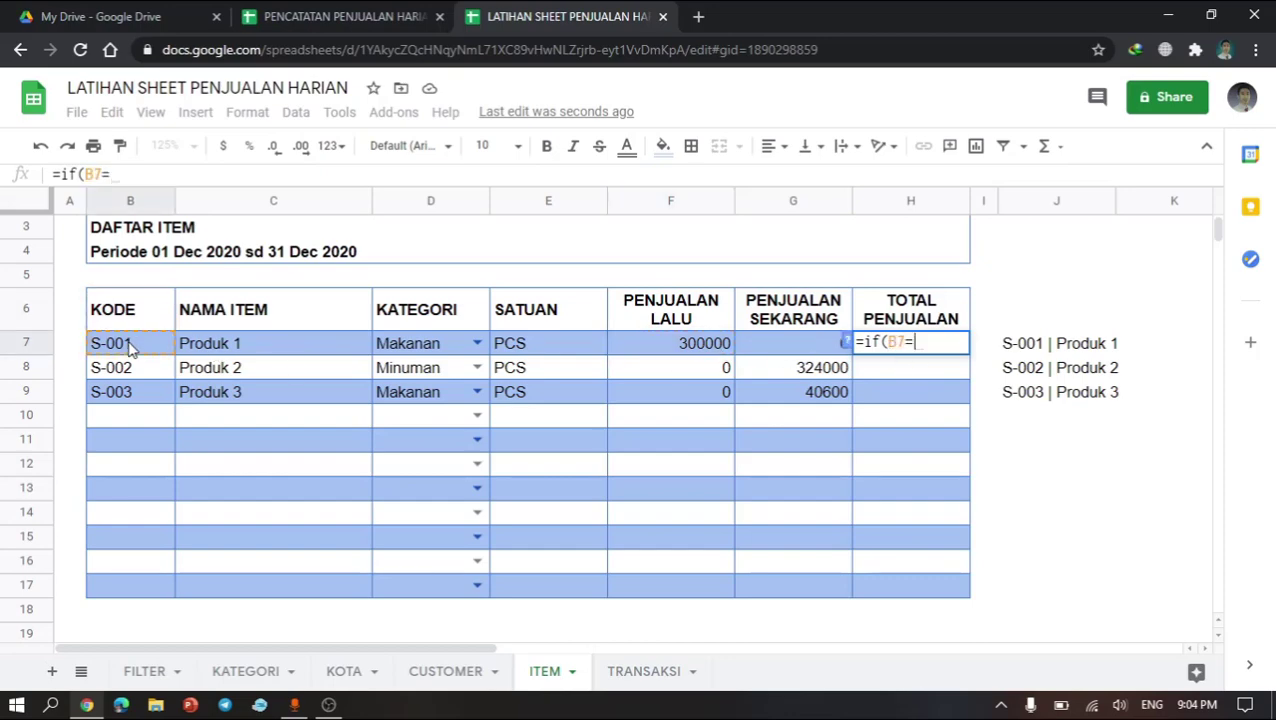
type("\"\",")
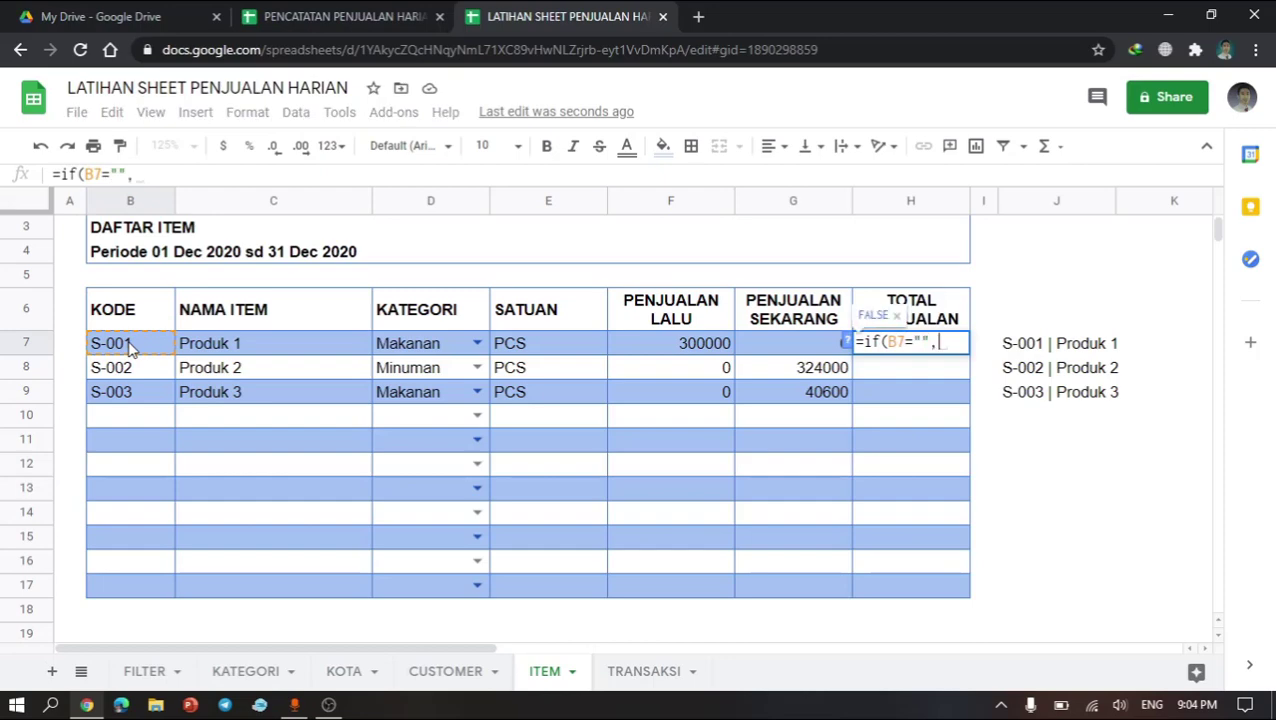
type("\"\",")
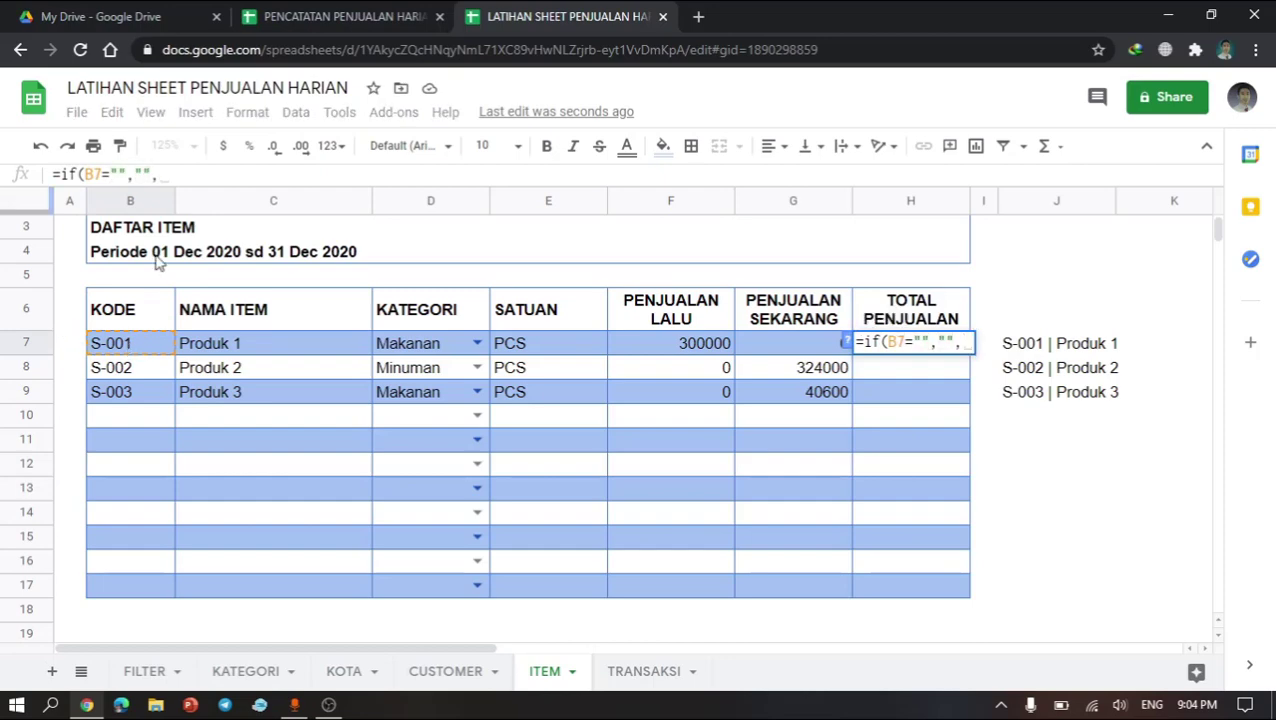
left_click(679, 345)
type("+")
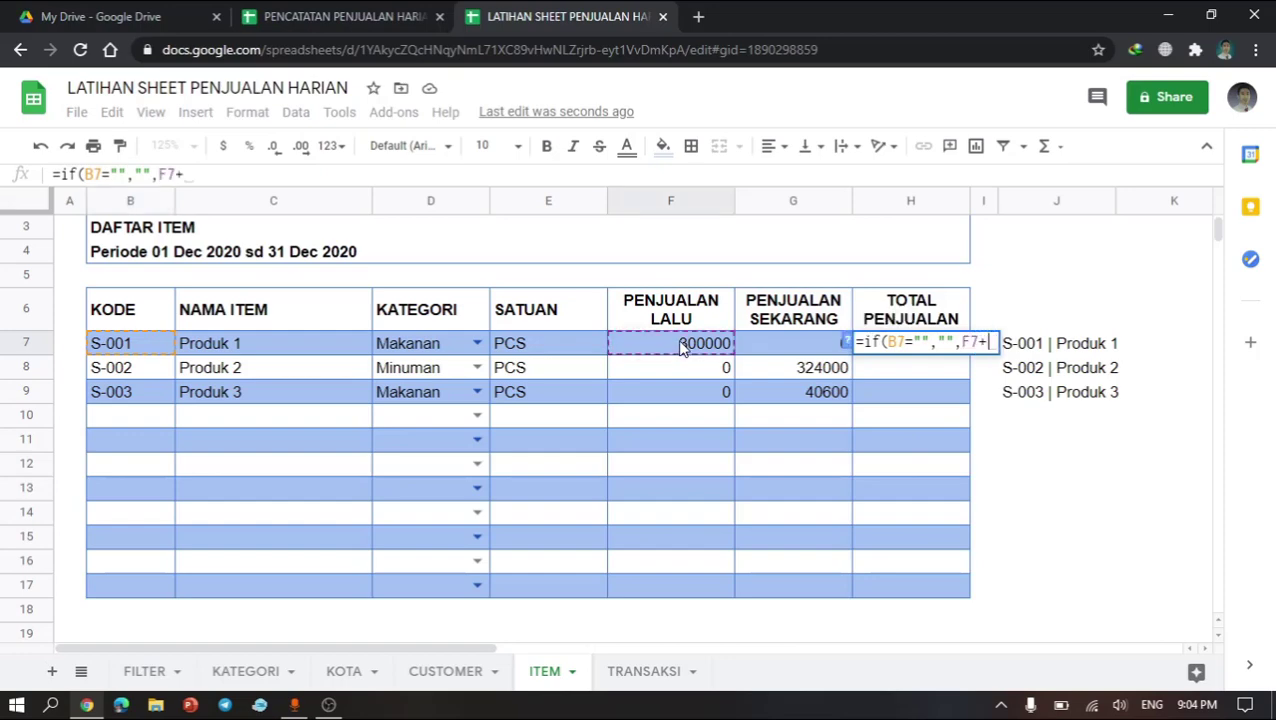
left_click(783, 346)
key("Return")
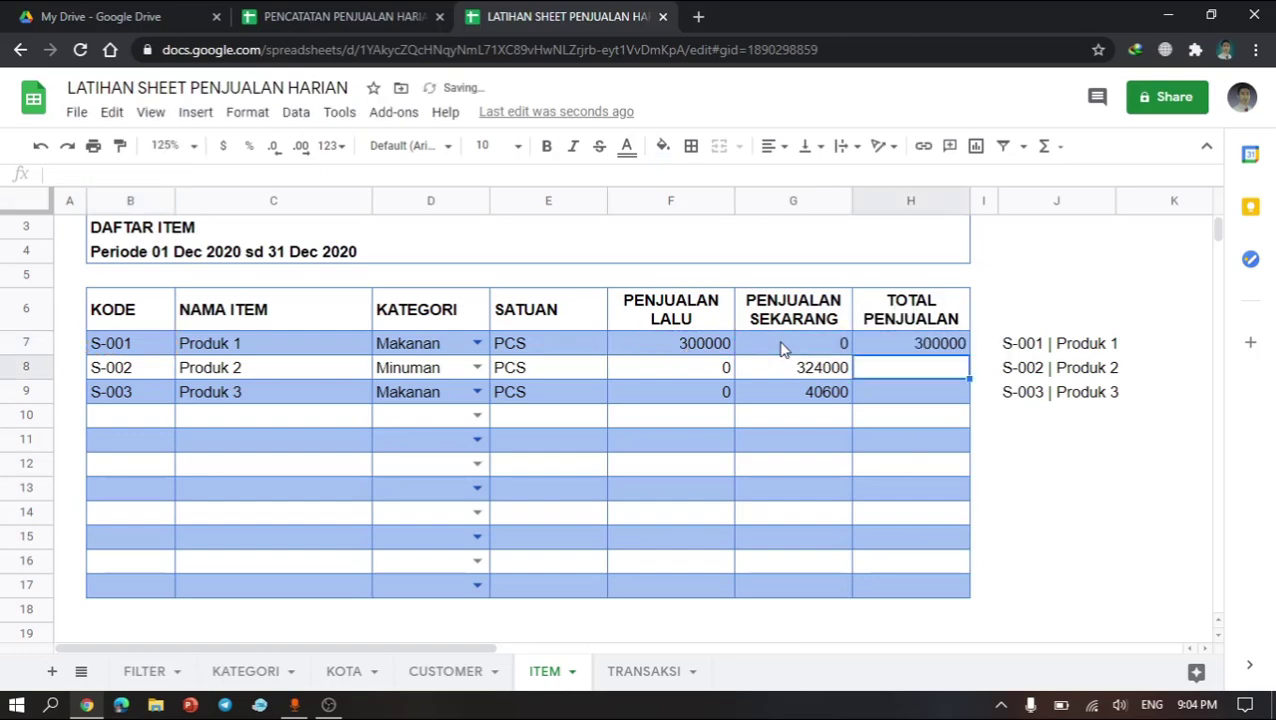
Step: Copy the TOTAL PENJUALAN formula down into rows 8 through 17
key("shift+Down")
key("shift+Down")
key("shift+Down")
key("shift+Down")
key("shift+Down")
key("shift+Down")
key("shift+Down")
key("shift+Down")
key("shift+Down")
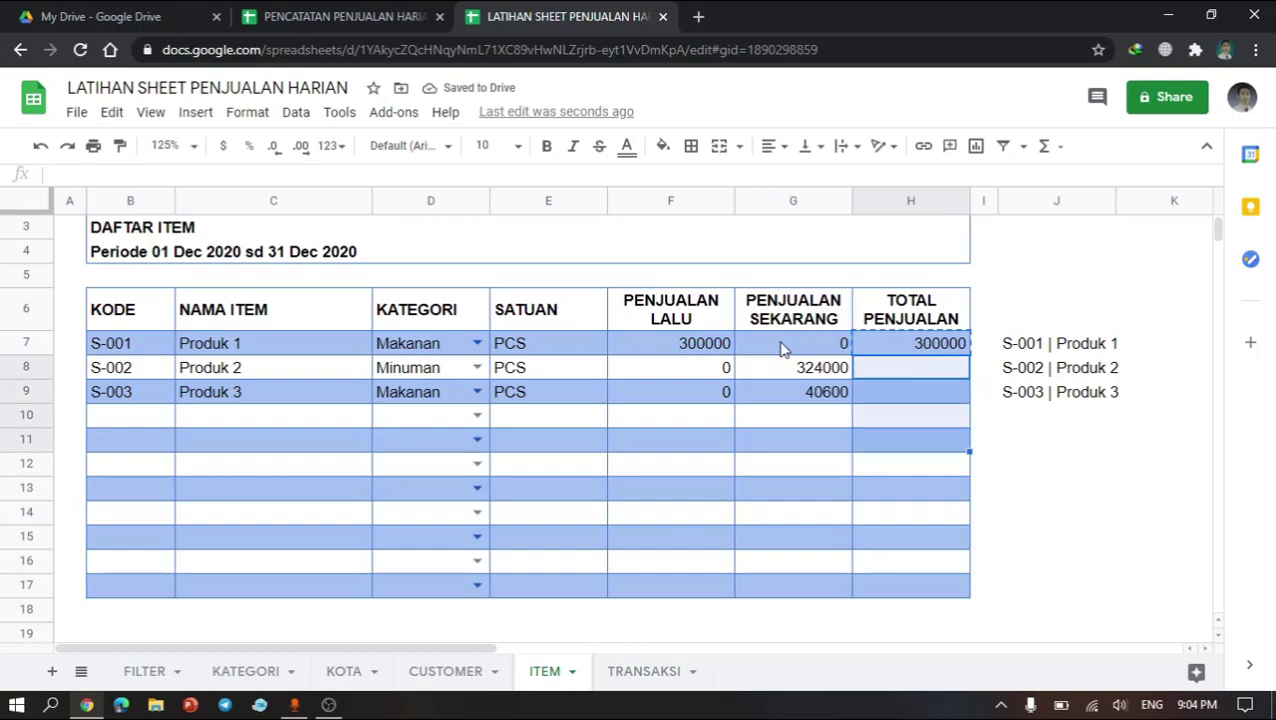
key("ctrl+v")
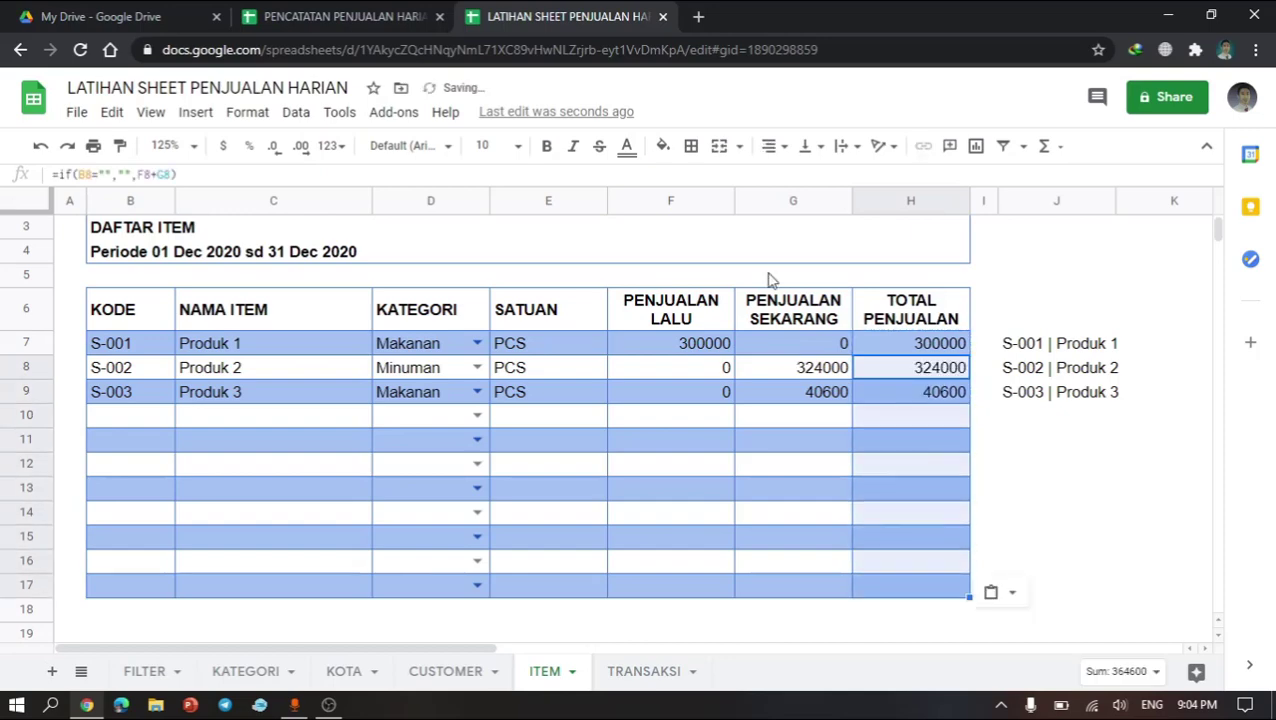
left_click(822, 393)
left_click(920, 370)
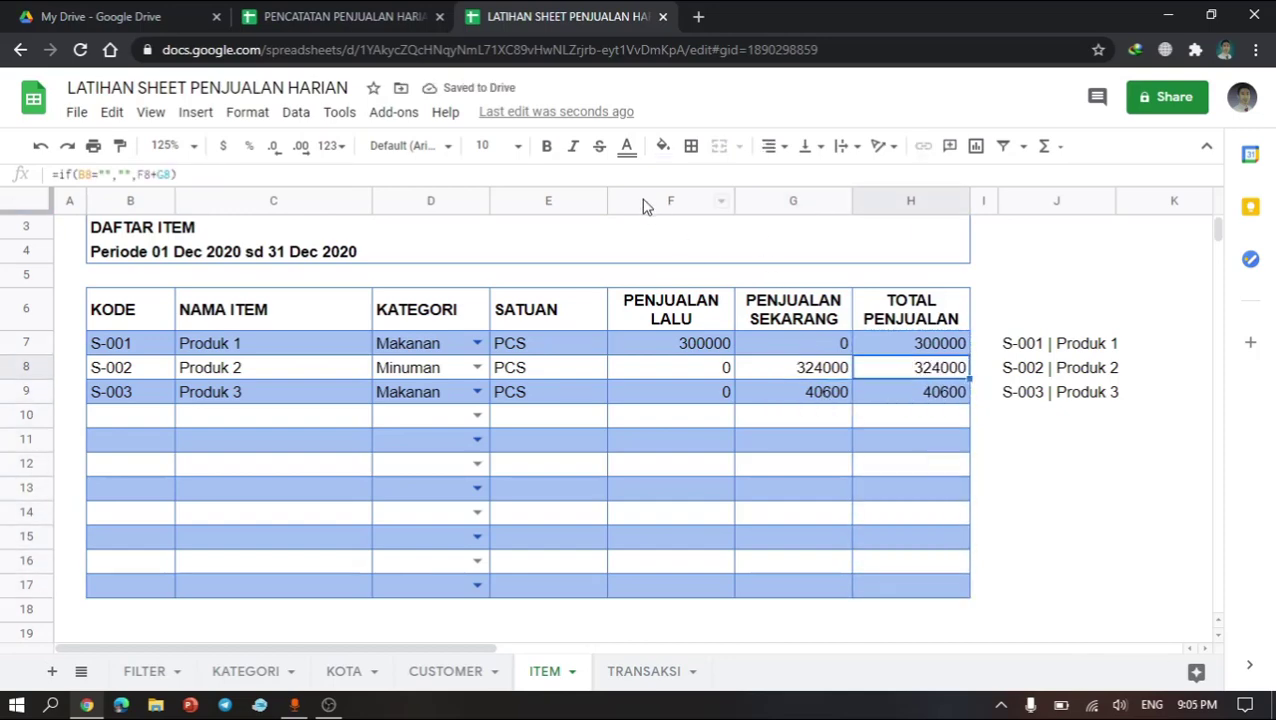
Step: Apply the Number format to columns F through H
left_click_drag(644, 203, 900, 214)
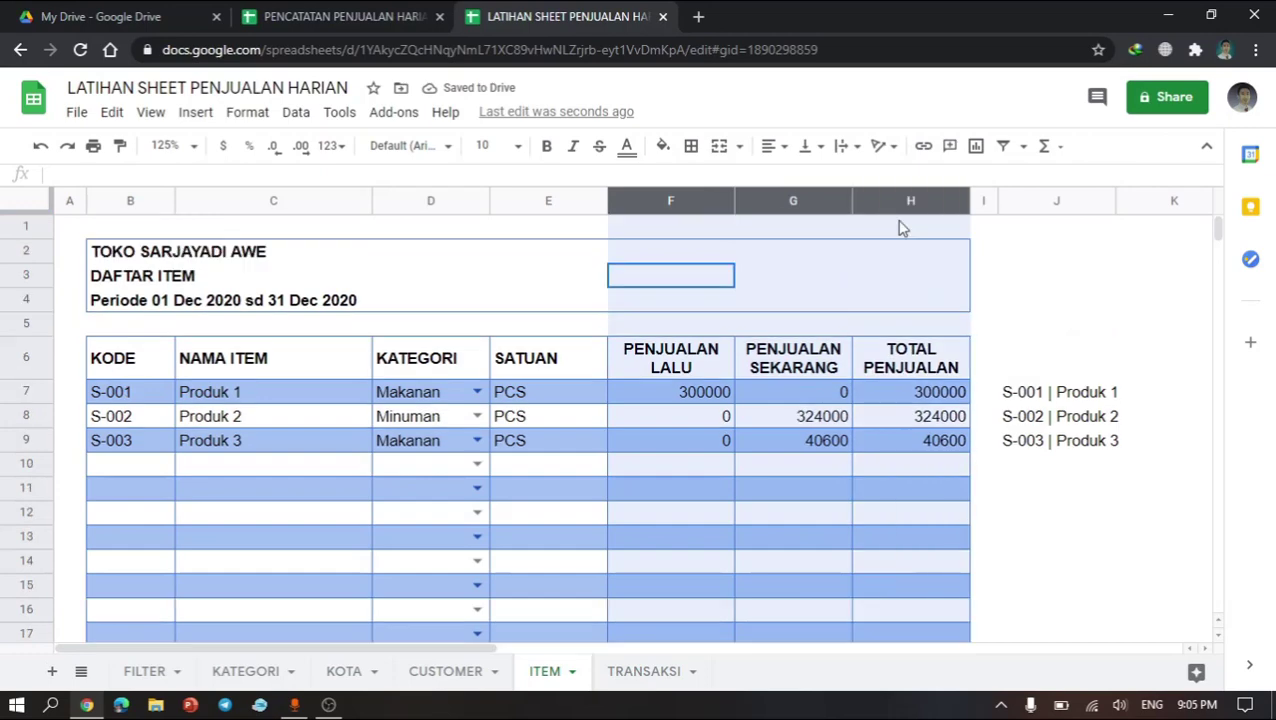
left_click(329, 146)
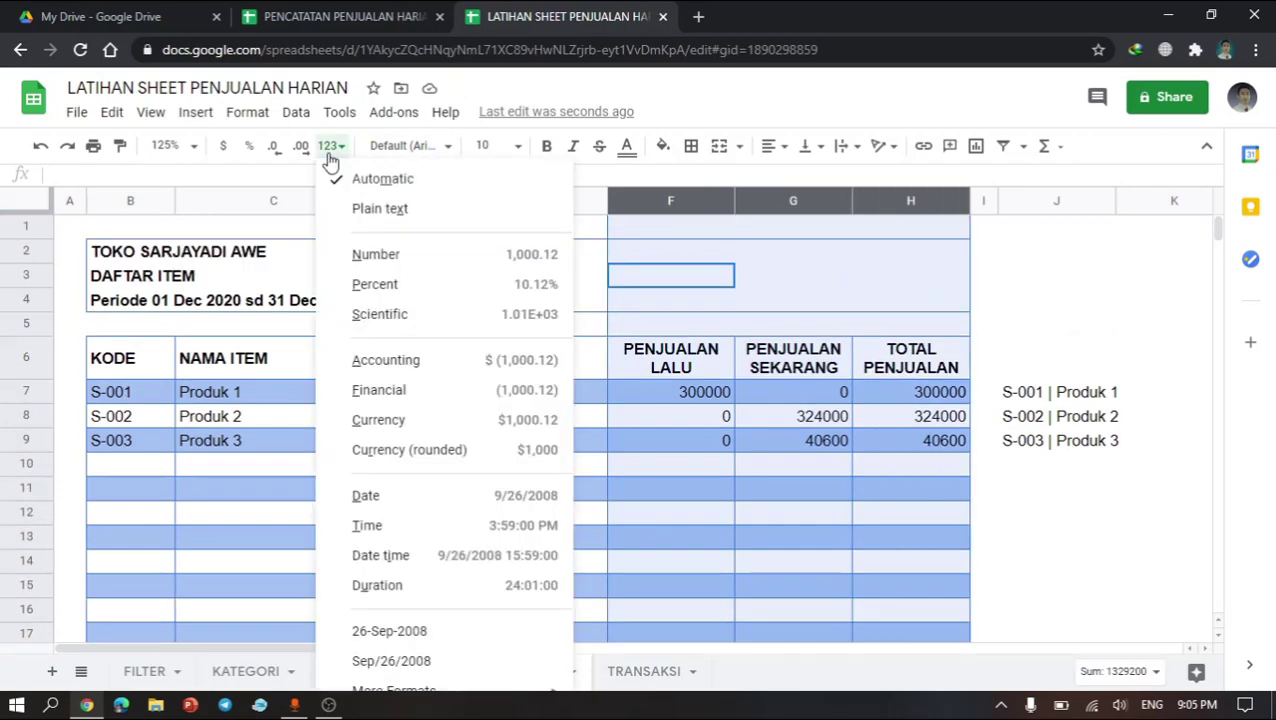
left_click(398, 256)
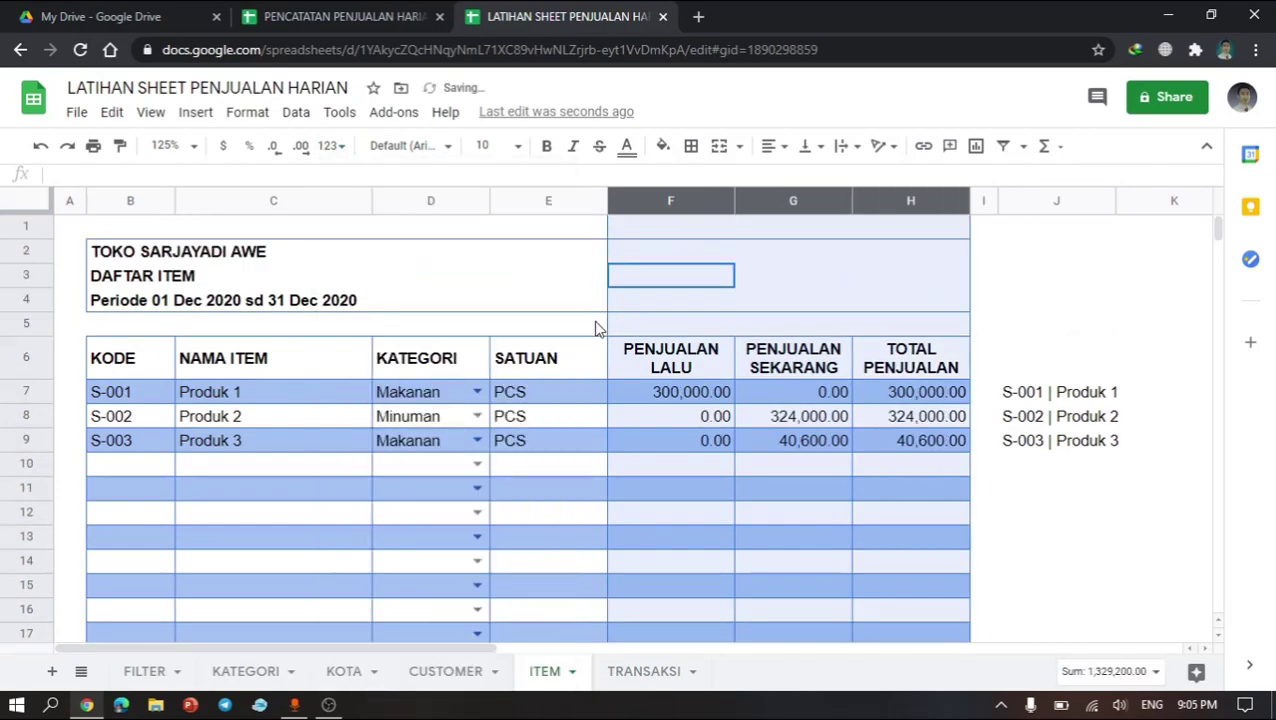
Step: Try replacing TRX_TOTAL with TRX_QTY in the row 7 PENJUALAN LALU formula, then undo the change
left_click(728, 422)
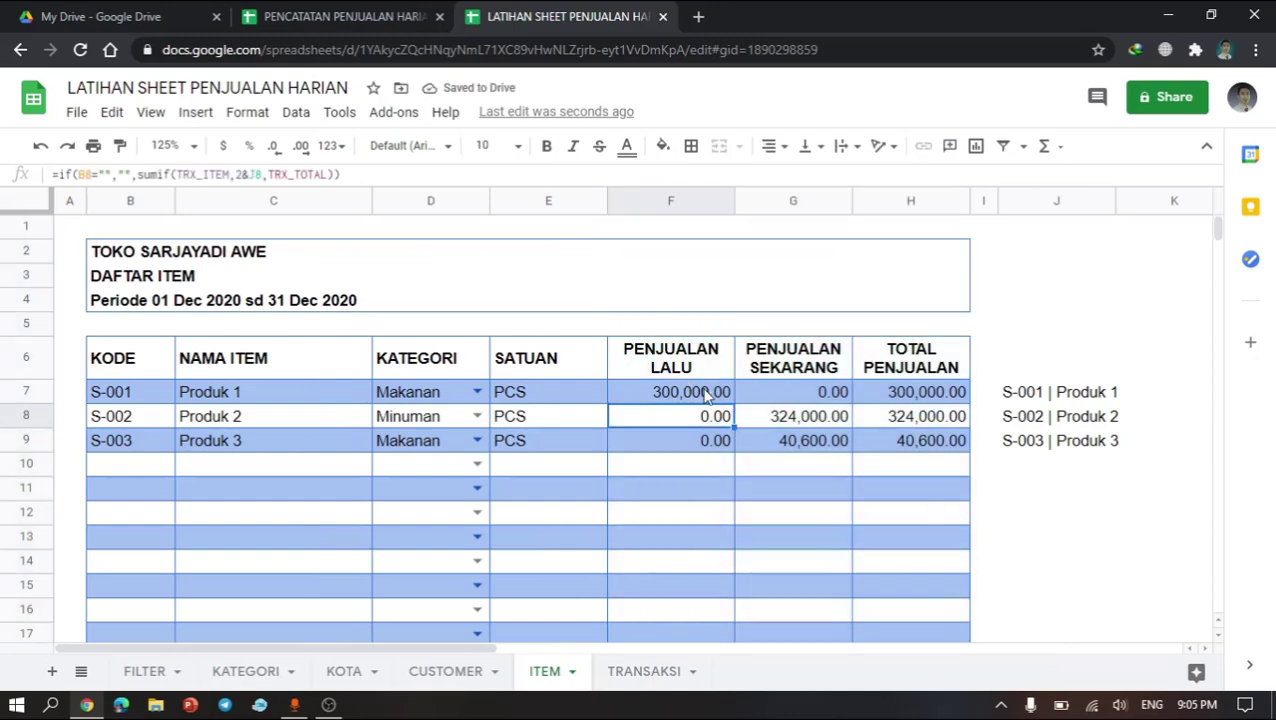
left_click(705, 394)
double_click(705, 393)
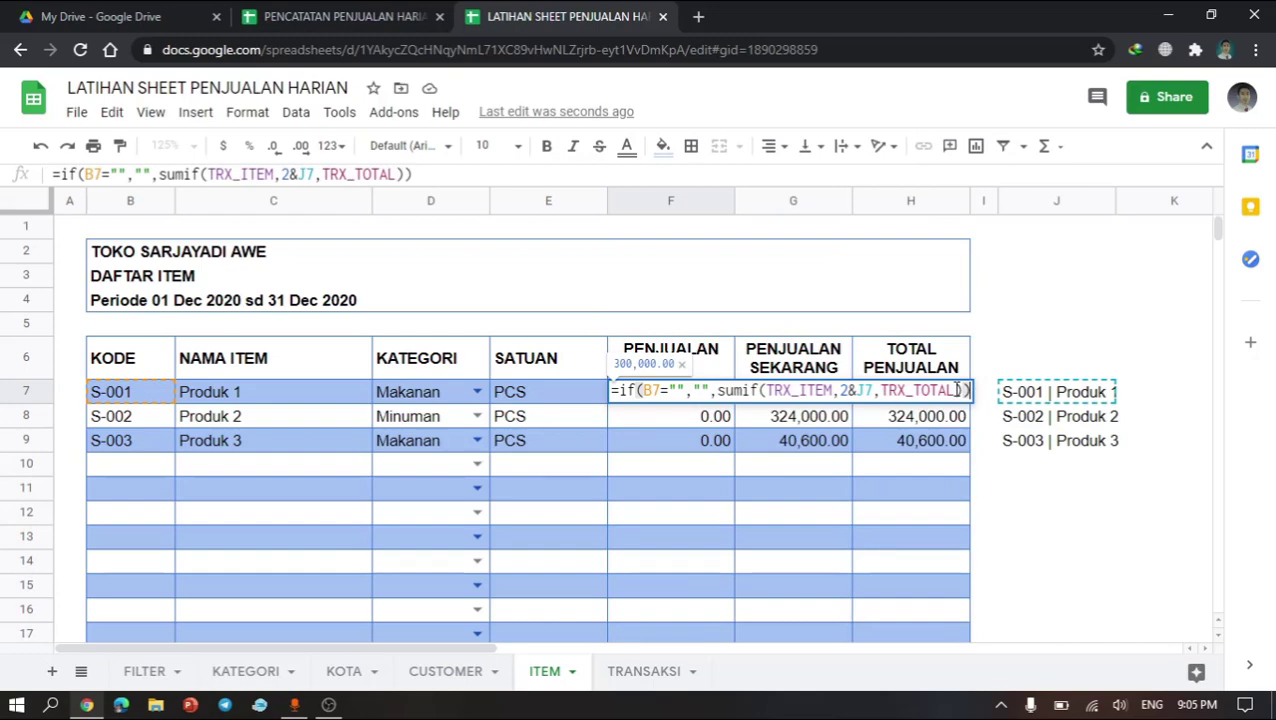
key("BackSpace")
key("BackSpace")
key("BackSpace")
key("BackSpace")
key("BackSpace")
key("BackSpace")
key("BackSpace")
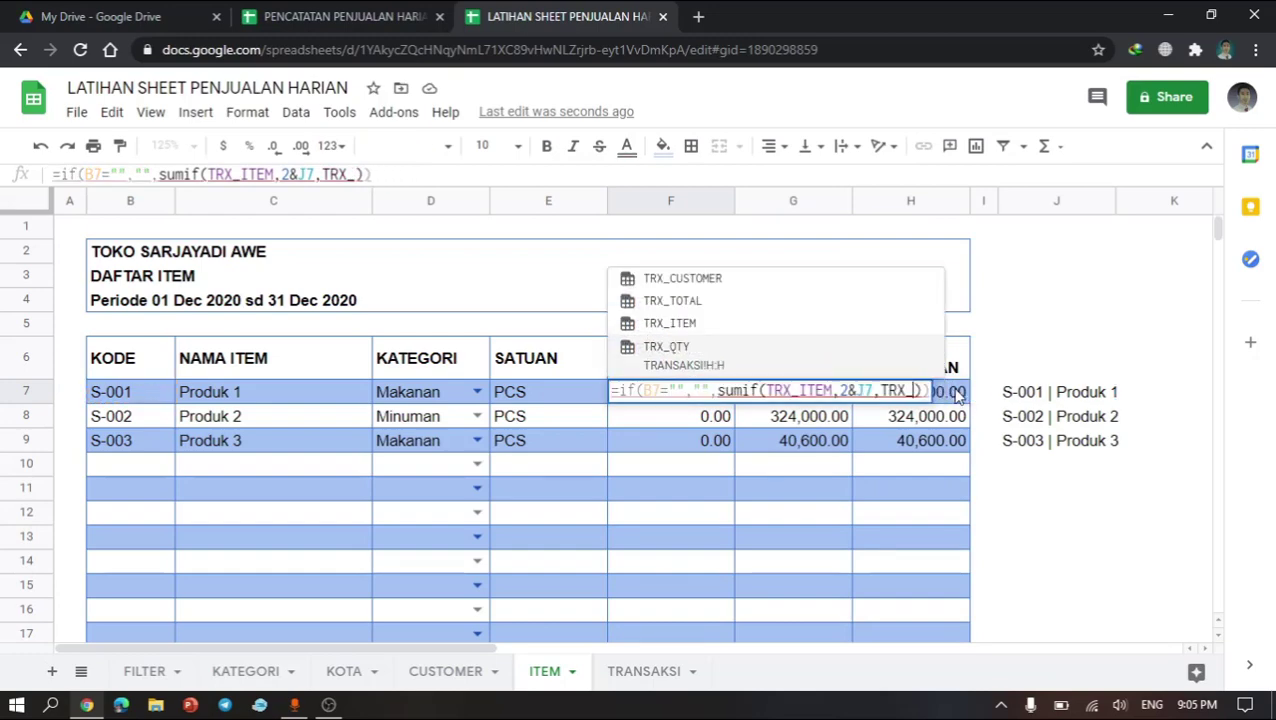
left_click(680, 366)
key("Return")
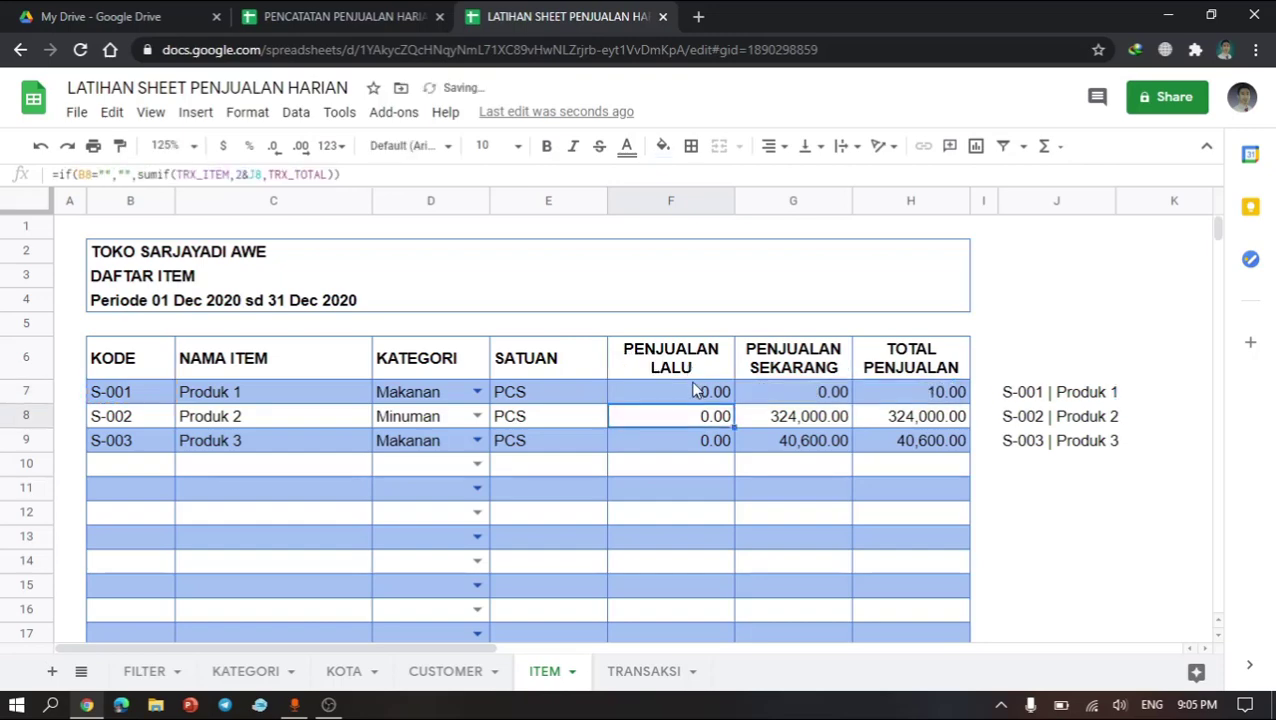
left_click(716, 396)
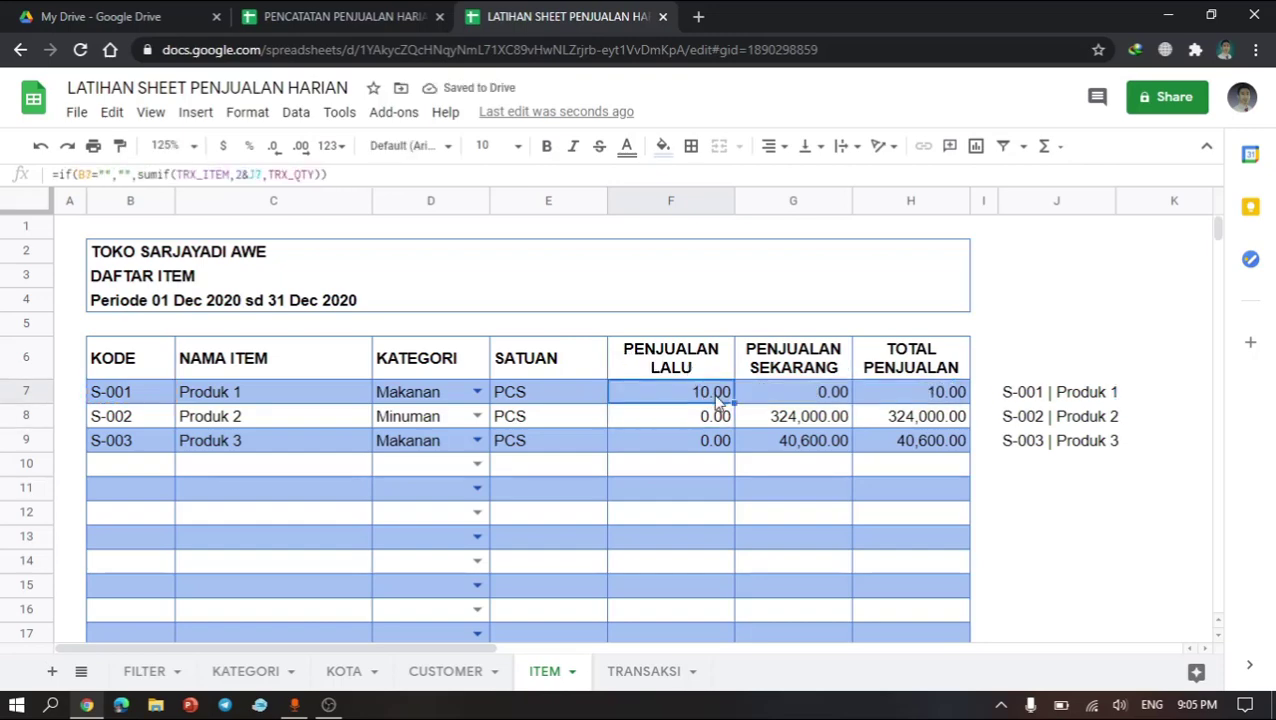
key("ctrl+z")
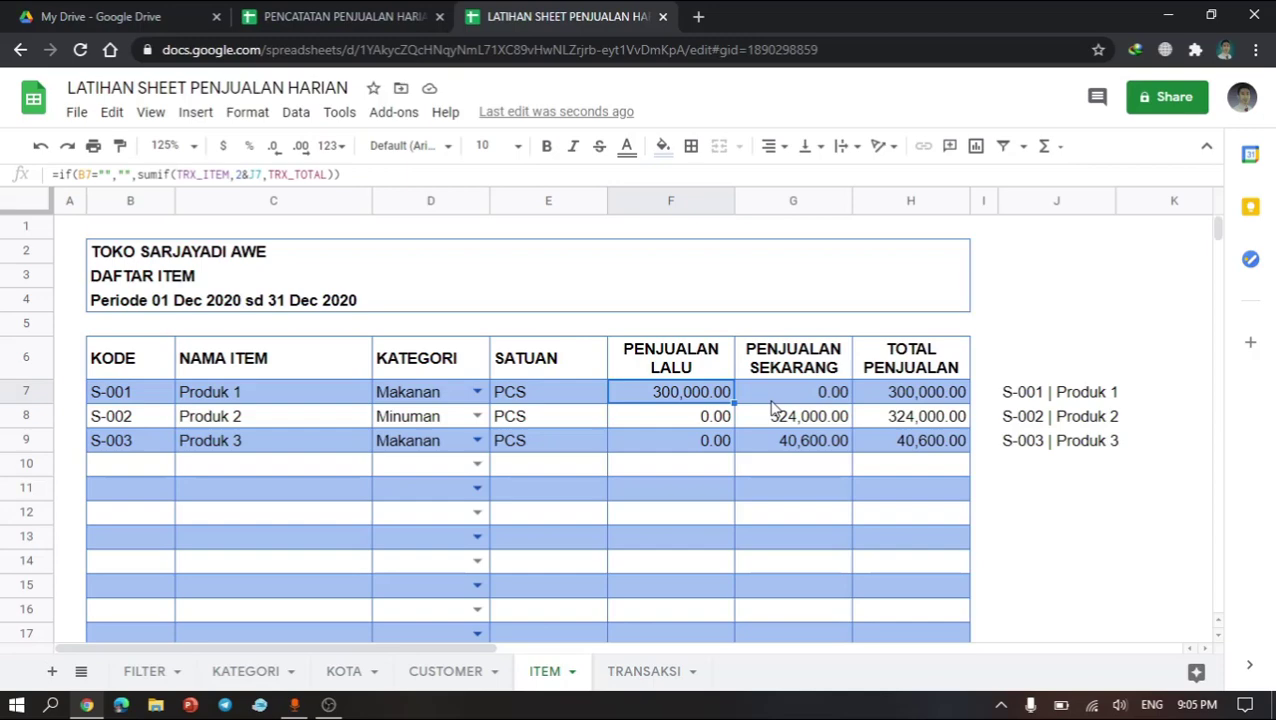
Step: Review the ITEM sheet's sales headers, formulas and empty item rows with their category dropdowns
left_click_drag(706, 348, 783, 364)
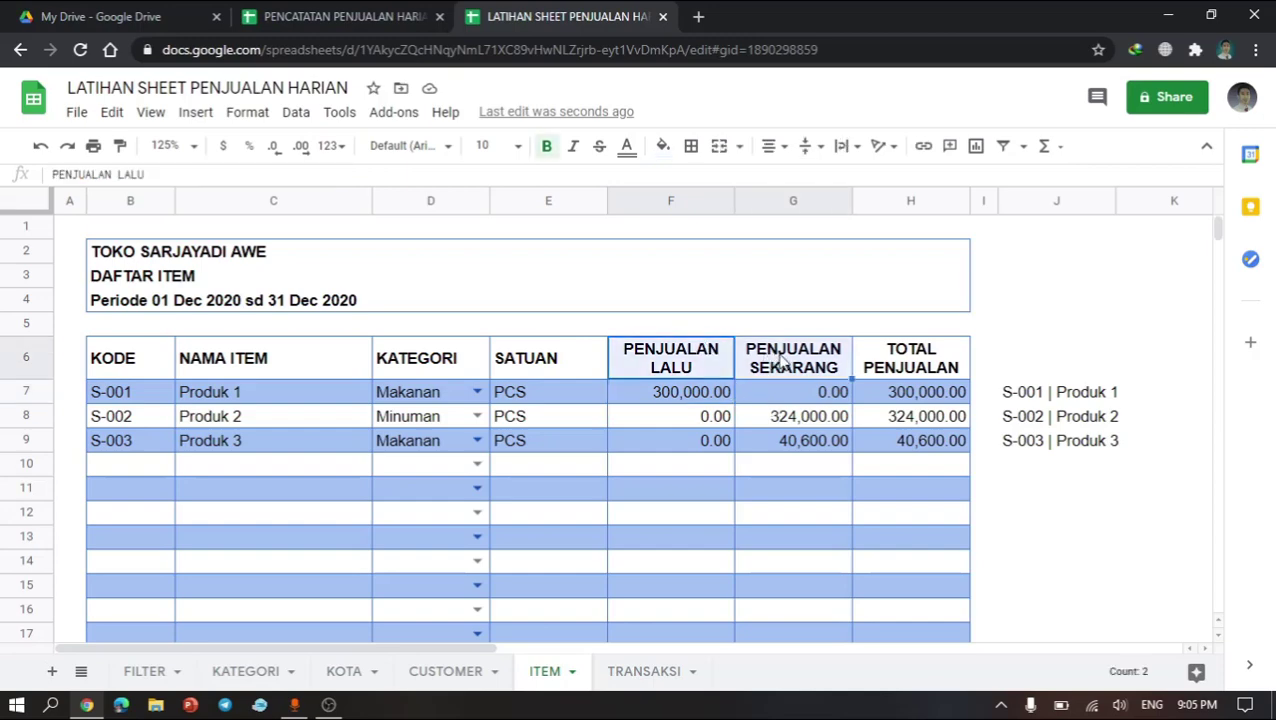
left_click(812, 423)
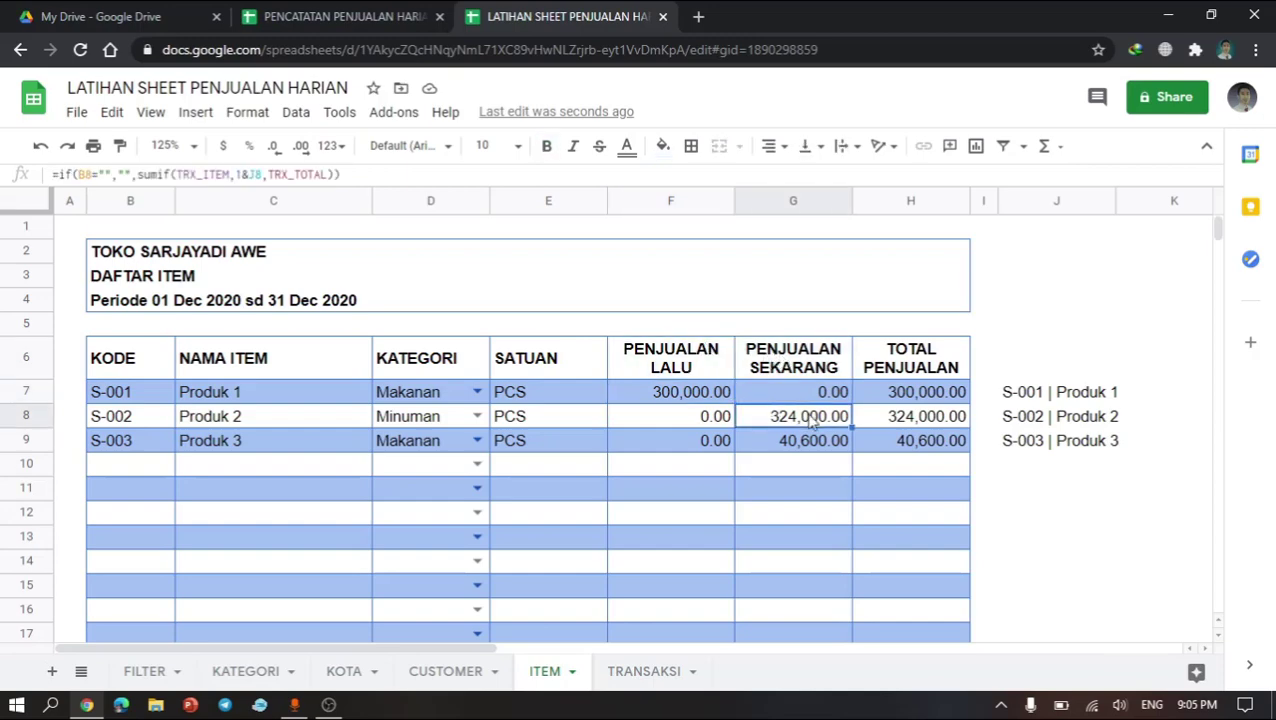
left_click(478, 465)
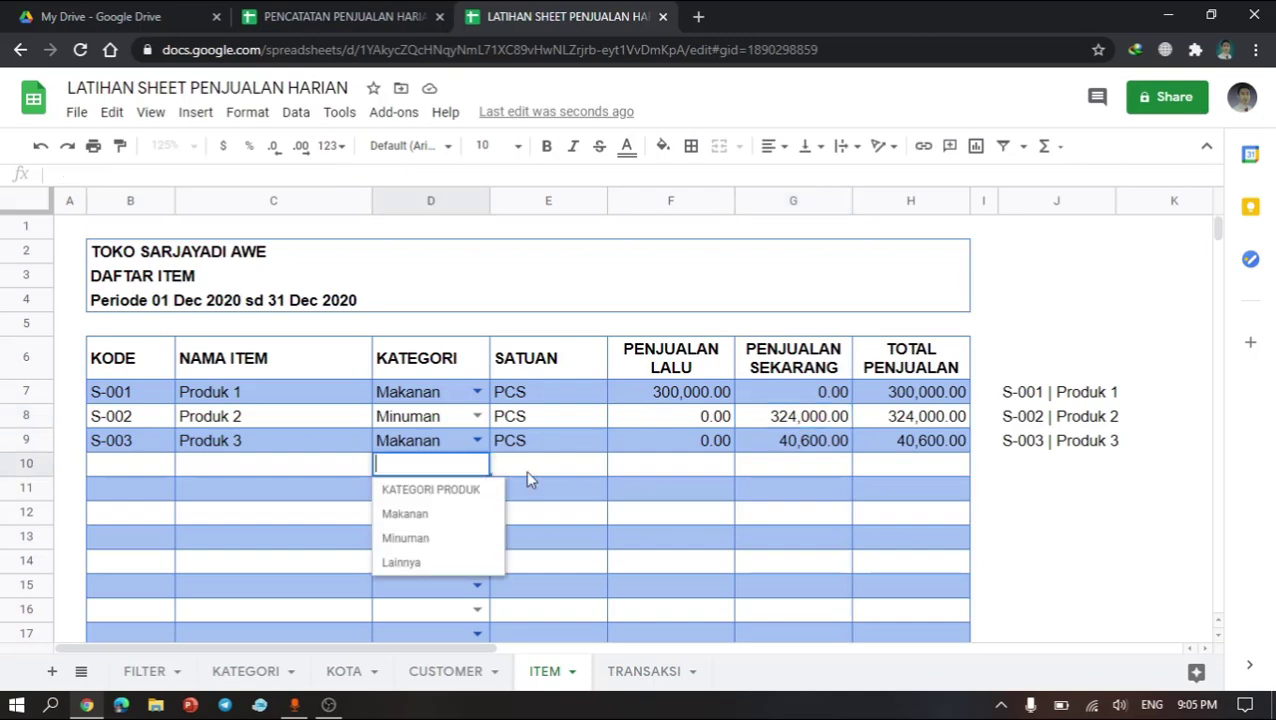
left_click(601, 468)
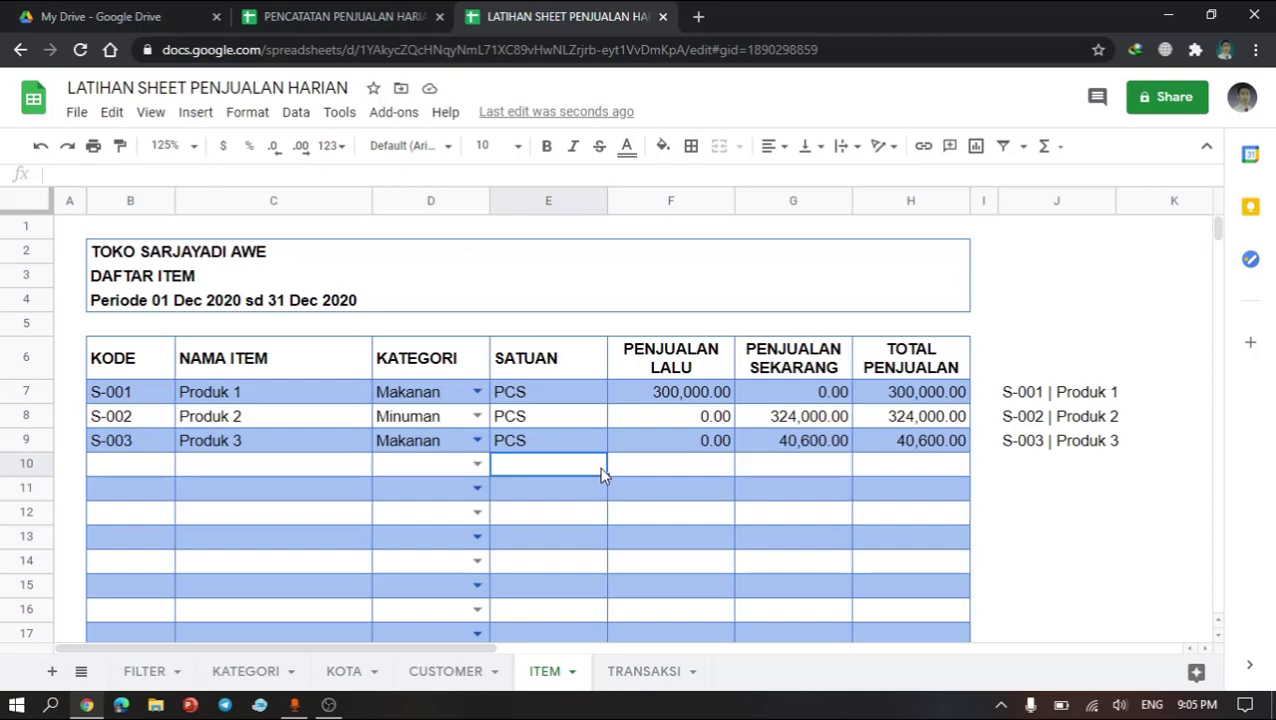
left_click(478, 488)
left_click(303, 494)
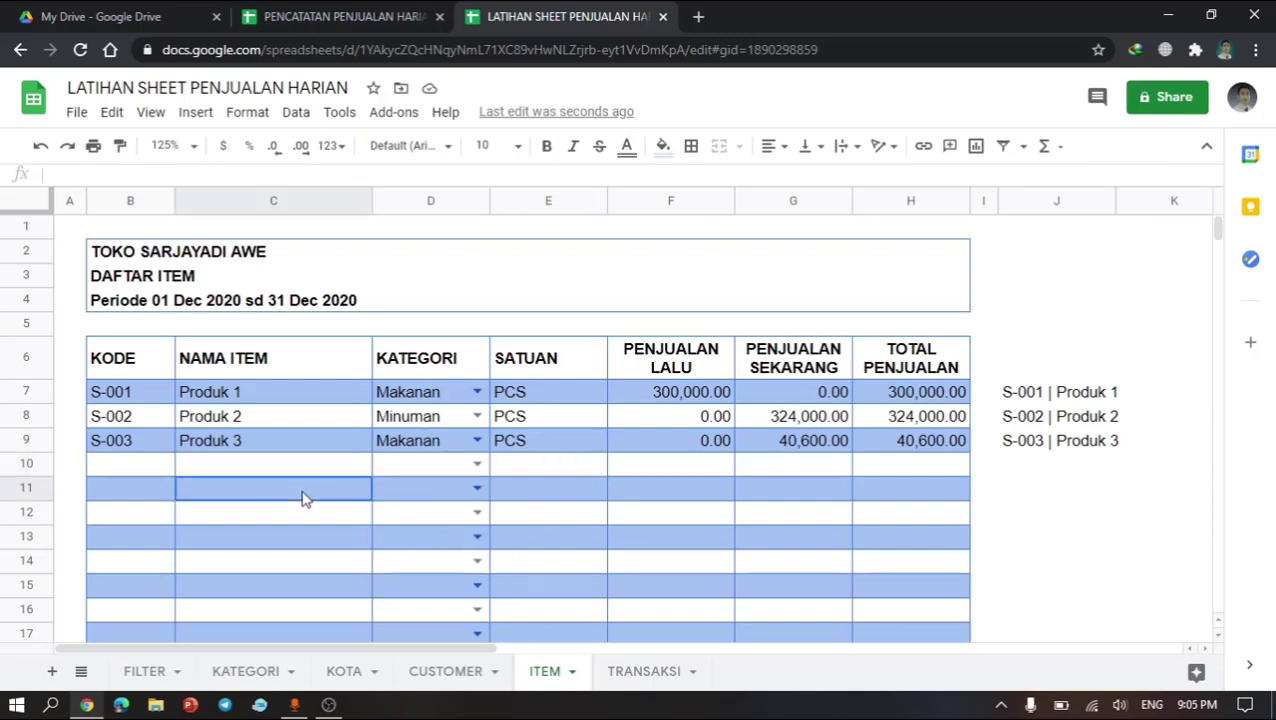
left_click(332, 446)
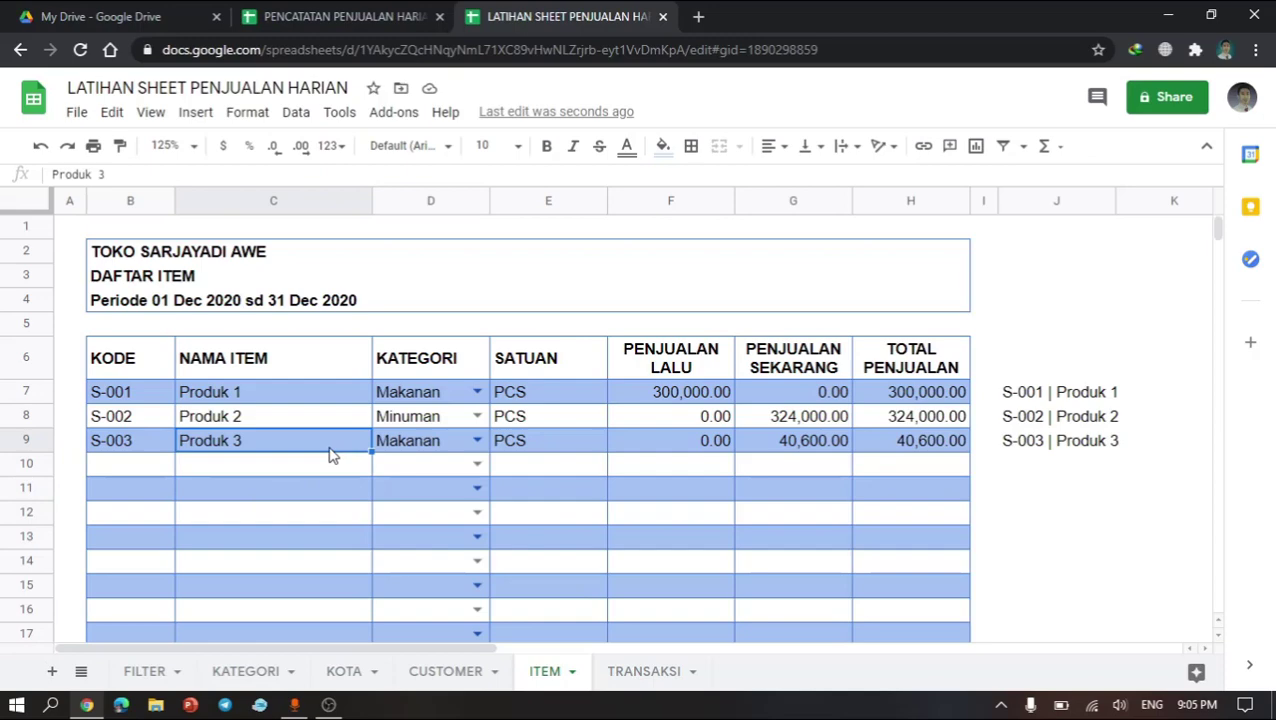
left_click(446, 470)
left_click(290, 477)
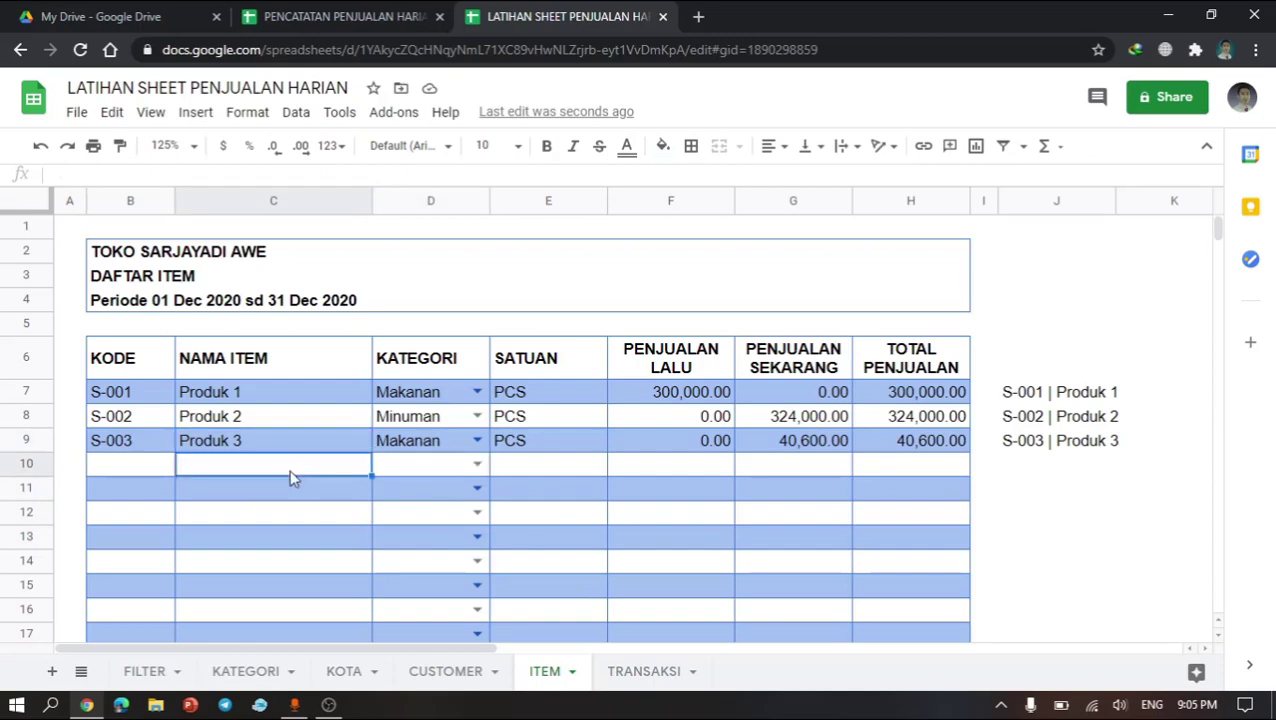
Step: Switch to the CUSTOMER sheet and review its column headers and customer entries
left_click(474, 678)
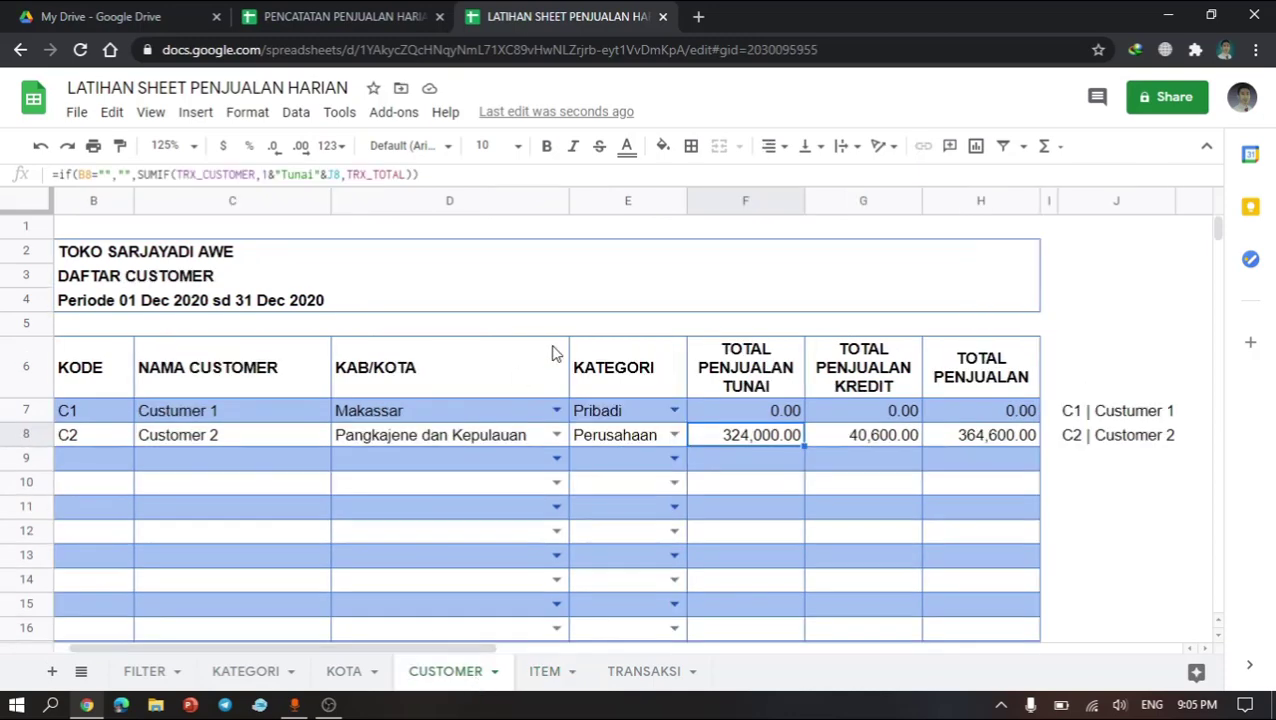
left_click(545, 372)
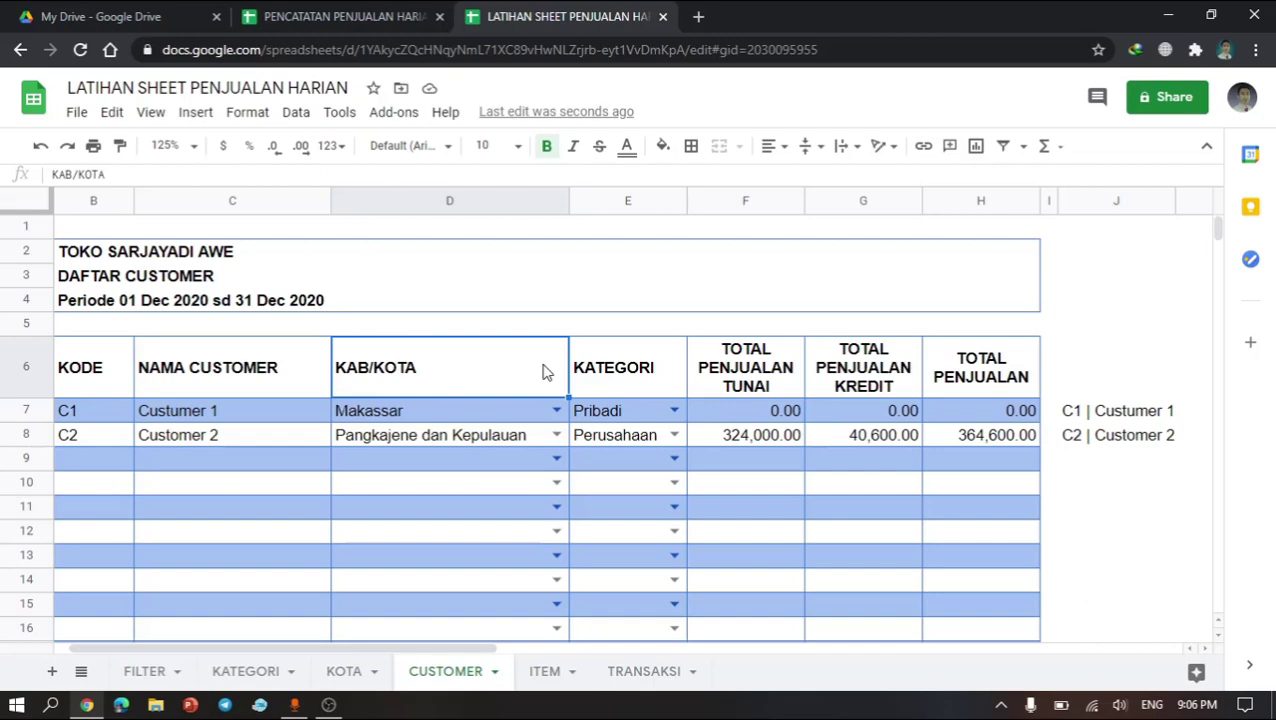
left_click(641, 392)
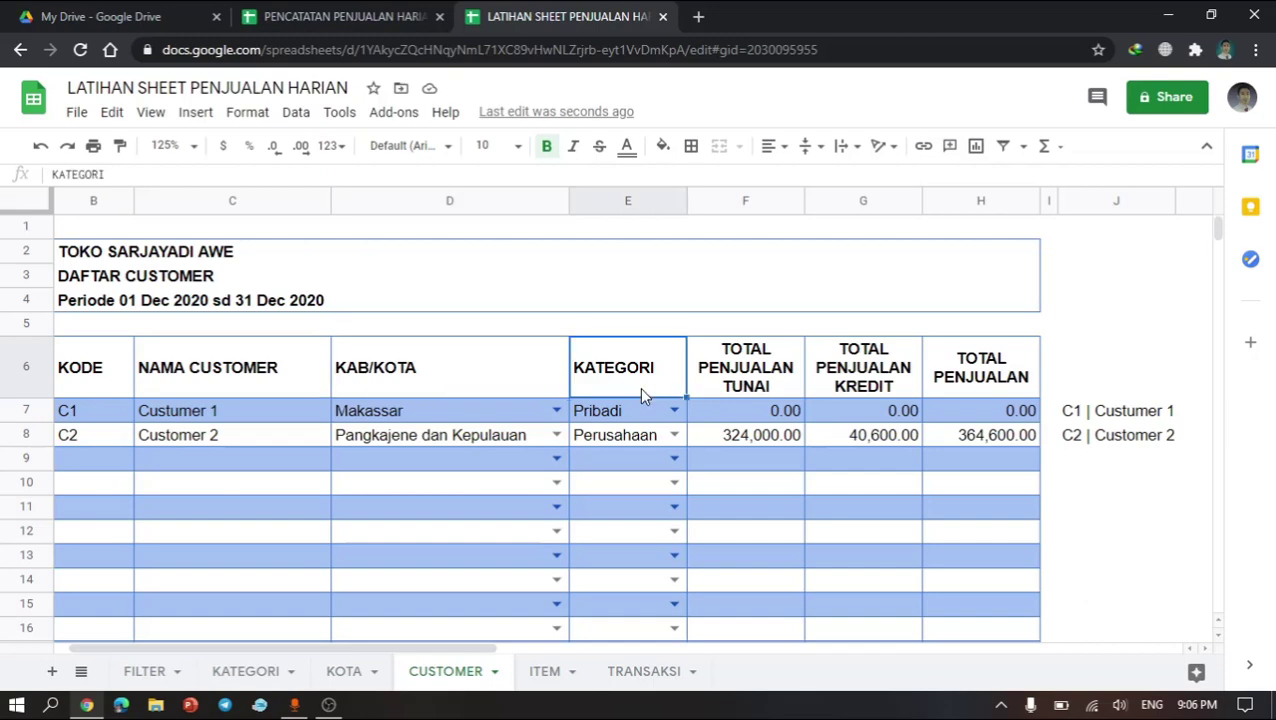
left_click(718, 394)
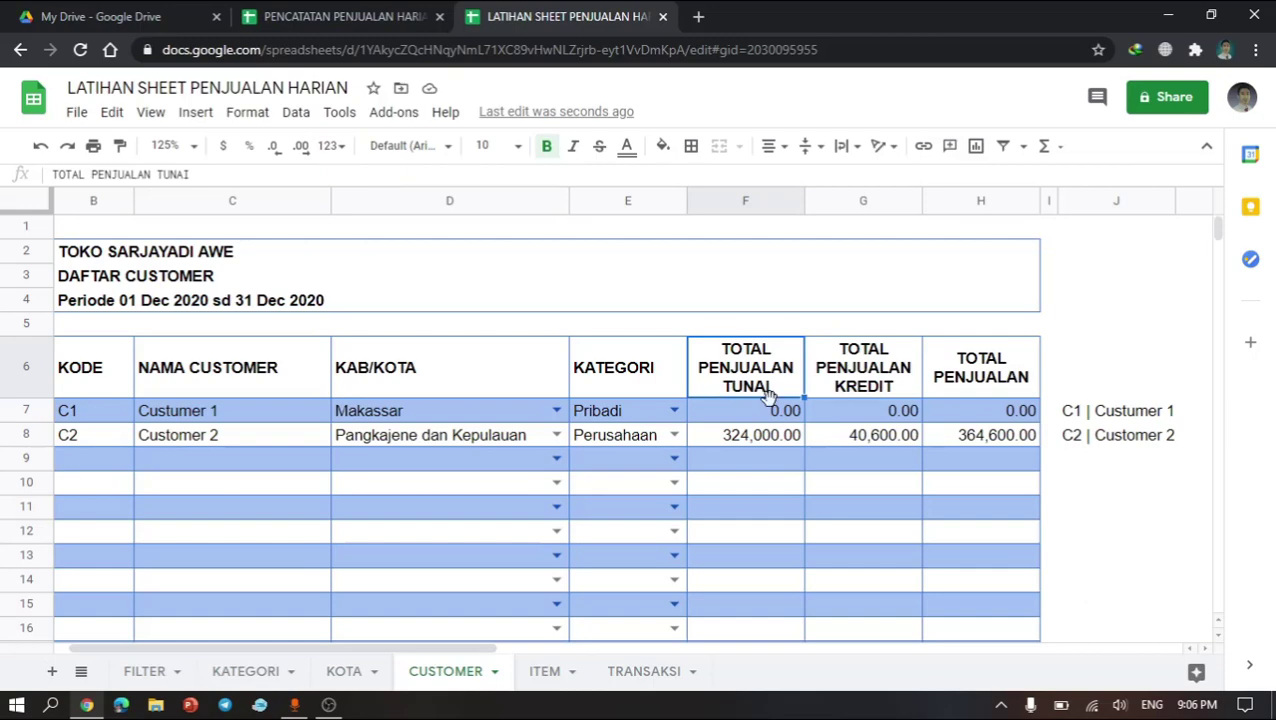
left_click(641, 438)
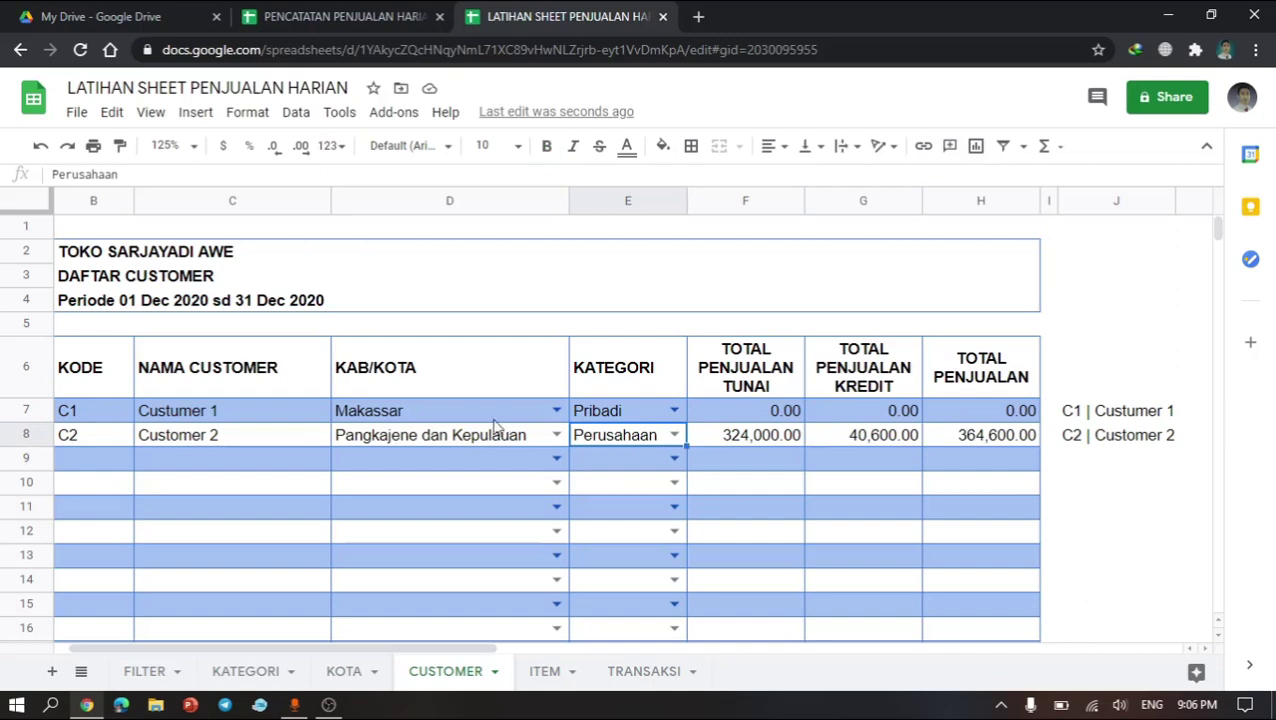
left_click(434, 420)
left_click(447, 443)
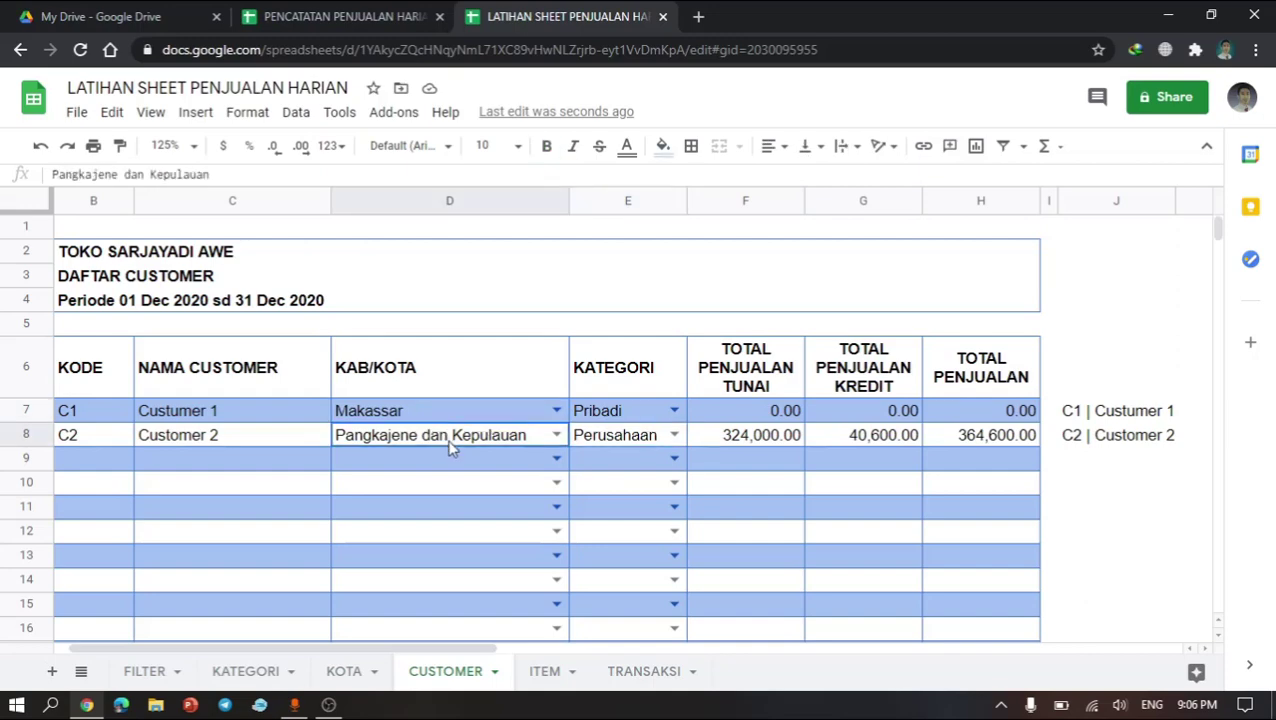